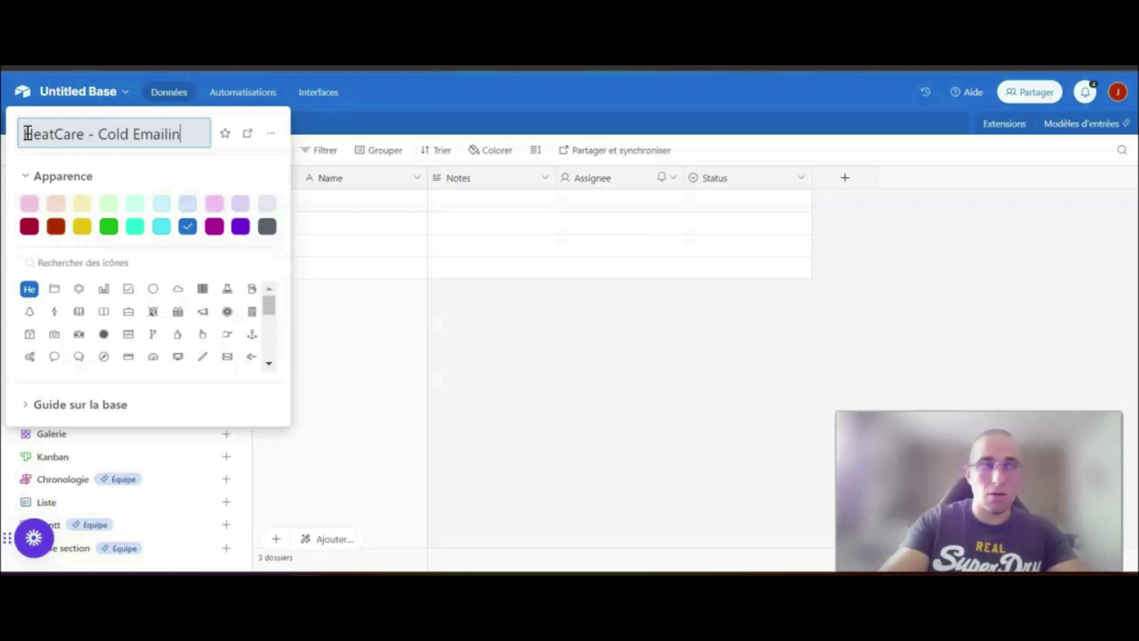
Set the base's colour to the saturated green and its icon to the envelope.
{"action": "left_click", "coordinate": [108, 224]}
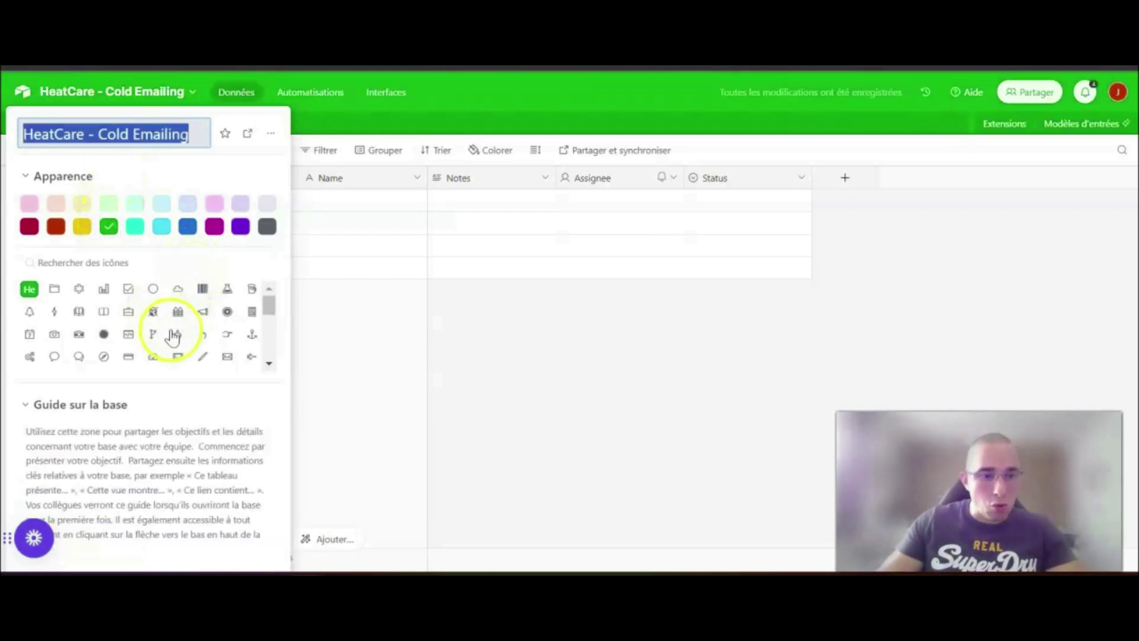
{"action": "mouse_move", "coordinate": [270, 308]}
{"action": "left_mouse_down"}
{"action": "mouse_move", "coordinate": [278, 356]}
{"action": "mouse_move", "coordinate": [265, 307]}
{"action": "left_mouse_up"}
{"action": "left_click", "coordinate": [225, 331]}
{"action": "left_click", "coordinate": [473, 326]}
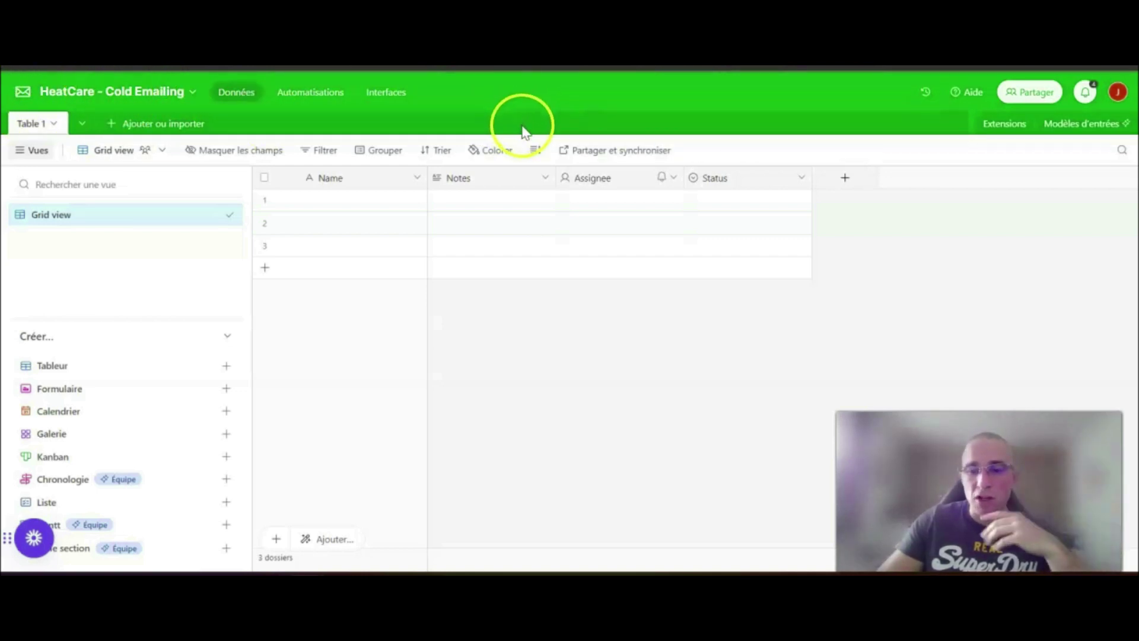
Rename the table Table 1 as "Prospection" and its grid view as "Liste des clients".
{"action": "double_click", "coordinate": [33, 133]}
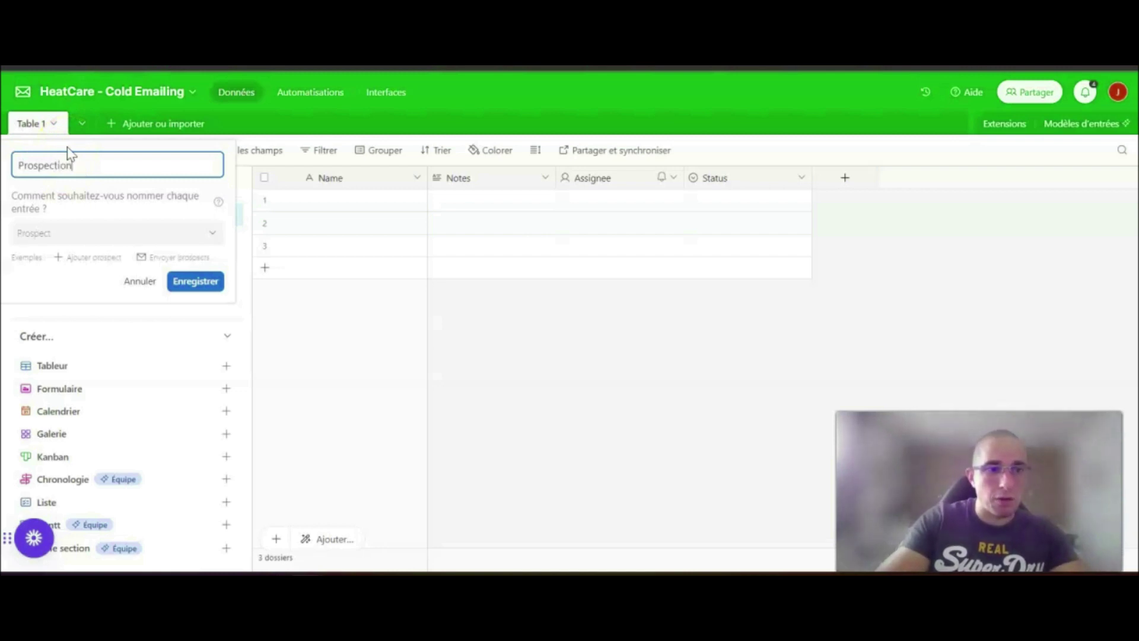
{"action": "left_click", "coordinate": [195, 280]}
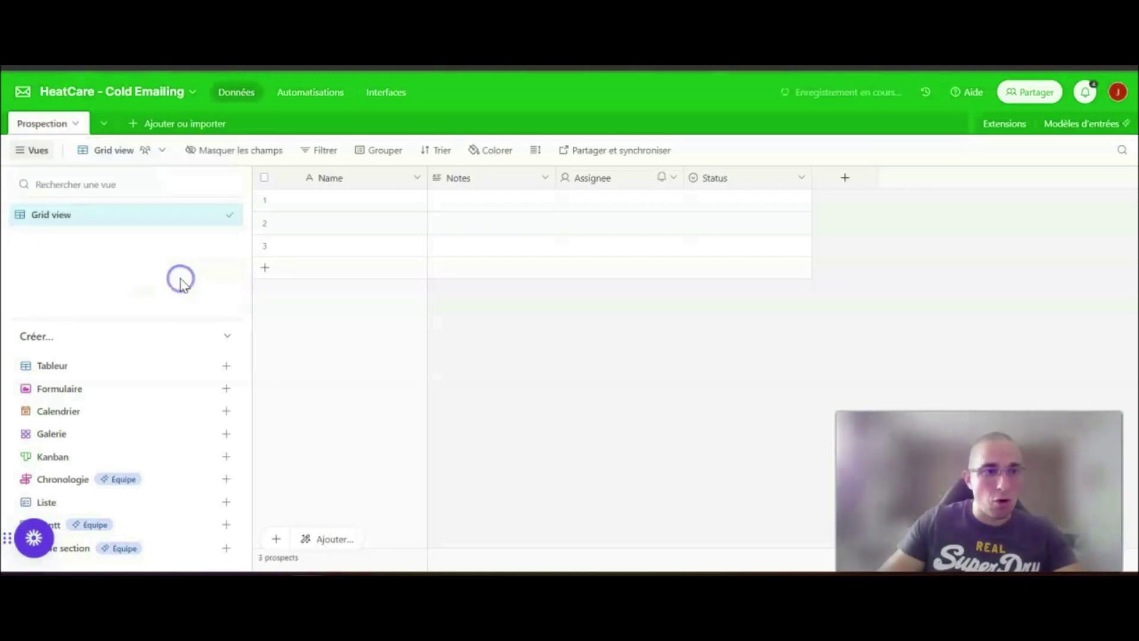
{"action": "left_click", "coordinate": [77, 221]}
{"action": "double_click", "coordinate": [77, 219]}
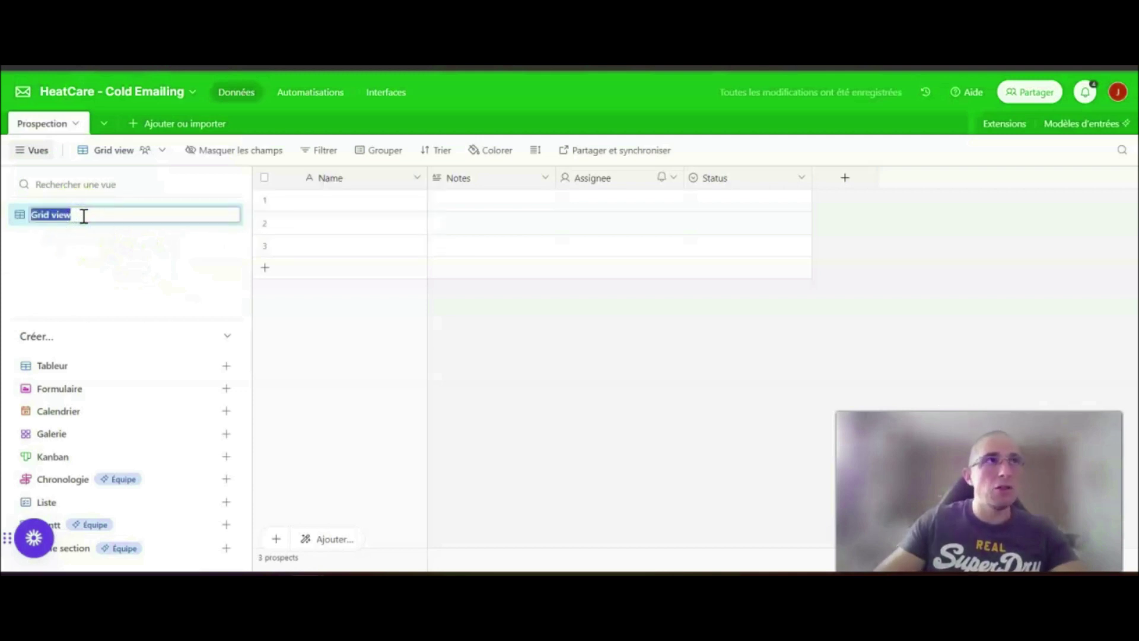
{"action": "type", "text": "Liste des"}
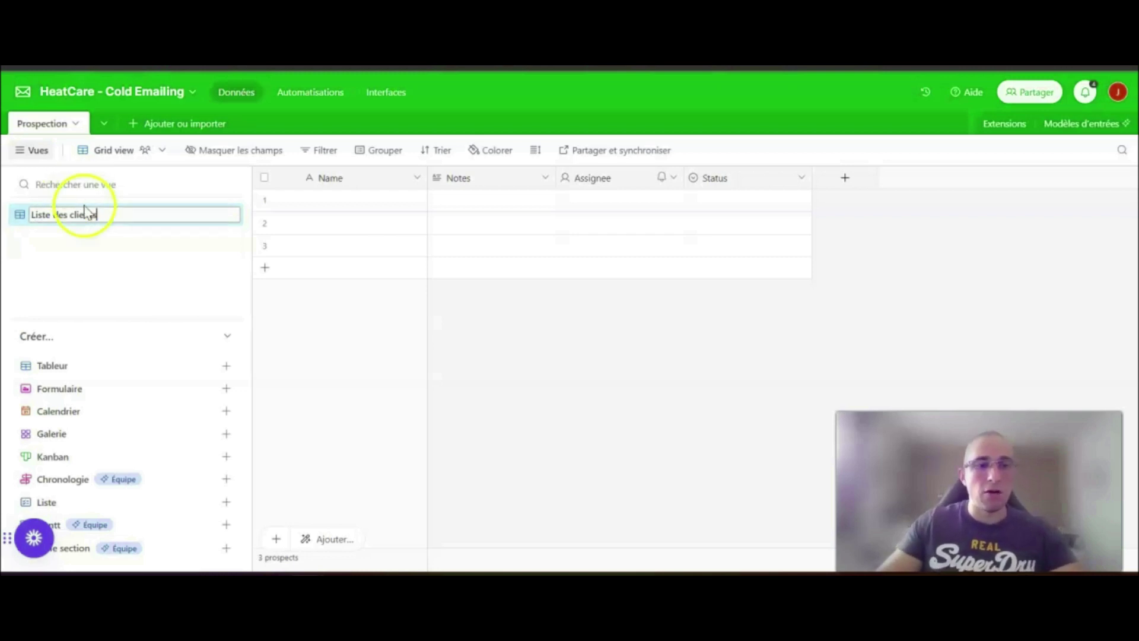
{"action": "left_click", "coordinate": [555, 326]}
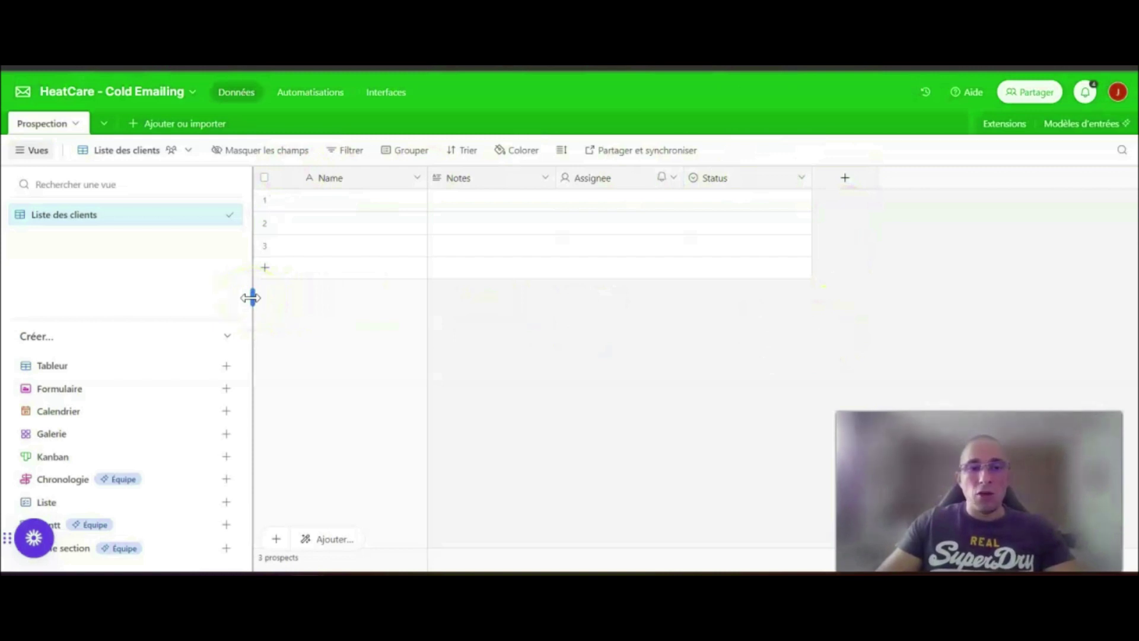
Rename the primary Name field as "E-mail" with the type Adresse e-mail, and narrow its column slightly.
{"action": "double_click", "coordinate": [349, 179]}
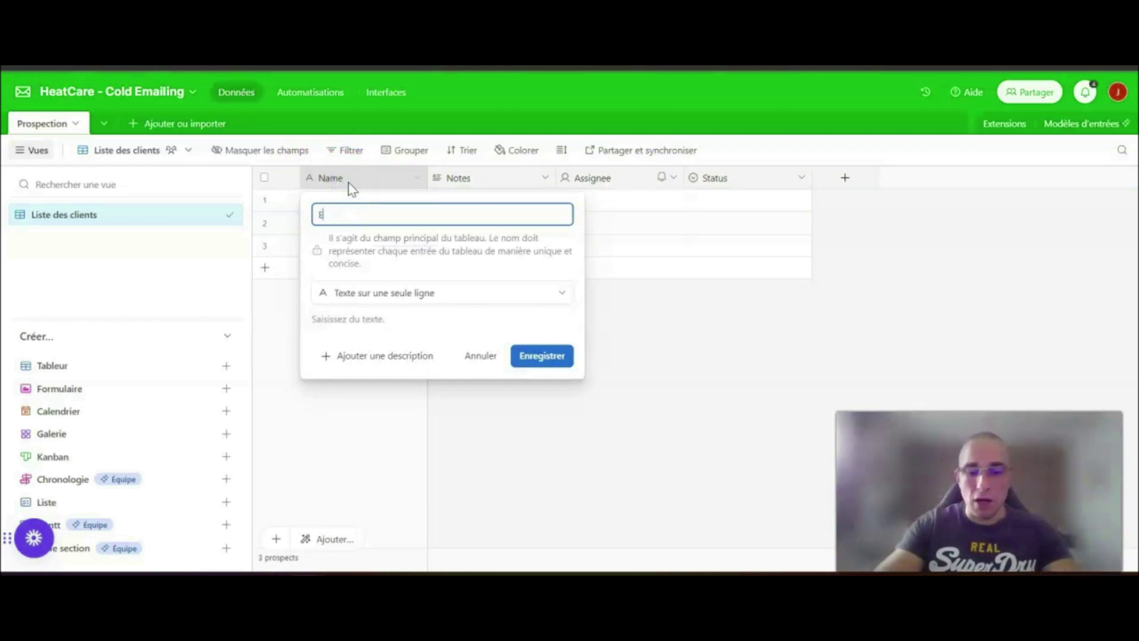
{"action": "type", "text": "E-mail"}
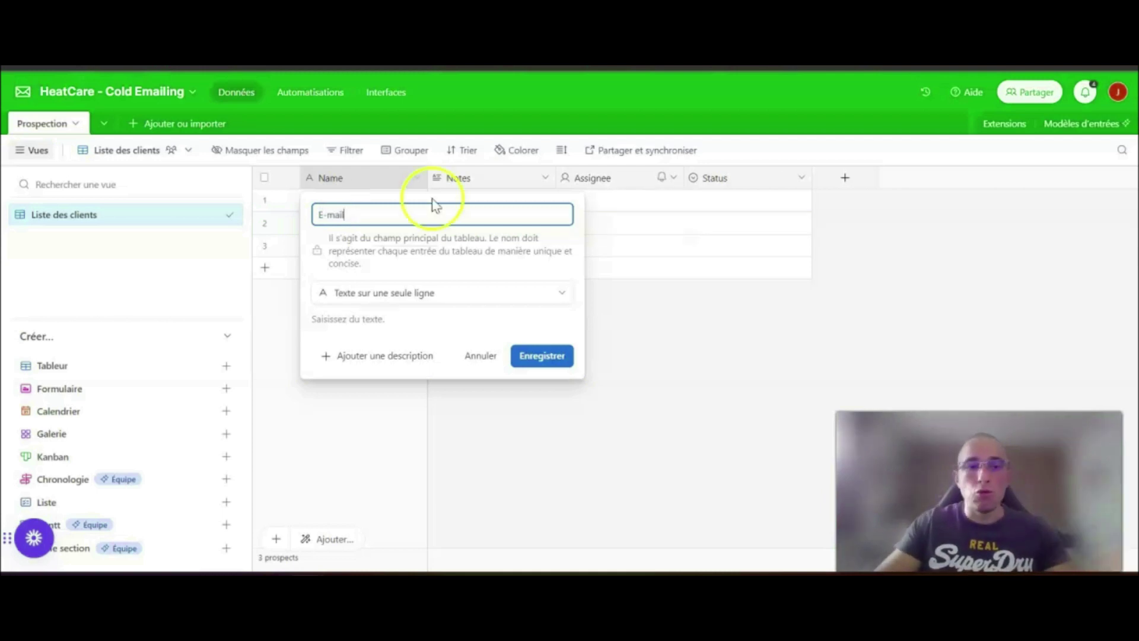
{"action": "left_click_drag", "start_coordinate": [369, 224], "coordinate": [321, 217]}
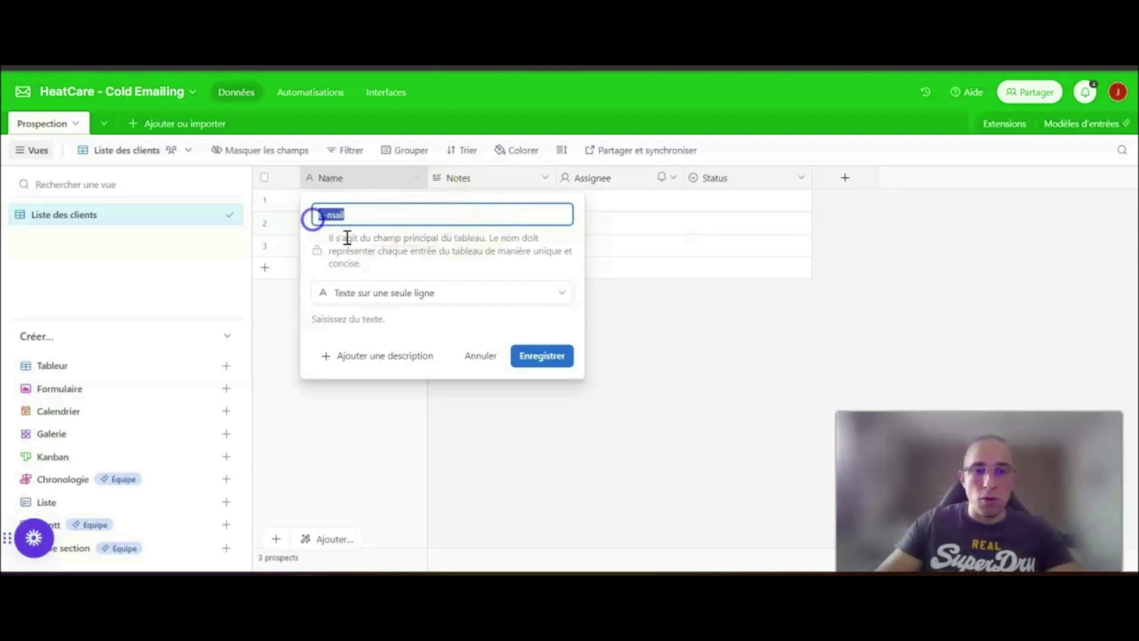
{"action": "left_click", "coordinate": [382, 293]}
{"action": "scroll", "coordinate": [392, 370], "scroll_direction": "down", "scroll_amount": 5}
{"action": "scroll", "coordinate": [402, 369], "scroll_direction": "up", "scroll_amount": 2}
{"action": "scroll", "coordinate": [422, 334], "scroll_direction": "down", "scroll_amount": 2}
{"action": "scroll", "coordinate": [404, 338], "scroll_direction": "up", "scroll_amount": 2}
{"action": "left_click", "coordinate": [376, 329]}
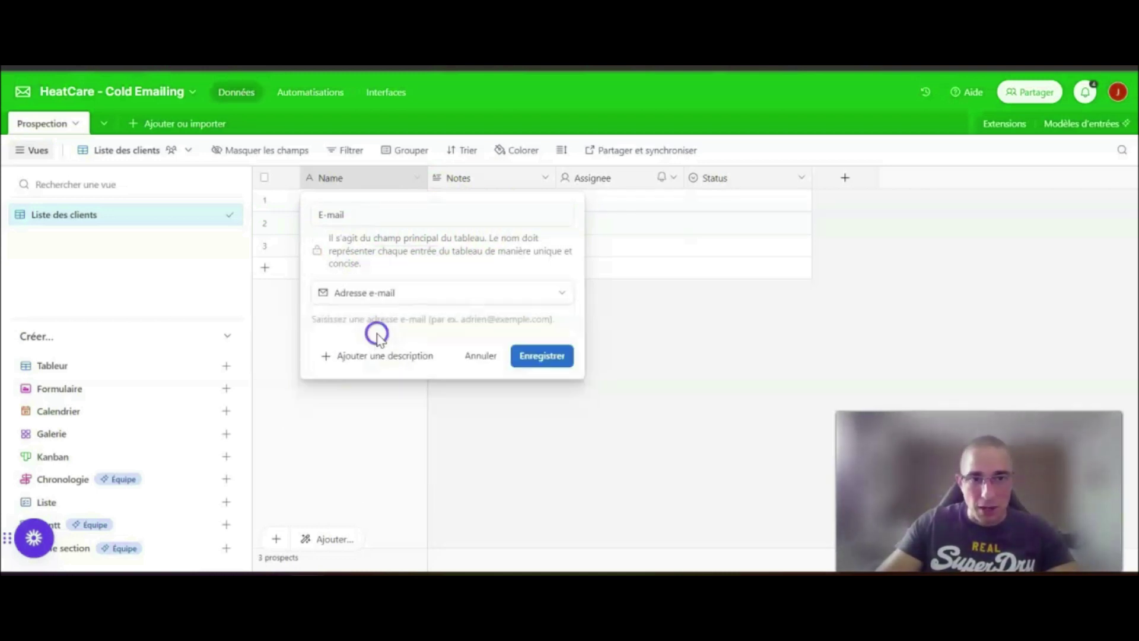
{"action": "left_click", "coordinate": [540, 357]}
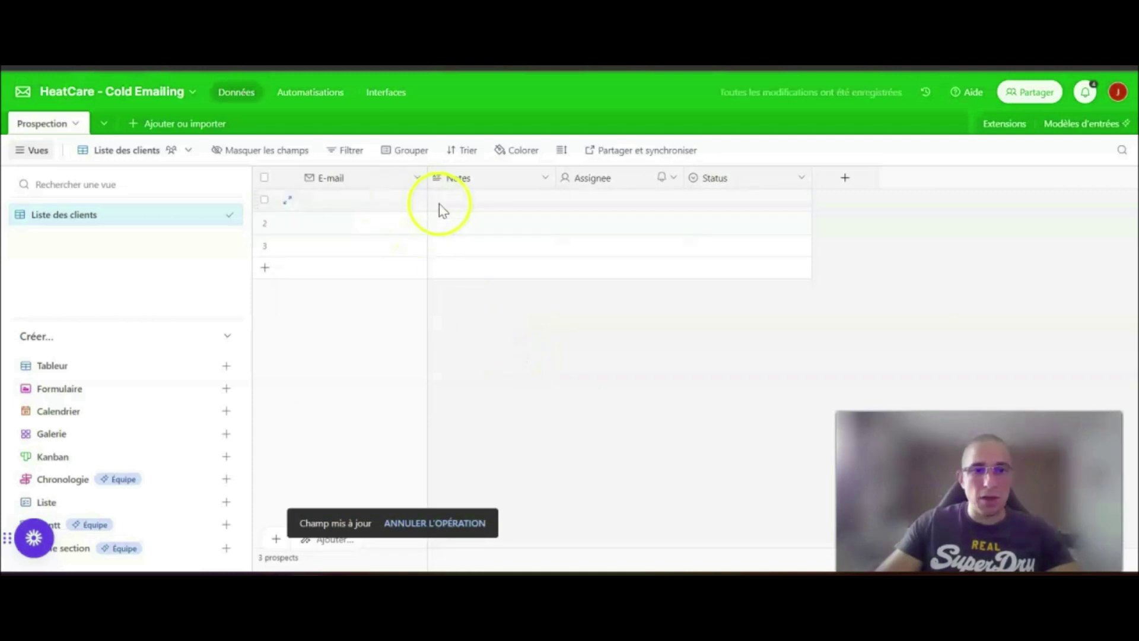
{"action": "left_click_drag", "start_coordinate": [428, 178], "coordinate": [415, 180]}
{"action": "left_click", "coordinate": [449, 236]}
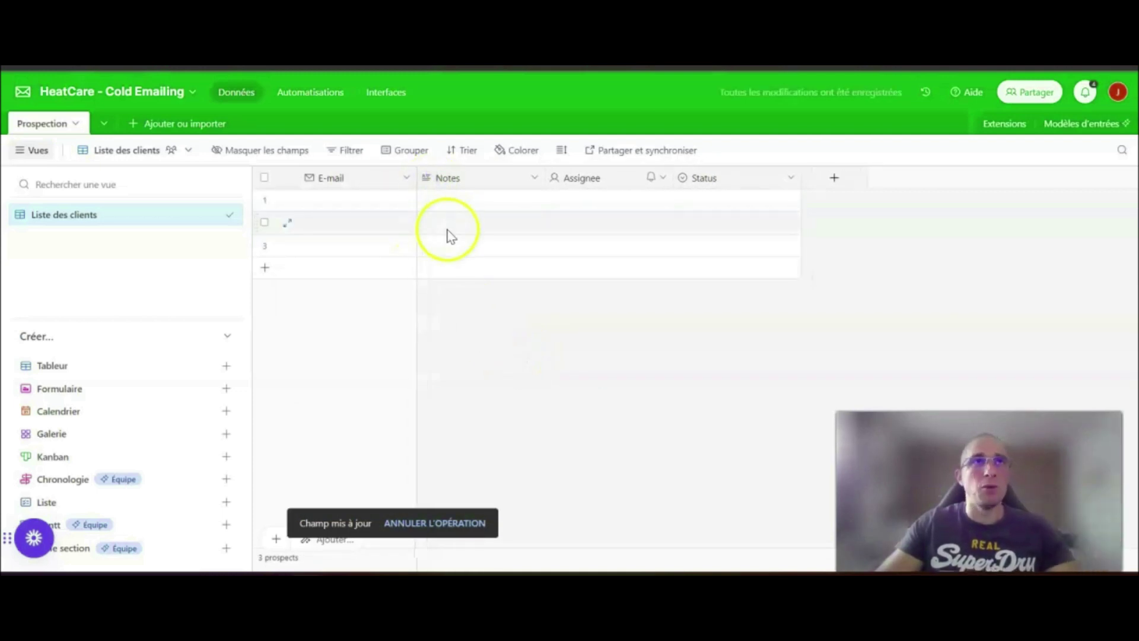
Rename the Notes field as "Société" and change its type to Texte sur une seule ligne.
{"action": "double_click", "coordinate": [472, 178]}
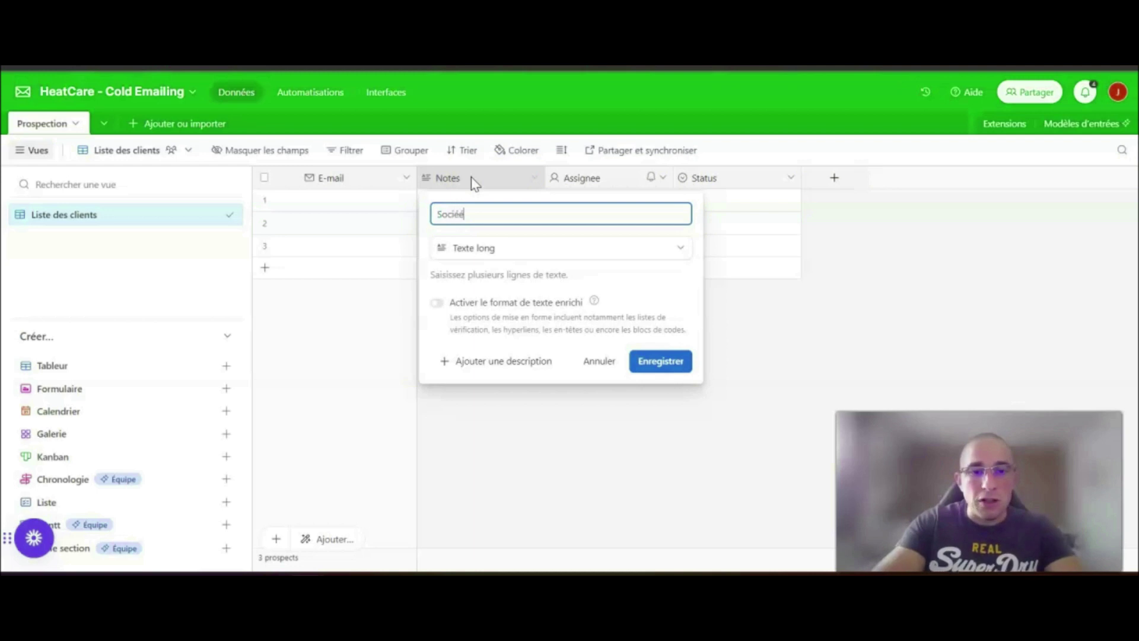
{"action": "left_click", "coordinate": [493, 248]}
{"action": "left_click", "coordinate": [509, 300]}
{"action": "left_click", "coordinate": [662, 372]}
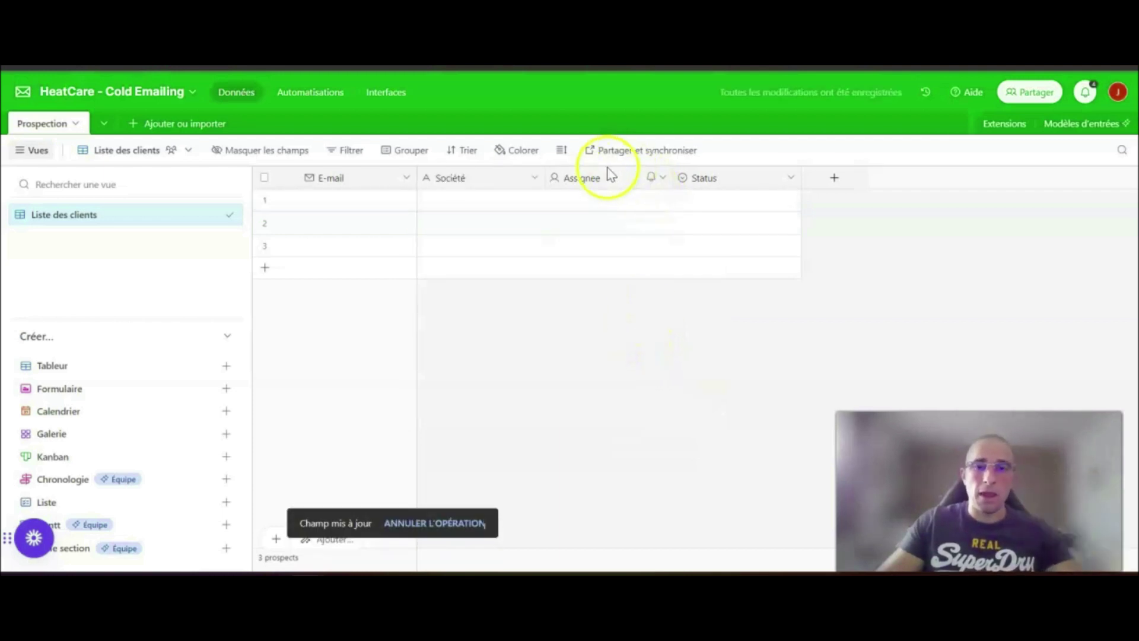
Rename the Assignee field as "Téléphone" and change its type to Numéro de téléphone.
{"action": "double_click", "coordinate": [580, 179]}
{"action": "type", "text": "Téléphone"}
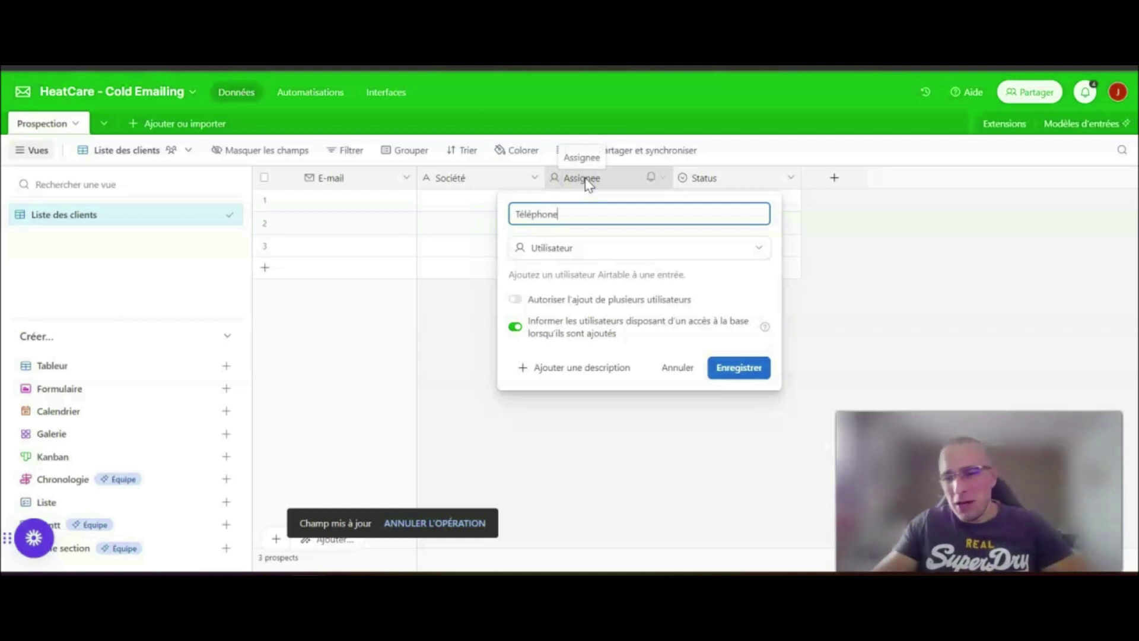
{"action": "left_click", "coordinate": [589, 205]}
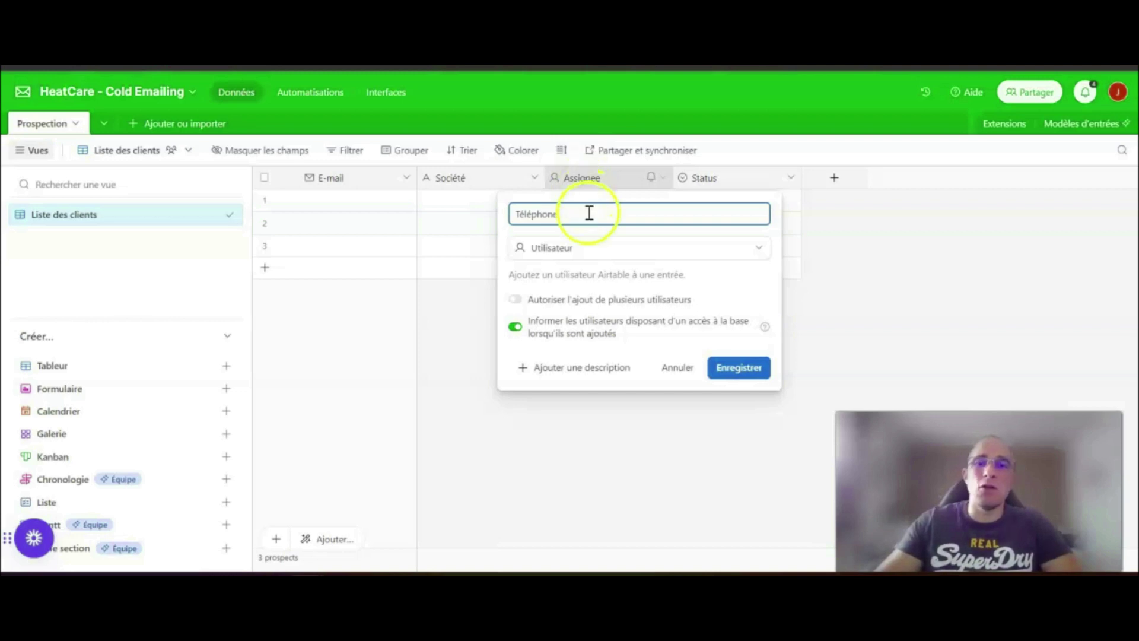
{"action": "left_click", "coordinate": [583, 249]}
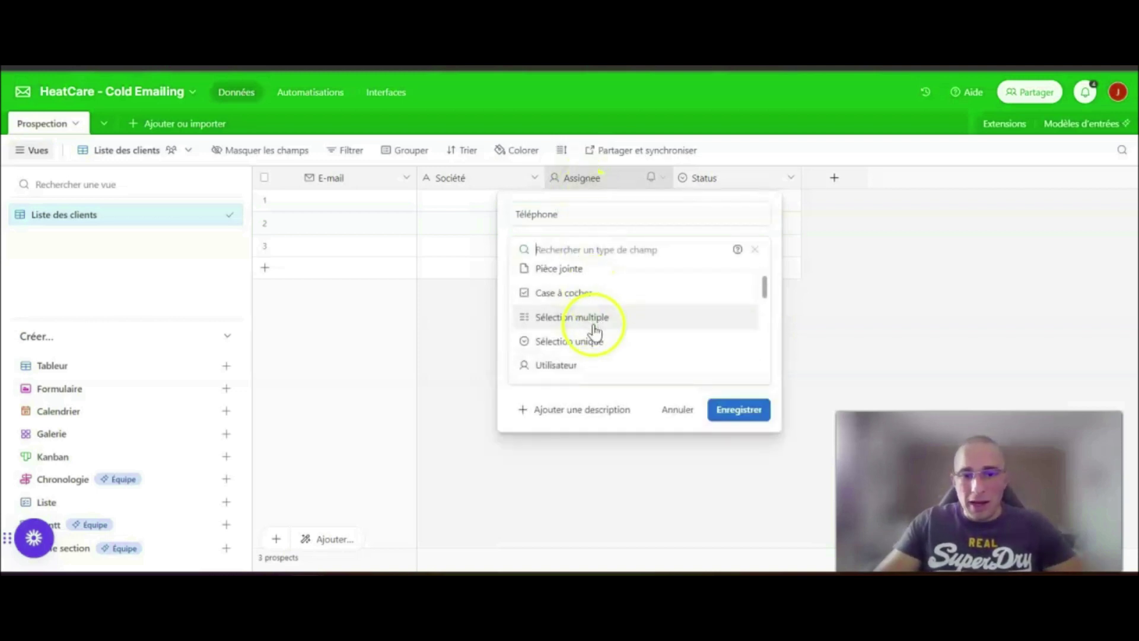
{"action": "scroll", "coordinate": [592, 325], "scroll_direction": "down", "scroll_amount": 2}
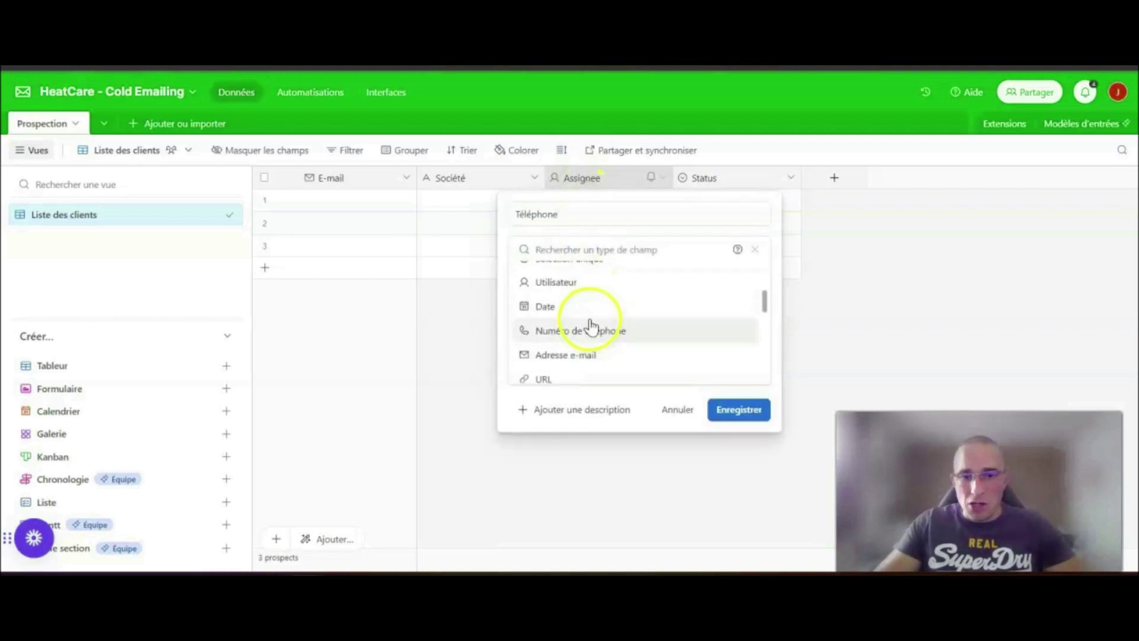
{"action": "left_click", "coordinate": [564, 332]}
{"action": "left_click", "coordinate": [735, 311]}
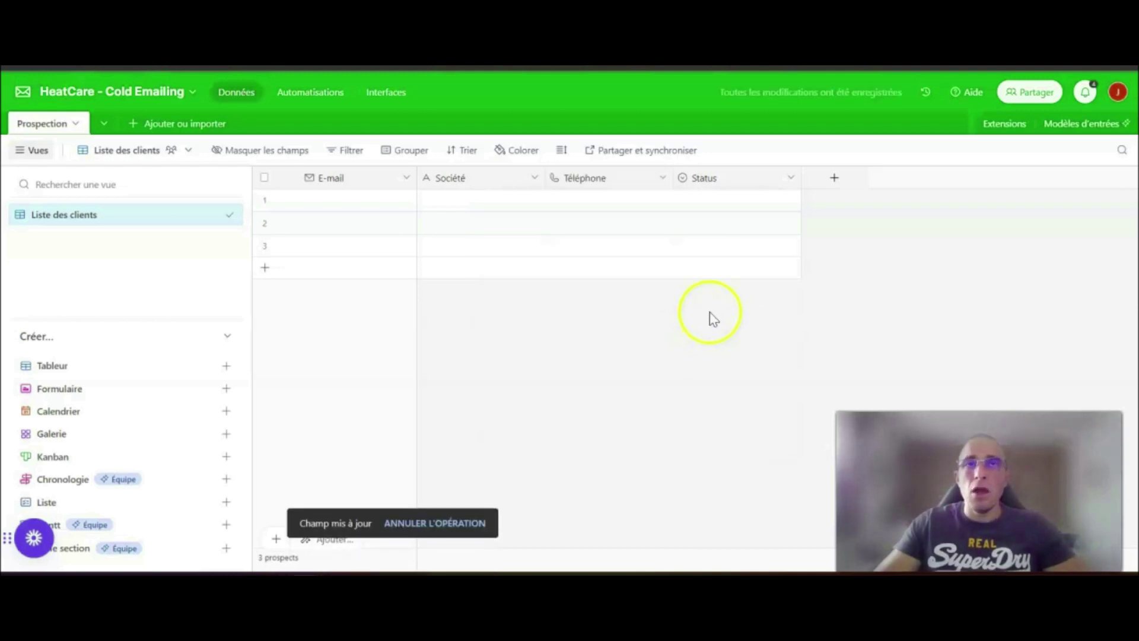
Rename the Status field as "Adresse" and change its type to Texte sur une seule ligne.
{"action": "double_click", "coordinate": [714, 184]}
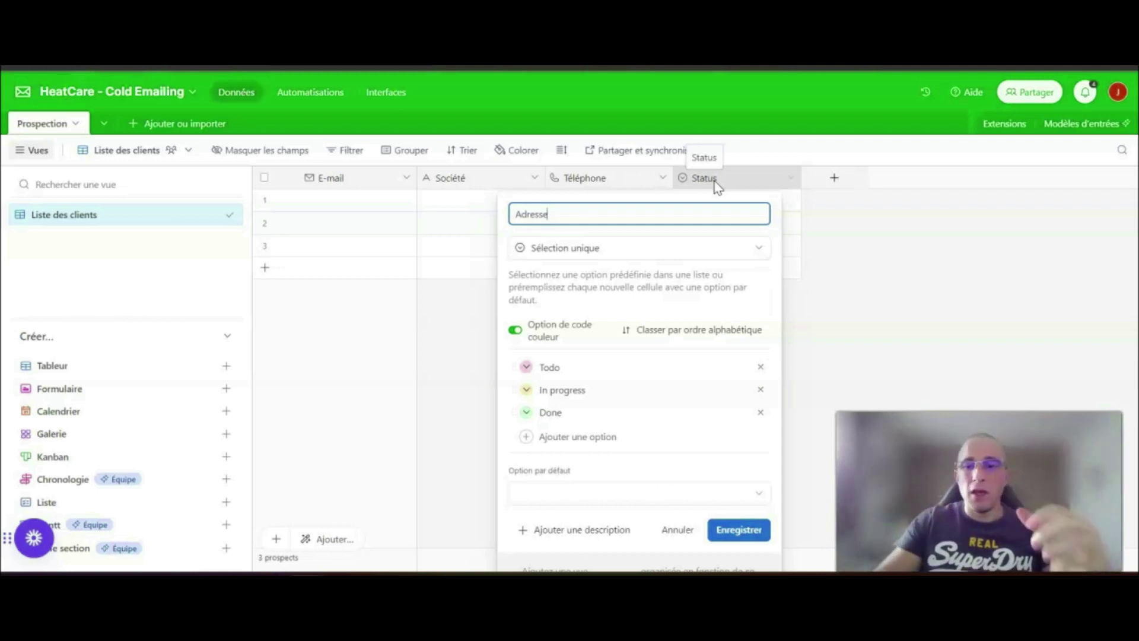
{"action": "left_click", "coordinate": [653, 249]}
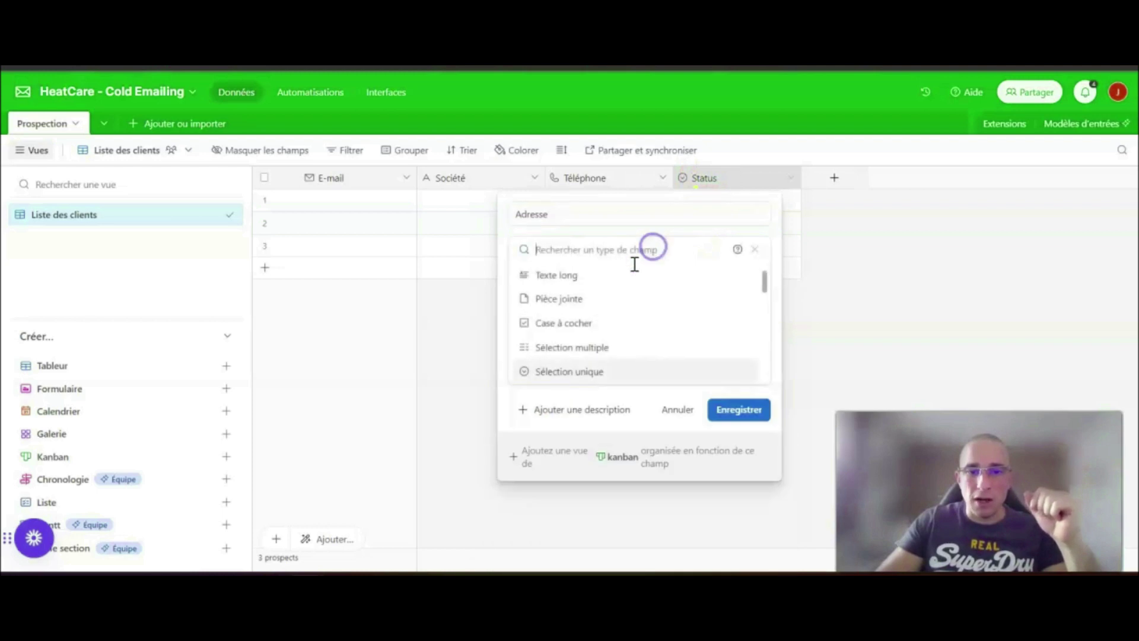
{"action": "scroll", "coordinate": [588, 300], "scroll_direction": "up", "scroll_amount": 2}
{"action": "left_click", "coordinate": [590, 302]}
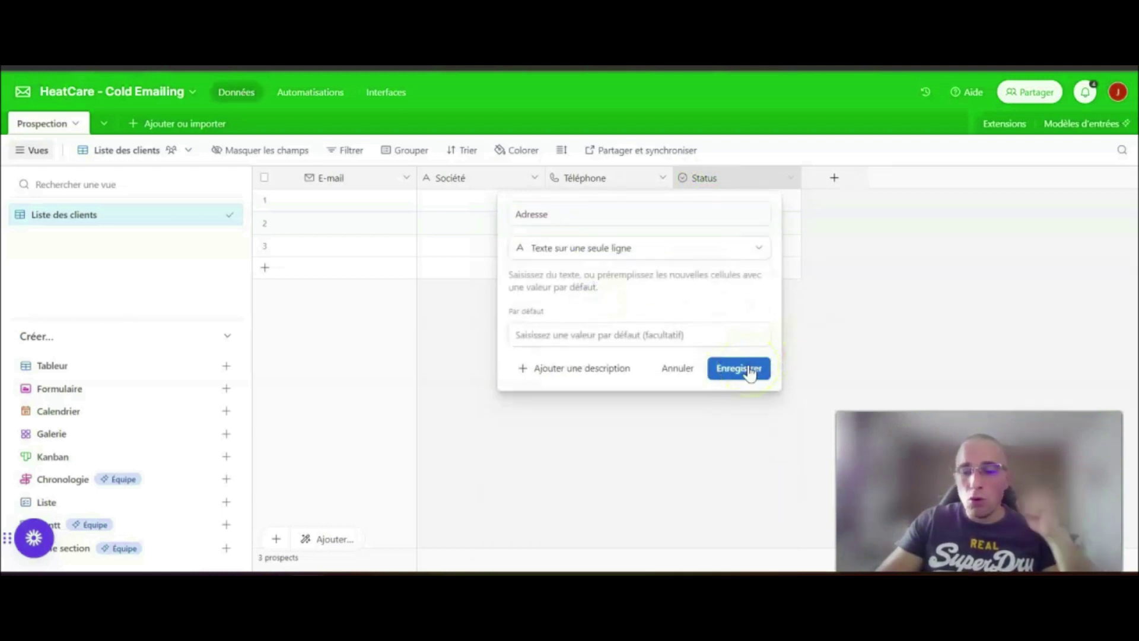
{"action": "left_click", "coordinate": [751, 372]}
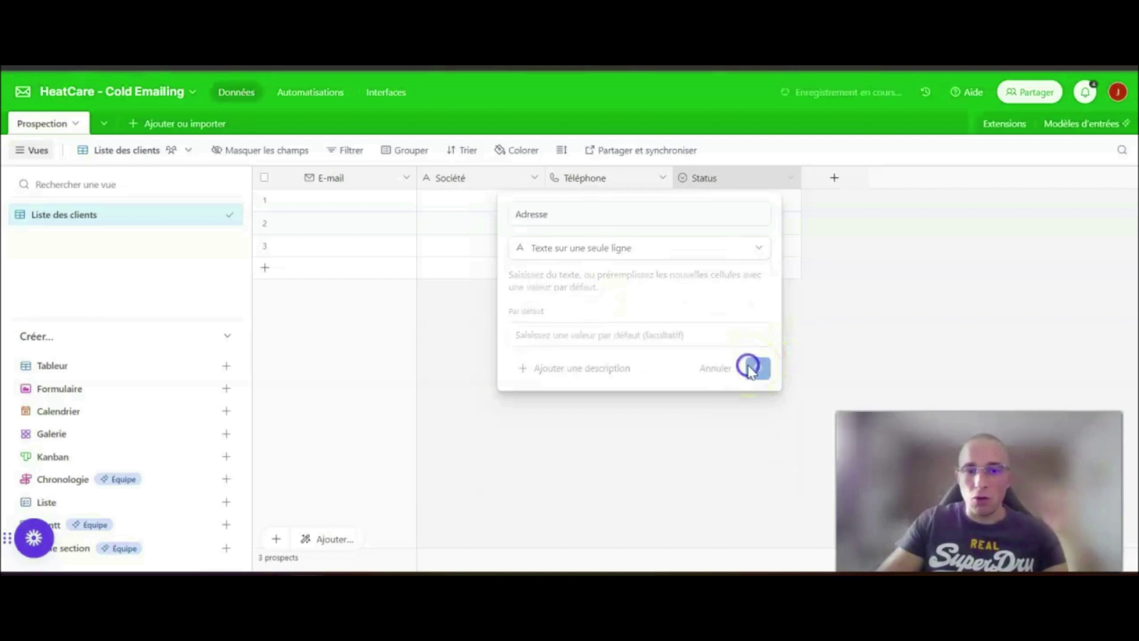
Add a field named "Code postal" of type Texte sur une seule ligne after the Adresse field.
{"action": "left_click", "coordinate": [833, 181]}
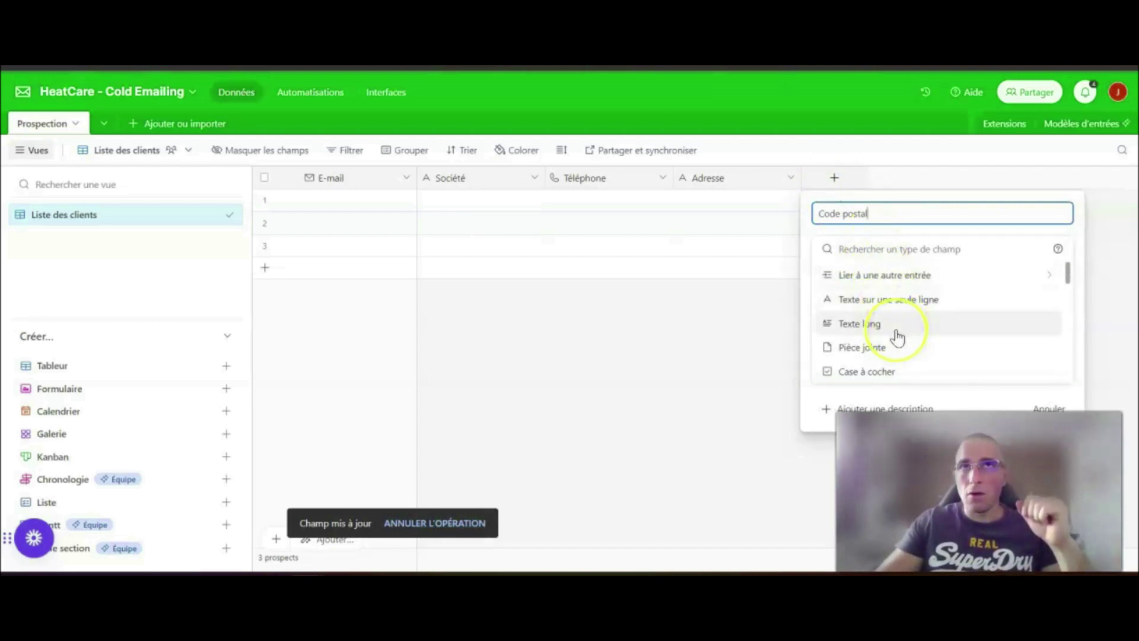
{"action": "scroll", "coordinate": [897, 334], "scroll_direction": "down", "scroll_amount": 3}
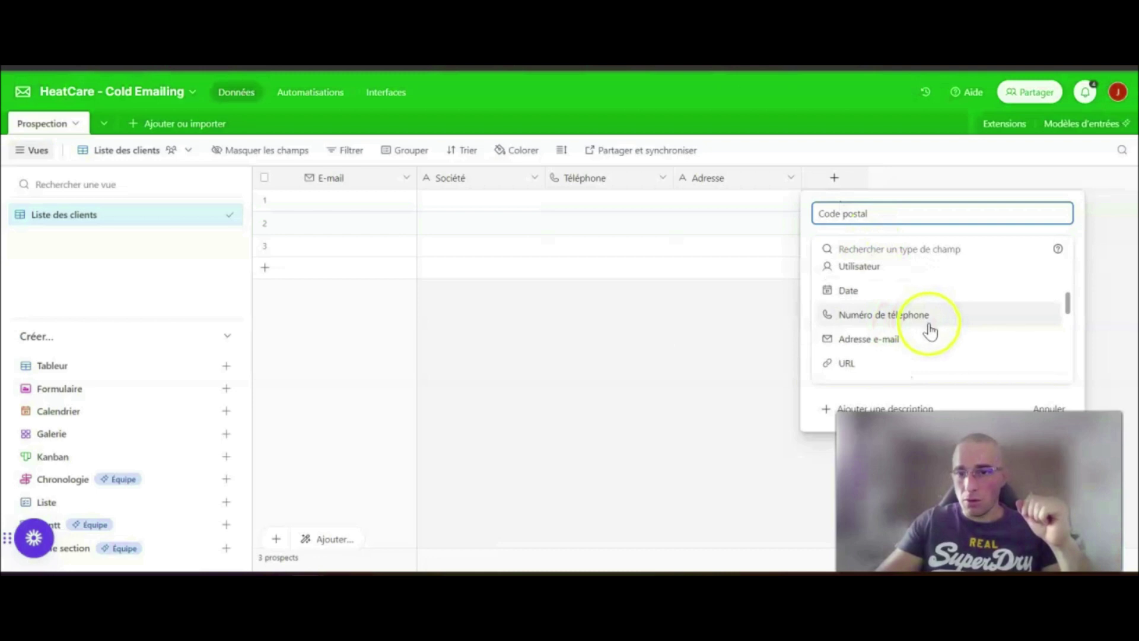
{"action": "scroll", "coordinate": [926, 335], "scroll_direction": "down", "scroll_amount": 3}
{"action": "scroll", "coordinate": [921, 339], "scroll_direction": "down", "scroll_amount": 2}
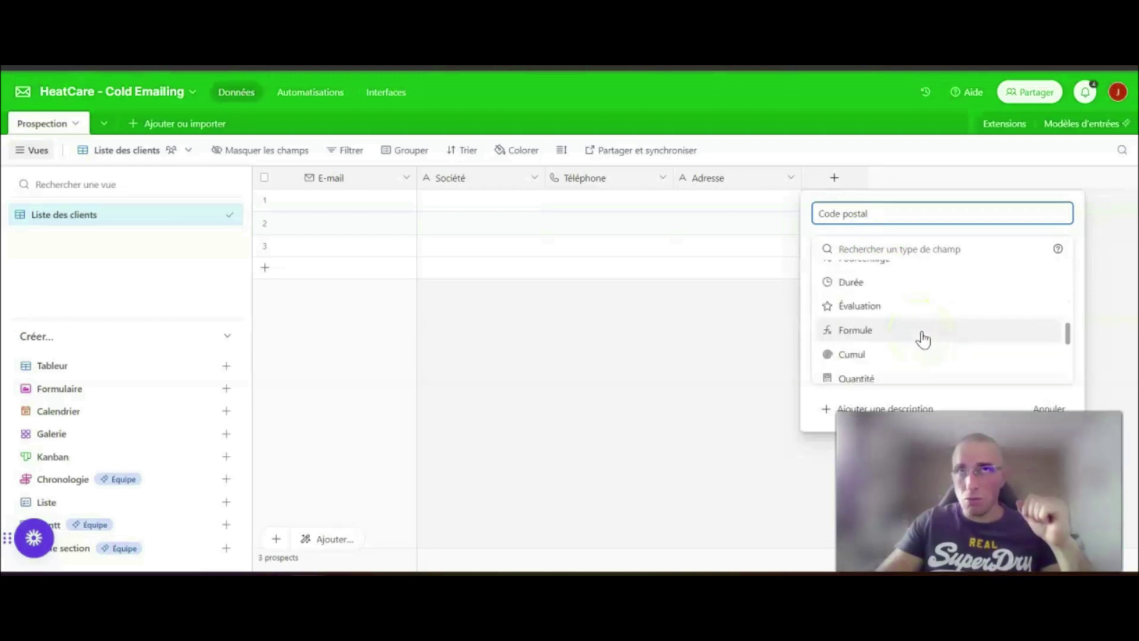
{"action": "scroll", "coordinate": [922, 335], "scroll_direction": "up", "scroll_amount": 8}
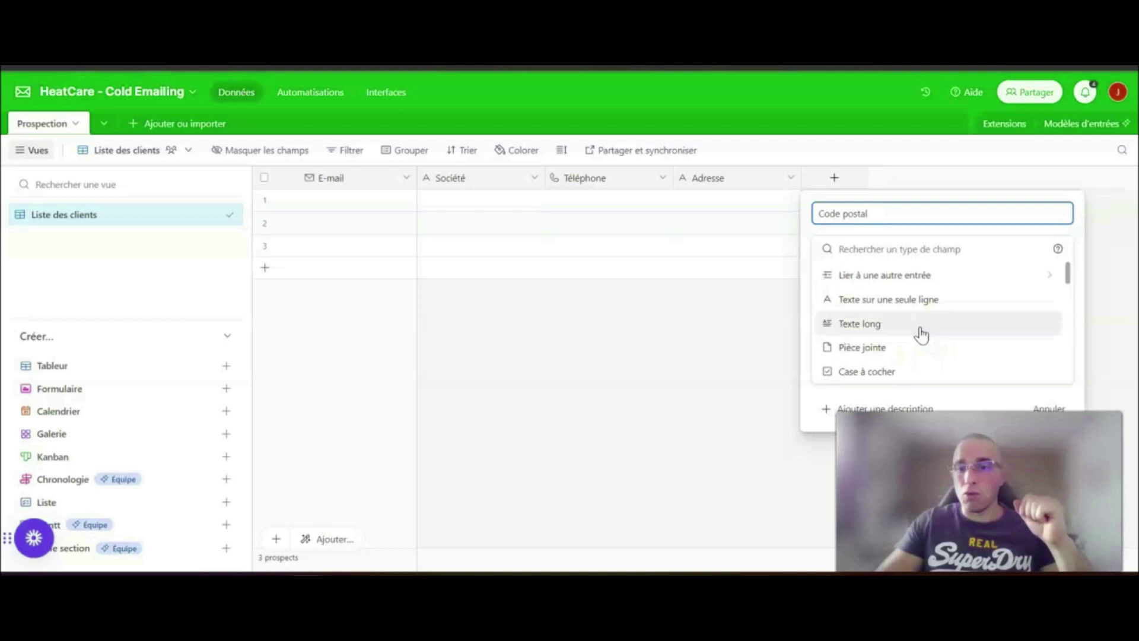
{"action": "left_click", "coordinate": [888, 313]}
{"action": "left_click", "coordinate": [1029, 368]}
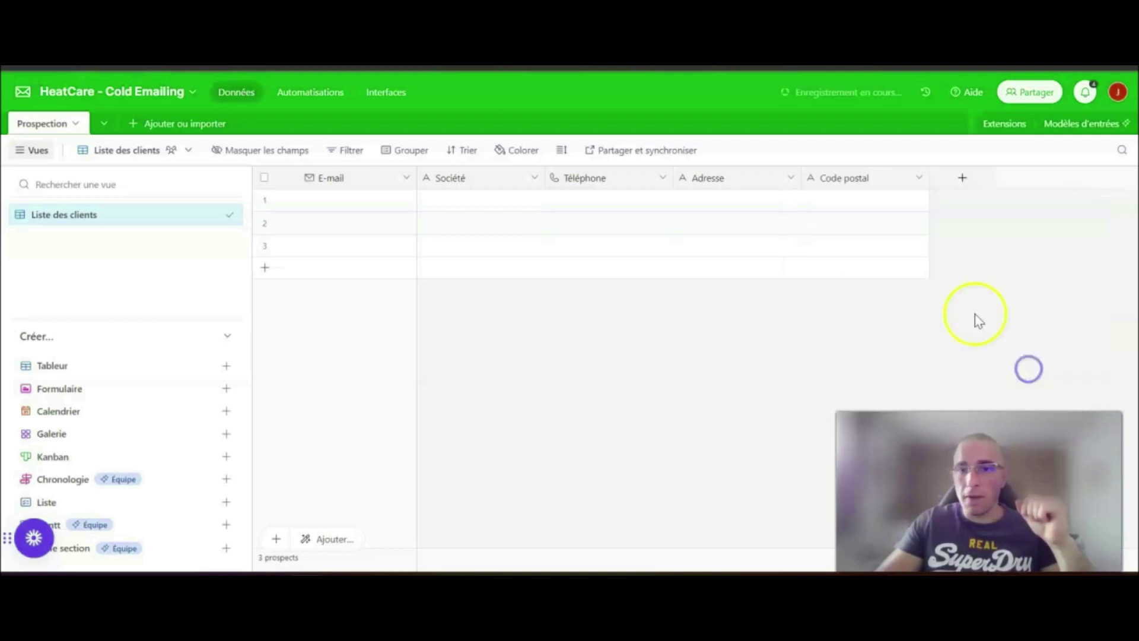
Add a field named "Ville" of type Texte sur une seule ligne after the Code postal field.
{"action": "left_click", "coordinate": [962, 178]}
{"action": "type", "text": "Ville"}
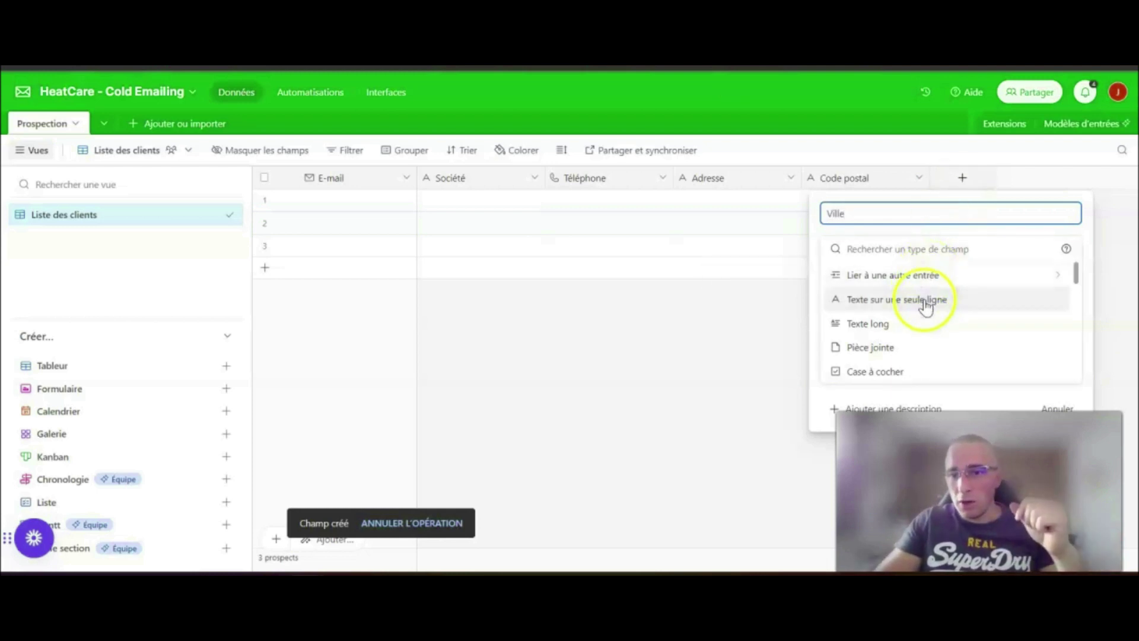
{"action": "left_click", "coordinate": [926, 299]}
{"action": "left_click", "coordinate": [1057, 368]}
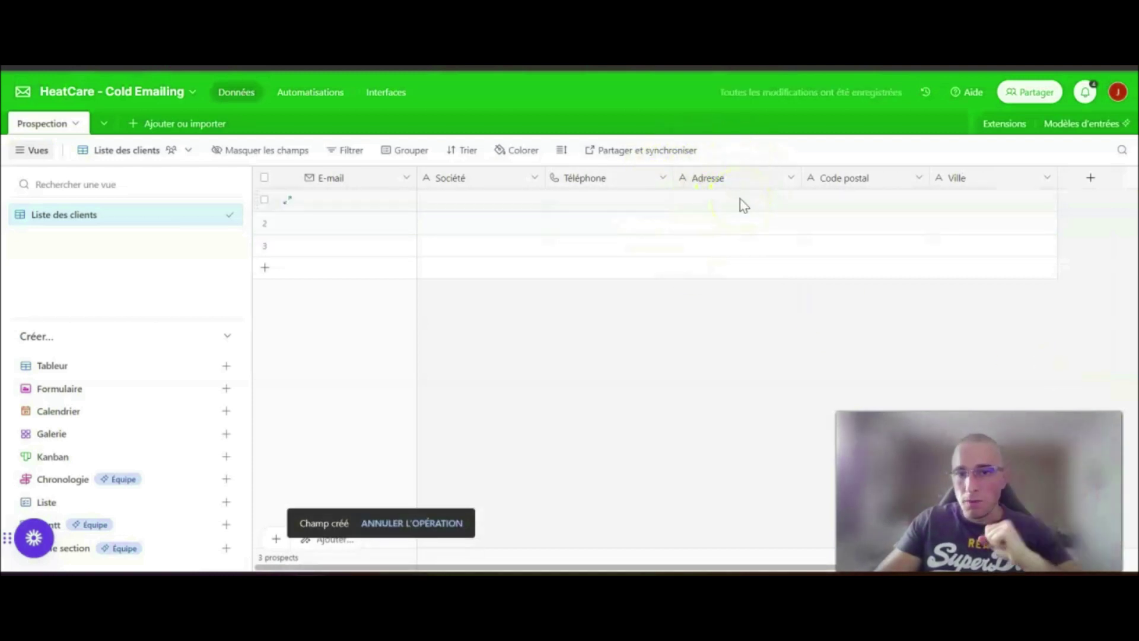
Add a field named "Envoyer l'e-mail de prospection" of type Case à cocher after the Ville field.
{"action": "left_click_drag", "start_coordinate": [688, 567], "coordinate": [819, 567]}
{"action": "left_click", "coordinate": [1064, 178]}
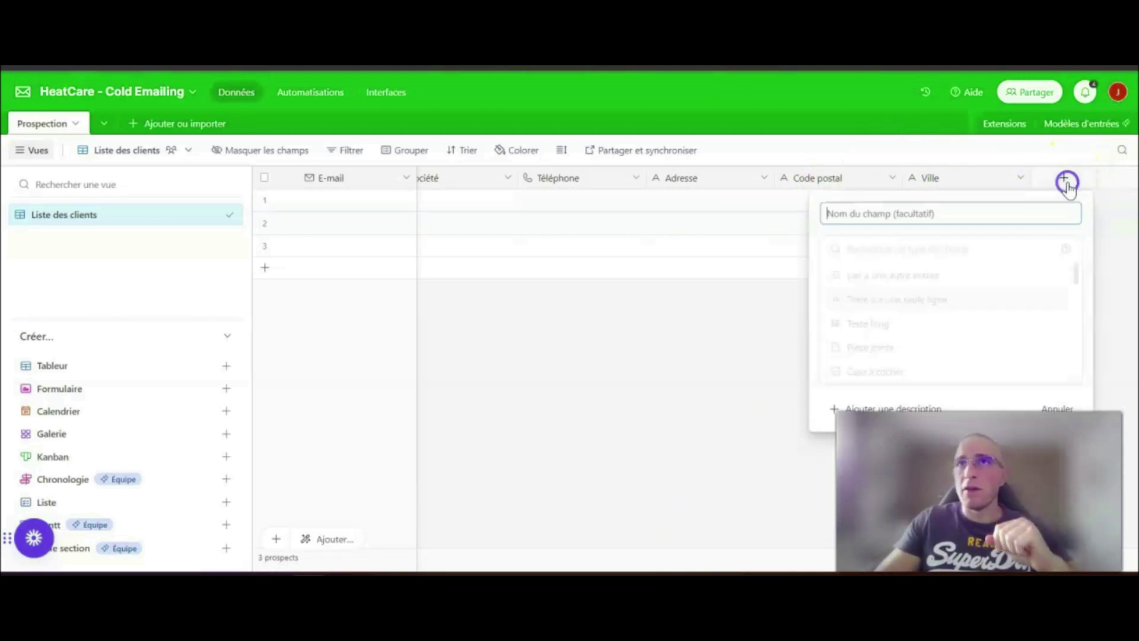
{"action": "left_click", "coordinate": [918, 204]}
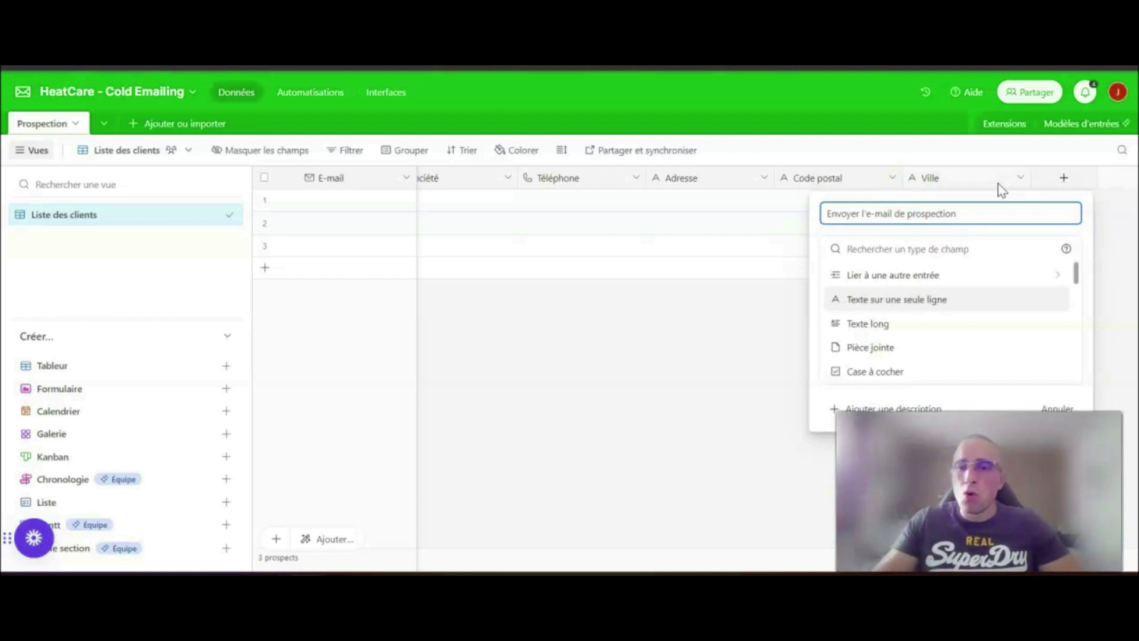
{"action": "left_click", "coordinate": [970, 216]}
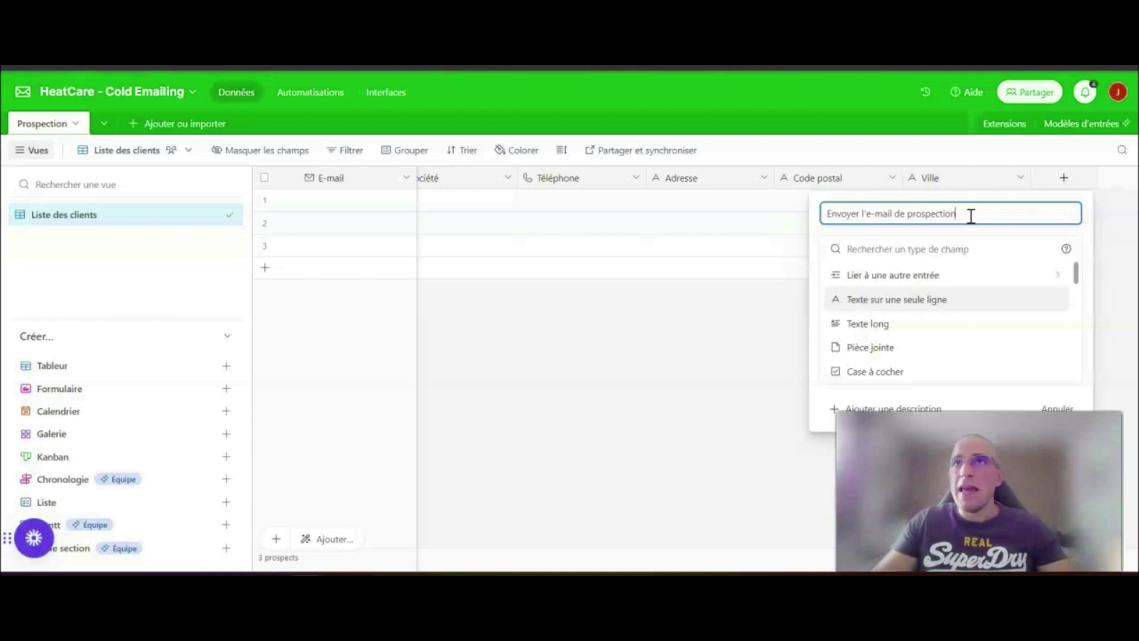
{"action": "scroll", "coordinate": [926, 314], "scroll_direction": "down", "scroll_amount": 3}
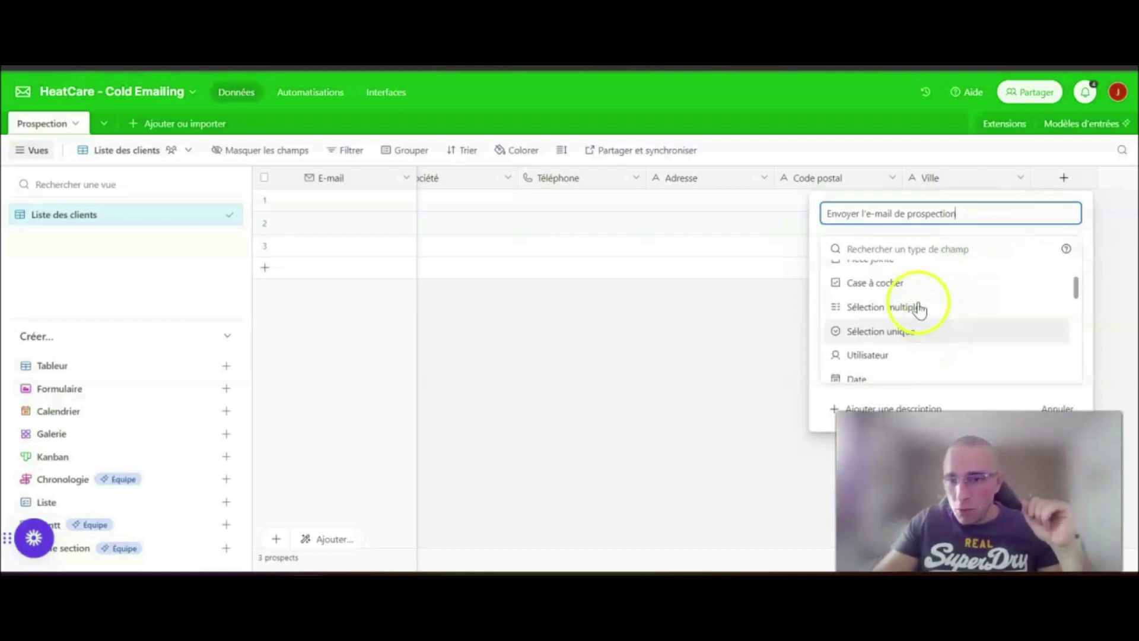
{"action": "left_click", "coordinate": [903, 289]}
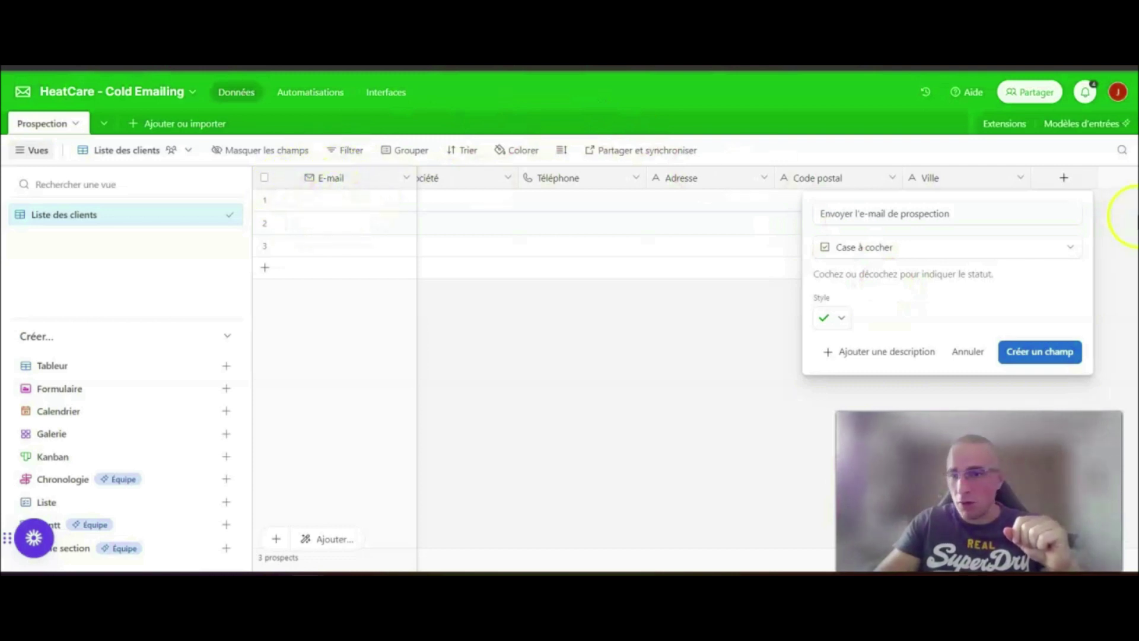
{"action": "left_click", "coordinate": [1047, 351]}
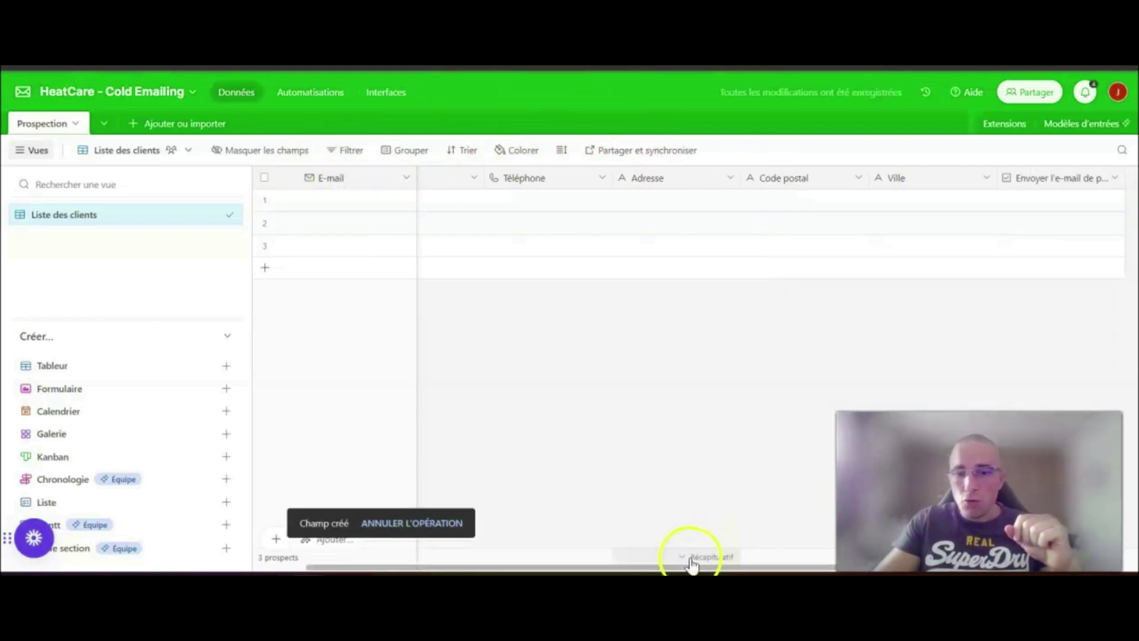
Add a field named "Envoyé le (prospection)" of type Date with the Friendly date format at the end of the table.
{"action": "scroll", "coordinate": [702, 568], "scroll_direction": "right", "scroll_amount": 3}
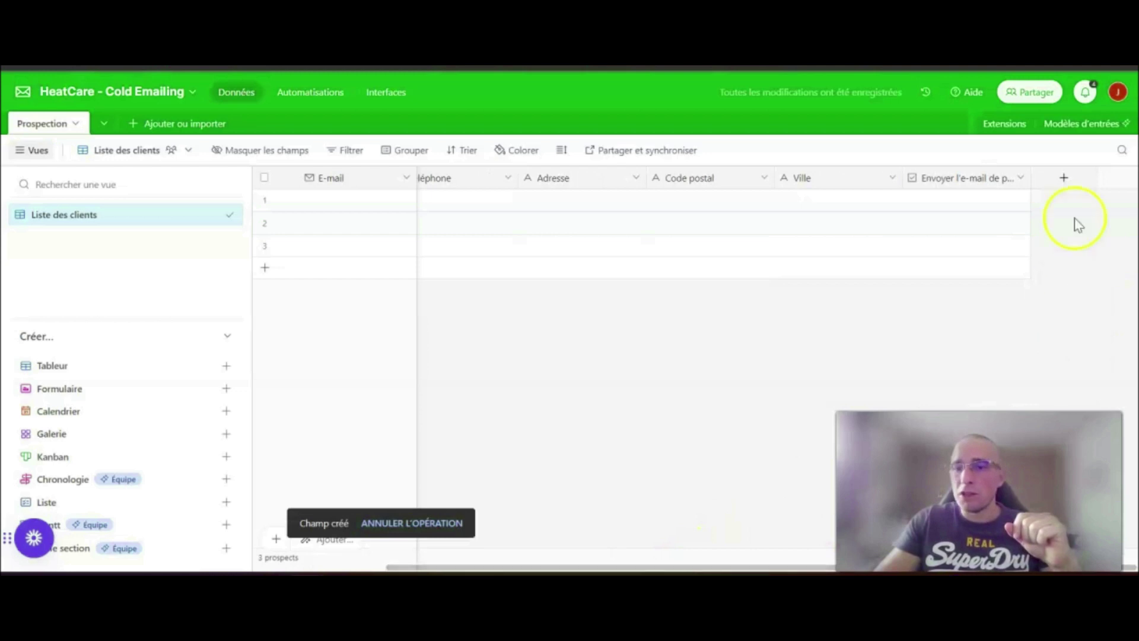
{"action": "left_click", "coordinate": [1067, 185]}
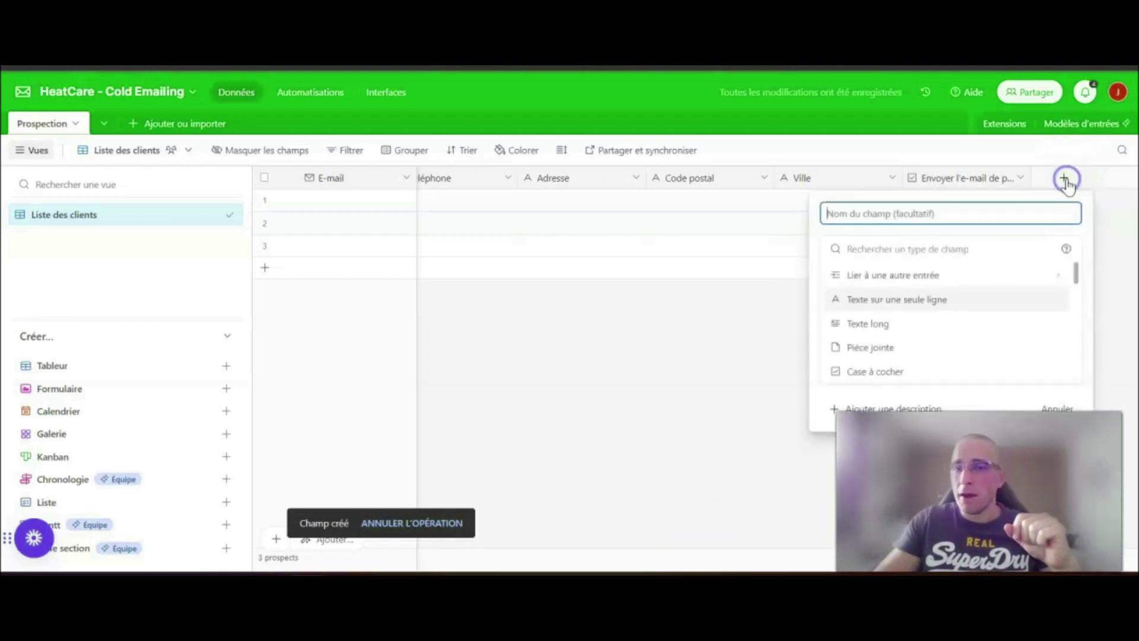
{"action": "type", "text": "Envoyé le (prospection"}
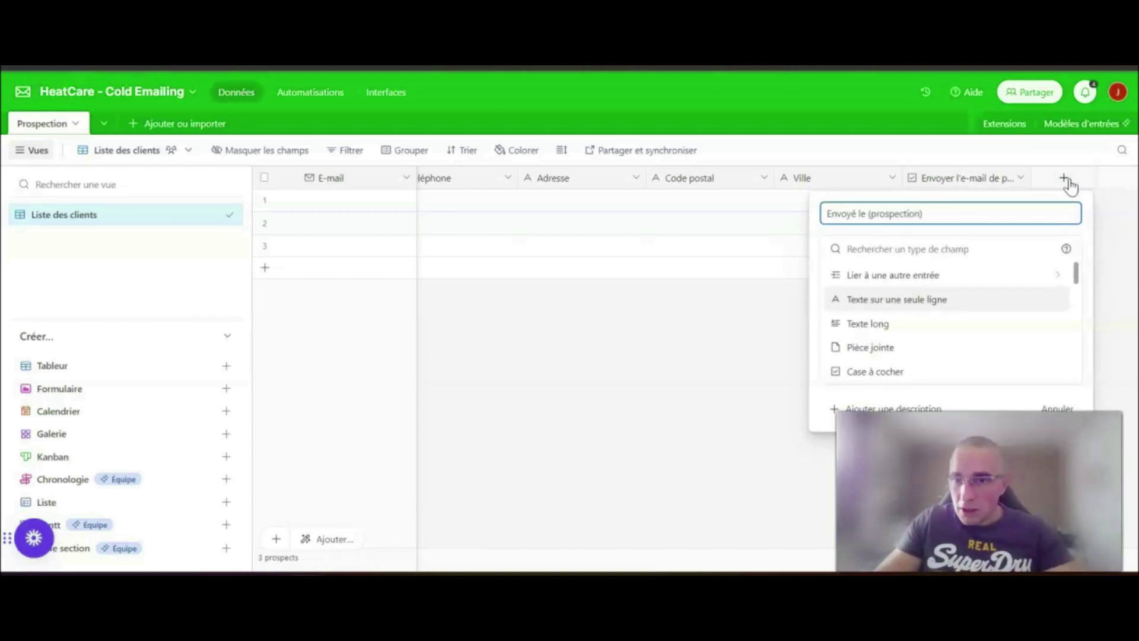
{"action": "scroll", "coordinate": [930, 341], "scroll_direction": "down", "scroll_amount": 2}
{"action": "scroll", "coordinate": [930, 338], "scroll_direction": "down", "scroll_amount": 3}
{"action": "left_click", "coordinate": [859, 291]}
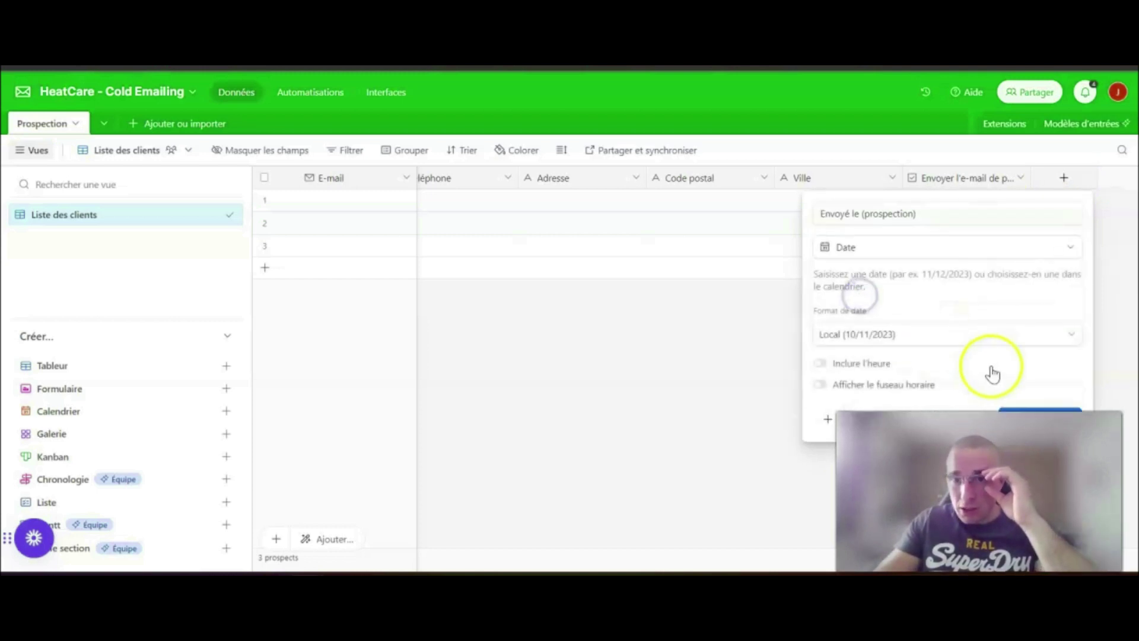
{"action": "left_click", "coordinate": [930, 336]}
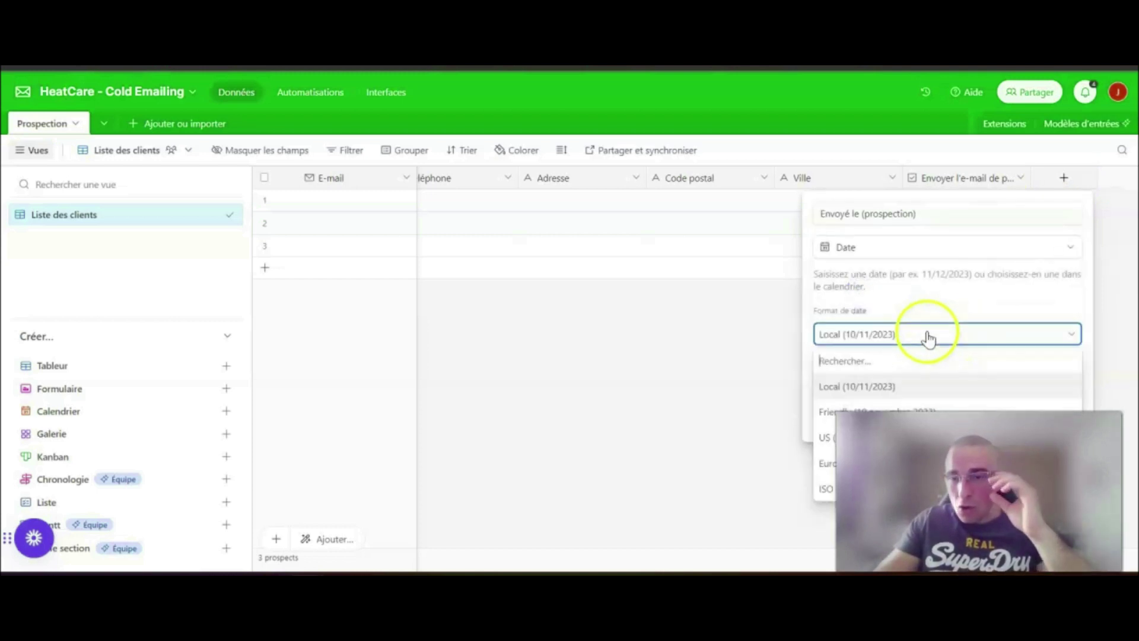
{"action": "left_click", "coordinate": [827, 415]}
{"action": "left_click", "coordinate": [1051, 407]}
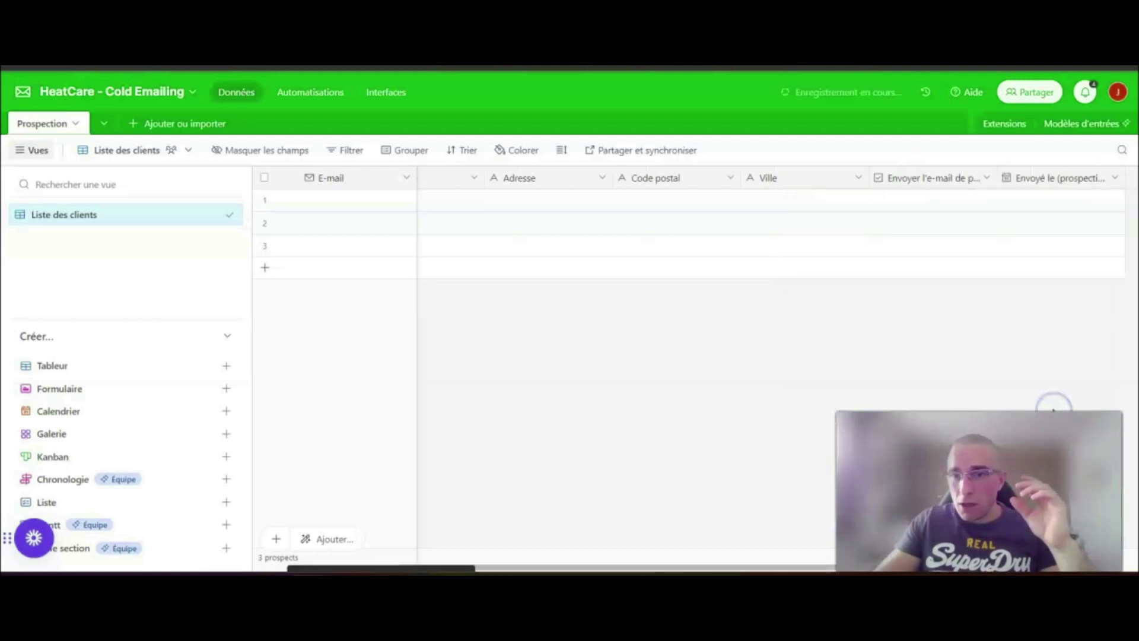
Add a field named "Envoyer l'email de relance" of type Case à cocher after the prospecting date field.
{"action": "left_click_drag", "start_coordinate": [763, 560], "coordinate": [994, 572]}
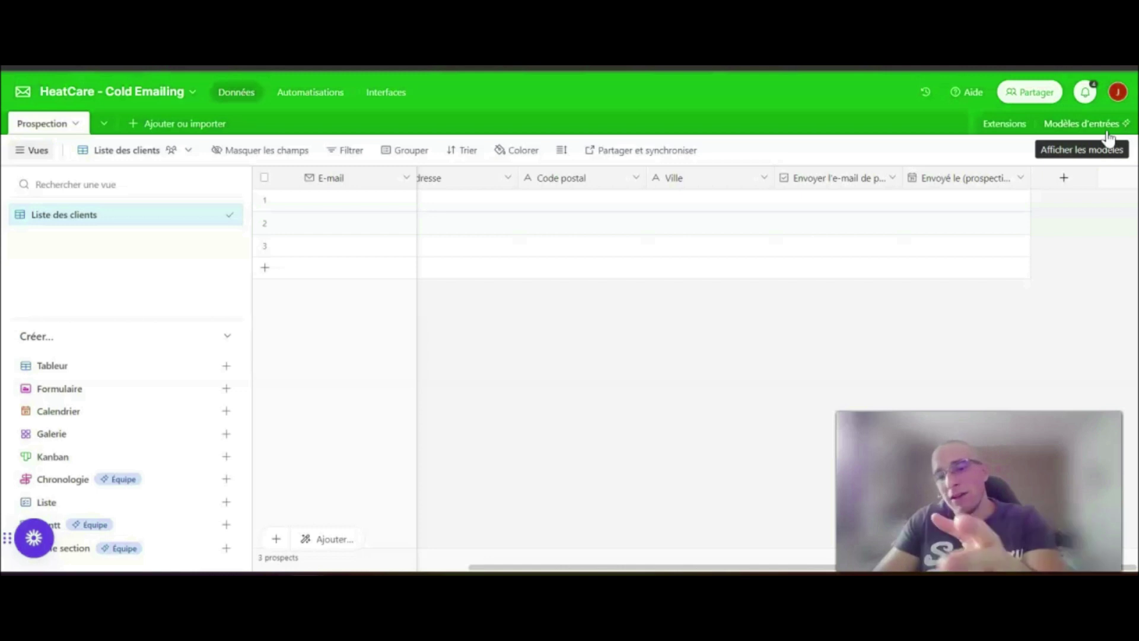
{"action": "left_click", "coordinate": [1065, 181]}
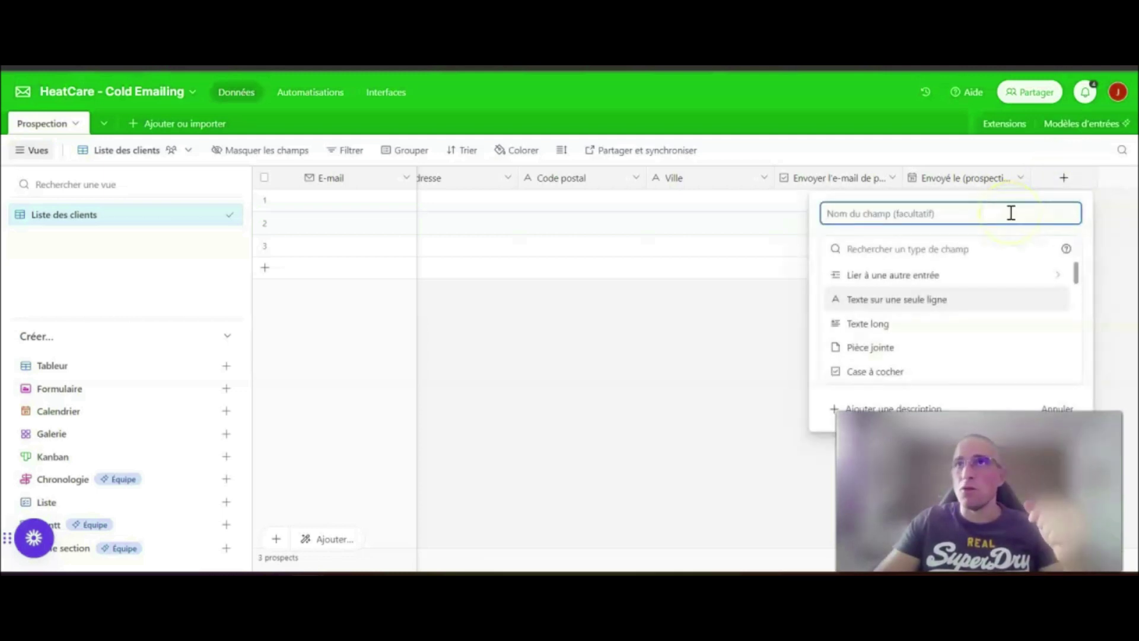
{"action": "type", "text": "Envoyer l'email de relance"}
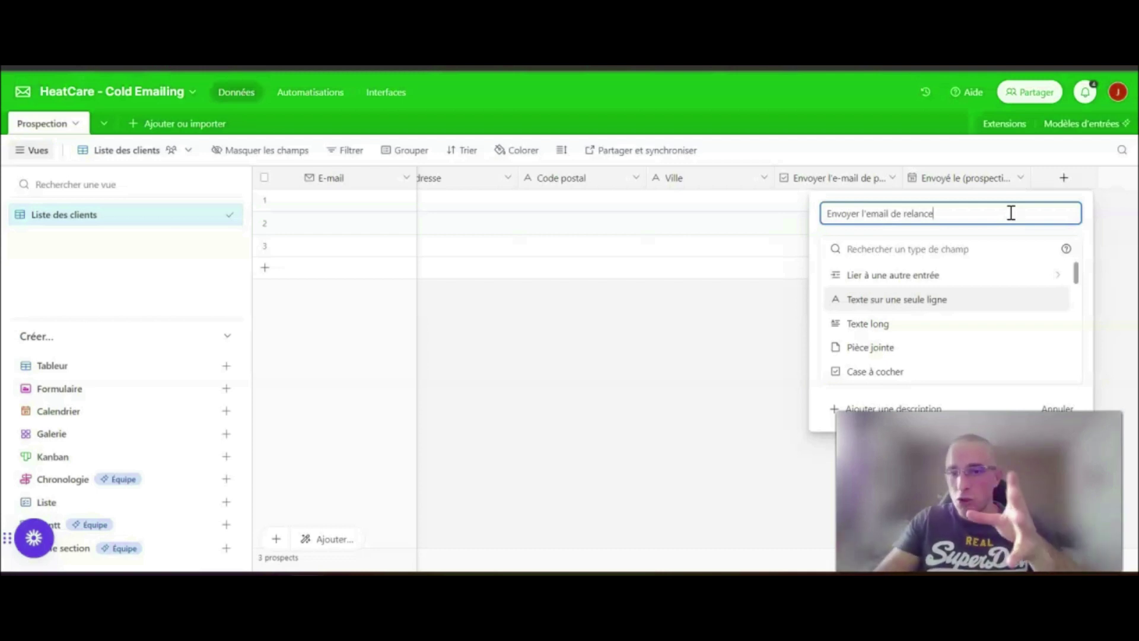
{"action": "left_click", "coordinate": [872, 373]}
{"action": "left_click", "coordinate": [1039, 353]}
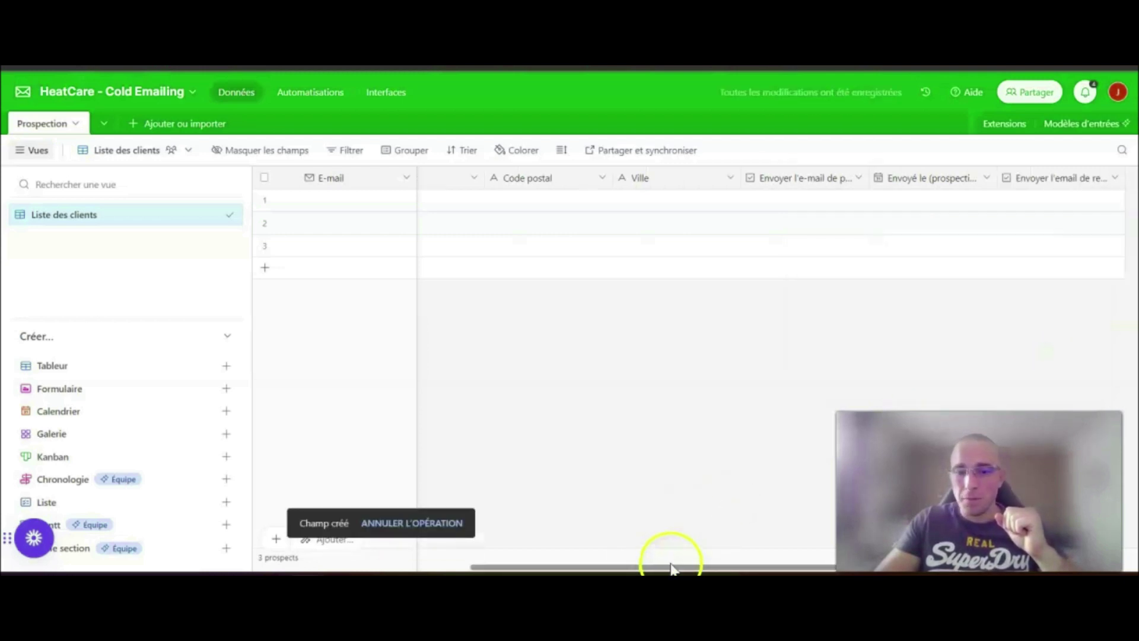
Add a field named "Envoyé le (relance)" of type Date with the Friendly date format after the follow-up checkbox field.
{"action": "left_click_drag", "start_coordinate": [671, 567], "coordinate": [830, 568]}
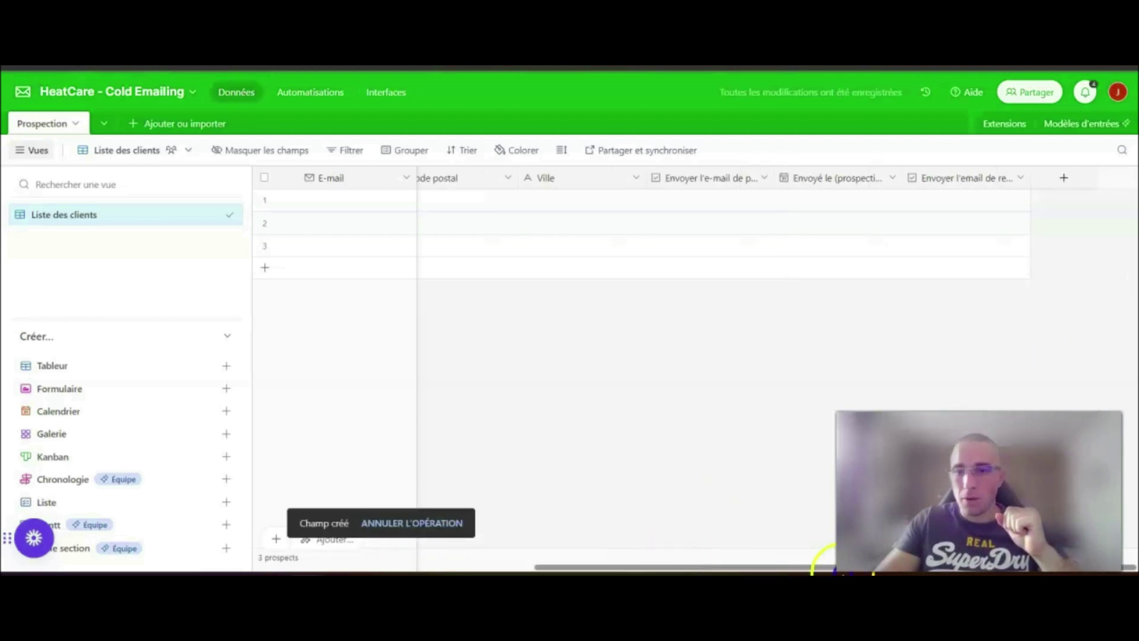
{"action": "left_click", "coordinate": [1064, 178]}
{"action": "type", "text": "Envoyé le (relance"}
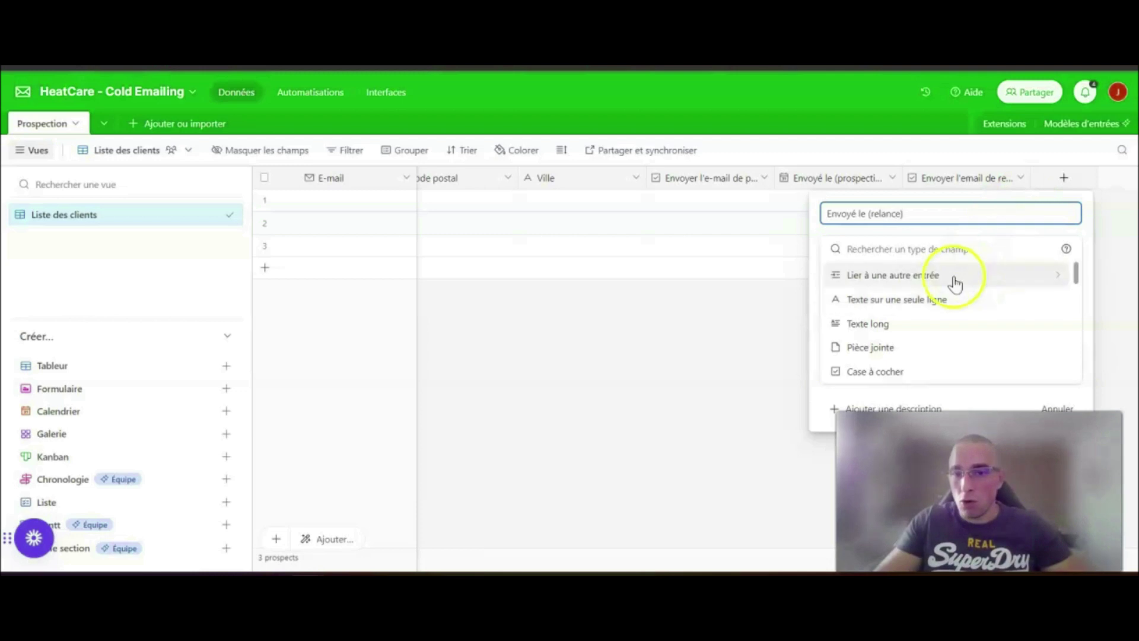
{"action": "scroll", "coordinate": [926, 318], "scroll_direction": "down", "scroll_amount": 3}
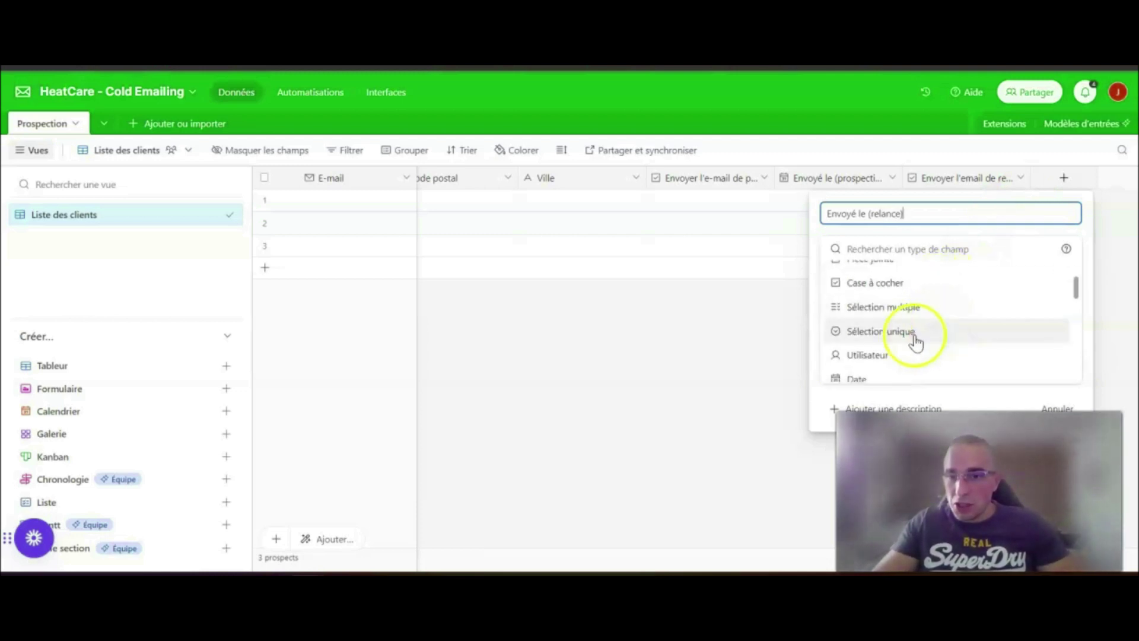
{"action": "left_click", "coordinate": [872, 290]}
{"action": "left_click", "coordinate": [872, 334]}
{"action": "left_click", "coordinate": [839, 387]}
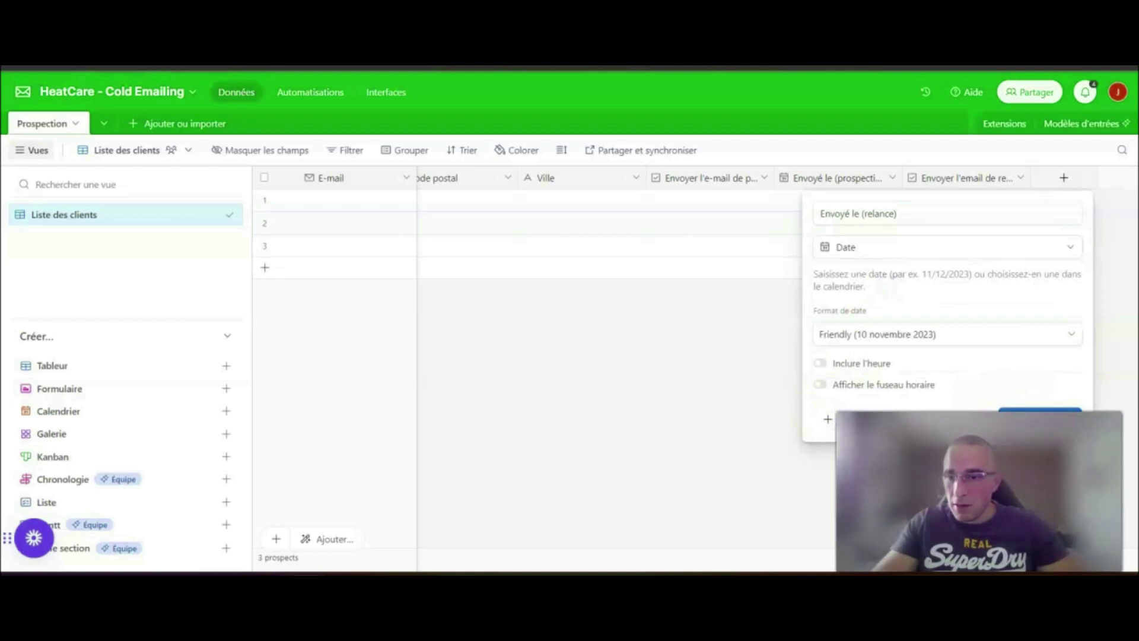
{"action": "left_click", "coordinate": [1039, 409]}
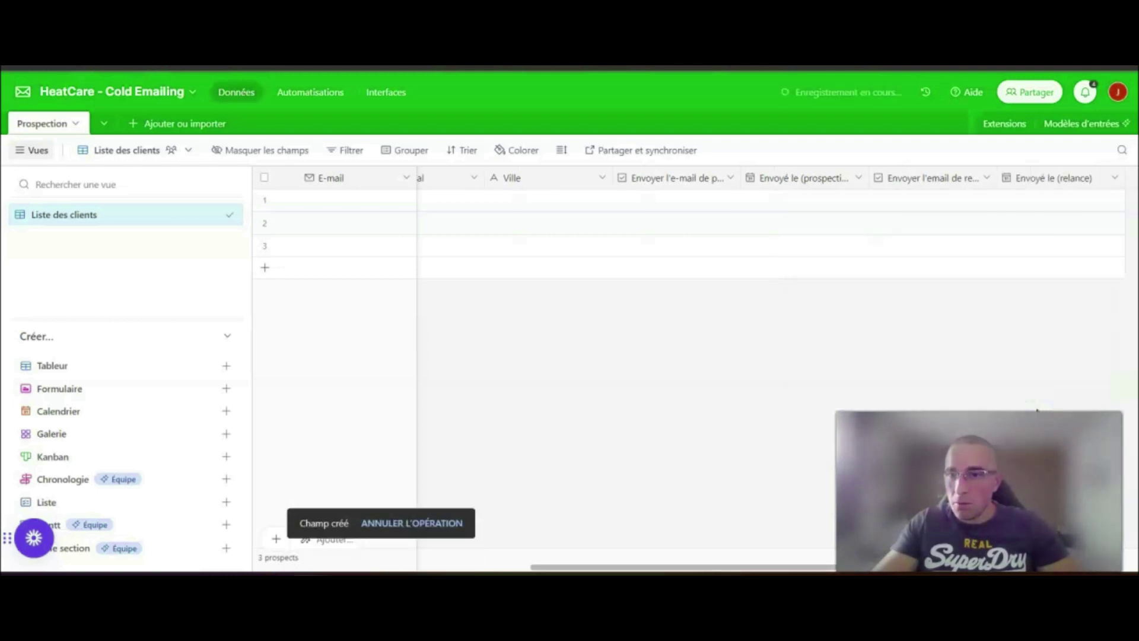
Add three empty records below the existing rows of the Liste des clients view.
{"action": "scroll", "coordinate": [765, 555], "scroll_direction": "right", "scroll_amount": 3}
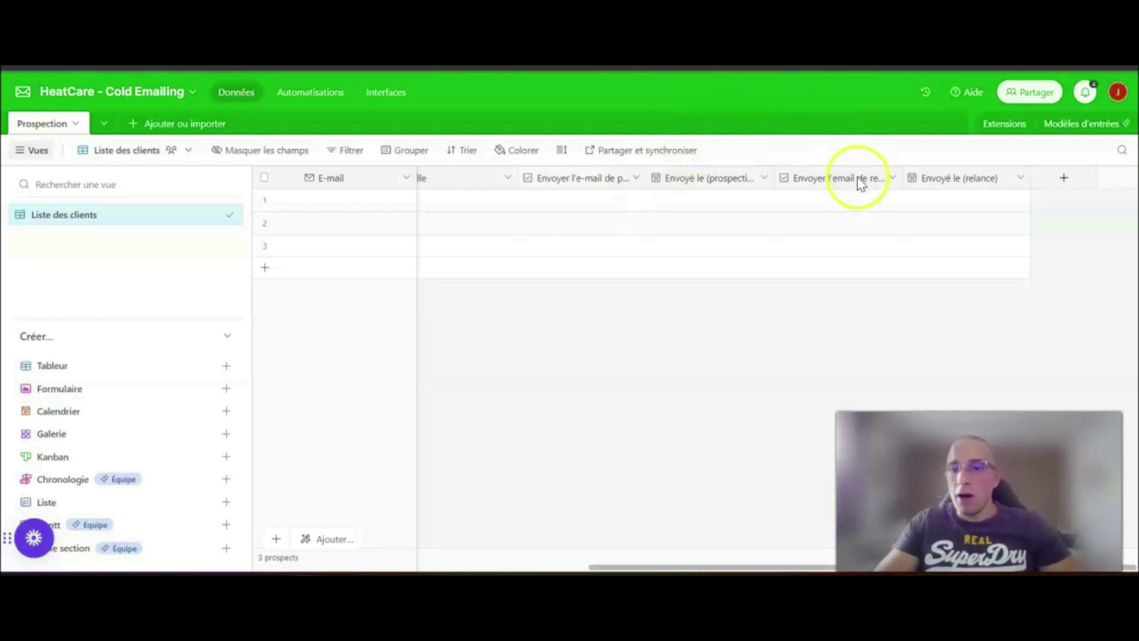
{"action": "left_click_drag", "start_coordinate": [628, 567], "coordinate": [374, 570]}
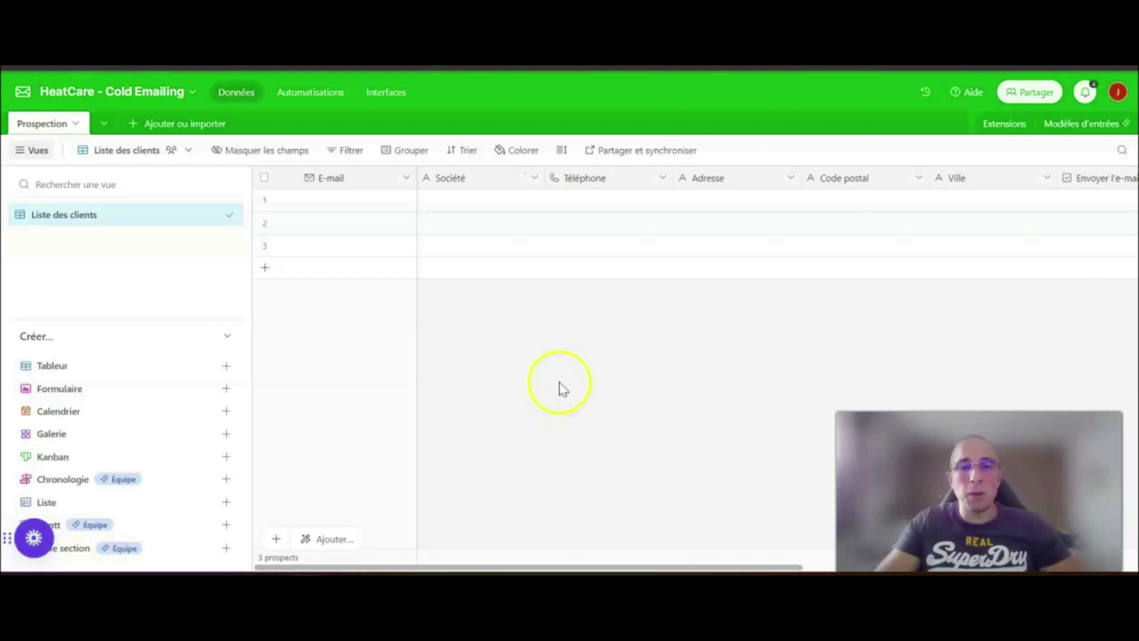
{"action": "left_click", "coordinate": [265, 268]}
{"action": "left_click", "coordinate": [264, 290]}
{"action": "left_click", "coordinate": [266, 319]}
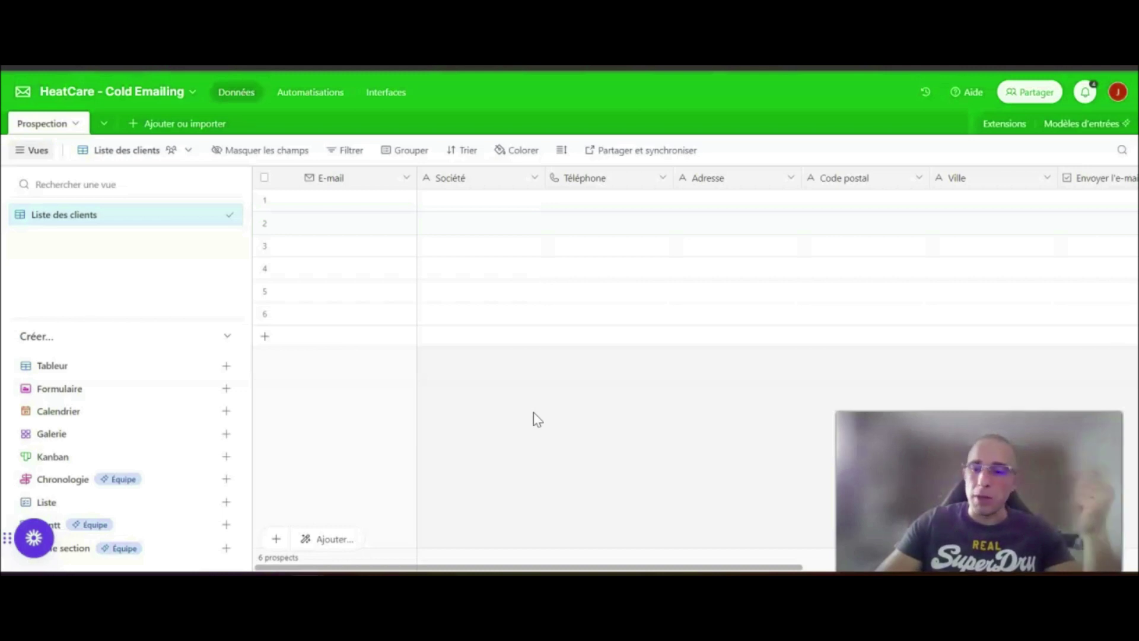
{"action": "left_click", "coordinate": [513, 408]}
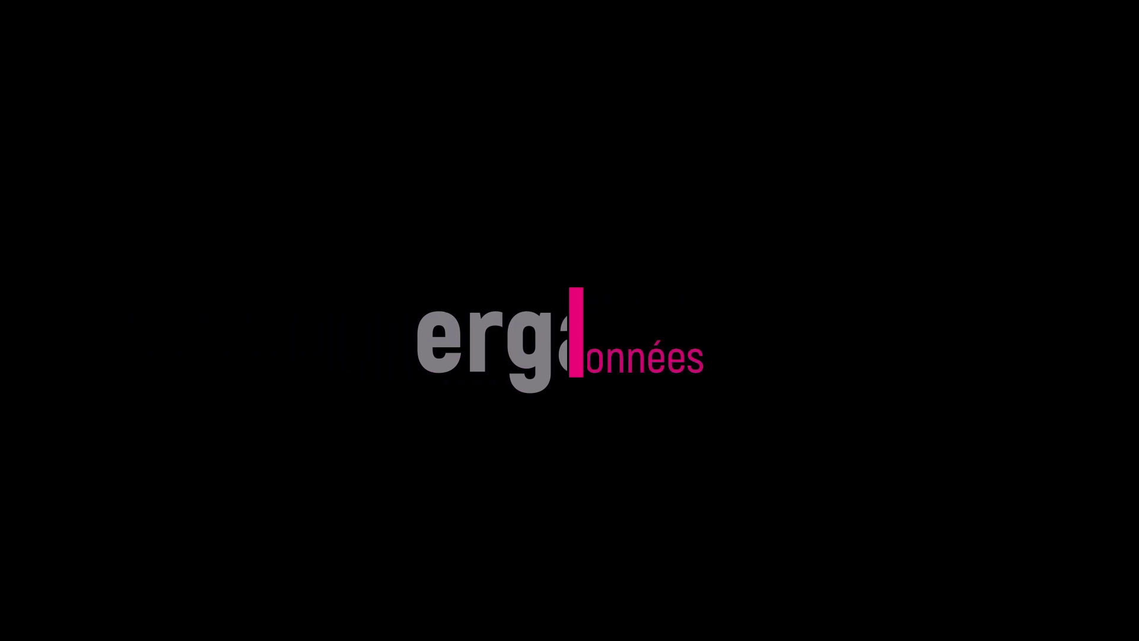
Switch to Google Maps, search for "plombier" and look over the results on the map west of Paris.
{"action": "left_click", "coordinate": [439, 135]}
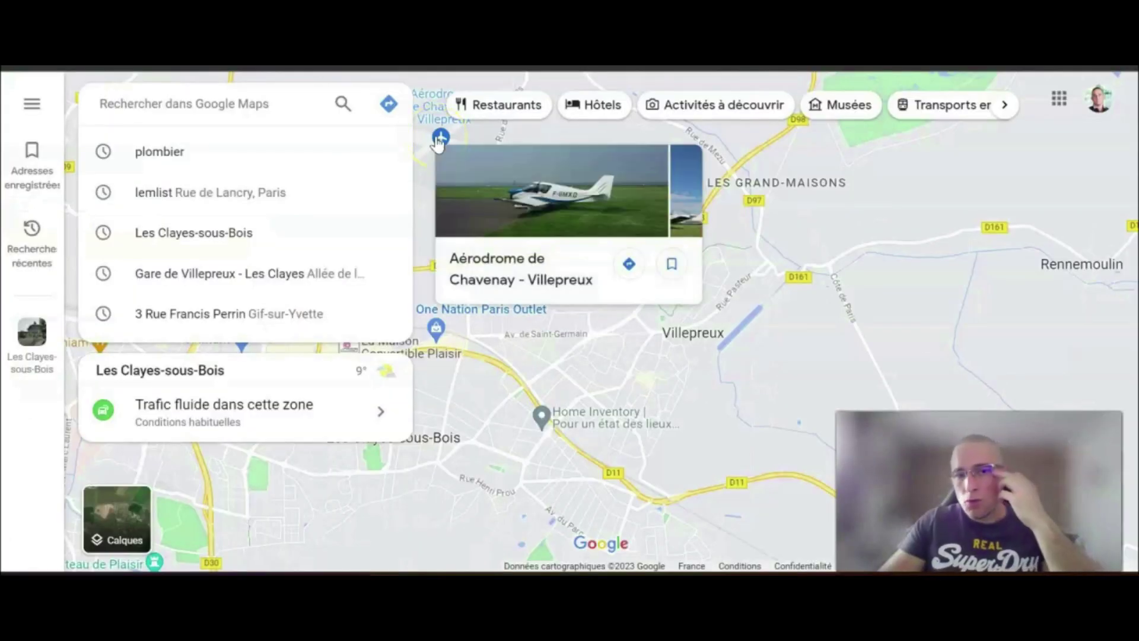
{"action": "left_click", "coordinate": [798, 255]}
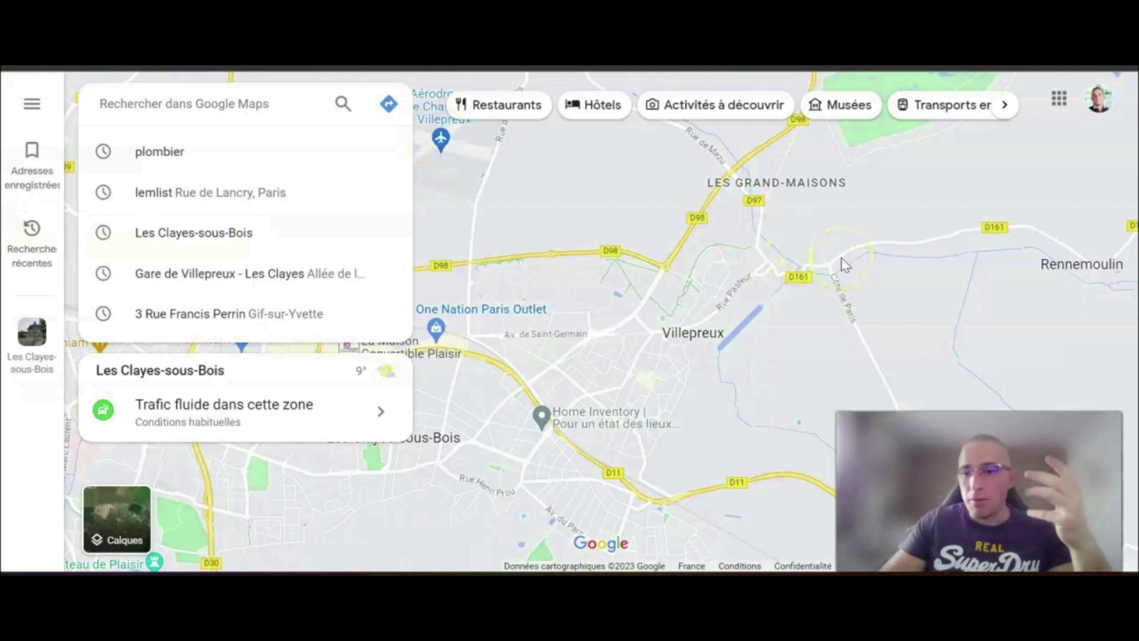
{"action": "left_click", "coordinate": [212, 105]}
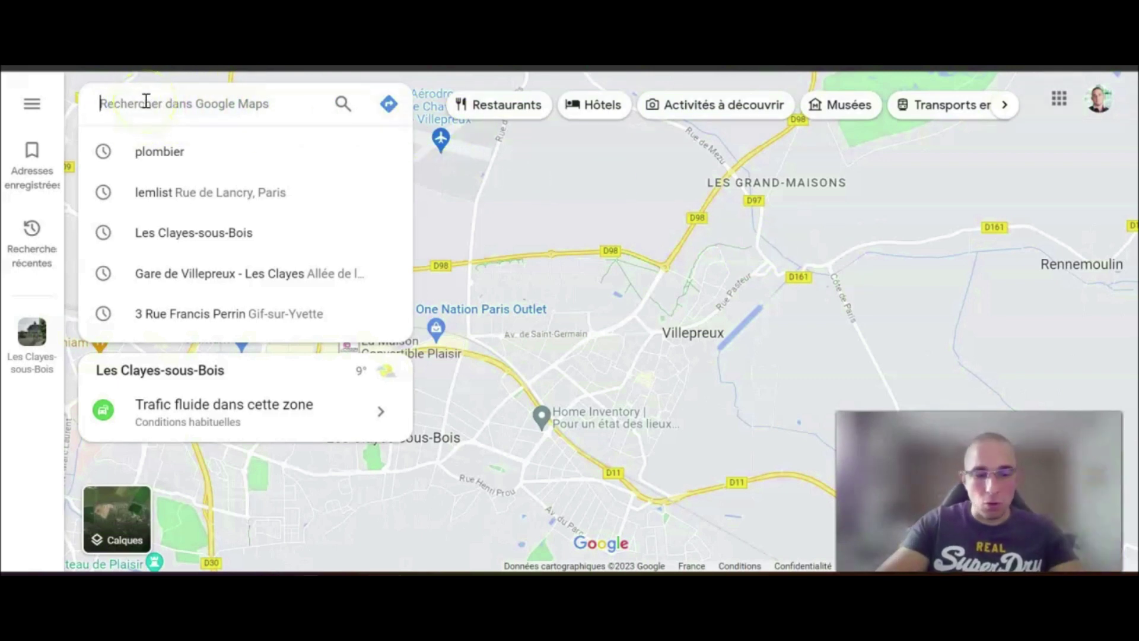
{"action": "type", "text": "Plombier"}
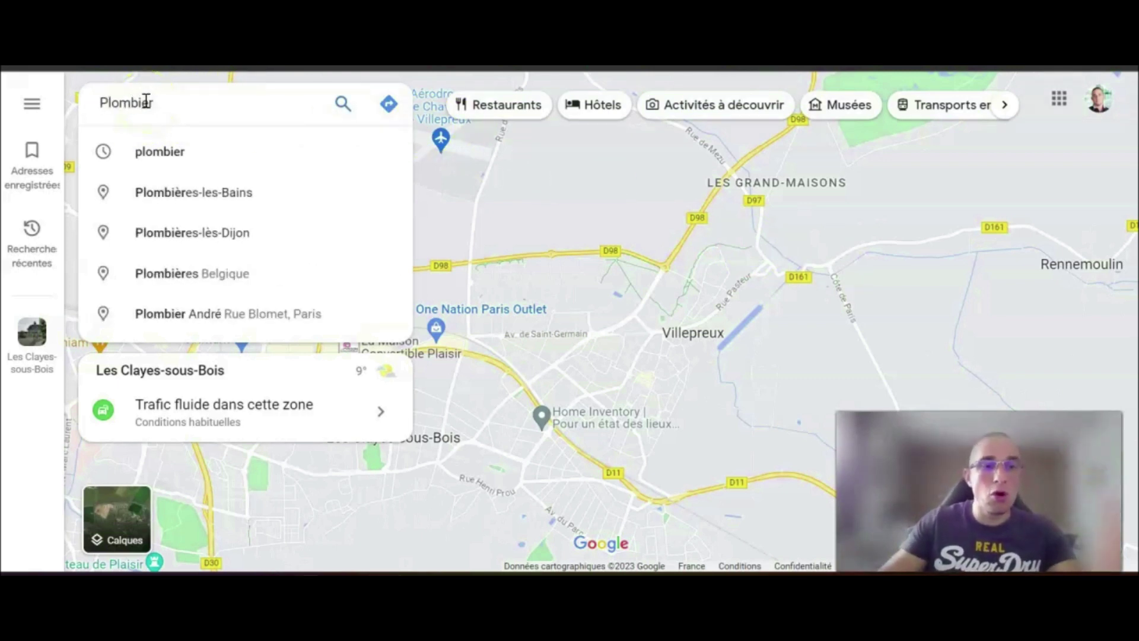
{"action": "double_click", "coordinate": [125, 102]}
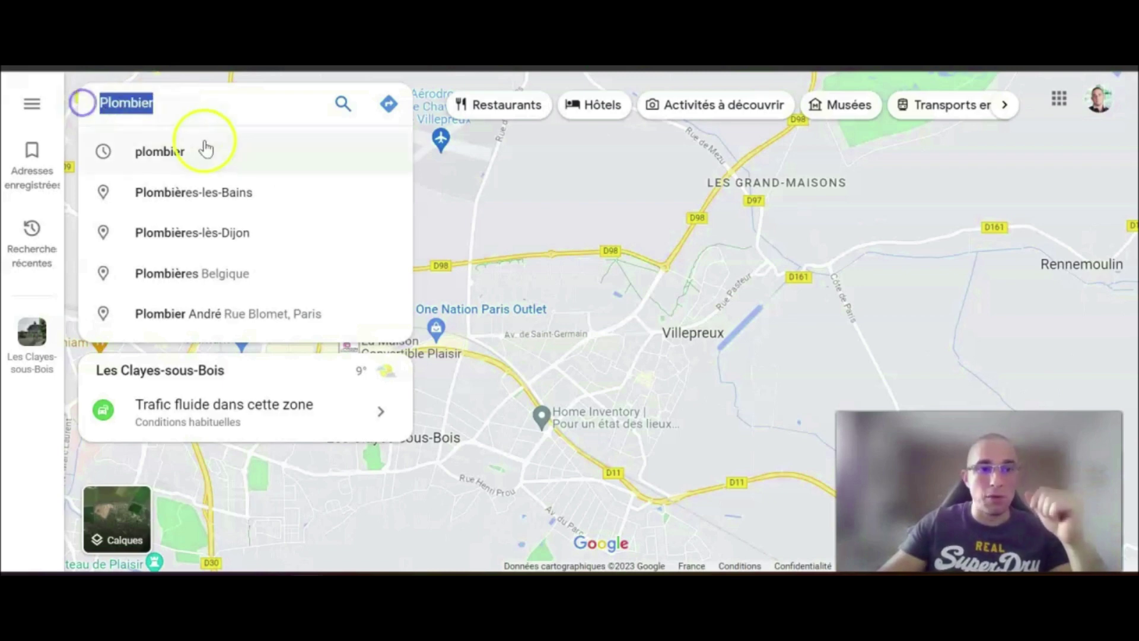
{"action": "left_click", "coordinate": [173, 163]}
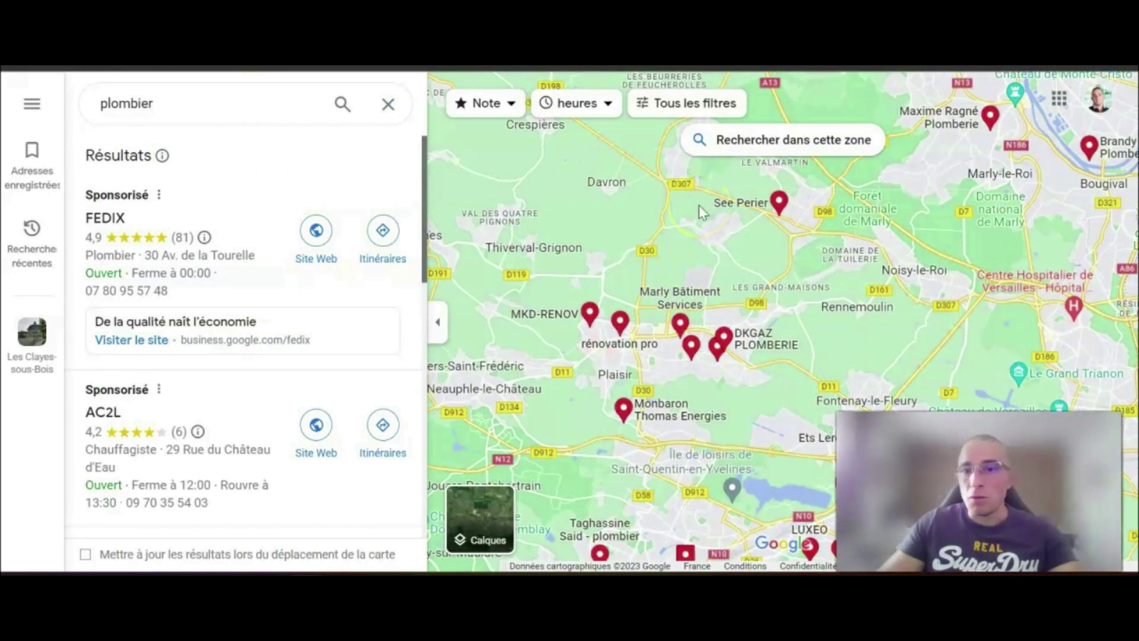
{"action": "scroll", "coordinate": [704, 279], "scroll_direction": "down", "scroll_amount": 5}
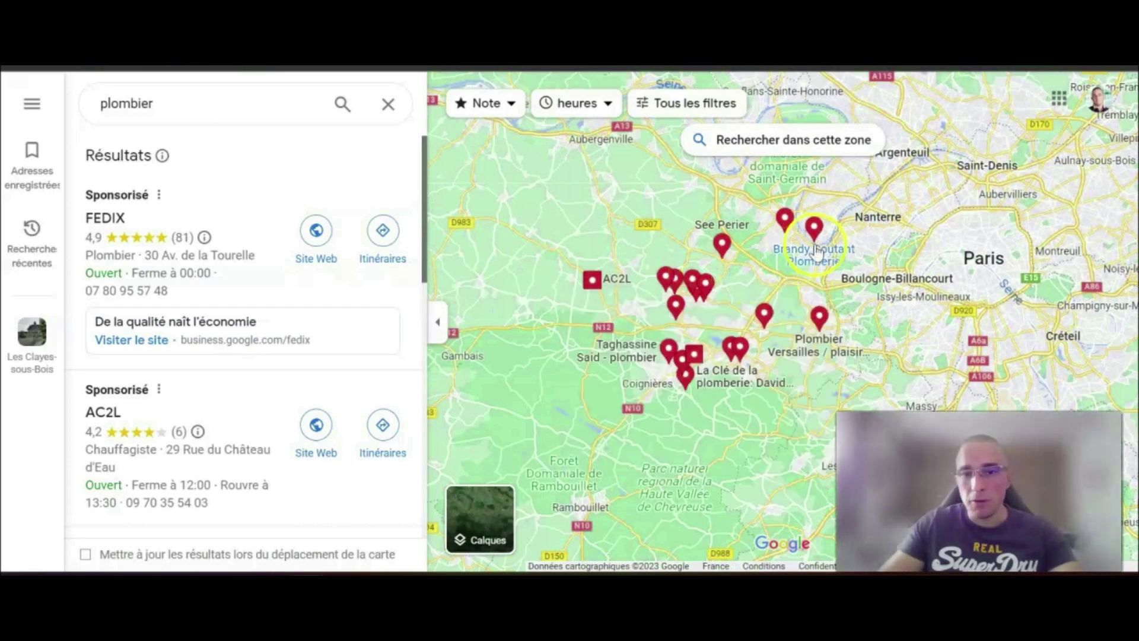
{"action": "scroll", "coordinate": [691, 261], "scroll_direction": "up", "scroll_amount": 3}
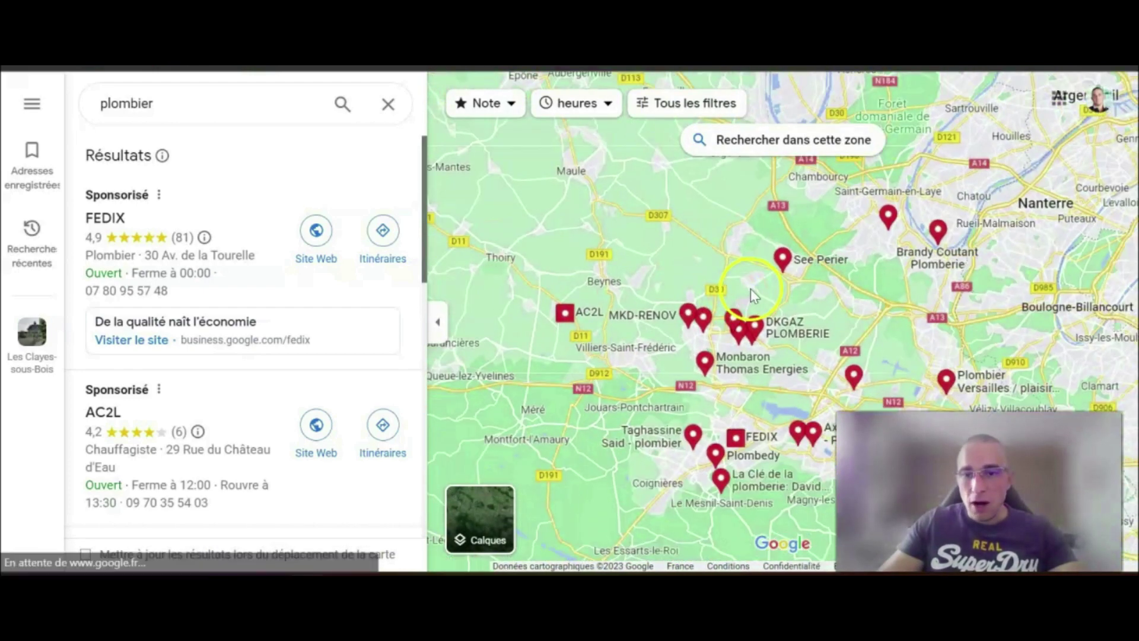
{"action": "scroll", "coordinate": [775, 249], "scroll_direction": "up", "scroll_amount": 3}
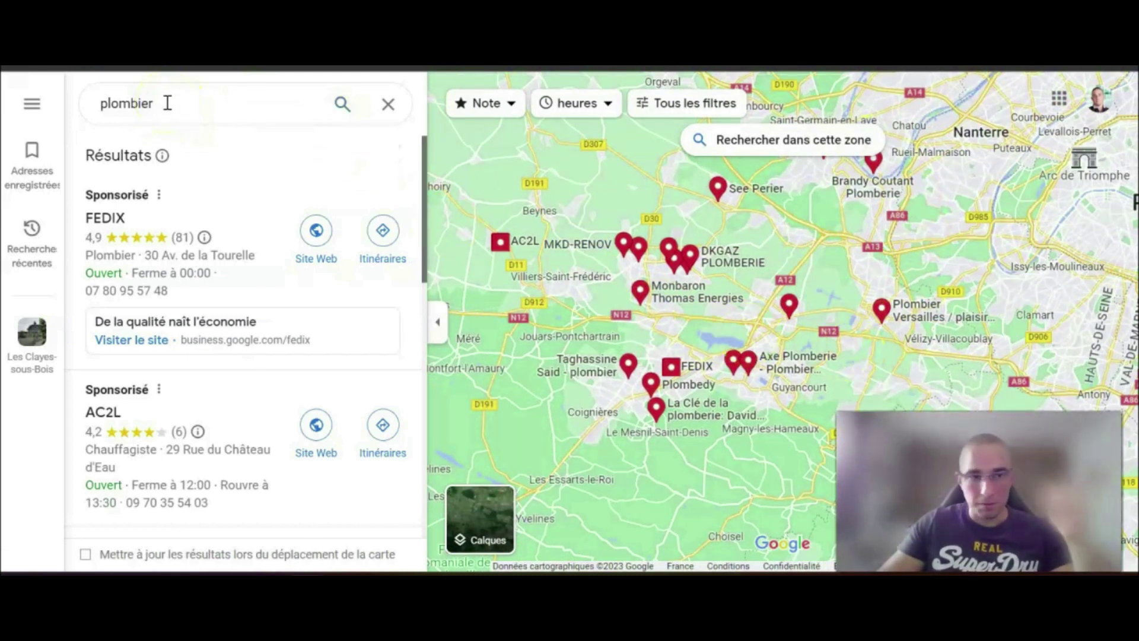
{"action": "left_click", "coordinate": [256, 225]}
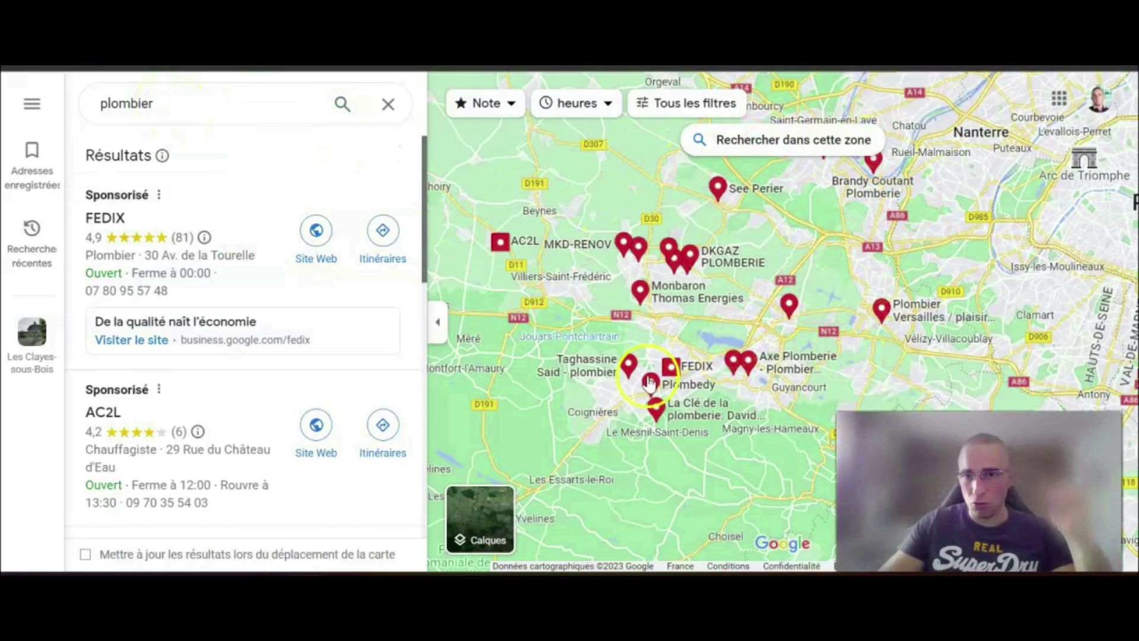
Survey the plumber locations on the map between Plaisir, Versailles and Boulogne-Billancourt, closing in on Versailles.
{"action": "left_click_drag", "start_coordinate": [537, 294], "coordinate": [737, 280]}
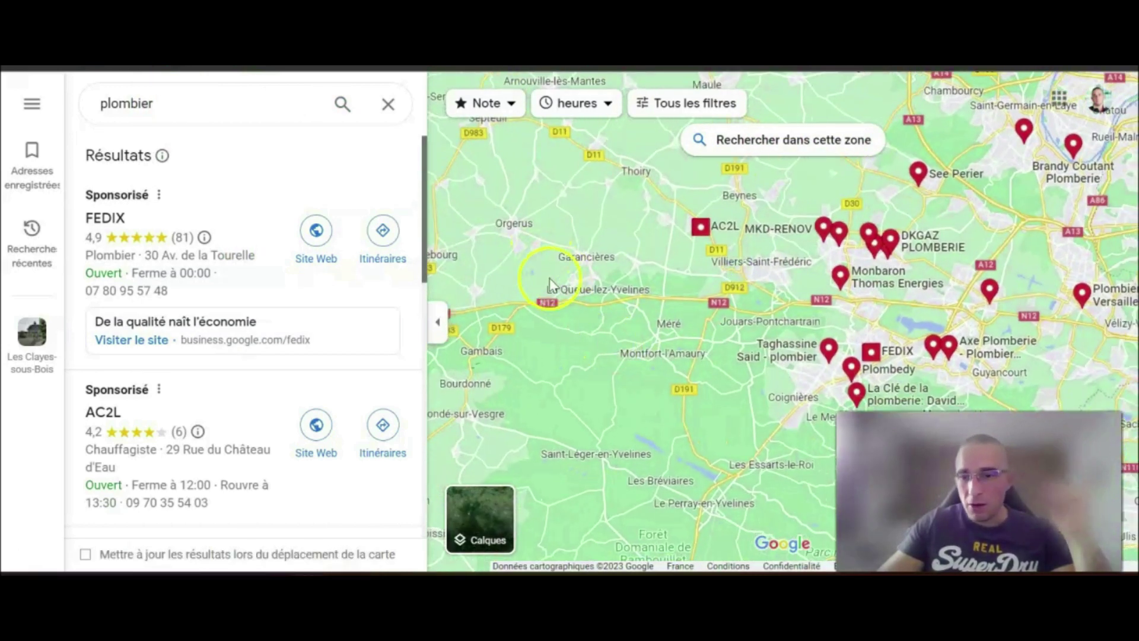
{"action": "scroll", "coordinate": [619, 284], "scroll_direction": "up", "scroll_amount": 3}
{"action": "left_click_drag", "start_coordinate": [913, 278], "coordinate": [430, 244]}
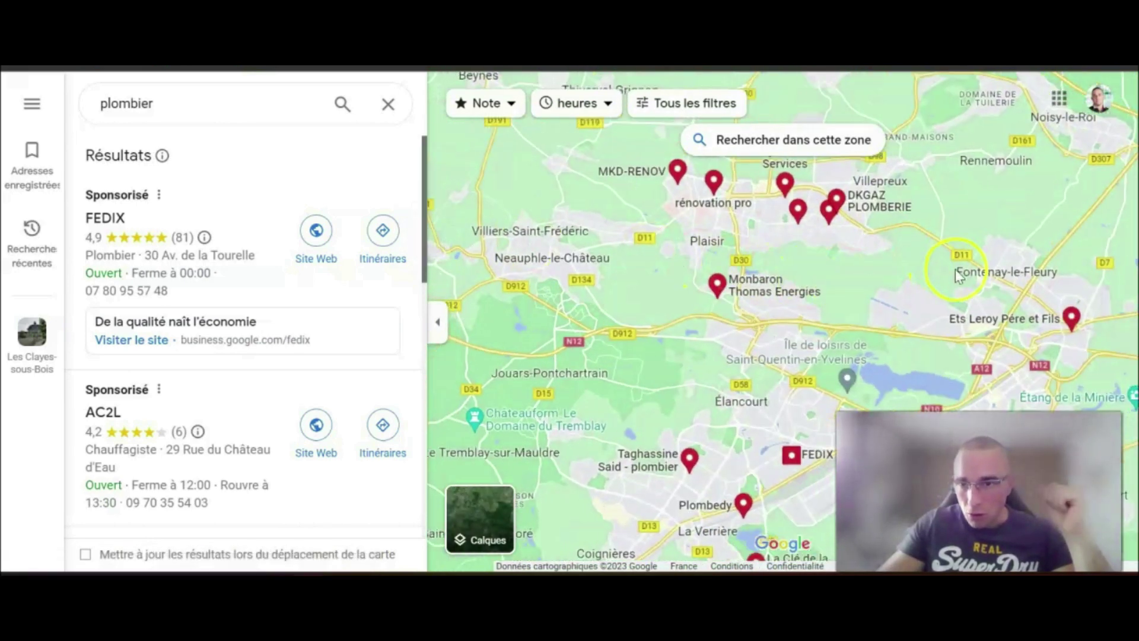
{"action": "left_click_drag", "start_coordinate": [916, 294], "coordinate": [604, 260]}
{"action": "scroll", "coordinate": [617, 279], "scroll_direction": "down", "scroll_amount": 2}
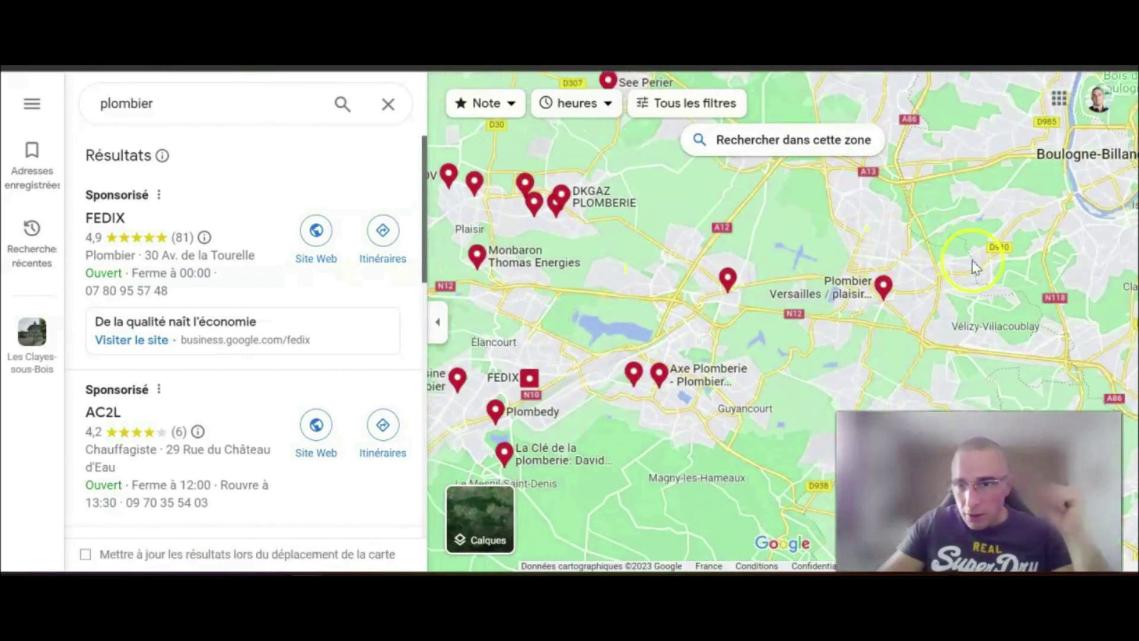
{"action": "left_click_drag", "start_coordinate": [729, 241], "coordinate": [541, 279]}
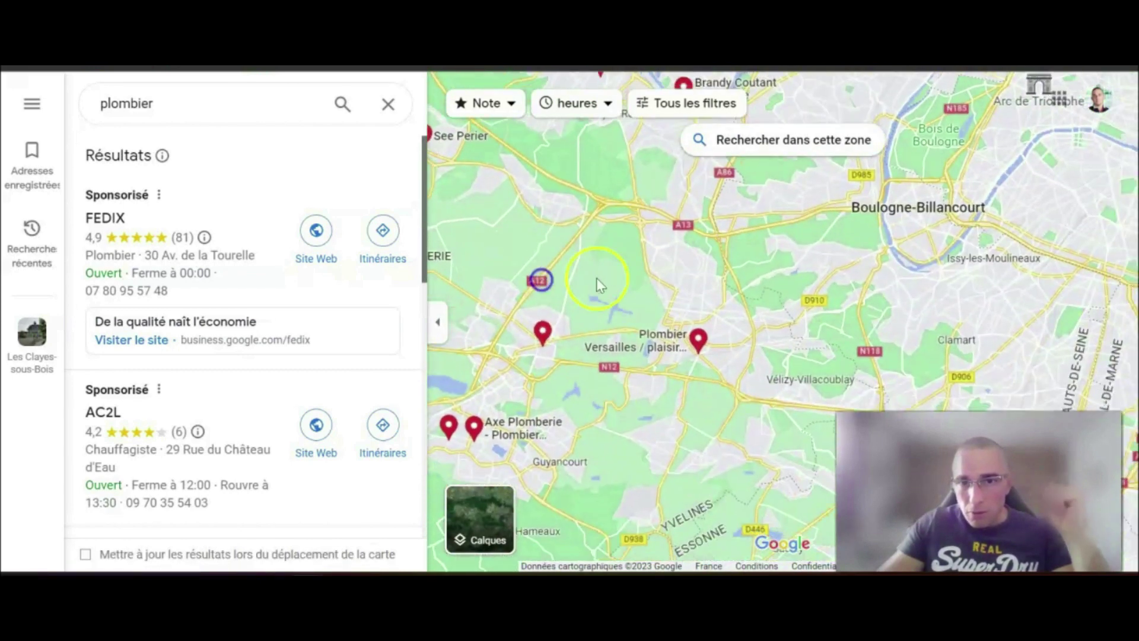
{"action": "scroll", "coordinate": [617, 284], "scroll_direction": "up", "scroll_amount": 2}
{"action": "left_click_drag", "start_coordinate": [620, 286], "coordinate": [801, 270]}
{"action": "scroll", "coordinate": [774, 309], "scroll_direction": "down", "scroll_amount": 2}
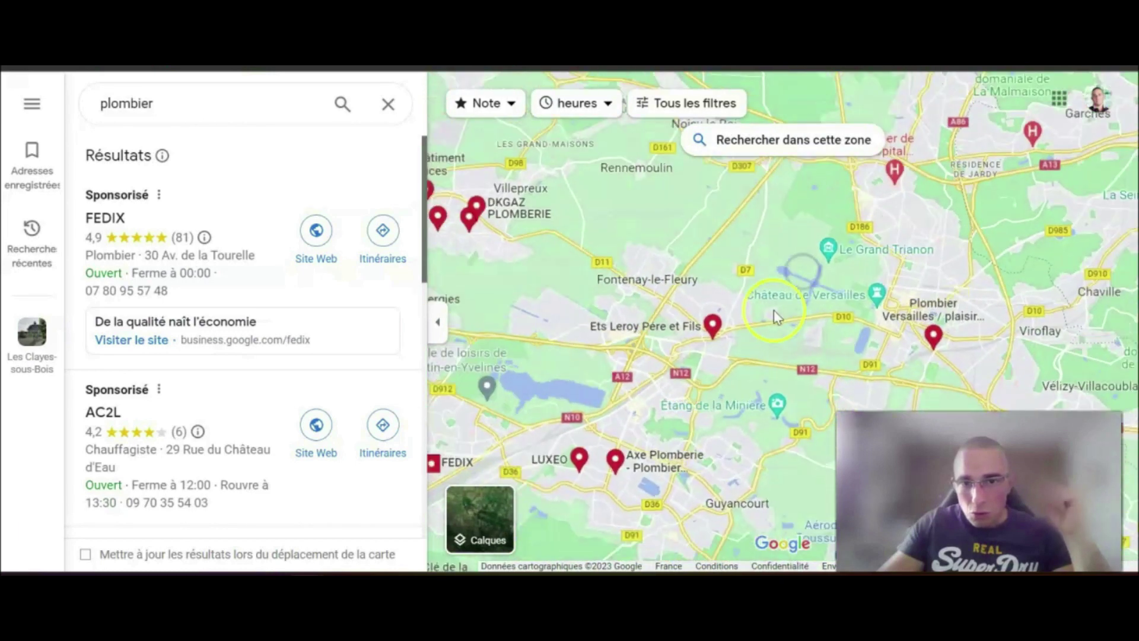
{"action": "scroll", "coordinate": [773, 310], "scroll_direction": "down", "scroll_amount": 2}
{"action": "scroll", "coordinate": [686, 348], "scroll_direction": "up", "scroll_amount": 2}
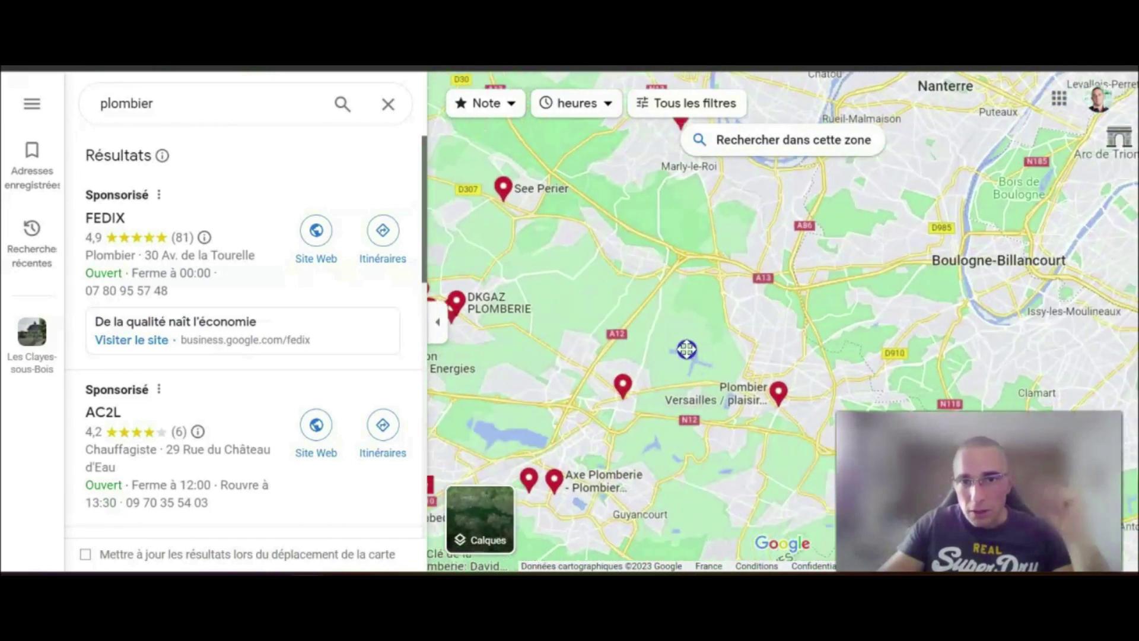
{"action": "left_click_drag", "start_coordinate": [658, 355], "coordinate": [748, 215]}
{"action": "scroll", "coordinate": [747, 285], "scroll_direction": "up", "scroll_amount": 3}
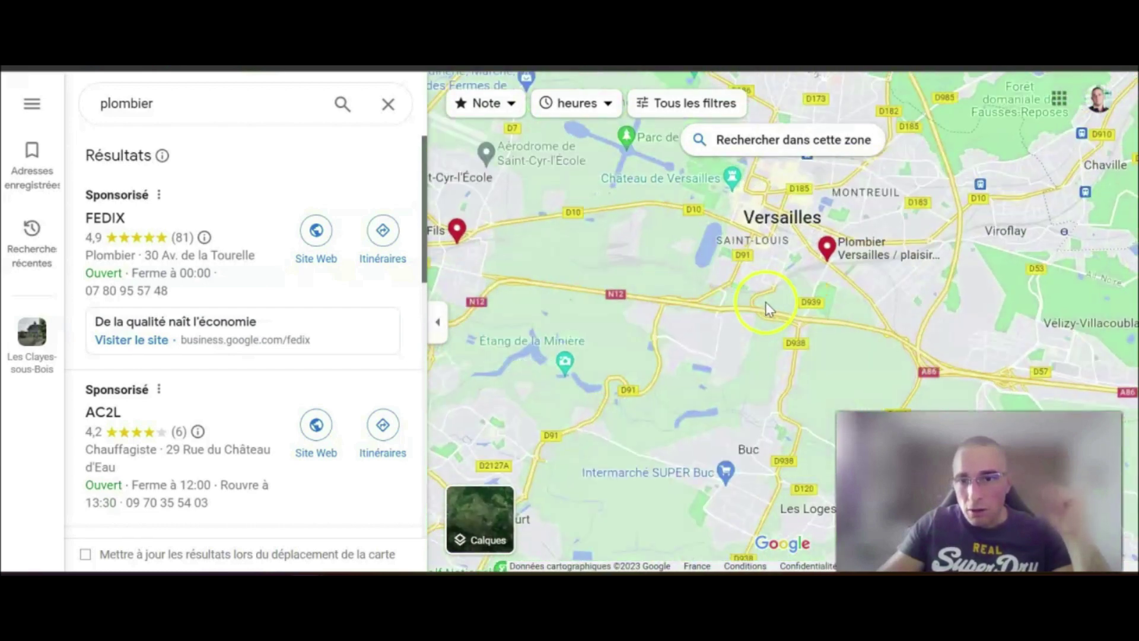
{"action": "scroll", "coordinate": [783, 298], "scroll_direction": "up", "scroll_amount": 1}
{"action": "left_click_drag", "start_coordinate": [741, 275], "coordinate": [583, 353]}
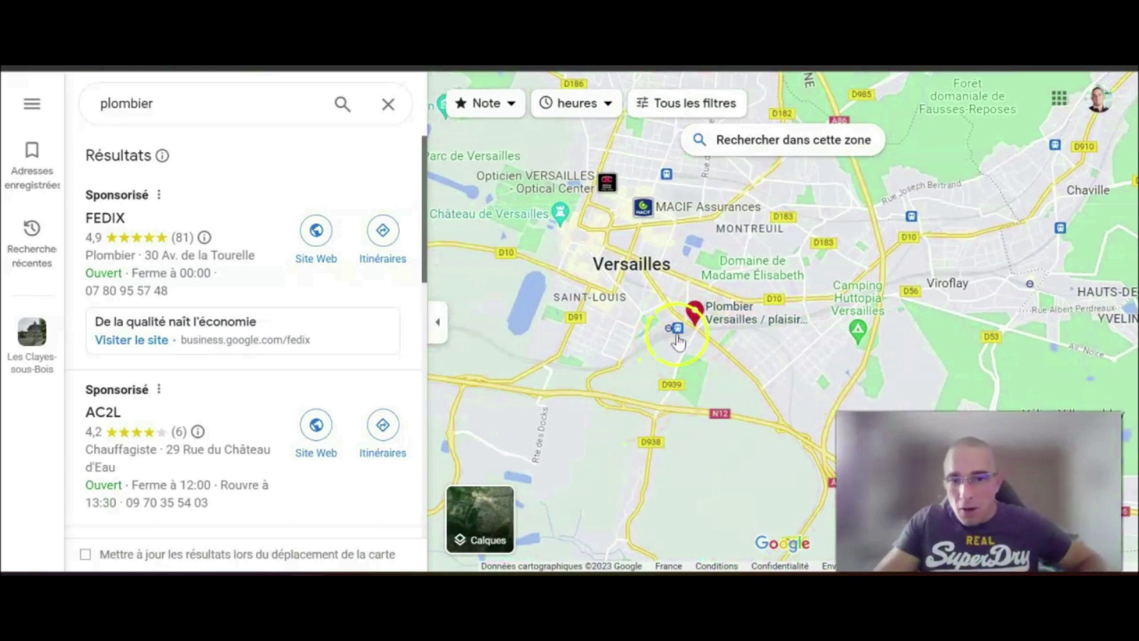
Open the listing of Plombier Versailles / plaisir de la plomberie in Versailles and review its contact details.
{"action": "left_click", "coordinate": [696, 311]}
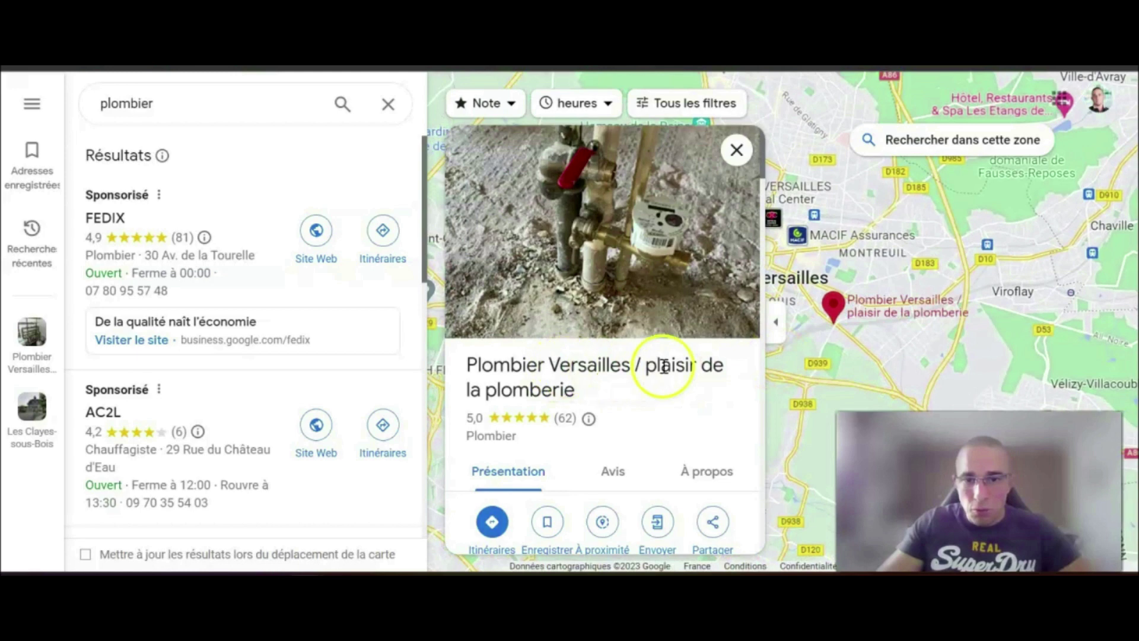
{"action": "scroll", "coordinate": [671, 442], "scroll_direction": "down", "scroll_amount": 3}
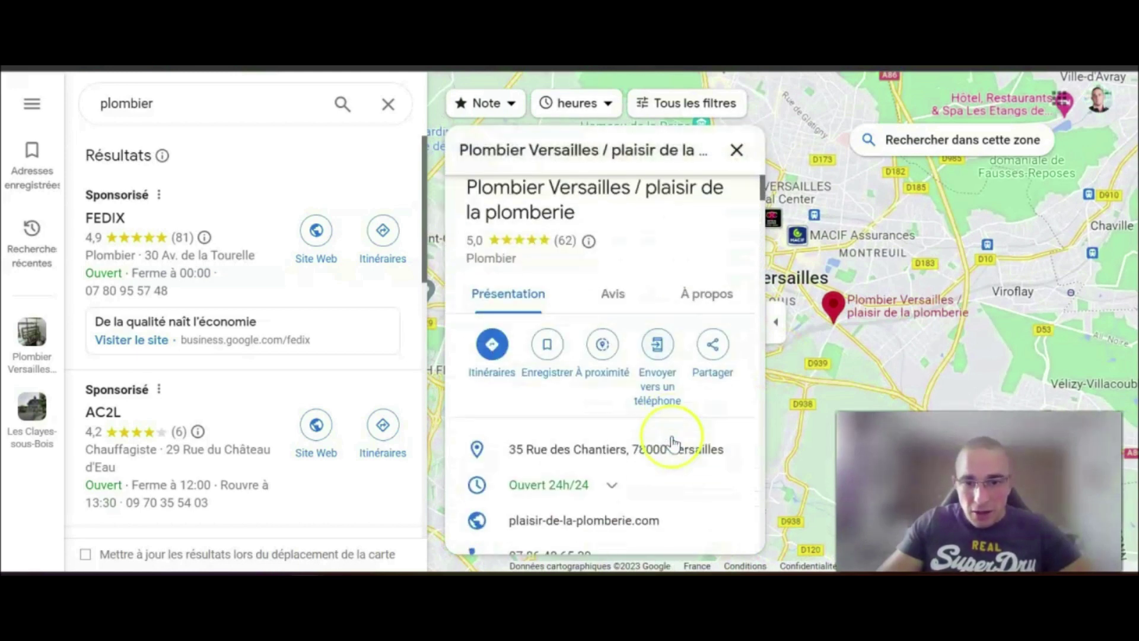
{"action": "scroll", "coordinate": [673, 441], "scroll_direction": "down", "scroll_amount": 2}
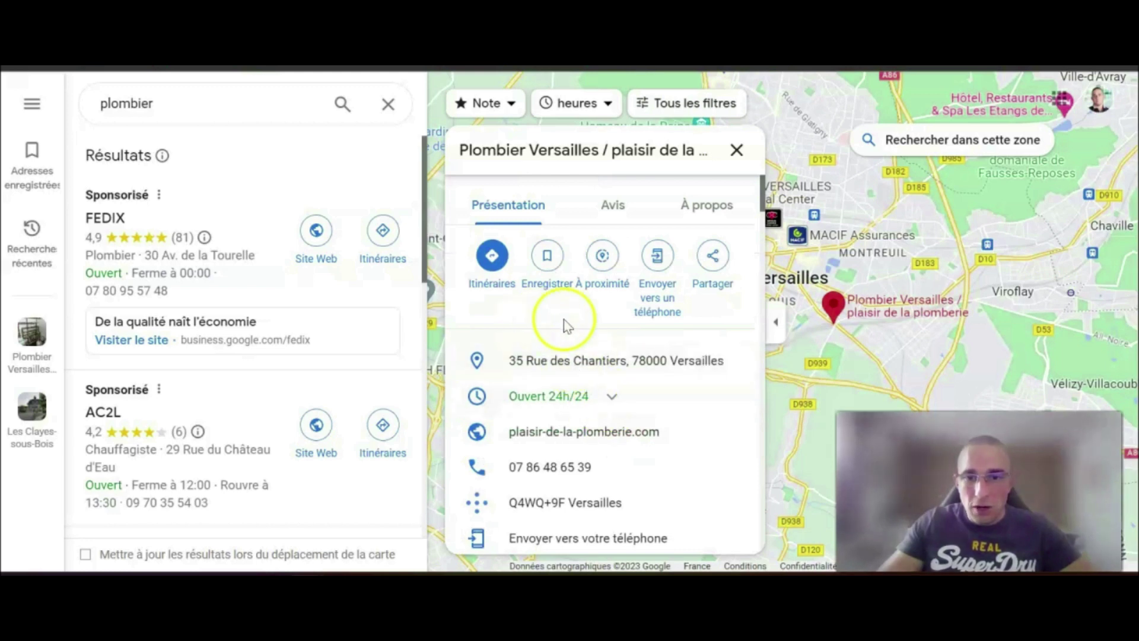
{"action": "scroll", "coordinate": [630, 333], "scroll_direction": "up", "scroll_amount": 1}
{"action": "scroll", "coordinate": [630, 333], "scroll_direction": "up", "scroll_amount": 3}
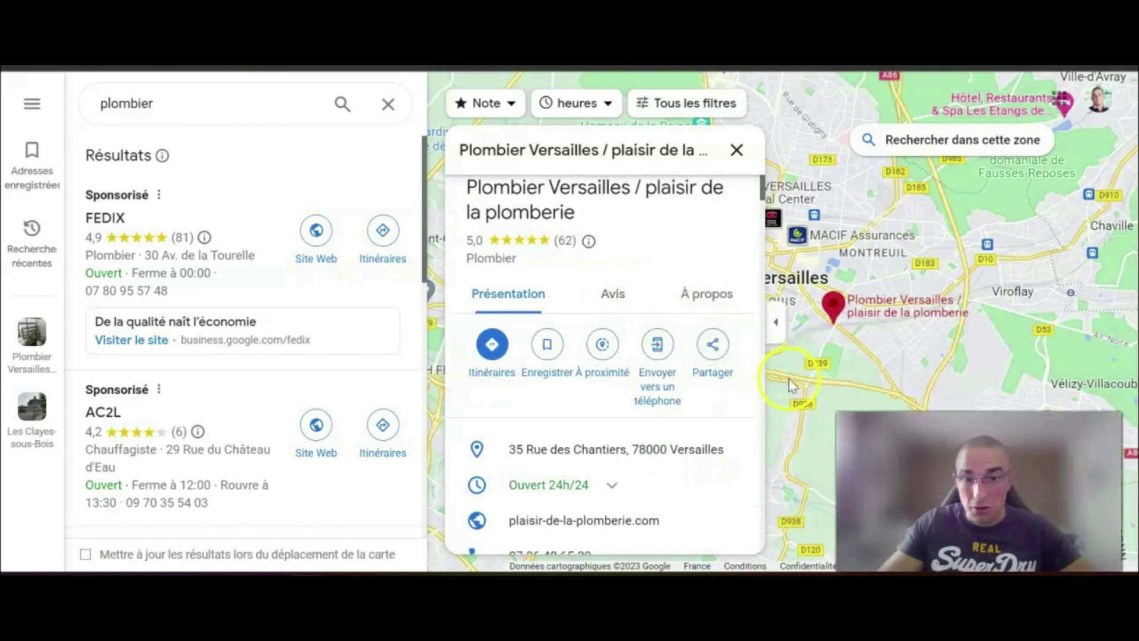
{"action": "scroll", "coordinate": [623, 436], "scroll_direction": "down", "scroll_amount": 3}
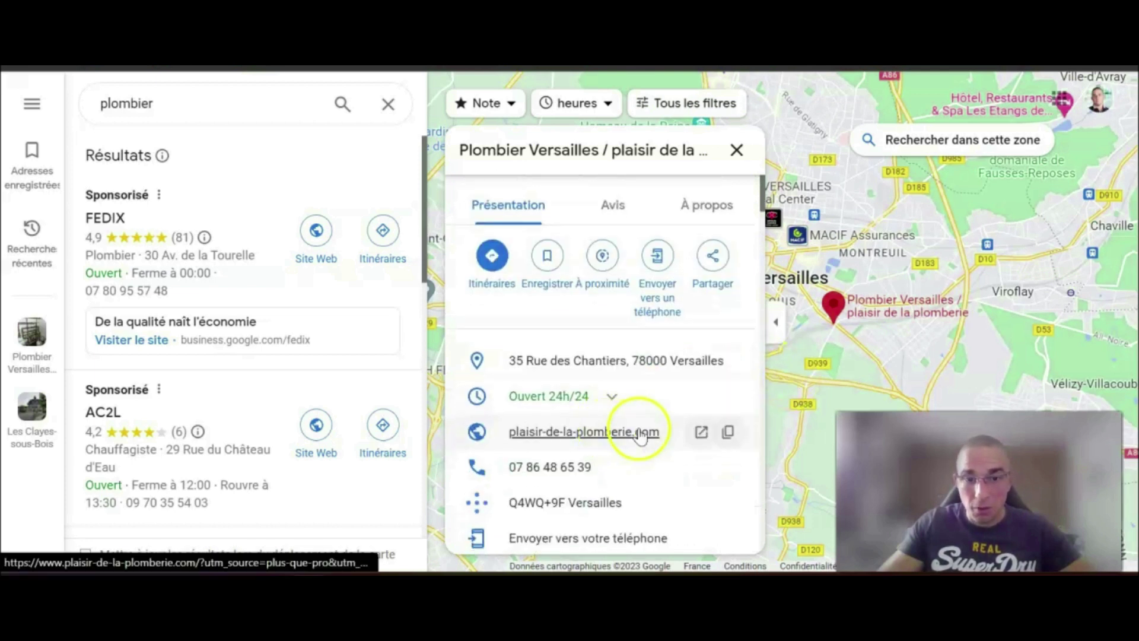
Open the plaisir-de-la-plomberie.com website, accept all cookies and check its contact page for an e-mail address.
{"action": "left_click", "coordinate": [542, 440]}
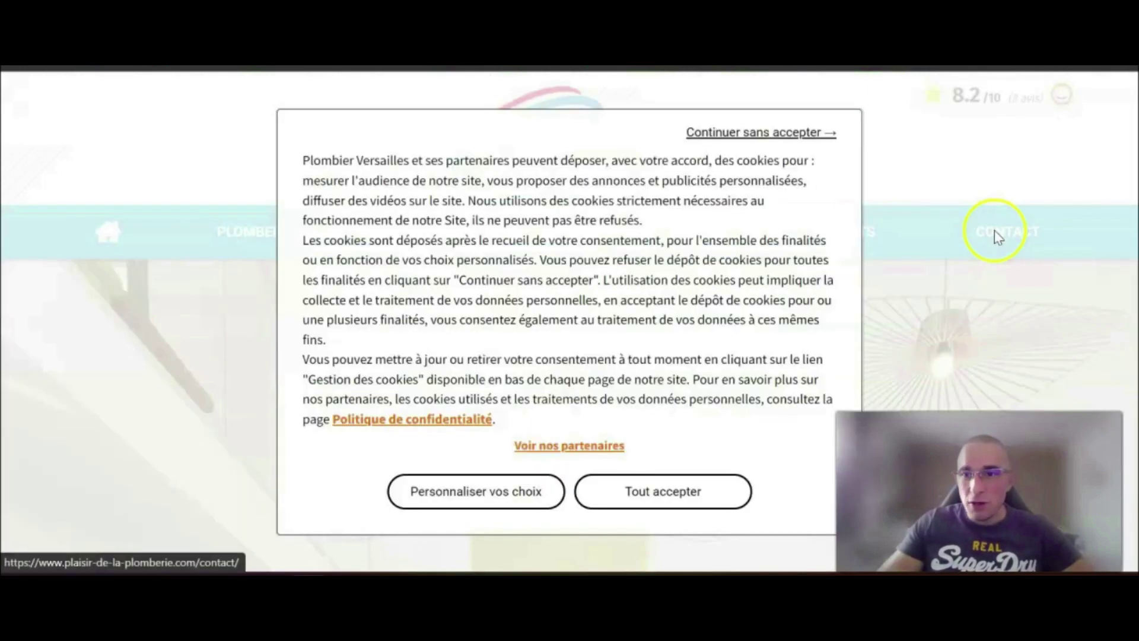
{"action": "left_click", "coordinate": [648, 494]}
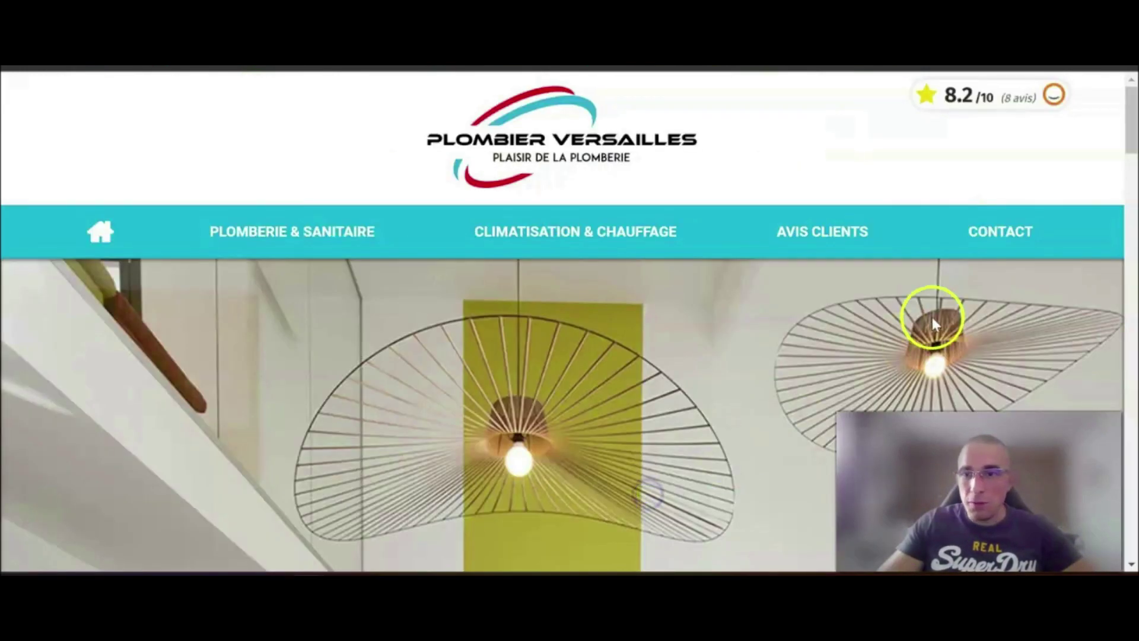
{"action": "left_click", "coordinate": [1000, 233]}
{"action": "scroll", "coordinate": [618, 367], "scroll_direction": "down", "scroll_amount": 5}
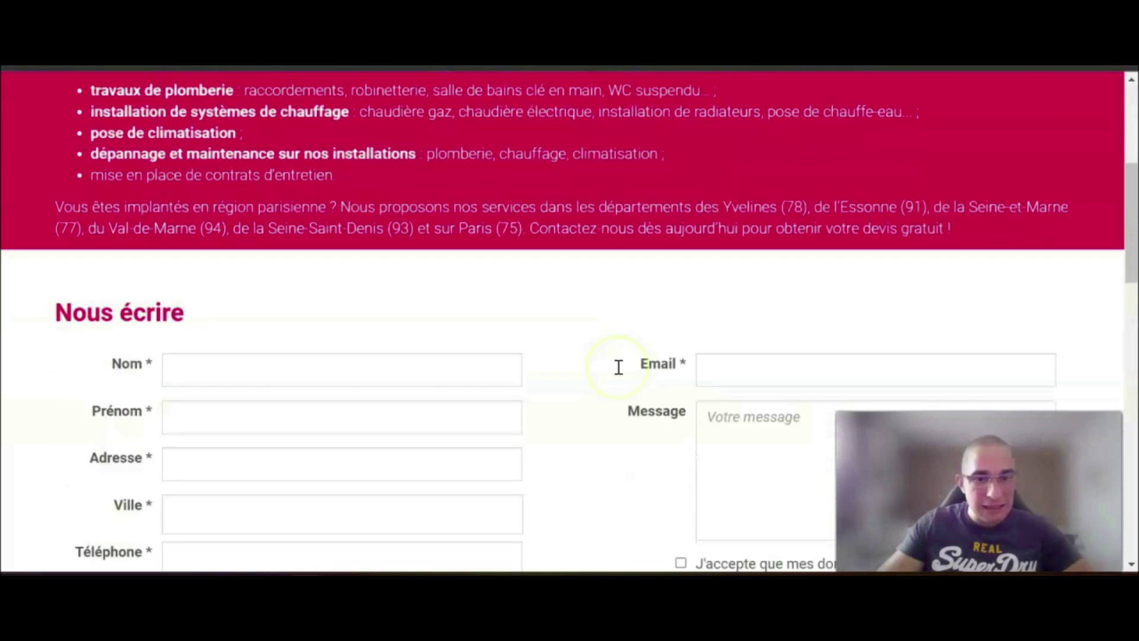
{"action": "scroll", "coordinate": [618, 366], "scroll_direction": "down", "scroll_amount": 15}
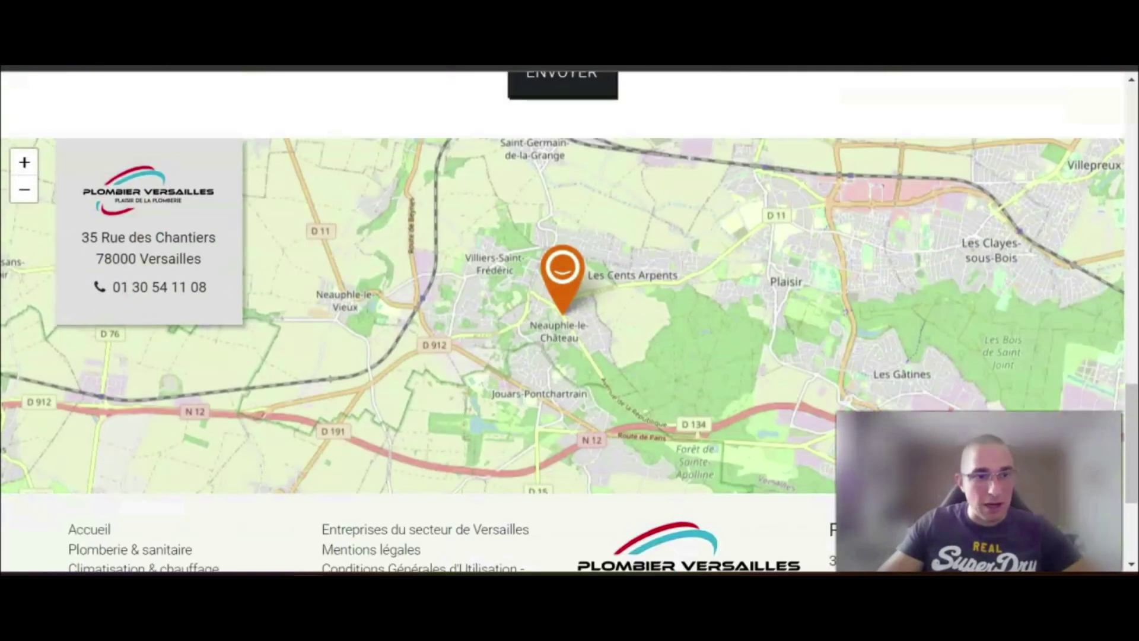
{"action": "scroll", "coordinate": [618, 366], "scroll_direction": "down", "scroll_amount": 4}
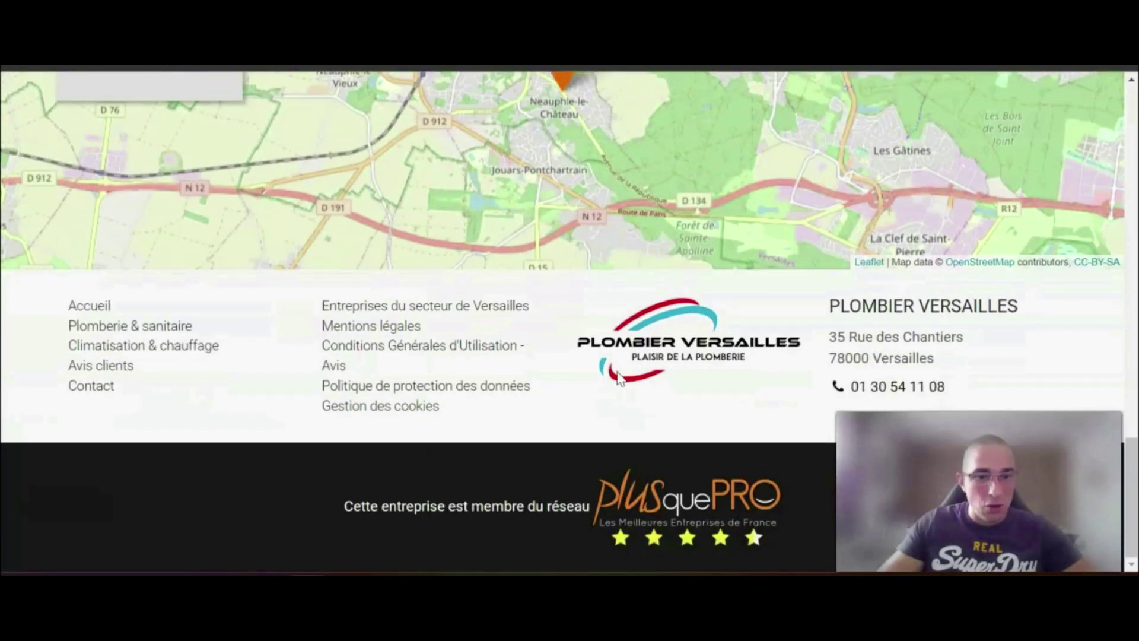
{"action": "scroll", "coordinate": [623, 384], "scroll_direction": "up", "scroll_amount": 7}
{"action": "scroll", "coordinate": [623, 385], "scroll_direction": "up", "scroll_amount": 10}
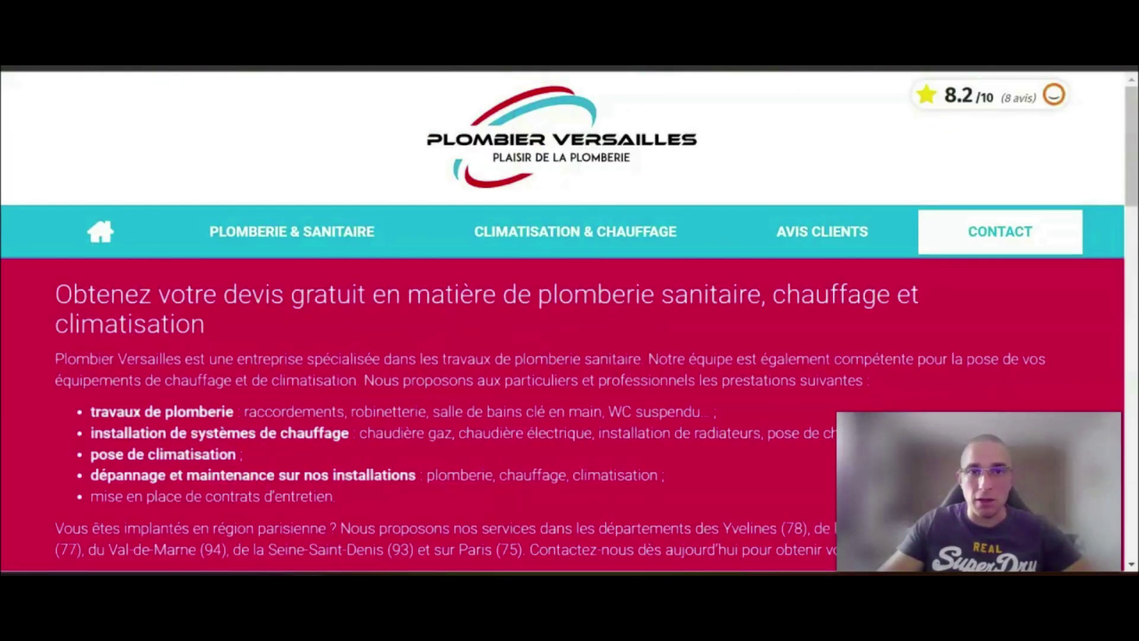
Return to Google Maps, close the Versailles plumber's listing and rerun the plumber search for the area around Plaisir and Élancourt.
{"action": "left_click", "coordinate": [273, 64]}
{"action": "left_click", "coordinate": [740, 151]}
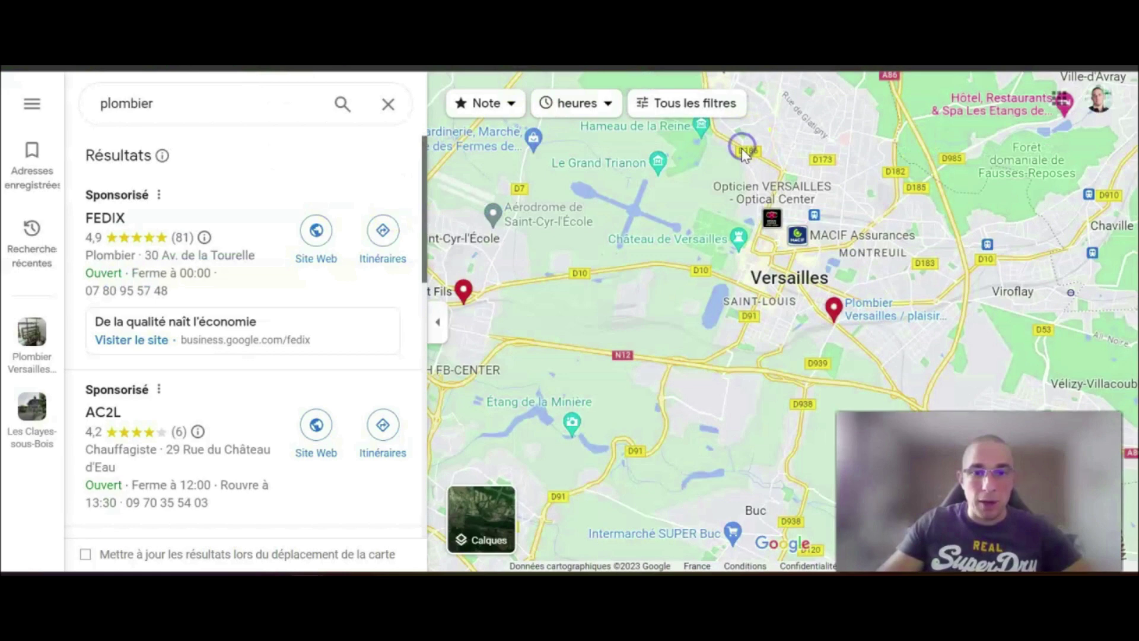
{"action": "left_click_drag", "start_coordinate": [600, 384], "coordinate": [928, 286]}
{"action": "scroll", "coordinate": [628, 311], "scroll_direction": "down", "scroll_amount": 3}
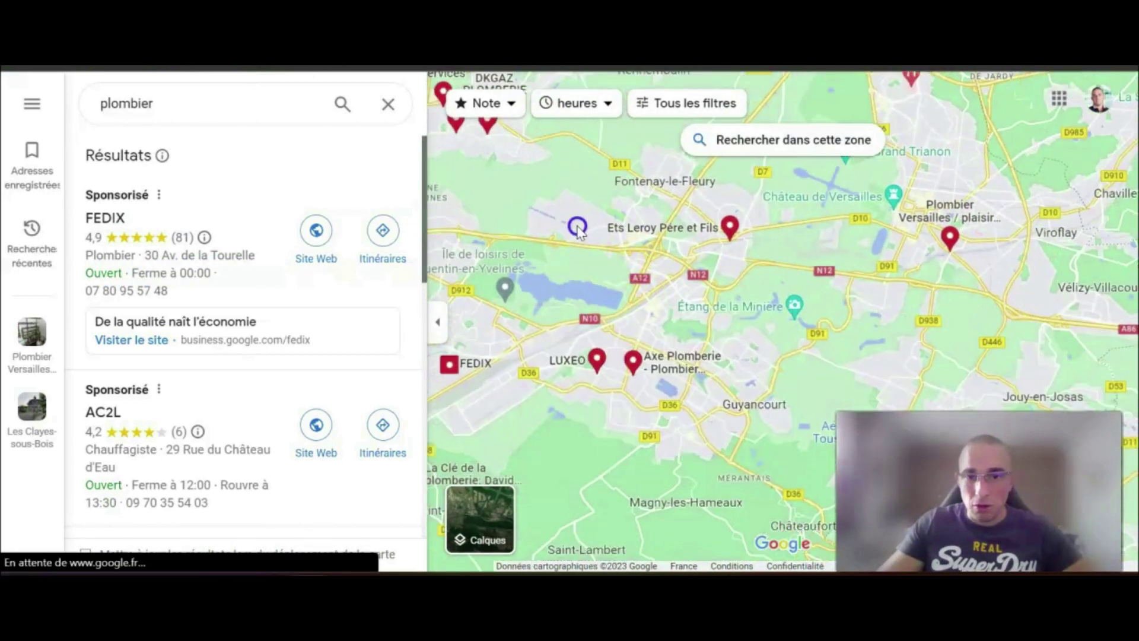
{"action": "left_click_drag", "start_coordinate": [578, 226], "coordinate": [810, 328]}
{"action": "left_click_drag", "start_coordinate": [652, 289], "coordinate": [667, 318]}
{"action": "left_click", "coordinate": [804, 143]}
Open the website of the sponsored plumber FEDIX, view its contact form and close the form.
{"action": "left_click", "coordinate": [136, 230]}
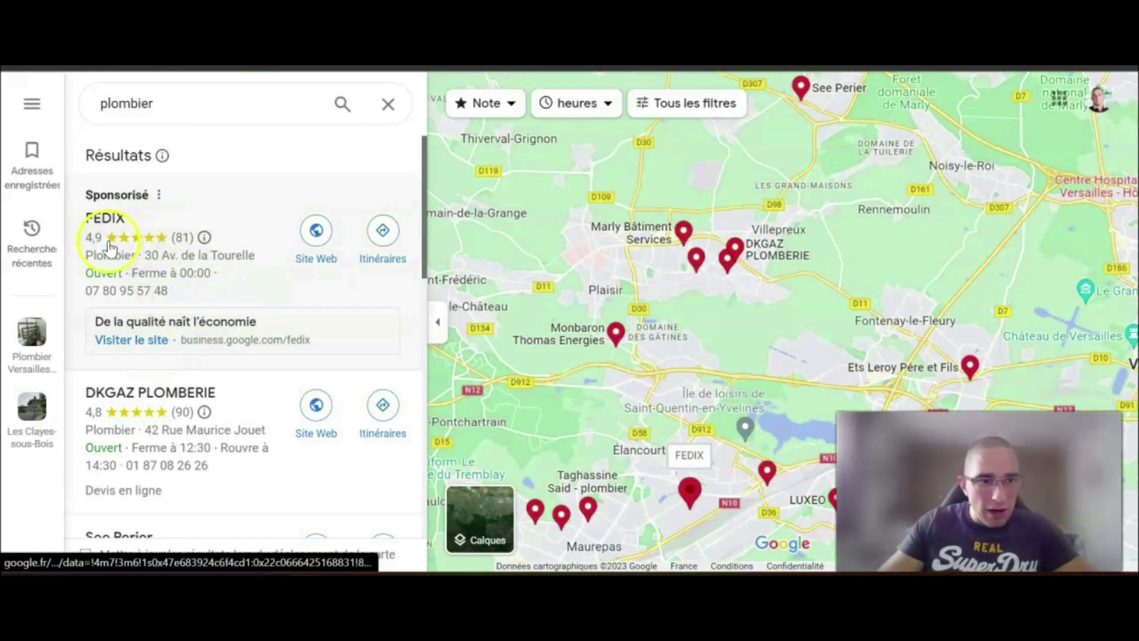
{"action": "left_click", "coordinate": [319, 232]}
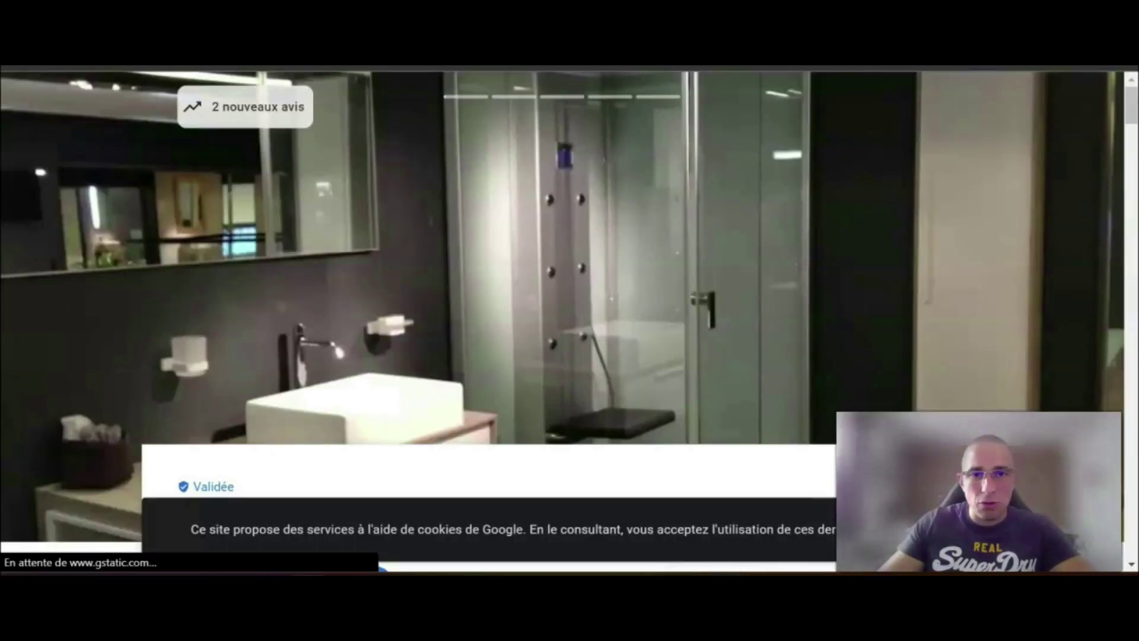
{"action": "scroll", "coordinate": [797, 198], "scroll_direction": "down", "scroll_amount": 6}
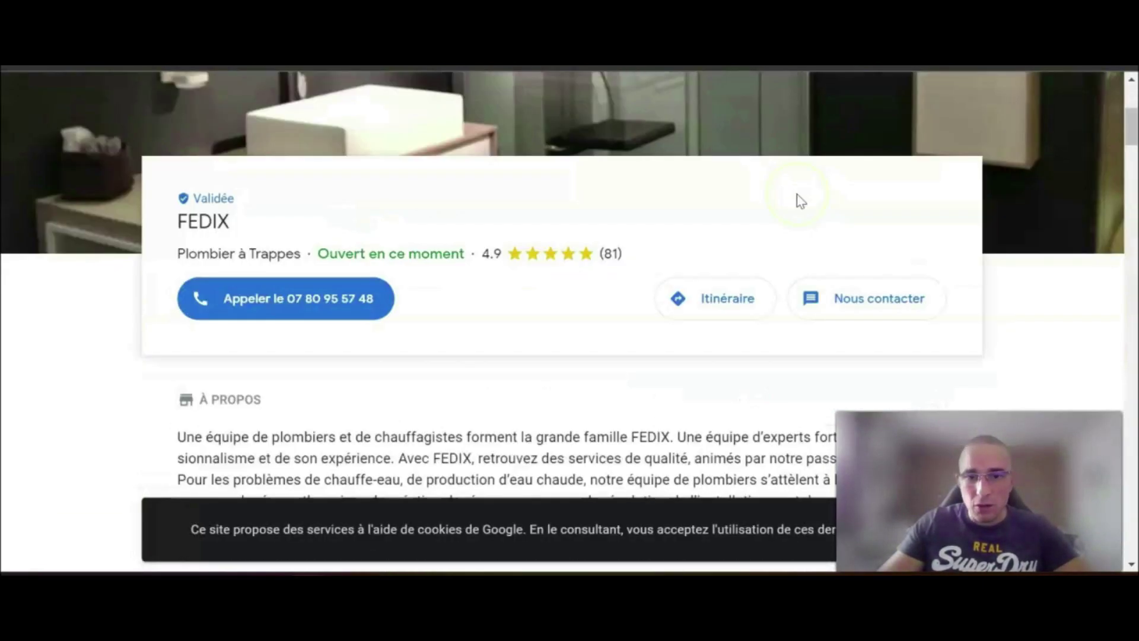
{"action": "left_click", "coordinate": [871, 237]}
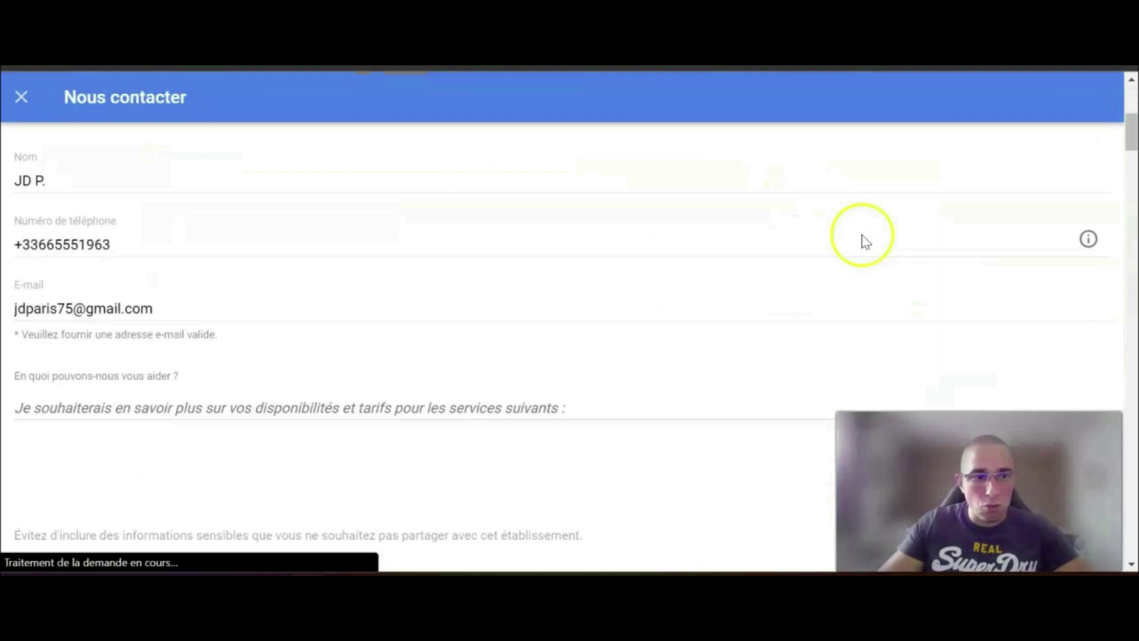
{"action": "left_click", "coordinate": [21, 97]}
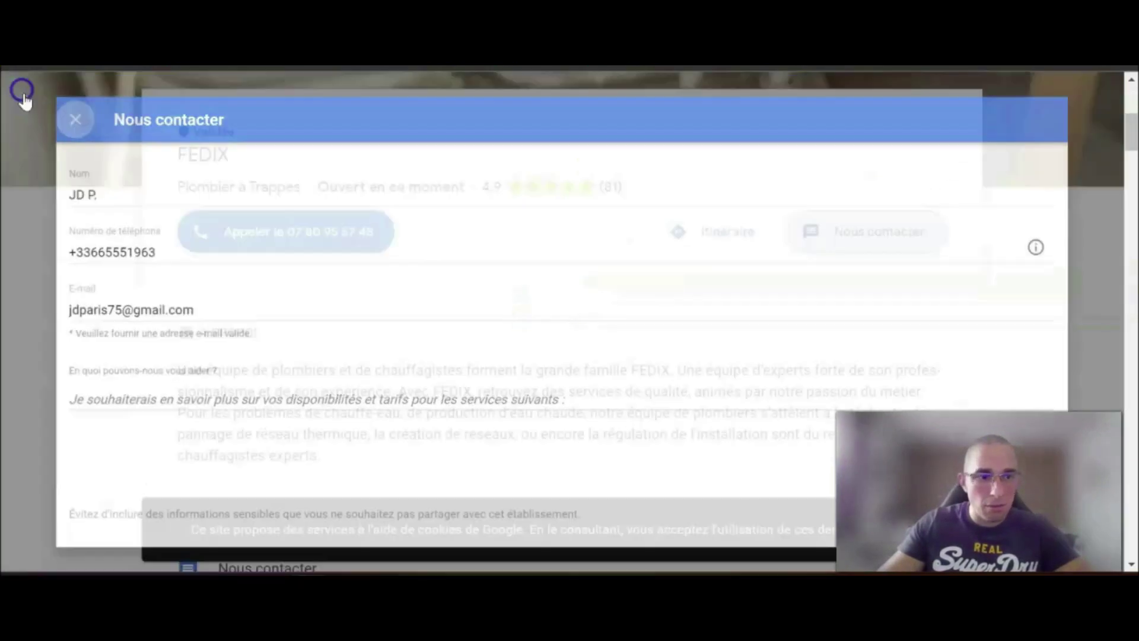
Examine the rest of the FEDIX page for an e-mail address, rechecking its contact form, and return to the Google Maps results.
{"action": "scroll", "coordinate": [438, 330], "scroll_direction": "down", "scroll_amount": 7}
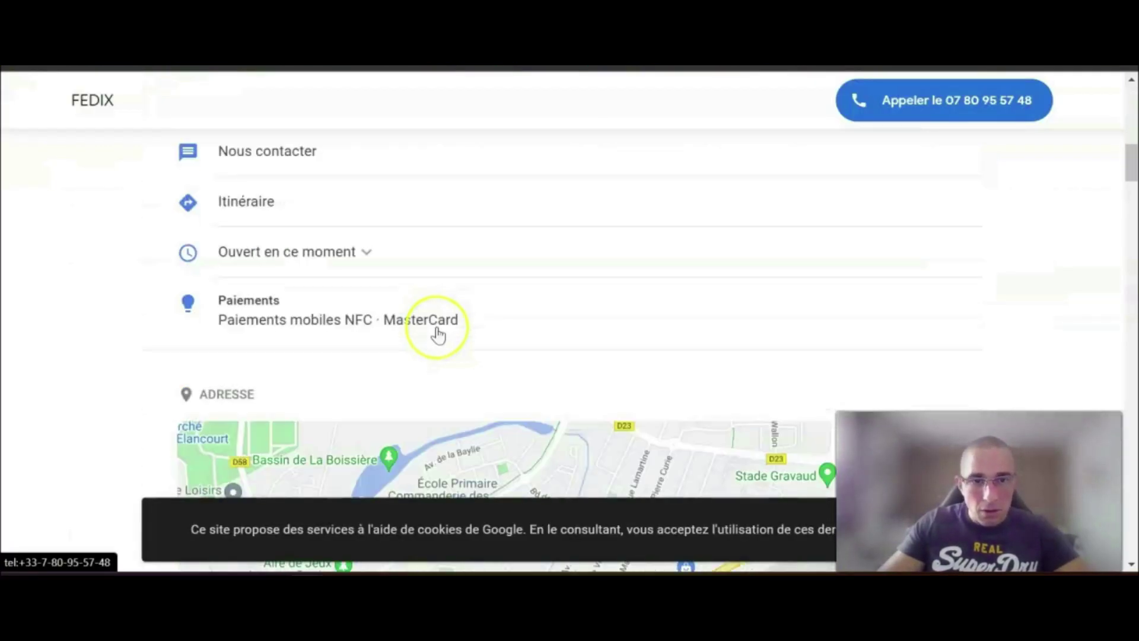
{"action": "scroll", "coordinate": [437, 330], "scroll_direction": "up", "scroll_amount": 3}
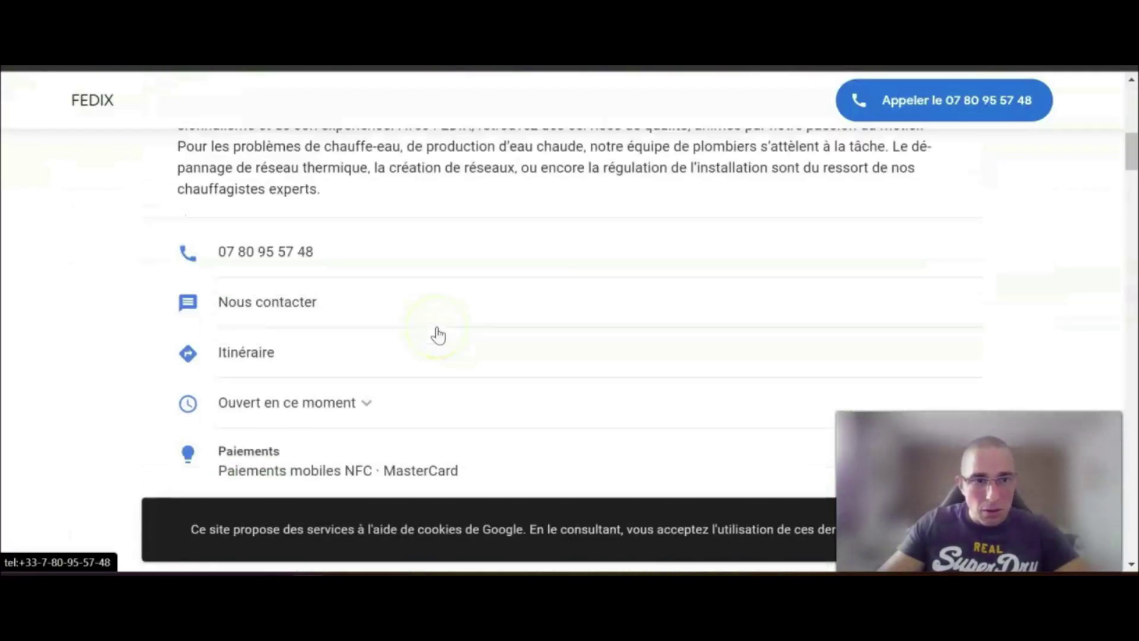
{"action": "left_click", "coordinate": [278, 303]}
{"action": "left_click", "coordinate": [27, 99]}
{"action": "scroll", "coordinate": [367, 306], "scroll_direction": "down", "scroll_amount": 10}
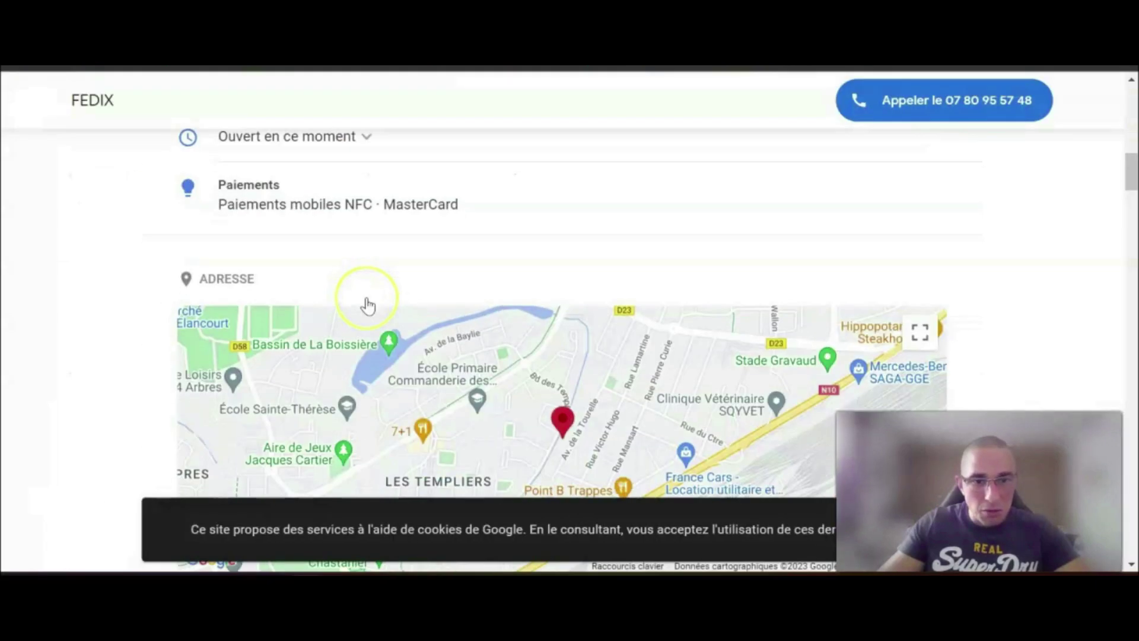
{"action": "scroll", "coordinate": [367, 306], "scroll_direction": "down", "scroll_amount": 10}
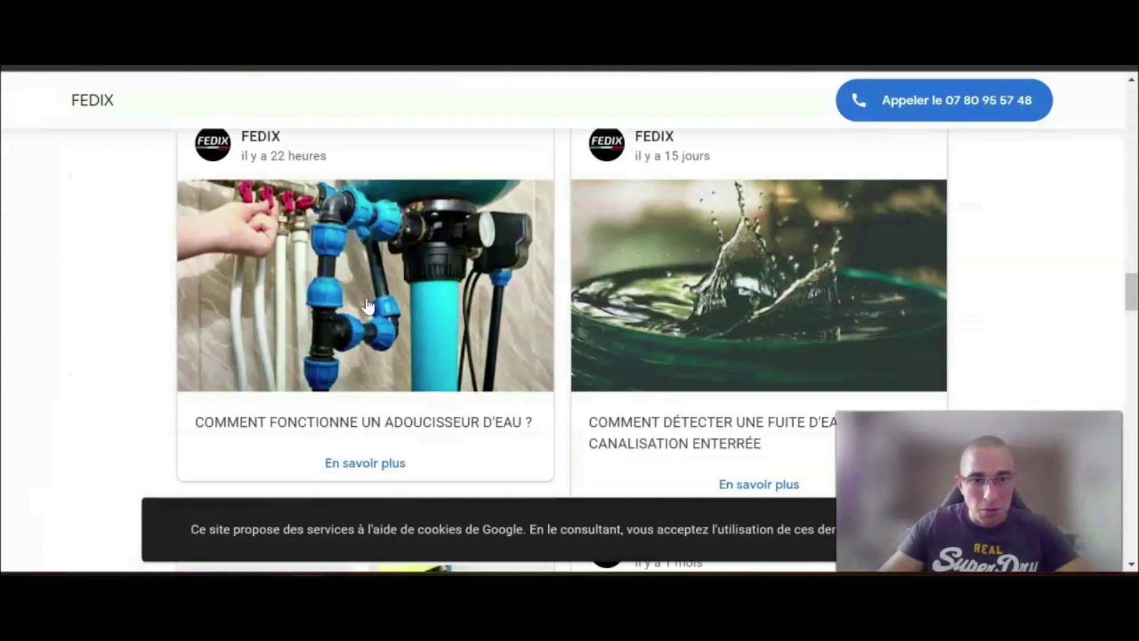
{"action": "scroll", "coordinate": [369, 307], "scroll_direction": "down", "scroll_amount": 5}
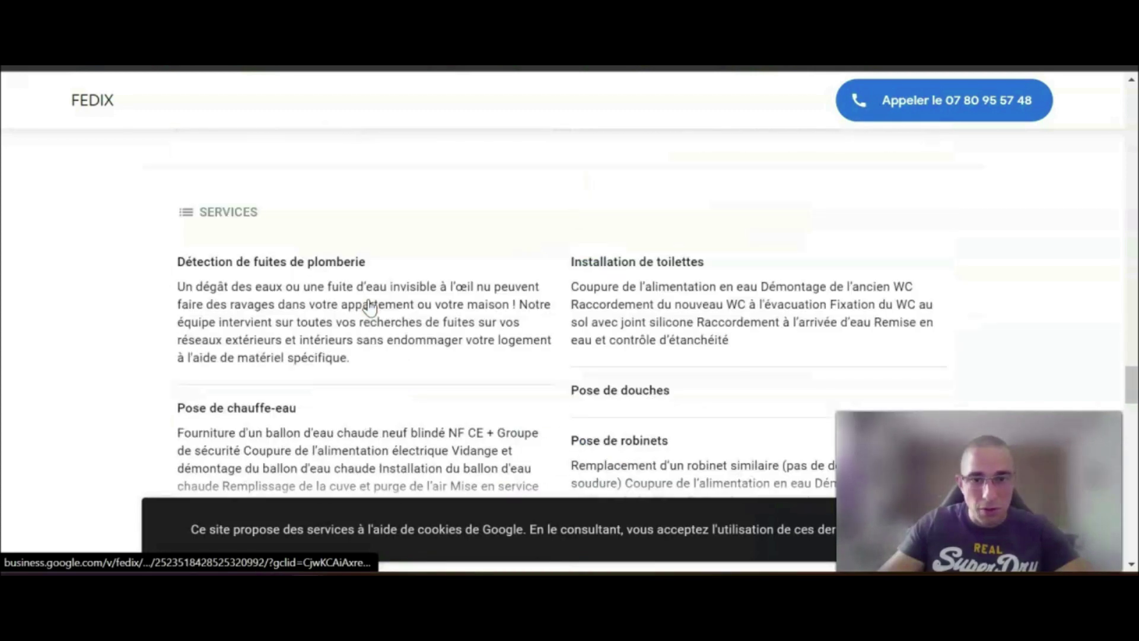
{"action": "scroll", "coordinate": [371, 299], "scroll_direction": "down", "scroll_amount": 15}
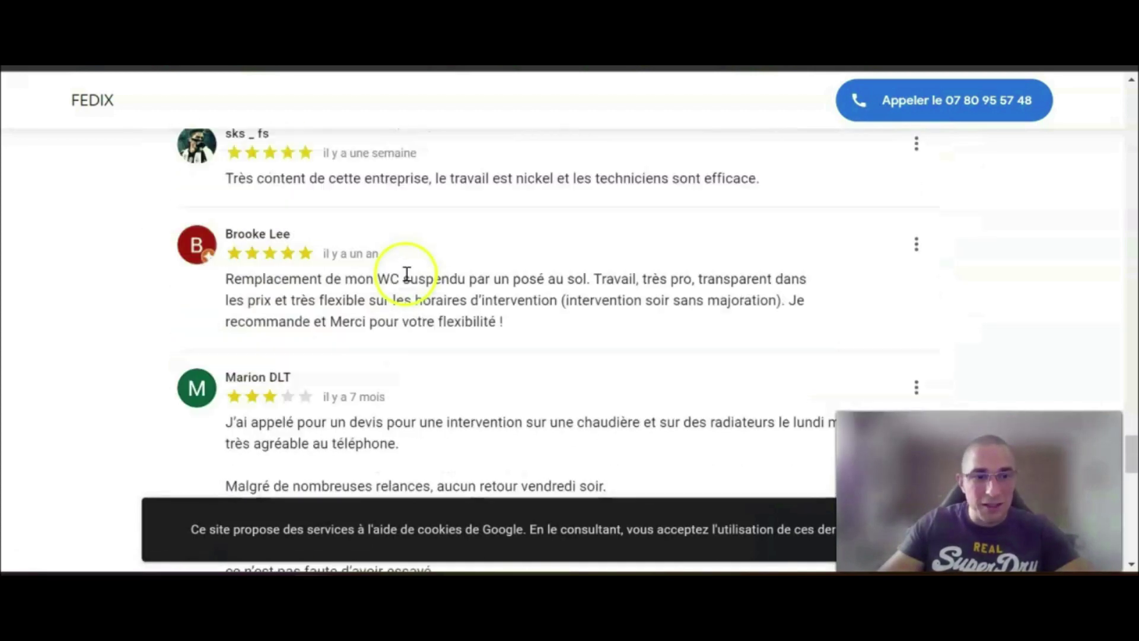
{"action": "scroll", "coordinate": [407, 272], "scroll_direction": "up", "scroll_amount": 20}
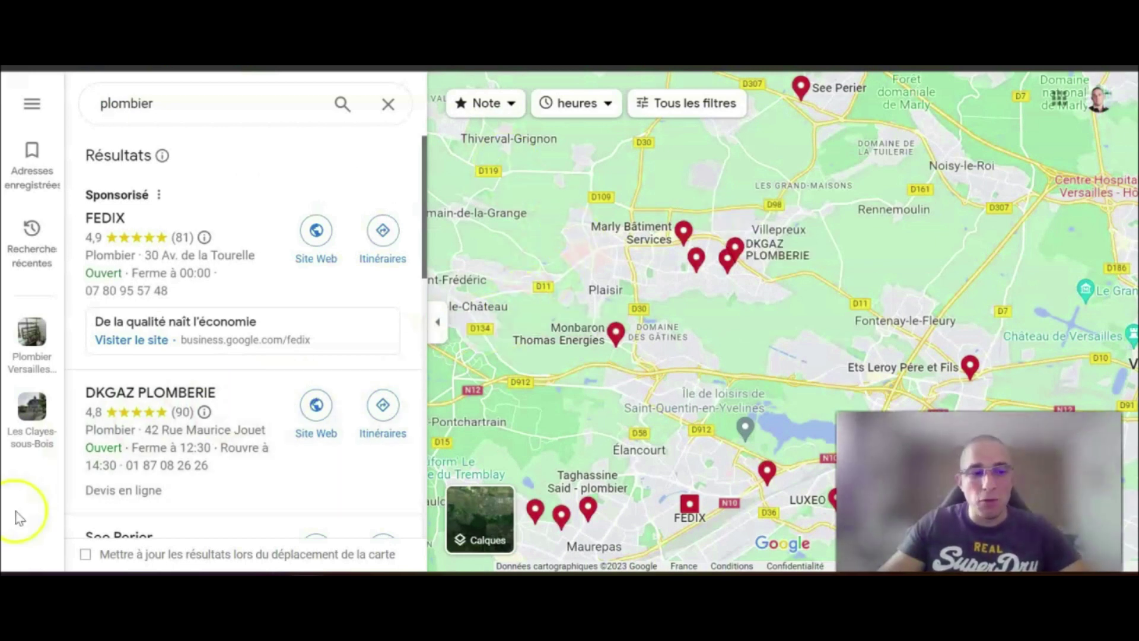
Open the website of Axe Plomberie - Plombier Chauffagiste from the results and find the e-mail address through its contact page.
{"action": "scroll", "coordinate": [236, 342], "scroll_direction": "down", "scroll_amount": 9}
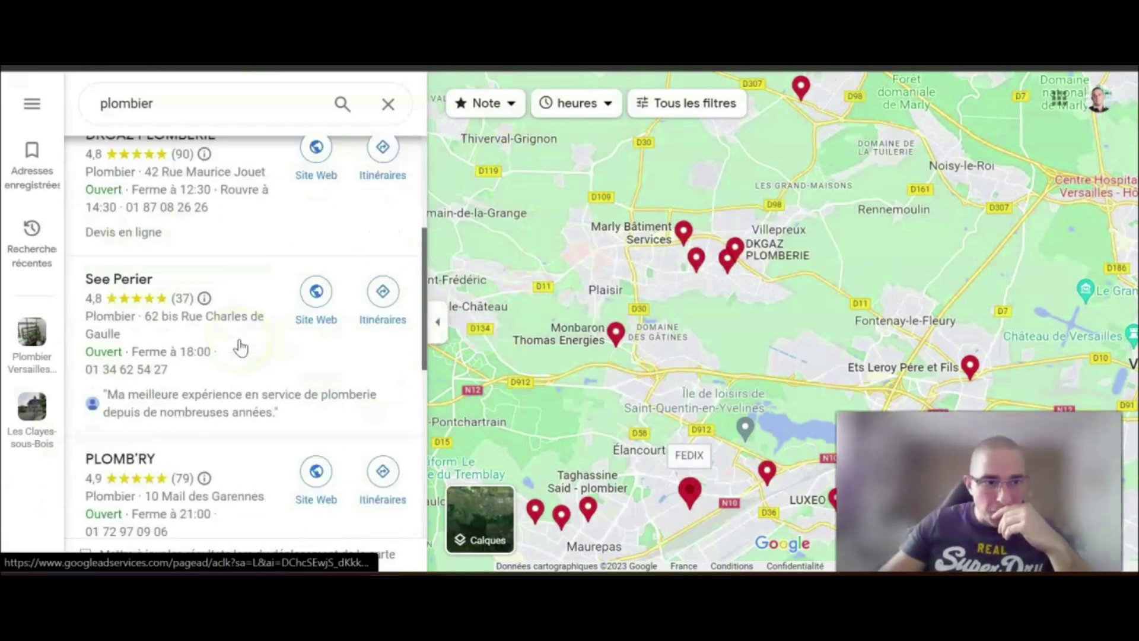
{"action": "scroll", "coordinate": [241, 347], "scroll_direction": "down", "scroll_amount": 3}
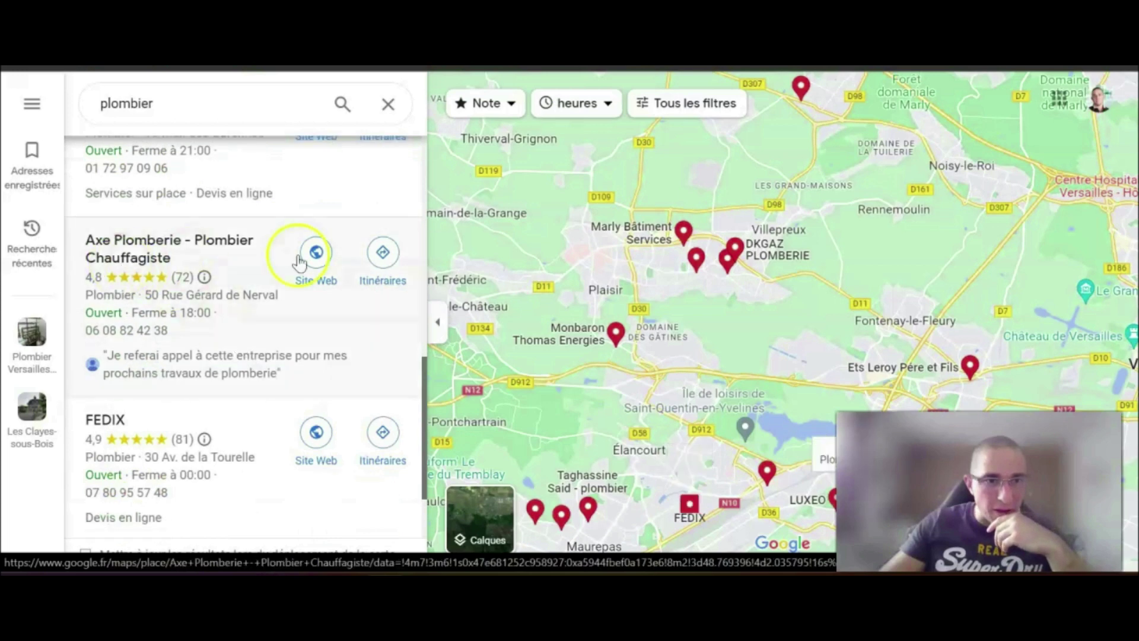
{"action": "left_click", "coordinate": [332, 261]}
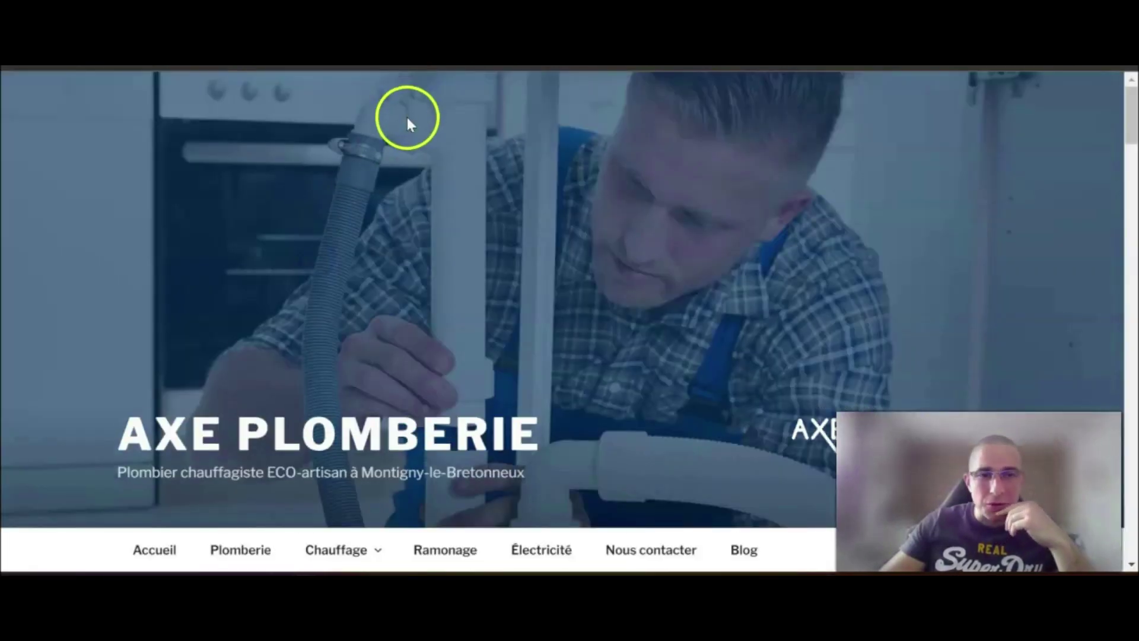
{"action": "scroll", "coordinate": [472, 261], "scroll_direction": "down", "scroll_amount": 4}
{"action": "left_click", "coordinate": [663, 287]}
{"action": "scroll", "coordinate": [659, 288], "scroll_direction": "down", "scroll_amount": 5}
{"action": "scroll", "coordinate": [655, 285], "scroll_direction": "down", "scroll_amount": 10}
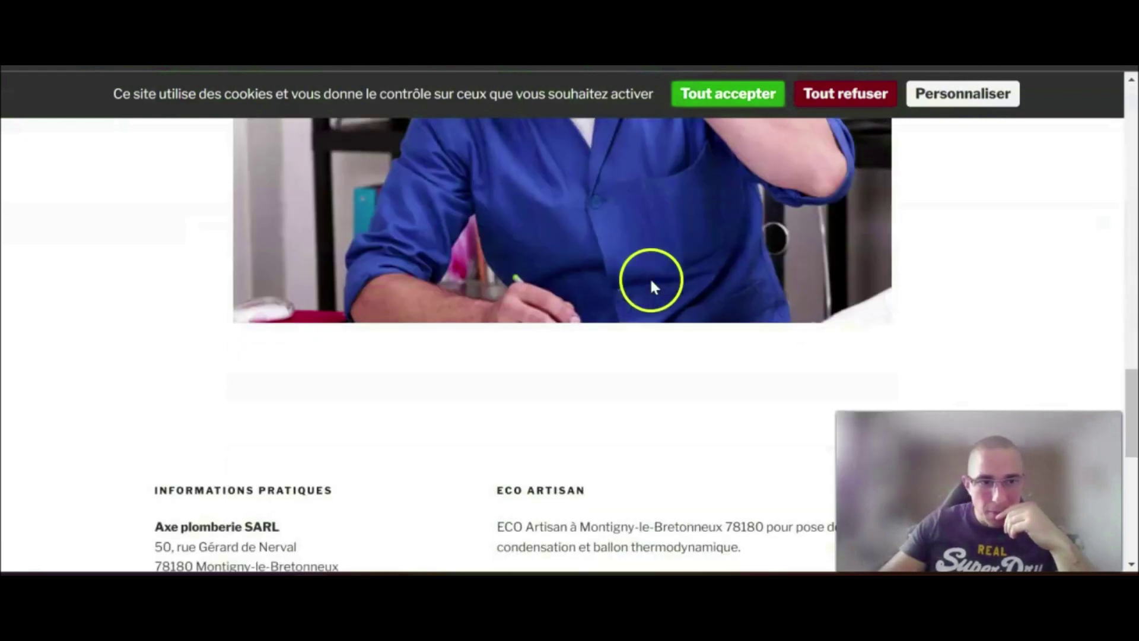
{"action": "scroll", "coordinate": [652, 279], "scroll_direction": "down", "scroll_amount": 2}
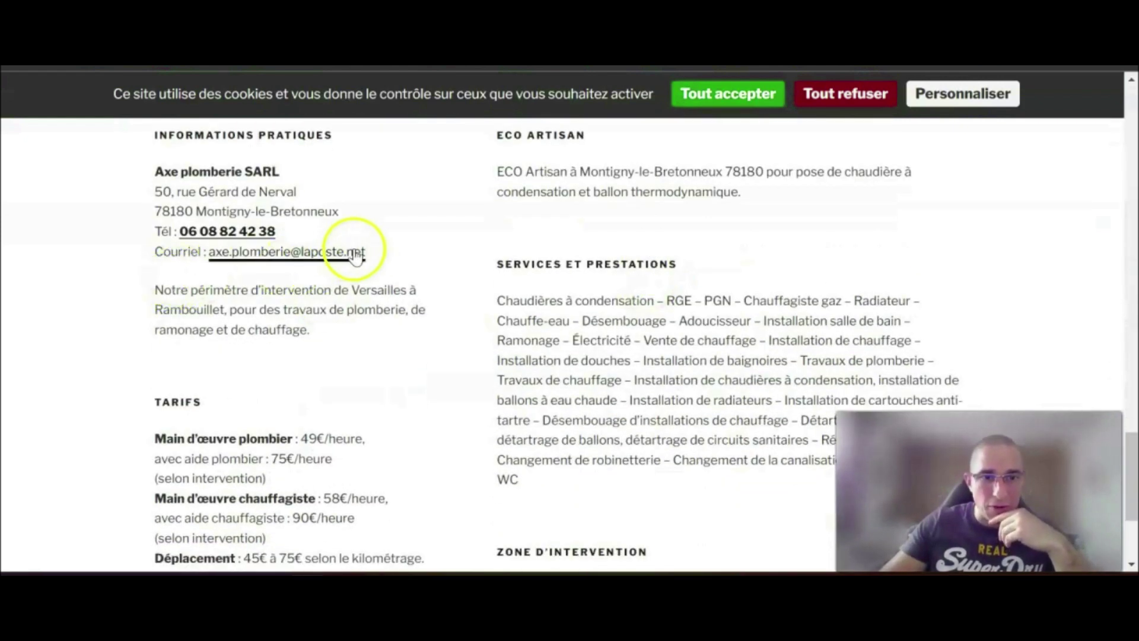
Copy the plumber's e-mail address from the website into the E-mail field of the first Airtable record.
{"action": "left_click_drag", "start_coordinate": [375, 254], "coordinate": [217, 261]}
{"action": "key", "text": "ctrl+c"}
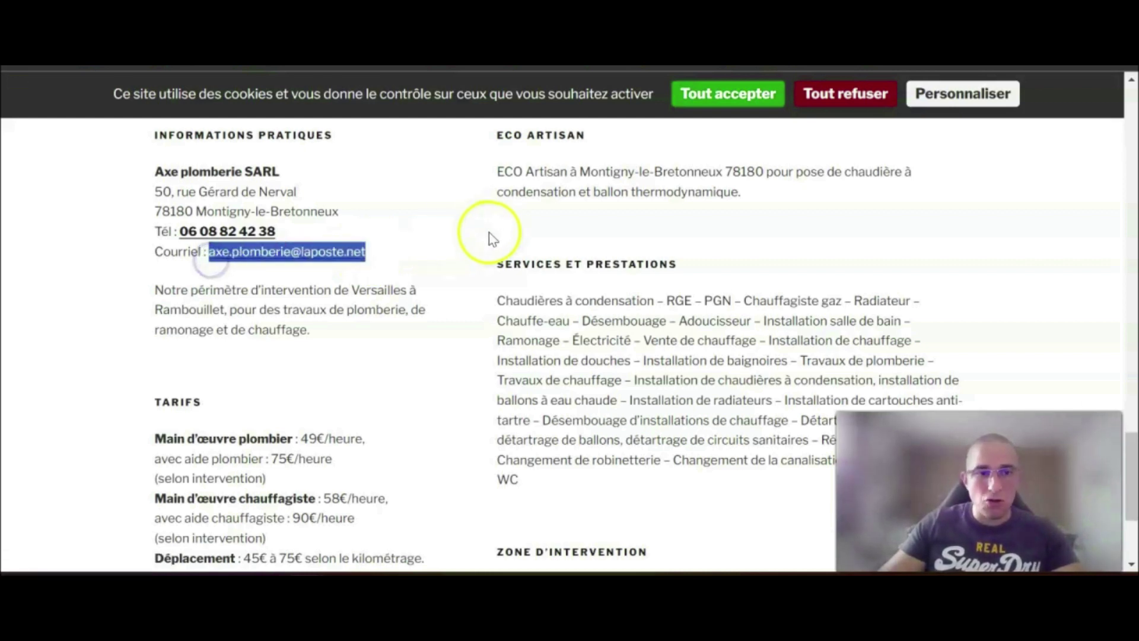
{"action": "key", "text": "alt+Tab"}
{"action": "double_click", "coordinate": [331, 200]}
{"action": "key", "text": "ctrl+v"}
{"action": "left_click", "coordinate": [534, 402]}
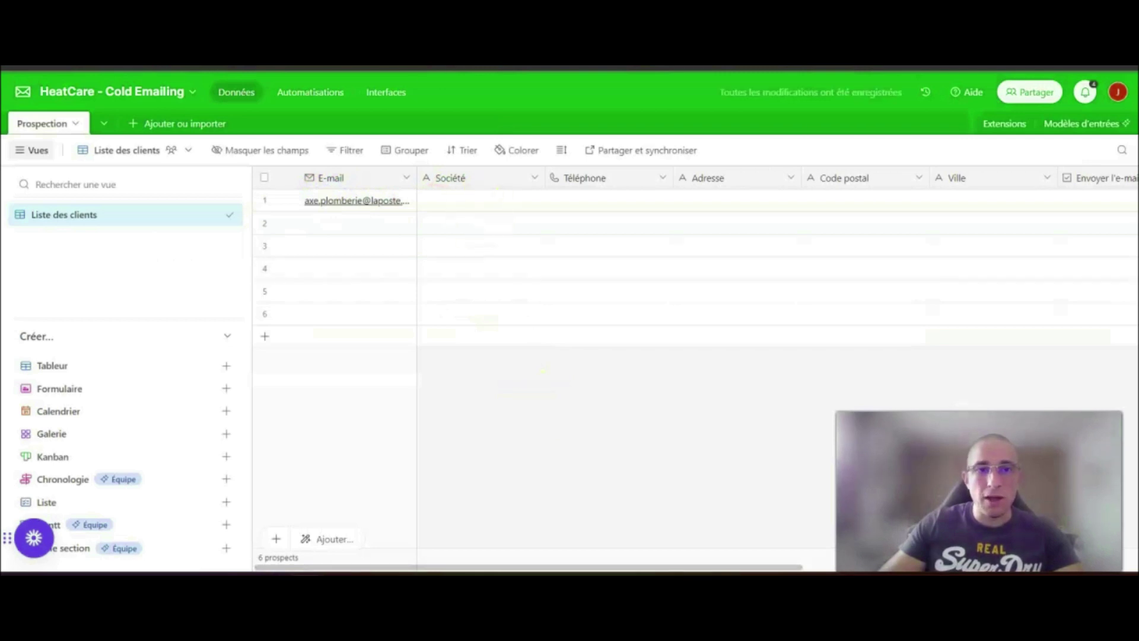
Copy the company name Axe plomberie SARL from the website into the first record's Société field in Airtable.
{"action": "key", "text": "alt+Tab"}
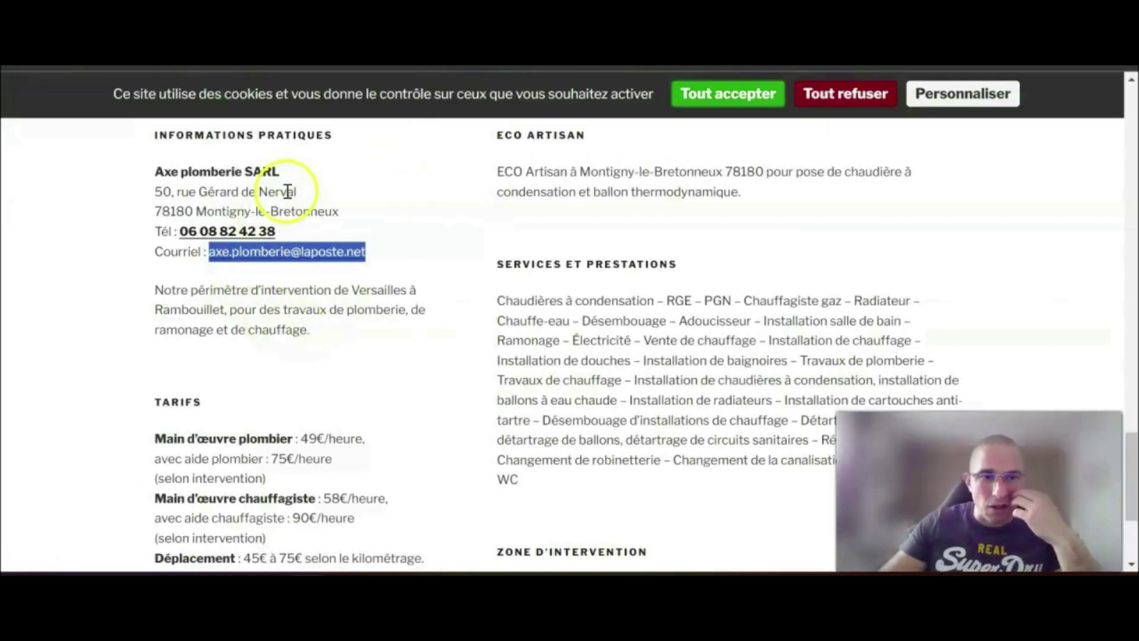
{"action": "left_click_drag", "start_coordinate": [280, 171], "coordinate": [172, 170]}
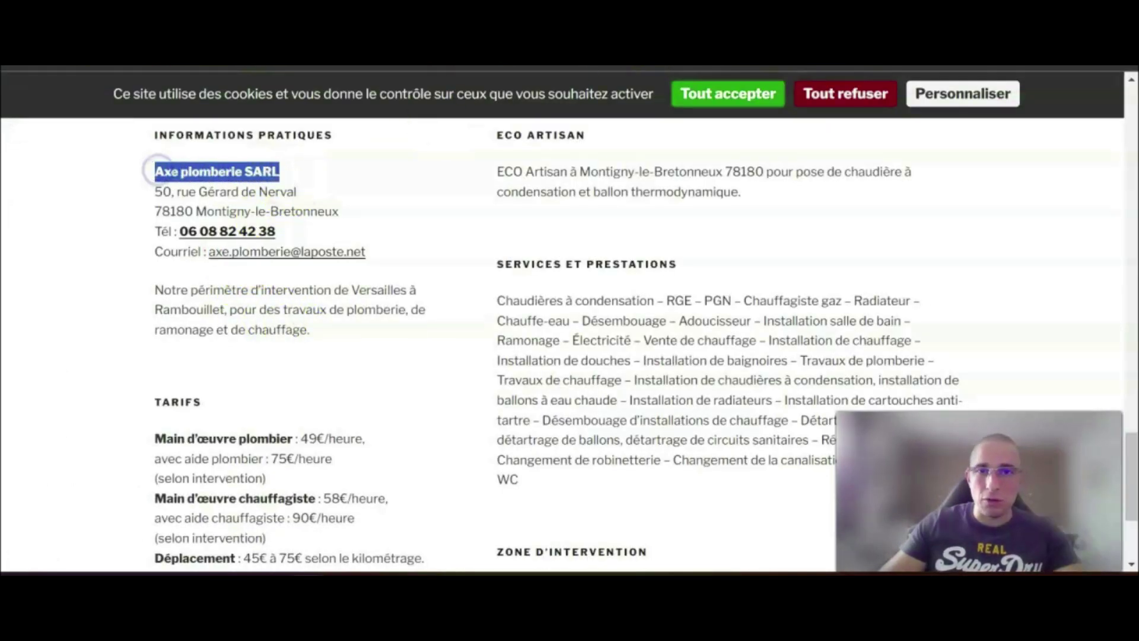
{"action": "key", "text": "alt+Tab"}
{"action": "left_click", "coordinate": [466, 197]}
{"action": "type", "text": "Axe plomberie SARL"}
{"action": "left_click", "coordinate": [490, 432]}
Copy the company's phone number from the website into the first record's Téléphone field in Airtable.
{"action": "key", "text": "alt+Tab"}
{"action": "left_click_drag", "start_coordinate": [277, 231], "coordinate": [184, 231]}
{"action": "key", "text": "ctrl+c"}
{"action": "key", "text": "alt+Tab"}
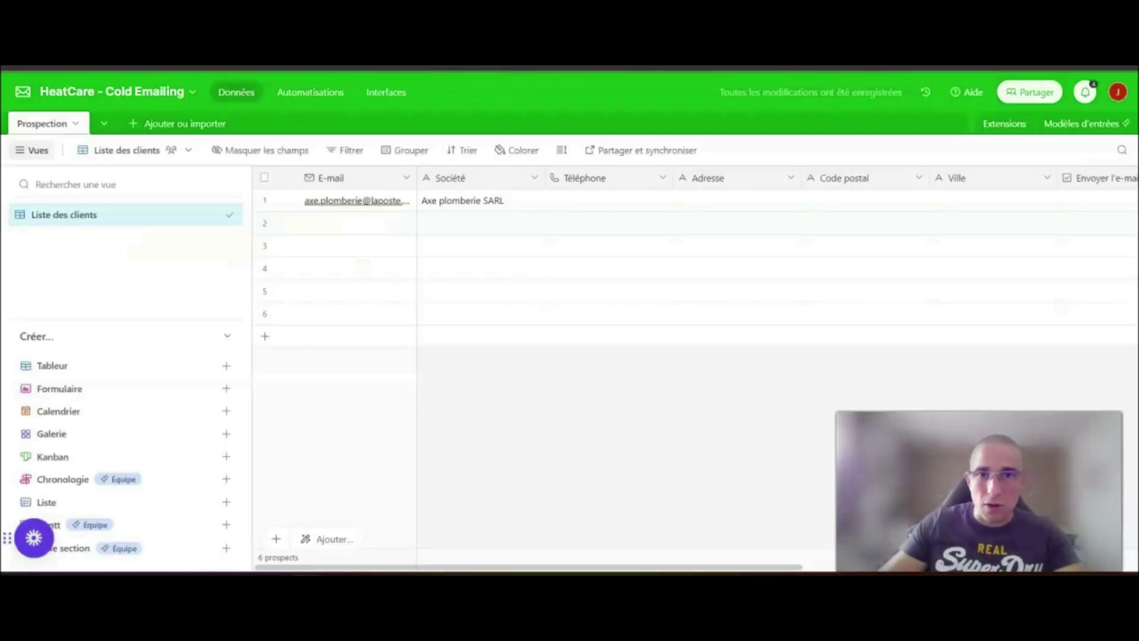
{"action": "double_click", "coordinate": [593, 196]}
{"action": "key", "text": "ctrl+v"}
{"action": "left_click", "coordinate": [562, 389]}
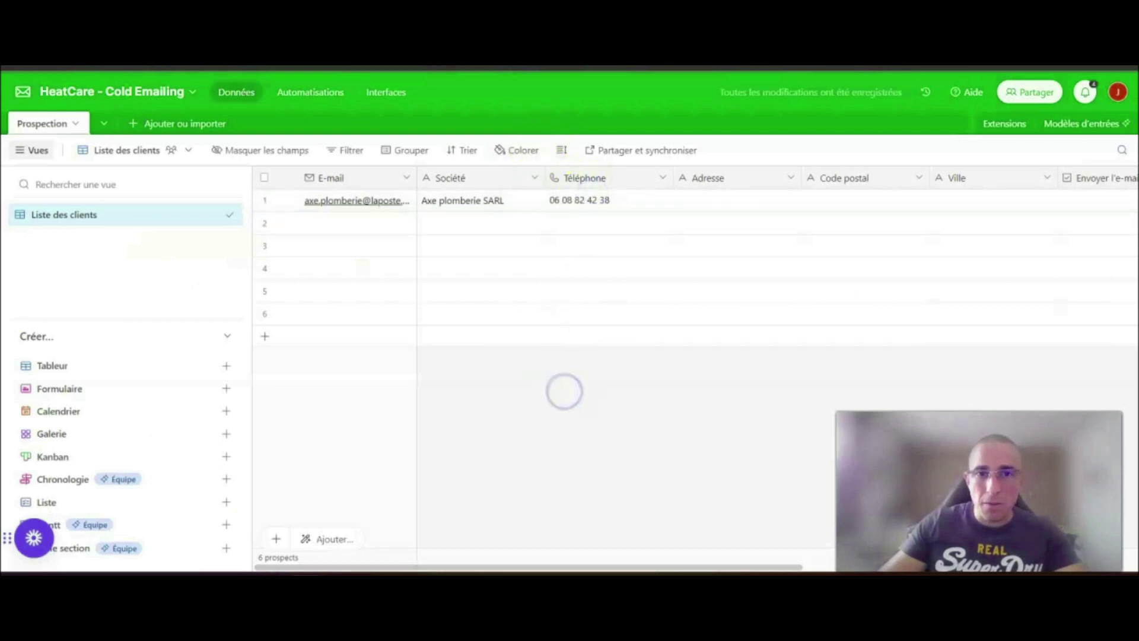
Copy the company's street address from the website into the first record's Adresse field in Airtable.
{"action": "key", "text": "alt+Tab"}
{"action": "left_click_drag", "start_coordinate": [155, 191], "coordinate": [293, 186]}
{"action": "key", "text": "alt+Tab"}
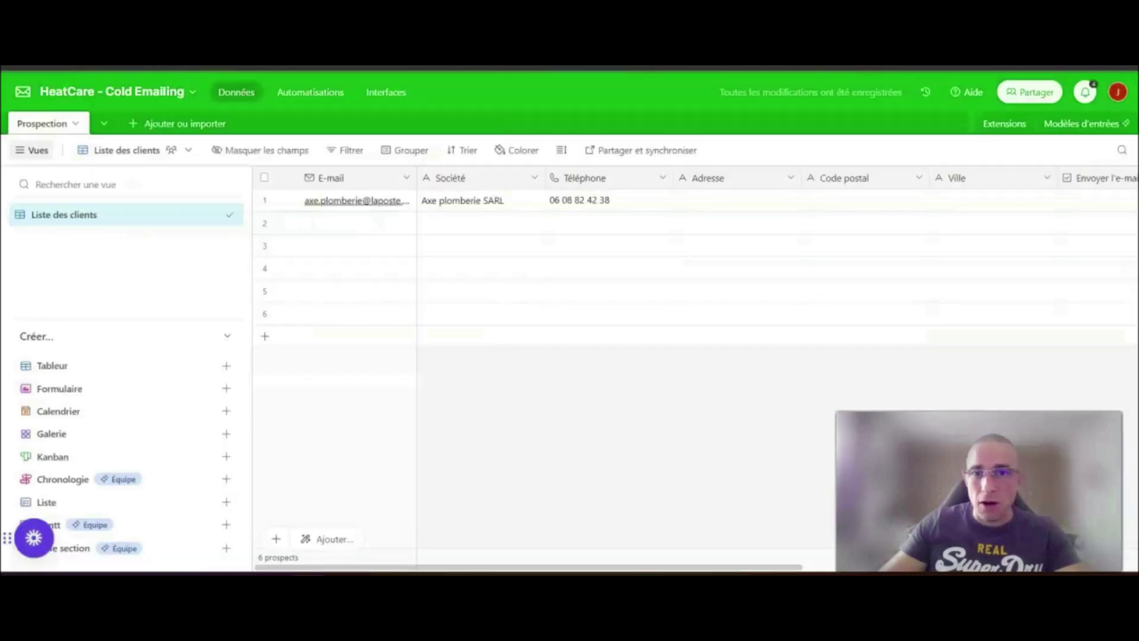
{"action": "double_click", "coordinate": [711, 199]}
{"action": "type", "text": "50, rue Gérard de Nerval"}
{"action": "left_click", "coordinate": [628, 386]}
Copy the company's postal code from the website into the first record's Code postal field in Airtable.
{"action": "key", "text": "alt+Tab"}
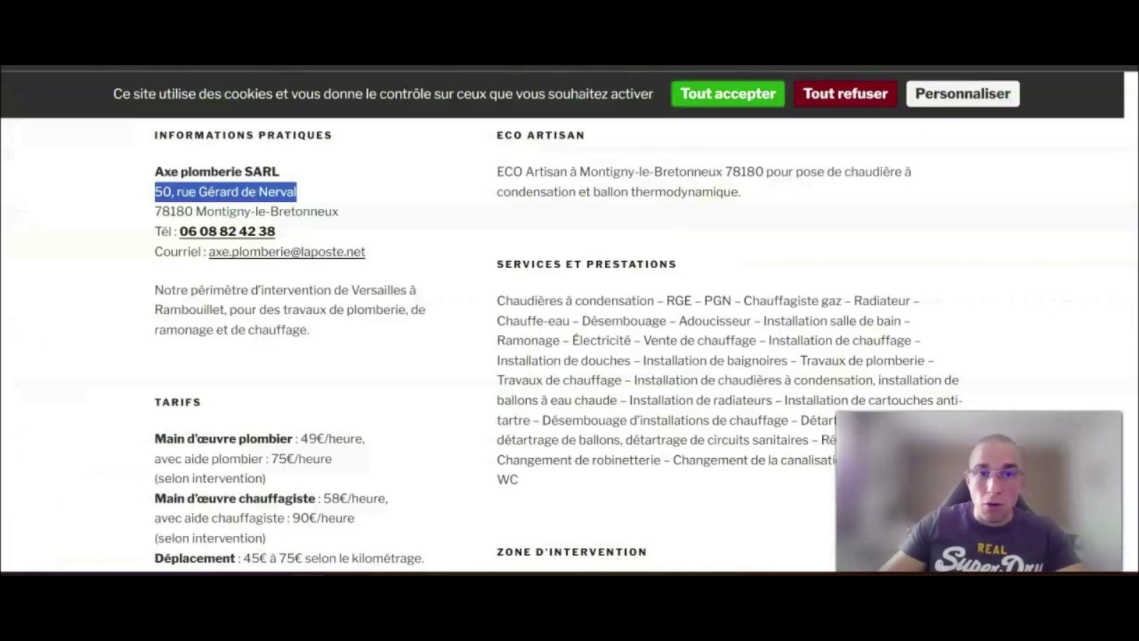
{"action": "left_click", "coordinate": [161, 214]}
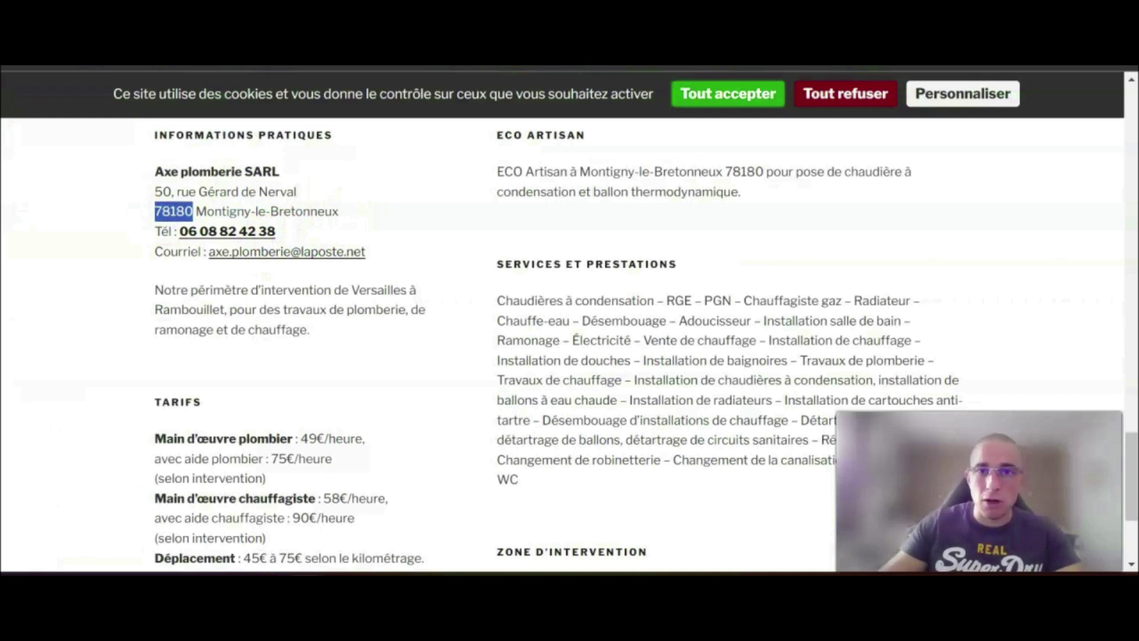
{"action": "key", "text": "alt+Tab"}
{"action": "double_click", "coordinate": [831, 201]}
{"action": "type", "text": "78180"}
{"action": "left_click", "coordinate": [758, 397]}
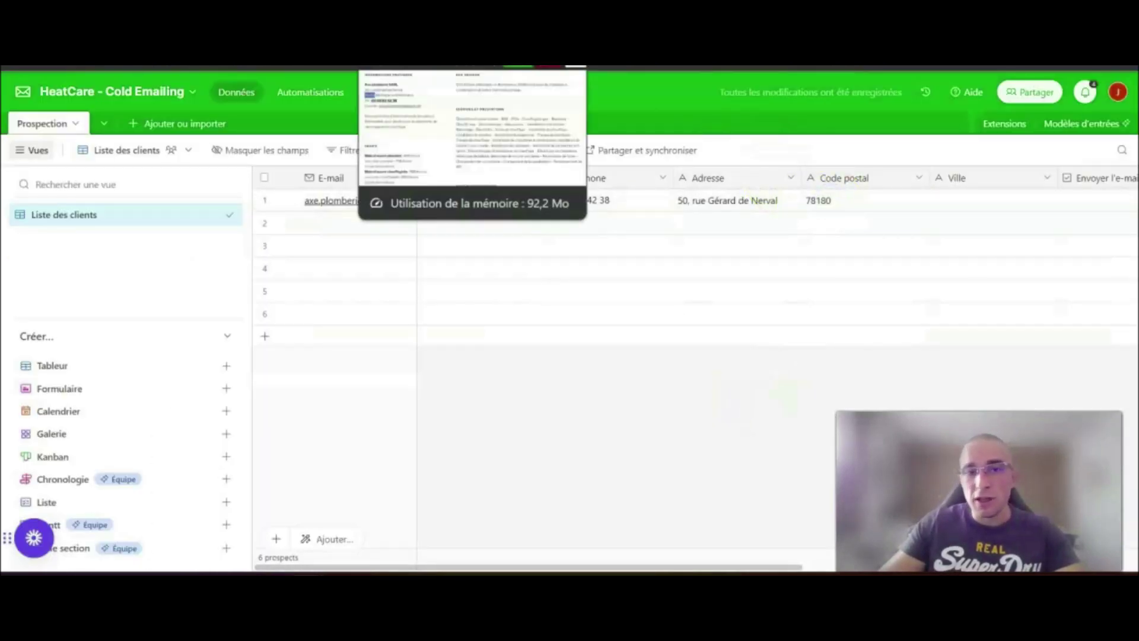
Copy the company's city from the website into the first record's Ville field in Airtable and correct its missing first letter.
{"action": "left_click", "coordinate": [415, 55]}
{"action": "left_click_drag", "start_coordinate": [339, 211], "coordinate": [198, 211]}
{"action": "key", "text": "ctrl+c"}
{"action": "left_click", "coordinate": [557, 54]}
{"action": "left_click", "coordinate": [962, 206]}
{"action": "key", "text": "ctrl+v"}
{"action": "left_click", "coordinate": [765, 389]}
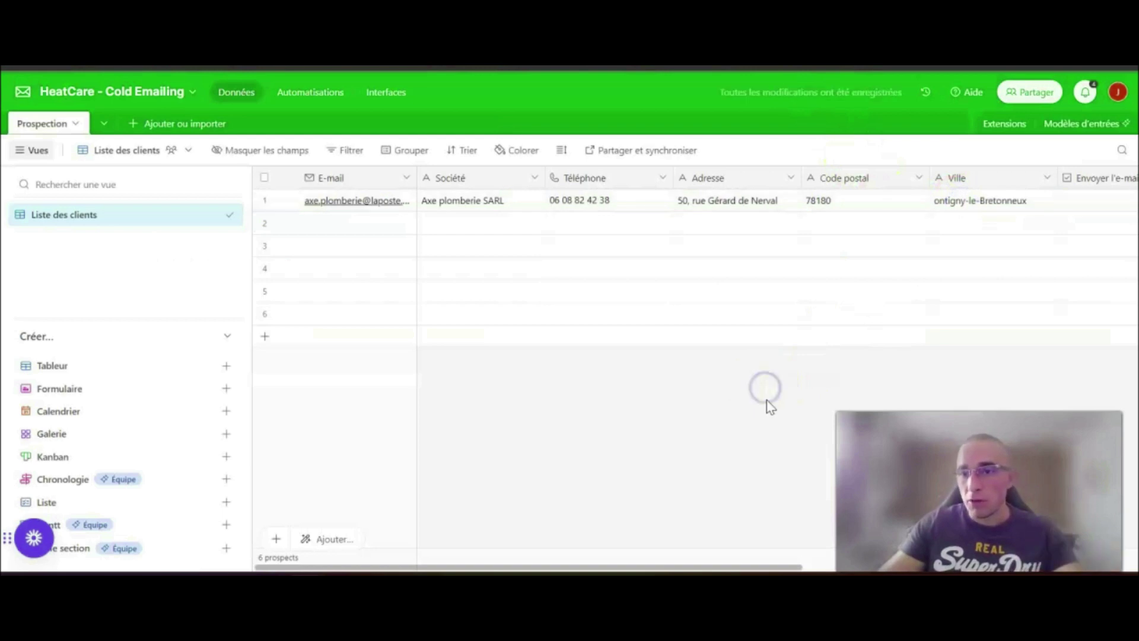
{"action": "left_click", "coordinate": [942, 206]}
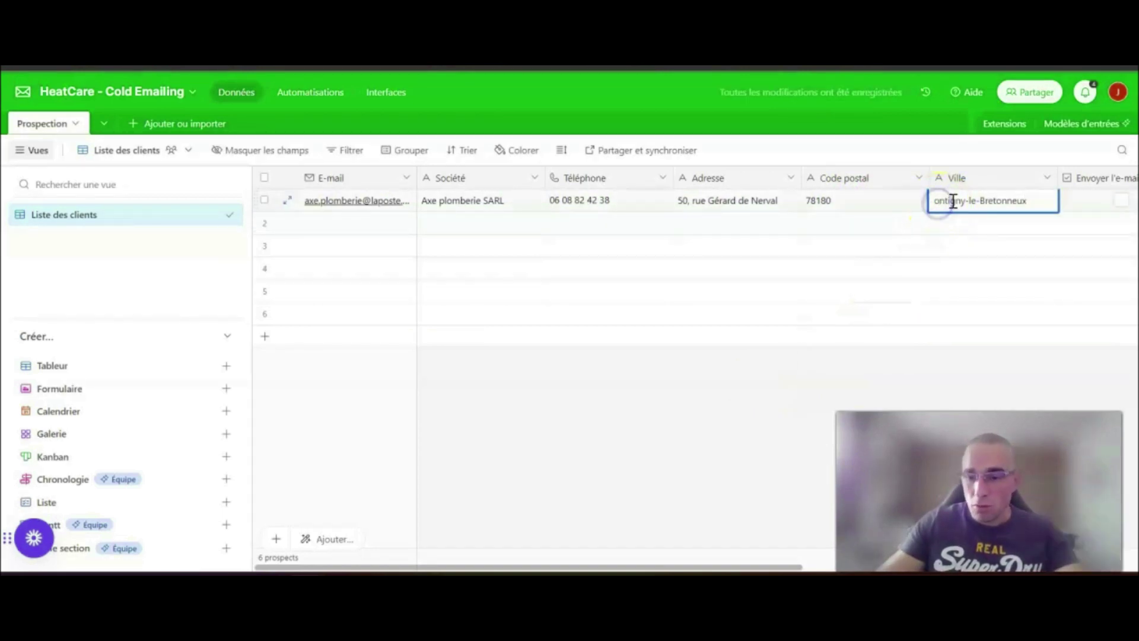
{"action": "left_click", "coordinate": [790, 375]}
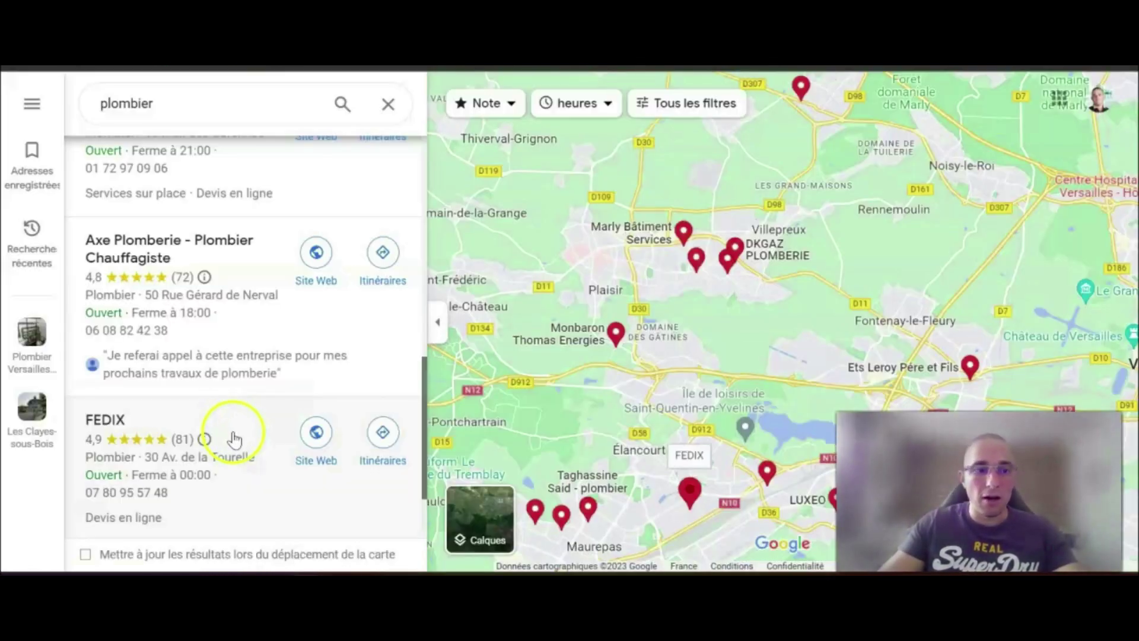
Browse further plumbers in the Google Maps results and open the website of the non-sponsored FEDIX listing.
{"action": "scroll", "coordinate": [235, 438], "scroll_direction": "down", "scroll_amount": 3}
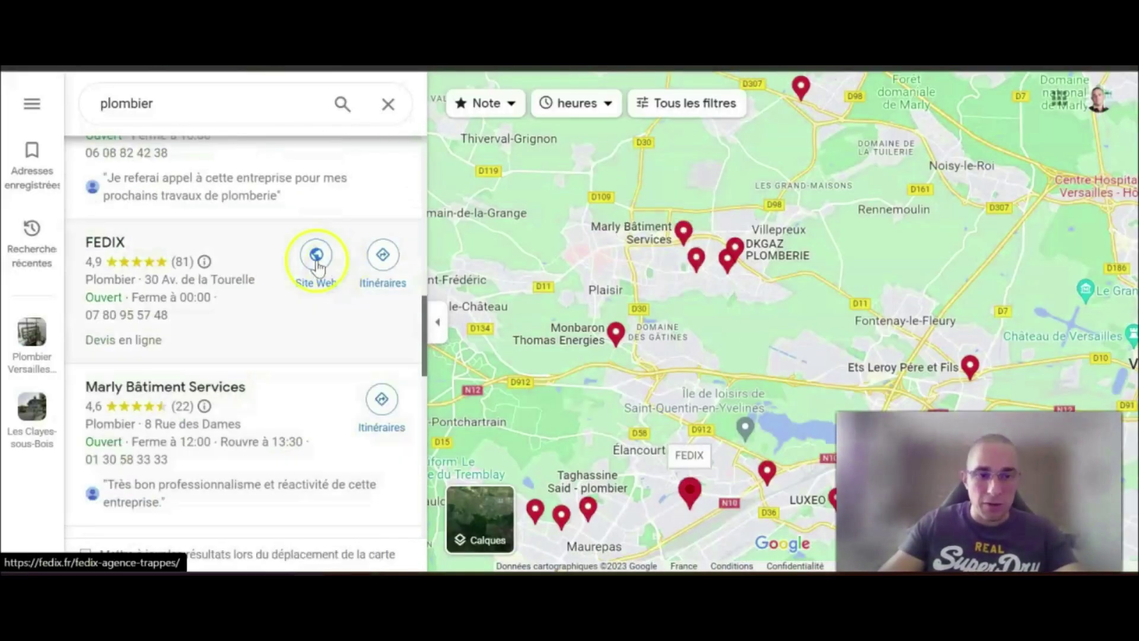
{"action": "left_click", "coordinate": [315, 261]}
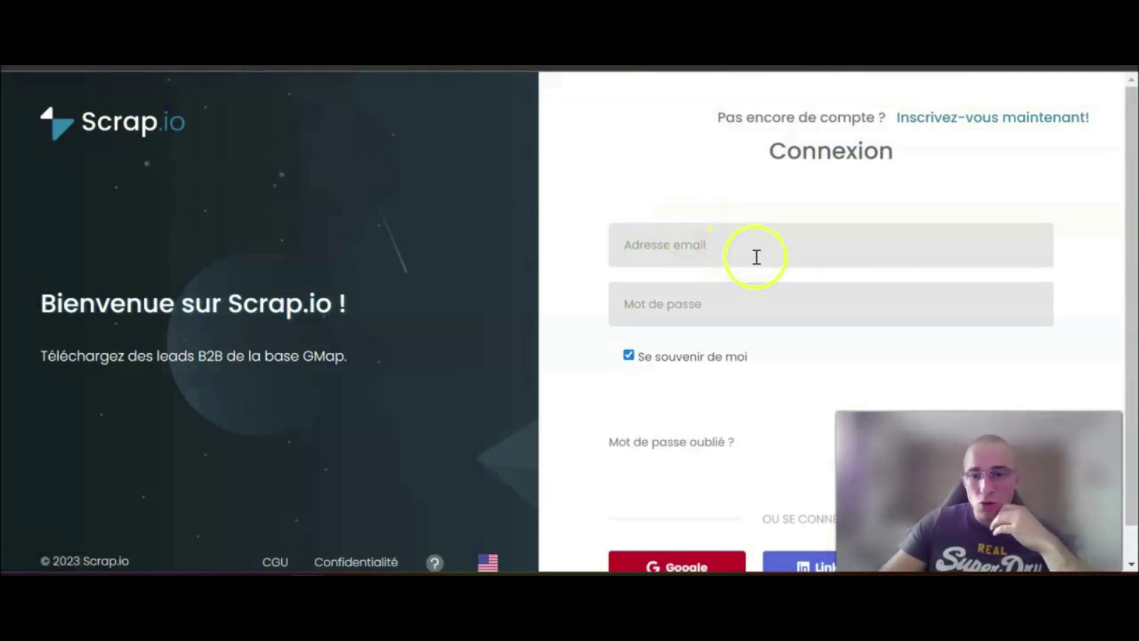
Open the Scrap.io sign-up page and review the fields of its registration form.
{"action": "left_click", "coordinate": [970, 121]}
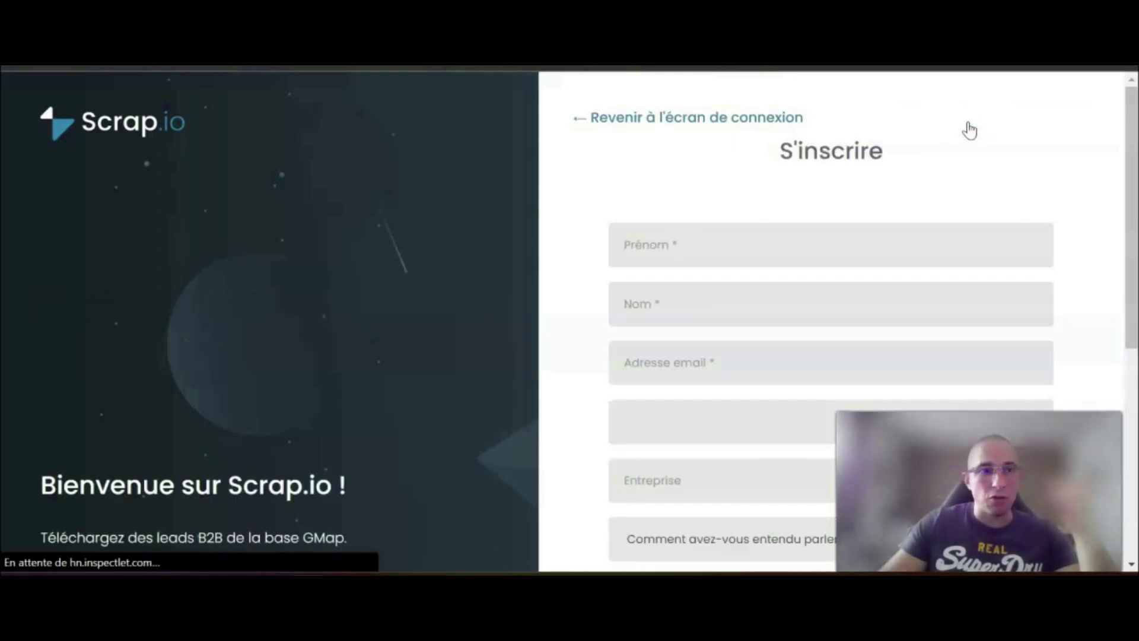
{"action": "scroll", "coordinate": [853, 183], "scroll_direction": "down", "scroll_amount": 2}
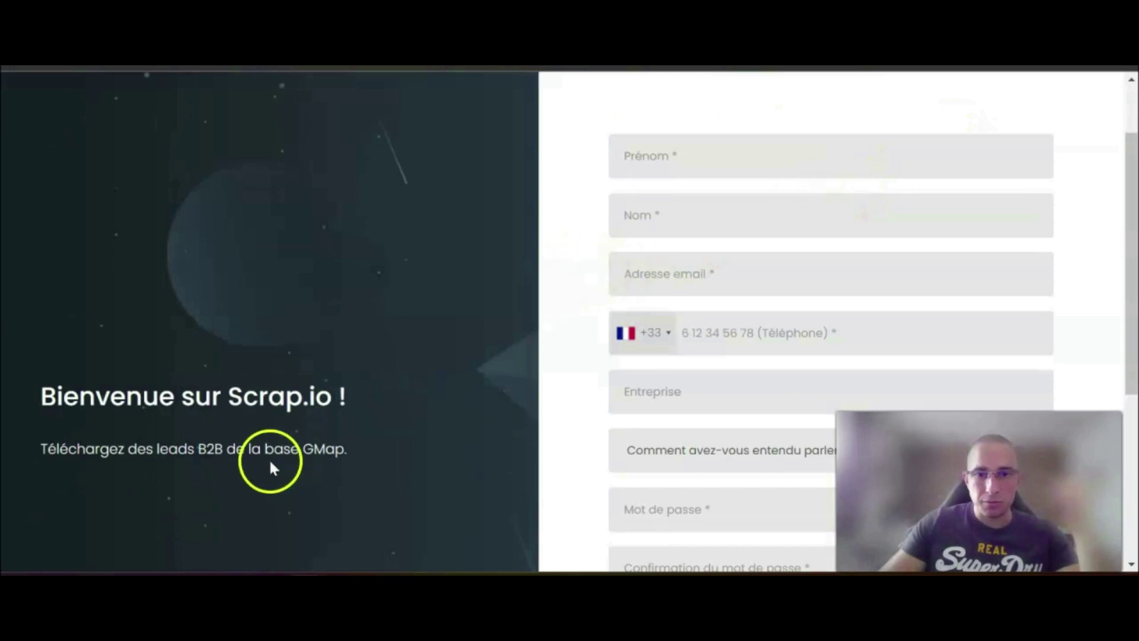
{"action": "scroll", "coordinate": [788, 204], "scroll_direction": "down", "scroll_amount": 5}
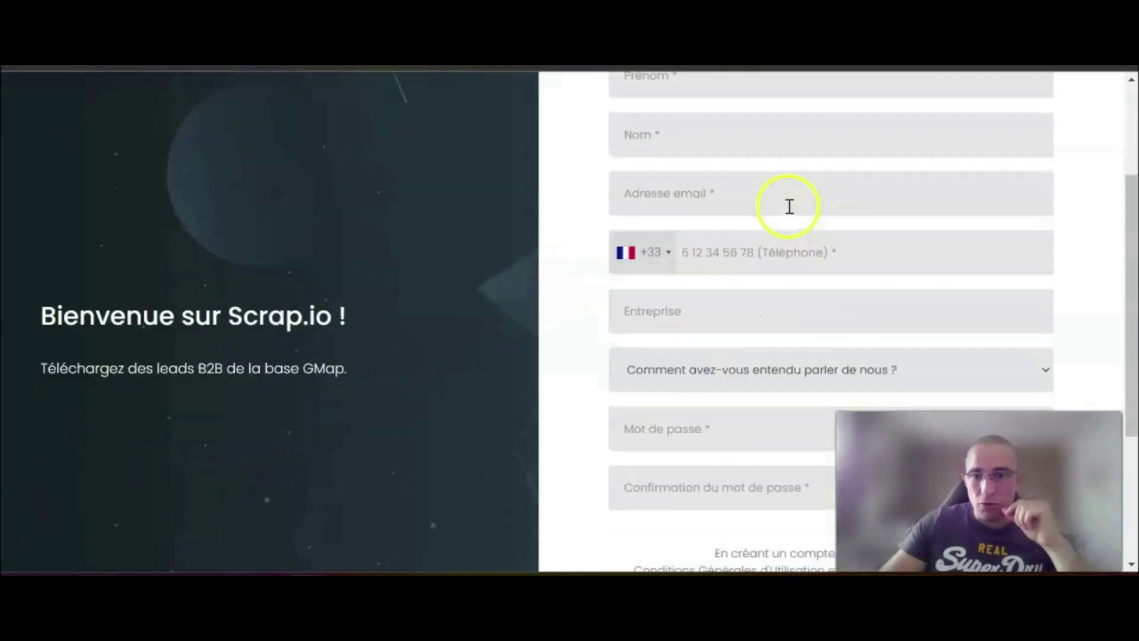
{"action": "scroll", "coordinate": [817, 349], "scroll_direction": "up", "scroll_amount": 2}
{"action": "scroll", "coordinate": [818, 348], "scroll_direction": "up", "scroll_amount": 5}
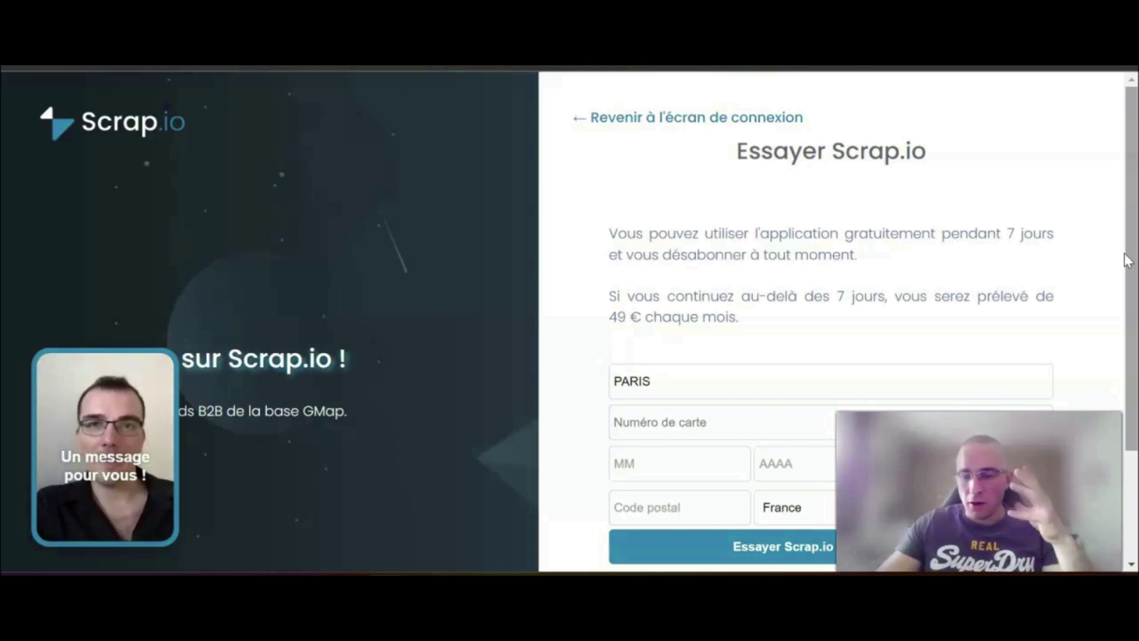
Examine the 7-day free trial terms and the card payment form on the Scrap.io trial page.
{"action": "scroll", "coordinate": [896, 168], "scroll_direction": "down", "scroll_amount": 2}
{"action": "scroll", "coordinate": [897, 185], "scroll_direction": "up", "scroll_amount": 2}
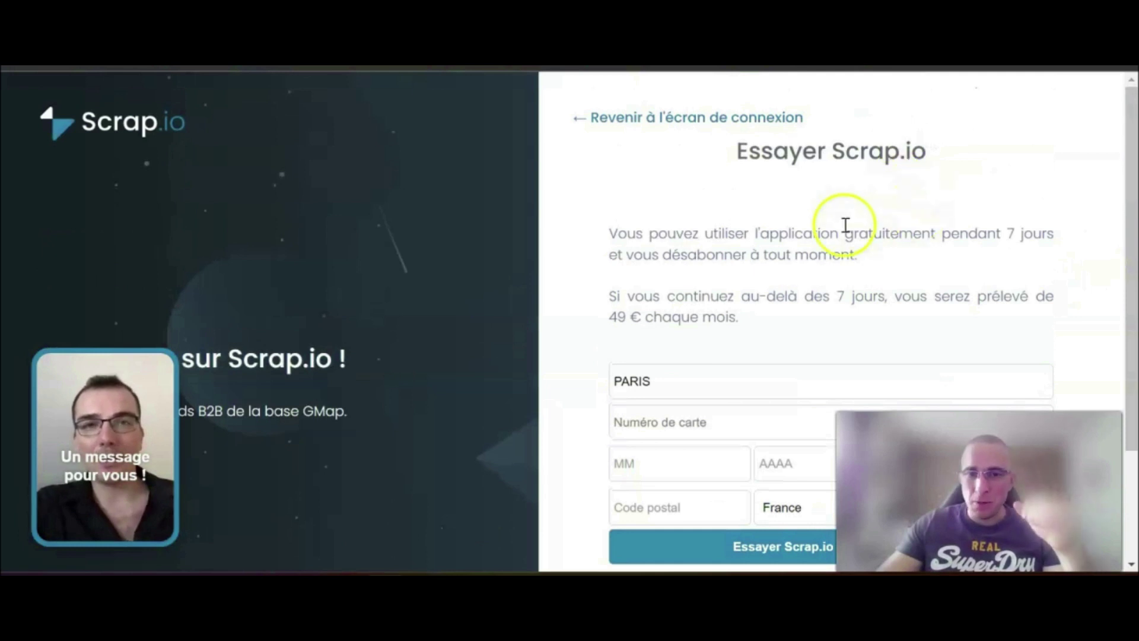
{"action": "left_click_drag", "start_coordinate": [611, 240], "coordinate": [1069, 256]}
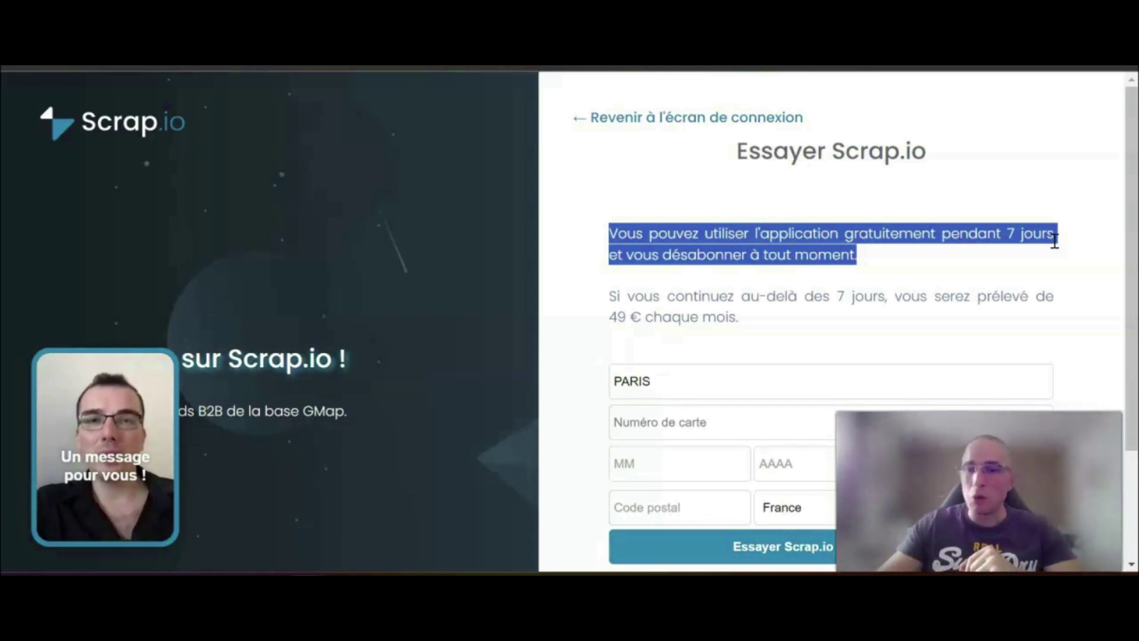
{"action": "scroll", "coordinate": [865, 255], "scroll_direction": "down", "scroll_amount": 2}
{"action": "scroll", "coordinate": [789, 305], "scroll_direction": "down", "scroll_amount": 1}
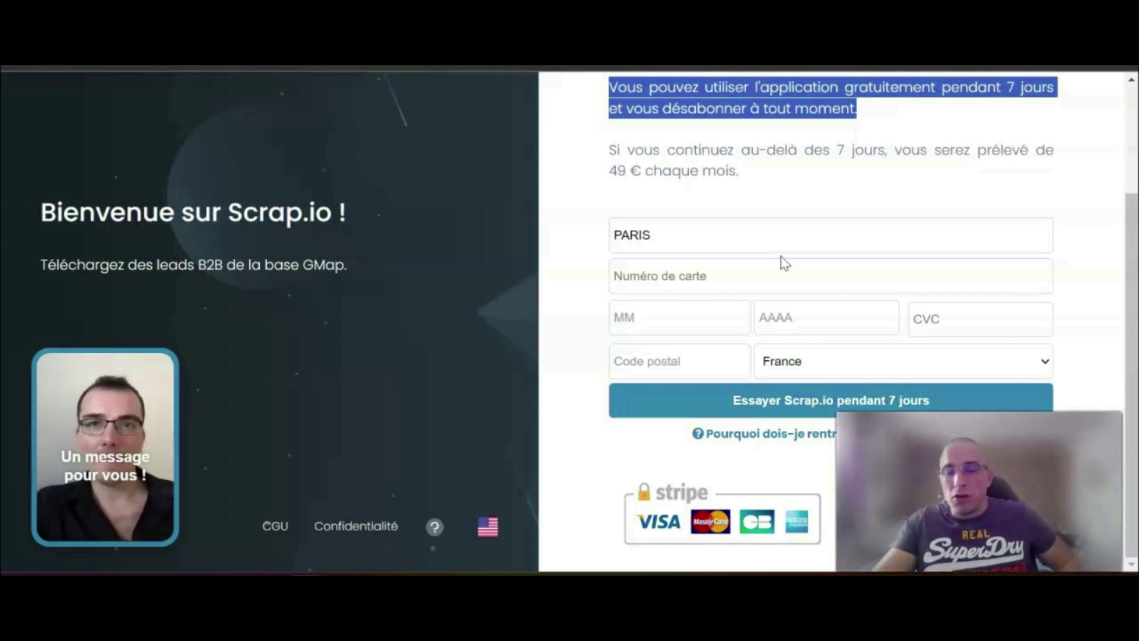
{"action": "left_click", "coordinate": [777, 270]}
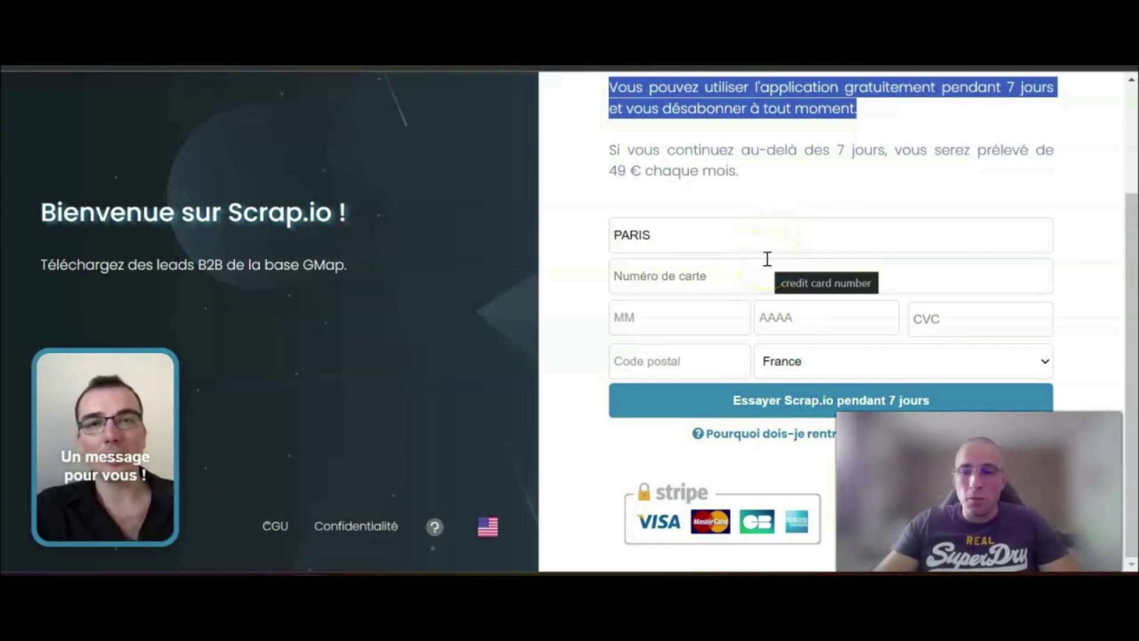
{"action": "scroll", "coordinate": [767, 259], "scroll_direction": "up", "scroll_amount": 1}
{"action": "scroll", "coordinate": [767, 258], "scroll_direction": "down", "scroll_amount": 1}
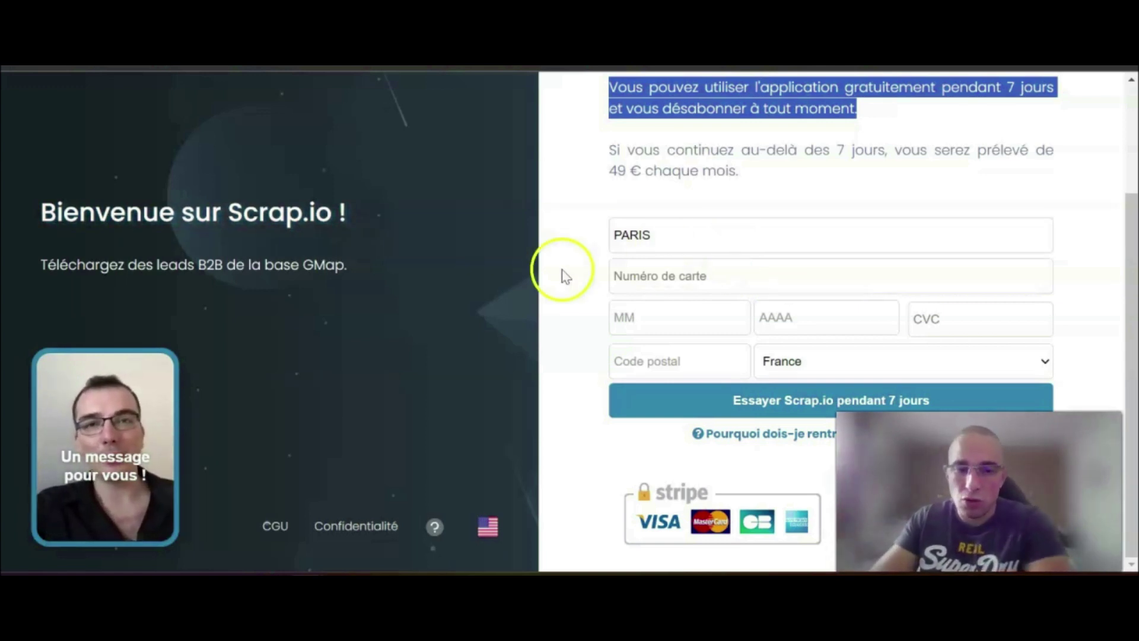
{"action": "left_click", "coordinate": [168, 472]}
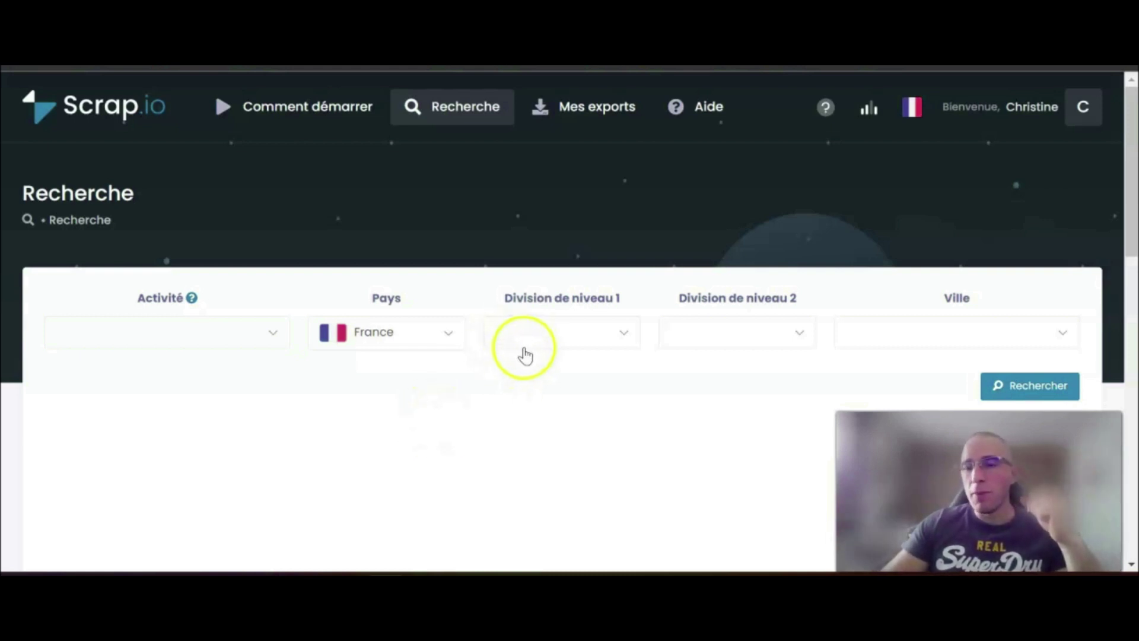
Open the Scrap.io account's subscriptions page and check the trial's search limit and export credits.
{"action": "left_click", "coordinate": [1085, 107]}
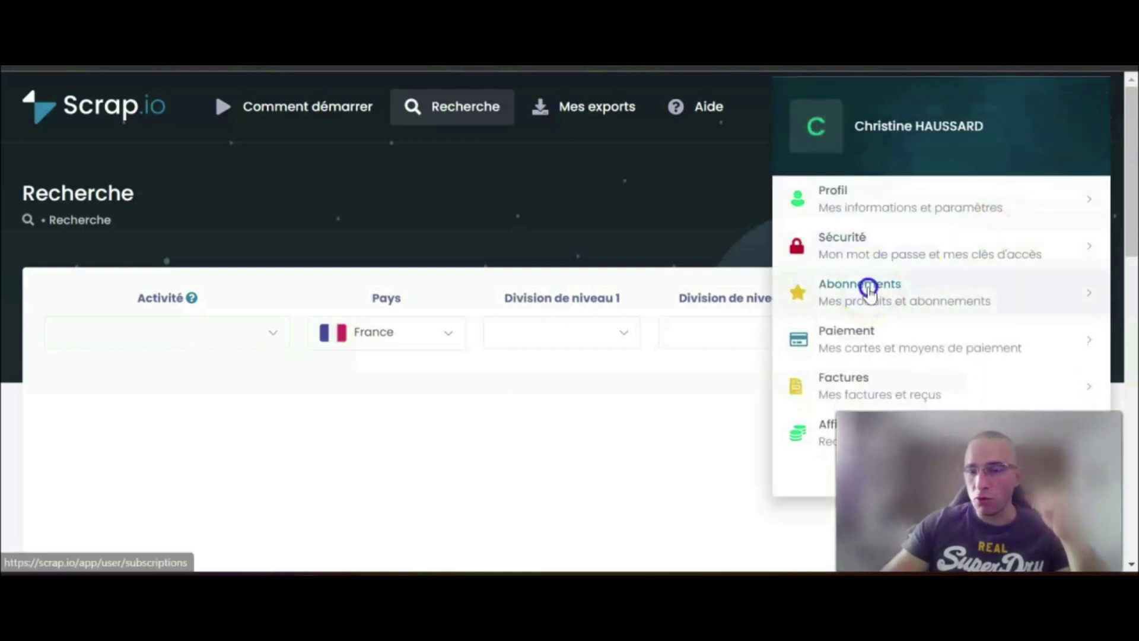
{"action": "left_click", "coordinate": [867, 287]}
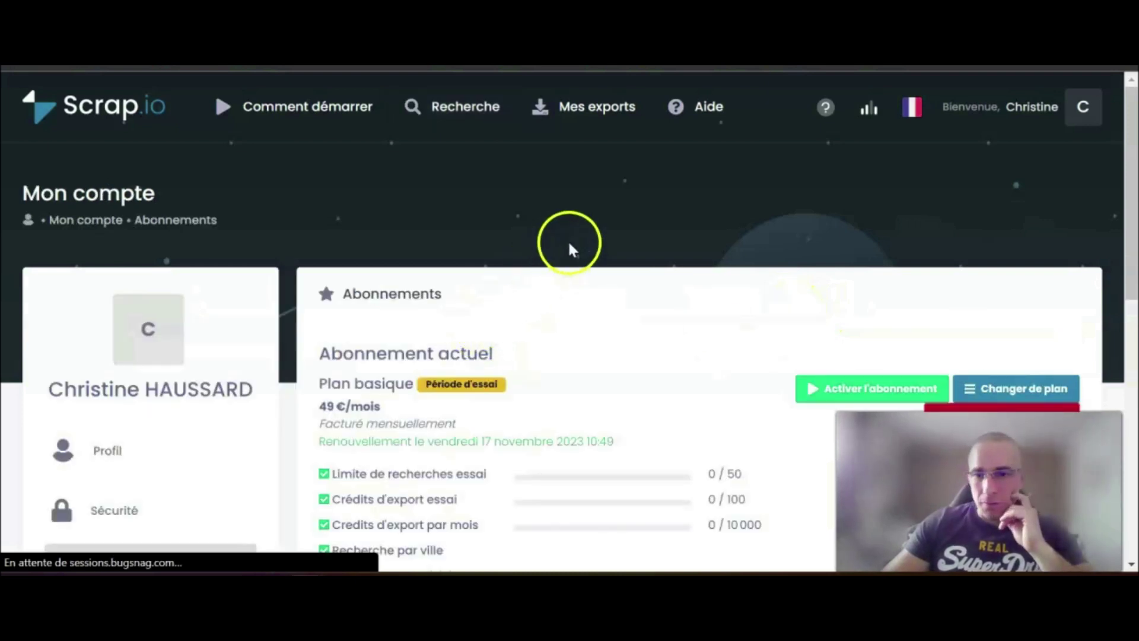
{"action": "scroll", "coordinate": [568, 246], "scroll_direction": "down", "scroll_amount": 3}
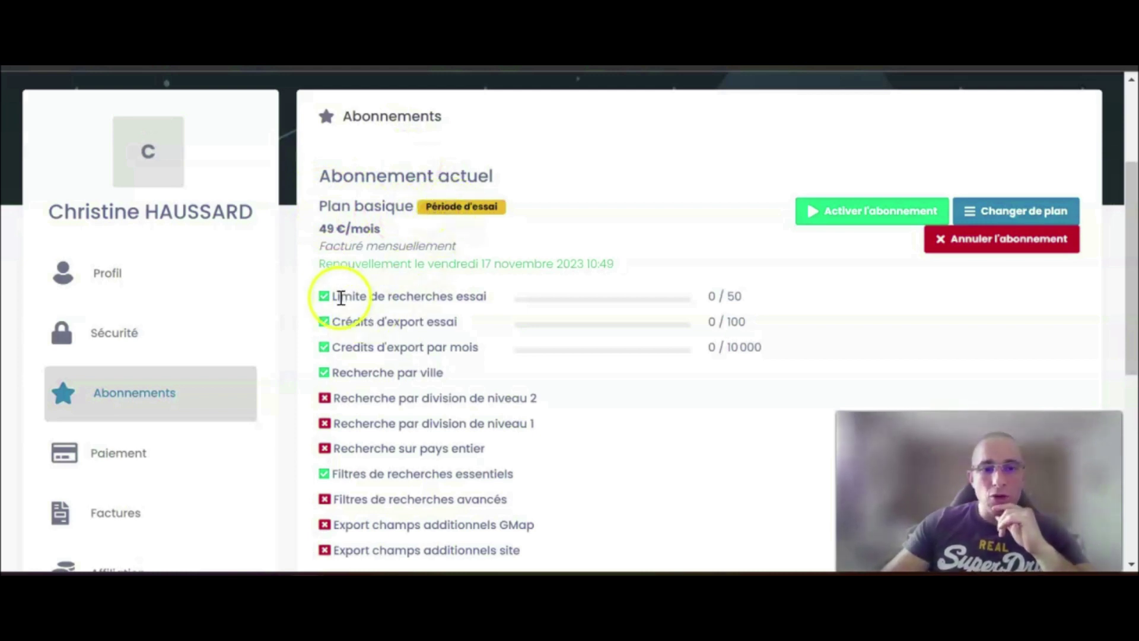
{"action": "left_click_drag", "start_coordinate": [750, 302], "coordinate": [707, 295]}
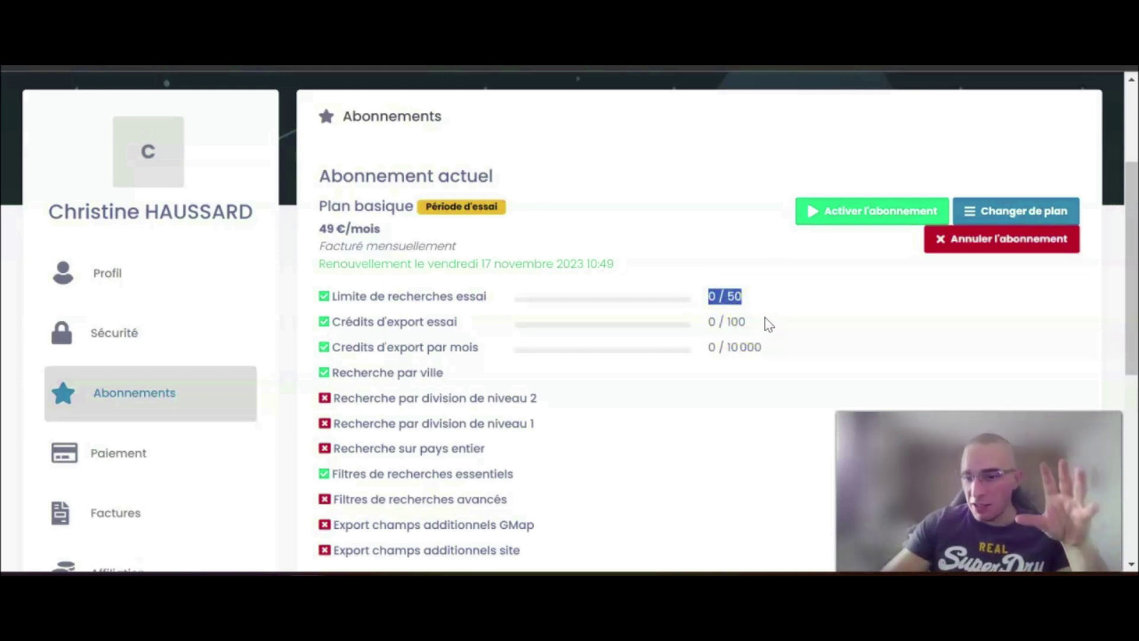
{"action": "left_click_drag", "start_coordinate": [760, 322], "coordinate": [708, 314]}
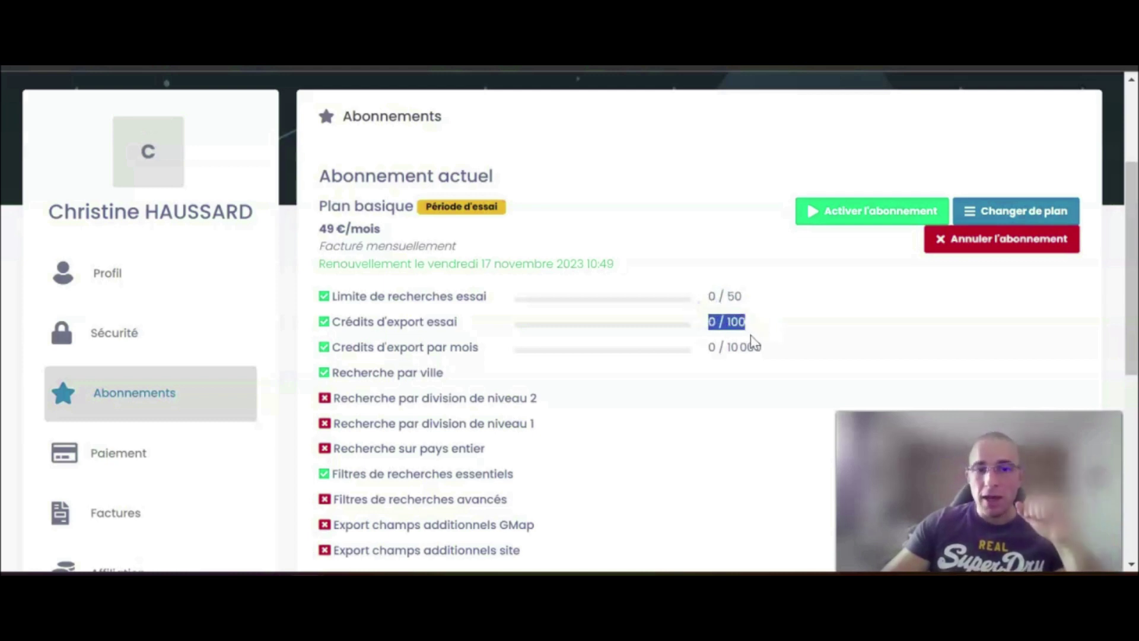
Review the basic plan's monthly export credits and the search options it includes, such as search by city.
{"action": "left_click_drag", "start_coordinate": [784, 358], "coordinate": [707, 346]}
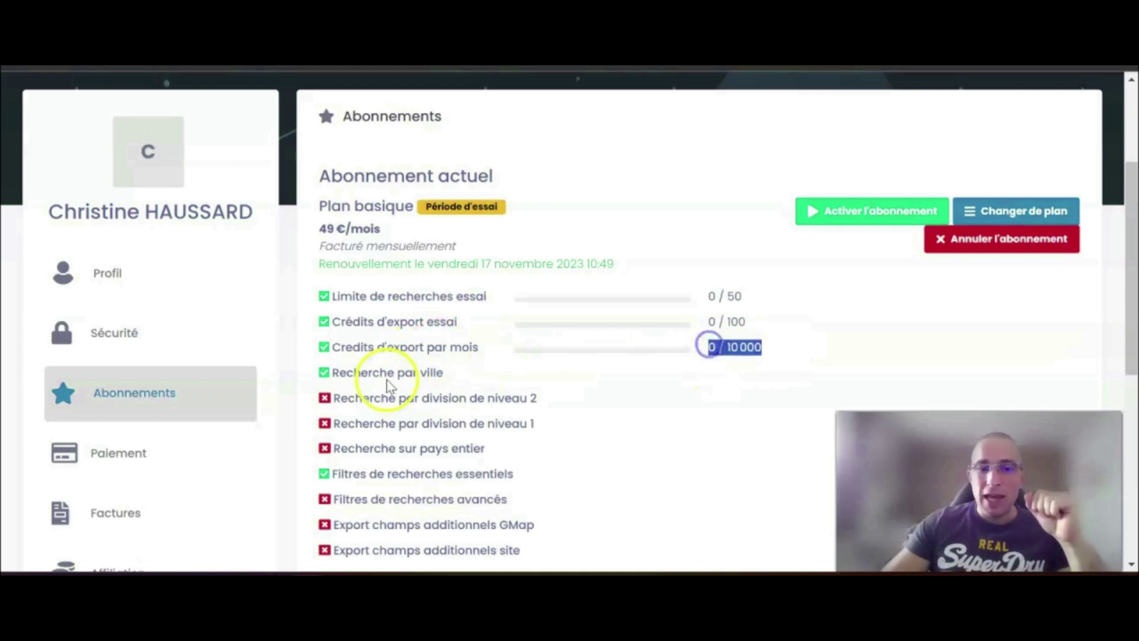
{"action": "left_click", "coordinate": [445, 372]}
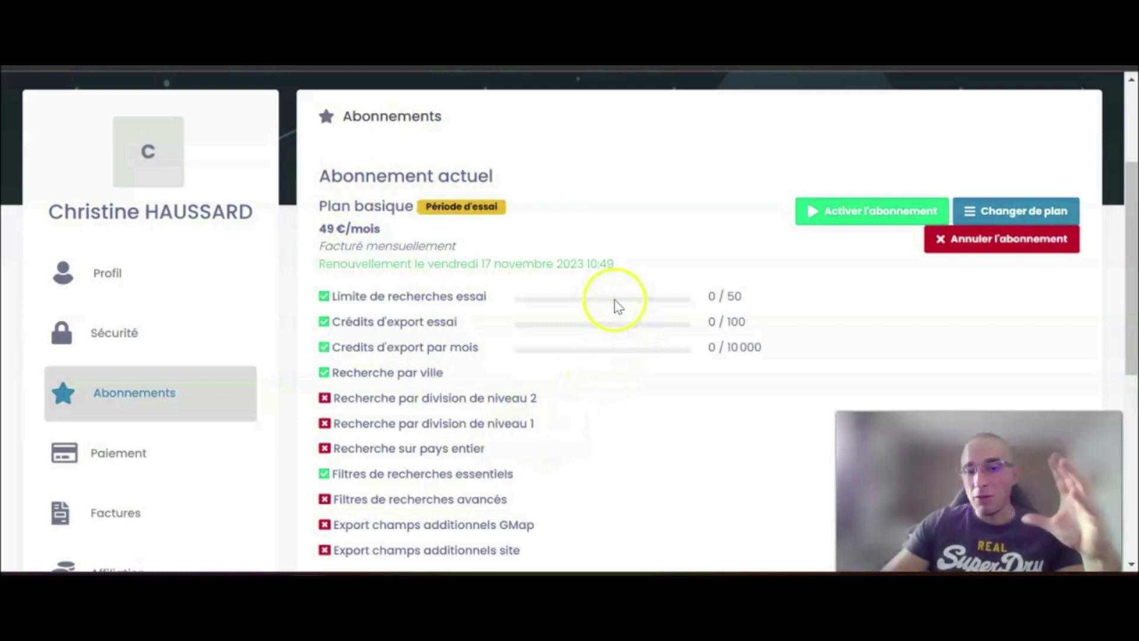
{"action": "scroll", "coordinate": [617, 303], "scroll_direction": "down", "scroll_amount": 3}
{"action": "scroll", "coordinate": [617, 301], "scroll_direction": "up", "scroll_amount": 2}
{"action": "scroll", "coordinate": [617, 302], "scroll_direction": "up", "scroll_amount": 2}
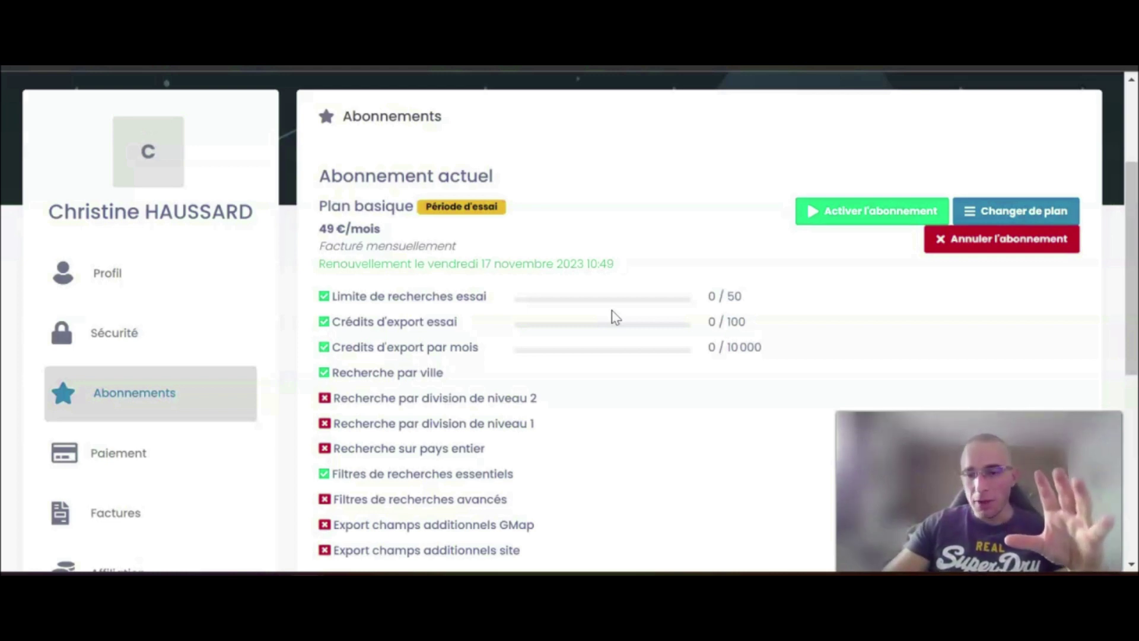
Cancel the basic plan subscription during the trial period and check its cancellation date and remaining features.
{"action": "left_click", "coordinate": [973, 248]}
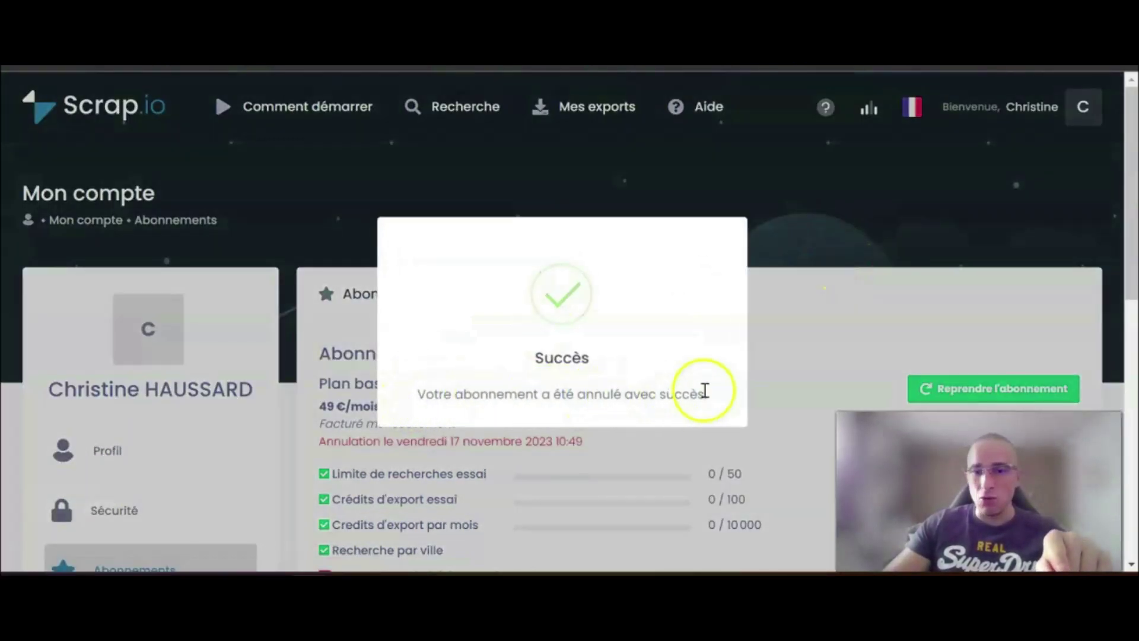
{"action": "left_click", "coordinate": [838, 351]}
{"action": "scroll", "coordinate": [834, 345], "scroll_direction": "down", "scroll_amount": 3}
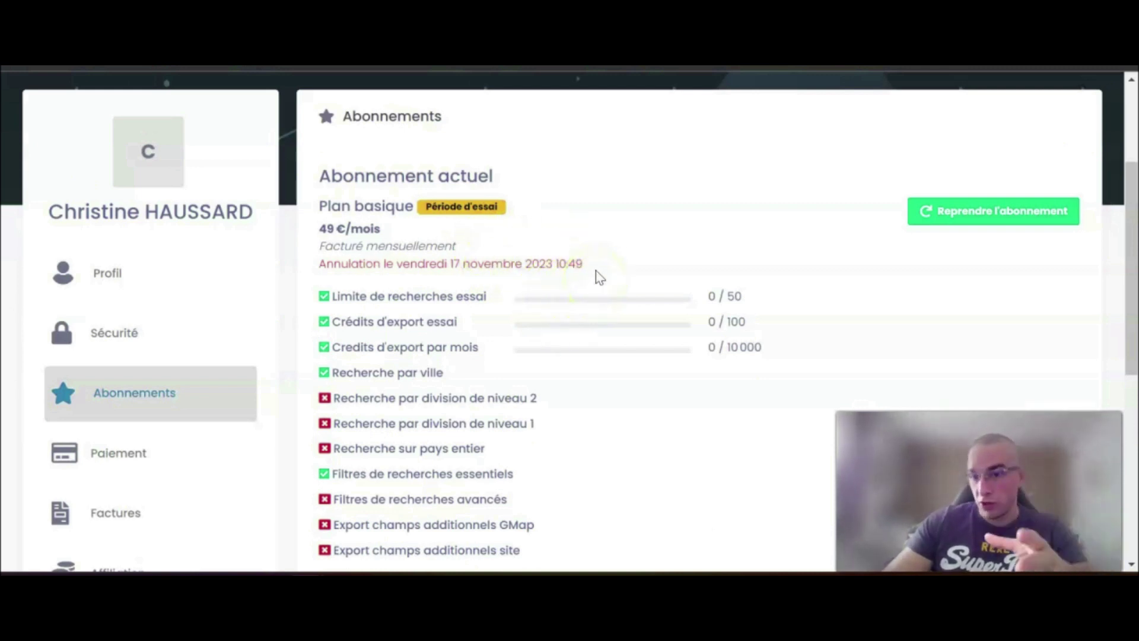
{"action": "scroll", "coordinate": [605, 288], "scroll_direction": "down", "scroll_amount": 3}
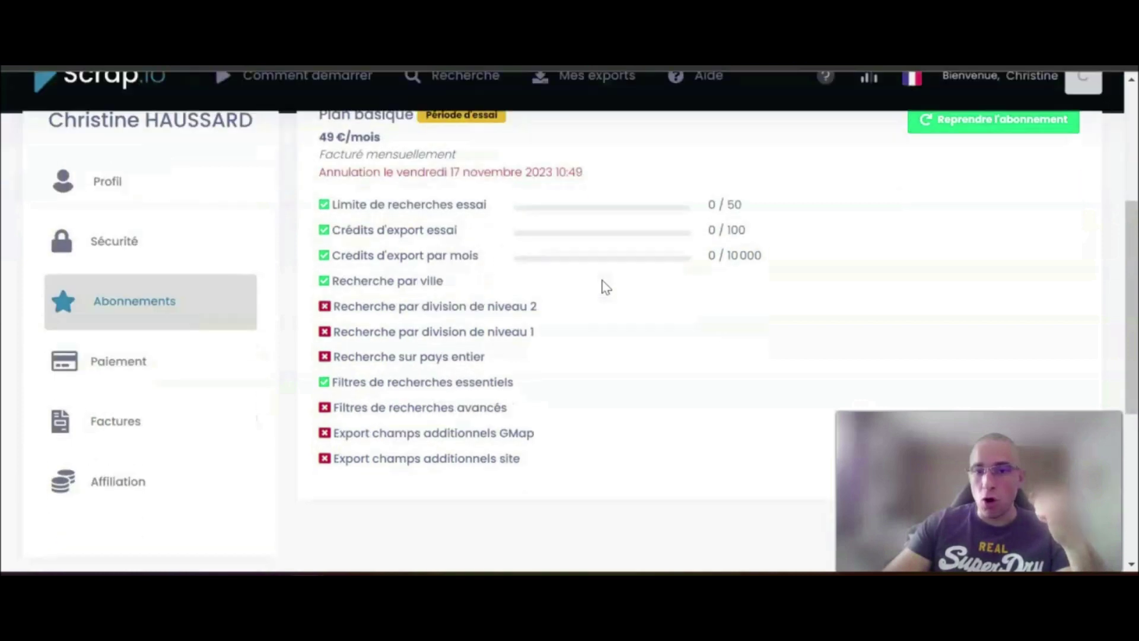
{"action": "scroll", "coordinate": [605, 287], "scroll_direction": "up", "scroll_amount": 5}
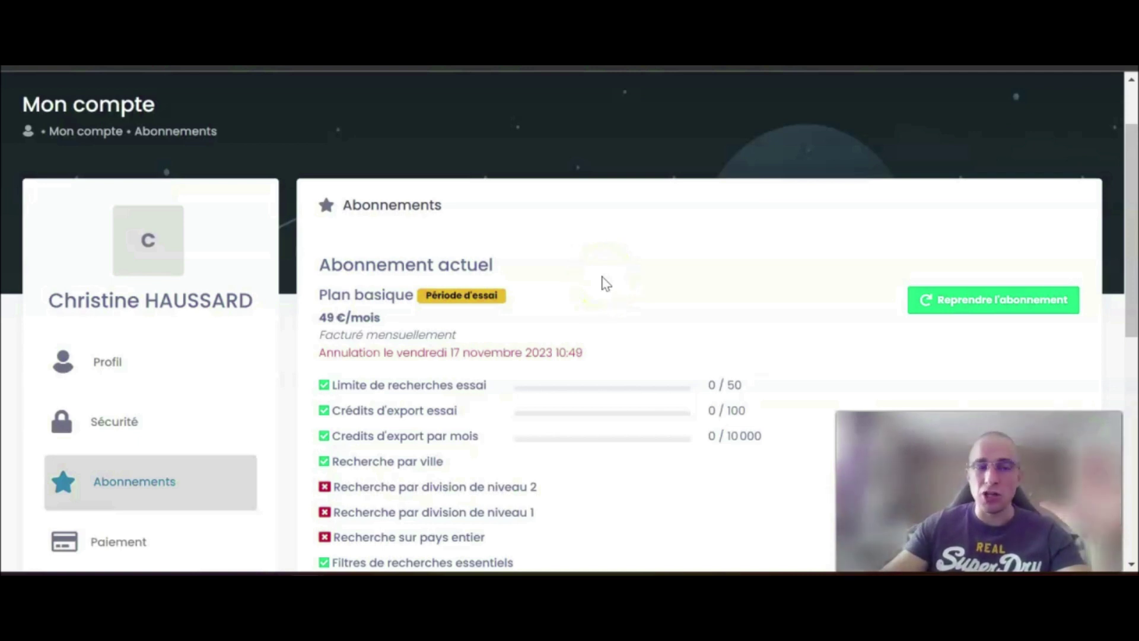
{"action": "scroll", "coordinate": [603, 282], "scroll_direction": "up", "scroll_amount": 2}
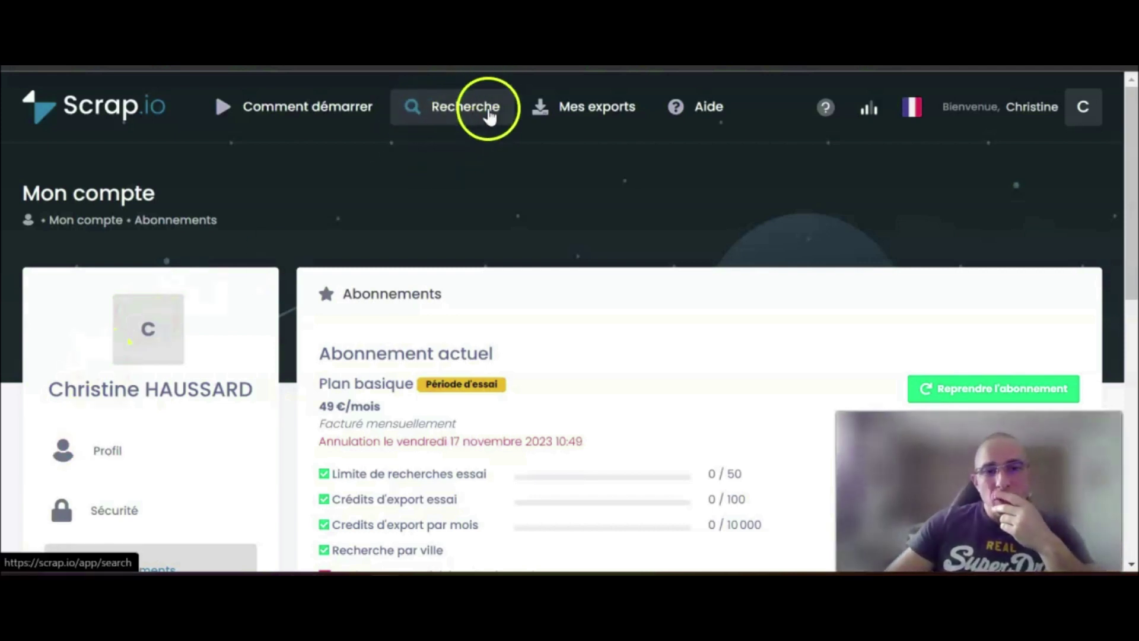
Open the business search page and set the activity to Plombier.
{"action": "left_click", "coordinate": [460, 114]}
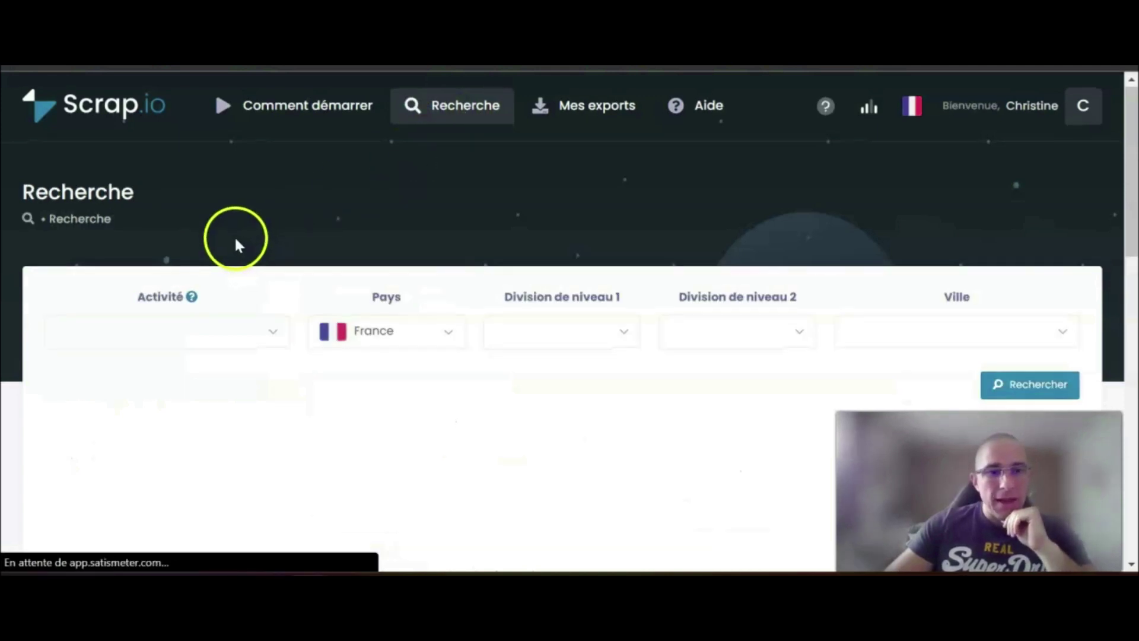
{"action": "scroll", "coordinate": [236, 241], "scroll_direction": "down", "scroll_amount": 2}
{"action": "left_click_drag", "start_coordinate": [137, 217], "coordinate": [190, 243]}
{"action": "left_click", "coordinate": [190, 244]}
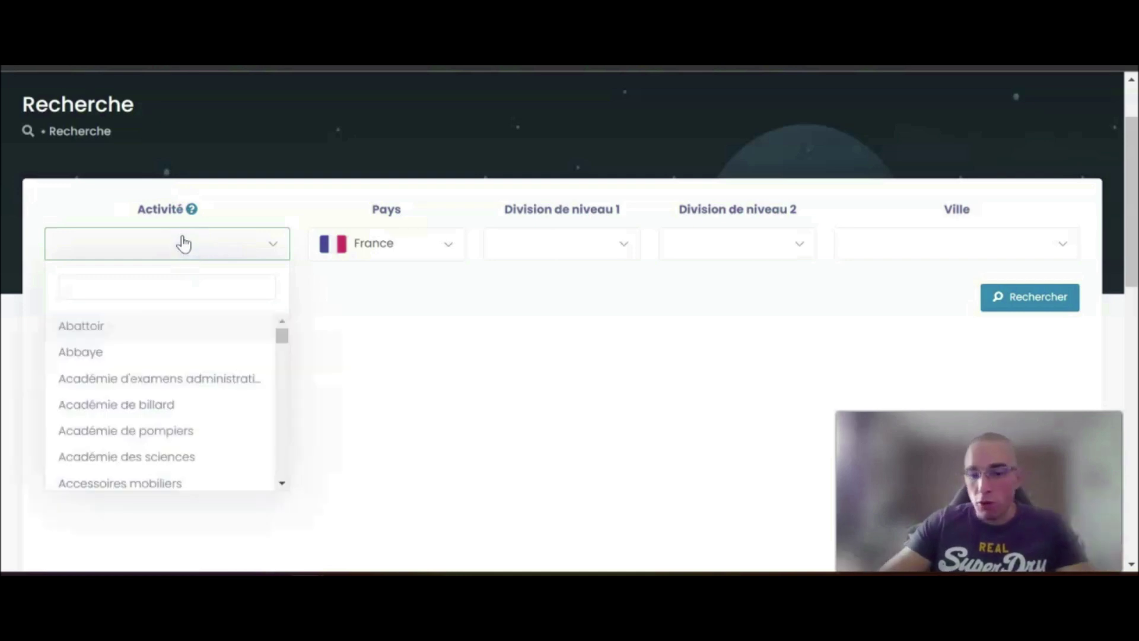
{"action": "type", "text": "pLOMBIER"}
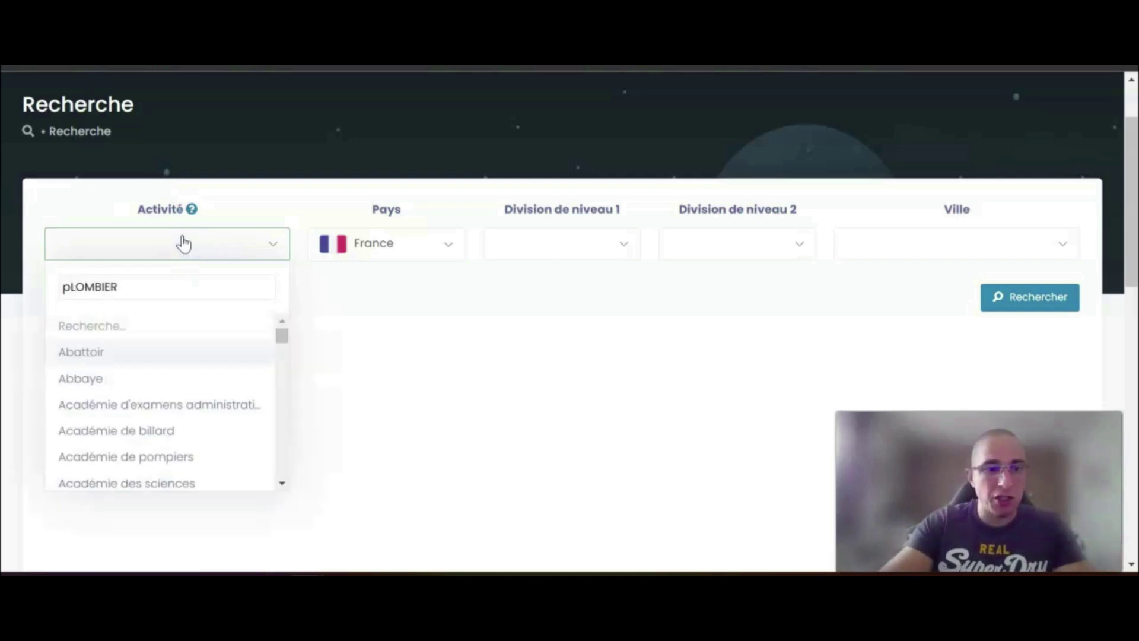
{"action": "type", "text": "Pro"}
{"action": "key", "text": "BackSpace"}
{"action": "key", "text": "BackSpace"}
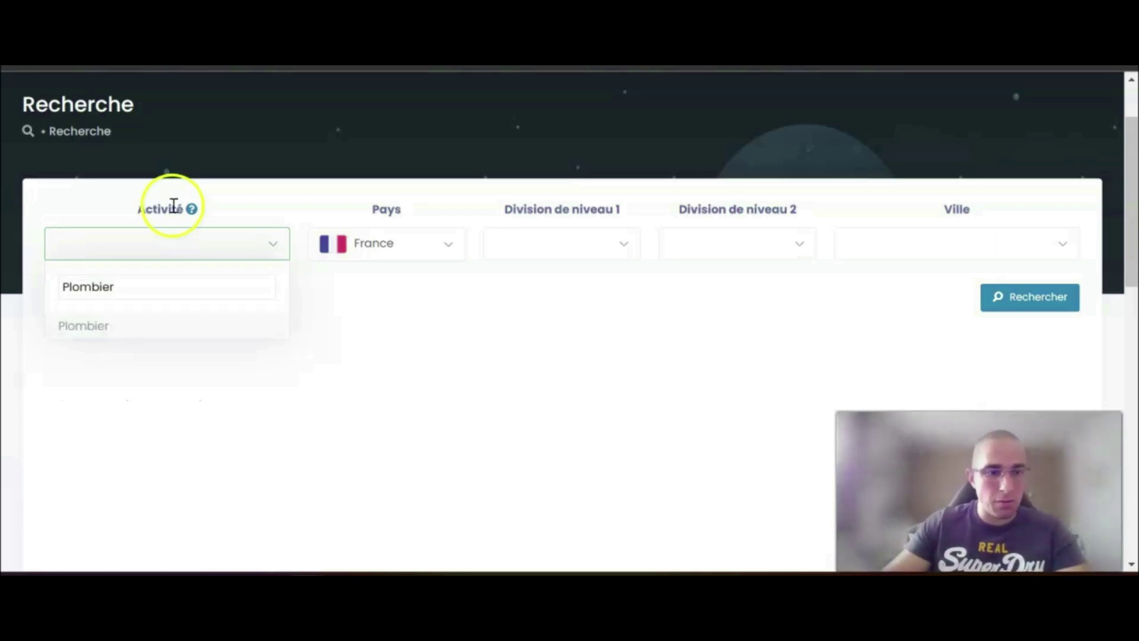
{"action": "left_click", "coordinate": [80, 326]}
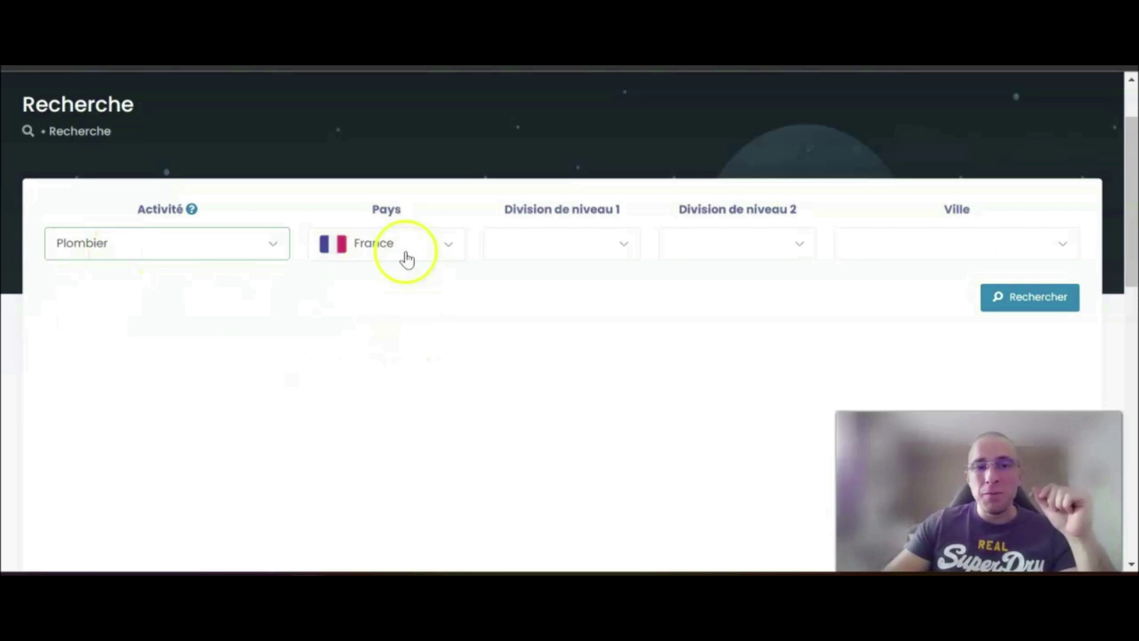
Look through the countries available for the search, keeping France selected.
{"action": "left_click", "coordinate": [401, 252]}
{"action": "scroll", "coordinate": [419, 386], "scroll_direction": "down", "scroll_amount": 5}
{"action": "scroll", "coordinate": [418, 413], "scroll_direction": "up", "scroll_amount": 4}
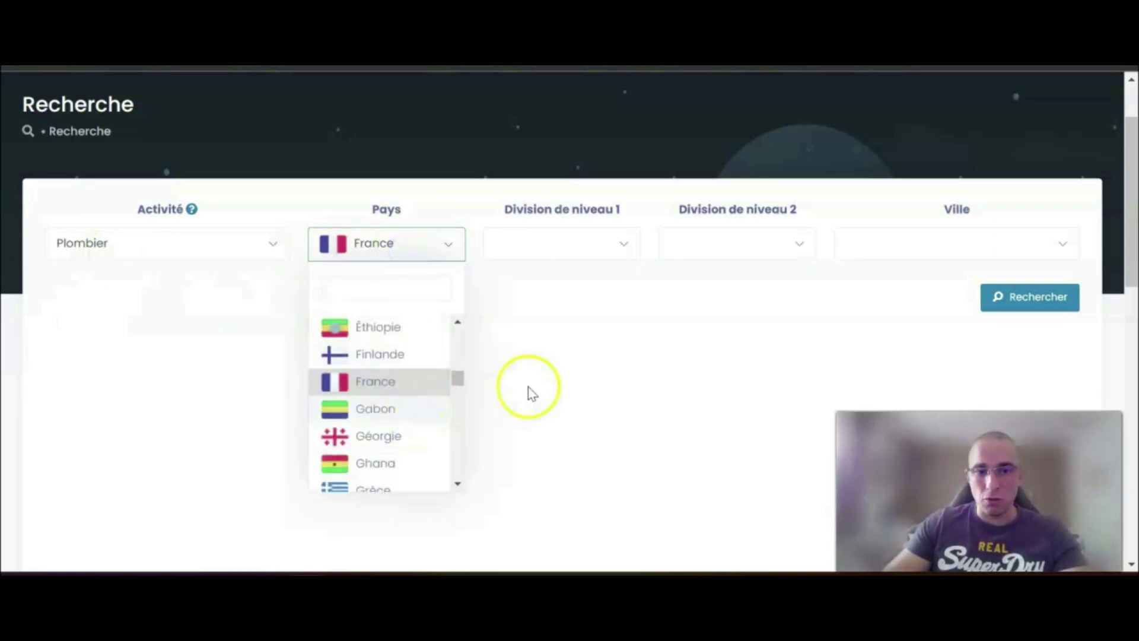
{"action": "left_click", "coordinate": [527, 388]}
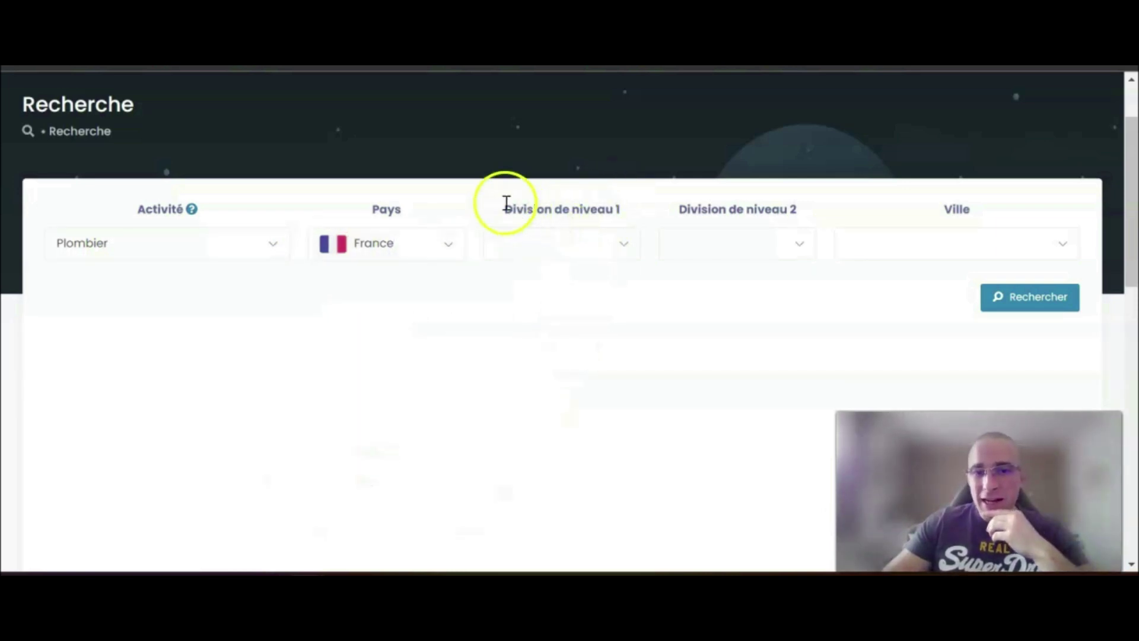
{"action": "left_click_drag", "start_coordinate": [505, 208], "coordinate": [657, 209]}
{"action": "left_click", "coordinate": [636, 323]}
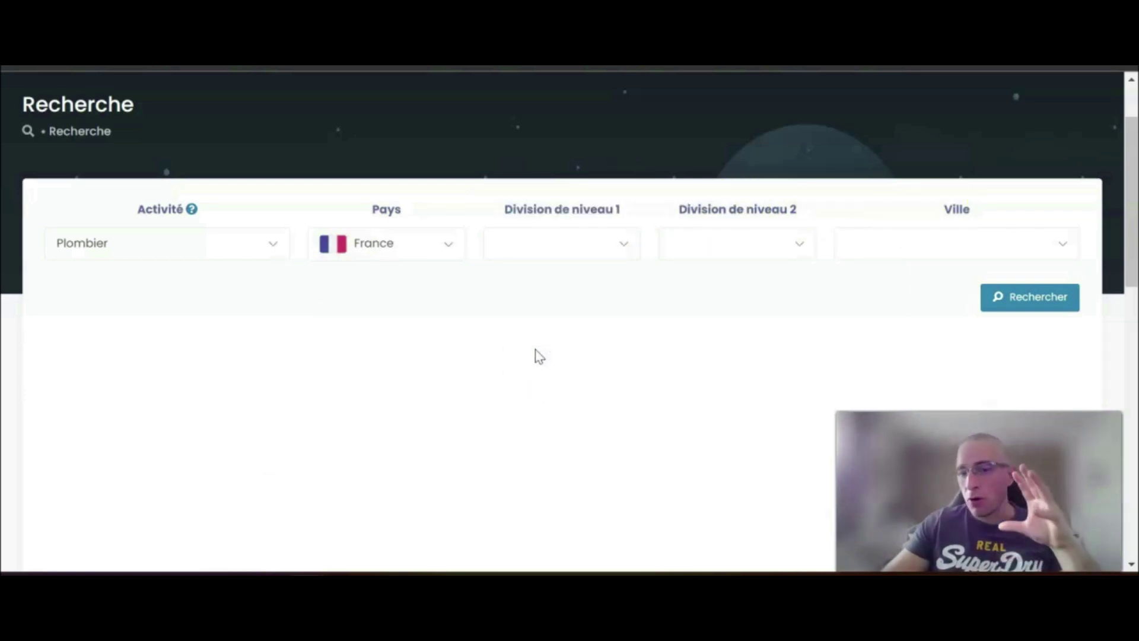
Examine the city, level 1 division and level 2 division choices for France without selecting any.
{"action": "left_click", "coordinate": [971, 249]}
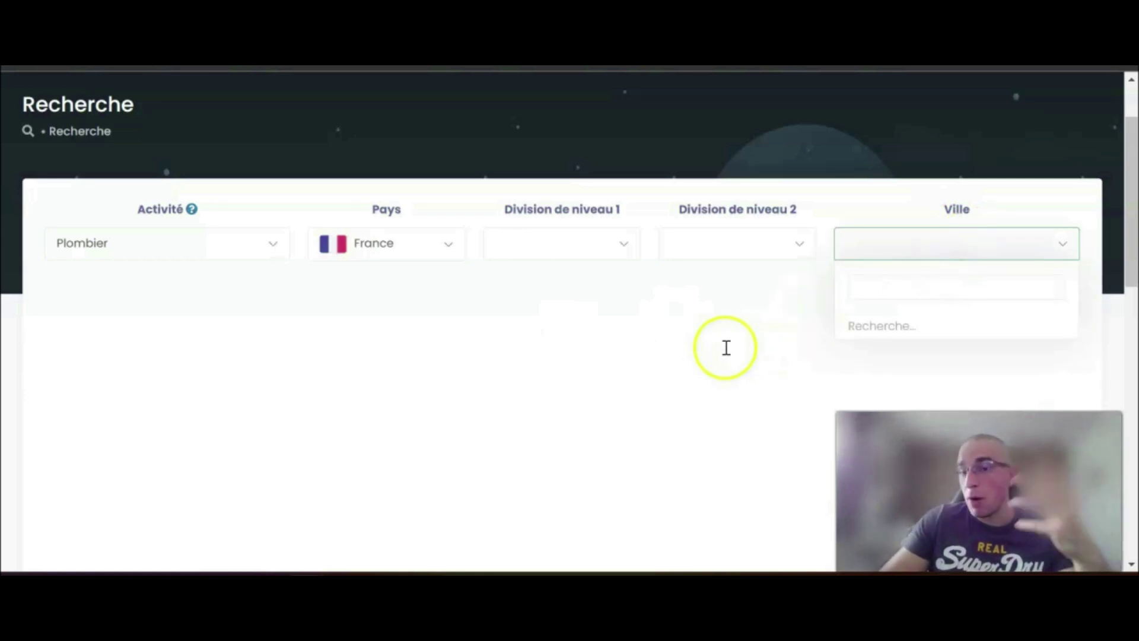
{"action": "left_click", "coordinate": [721, 341]}
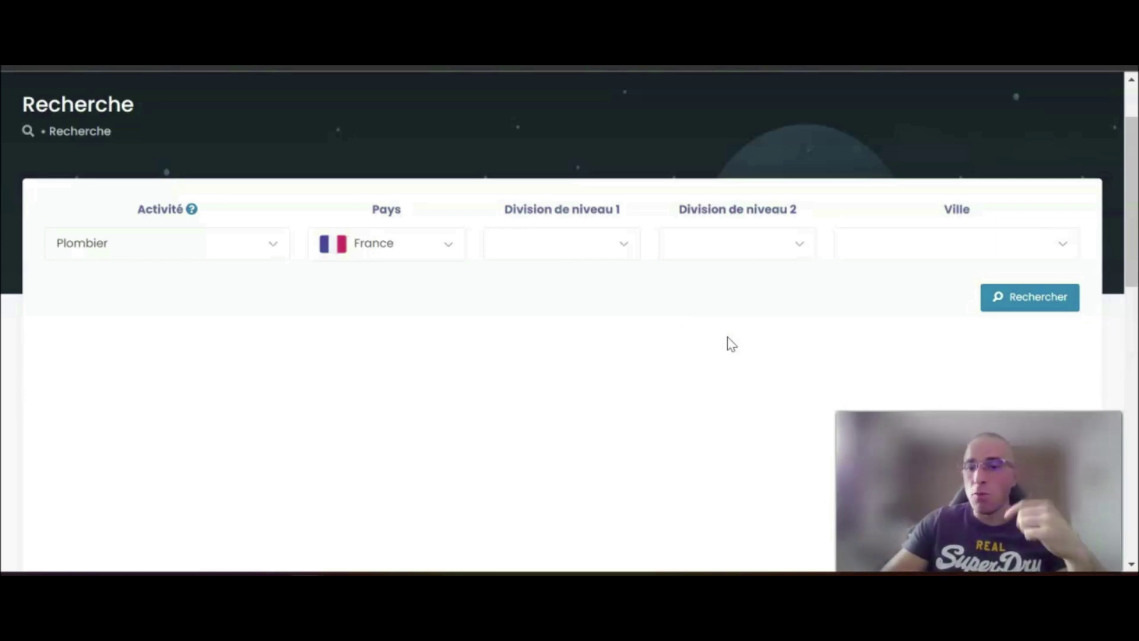
{"action": "left_click", "coordinate": [612, 244]}
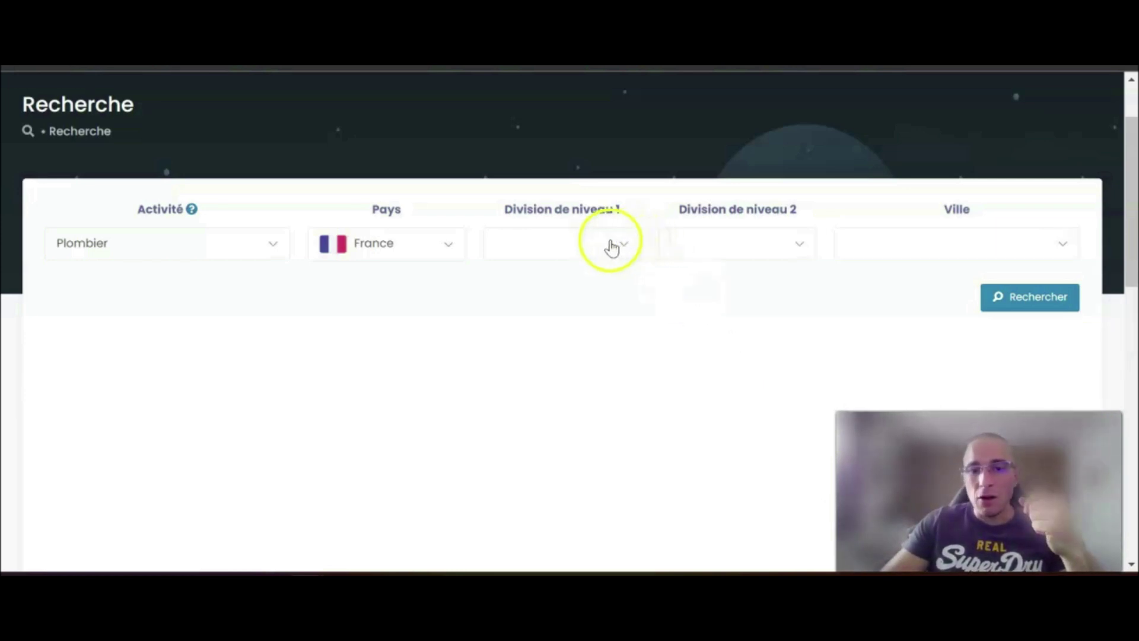
{"action": "left_click", "coordinate": [741, 252]}
{"action": "left_click", "coordinate": [597, 249]}
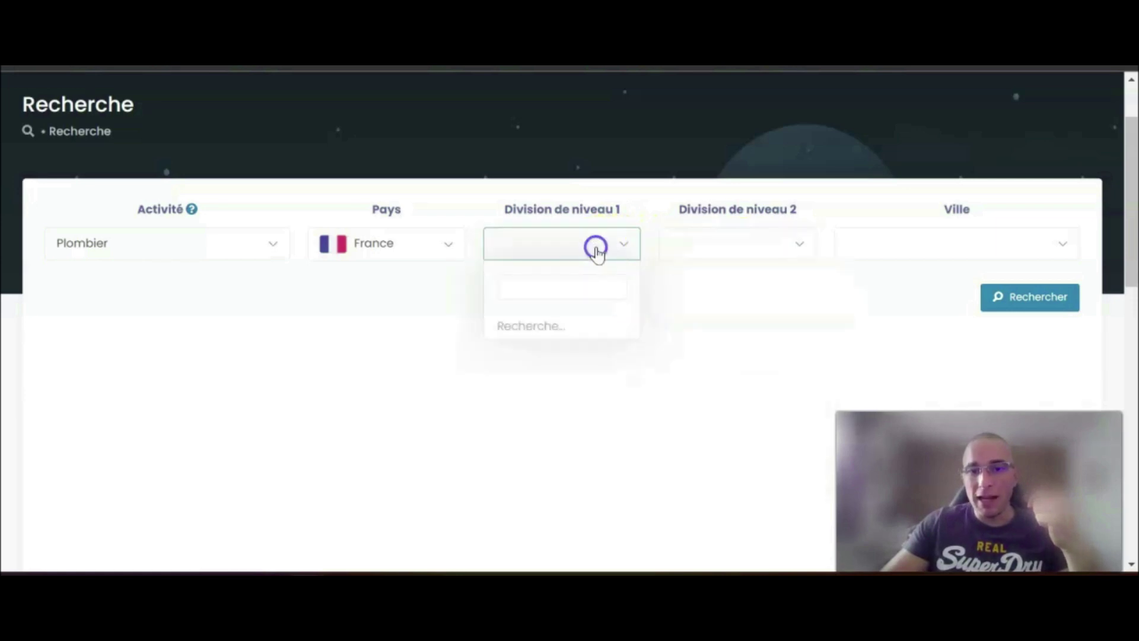
{"action": "left_click", "coordinate": [731, 254]}
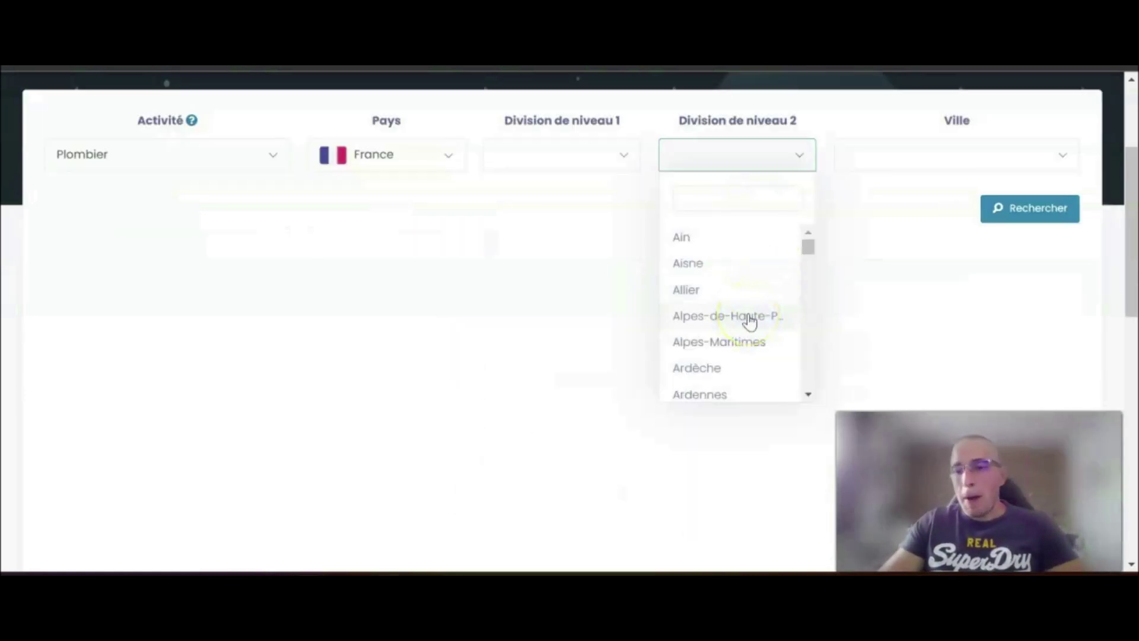
{"action": "left_click", "coordinate": [624, 158]}
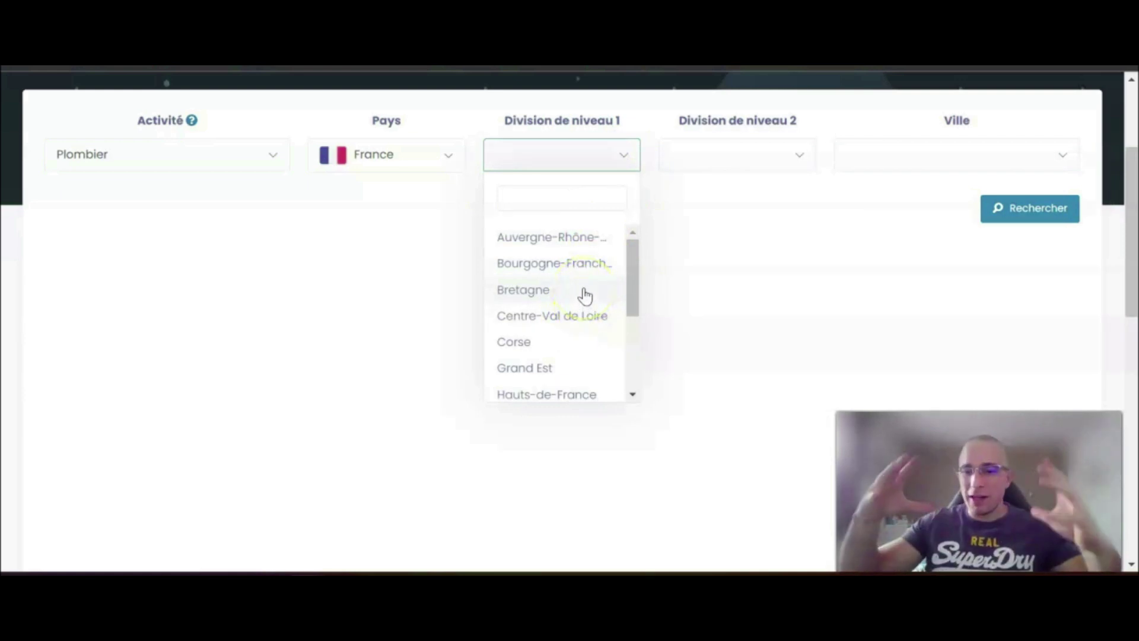
{"action": "left_click", "coordinate": [710, 280]}
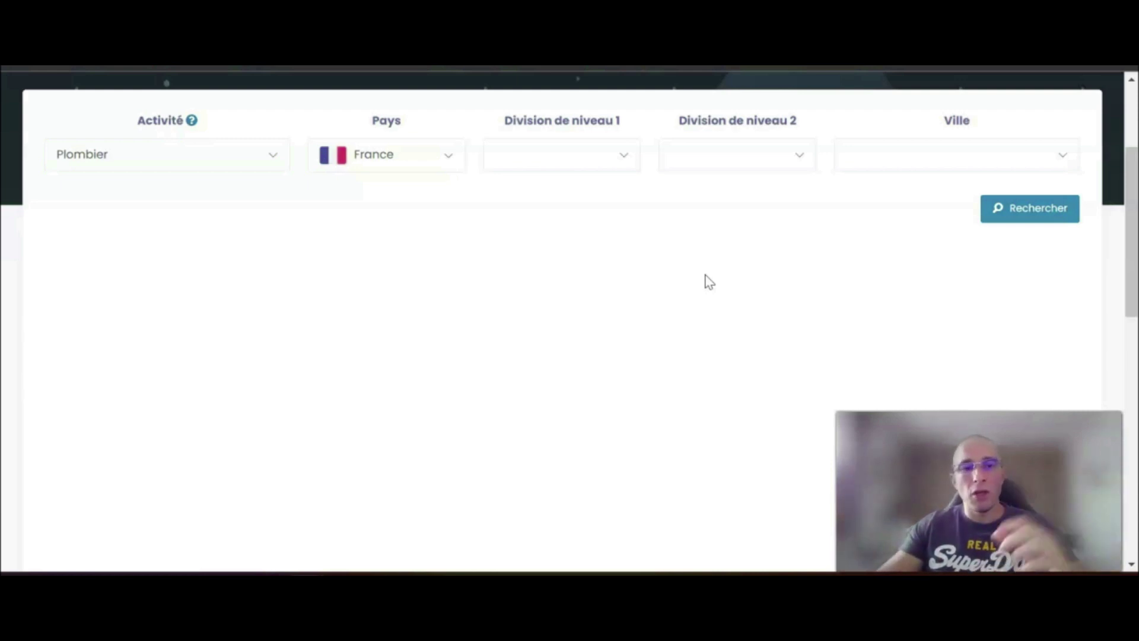
Set the city to Versailles and run the search for plumbers in France.
{"action": "scroll", "coordinate": [706, 275], "scroll_direction": "up", "scroll_amount": 3}
{"action": "scroll", "coordinate": [706, 275], "scroll_direction": "down", "scroll_amount": 1}
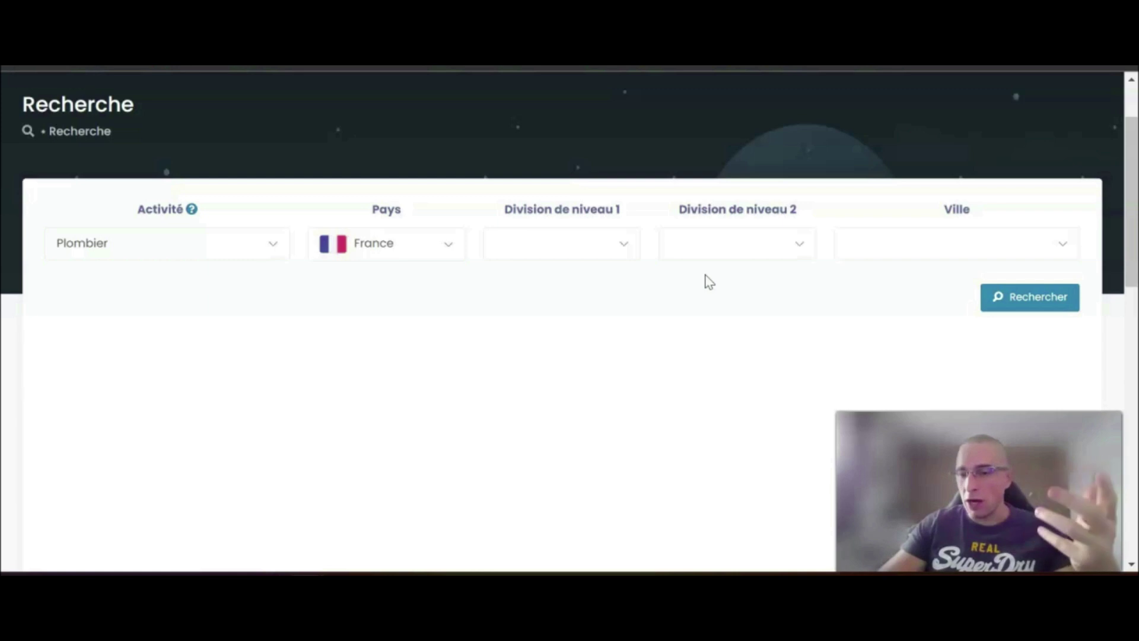
{"action": "left_click", "coordinate": [930, 246]}
{"action": "left_click", "coordinate": [912, 279]}
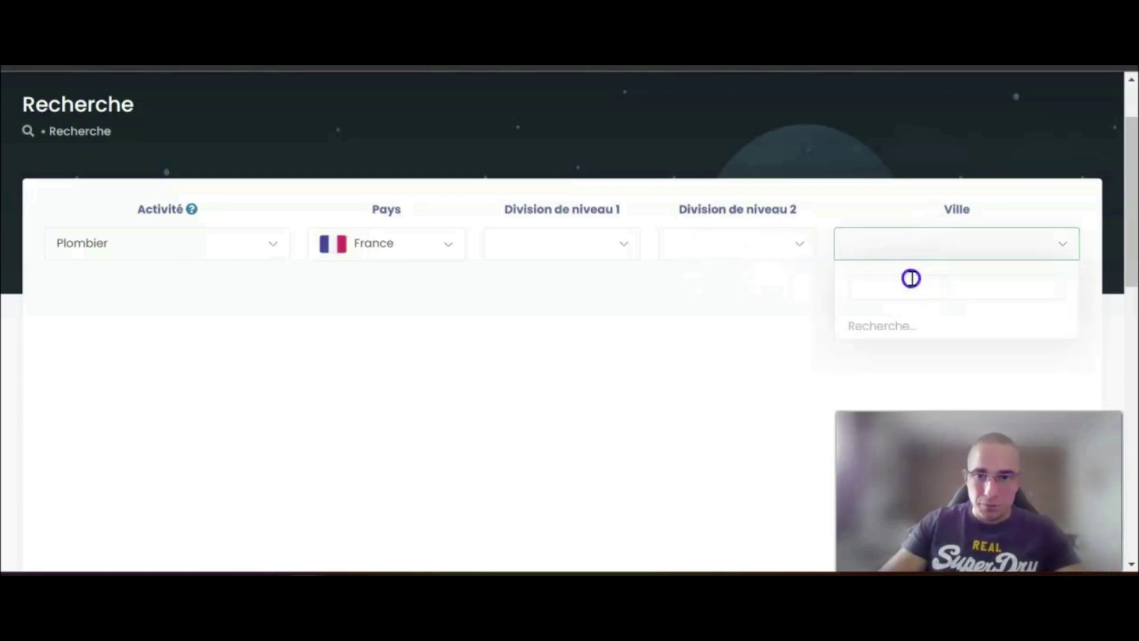
{"action": "type", "text": "Versailles"}
{"action": "left_click", "coordinate": [904, 278]}
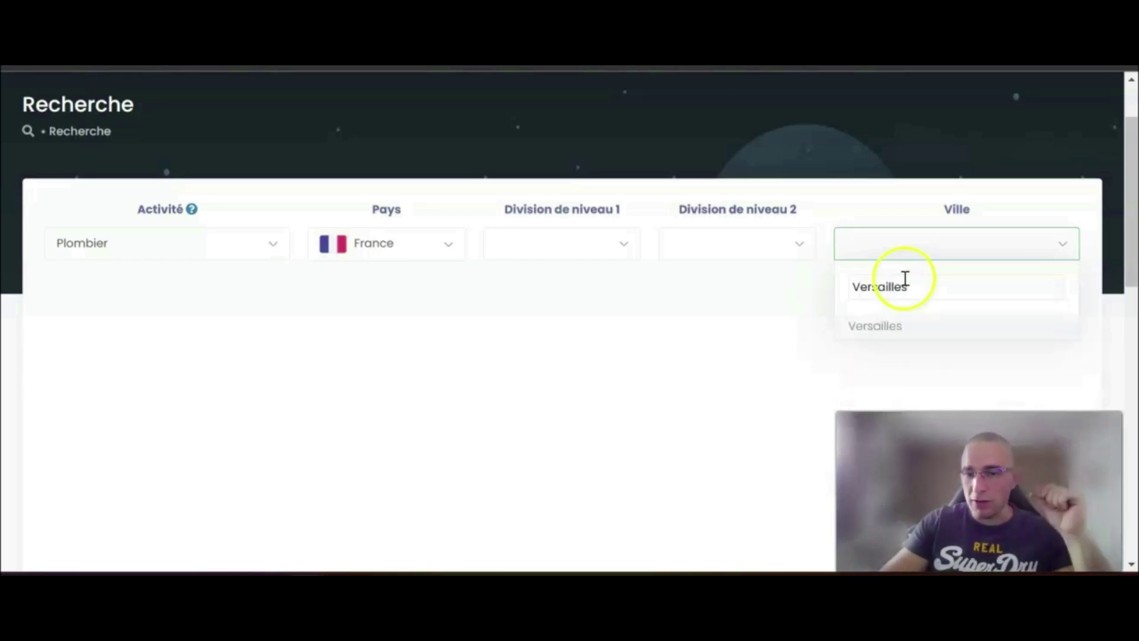
{"action": "left_click", "coordinate": [897, 328]}
{"action": "left_click", "coordinate": [1029, 319]}
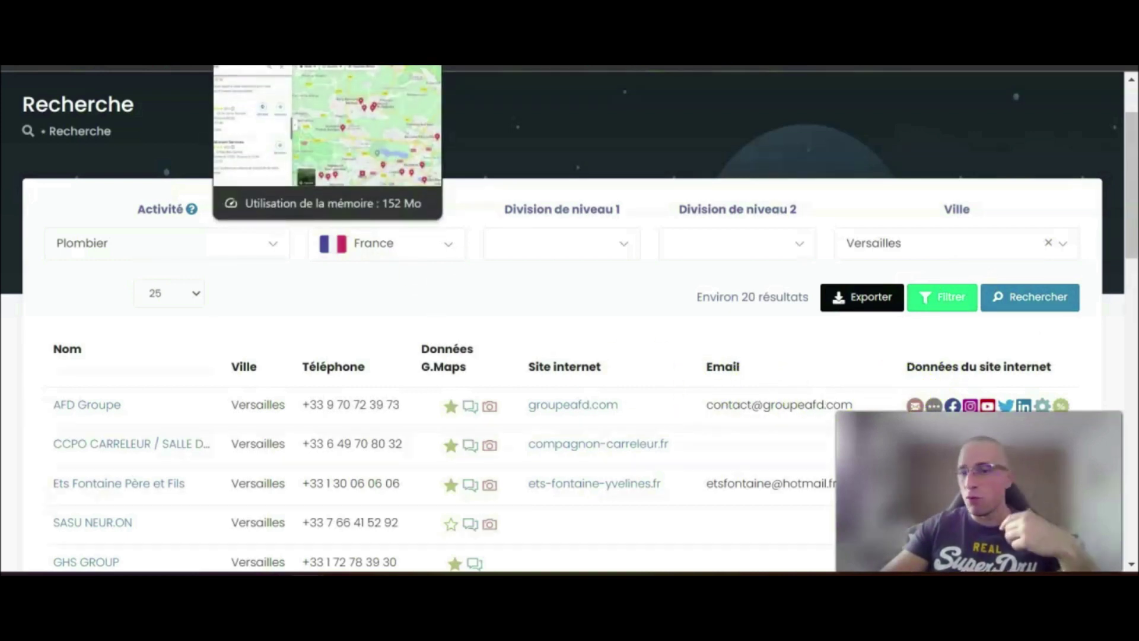
Examine the Versailles plumber results, including their phone, website and email columns and the result count.
{"action": "scroll", "coordinate": [656, 300], "scroll_direction": "down", "scroll_amount": 3}
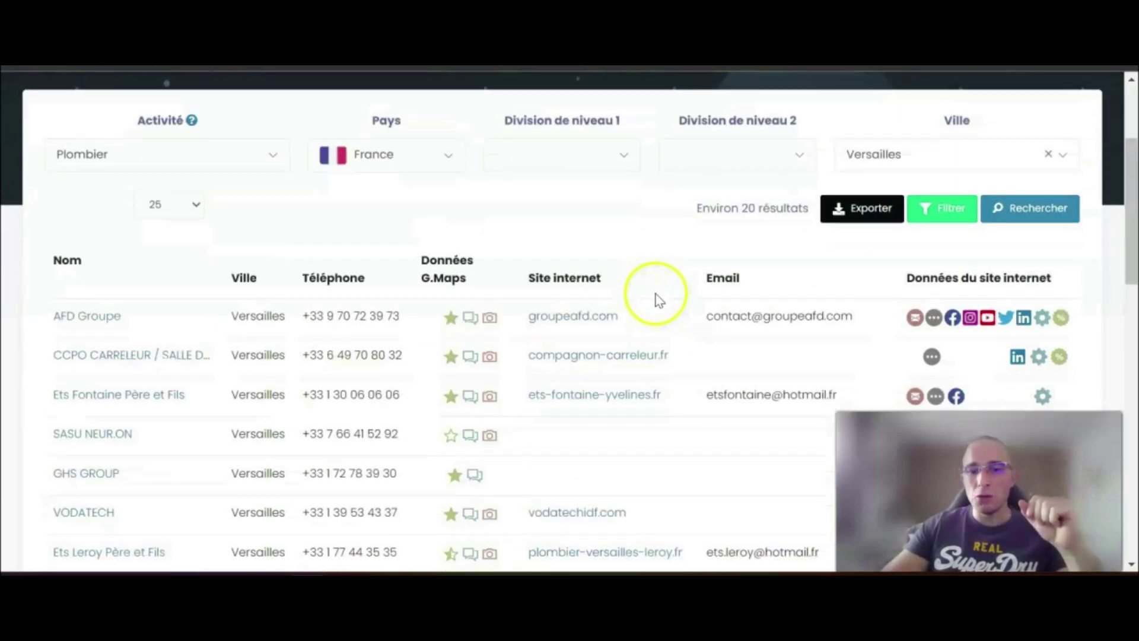
{"action": "scroll", "coordinate": [657, 300], "scroll_direction": "down", "scroll_amount": 10}
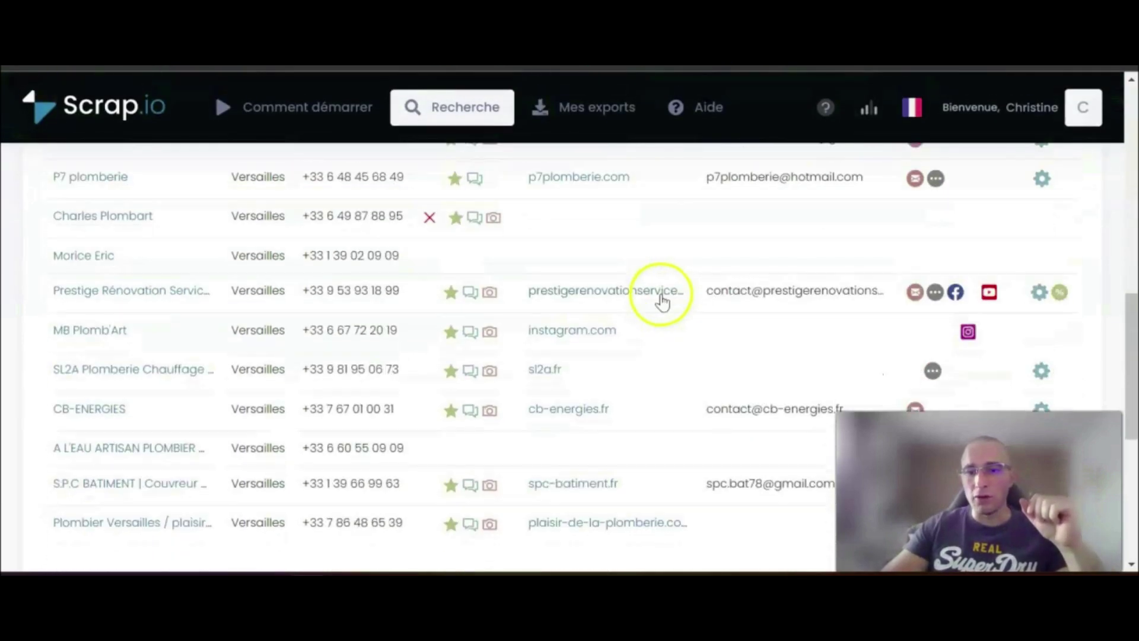
{"action": "scroll", "coordinate": [665, 303], "scroll_direction": "down", "scroll_amount": 1}
{"action": "scroll", "coordinate": [656, 350], "scroll_direction": "up", "scroll_amount": 9}
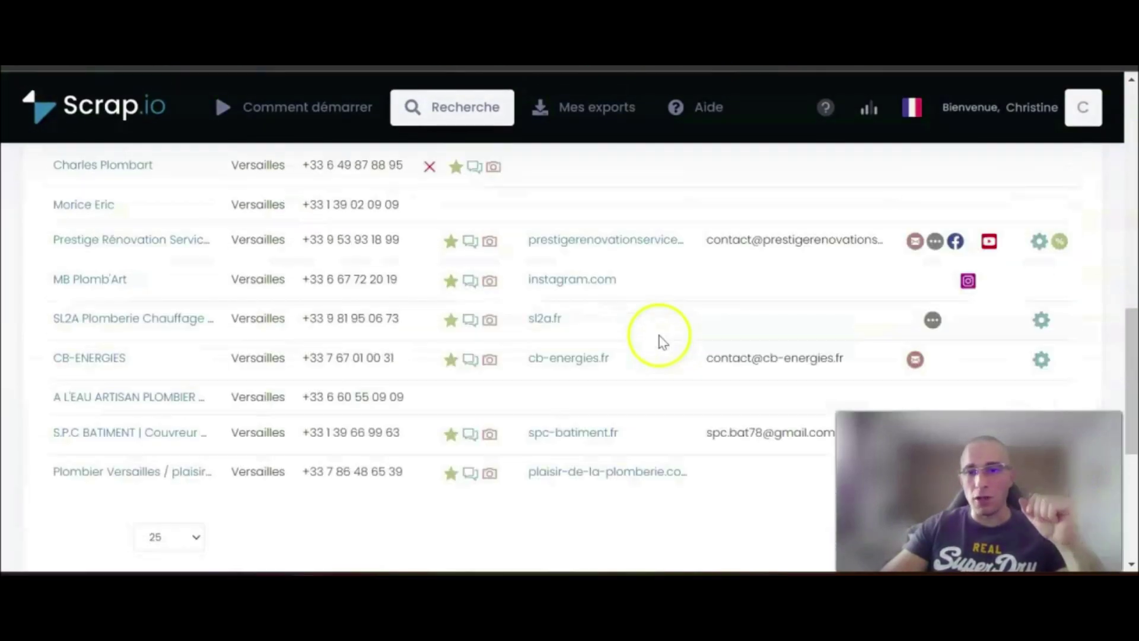
{"action": "scroll", "coordinate": [659, 336], "scroll_direction": "up", "scroll_amount": 5}
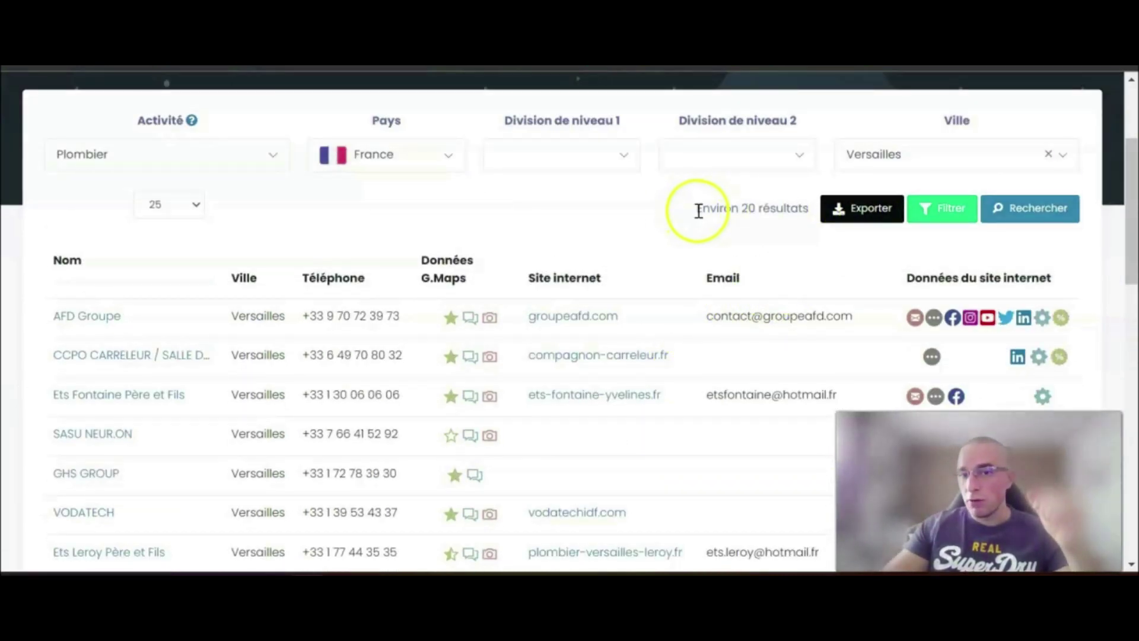
{"action": "left_click_drag", "start_coordinate": [697, 210], "coordinate": [802, 205]}
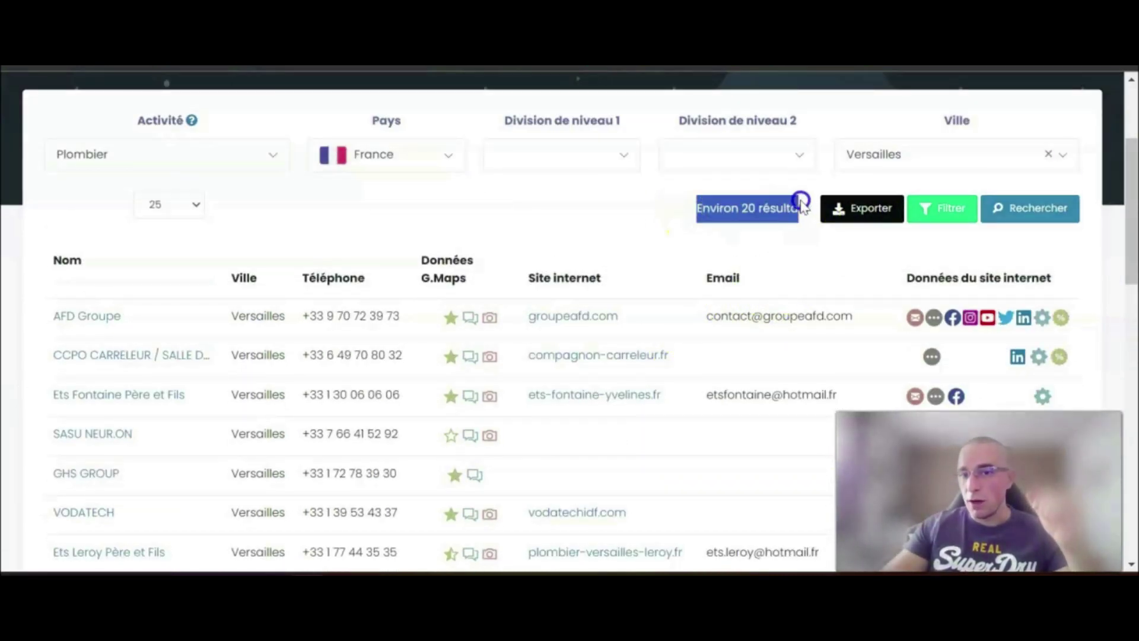
{"action": "left_click", "coordinate": [807, 234]}
{"action": "left_click_drag", "start_coordinate": [701, 209], "coordinate": [809, 202]}
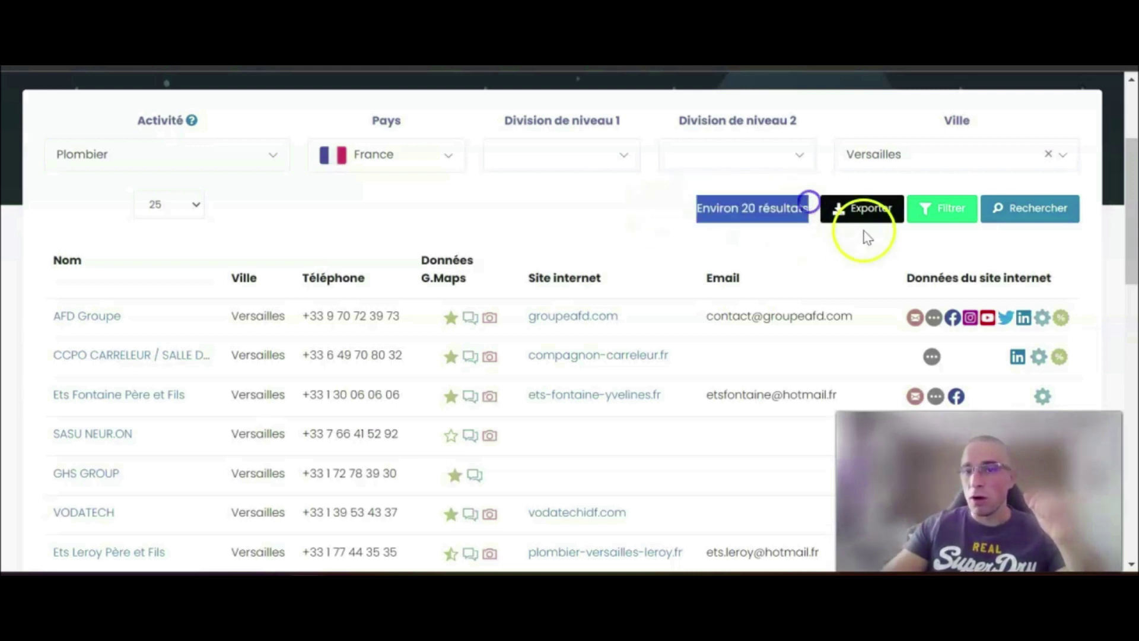
Start an export of the Versailles plumber results and name it "Export Plombier".
{"action": "left_click", "coordinate": [870, 213]}
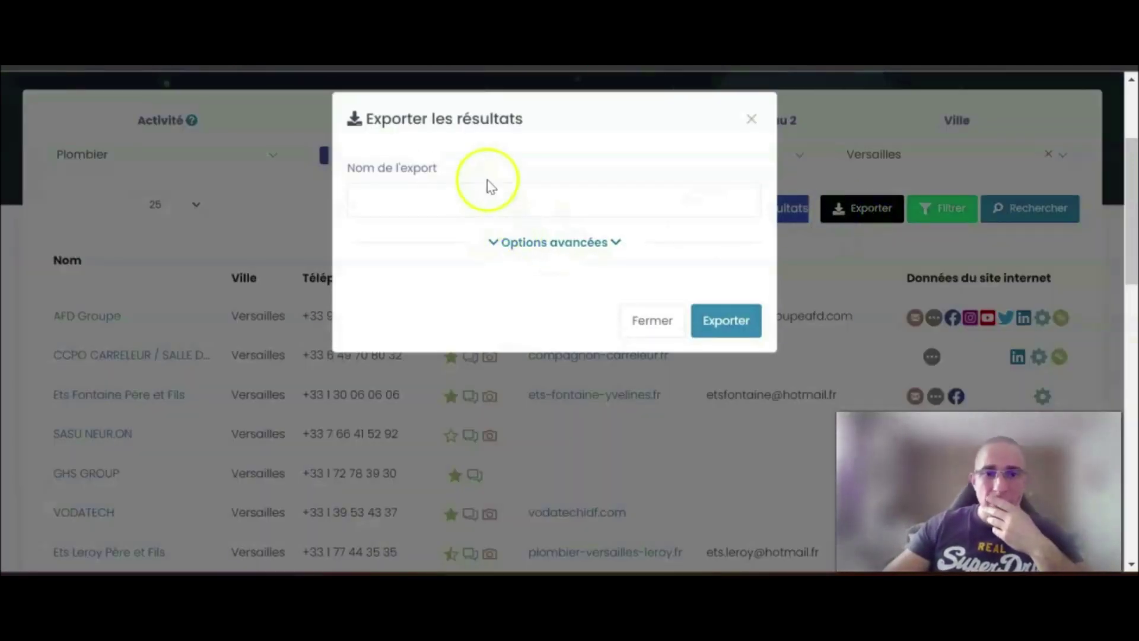
{"action": "left_click", "coordinate": [470, 204]}
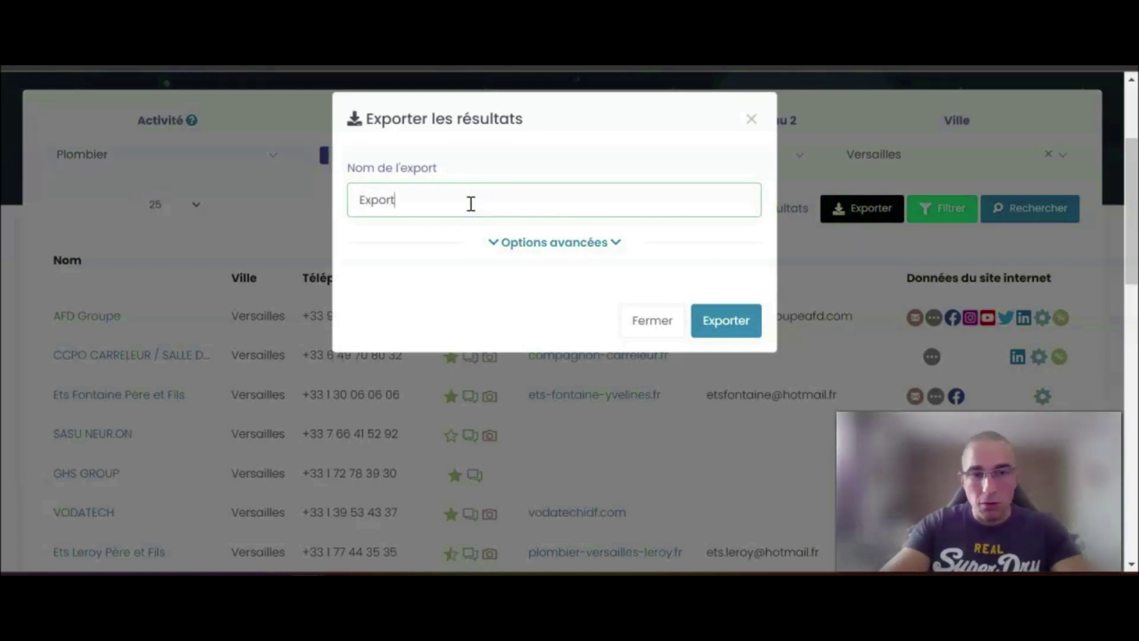
{"action": "type", "text": "Export Plombier"}
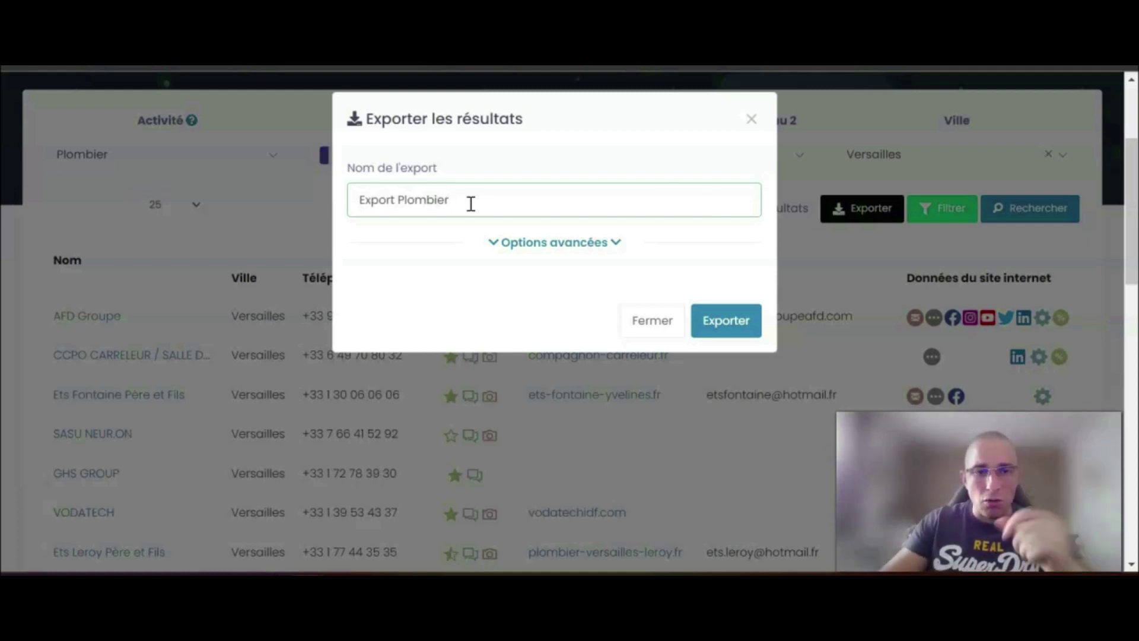
Show the advanced export options and turn on automatic naming of the export.
{"action": "left_click", "coordinate": [535, 244]}
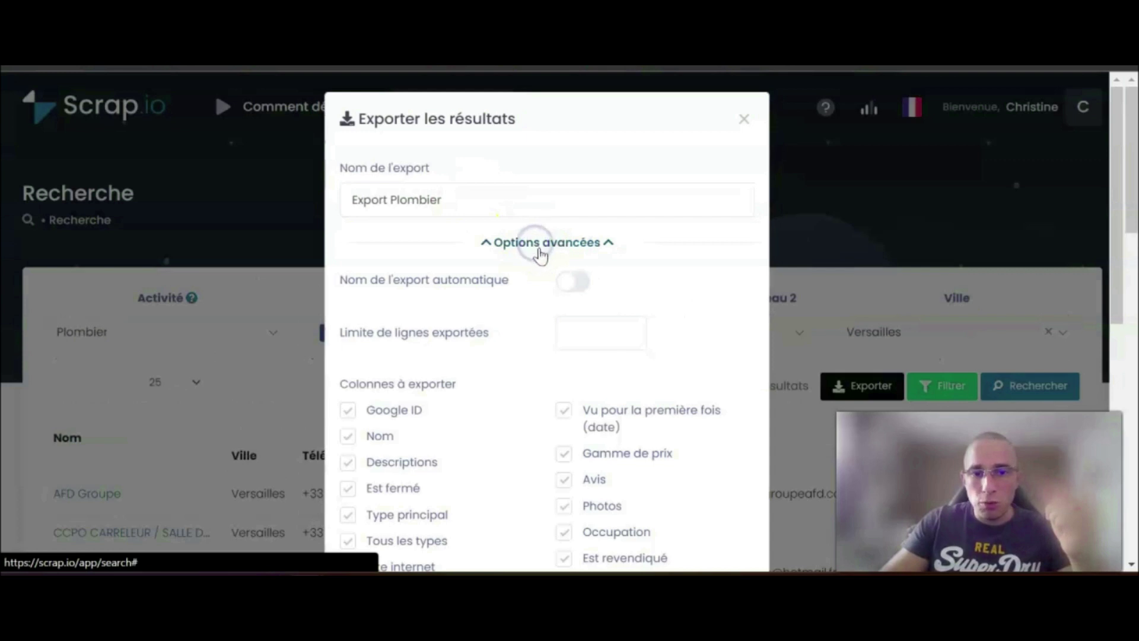
{"action": "left_click", "coordinate": [570, 285]}
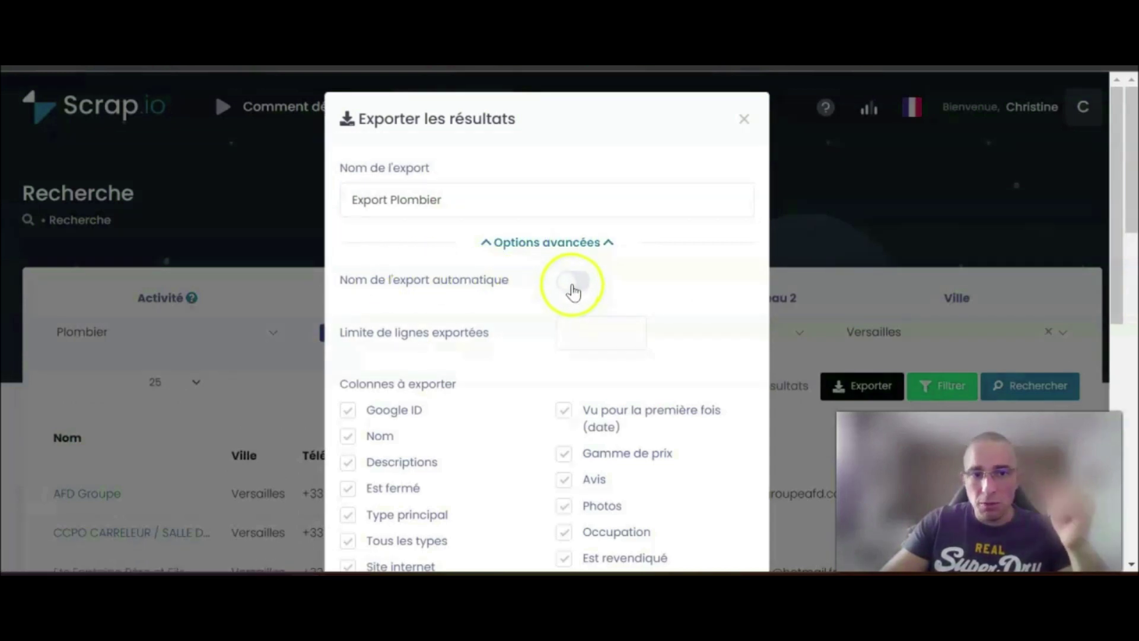
{"action": "left_click", "coordinate": [478, 201]}
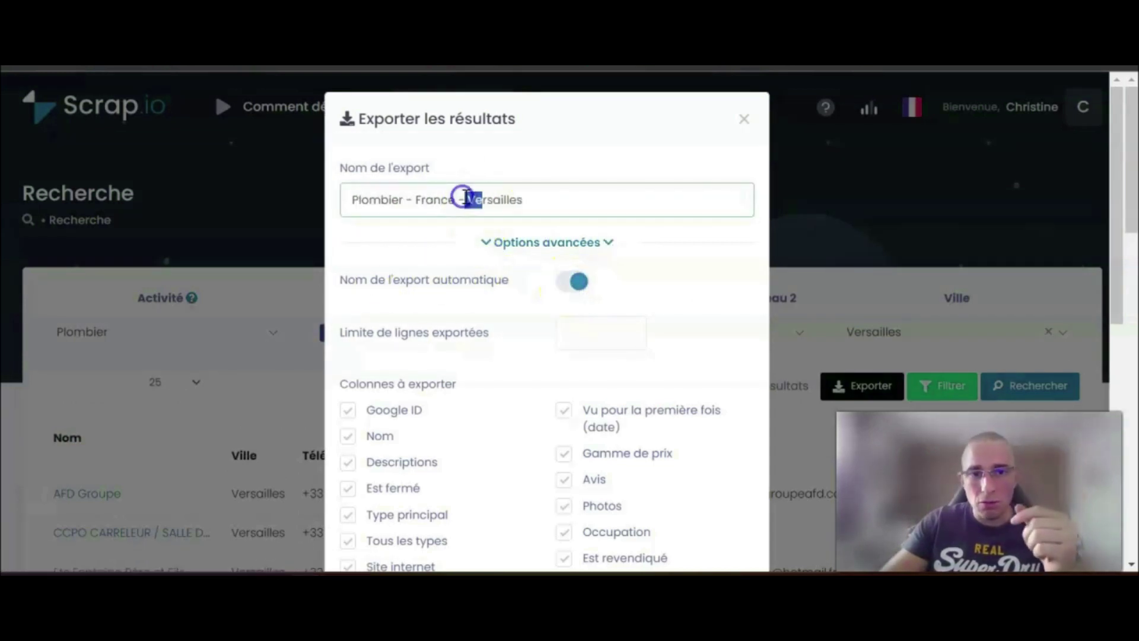
{"action": "left_click_drag", "start_coordinate": [351, 199], "coordinate": [562, 200]}
{"action": "left_click", "coordinate": [375, 202]}
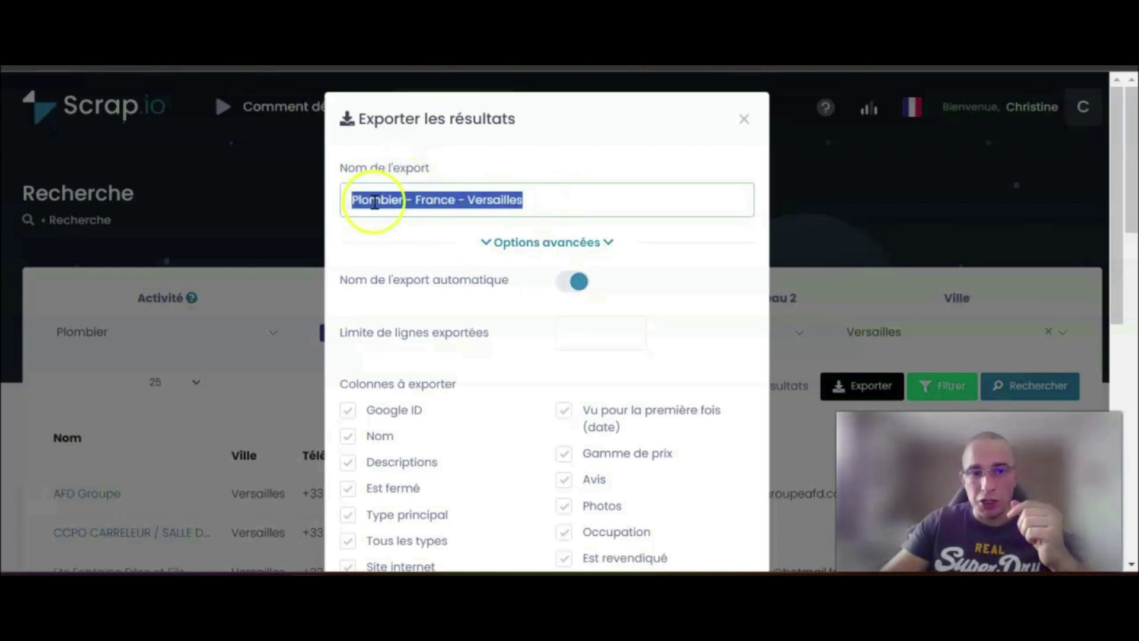
{"action": "left_click", "coordinate": [486, 193]}
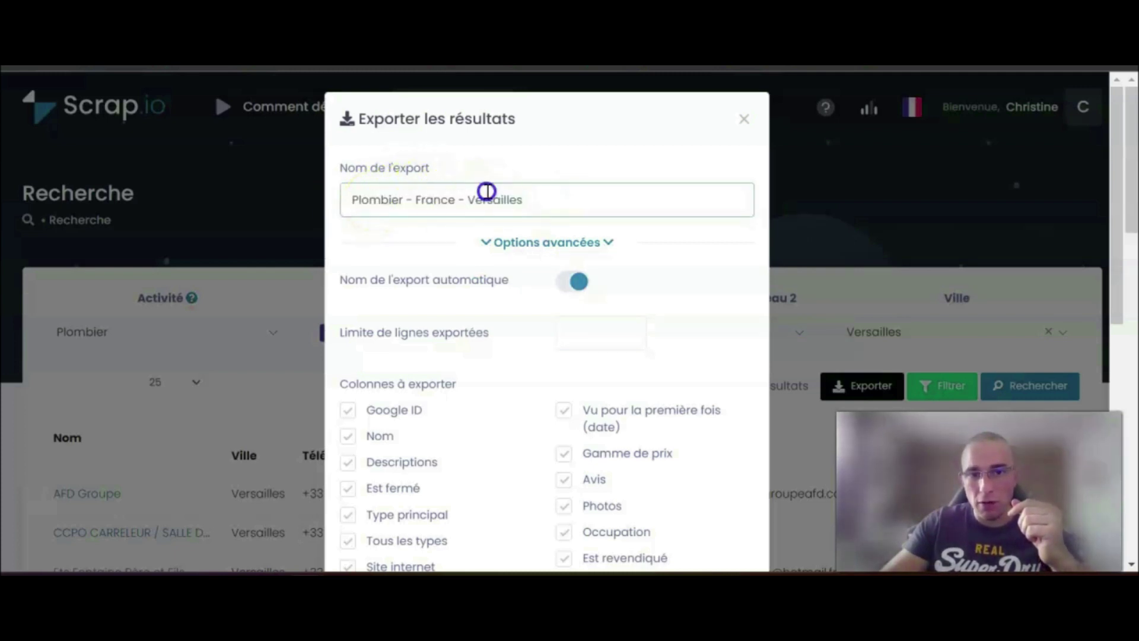
Review the columns offered for export, keep them all included, and launch the export.
{"action": "scroll", "coordinate": [508, 228], "scroll_direction": "down", "scroll_amount": 3}
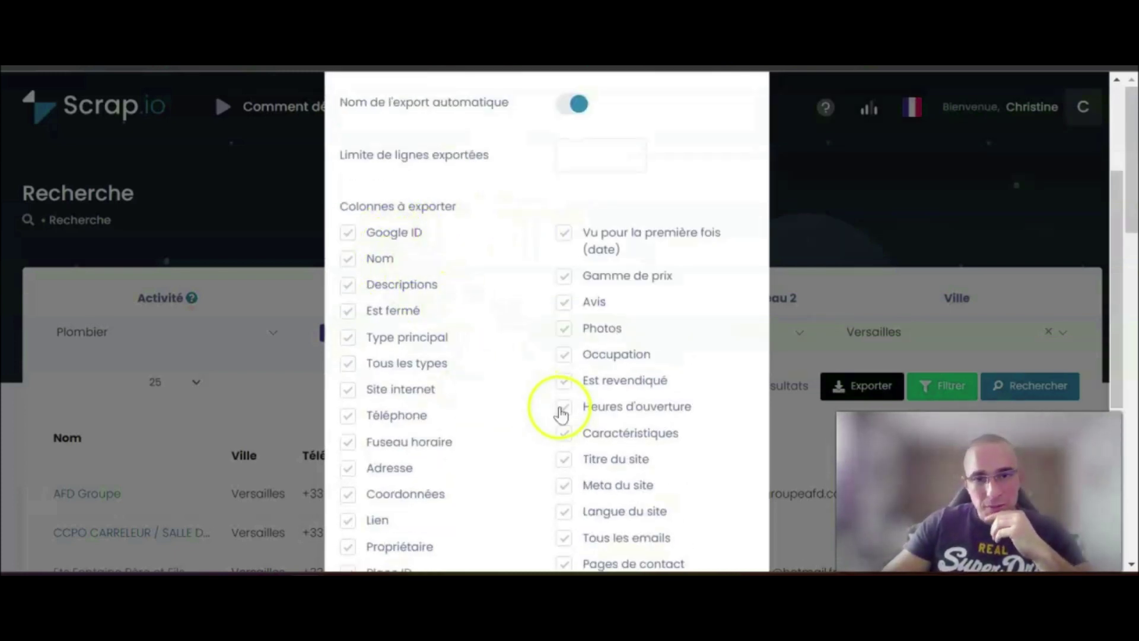
{"action": "scroll", "coordinate": [557, 410], "scroll_direction": "down", "scroll_amount": 4}
{"action": "scroll", "coordinate": [560, 404], "scroll_direction": "down", "scroll_amount": 1}
{"action": "scroll", "coordinate": [653, 480], "scroll_direction": "up", "scroll_amount": 7}
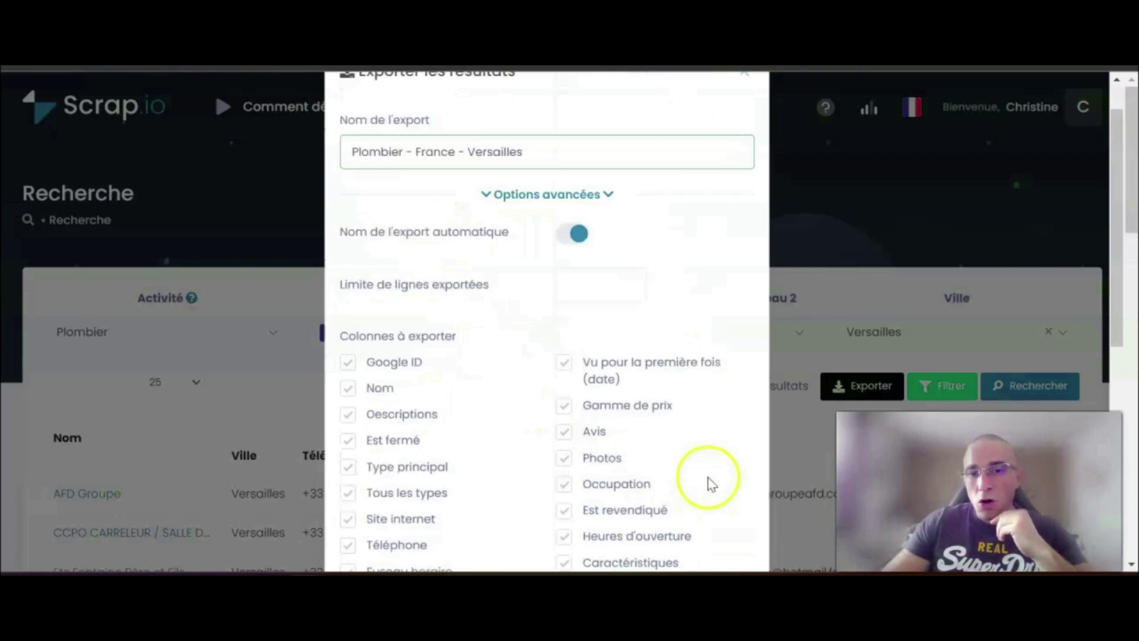
{"action": "scroll", "coordinate": [673, 375], "scroll_direction": "down", "scroll_amount": 7}
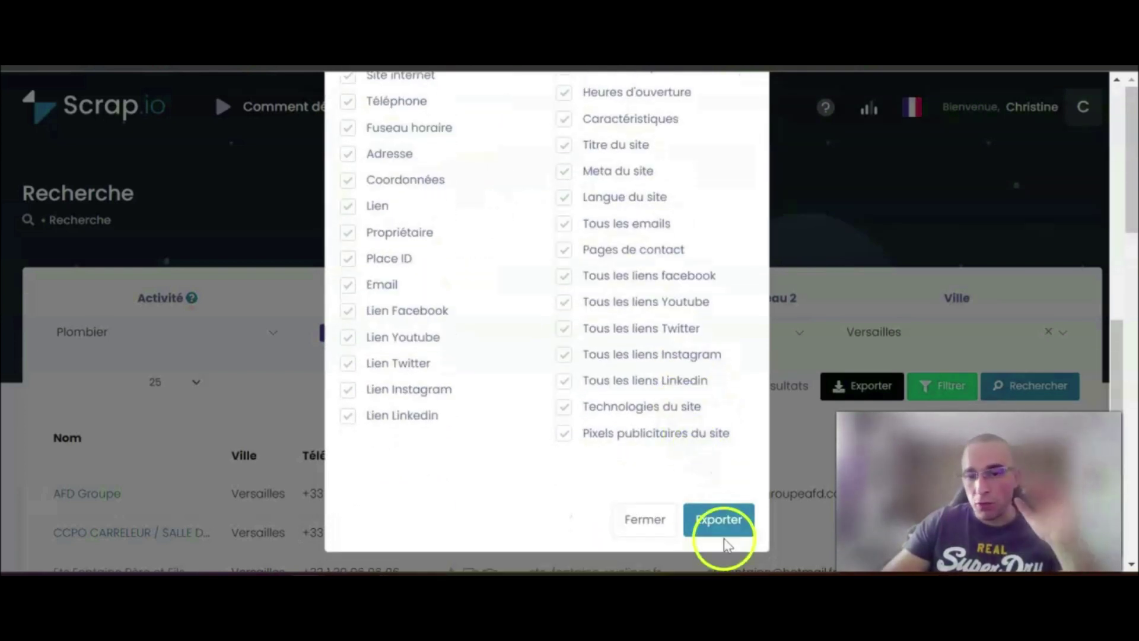
{"action": "left_click", "coordinate": [719, 526]}
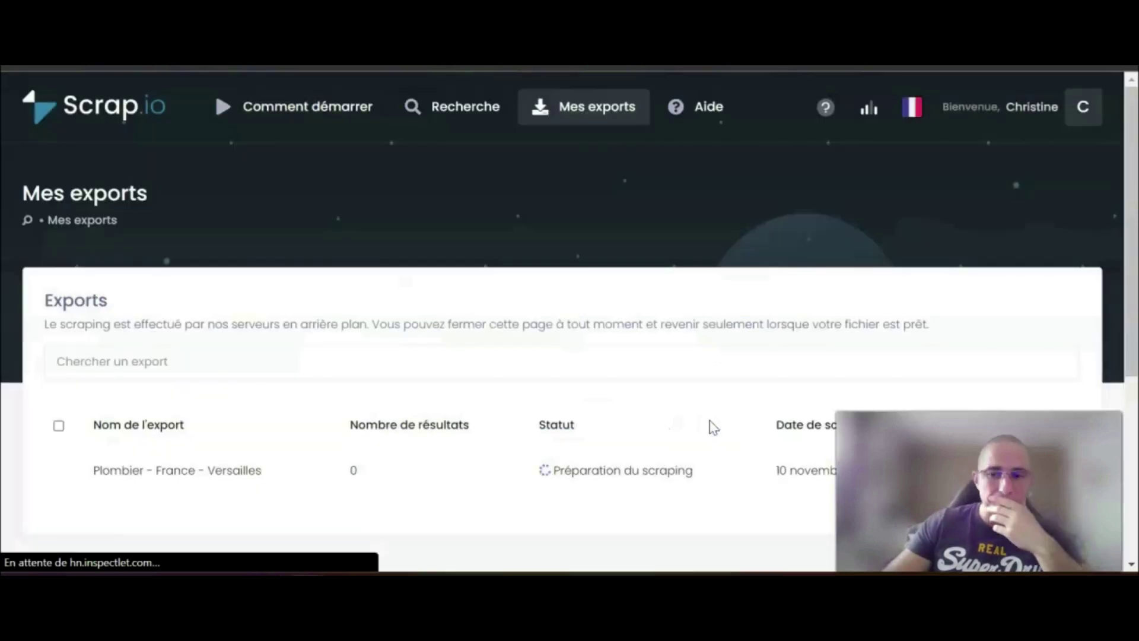
Refresh the exports list until the Versailles plumber export is finished and download it as an Excel file (.xlsx).
{"action": "scroll", "coordinate": [617, 326], "scroll_direction": "down", "scroll_amount": 3}
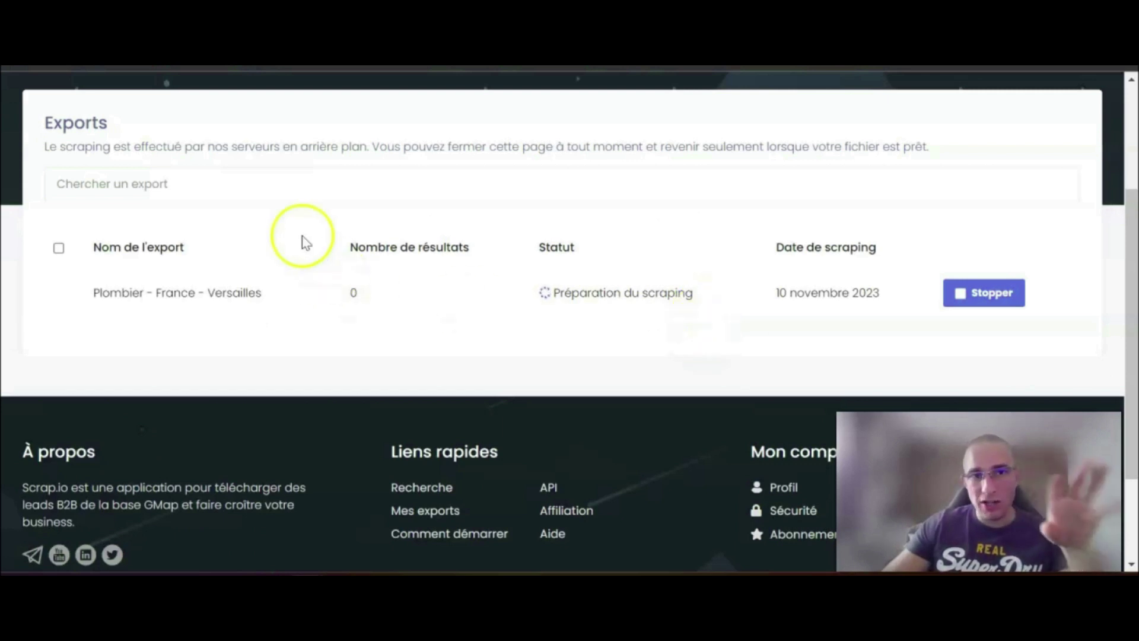
{"action": "key", "text": "F5"}
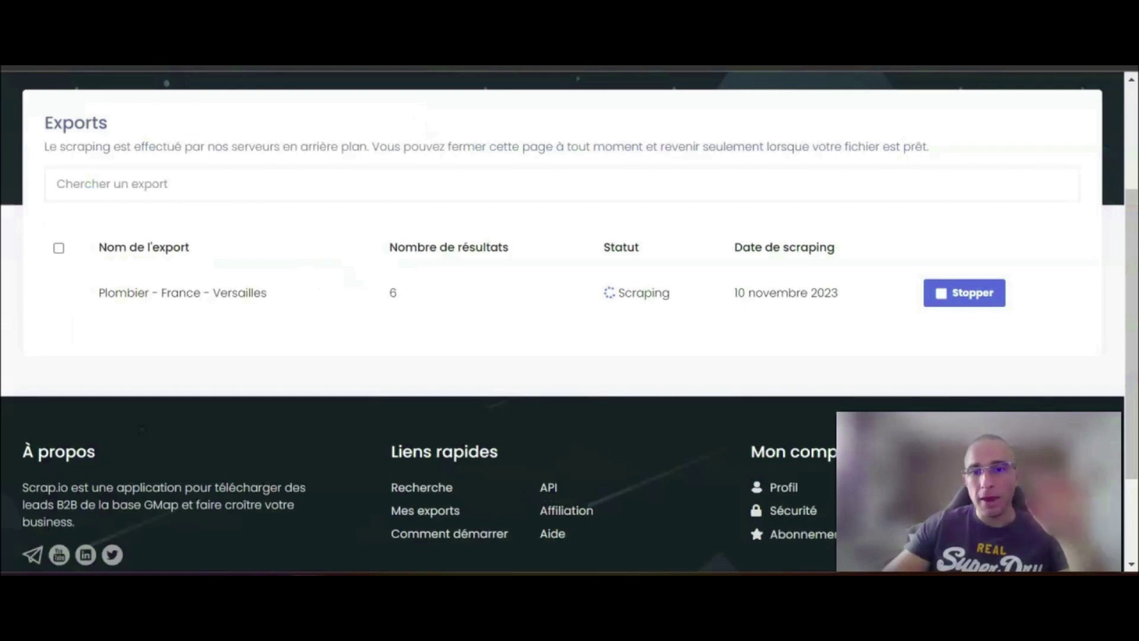
{"action": "key", "text": "F5"}
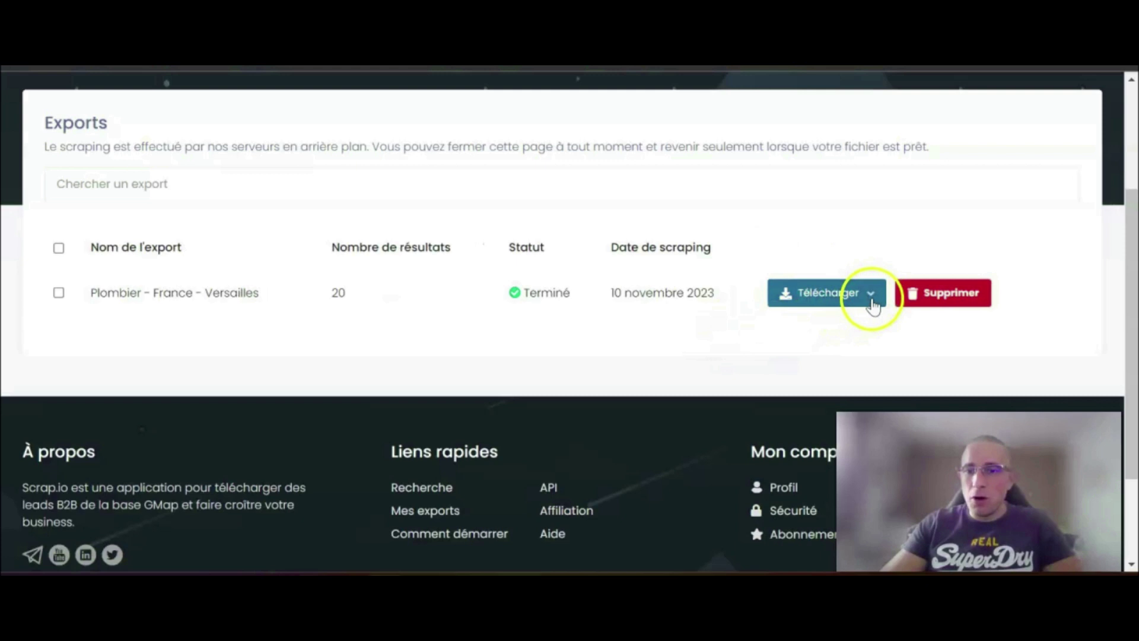
{"action": "left_click", "coordinate": [872, 303]}
{"action": "left_click", "coordinate": [855, 261]}
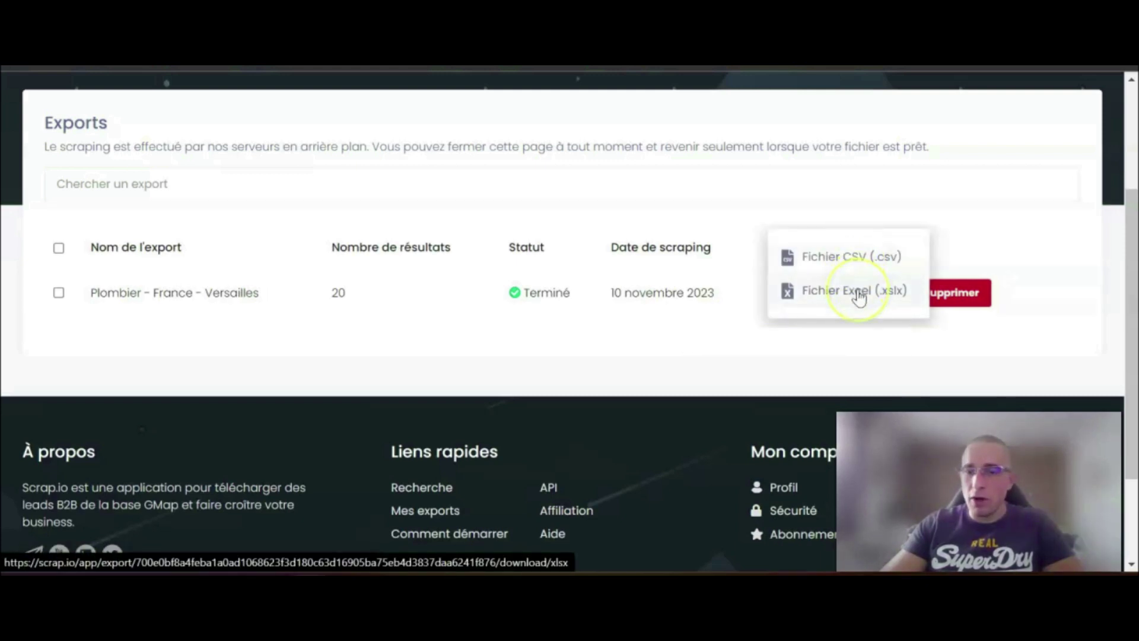
{"action": "left_click", "coordinate": [858, 295]}
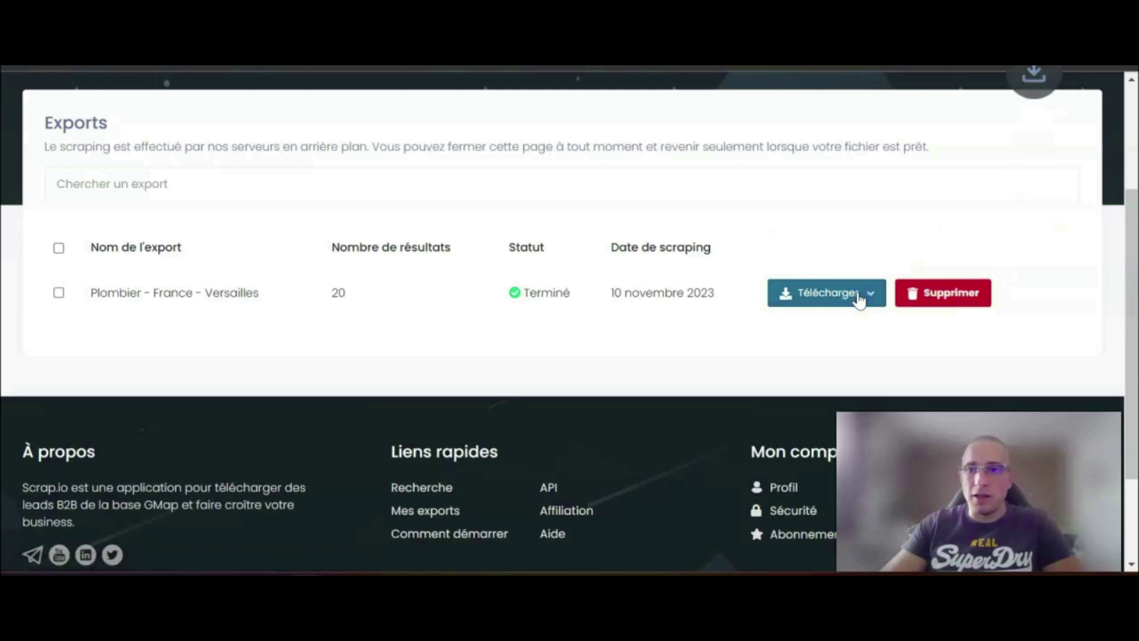
Open the downloaded plombier-france-versailles workbook in Excel and check it against the Scrap.io exports page.
{"action": "left_click", "coordinate": [973, 206]}
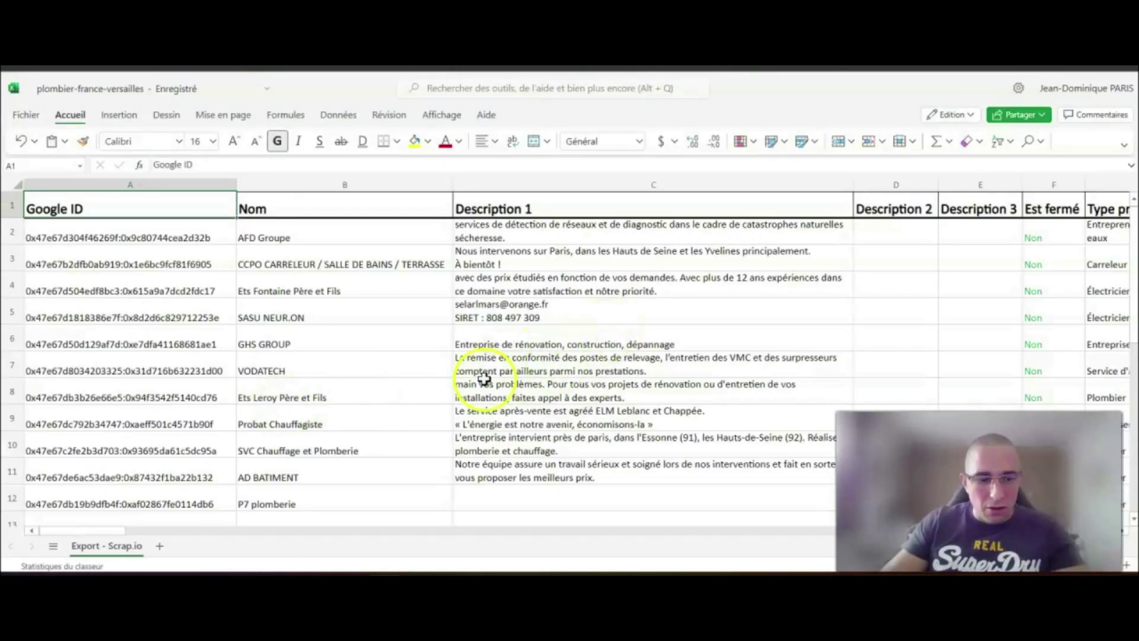
{"action": "scroll", "coordinate": [480, 377], "scroll_direction": "down", "scroll_amount": 2, "text": "ctrl"}
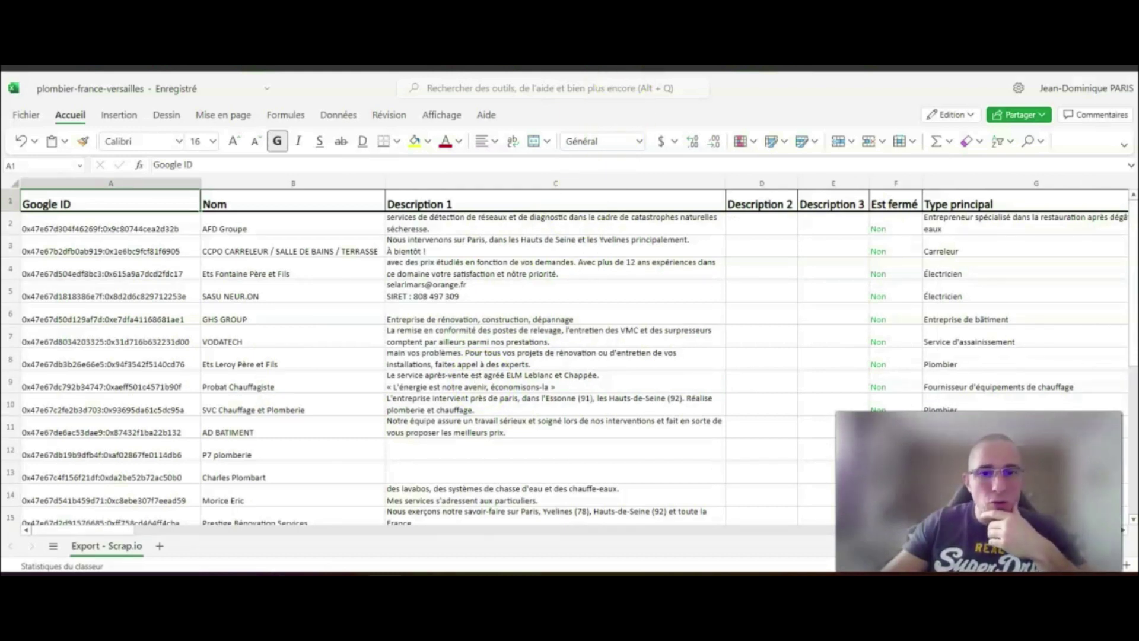
{"action": "left_click", "coordinate": [89, 56]}
{"action": "scroll", "coordinate": [736, 329], "scroll_direction": "up", "scroll_amount": 3}
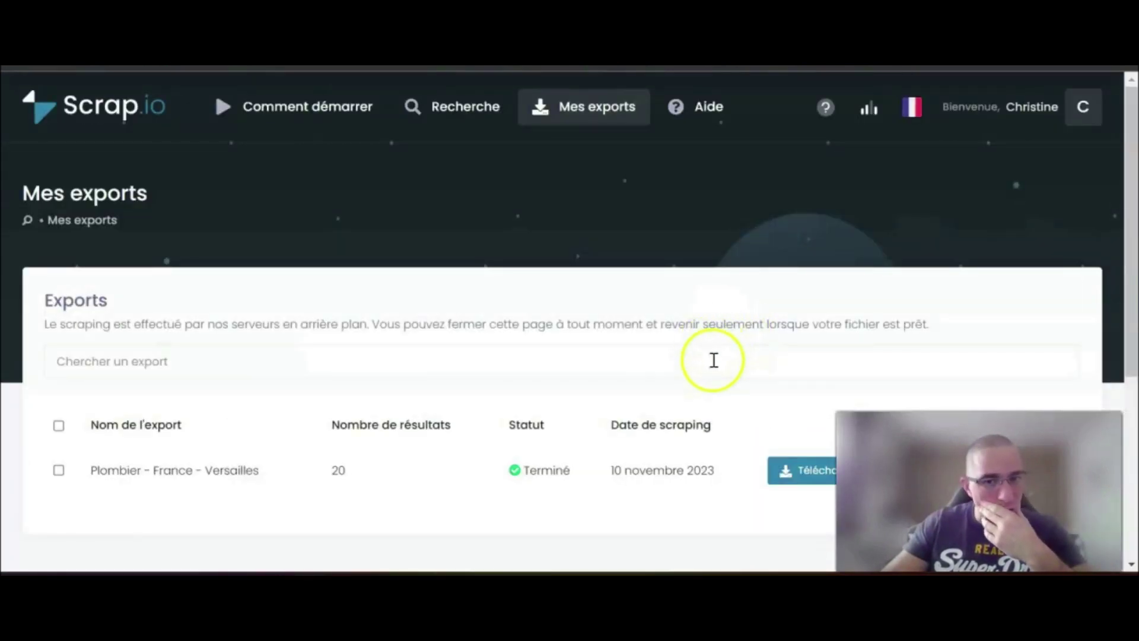
{"action": "scroll", "coordinate": [712, 350], "scroll_direction": "down", "scroll_amount": 2}
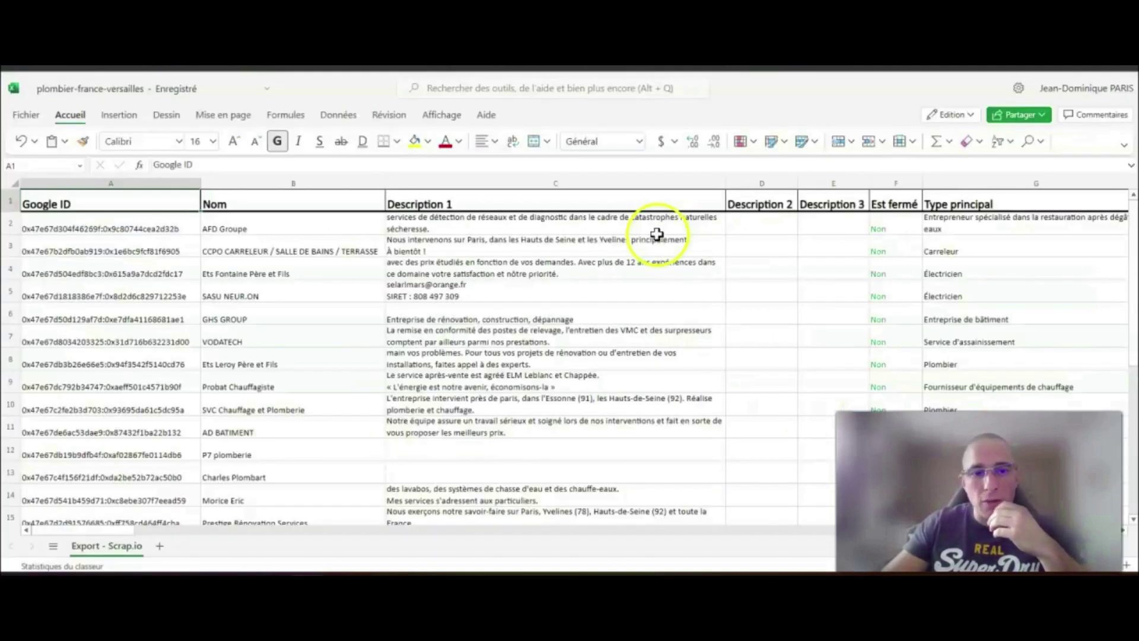
Delete the Google ID column from the exported plumber sheet.
{"action": "left_click", "coordinate": [147, 180]}
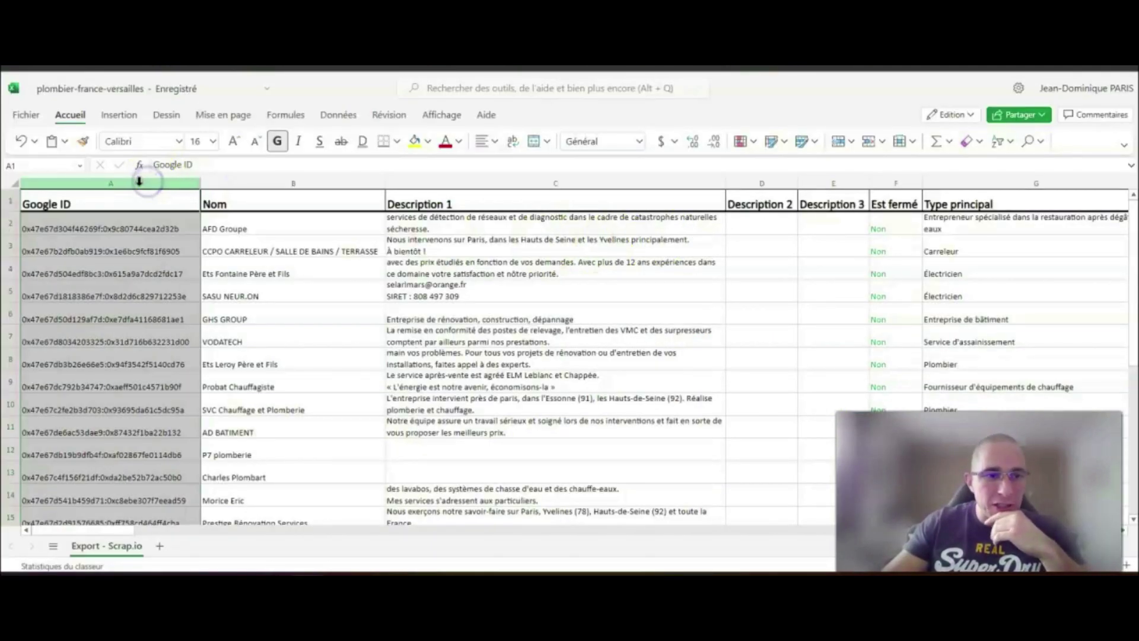
{"action": "right_click", "coordinate": [140, 184]}
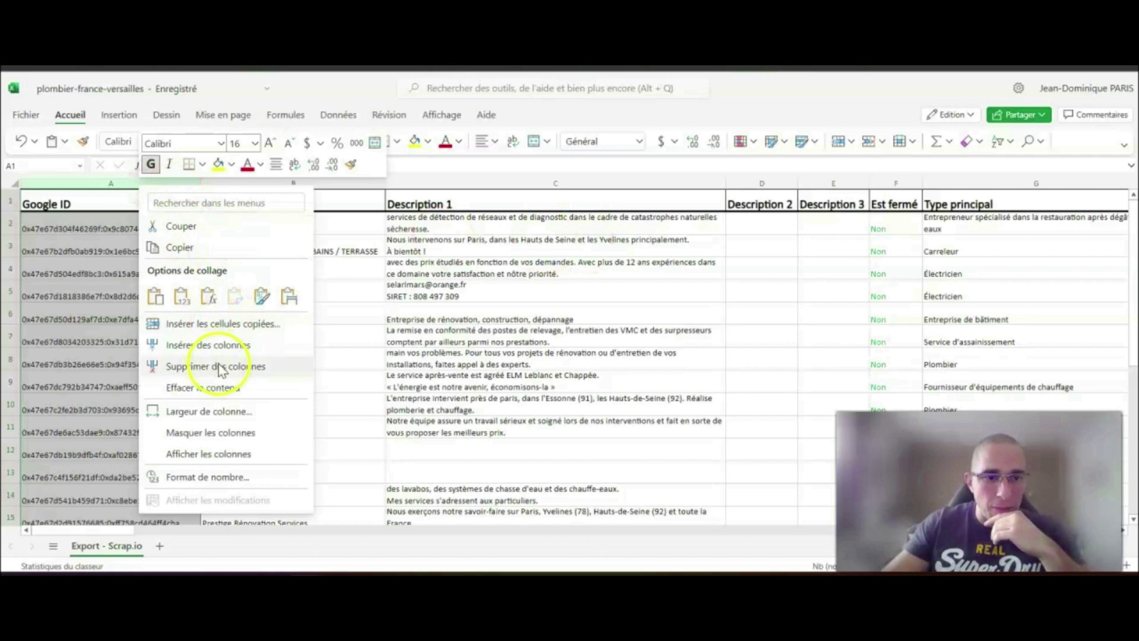
{"action": "left_click", "coordinate": [232, 368]}
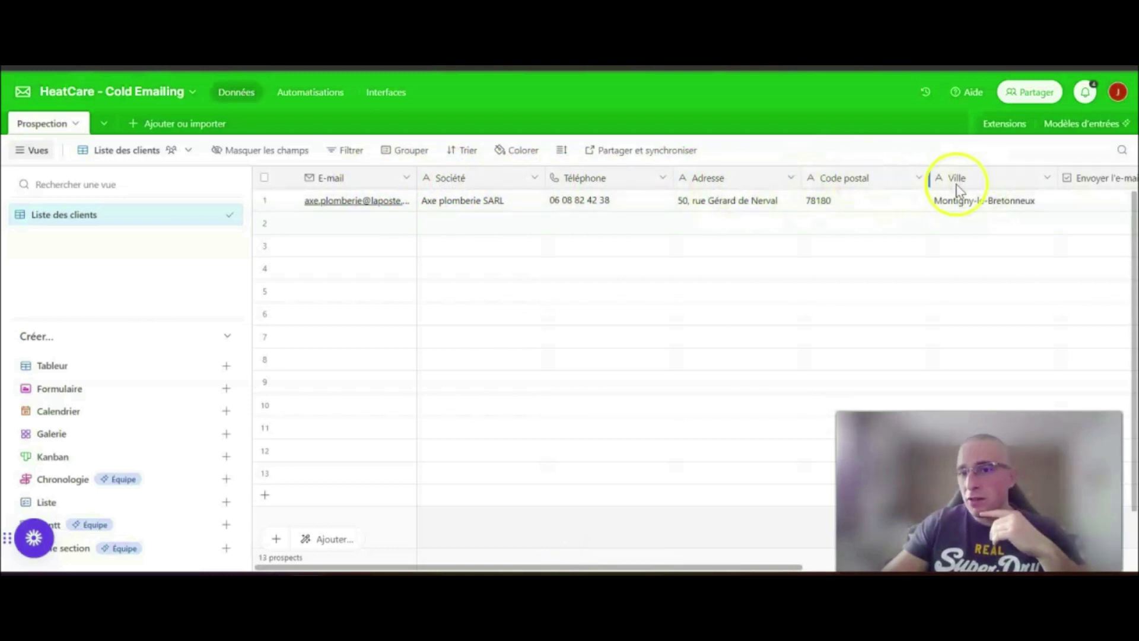
Return from the Airtable prospect table to the Excel workbook and delete the columns from Description 1 through Tous les types.
{"action": "key", "text": "ctrl+Tab"}
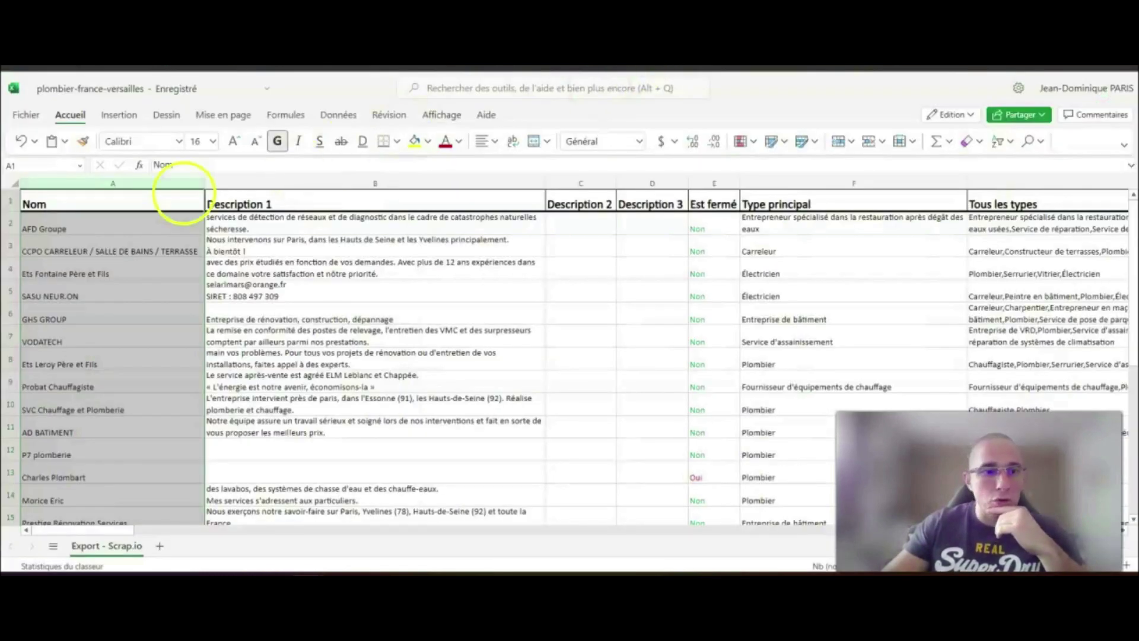
{"action": "left_click", "coordinate": [252, 221]}
{"action": "left_click_drag", "start_coordinate": [301, 181], "coordinate": [997, 198]}
{"action": "right_click", "coordinate": [999, 181]}
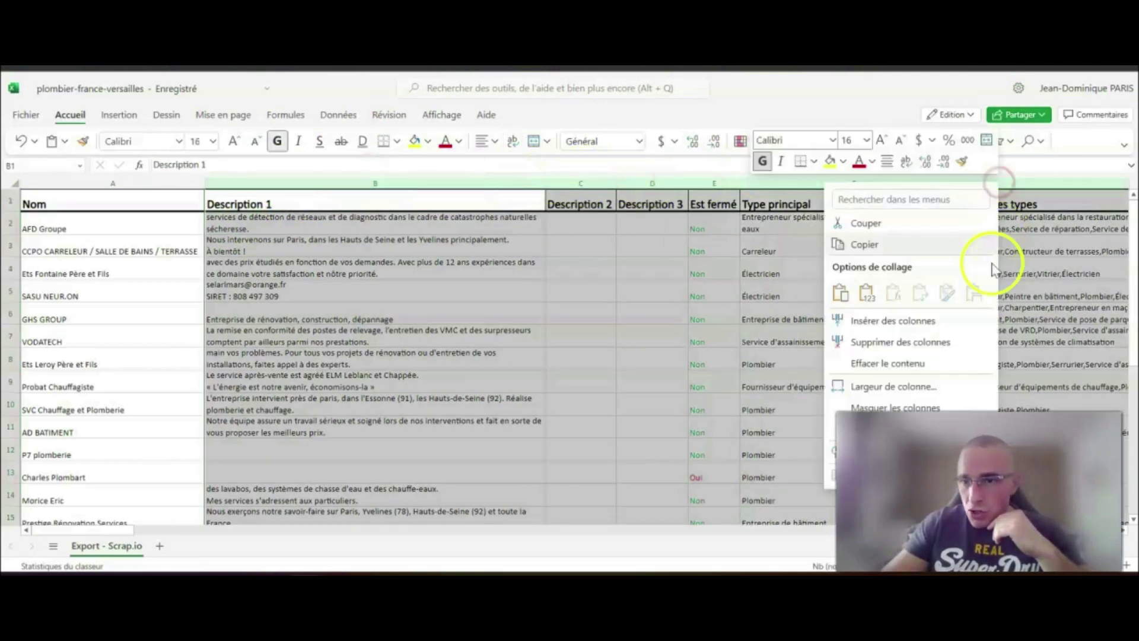
{"action": "left_click", "coordinate": [908, 343]}
Delete the Site internet and Site internet (url racine) columns.
{"action": "left_click", "coordinate": [378, 178]}
{"action": "left_click", "coordinate": [381, 183]}
{"action": "right_click", "coordinate": [380, 183]}
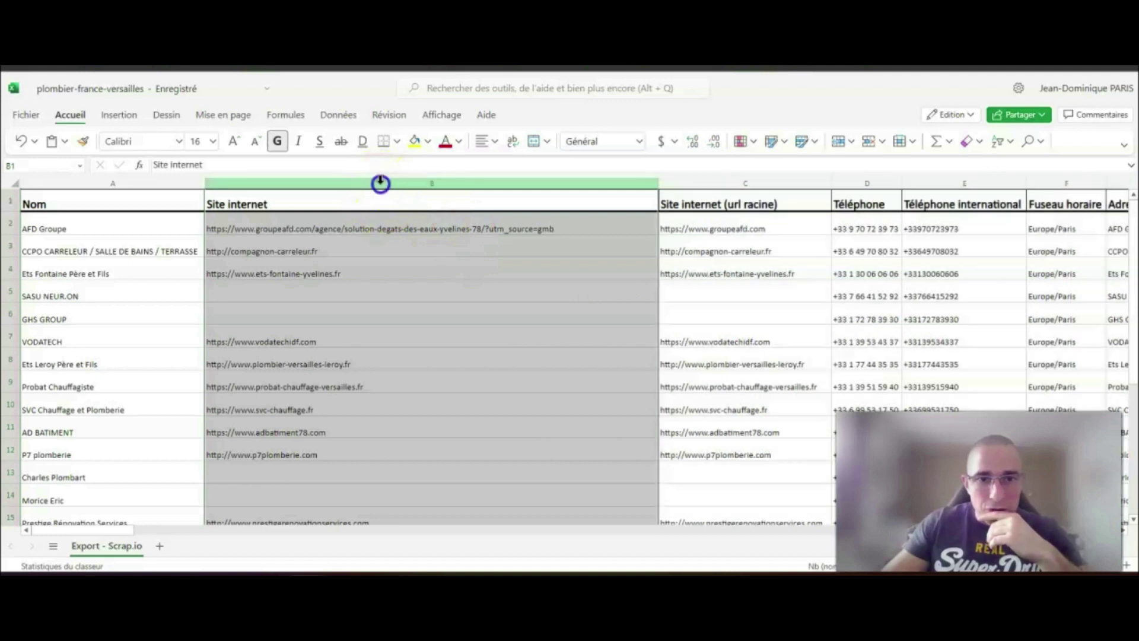
{"action": "left_click", "coordinate": [352, 188]}
{"action": "left_click", "coordinate": [494, 186]}
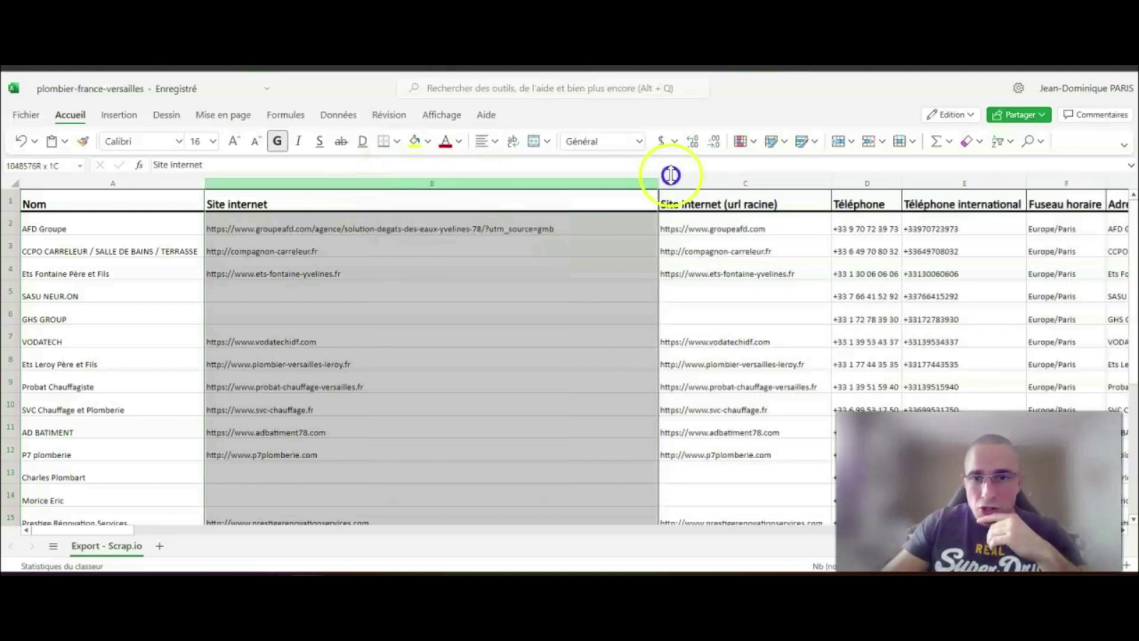
{"action": "left_click_drag", "start_coordinate": [494, 186], "coordinate": [718, 180]}
{"action": "right_click", "coordinate": [717, 180]}
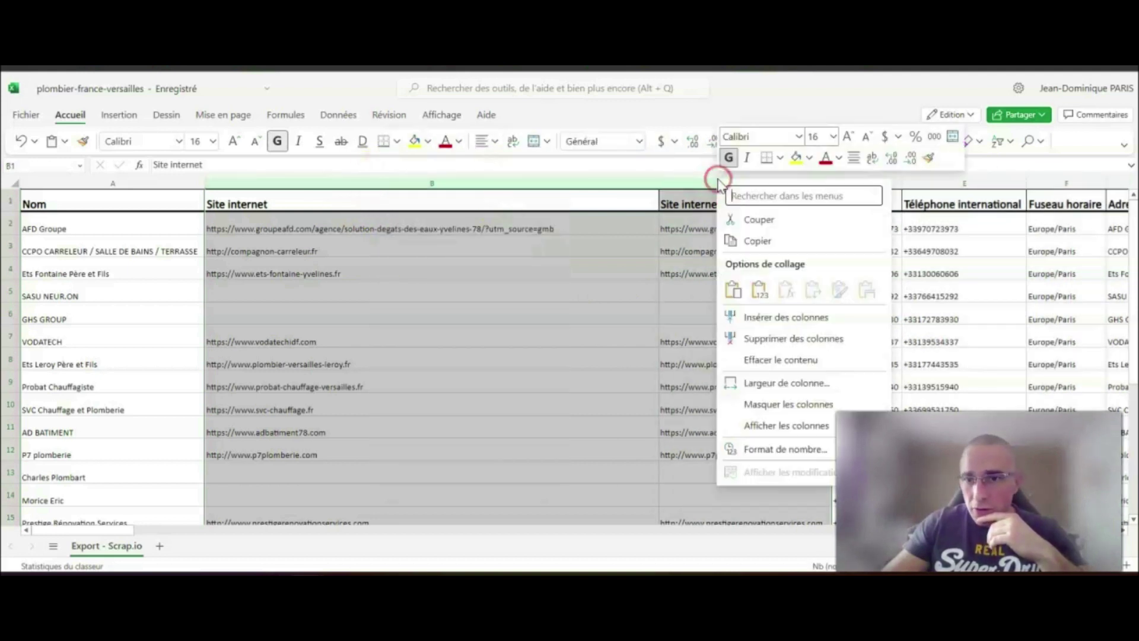
{"action": "left_click", "coordinate": [774, 338]}
Delete the columns from Téléphone international through District.
{"action": "left_click_drag", "start_coordinate": [369, 183], "coordinate": [587, 186]}
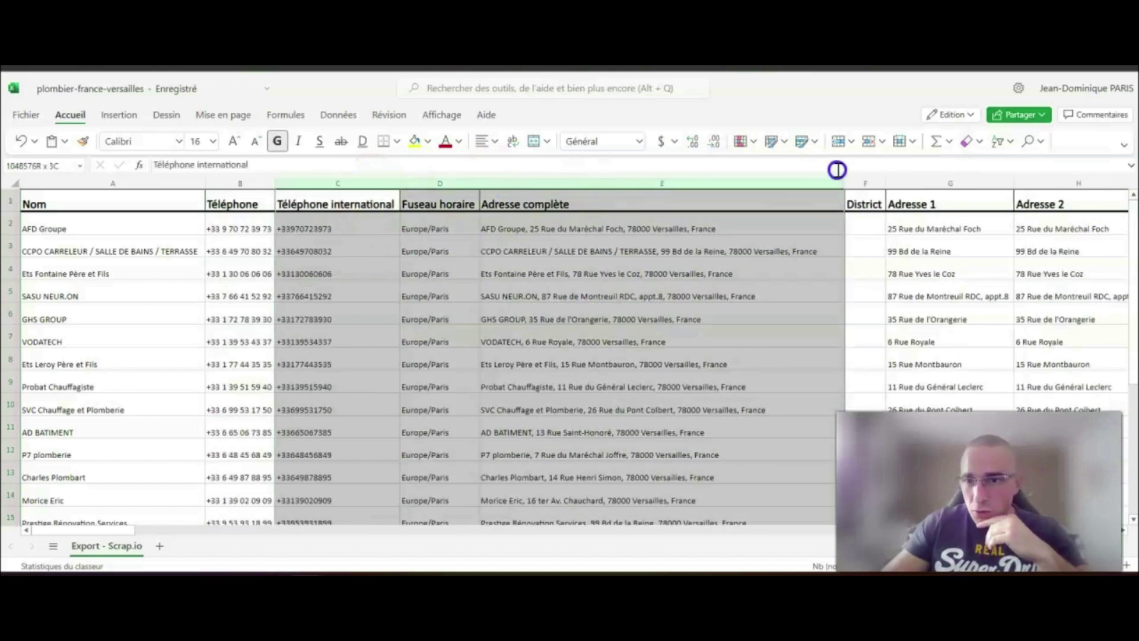
{"action": "left_click_drag", "start_coordinate": [818, 171], "coordinate": [859, 181]}
{"action": "right_click", "coordinate": [859, 181]}
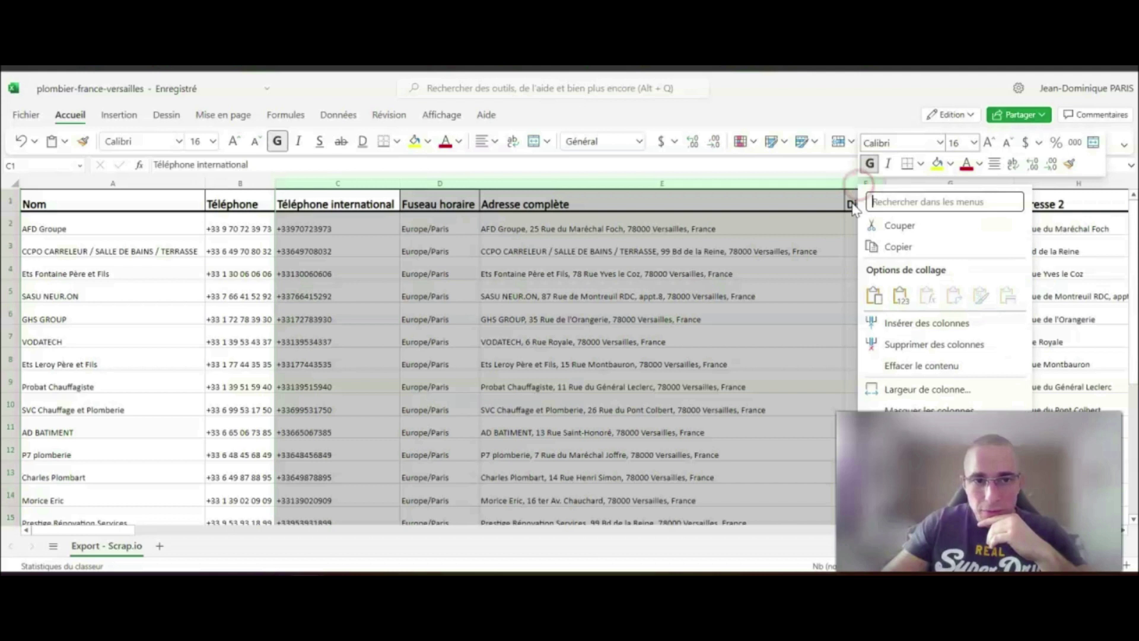
{"action": "left_click", "coordinate": [935, 344]}
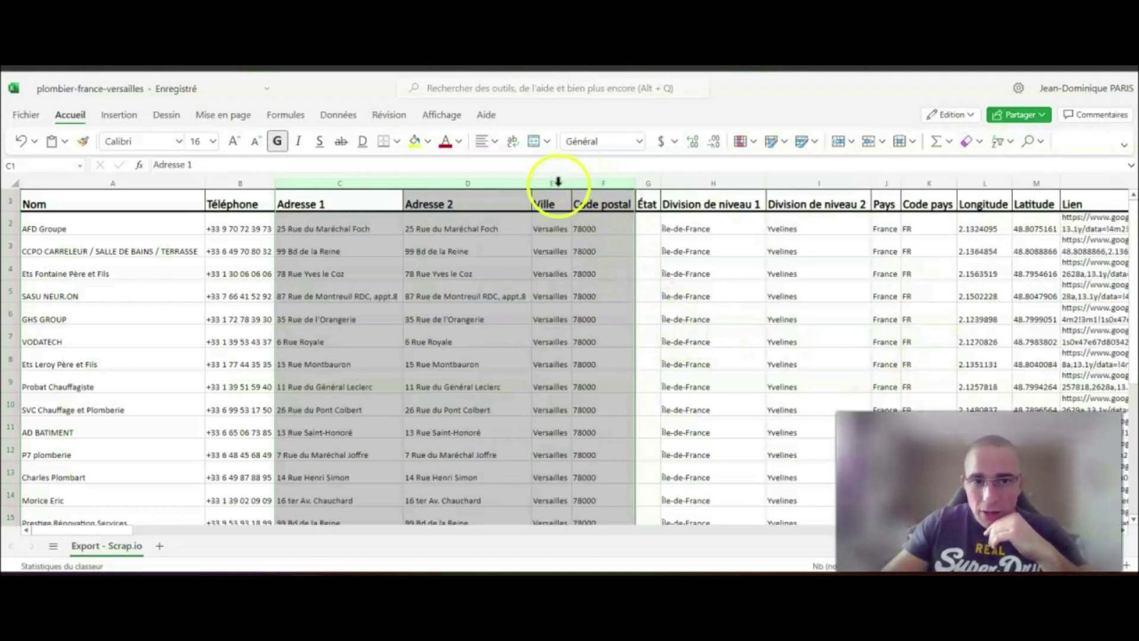
Delete the Adresse 2 column, keeping Adresse 1.
{"action": "left_click", "coordinate": [445, 181]}
{"action": "right_click", "coordinate": [450, 182]}
{"action": "left_click", "coordinate": [540, 343]}
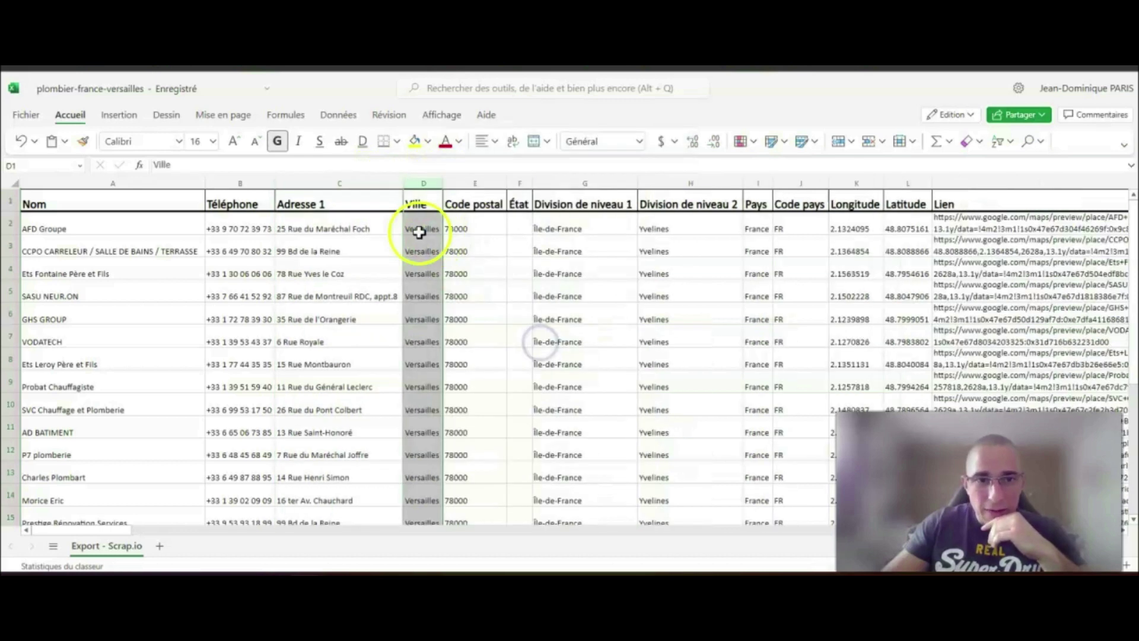
Delete the columns from État up to the one just before Email.
{"action": "left_click_drag", "start_coordinate": [516, 183], "coordinate": [933, 190]}
{"action": "left_click_drag", "start_coordinate": [1125, 184], "coordinate": [875, 201]}
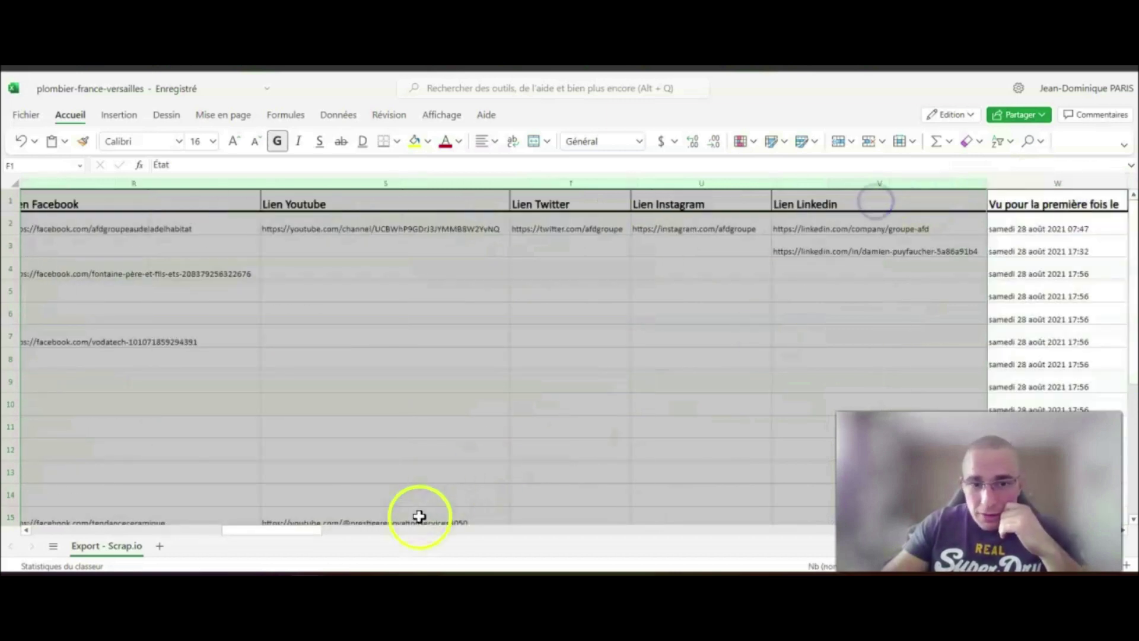
{"action": "left_click_drag", "start_coordinate": [315, 533], "coordinate": [270, 535]}
{"action": "left_click_drag", "start_coordinate": [270, 184], "coordinate": [105, 180]}
{"action": "right_click", "coordinate": [101, 185]}
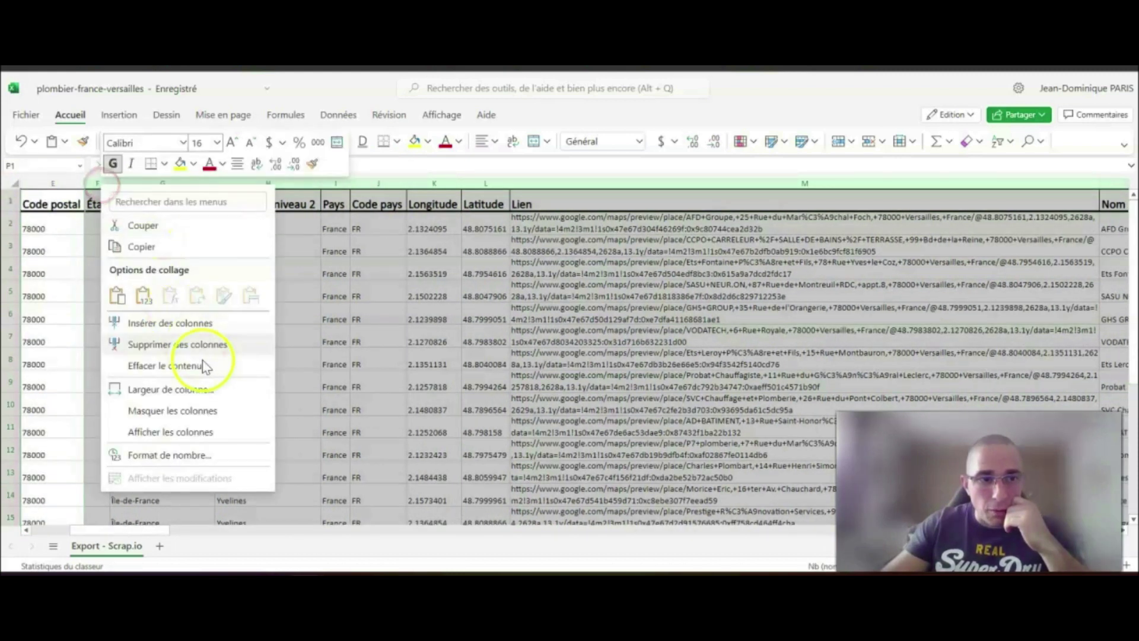
{"action": "left_click", "coordinate": [212, 347]}
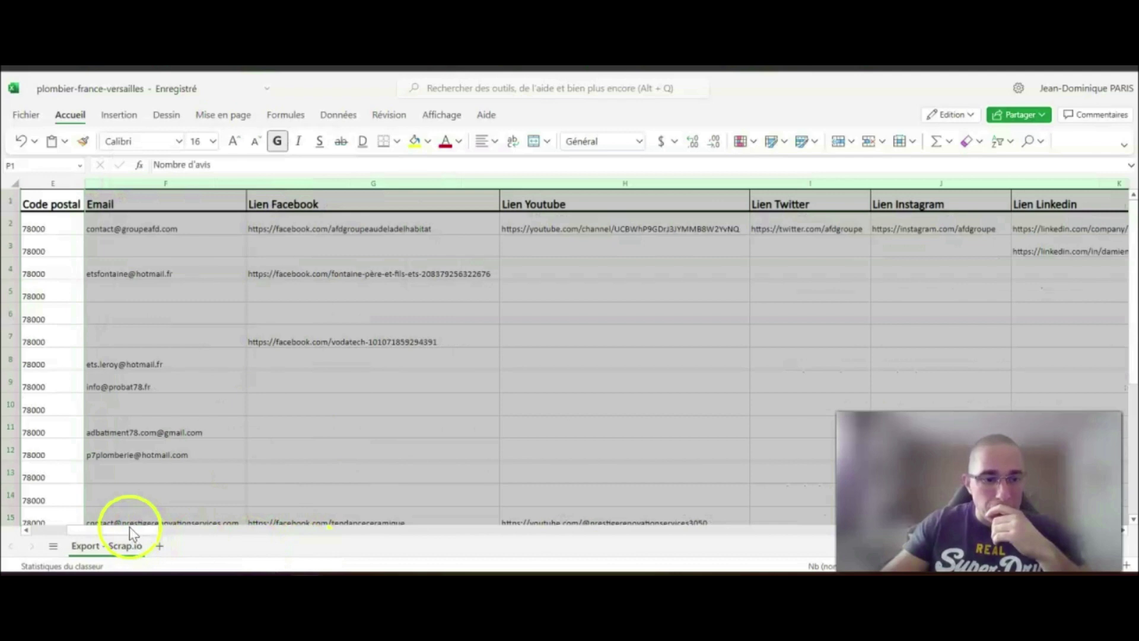
Delete the columns from Lien Facebook through Page de contact 2.
{"action": "left_click_drag", "start_coordinate": [132, 529], "coordinate": [83, 526]}
{"action": "left_click_drag", "start_coordinate": [762, 184], "coordinate": [732, 180]}
{"action": "right_click", "coordinate": [732, 181]}
{"action": "left_click", "coordinate": [816, 348]}
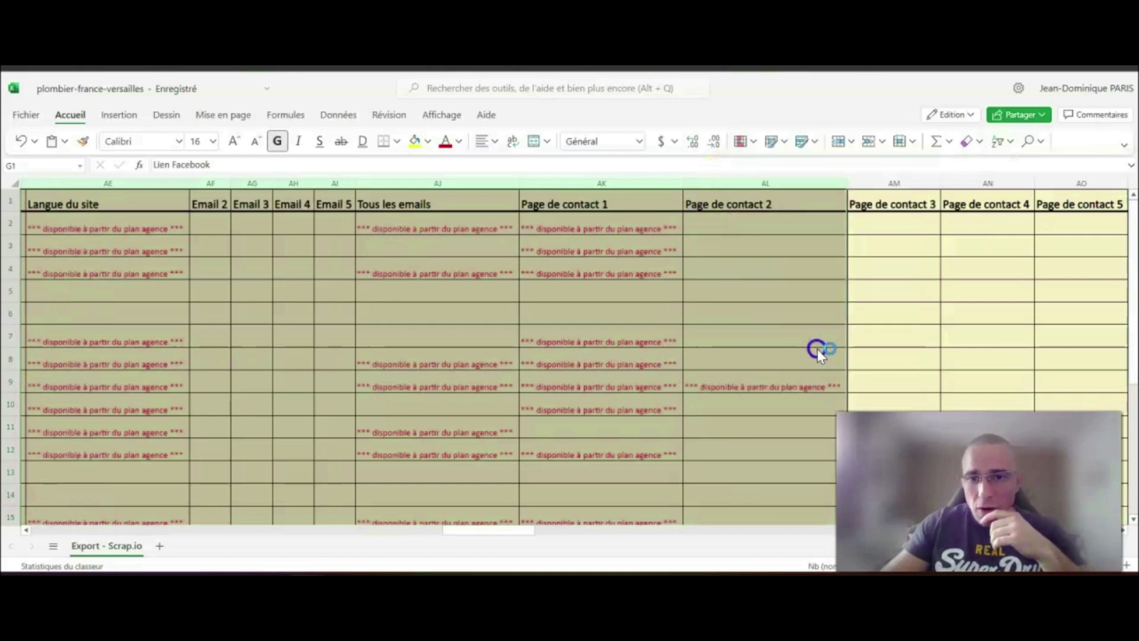
Delete the remaining columns from Page de contact 3 through Pixels publicitaires du site, making Email the last column.
{"action": "left_click_drag", "start_coordinate": [415, 530], "coordinate": [106, 529]}
{"action": "left_click_drag", "start_coordinate": [203, 177], "coordinate": [941, 180]}
{"action": "right_click", "coordinate": [941, 181]}
{"action": "left_click", "coordinate": [982, 343]}
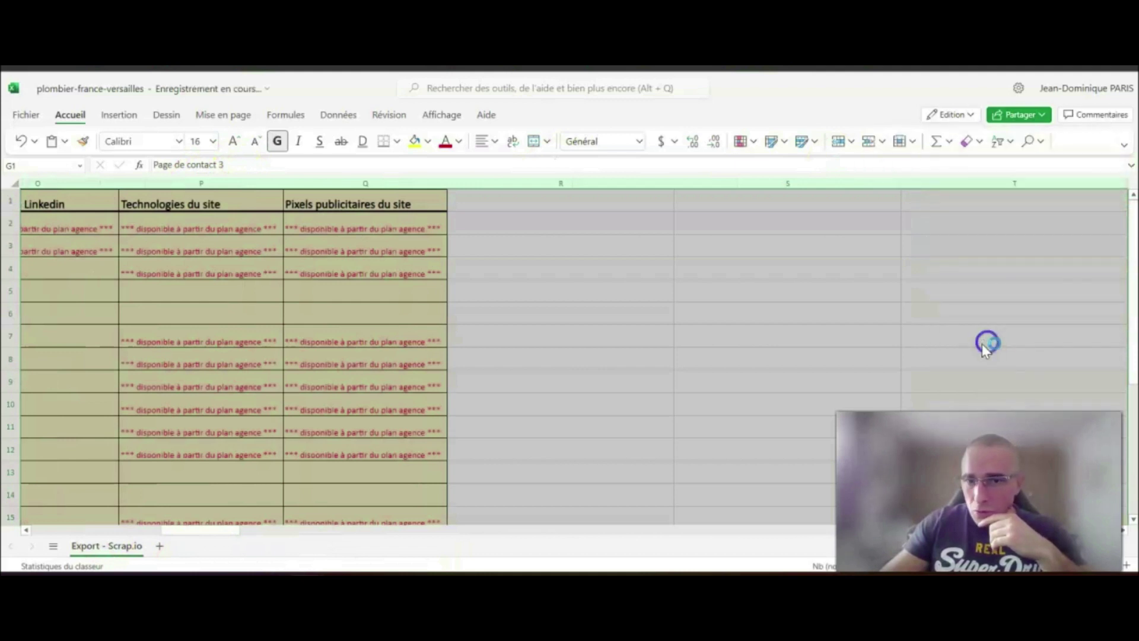
{"action": "left_click_drag", "start_coordinate": [264, 537], "coordinate": [25, 531]}
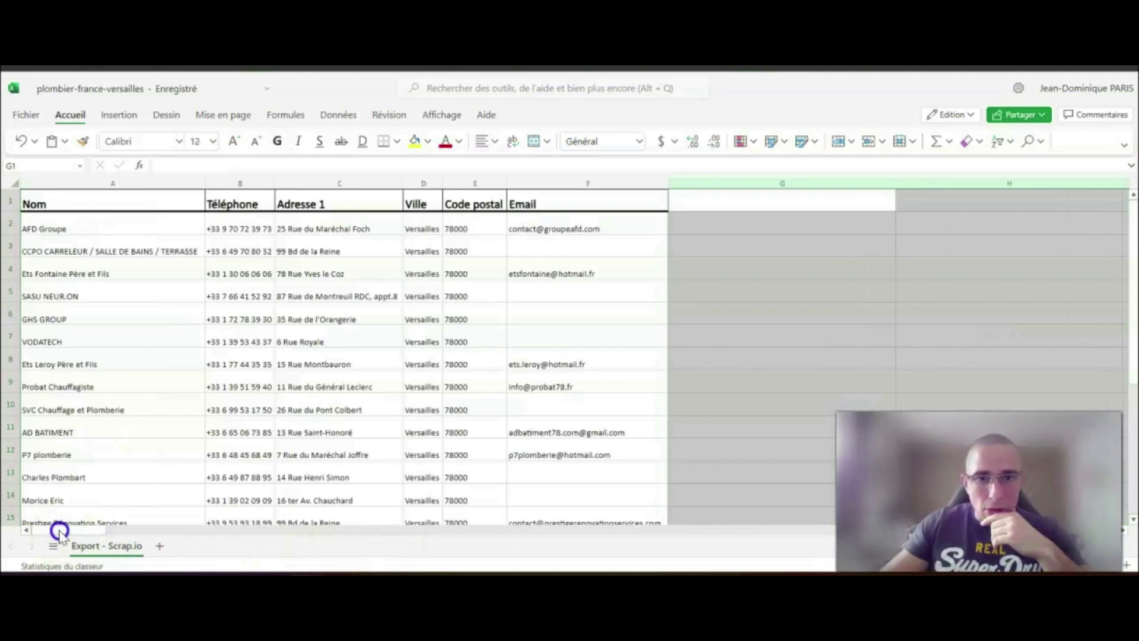
{"action": "left_click", "coordinate": [171, 296]}
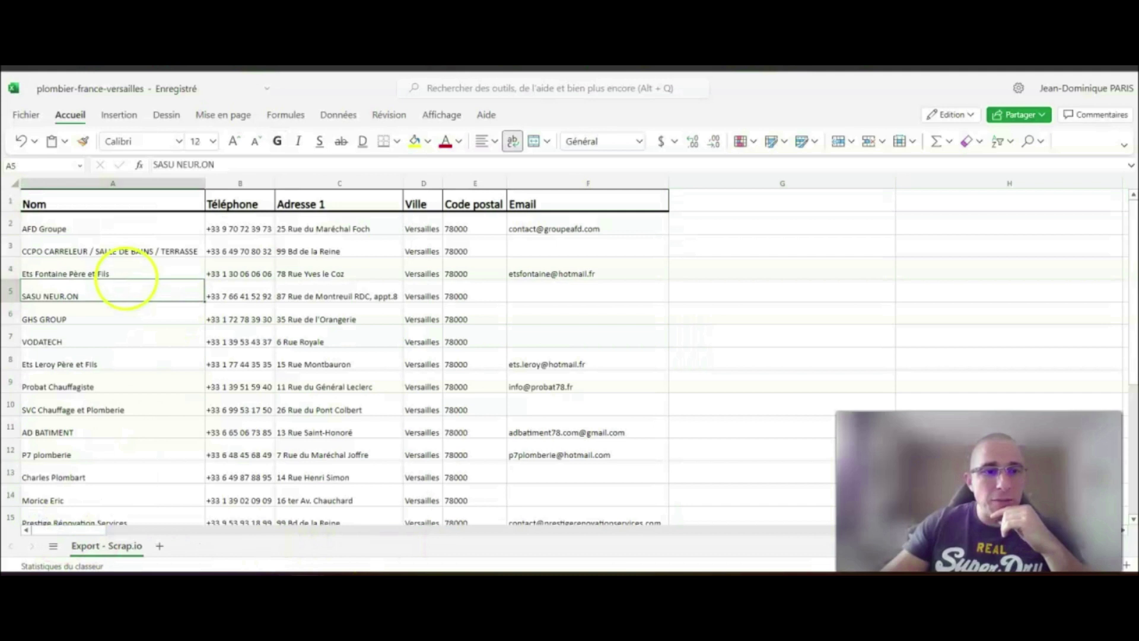
Move the Email column to the front of the sheet, before the Nom column.
{"action": "left_click", "coordinate": [526, 181]}
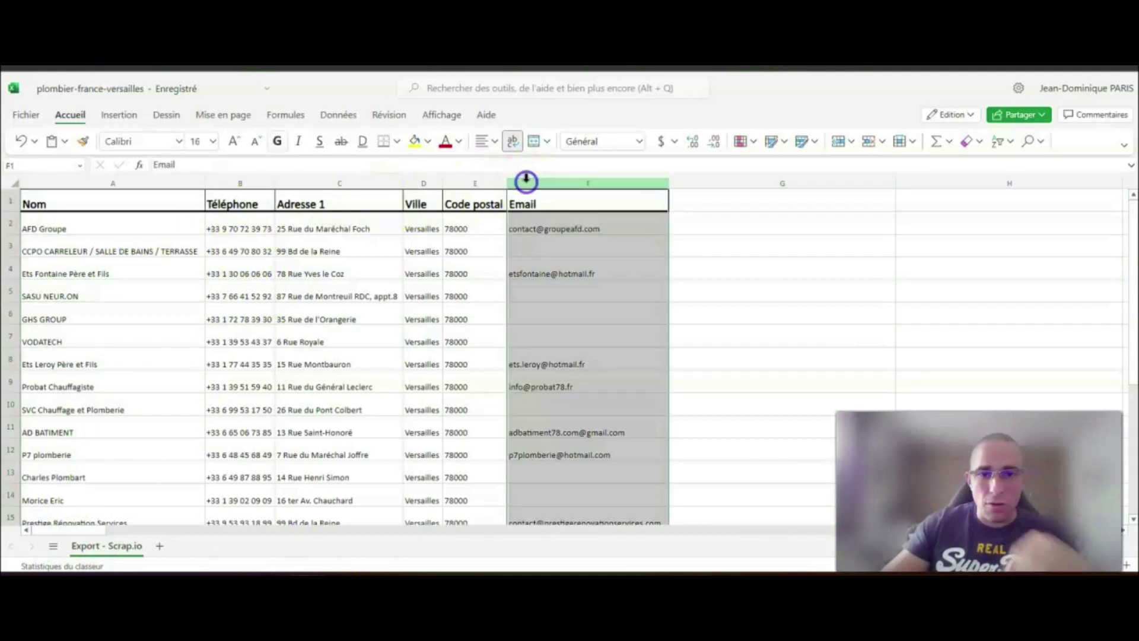
{"action": "key", "text": "ctrl+x"}
{"action": "left_click", "coordinate": [47, 183]}
{"action": "right_click", "coordinate": [50, 182]}
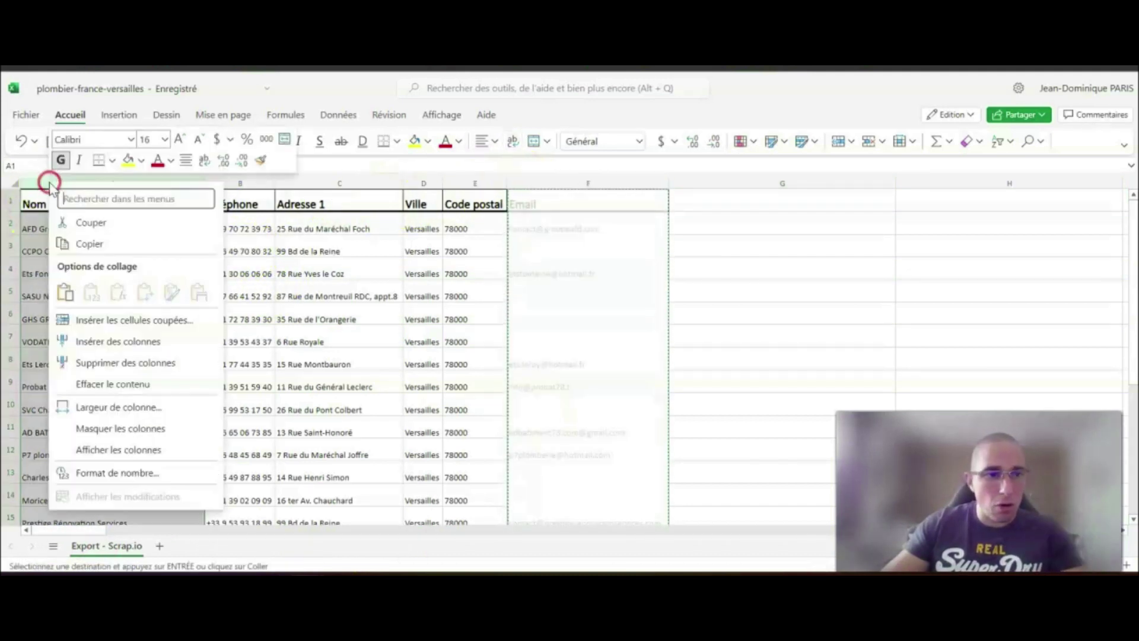
{"action": "left_click", "coordinate": [139, 320]}
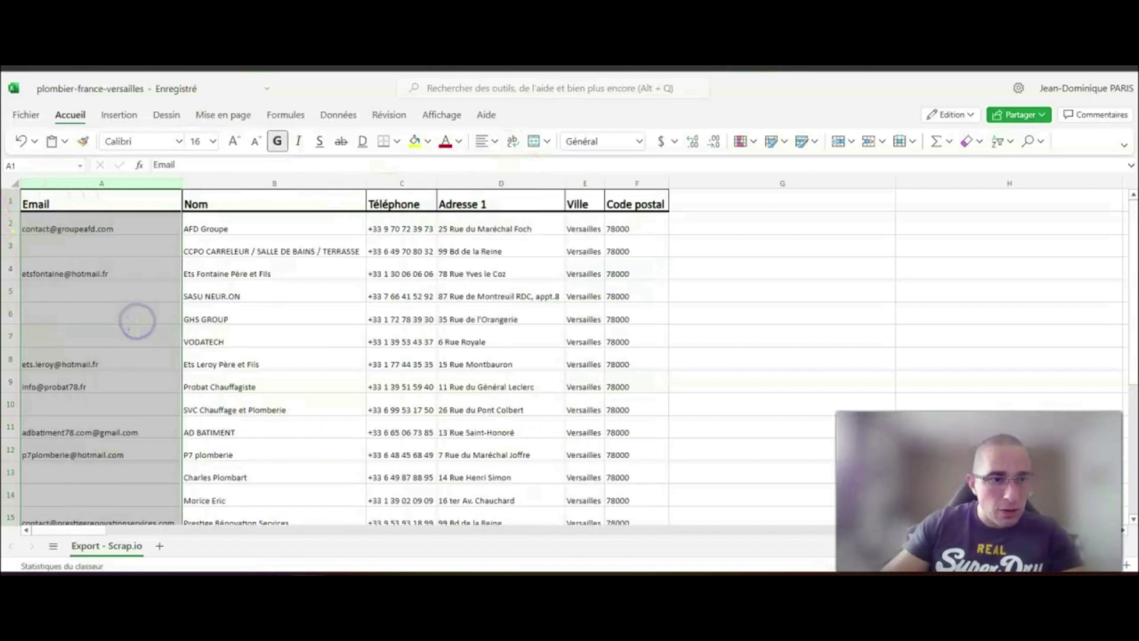
Compare the order of the workbook's column headers with the fields of the Airtable prospect table.
{"action": "left_click", "coordinate": [243, 231]}
{"action": "left_click", "coordinate": [128, 198]}
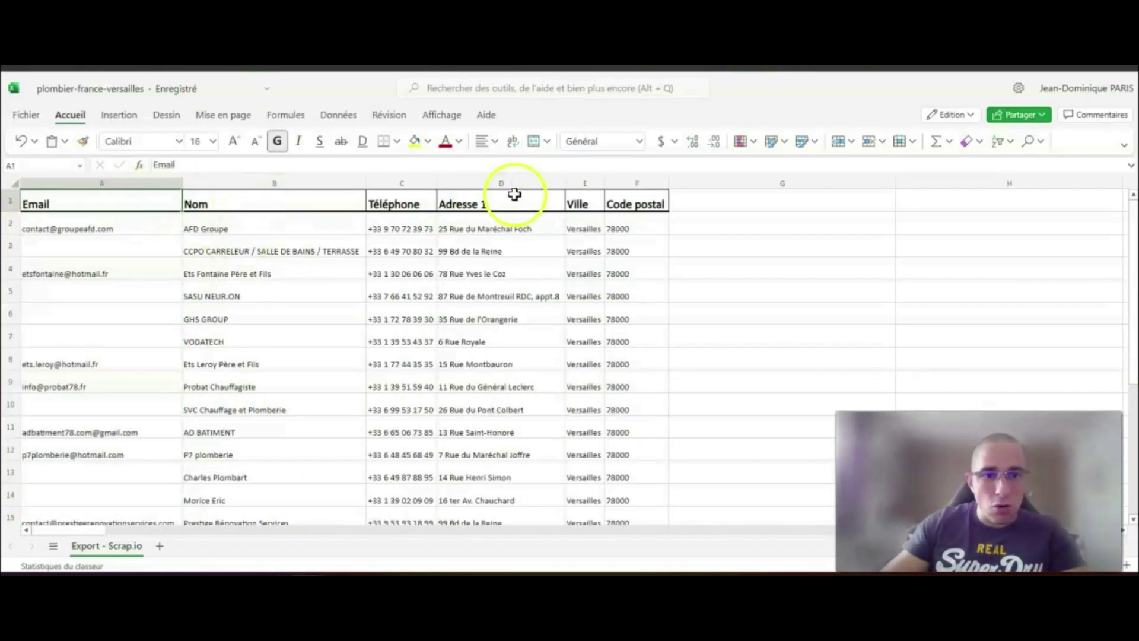
{"action": "left_click", "coordinate": [397, 200]}
{"action": "left_click", "coordinate": [473, 202]}
{"action": "left_click", "coordinate": [577, 204]}
{"action": "left_click", "coordinate": [615, 203]}
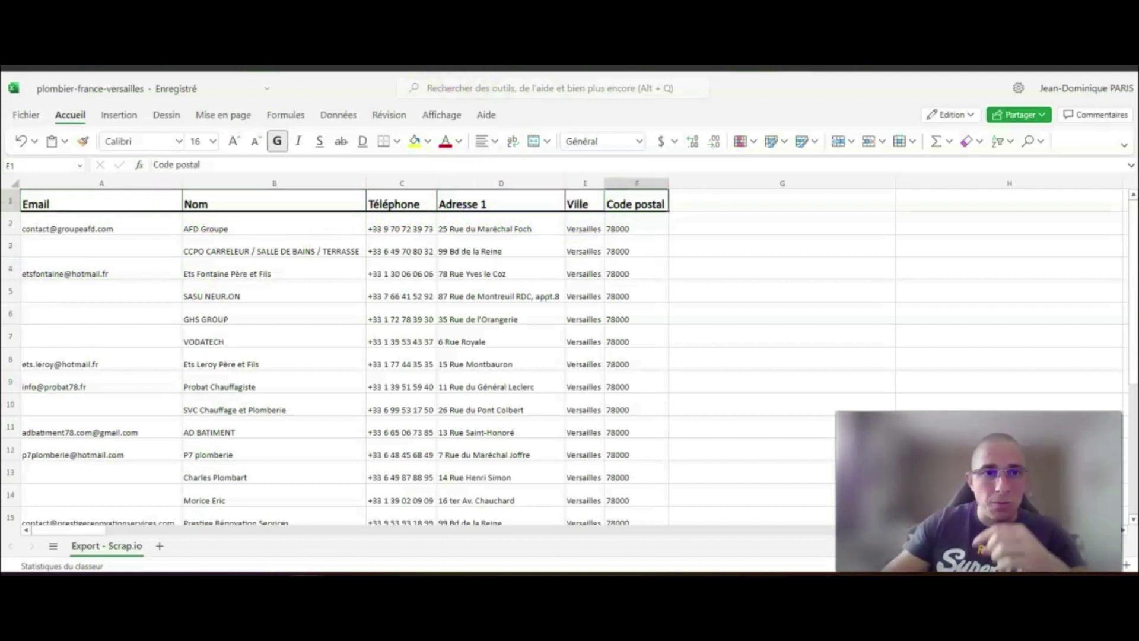
{"action": "key", "text": "ctrl+Tab"}
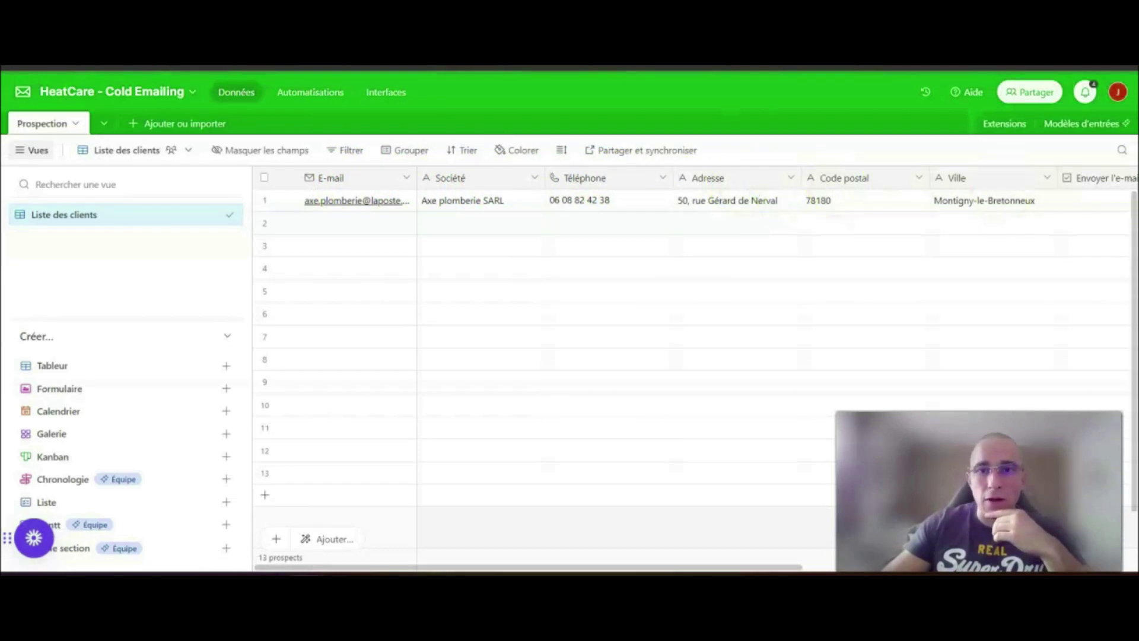
{"action": "key", "text": "alt+Tab"}
Move the Code postal column in front of the Ville column.
{"action": "left_click", "coordinate": [608, 181]}
{"action": "key", "text": "ctrl+c"}
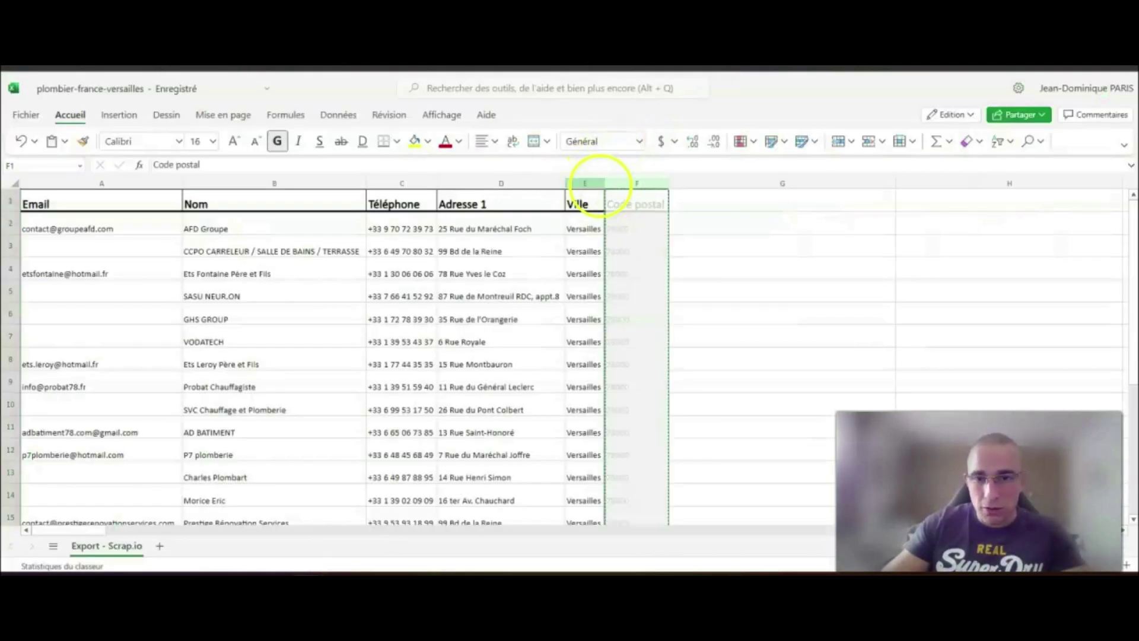
{"action": "left_click", "coordinate": [586, 184]}
{"action": "right_click", "coordinate": [587, 185]}
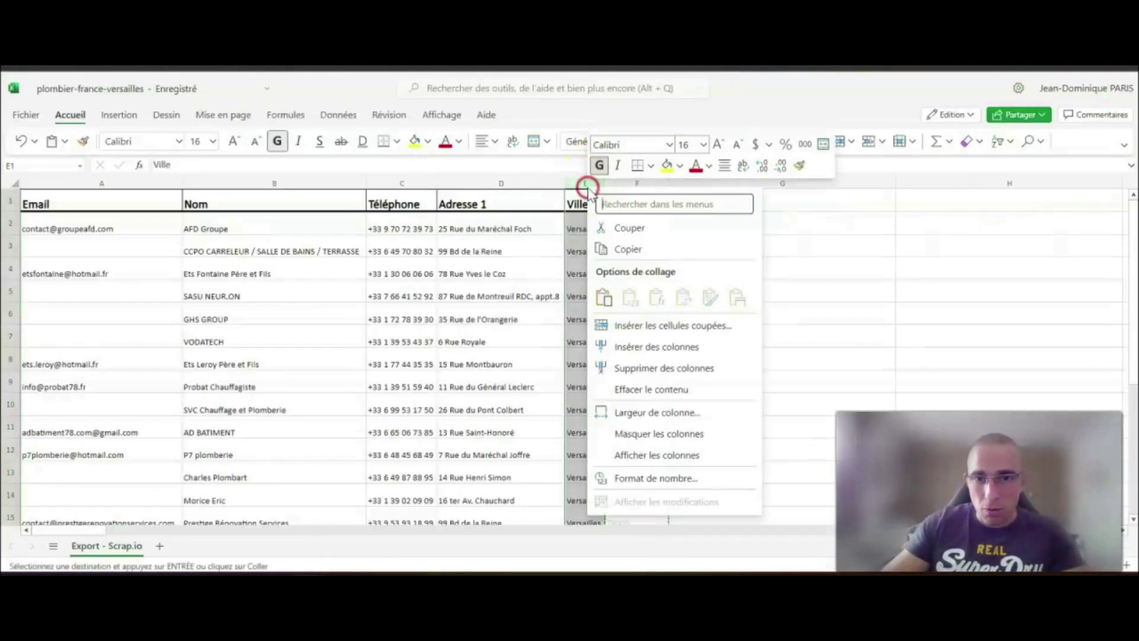
{"action": "left_click", "coordinate": [663, 325]}
{"action": "left_click", "coordinate": [746, 275]}
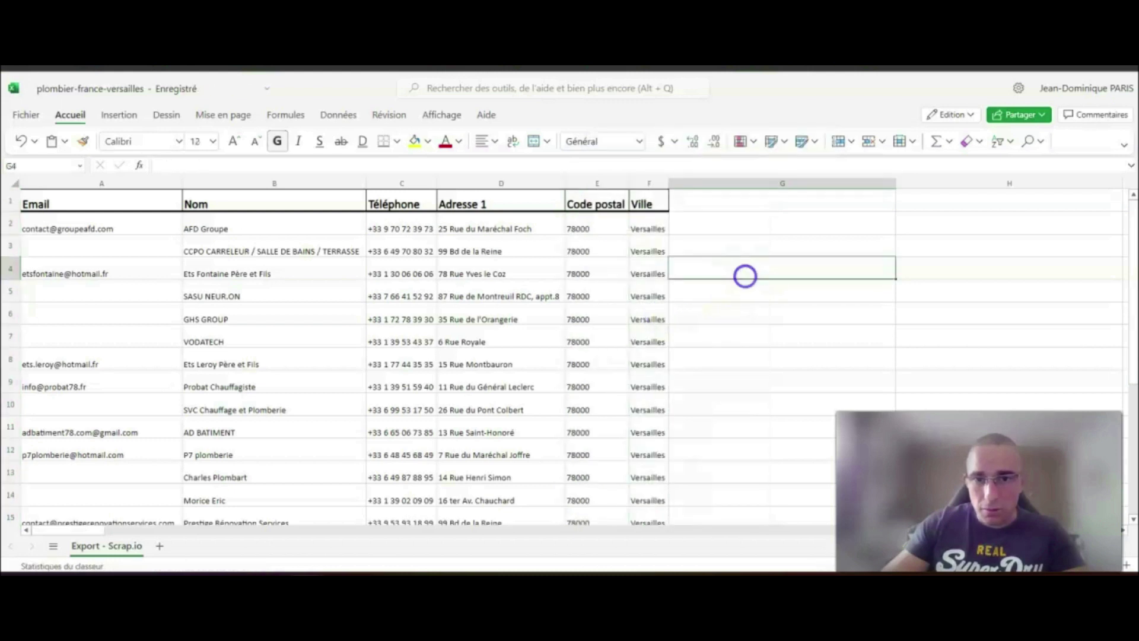
Give all columns the same width as the Email column and turn on filters for the header row.
{"action": "left_click", "coordinate": [16, 182]}
{"action": "left_click_drag", "start_coordinate": [178, 185], "coordinate": [184, 188]}
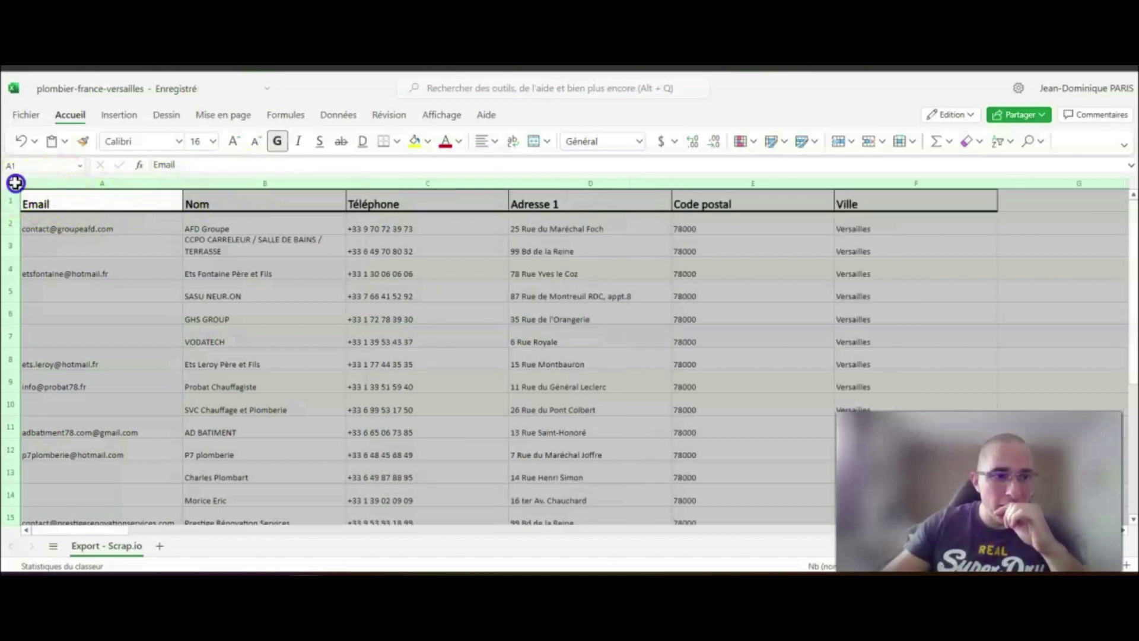
{"action": "left_click", "coordinate": [339, 114]}
{"action": "left_click", "coordinate": [489, 143]}
Filter the Email column to exclude the blank entries (Vides).
{"action": "left_click", "coordinate": [169, 230]}
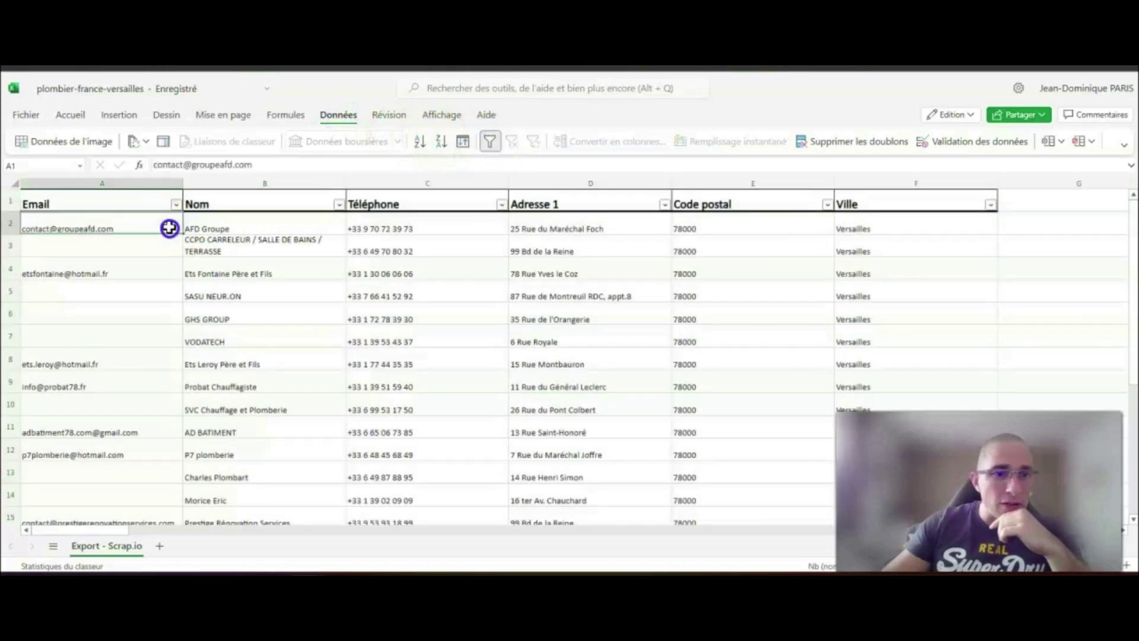
{"action": "left_click", "coordinate": [176, 205]}
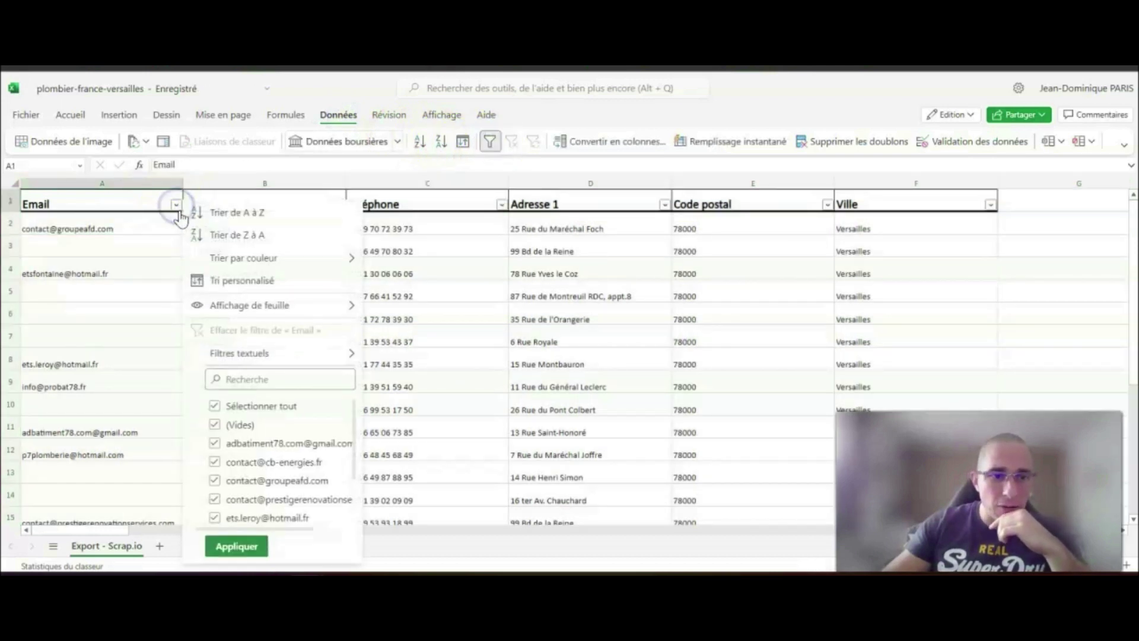
{"action": "left_click", "coordinate": [215, 424]}
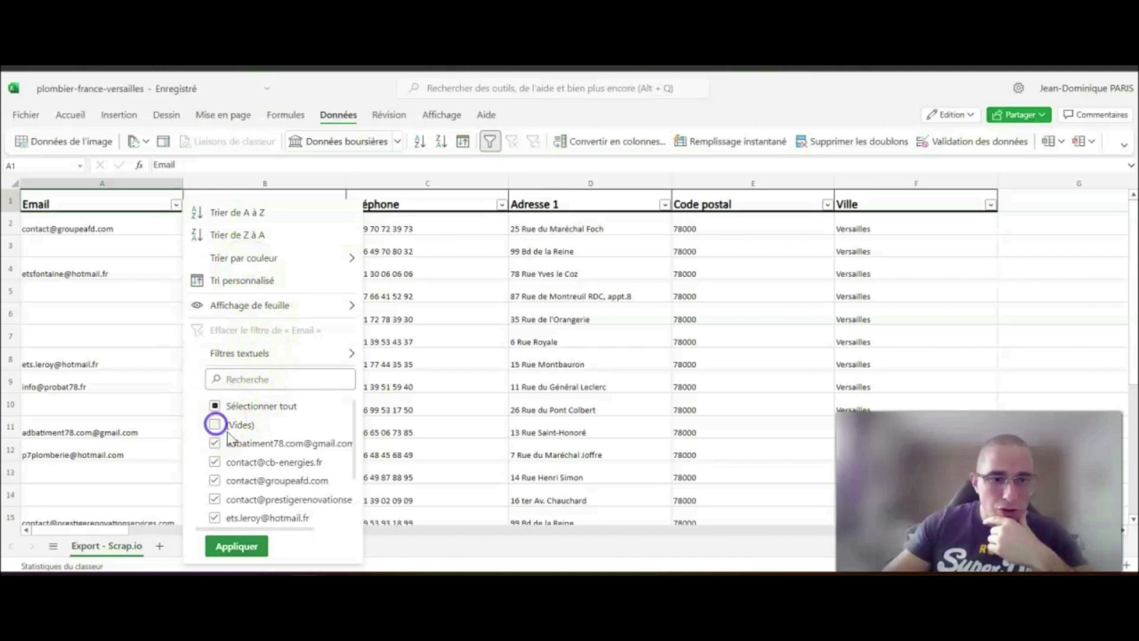
{"action": "left_click", "coordinate": [243, 547]}
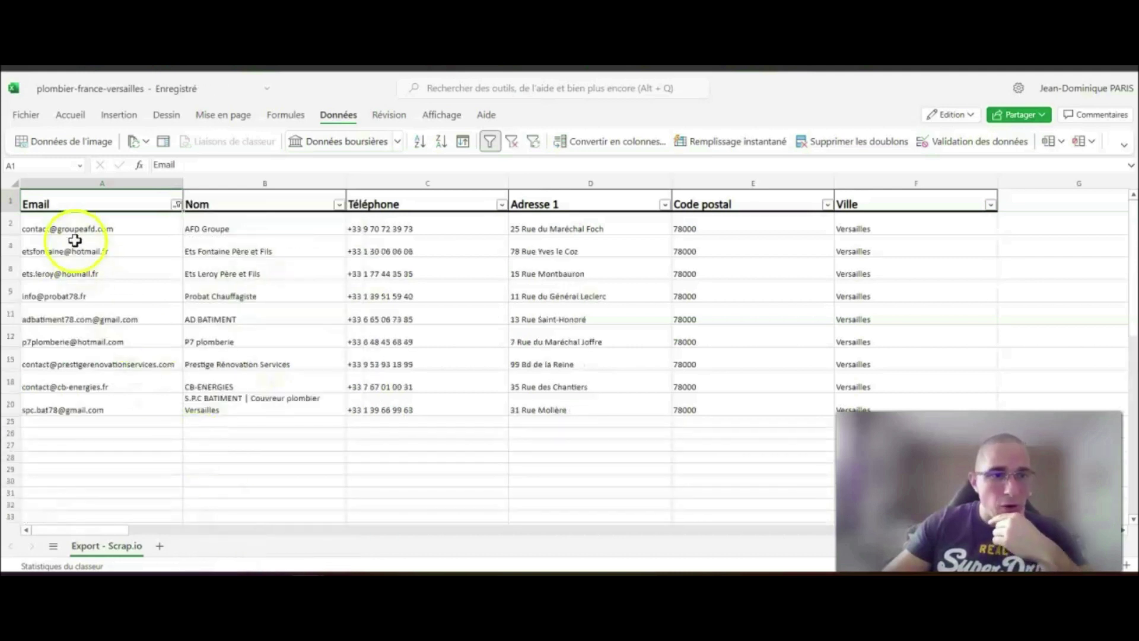
Copy the filtered prospect rows from Email through Ville and paste them into the Airtable prospect table, starting at the E-mail cell of row 2.
{"action": "left_click_drag", "start_coordinate": [78, 220], "coordinate": [73, 413]}
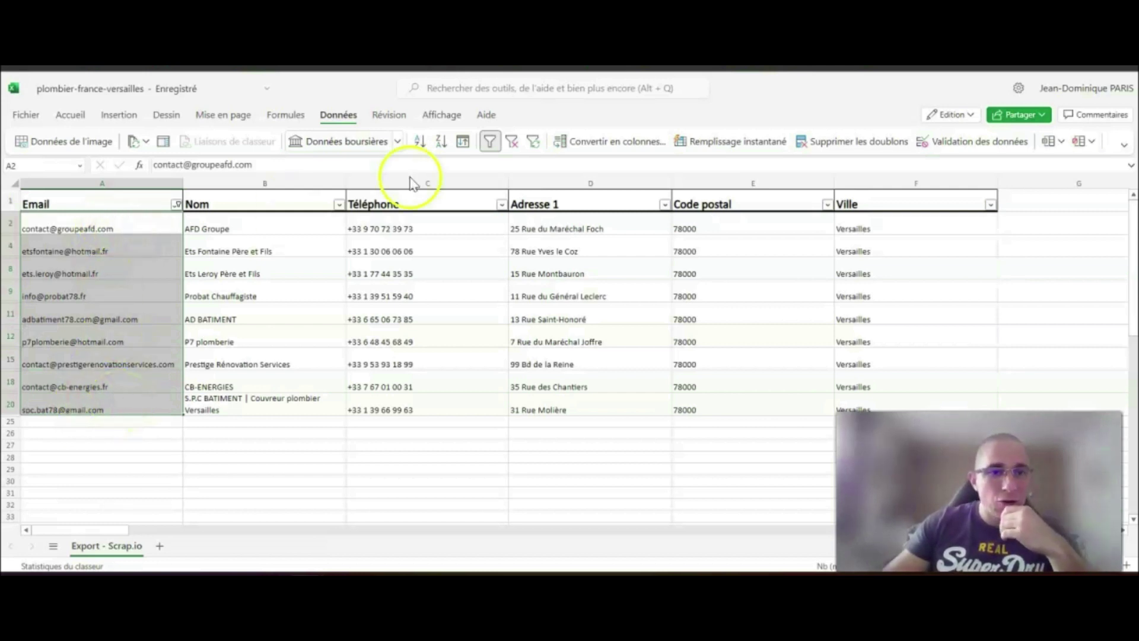
{"action": "left_click", "coordinate": [460, 52]}
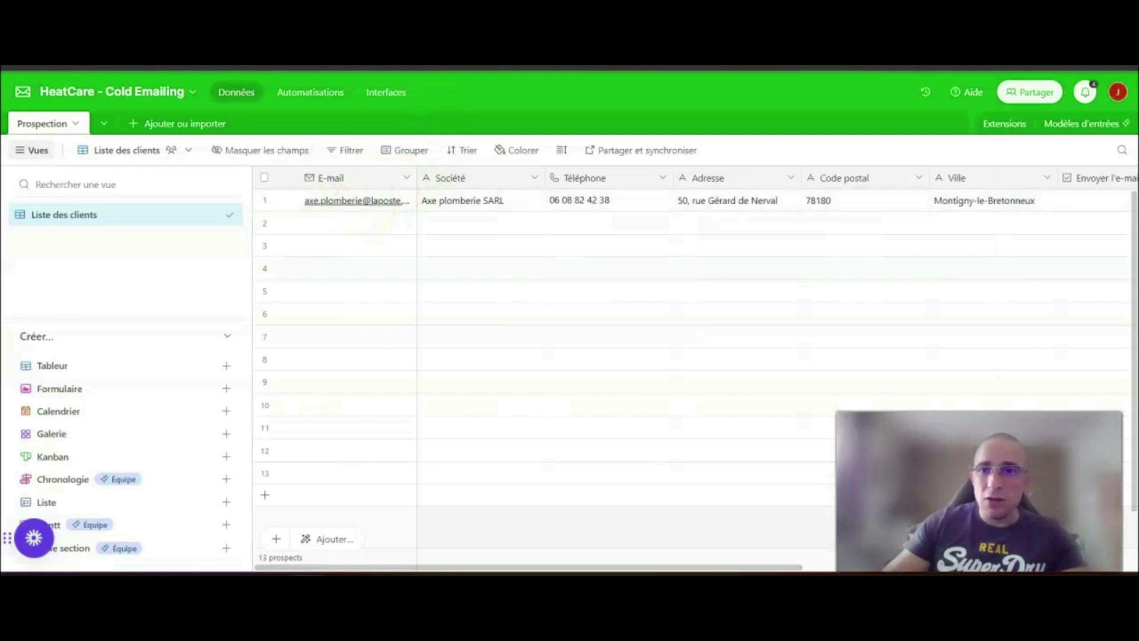
{"action": "left_click", "coordinate": [351, 53]}
{"action": "left_click", "coordinate": [68, 226]}
{"action": "mouse_move", "coordinate": [68, 226]}
{"action": "left_mouse_down"}
{"action": "mouse_move", "coordinate": [826, 333]}
{"action": "mouse_move", "coordinate": [890, 408]}
{"action": "left_mouse_up"}
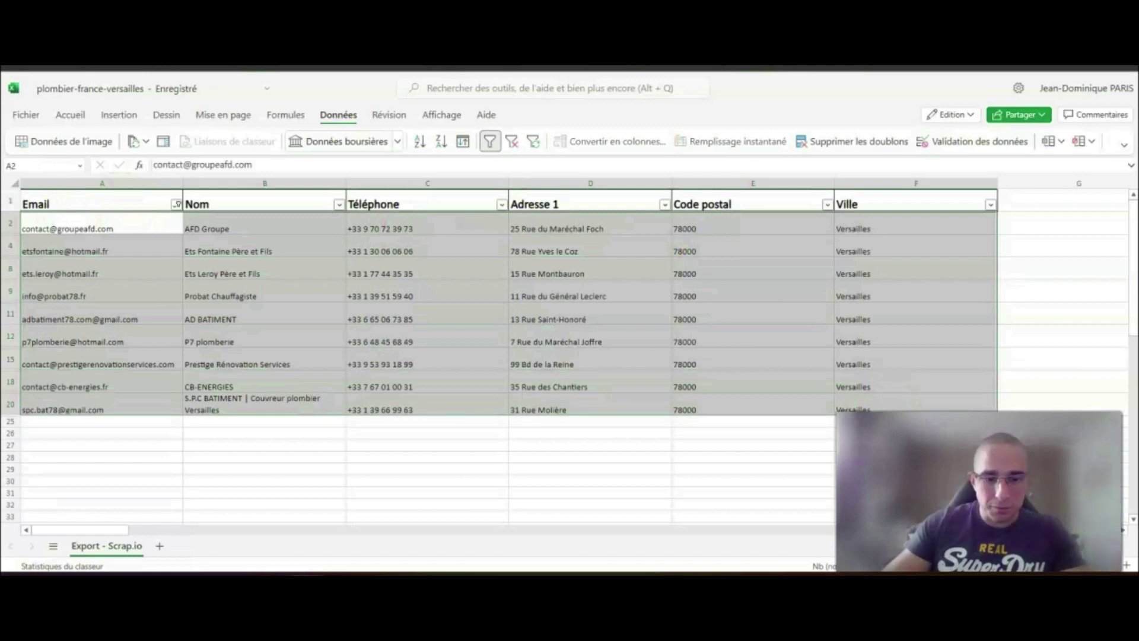
{"action": "key", "text": "ctrl+c"}
{"action": "left_click", "coordinate": [249, 53]}
{"action": "left_click", "coordinate": [317, 223]}
{"action": "key", "text": "ctrl+v"}
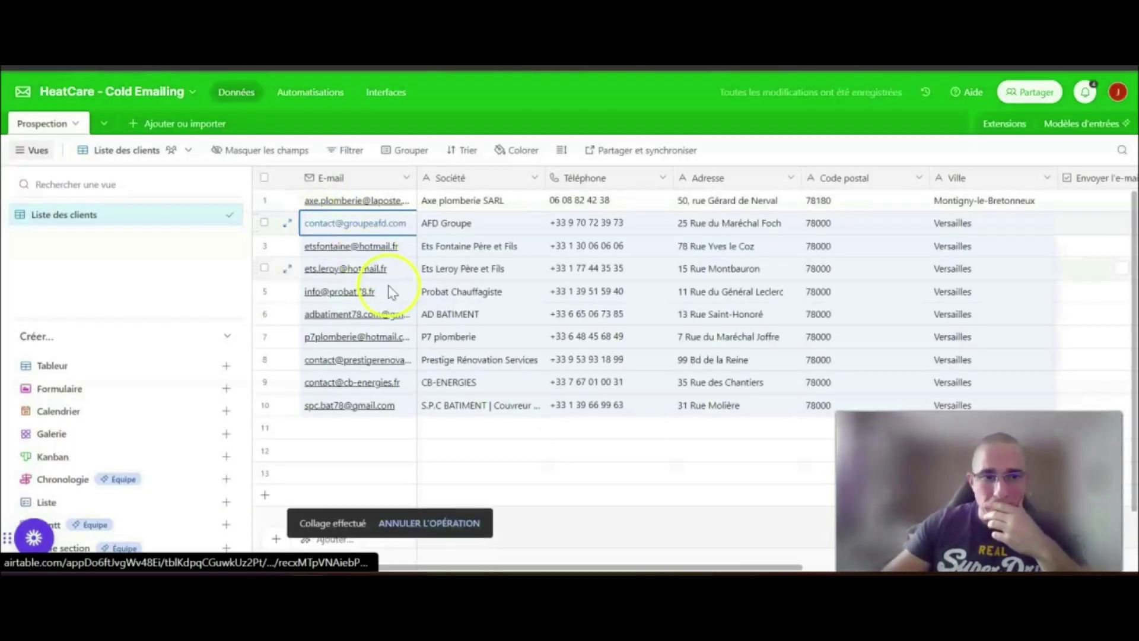
Delete the three empty records in rows 11 to 13 of the Airtable prospect table.
{"action": "left_click", "coordinate": [663, 515]}
{"action": "left_click", "coordinate": [265, 427]}
{"action": "left_click", "coordinate": [270, 450]}
{"action": "left_click", "coordinate": [264, 473]}
{"action": "right_click", "coordinate": [264, 473]}
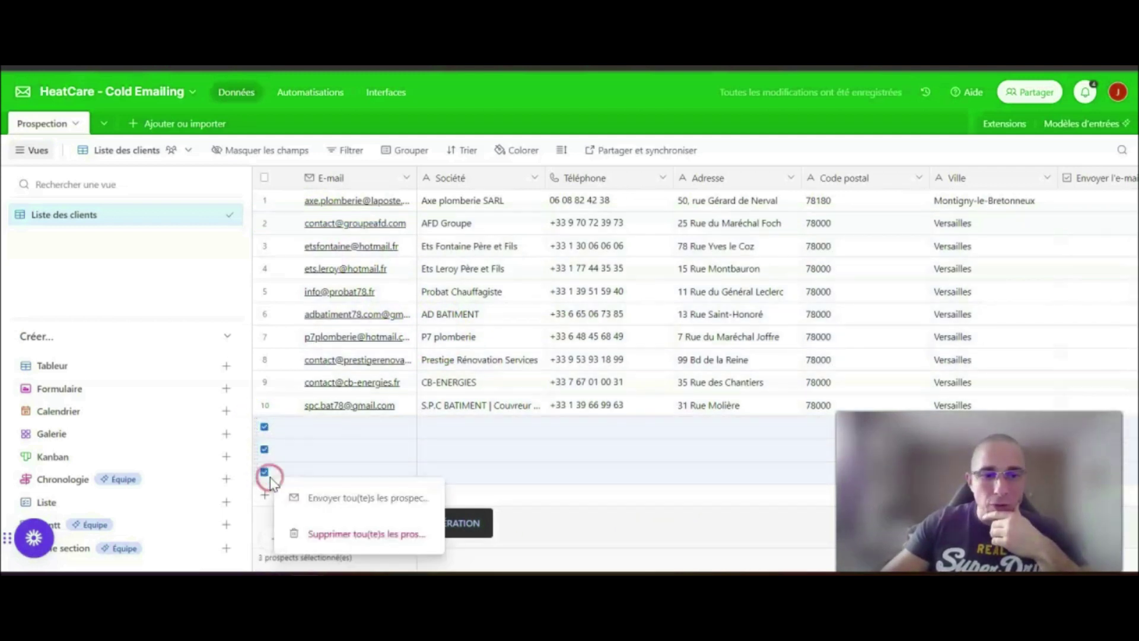
{"action": "left_click", "coordinate": [376, 541]}
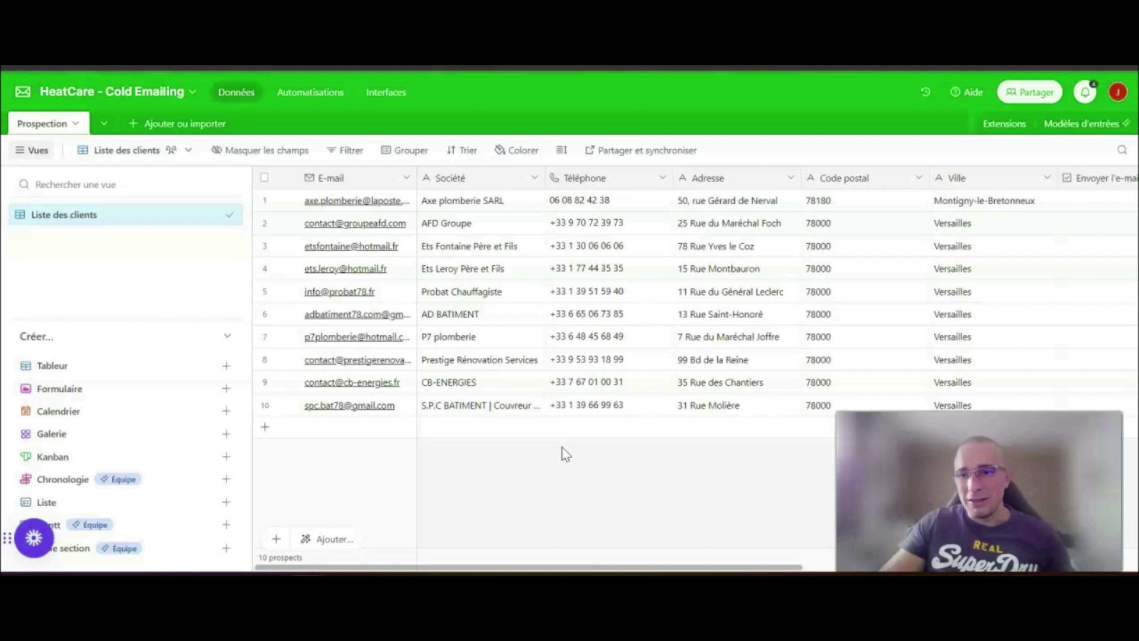
{"action": "left_click_drag", "start_coordinate": [600, 568], "coordinate": [934, 567]}
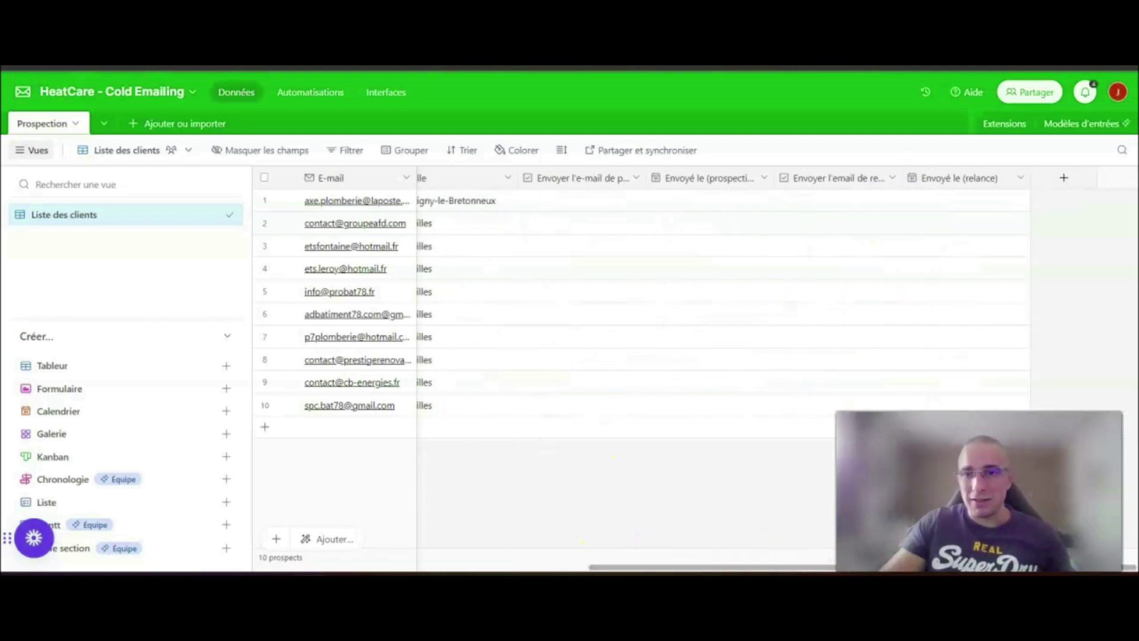
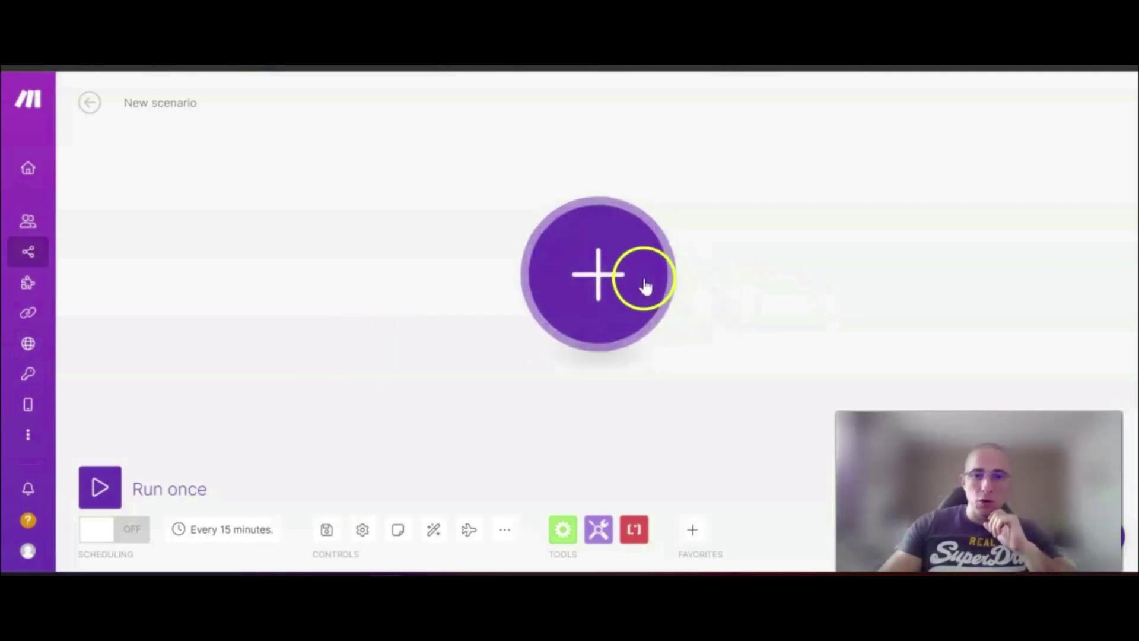
In Make, add the Airtable Watch Records module as the first module of the new scenario.
{"action": "left_click", "coordinate": [600, 286]}
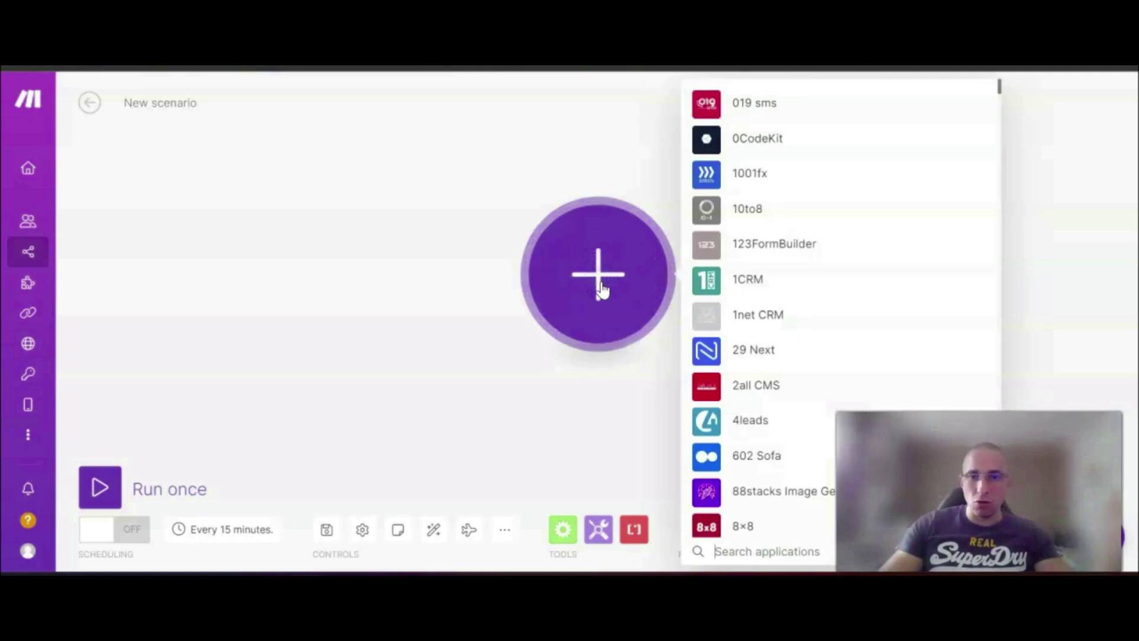
{"action": "type", "text": "Airtable"}
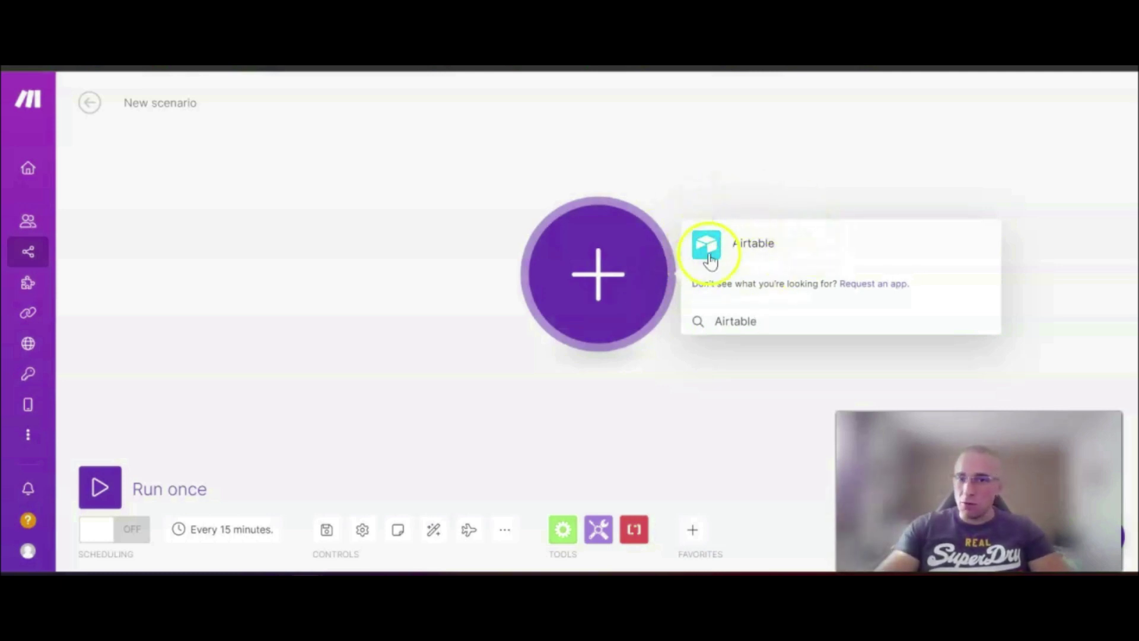
{"action": "left_click", "coordinate": [760, 243]}
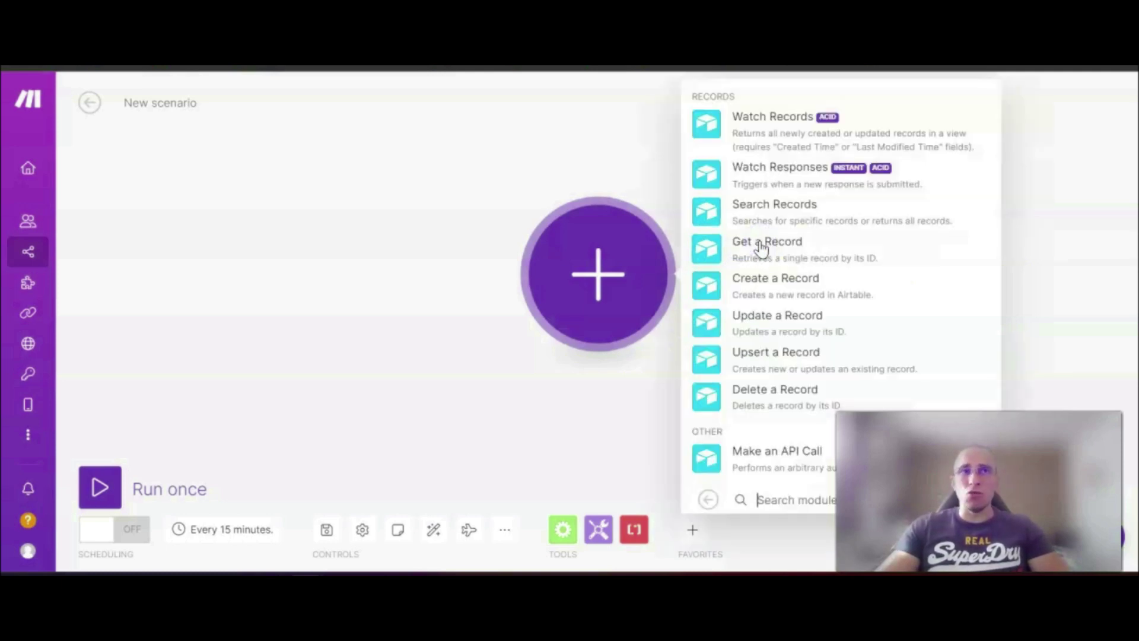
{"action": "left_click", "coordinate": [786, 132]}
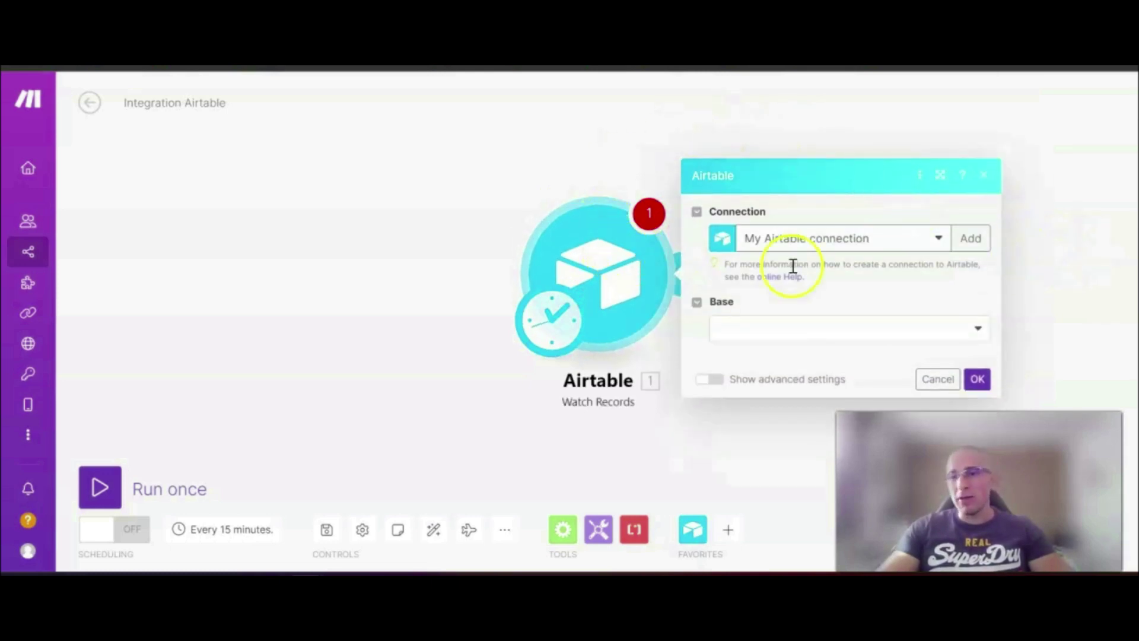
Set the Watch Records module to the HeatCare - Cold Emailing base and the Prospection table.
{"action": "left_click_drag", "start_coordinate": [1076, 241], "coordinate": [814, 211]}
{"action": "left_click_drag", "start_coordinate": [839, 249], "coordinate": [703, 259]}
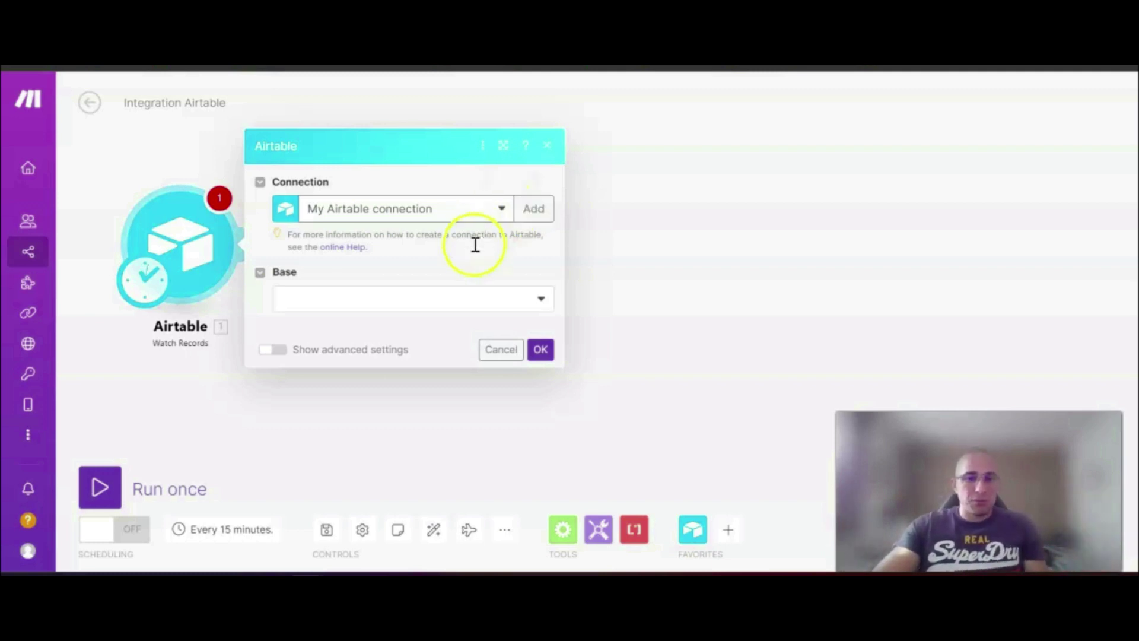
{"action": "left_click", "coordinate": [540, 300]}
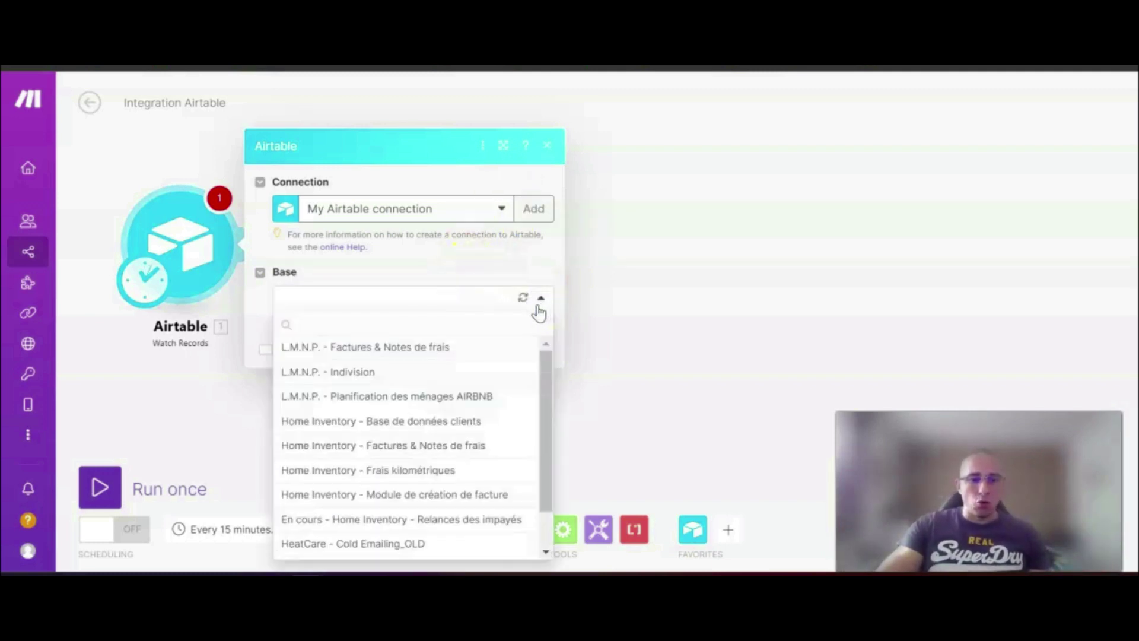
{"action": "scroll", "coordinate": [425, 483], "scroll_direction": "down", "scroll_amount": 1}
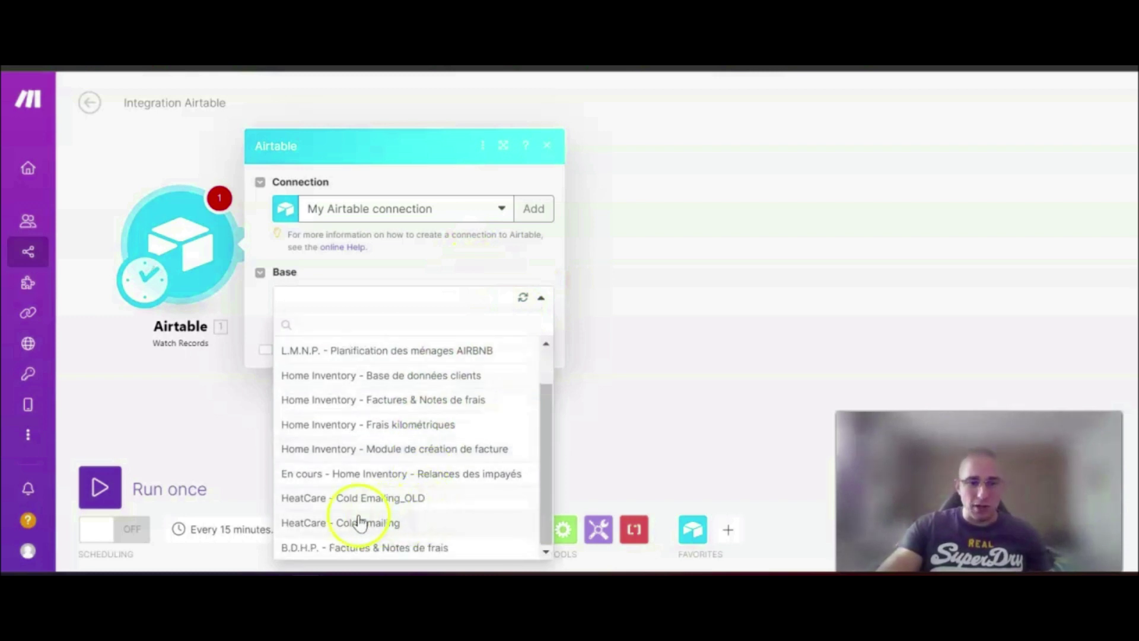
{"action": "left_click", "coordinate": [332, 525]}
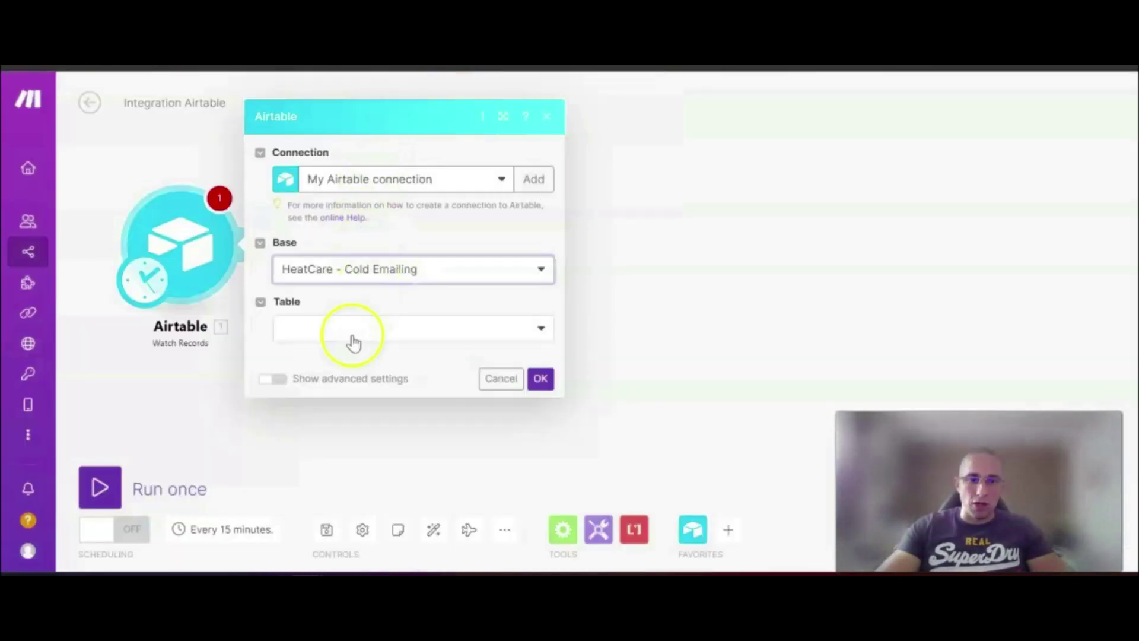
{"action": "left_click", "coordinate": [352, 328]}
{"action": "left_click", "coordinate": [350, 349]}
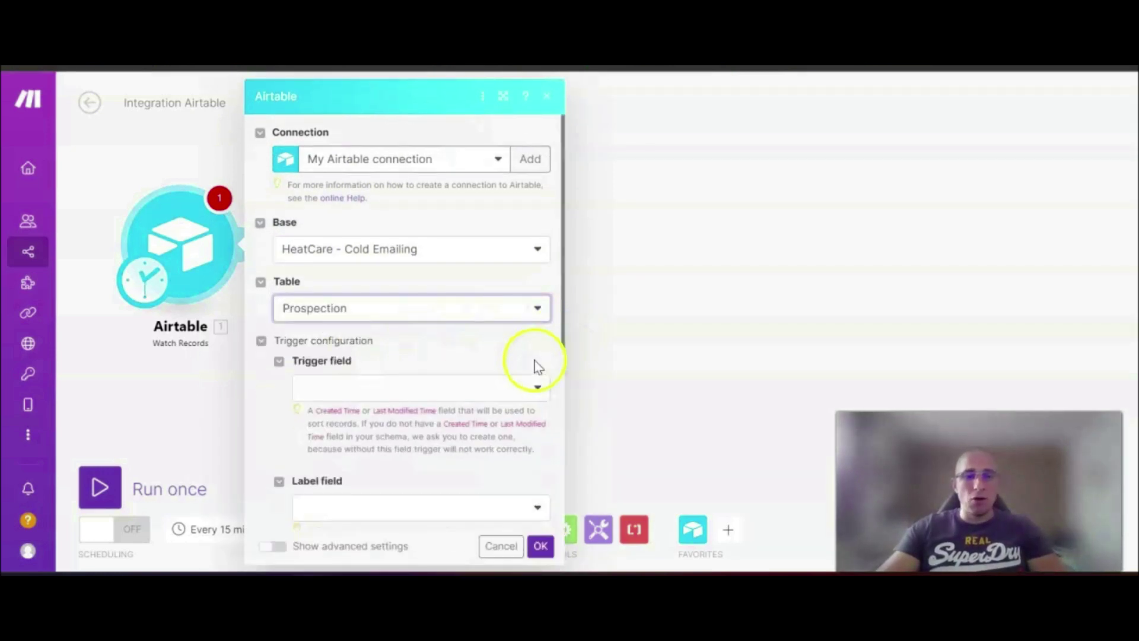
Check the Trigger field options and read the note on which field types the trigger requires.
{"action": "scroll", "coordinate": [506, 333], "scroll_direction": "down", "scroll_amount": 3}
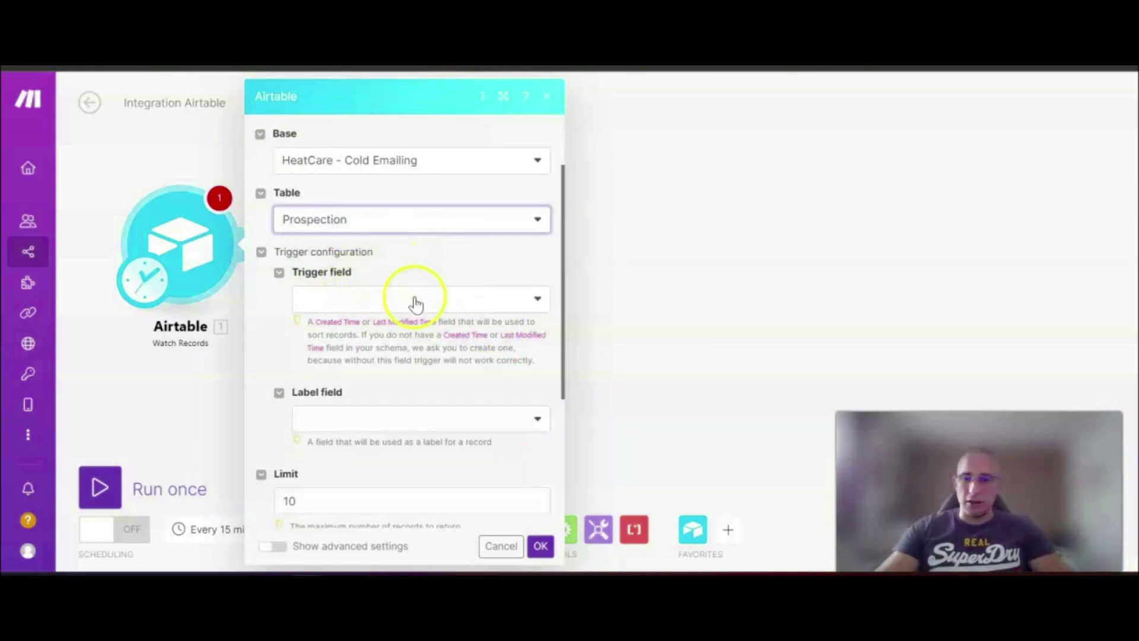
{"action": "left_click", "coordinate": [371, 305]}
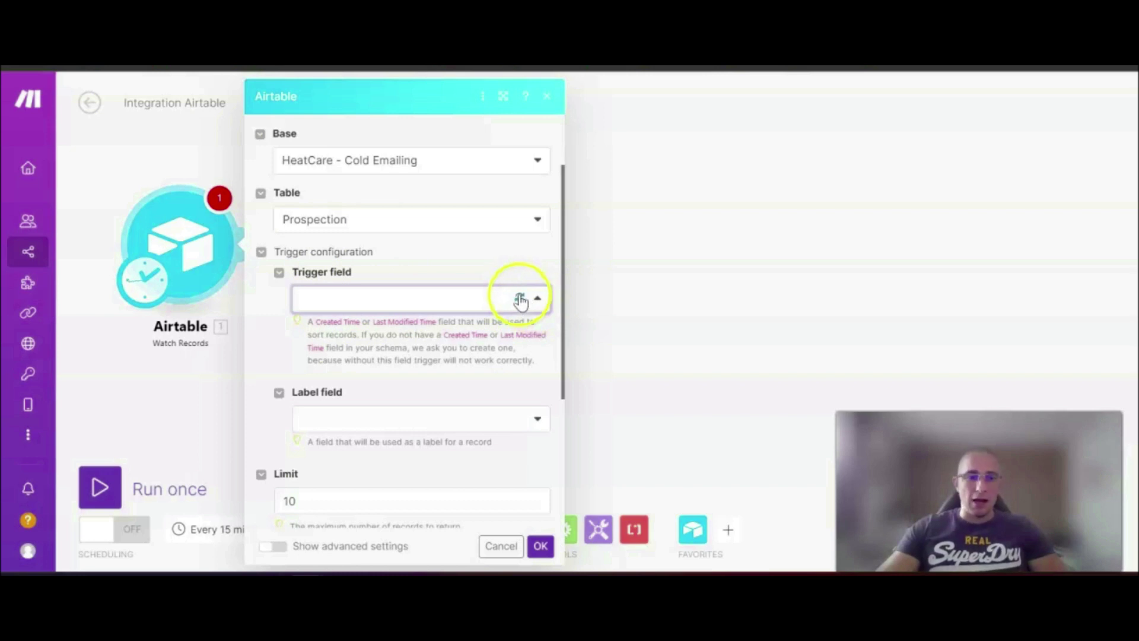
{"action": "left_click_drag", "start_coordinate": [312, 324], "coordinate": [535, 384]}
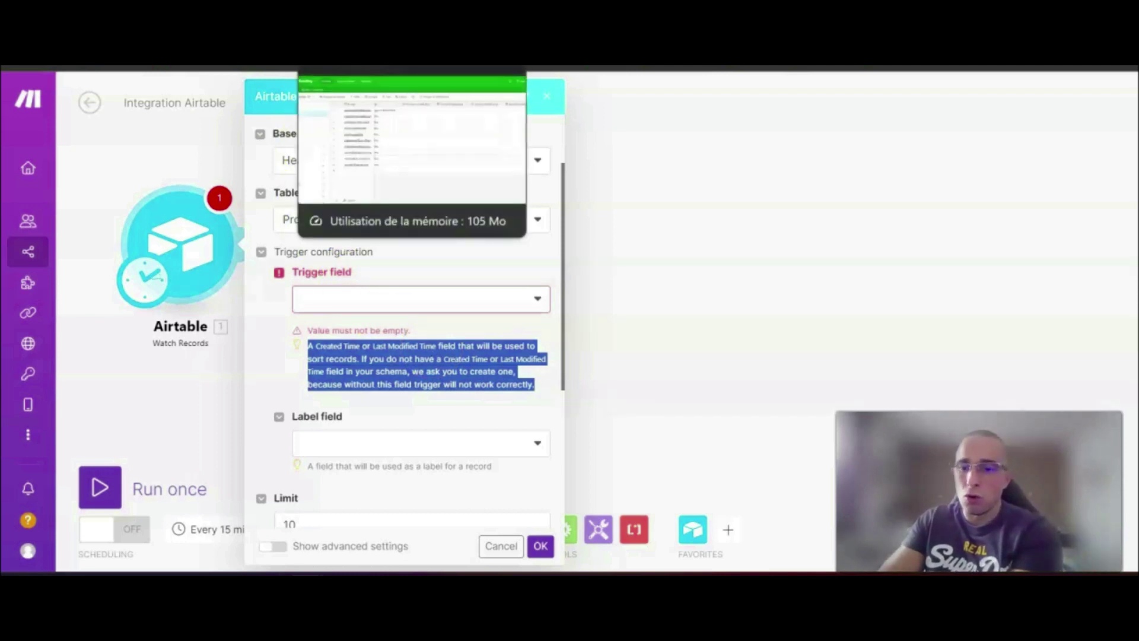
In Airtable, add a field named Date de modification of type Date/heure de la dernière modification to the Prospection table.
{"action": "left_click", "coordinate": [356, 64]}
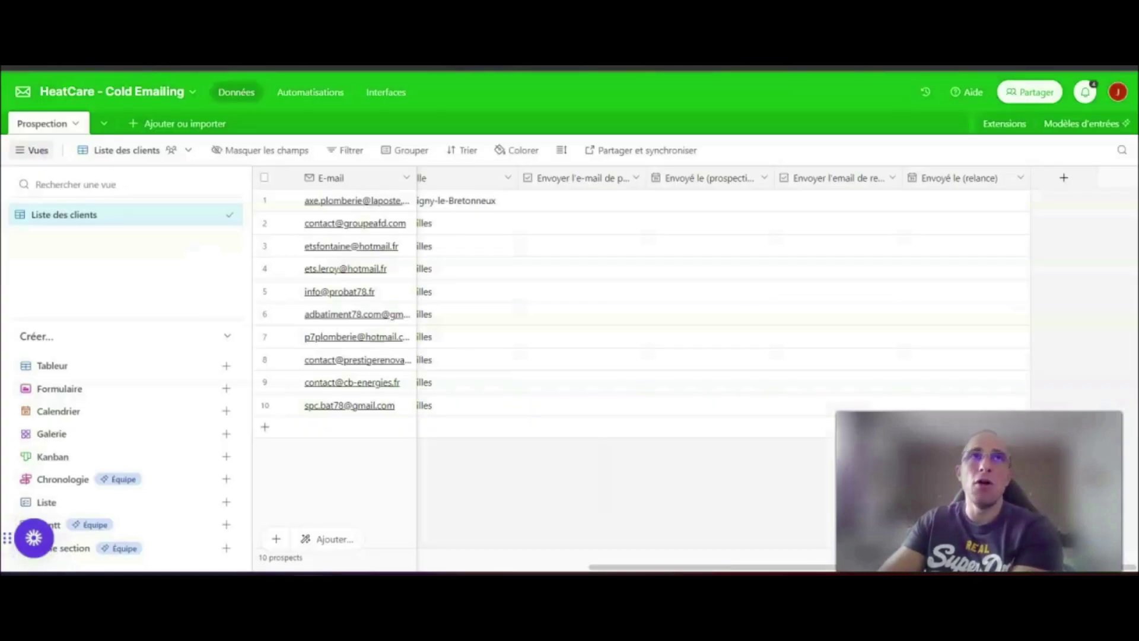
{"action": "left_click", "coordinate": [1064, 178]}
{"action": "type", "text": "Dat"}
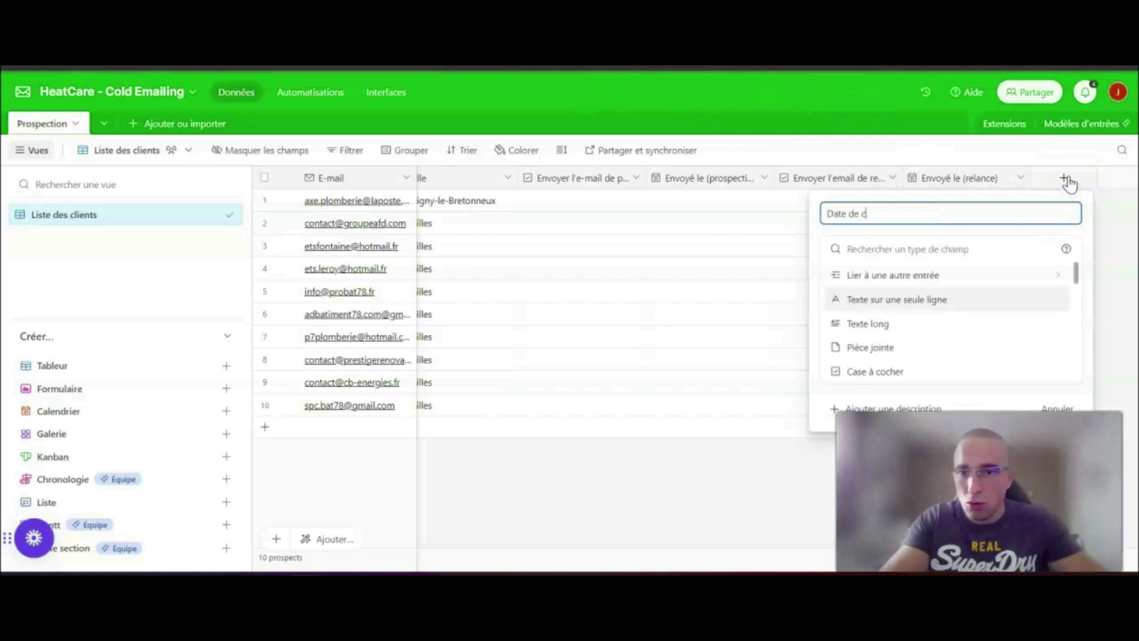
{"action": "type", "text": "e de modification"}
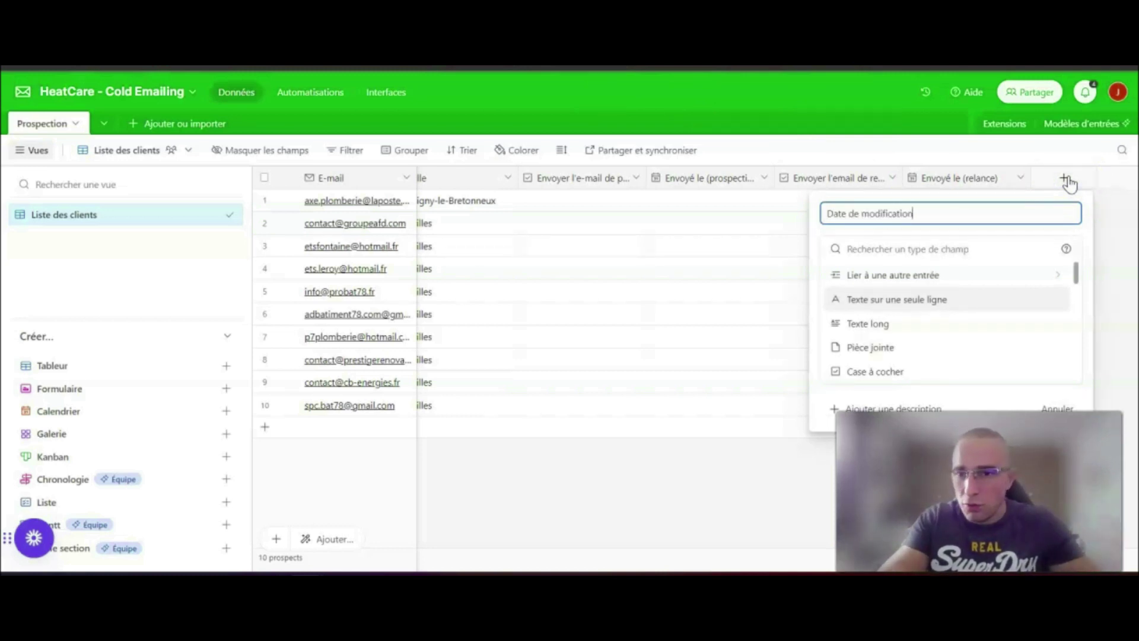
{"action": "scroll", "coordinate": [904, 326], "scroll_direction": "down", "scroll_amount": 3}
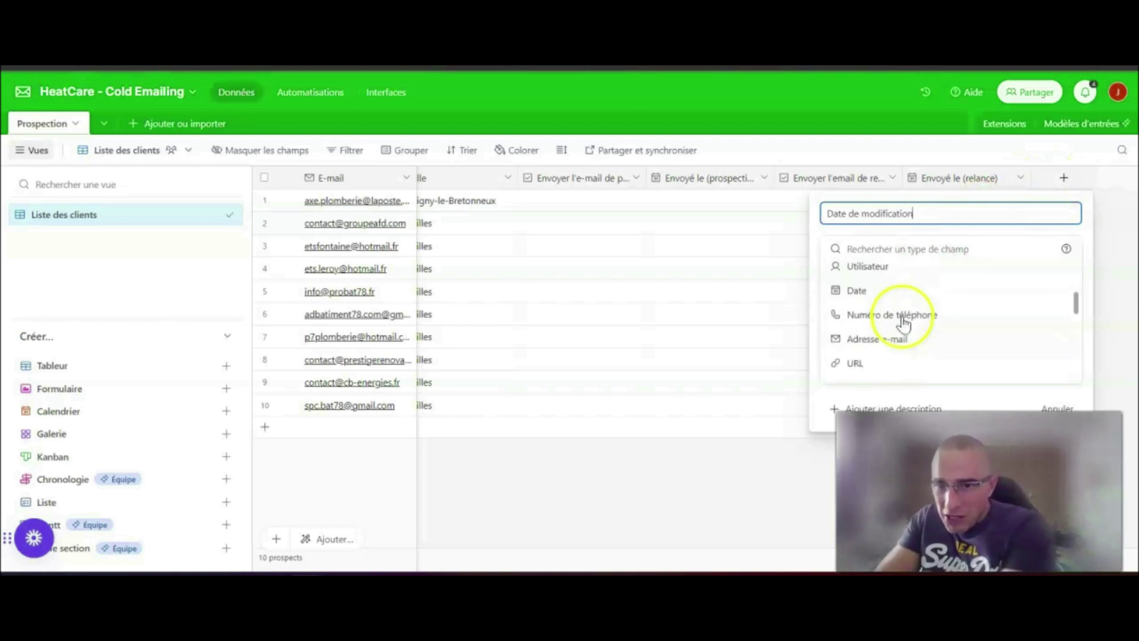
{"action": "scroll", "coordinate": [938, 325], "scroll_direction": "down", "scroll_amount": 5}
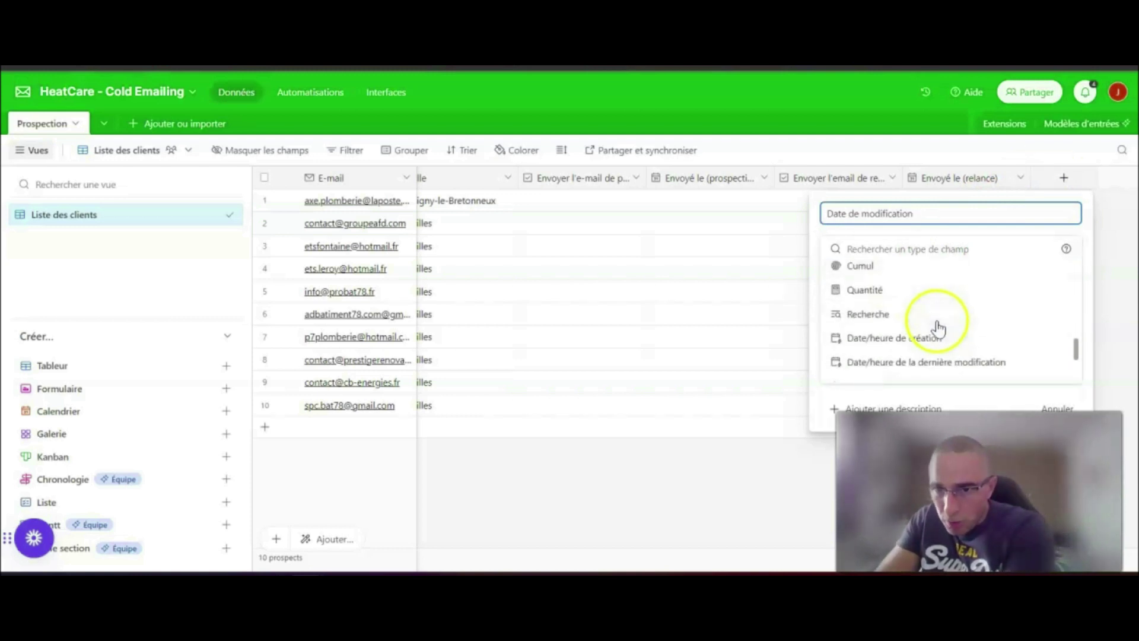
{"action": "left_click", "coordinate": [907, 371]}
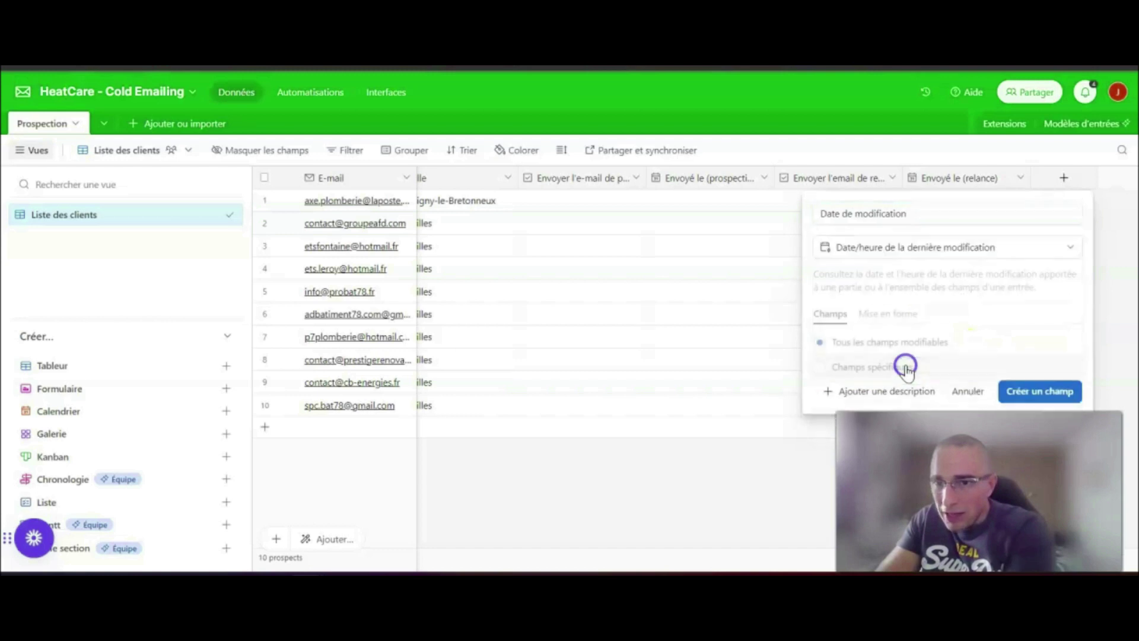
{"action": "left_click", "coordinate": [1045, 404]}
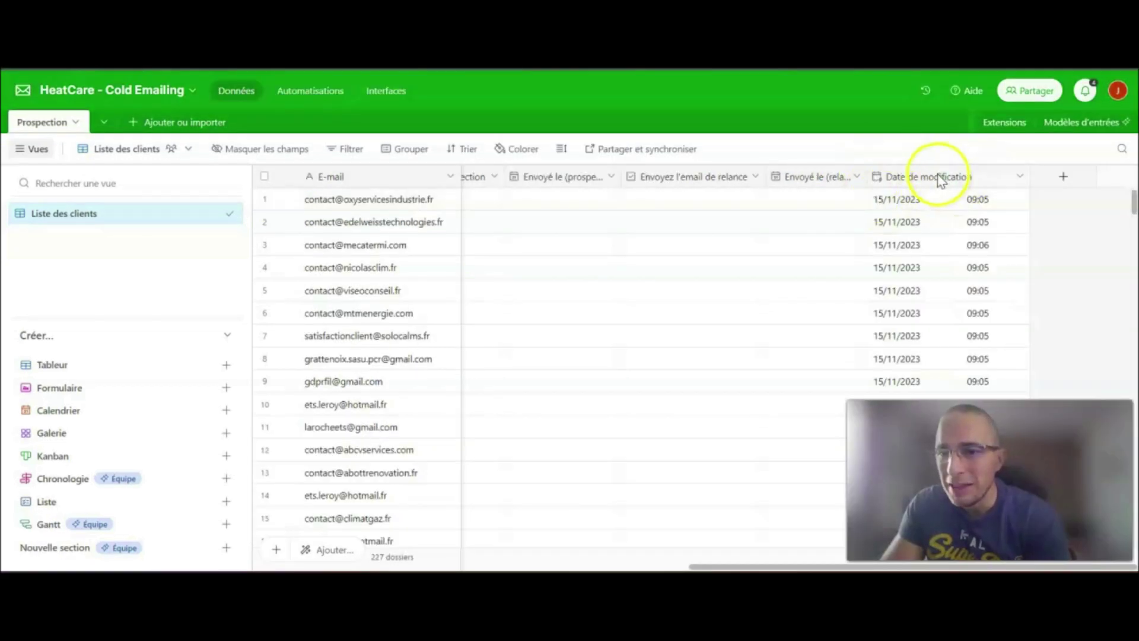
Review which fields the Date de modification field tracks and leave its settings without saving.
{"action": "double_click", "coordinate": [938, 177]}
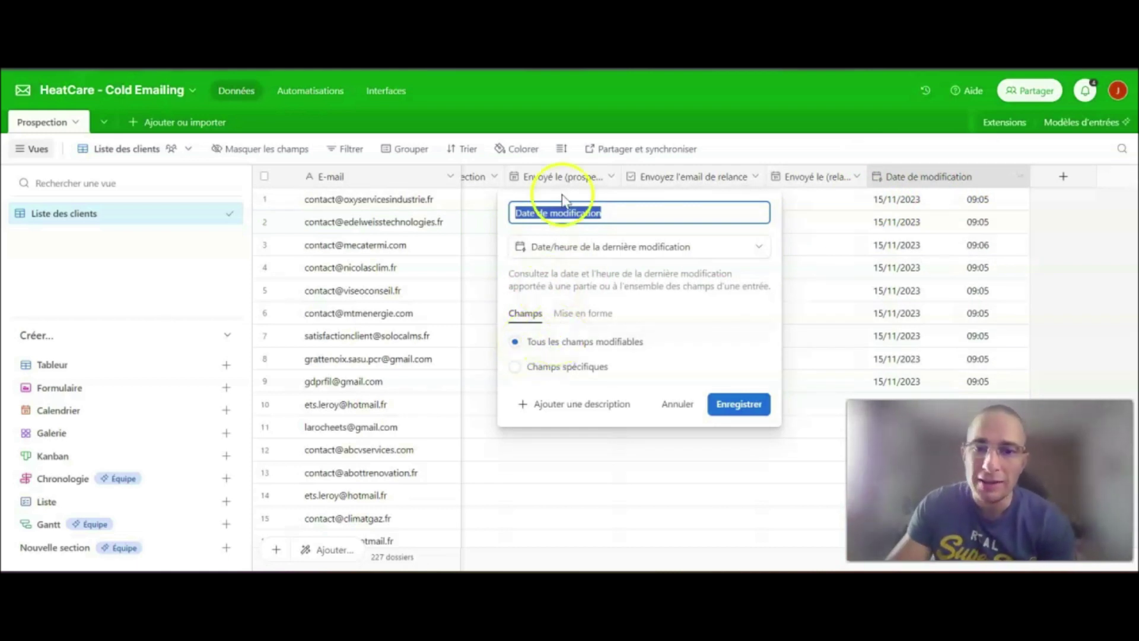
{"action": "left_click_drag", "start_coordinate": [628, 212], "coordinate": [514, 212]}
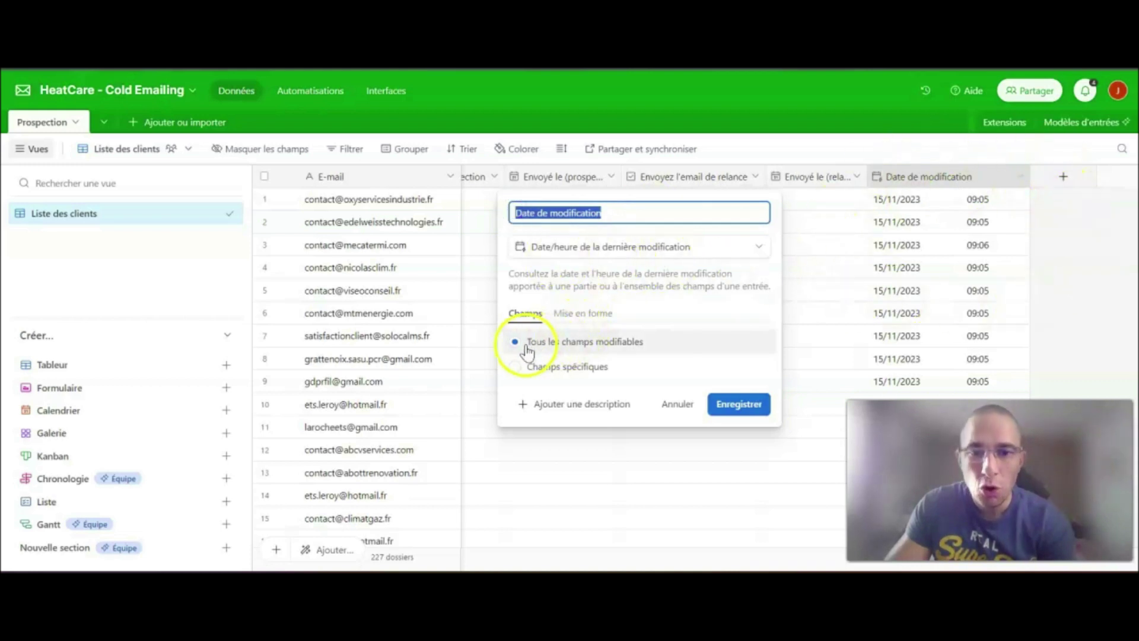
{"action": "left_click", "coordinate": [677, 406]}
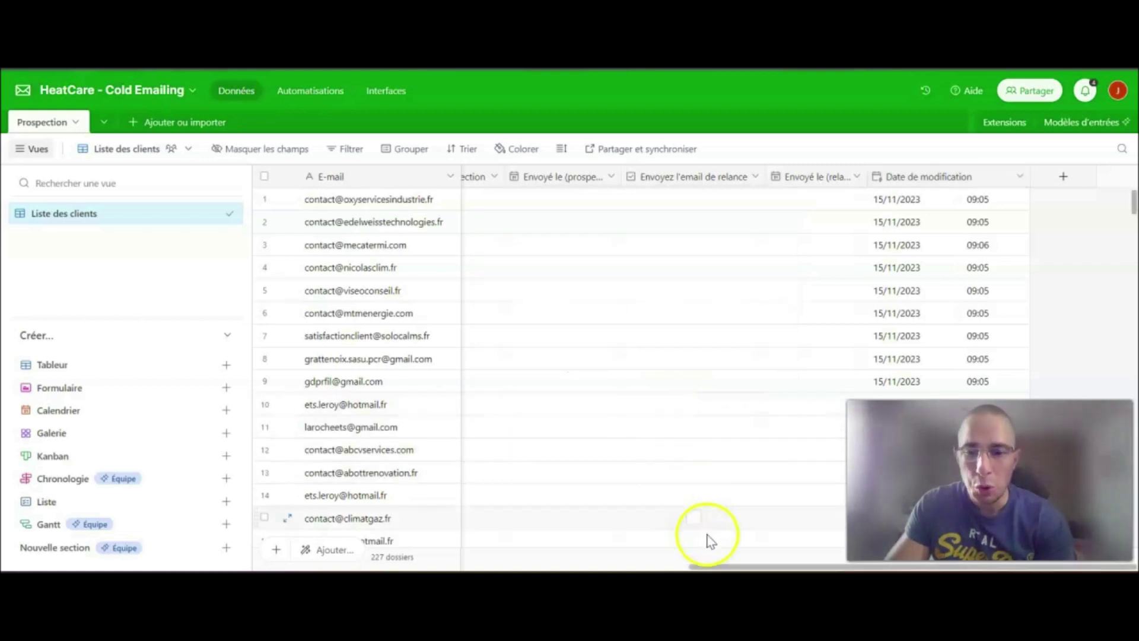
{"action": "left_click_drag", "start_coordinate": [719, 566], "coordinate": [816, 567]}
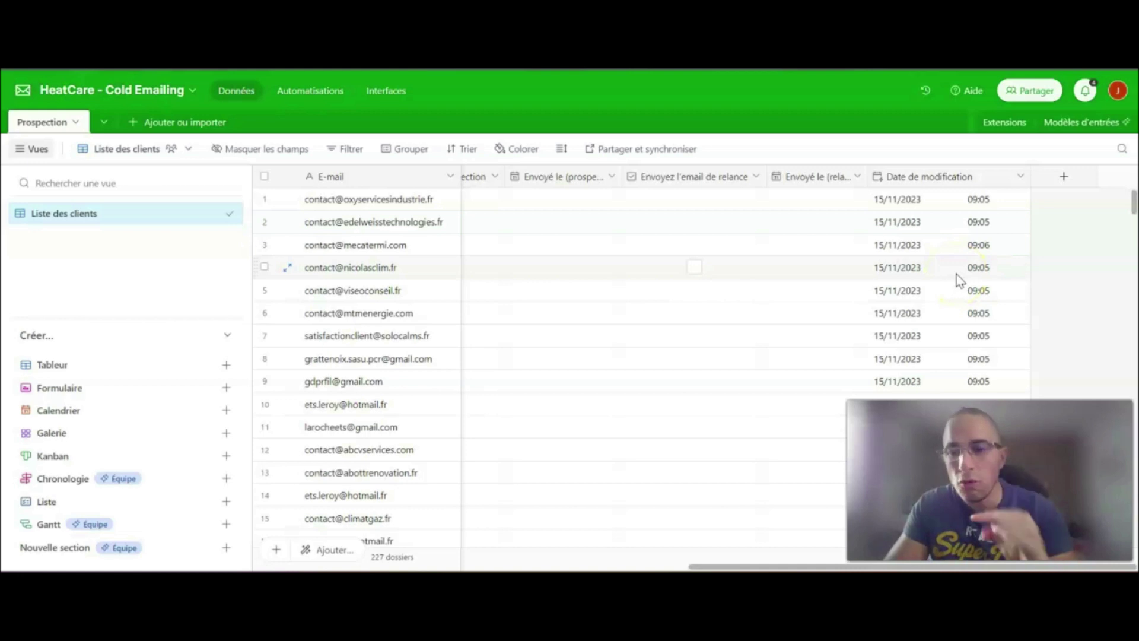
Limit Date de modification to the specific fields Envoyer l'e-mail de prospection and Envoyez l'email de relance, and save the field.
{"action": "double_click", "coordinate": [935, 178]}
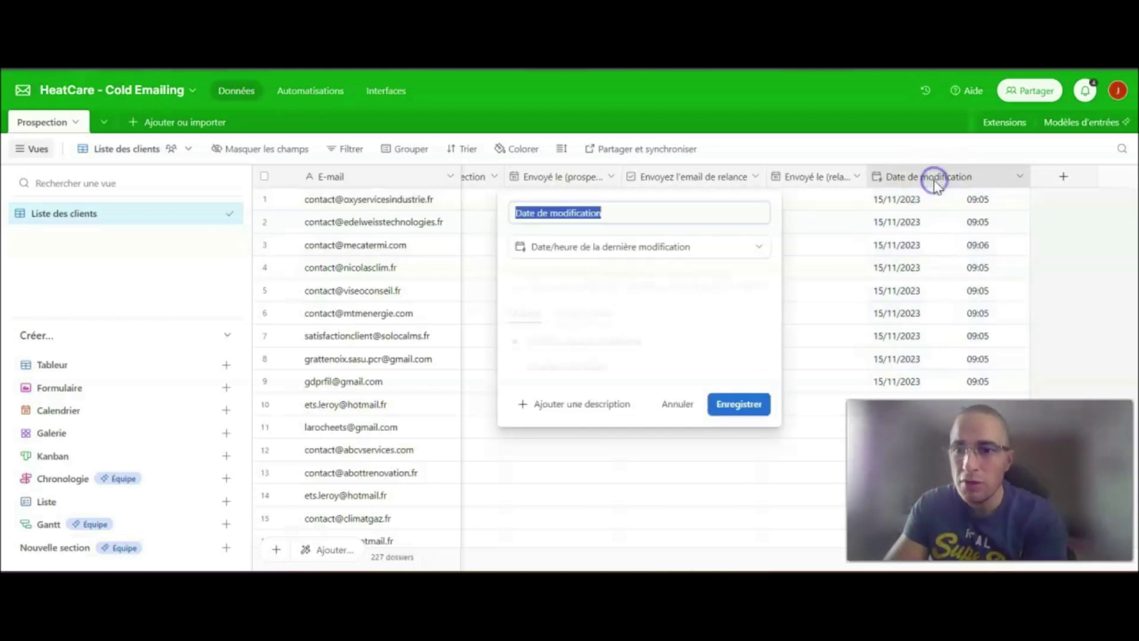
{"action": "left_click", "coordinate": [517, 375]}
{"action": "scroll", "coordinate": [542, 376], "scroll_direction": "down", "scroll_amount": 1}
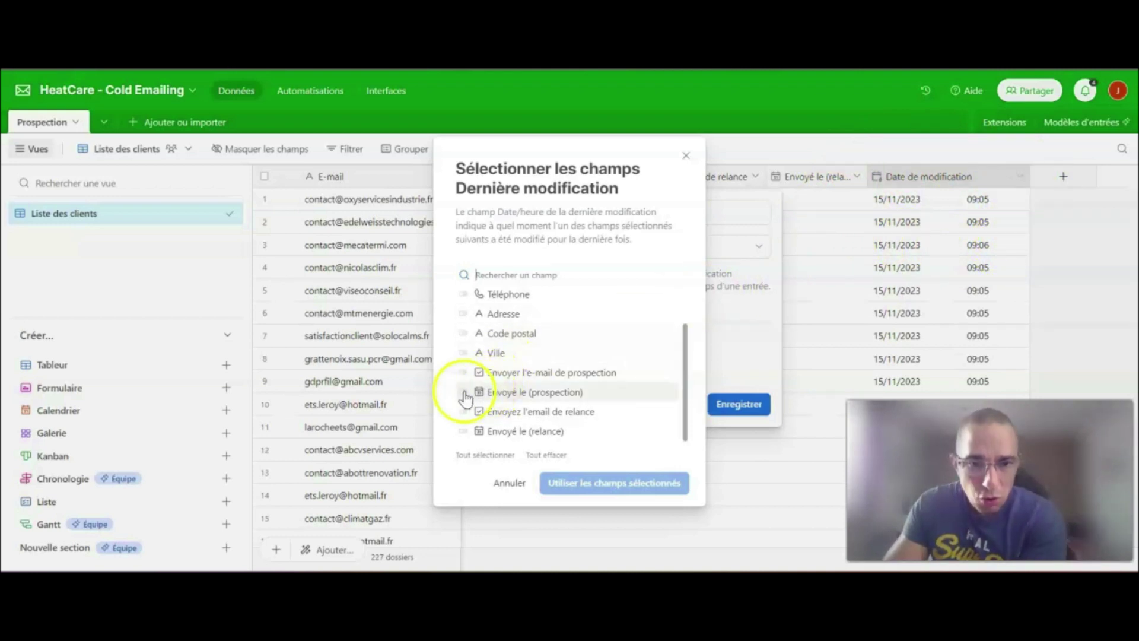
{"action": "left_click", "coordinate": [464, 373]}
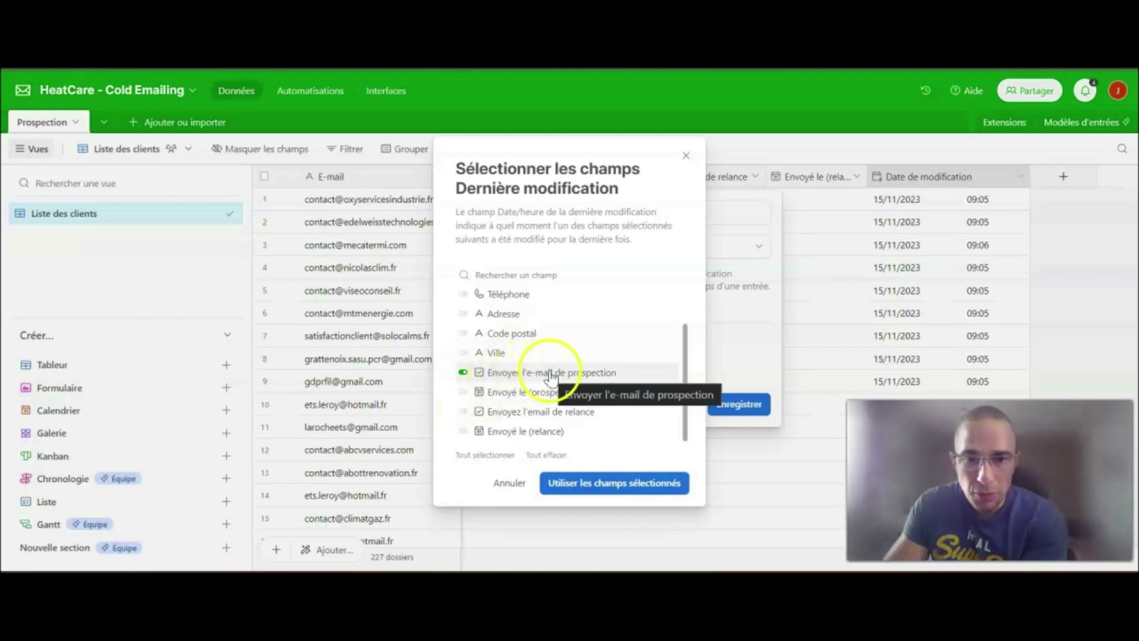
{"action": "left_click", "coordinate": [464, 412]}
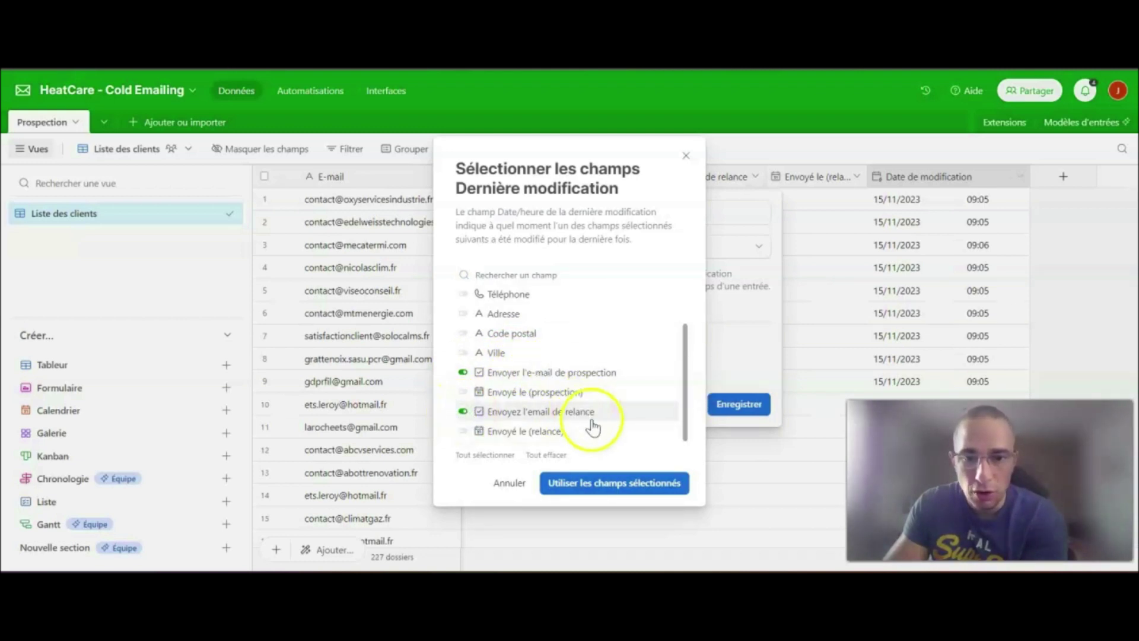
{"action": "left_click", "coordinate": [614, 488]}
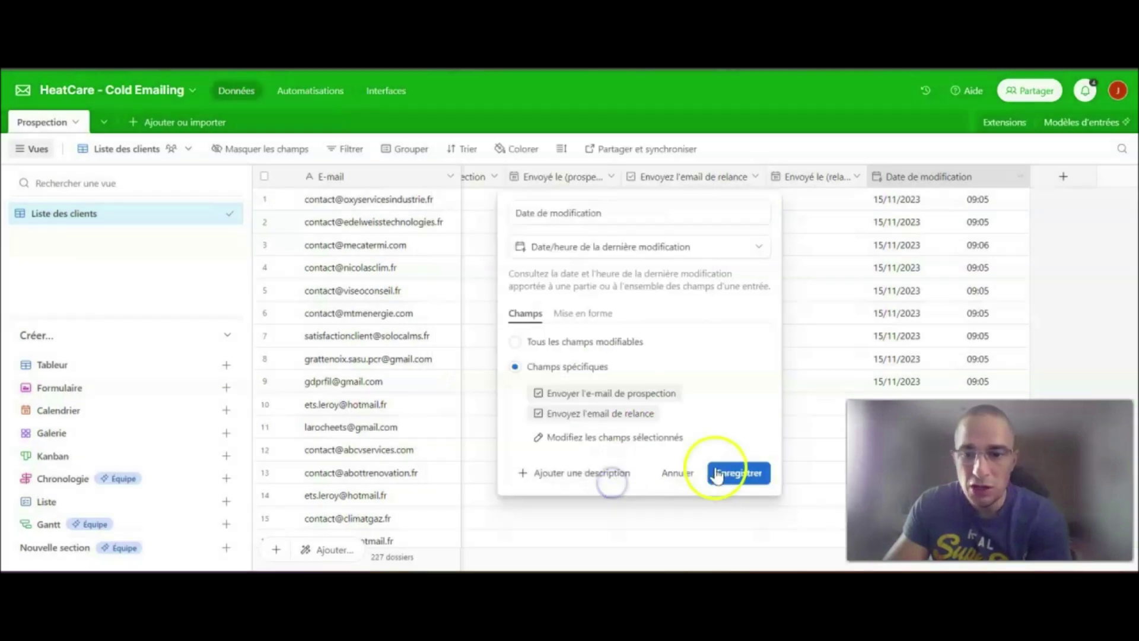
{"action": "left_click", "coordinate": [745, 475]}
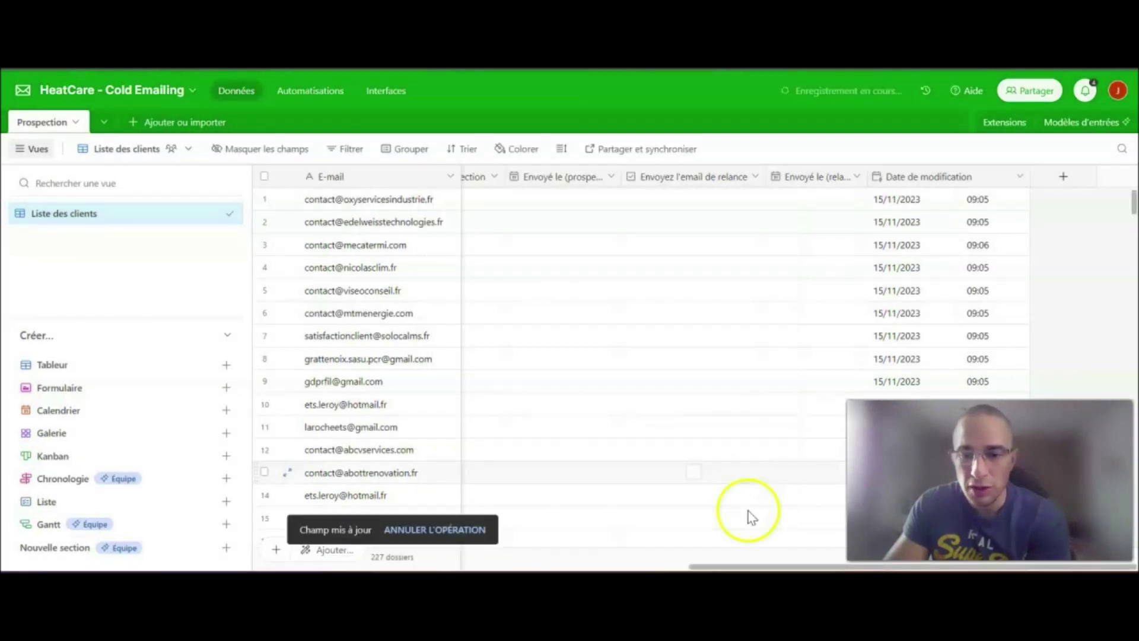
Change the Ville value of the first record to Herblay-sur-Seines and check that record's Date de modification.
{"action": "left_click_drag", "start_coordinate": [764, 568], "coordinate": [677, 562]}
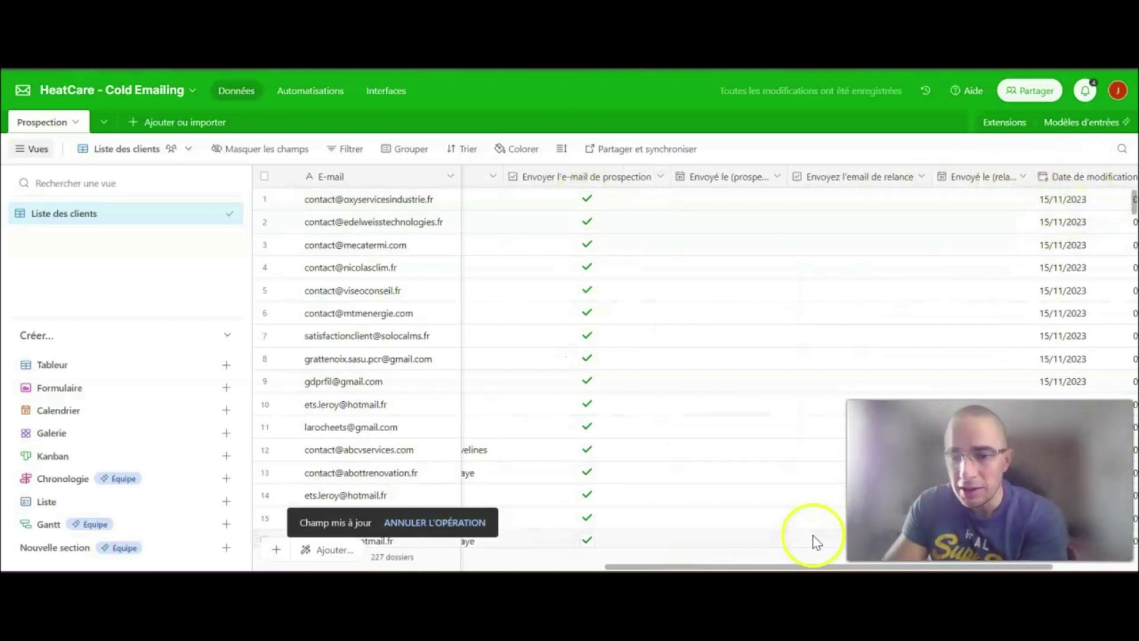
{"action": "left_click_drag", "start_coordinate": [804, 568], "coordinate": [853, 567]}
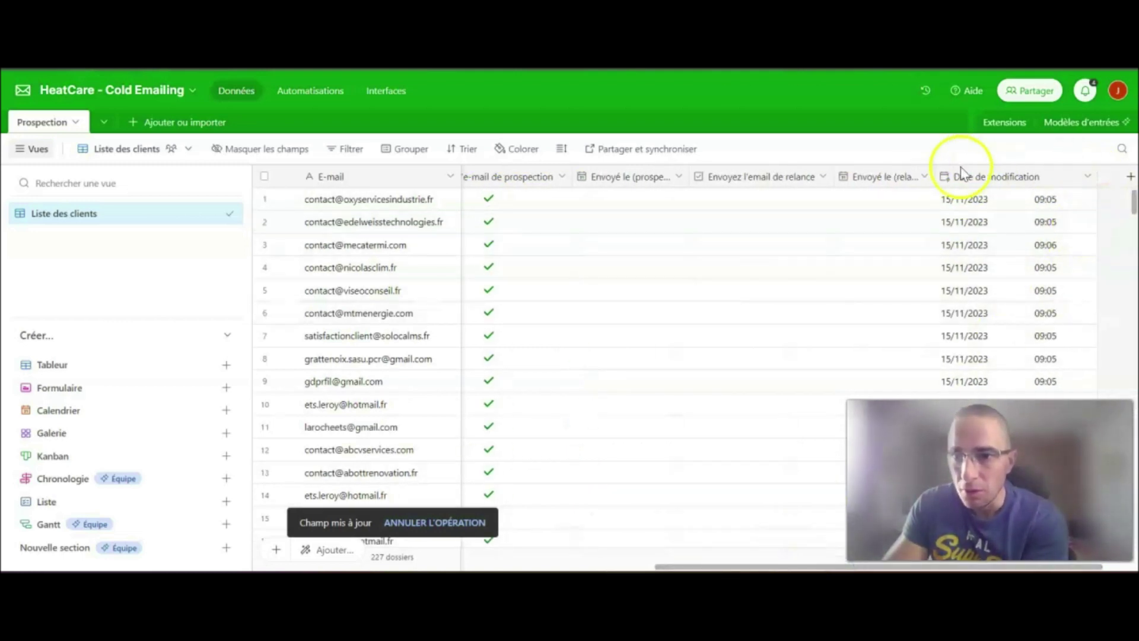
{"action": "left_click_drag", "start_coordinate": [809, 567], "coordinate": [783, 567]}
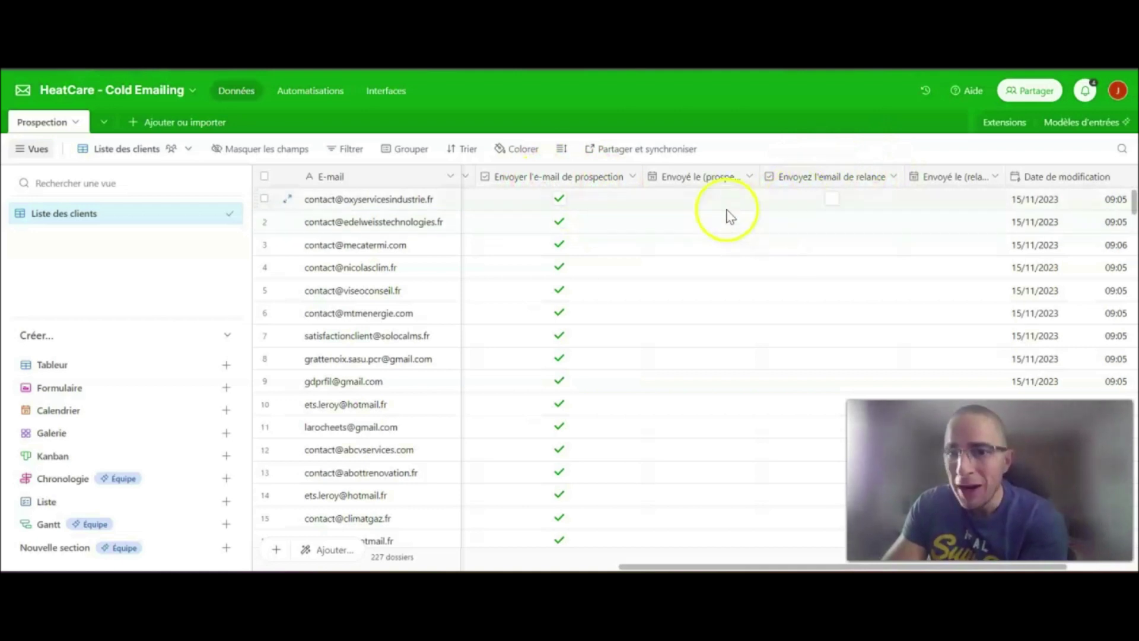
{"action": "left_click_drag", "start_coordinate": [811, 569], "coordinate": [714, 567]}
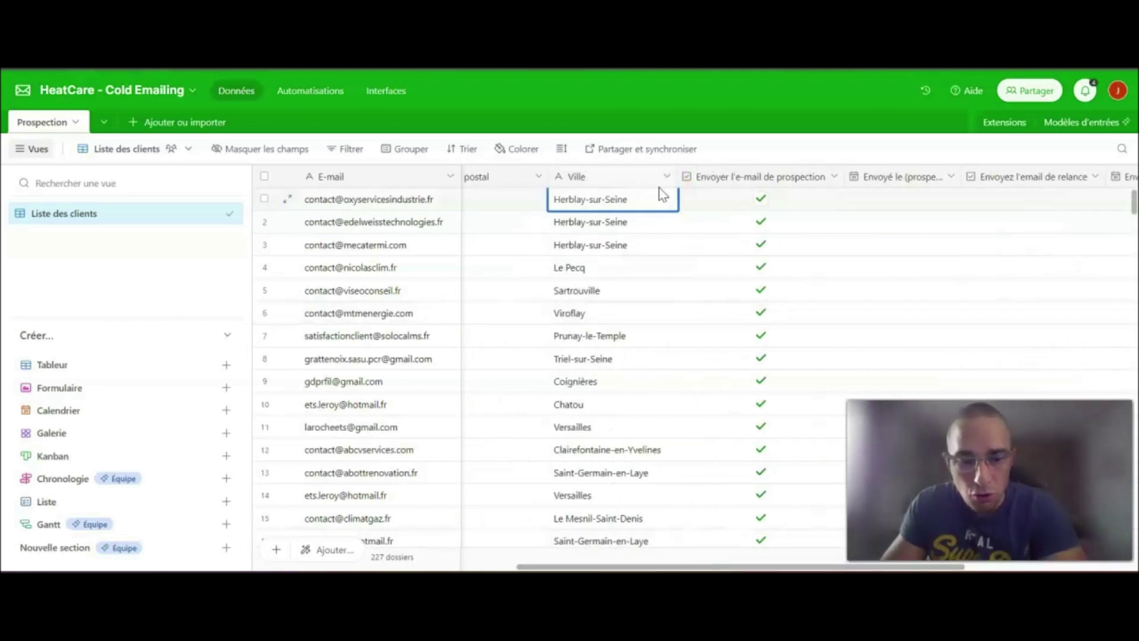
{"action": "type", "text": "s"}
{"action": "left_click", "coordinate": [721, 205]}
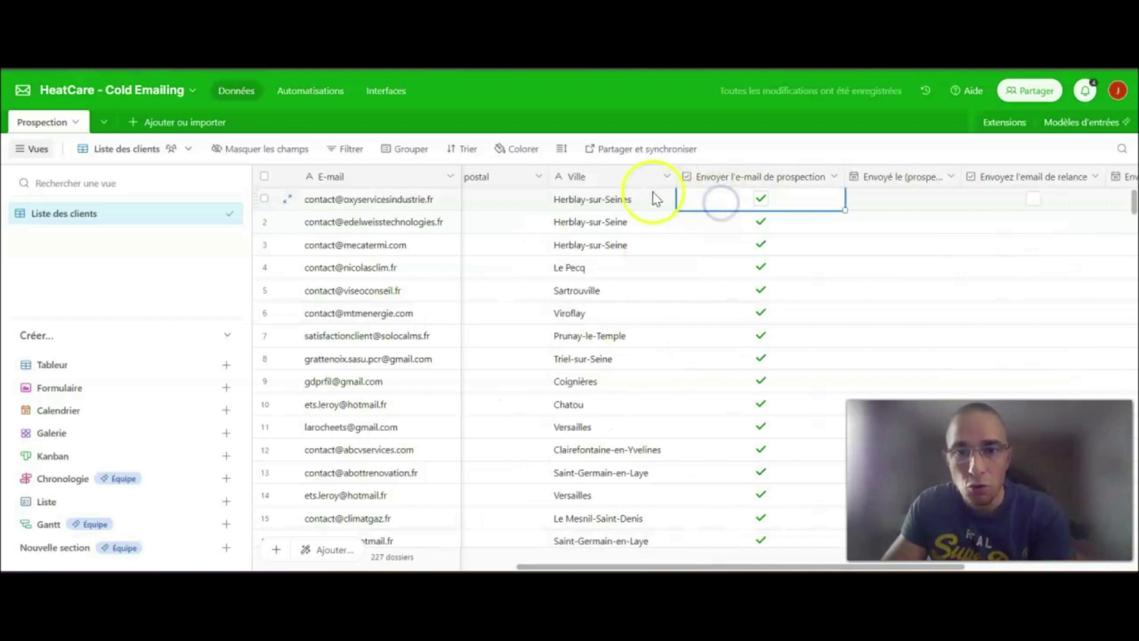
{"action": "left_click_drag", "start_coordinate": [763, 567], "coordinate": [985, 568]}
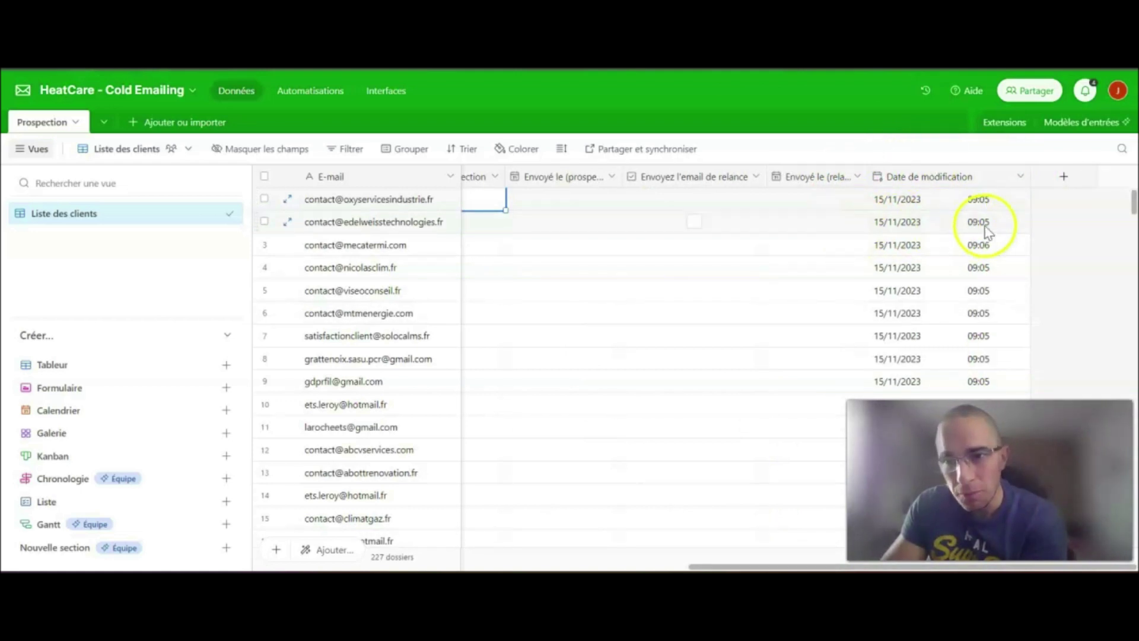
Review the list of fields selectable for Date de modification and close its settings without saving.
{"action": "double_click", "coordinate": [962, 182]}
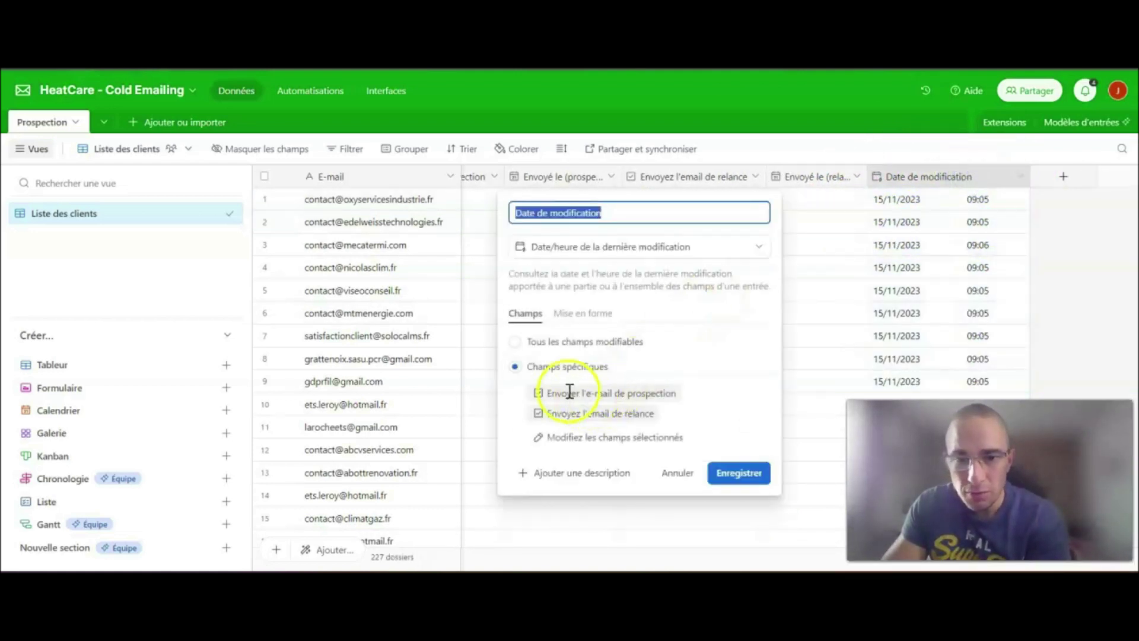
{"action": "left_click", "coordinate": [597, 437]}
{"action": "scroll", "coordinate": [522, 356], "scroll_direction": "down", "scroll_amount": 2}
{"action": "scroll", "coordinate": [492, 341], "scroll_direction": "up", "scroll_amount": 2}
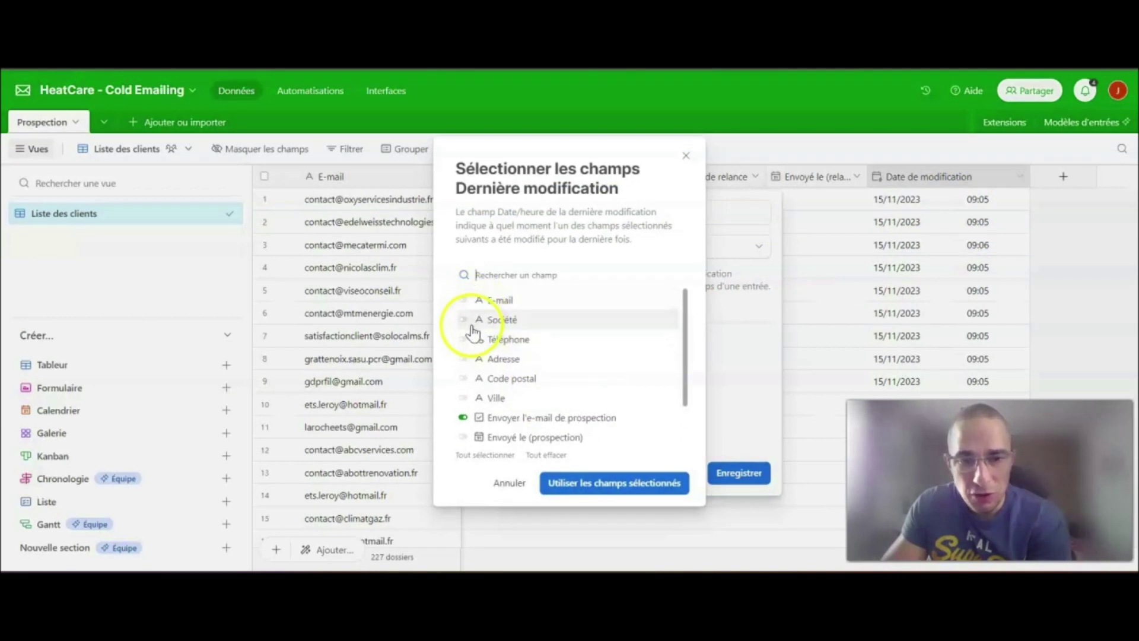
{"action": "scroll", "coordinate": [473, 409], "scroll_direction": "down", "scroll_amount": 2}
{"action": "left_click", "coordinate": [465, 411]}
{"action": "left_click", "coordinate": [686, 156]}
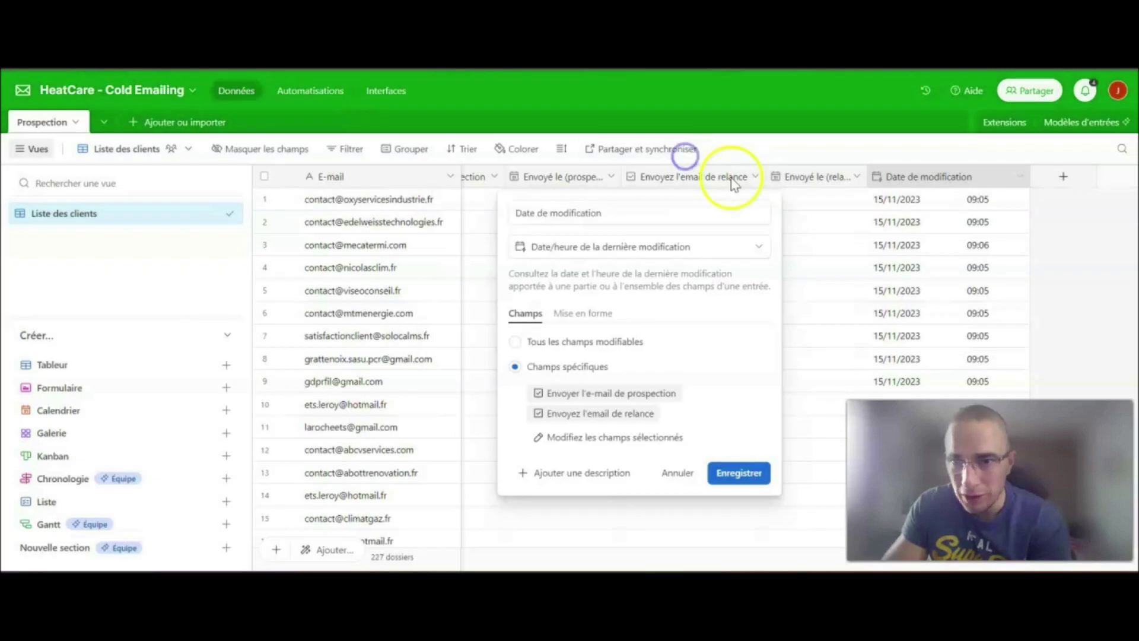
{"action": "left_click", "coordinate": [684, 473]}
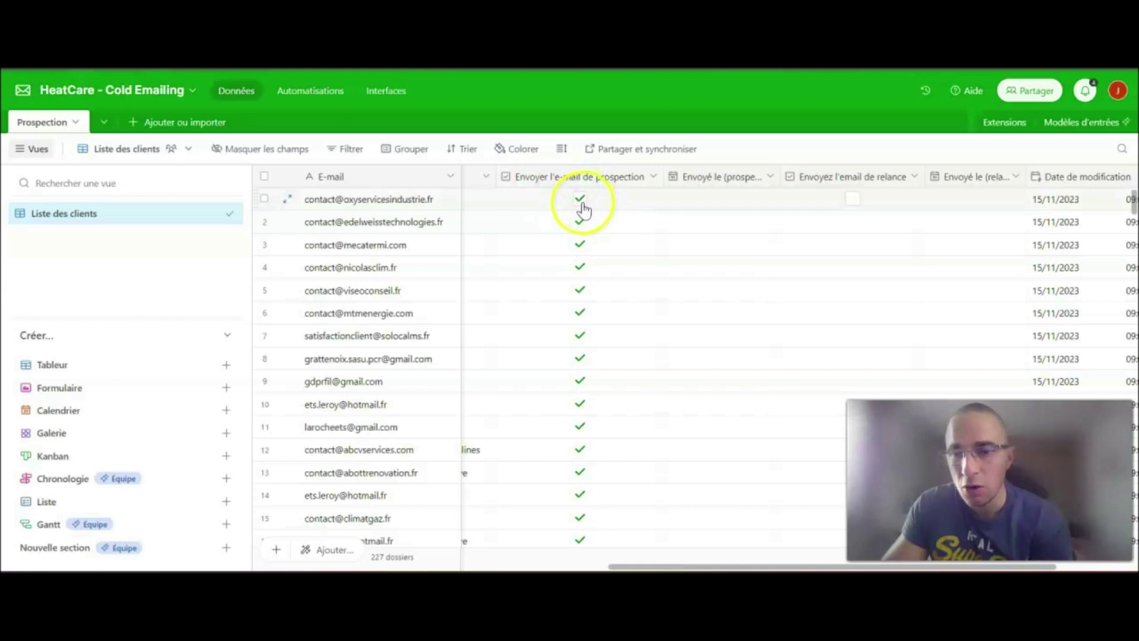
Check which tracking option and specific fields drive Date de modification, then leave the field settings without saving.
{"action": "left_click_drag", "start_coordinate": [706, 562], "coordinate": [749, 563]}
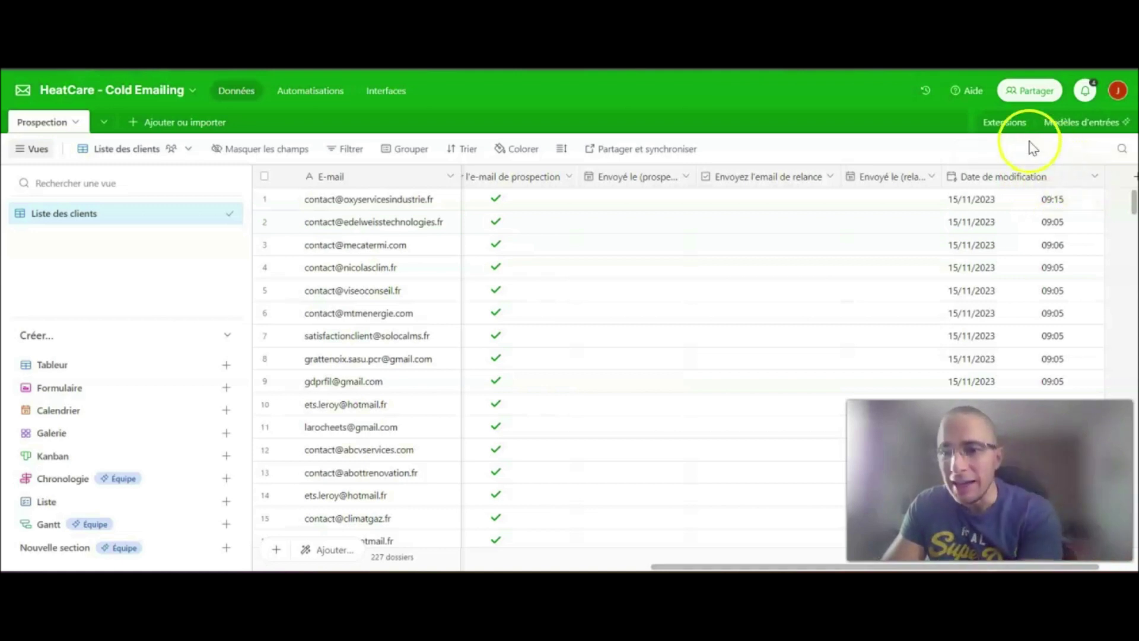
{"action": "double_click", "coordinate": [993, 176]}
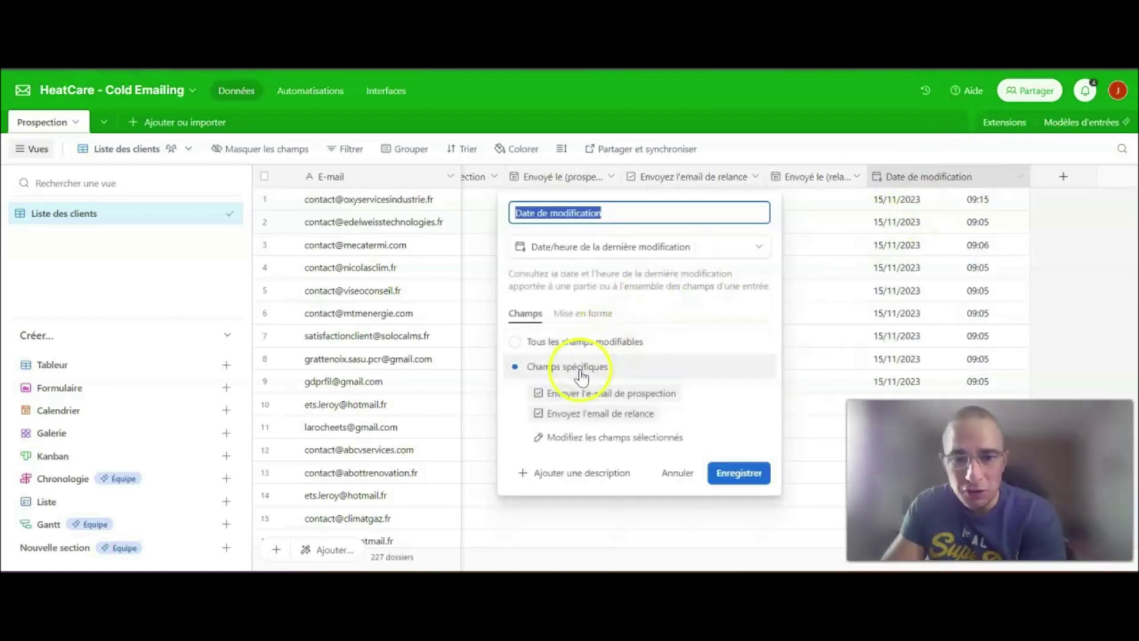
{"action": "left_click_drag", "start_coordinate": [635, 410], "coordinate": [509, 394]}
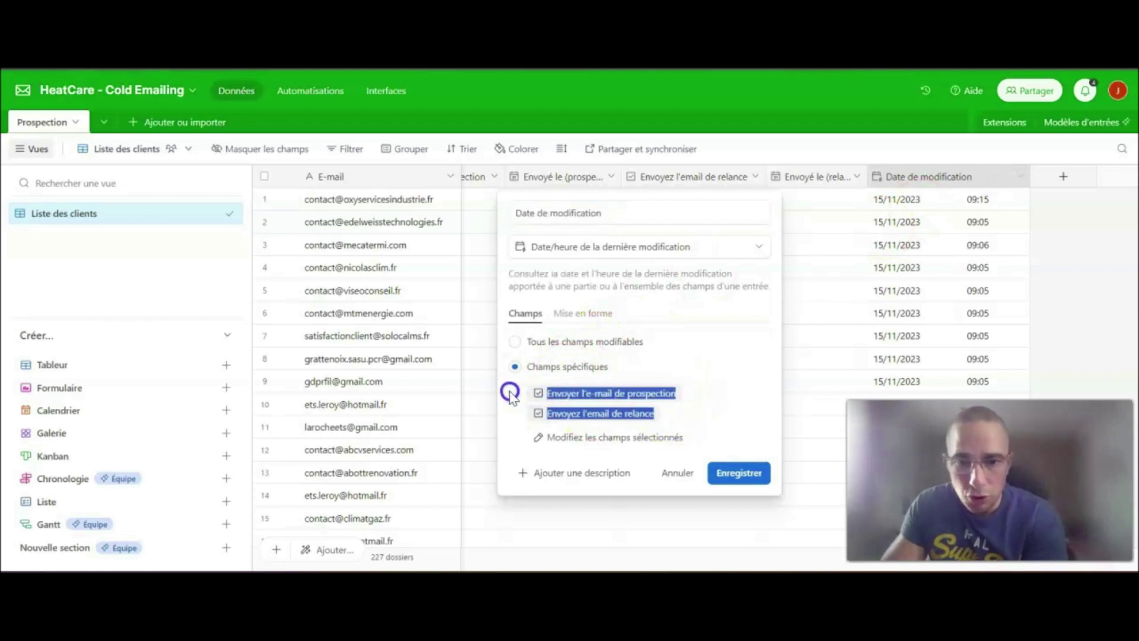
{"action": "left_click", "coordinate": [679, 473]}
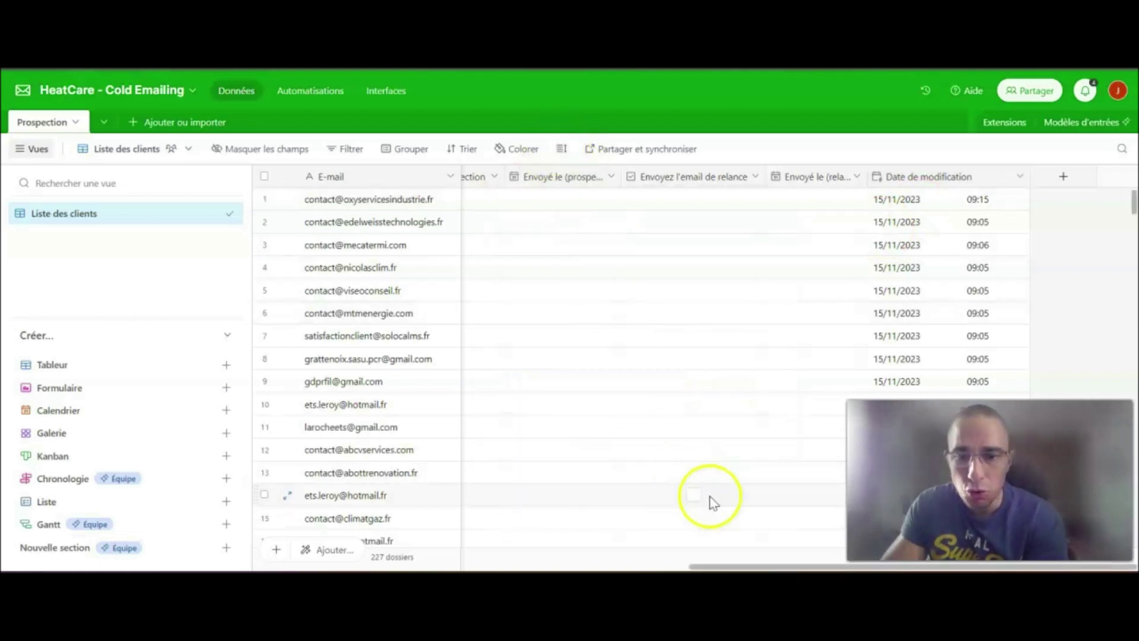
{"action": "left_click_drag", "start_coordinate": [710, 565], "coordinate": [692, 565]}
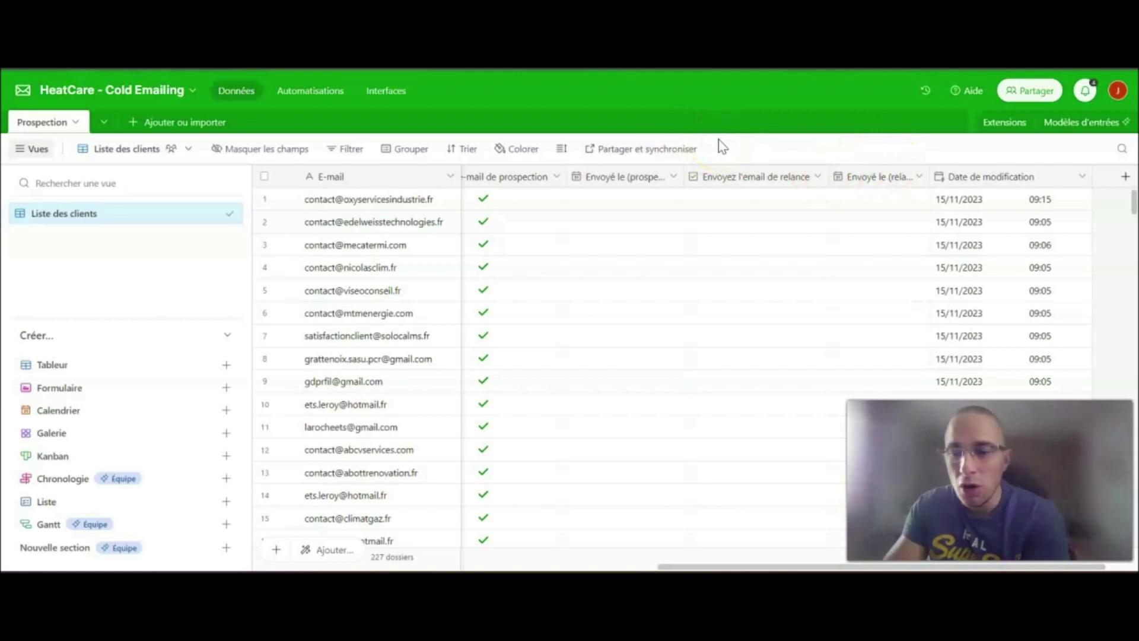
{"action": "left_click", "coordinate": [1002, 177]}
{"action": "double_click", "coordinate": [1003, 177]}
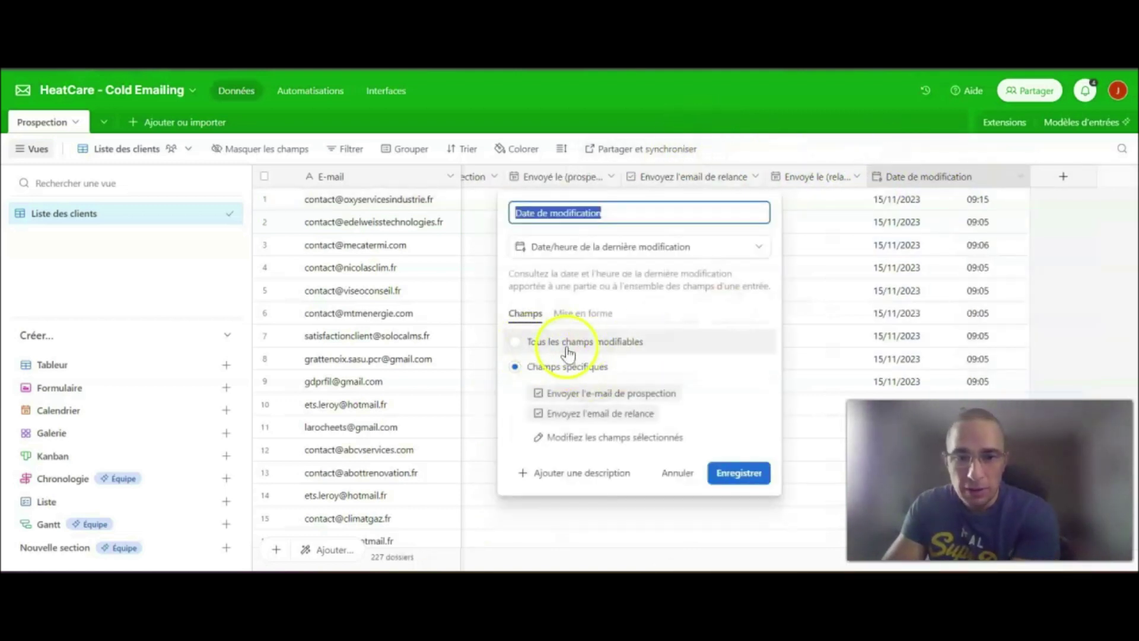
{"action": "left_click", "coordinate": [674, 474]}
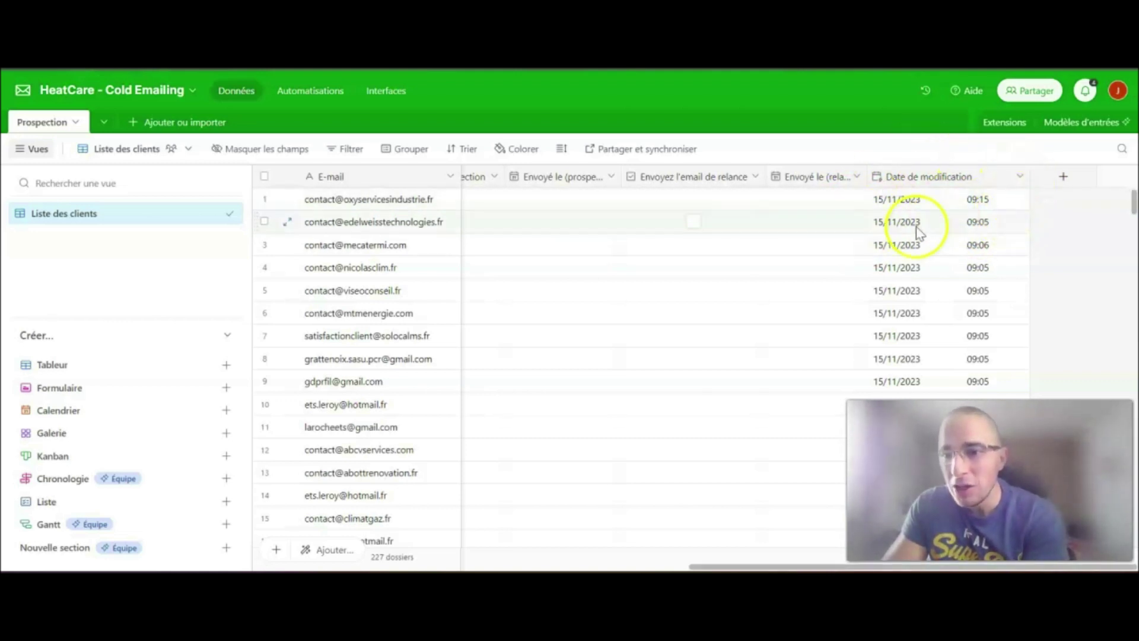
Save the Date de modification field with Envoyer l'e-mail de prospection and Envoyez l'email de relance as its tracked specific fields.
{"action": "left_click_drag", "start_coordinate": [776, 567], "coordinate": [682, 566]}
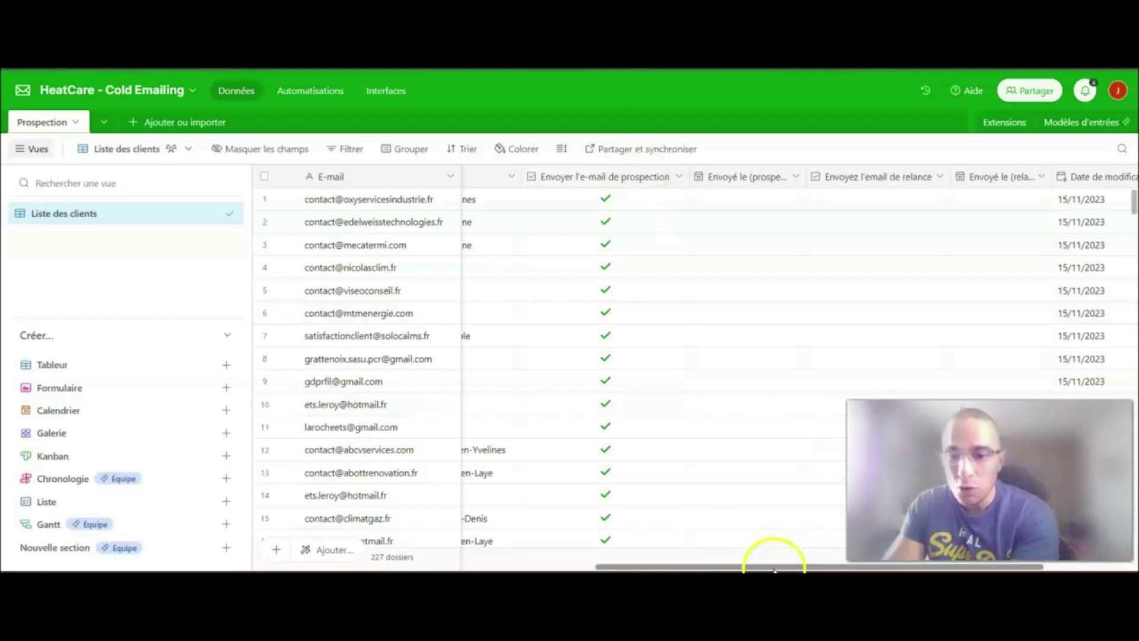
{"action": "left_click_drag", "start_coordinate": [774, 567], "coordinate": [867, 566]}
{"action": "left_click", "coordinate": [943, 177]}
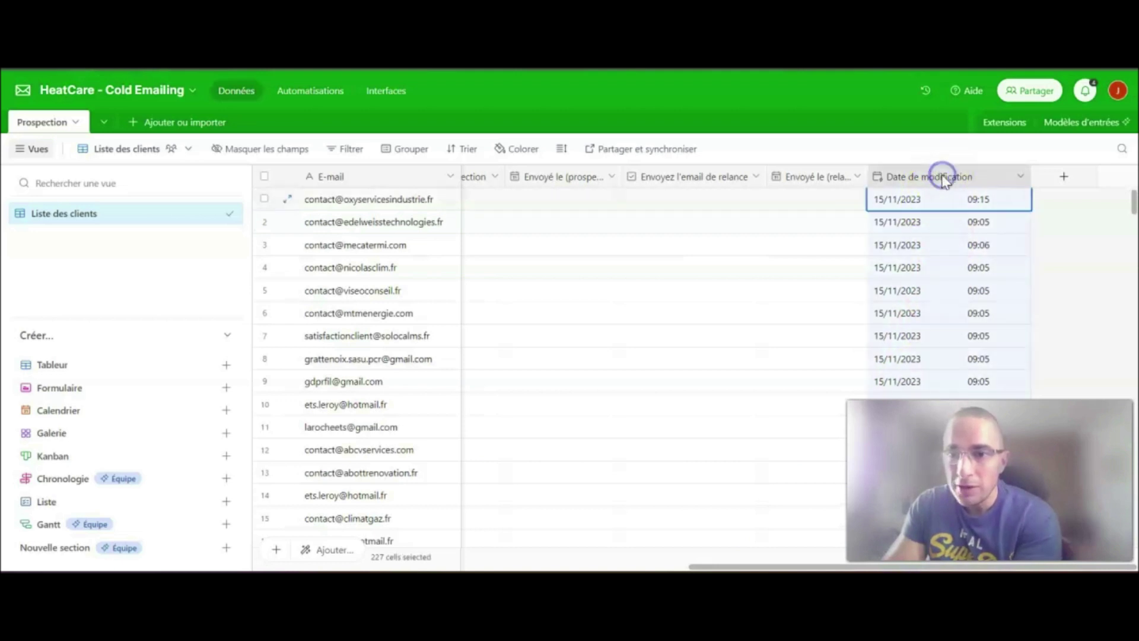
{"action": "double_click", "coordinate": [944, 177]}
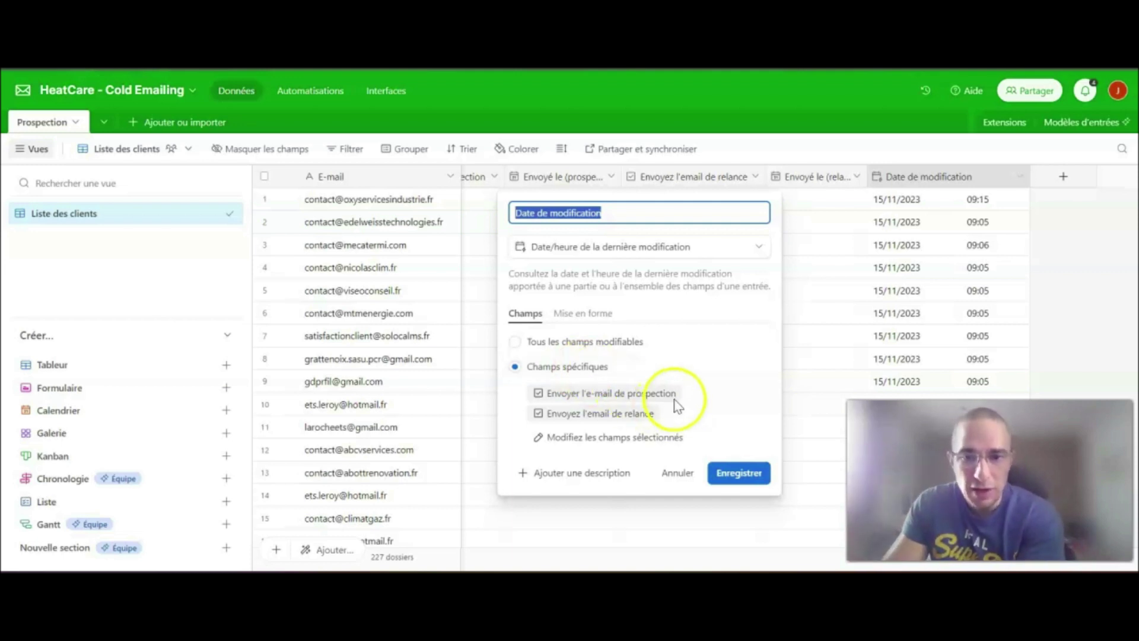
{"action": "left_click_drag", "start_coordinate": [671, 418], "coordinate": [511, 396]}
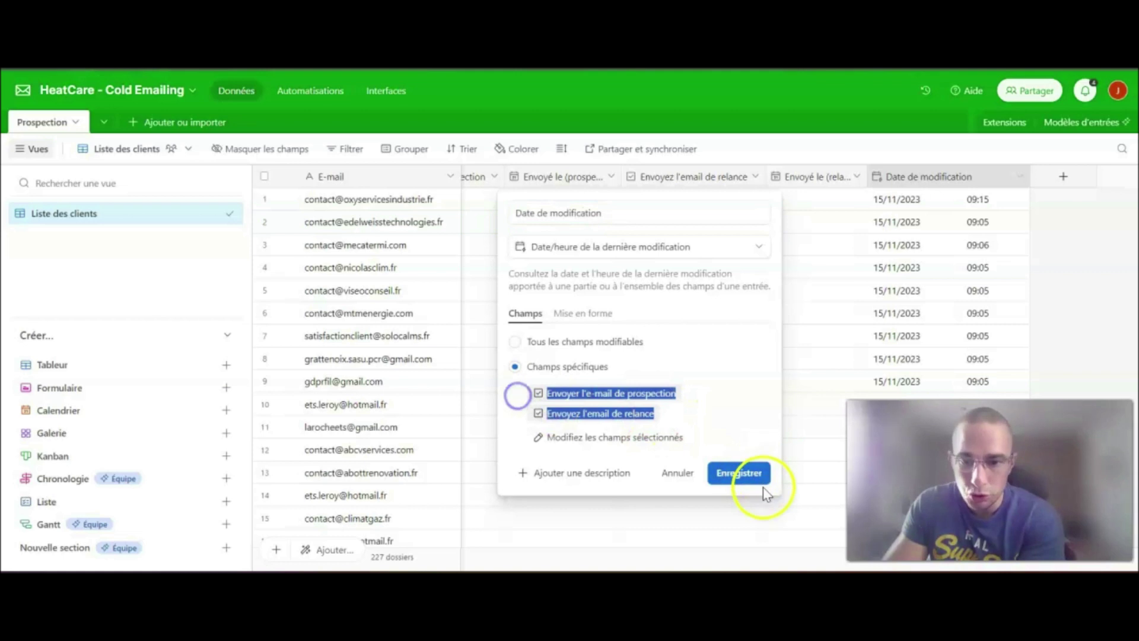
{"action": "left_click", "coordinate": [751, 477]}
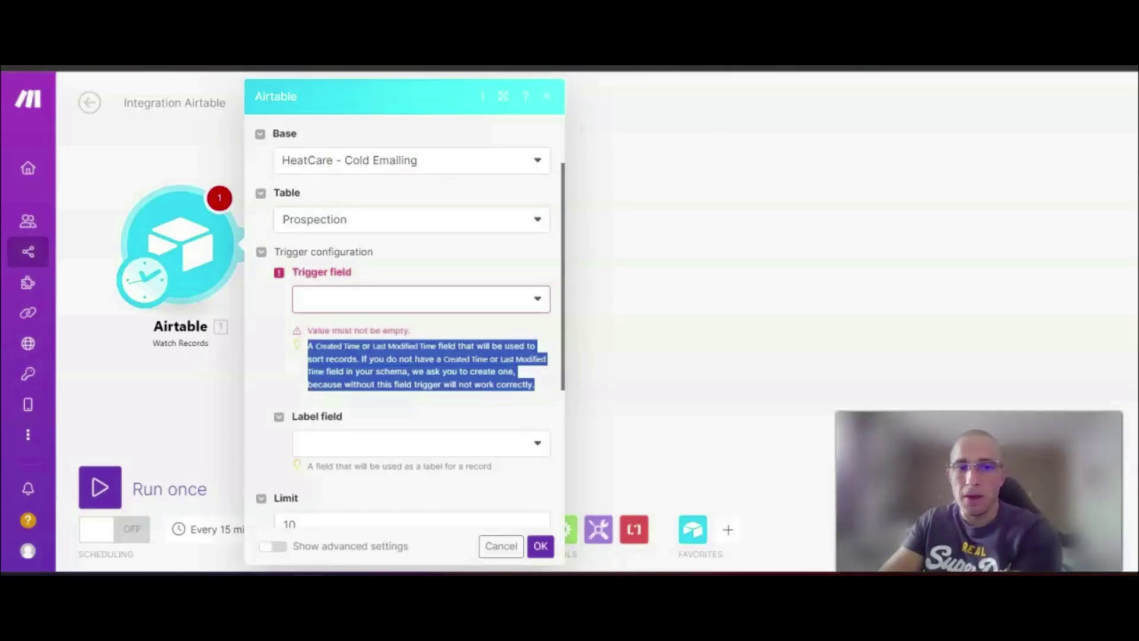
In Make, set the Airtable Watch Records trigger field to Date de modification and the label field to E-mail.
{"action": "left_click", "coordinate": [520, 299]}
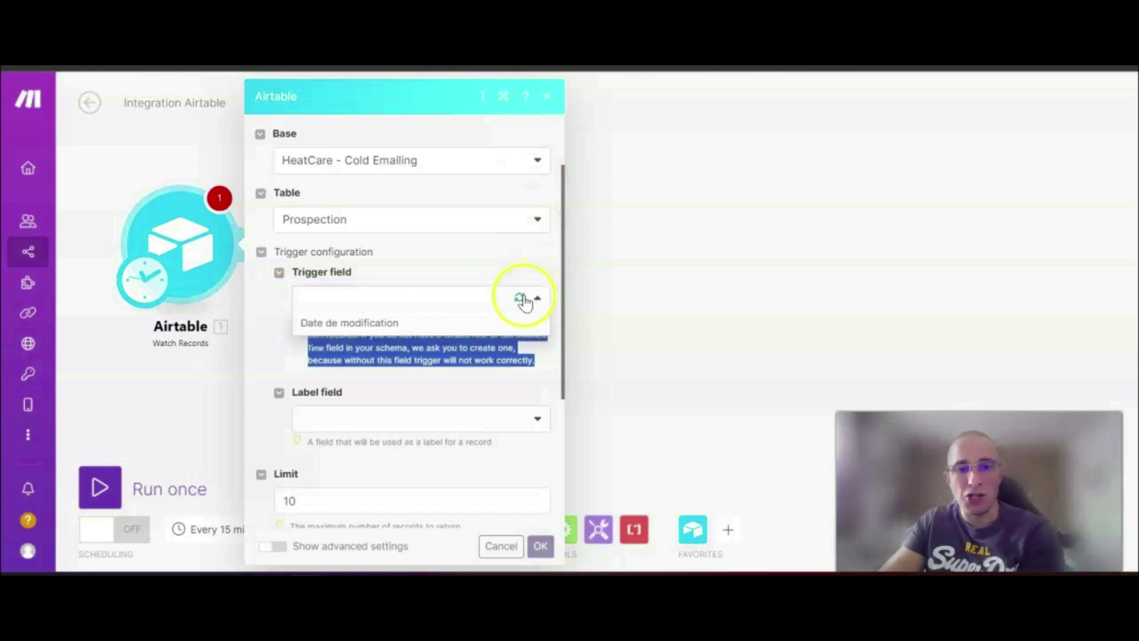
{"action": "left_click", "coordinate": [333, 328]}
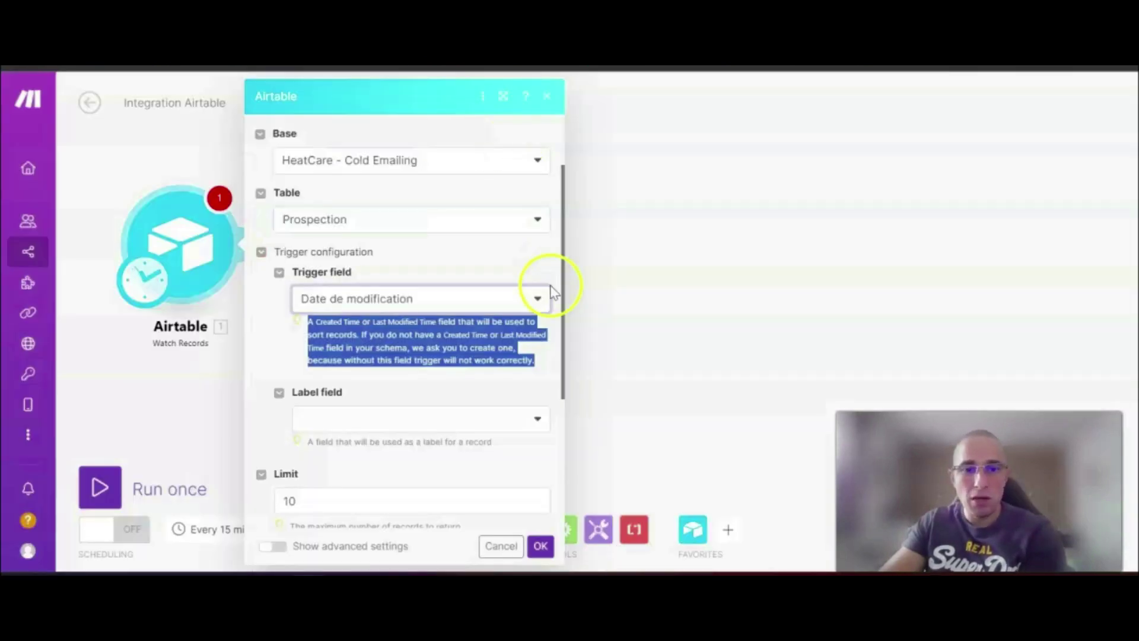
{"action": "left_click", "coordinate": [537, 262]}
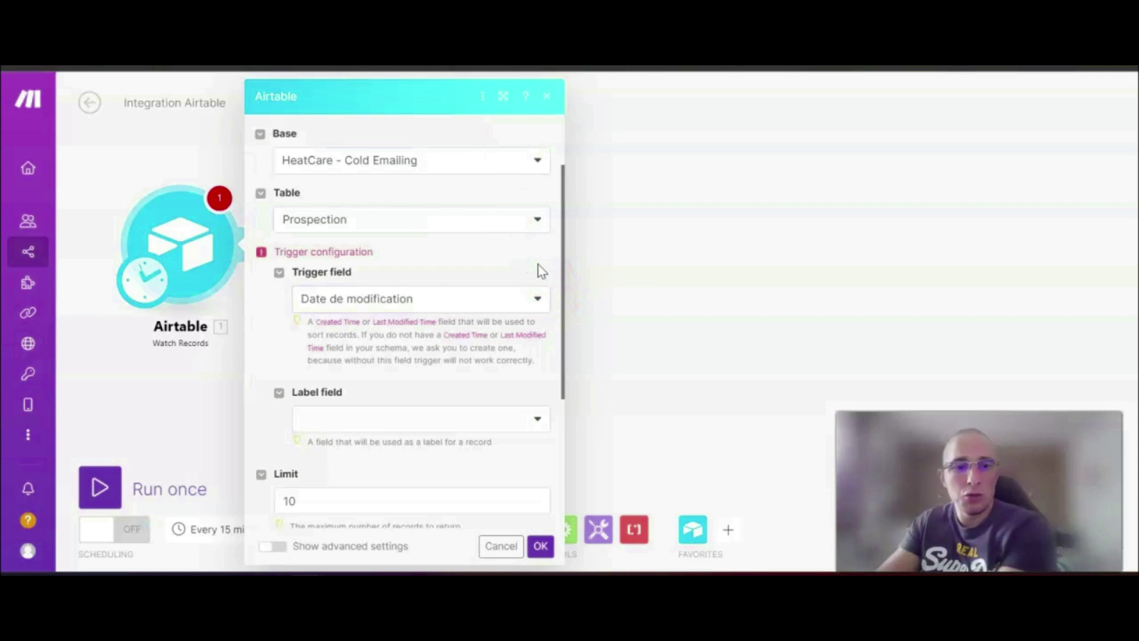
{"action": "scroll", "coordinate": [511, 267], "scroll_direction": "down", "scroll_amount": 2}
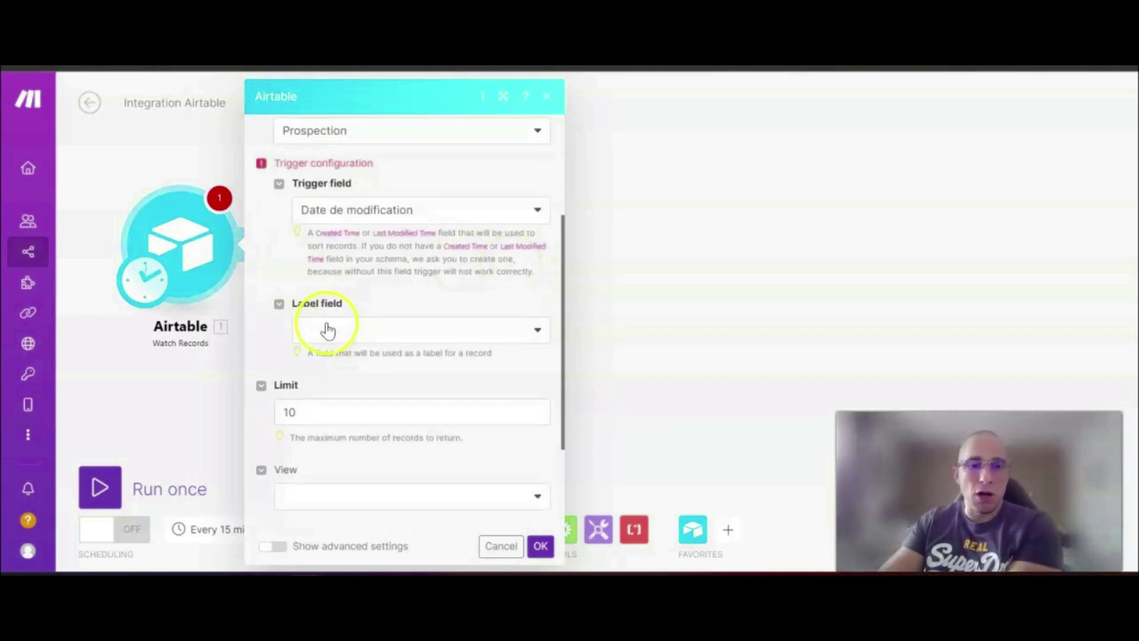
{"action": "left_click", "coordinate": [453, 342]}
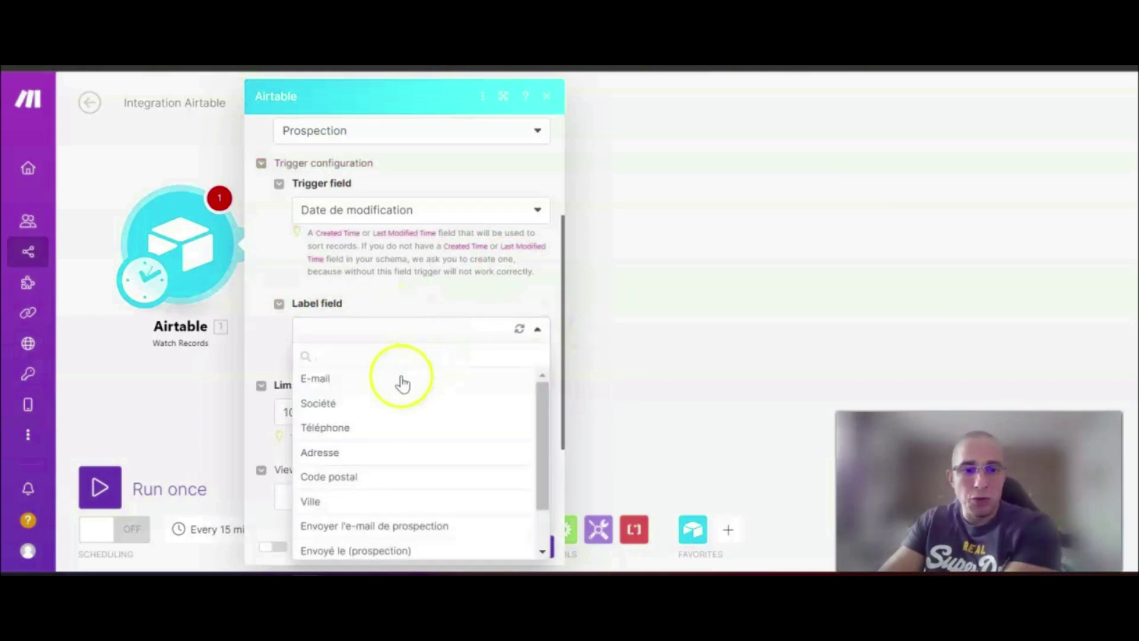
{"action": "left_click", "coordinate": [333, 379]}
{"action": "left_click", "coordinate": [267, 349]}
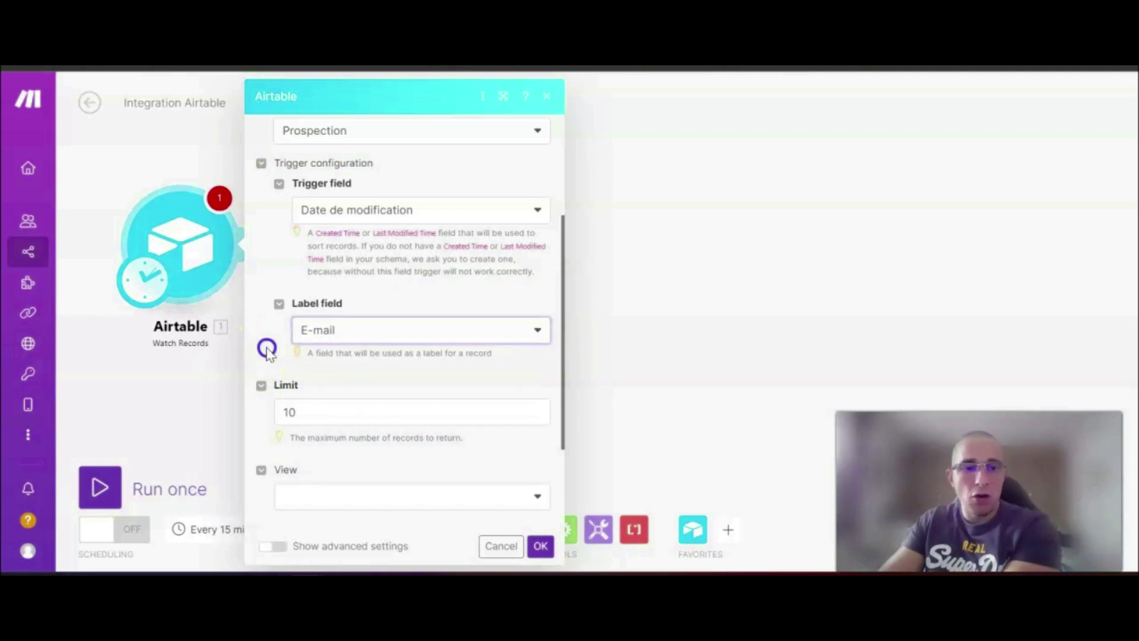
Keep the Limit at 10 records and confirm the Airtable Watch Records module settings.
{"action": "left_click", "coordinate": [325, 387]}
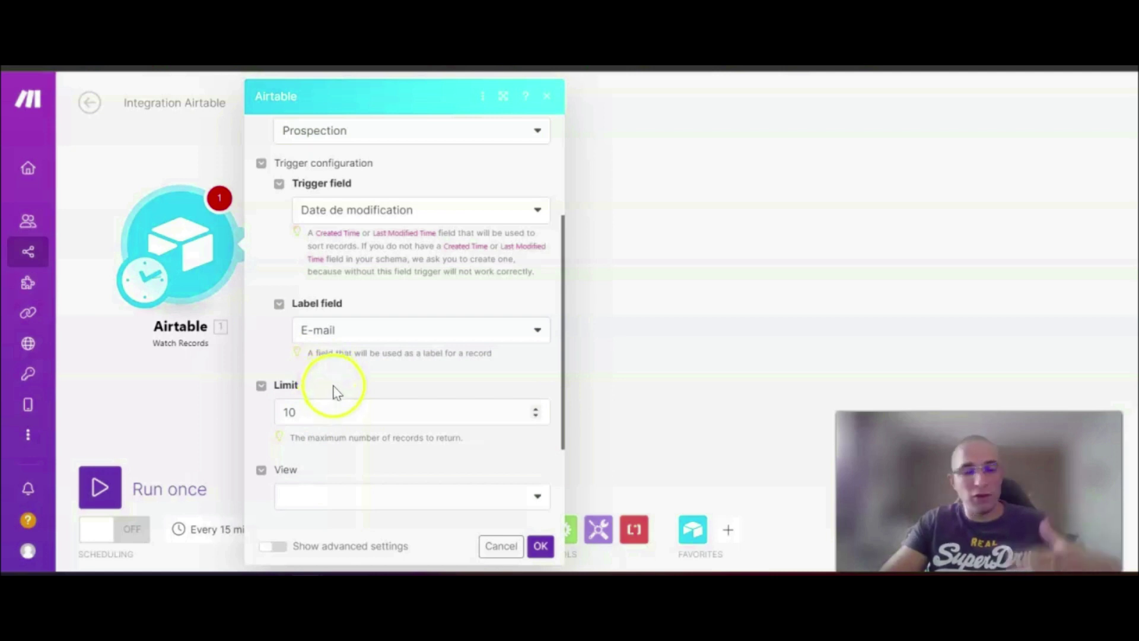
{"action": "left_click", "coordinate": [319, 417]}
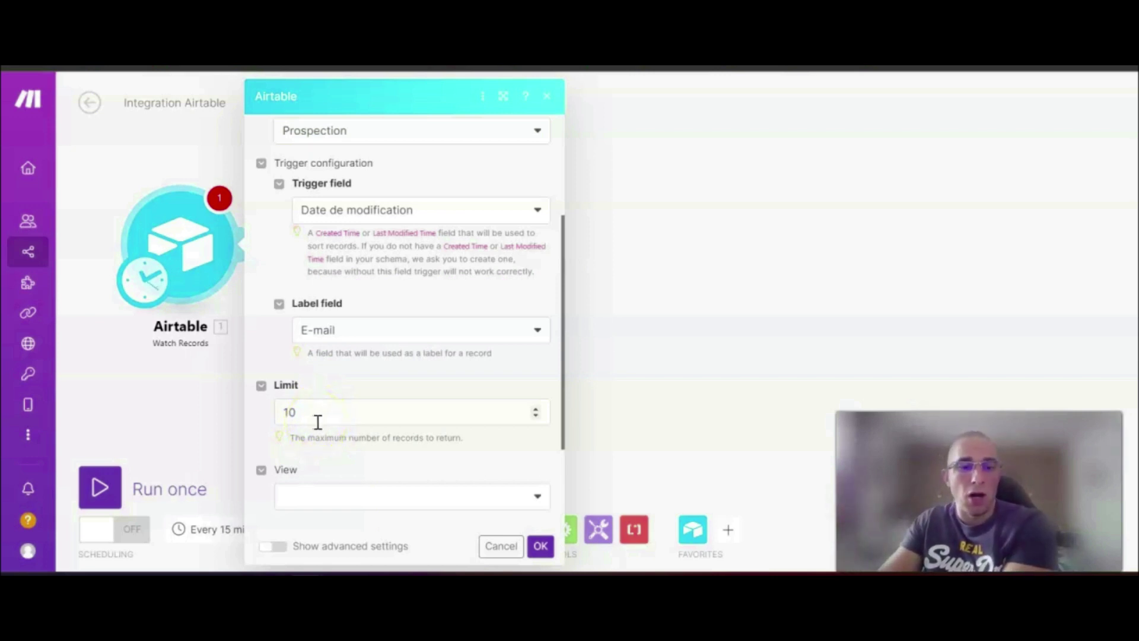
{"action": "left_click", "coordinate": [295, 408]}
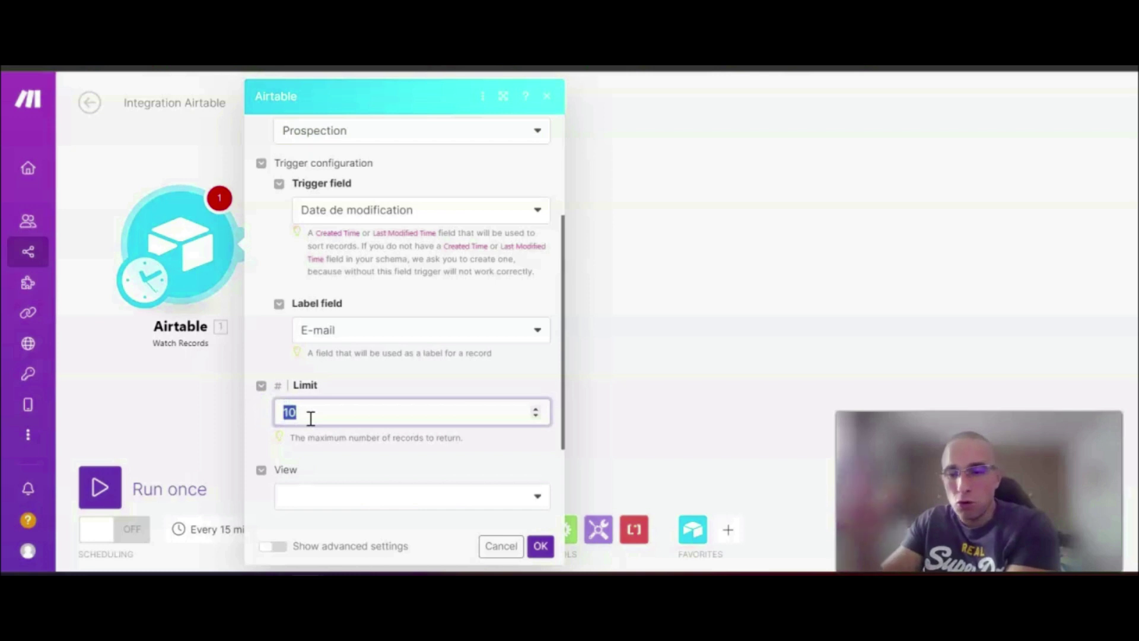
{"action": "left_click", "coordinate": [541, 547]}
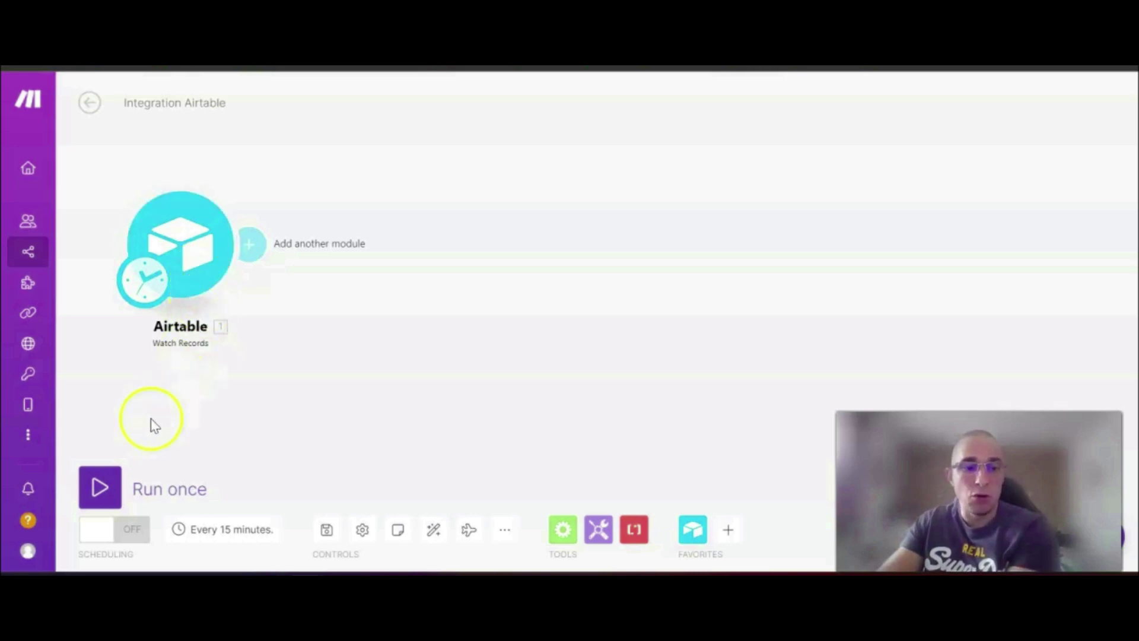
Run the scenario once to test the Airtable Watch Records trigger.
{"action": "left_click", "coordinate": [100, 485]}
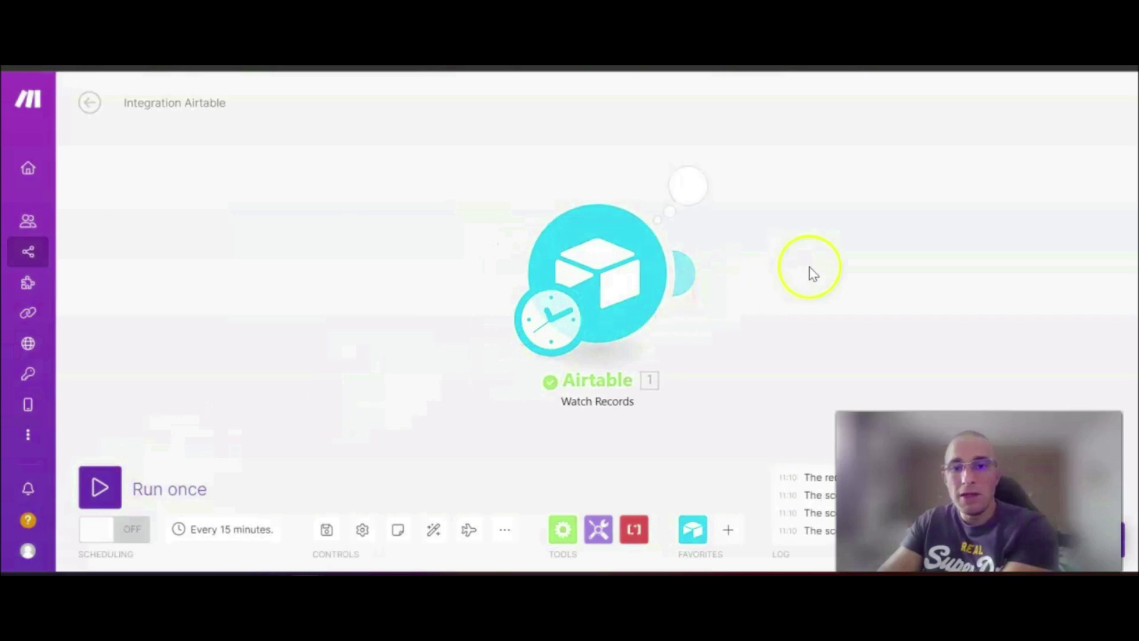
{"action": "left_click_drag", "start_coordinate": [925, 294], "coordinate": [590, 293]}
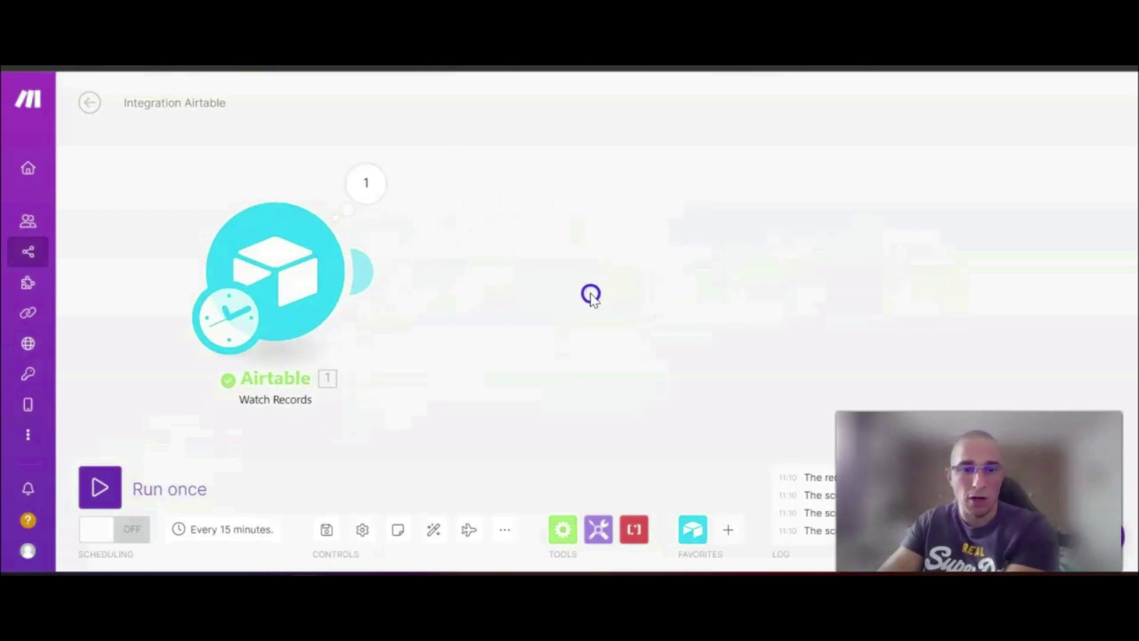
Review the output bundles of the Airtable Watch Records module, including the first bundle's e-mail value.
{"action": "left_click", "coordinate": [356, 189]}
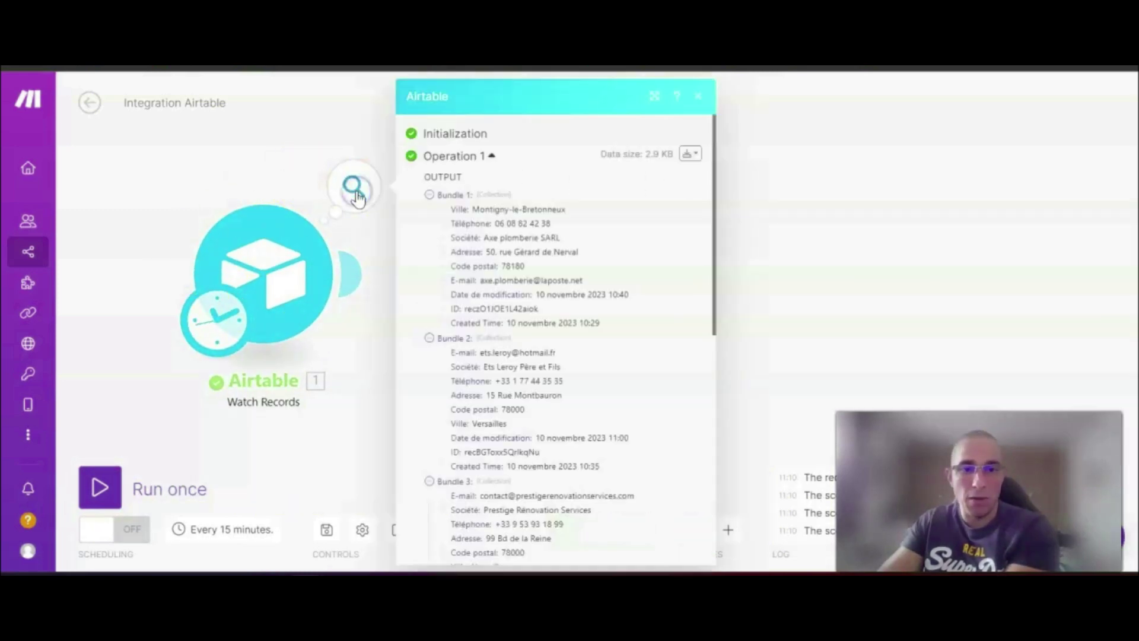
{"action": "scroll", "coordinate": [534, 216], "scroll_direction": "down", "scroll_amount": 5}
{"action": "scroll", "coordinate": [534, 205], "scroll_direction": "down", "scroll_amount": 6}
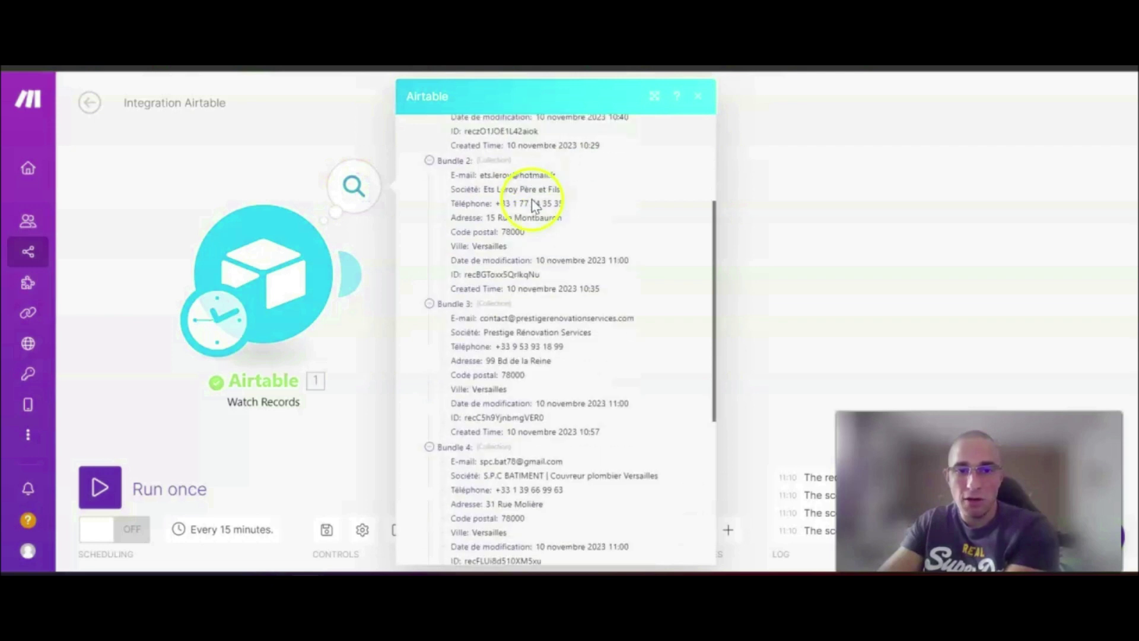
{"action": "scroll", "coordinate": [534, 208], "scroll_direction": "down", "scroll_amount": 1}
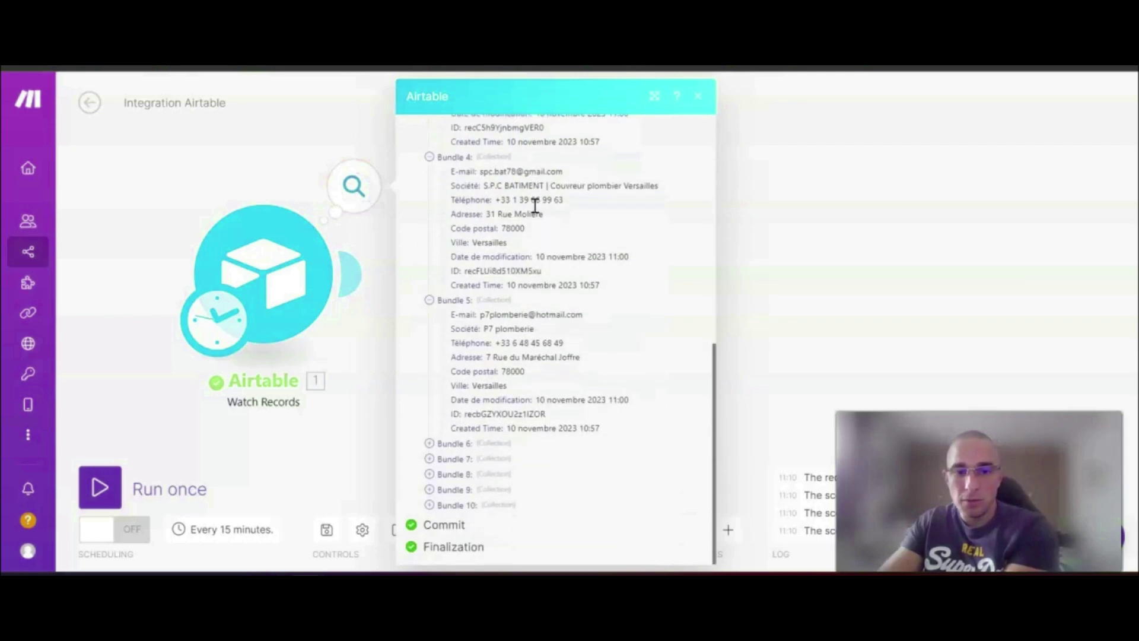
{"action": "scroll", "coordinate": [548, 389], "scroll_direction": "up", "scroll_amount": 3}
{"action": "scroll", "coordinate": [552, 385], "scroll_direction": "up", "scroll_amount": 5}
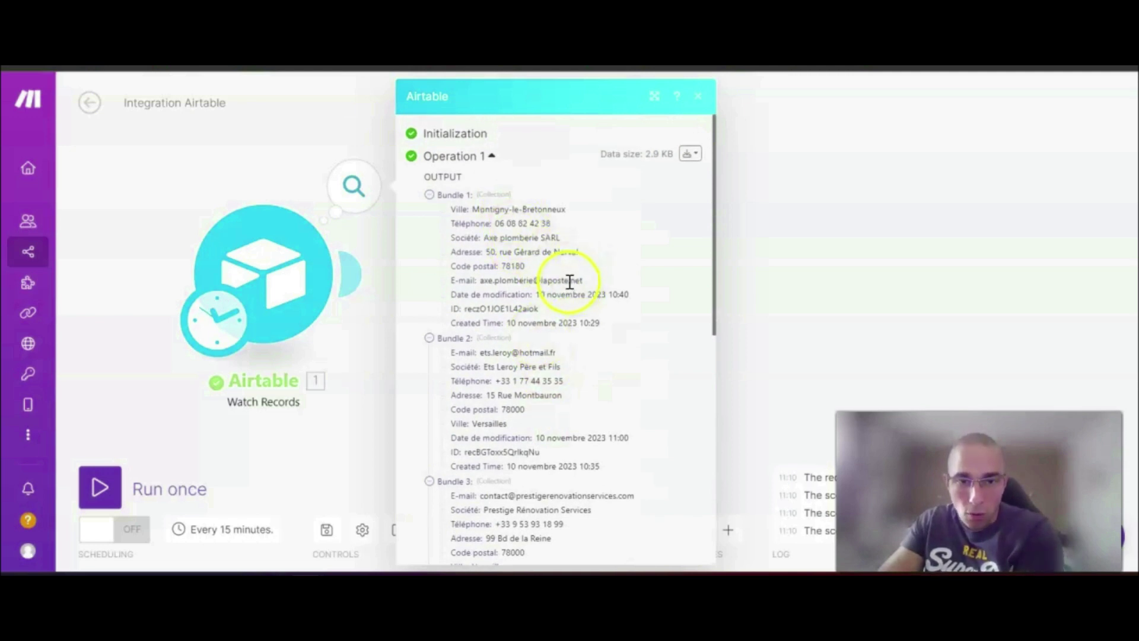
{"action": "double_click", "coordinate": [515, 282]}
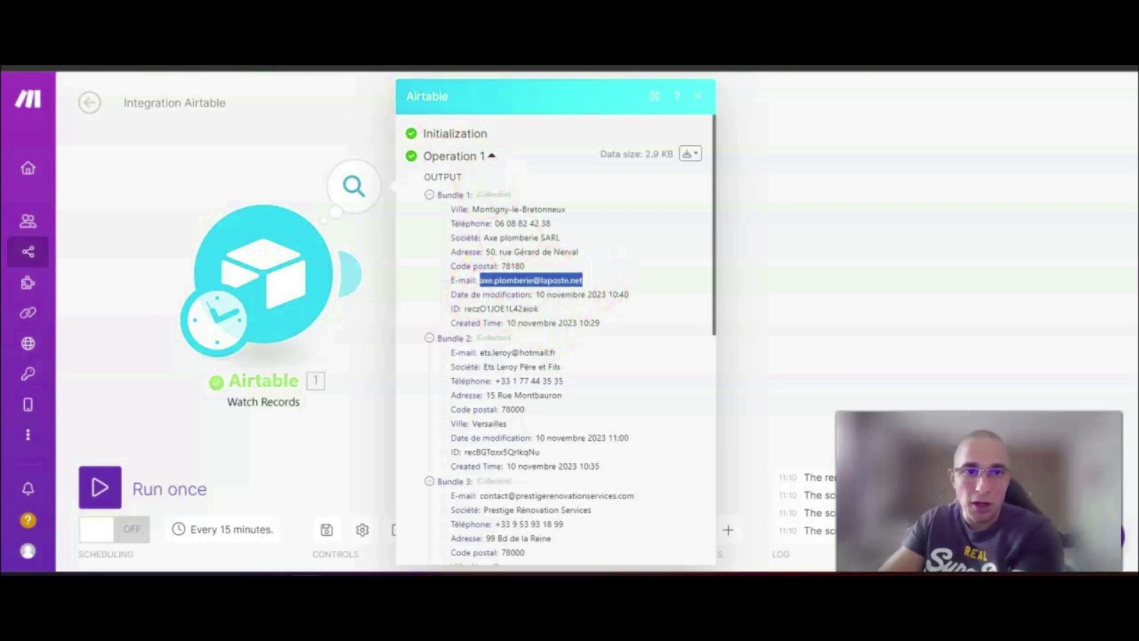
Compare the first record in Airtable's Prospection table with the first output bundle in the Make scenario.
{"action": "left_click", "coordinate": [415, 36]}
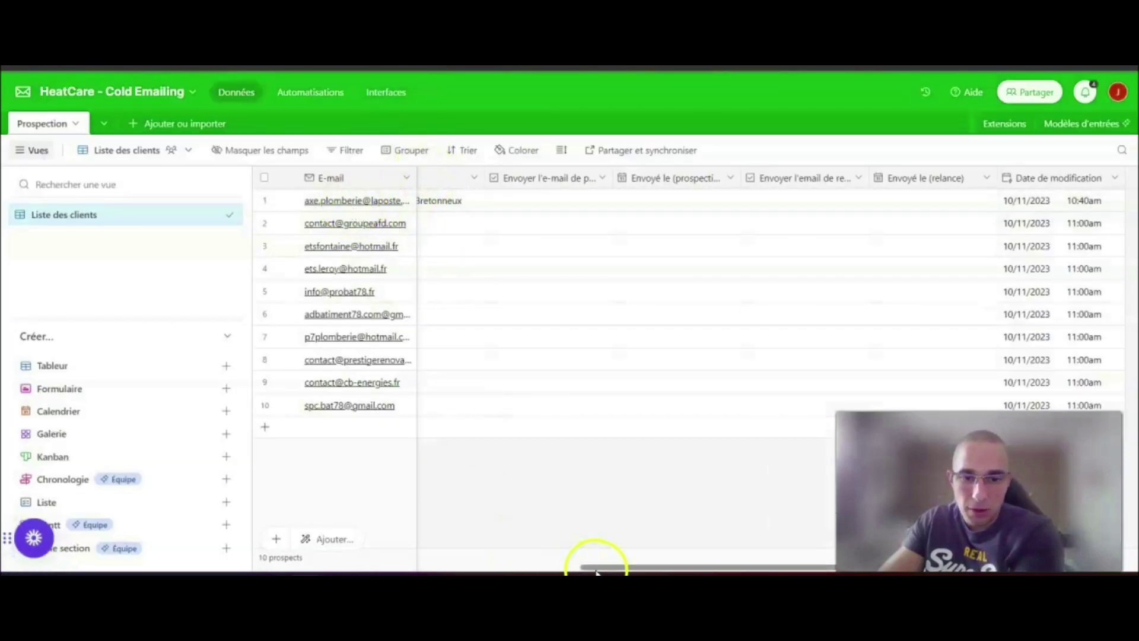
{"action": "left_click_drag", "start_coordinate": [598, 565], "coordinate": [153, 565]}
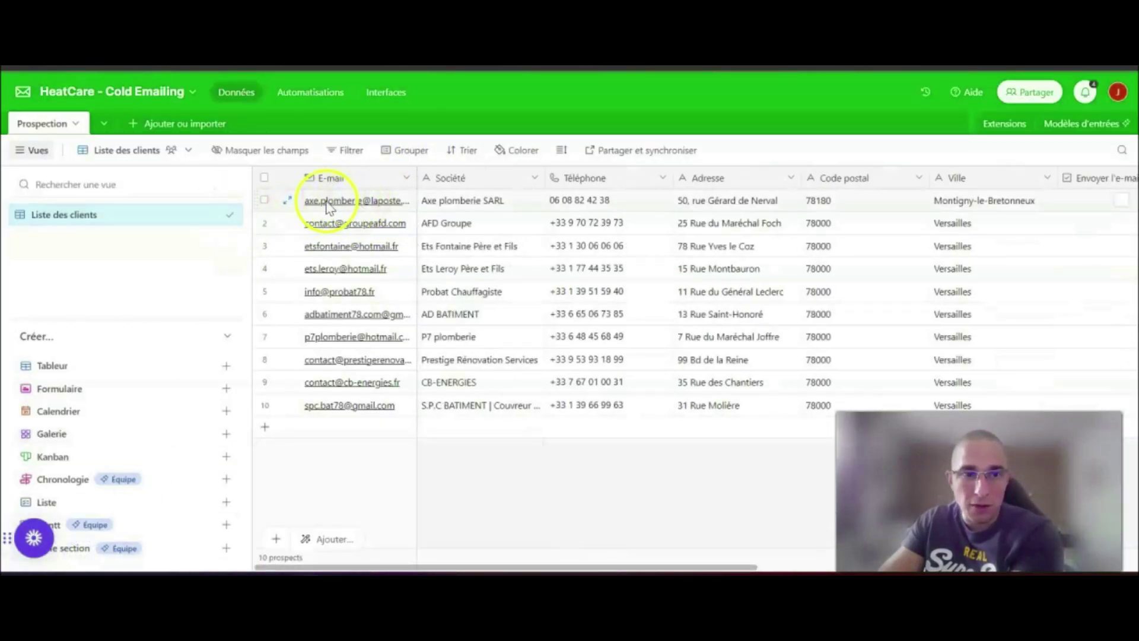
{"action": "left_click", "coordinate": [285, 36]}
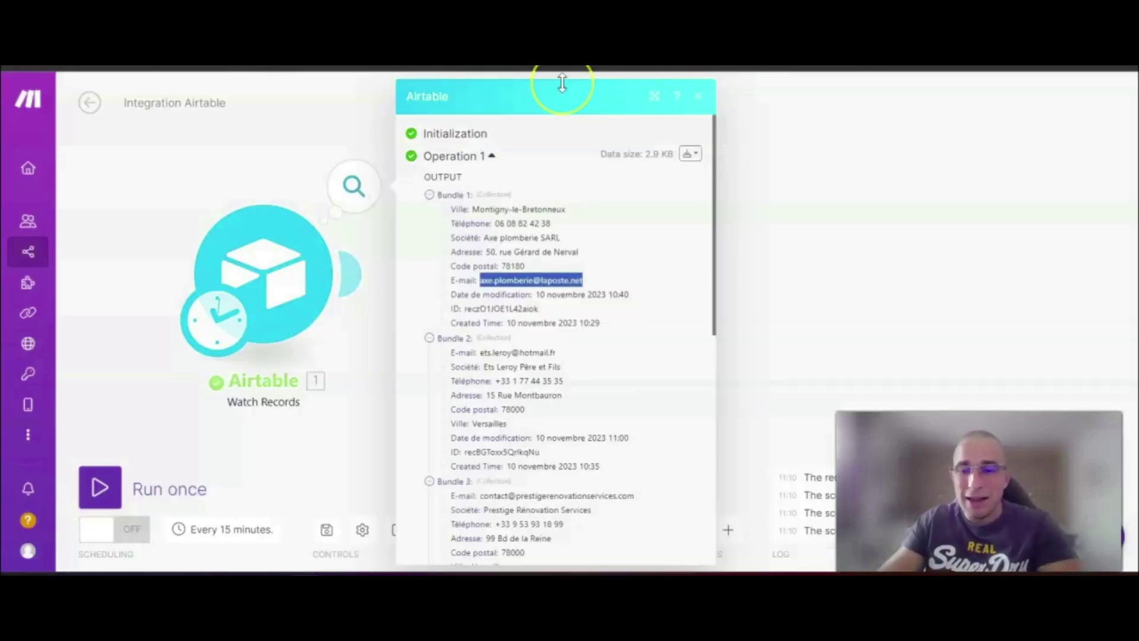
{"action": "mouse_move", "coordinate": [70, 452]}
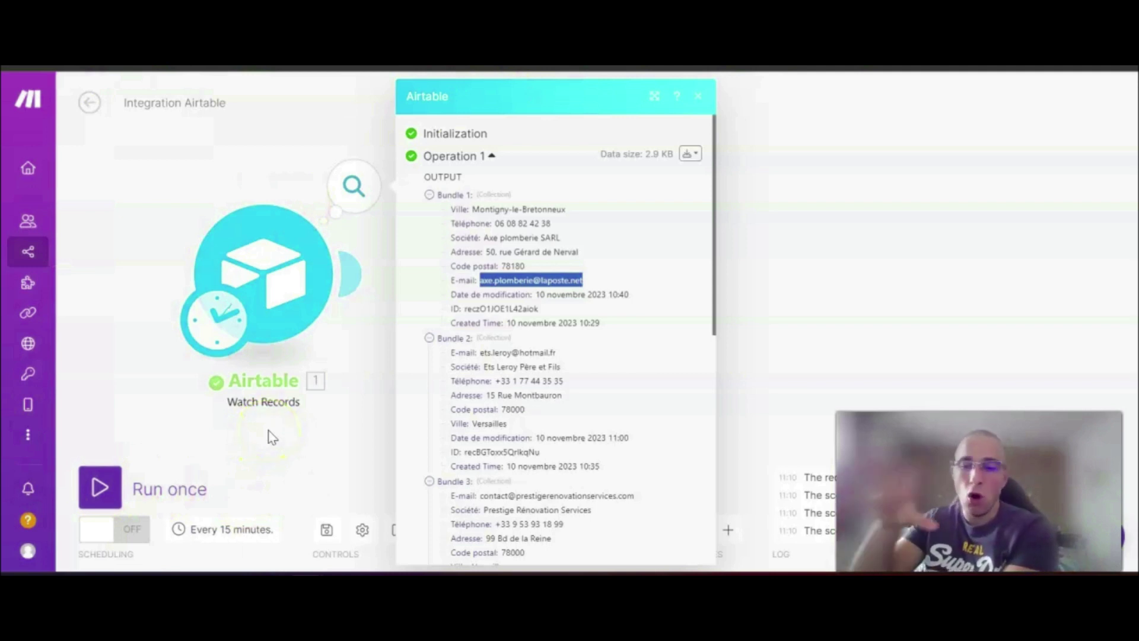
{"action": "left_click", "coordinate": [334, 440]}
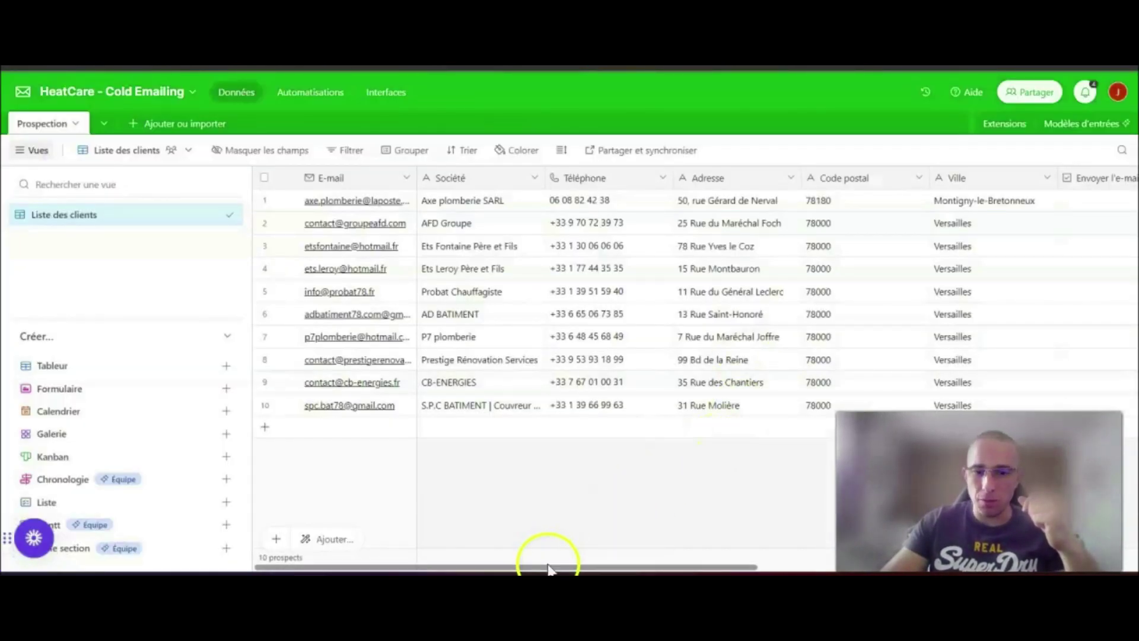
Tick "Envoyer l'e-mail de prospection" for the first four prospects in the Airtable Prospection table.
{"action": "left_click_drag", "start_coordinate": [549, 568], "coordinate": [866, 567]}
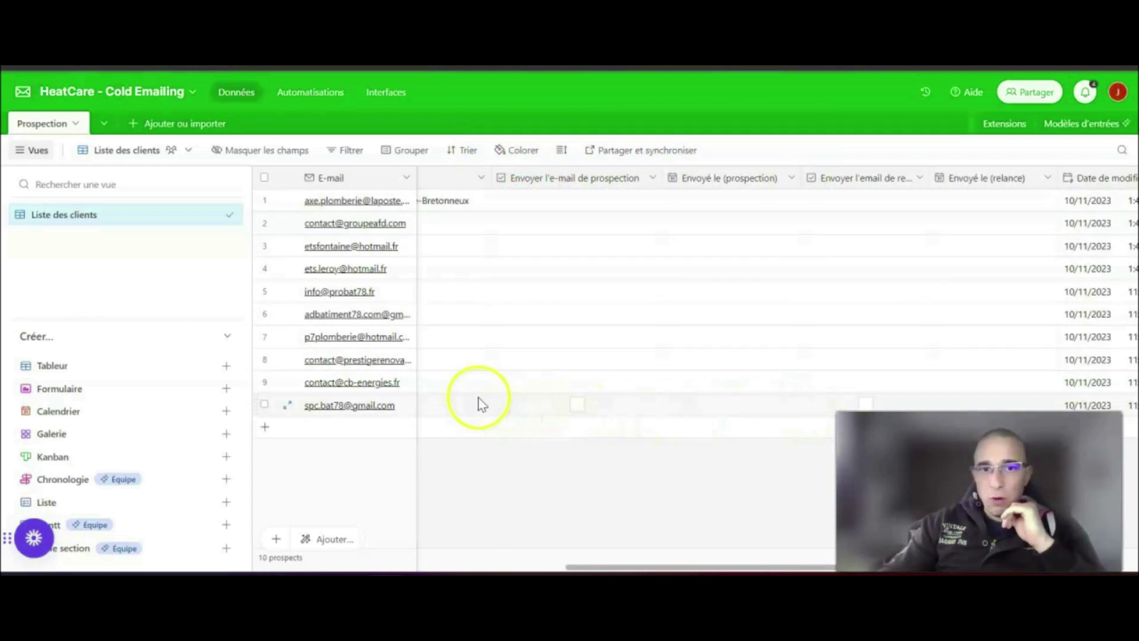
{"action": "left_click", "coordinate": [577, 224]}
{"action": "left_click", "coordinate": [577, 246]}
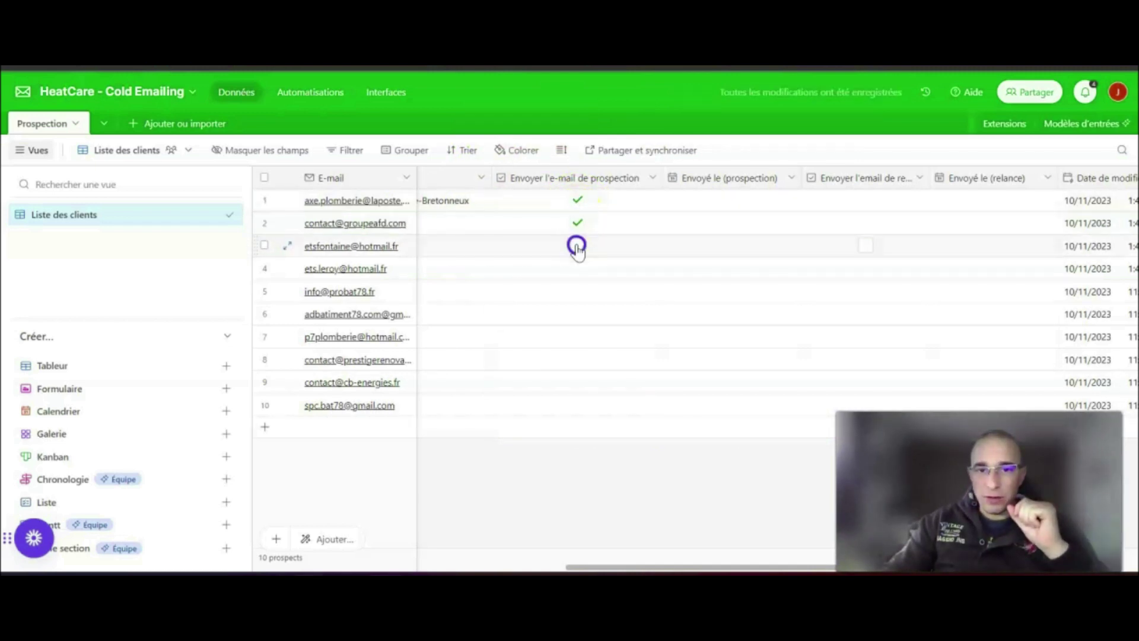
{"action": "left_click", "coordinate": [579, 273]}
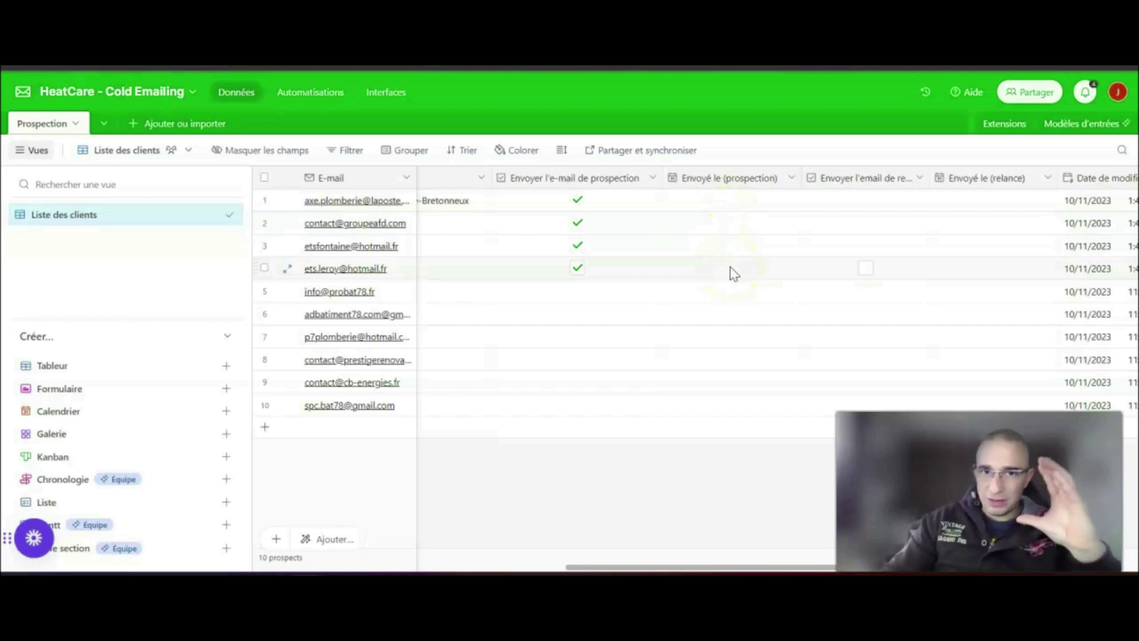
Clear the "Envoyer l'e-mail de prospection" checkboxes of the first four prospects.
{"action": "left_click", "coordinate": [579, 201]}
{"action": "left_click", "coordinate": [578, 223]}
{"action": "left_click", "coordinate": [578, 245]}
{"action": "left_click", "coordinate": [578, 268]}
{"action": "left_click", "coordinate": [579, 201]}
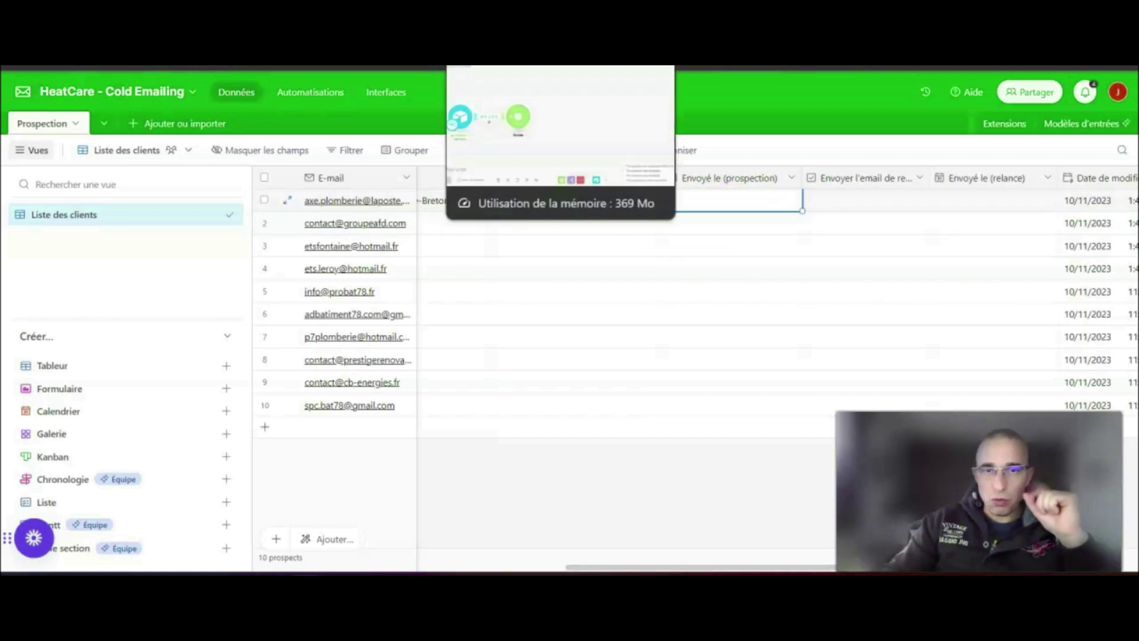
Switch to the Make scenario and extend the Router to three outgoing routes.
{"action": "left_click", "coordinate": [502, 64]}
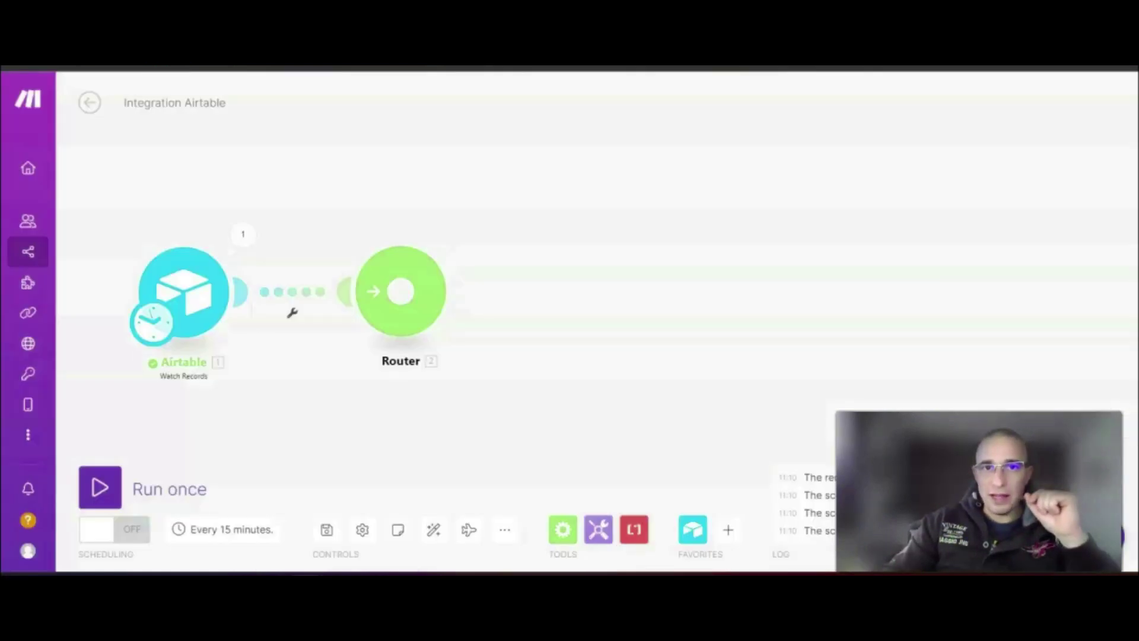
{"action": "left_click", "coordinate": [401, 292]}
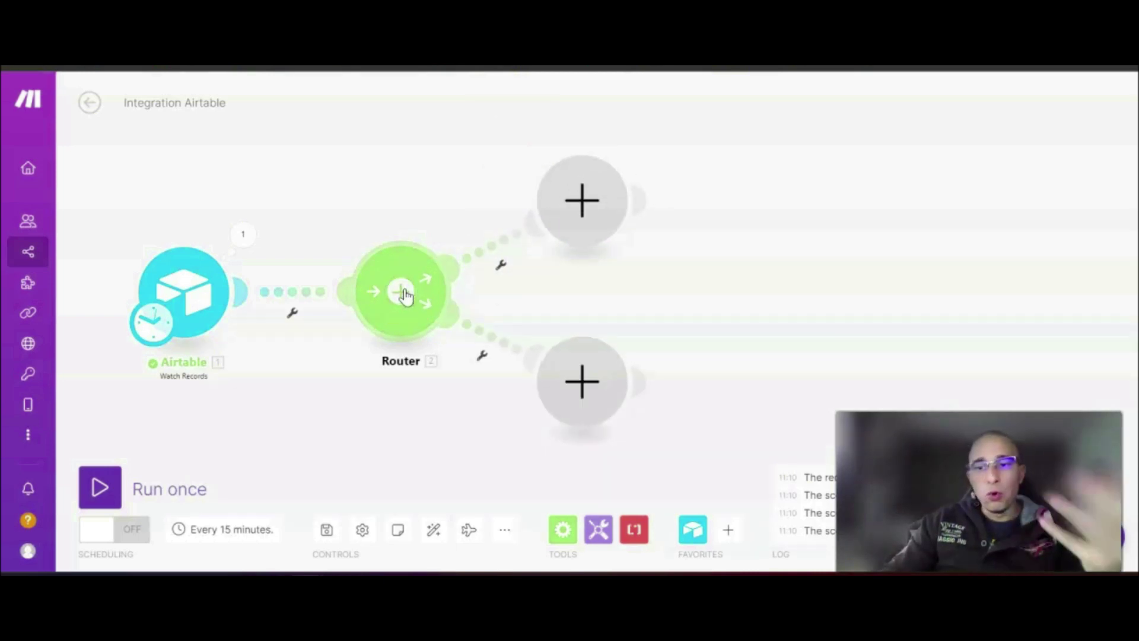
{"action": "left_click", "coordinate": [406, 291]}
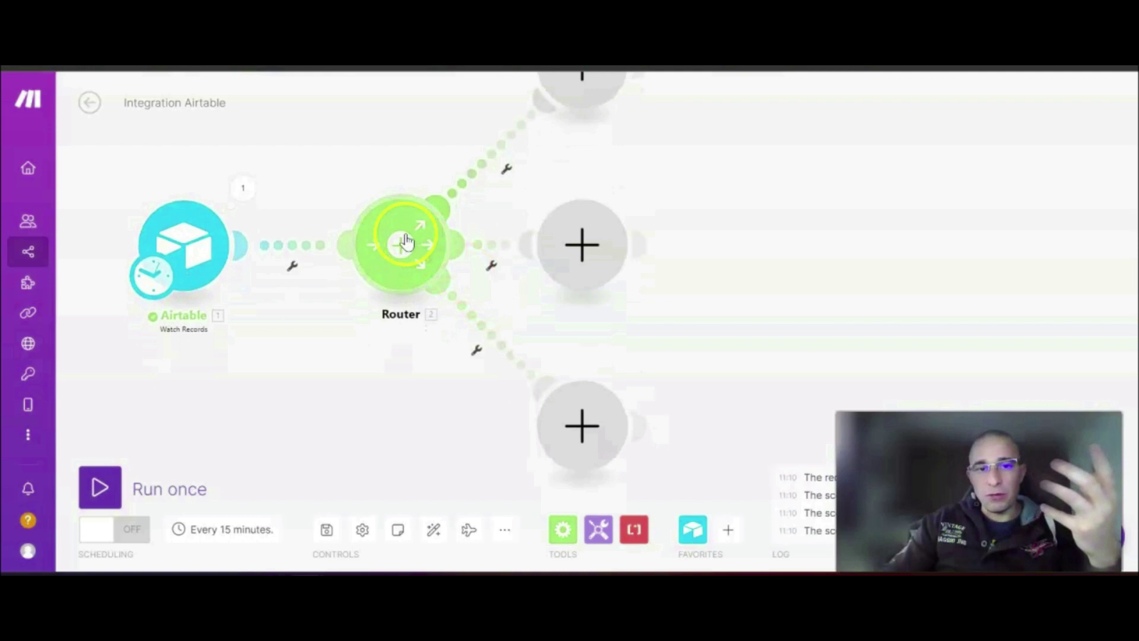
{"action": "left_click_drag", "start_coordinate": [738, 208], "coordinate": [711, 247]}
{"action": "scroll", "coordinate": [731, 238], "scroll_direction": "down", "scroll_amount": 1}
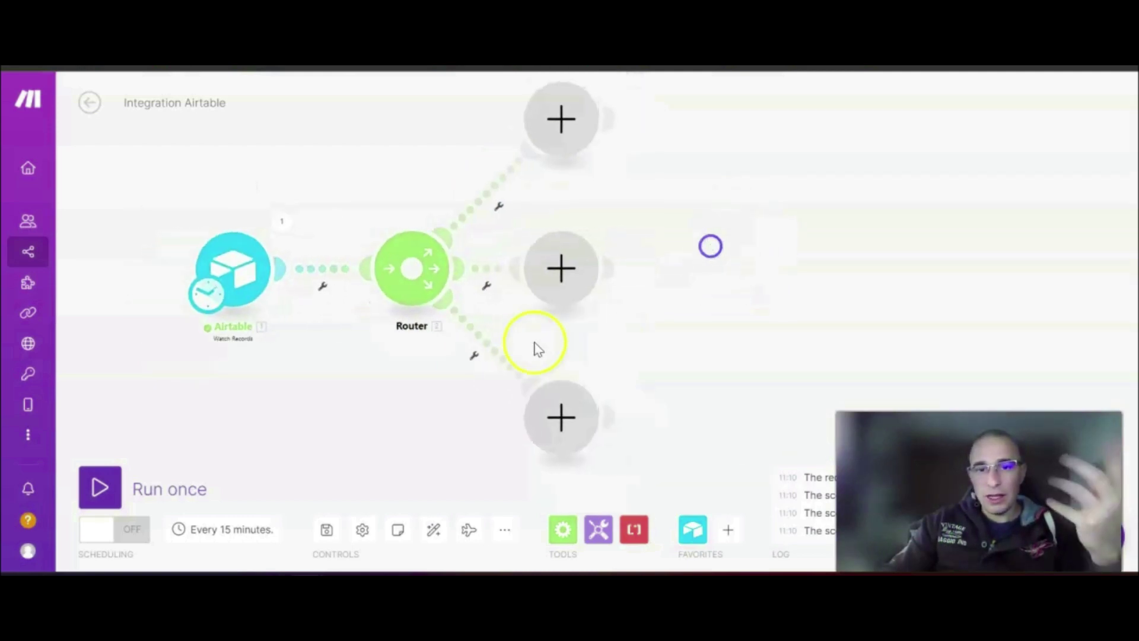
{"action": "left_click_drag", "start_coordinate": [734, 179], "coordinate": [643, 194]}
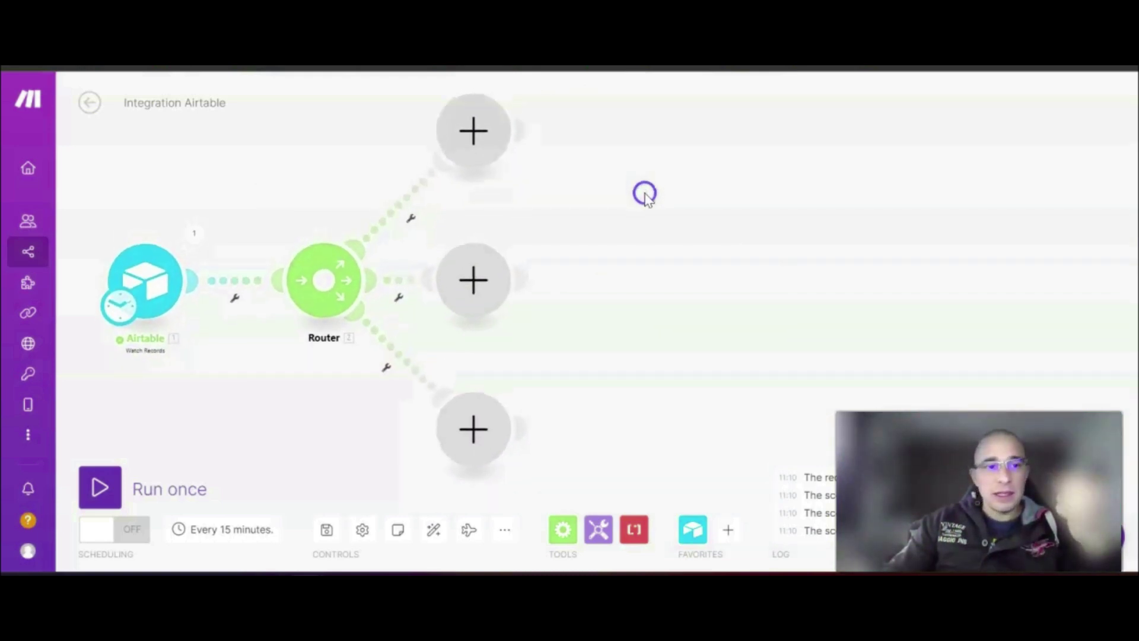
Open the list of Airtable modules for the empty slot on the Router's uppermost route.
{"action": "left_click", "coordinate": [473, 140]}
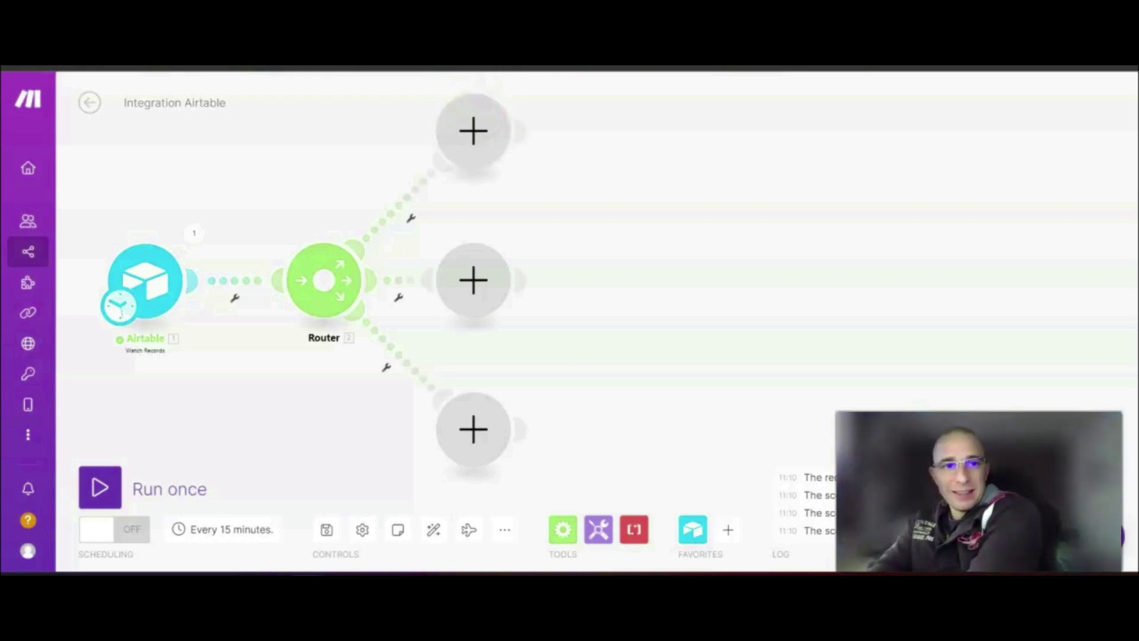
{"action": "left_click", "coordinate": [617, 66]}
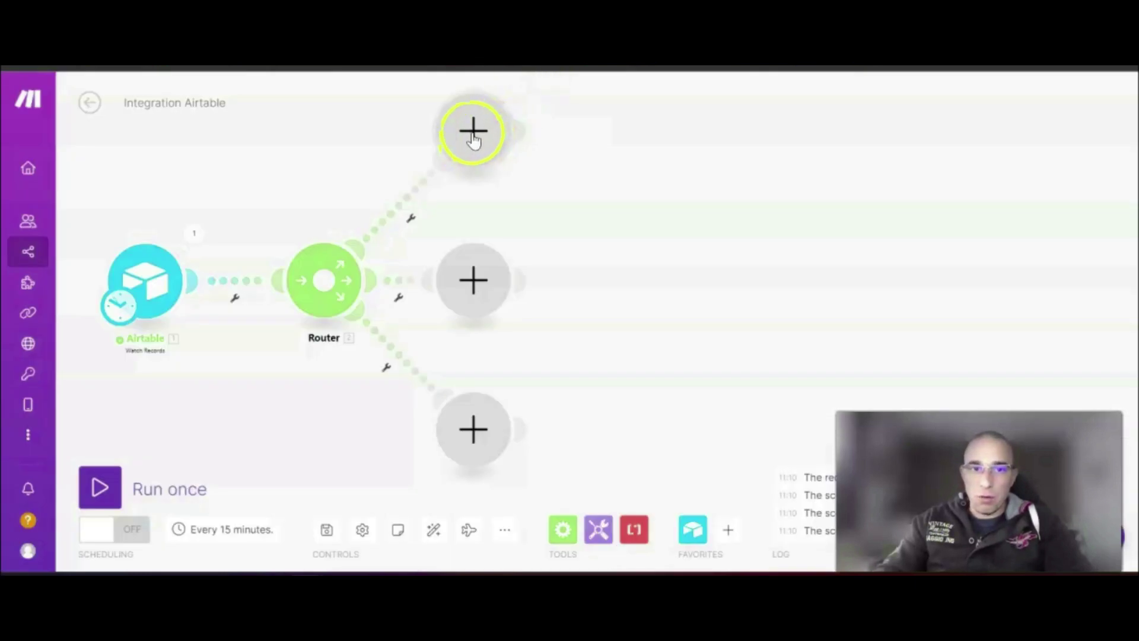
{"action": "left_click", "coordinate": [473, 136]}
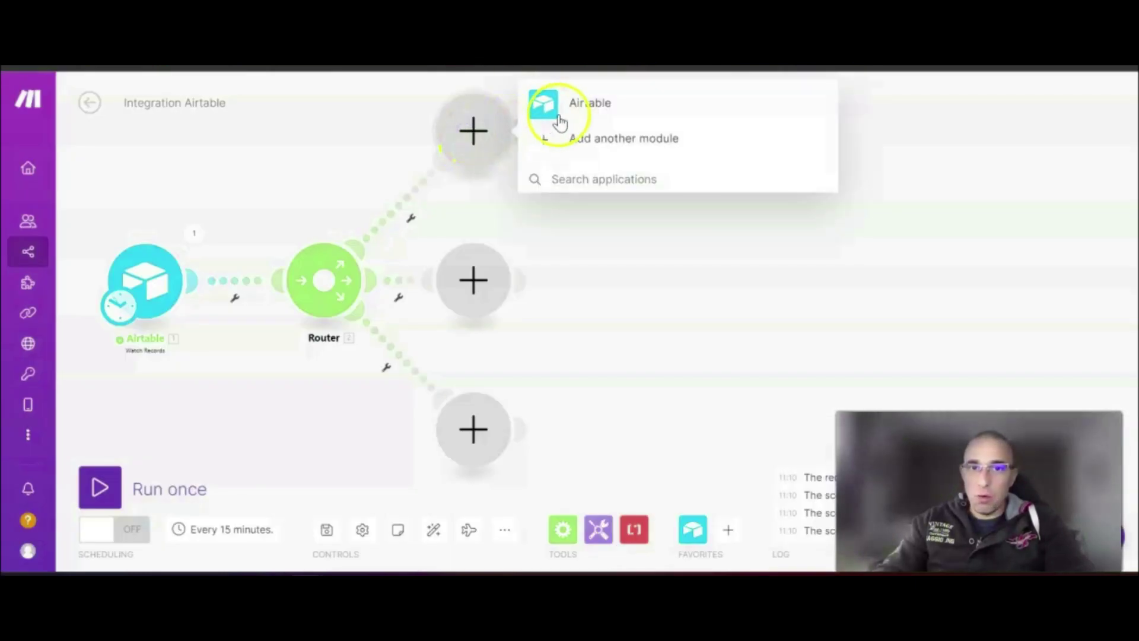
{"action": "left_click", "coordinate": [609, 110]}
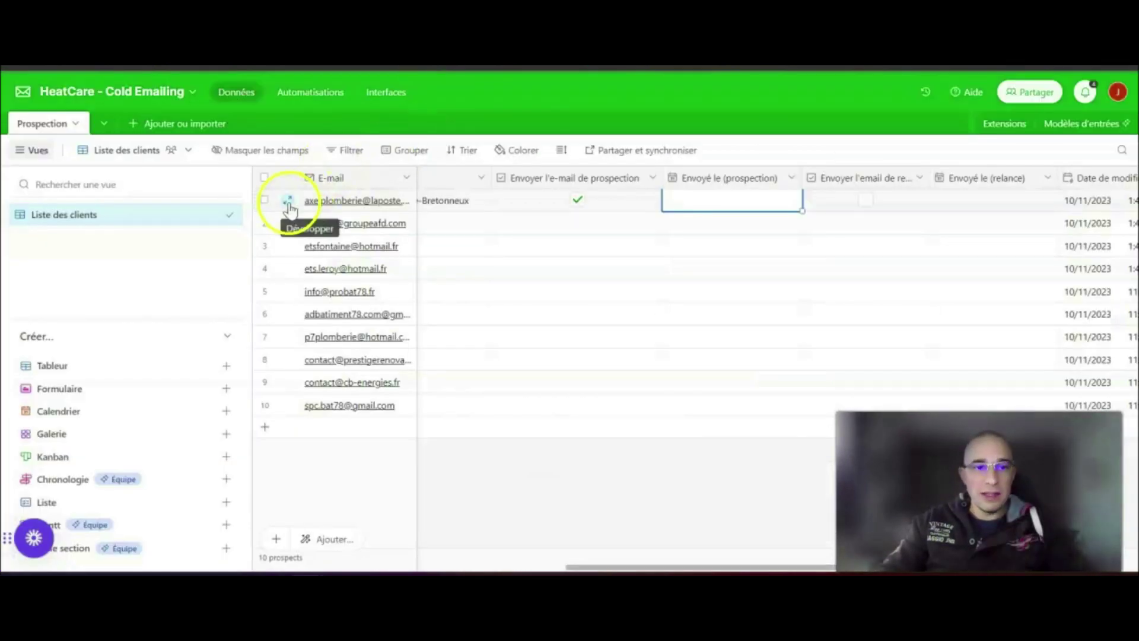
In Airtable, tick and clear again "Envoyer l'e-mail de prospection" for rows 2 to 4, and select the first prospect's row.
{"action": "left_click", "coordinate": [264, 200]}
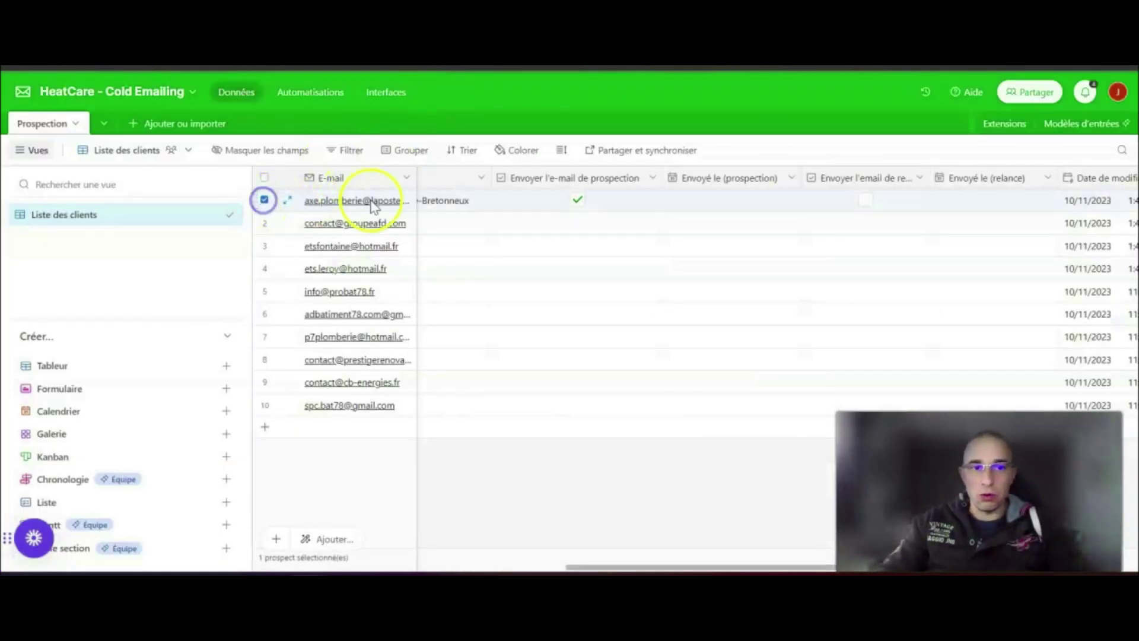
{"action": "left_click", "coordinate": [575, 224]}
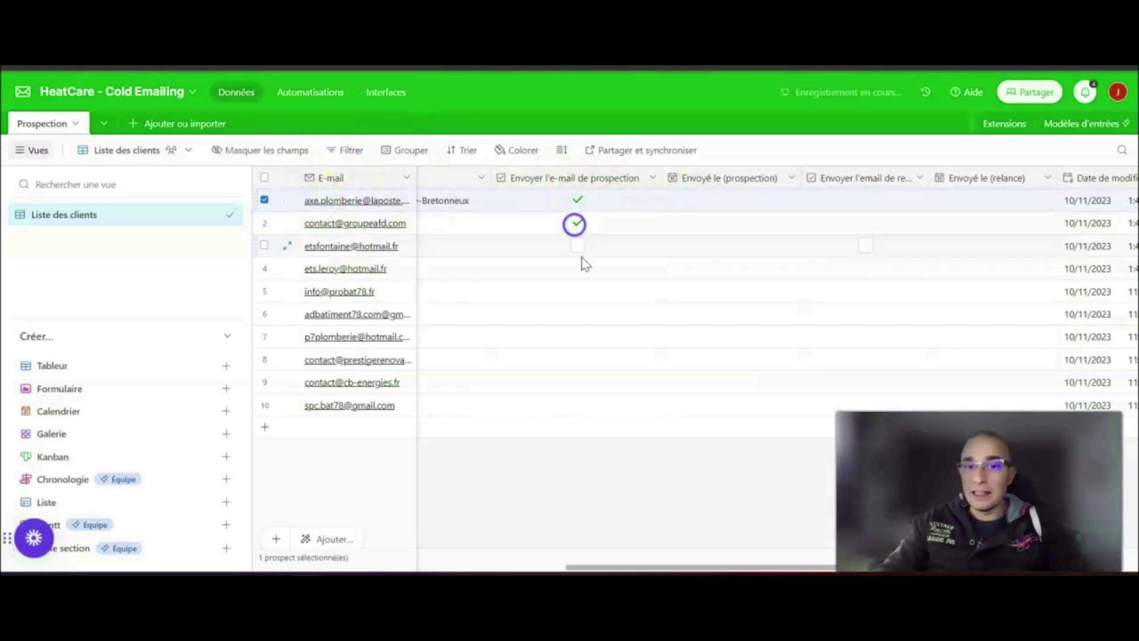
{"action": "left_click", "coordinate": [581, 259]}
{"action": "left_click", "coordinate": [580, 239]}
{"action": "left_click", "coordinate": [578, 246]}
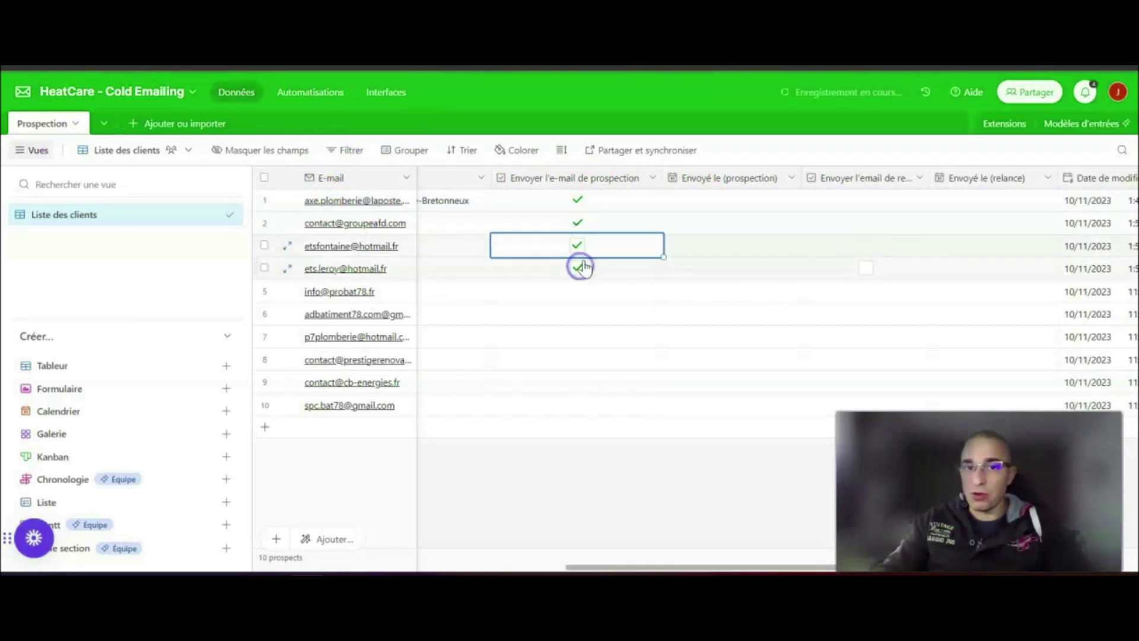
{"action": "left_click", "coordinate": [580, 223]}
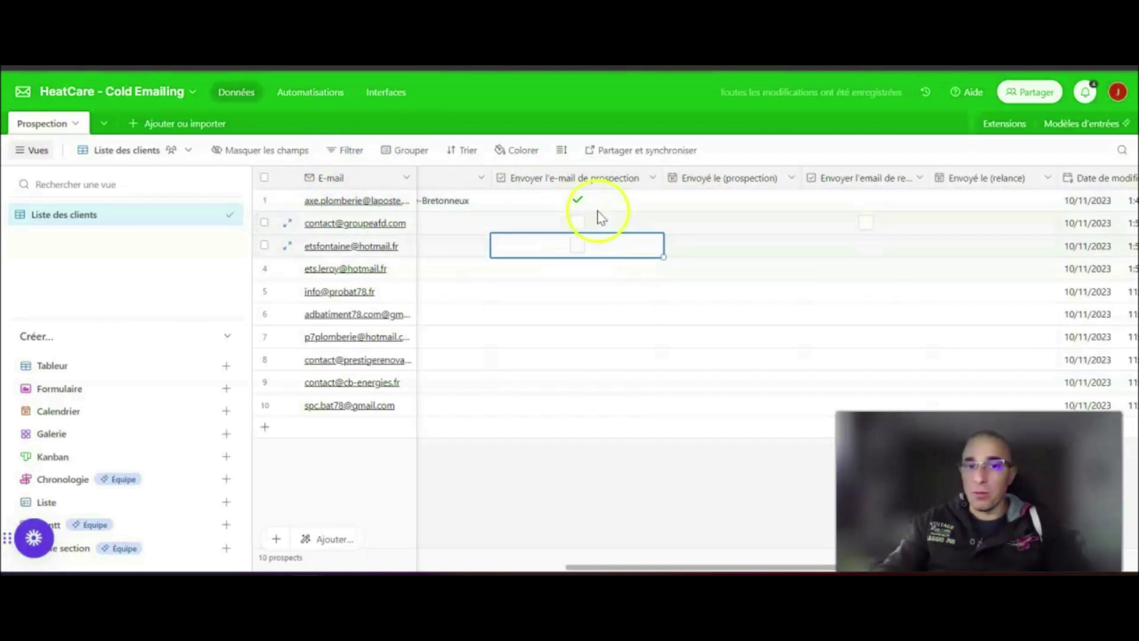
{"action": "left_click", "coordinate": [264, 200]}
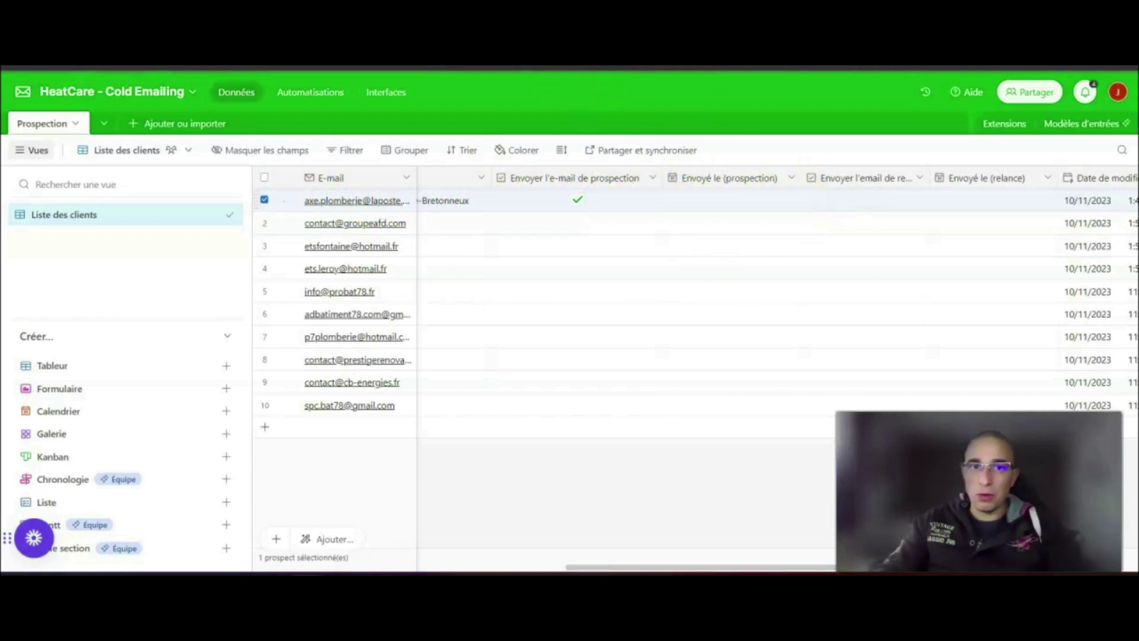
Return to the Make scenario and add an Airtable Update a Record module on the Router's uppermost route.
{"action": "left_click", "coordinate": [505, 12]}
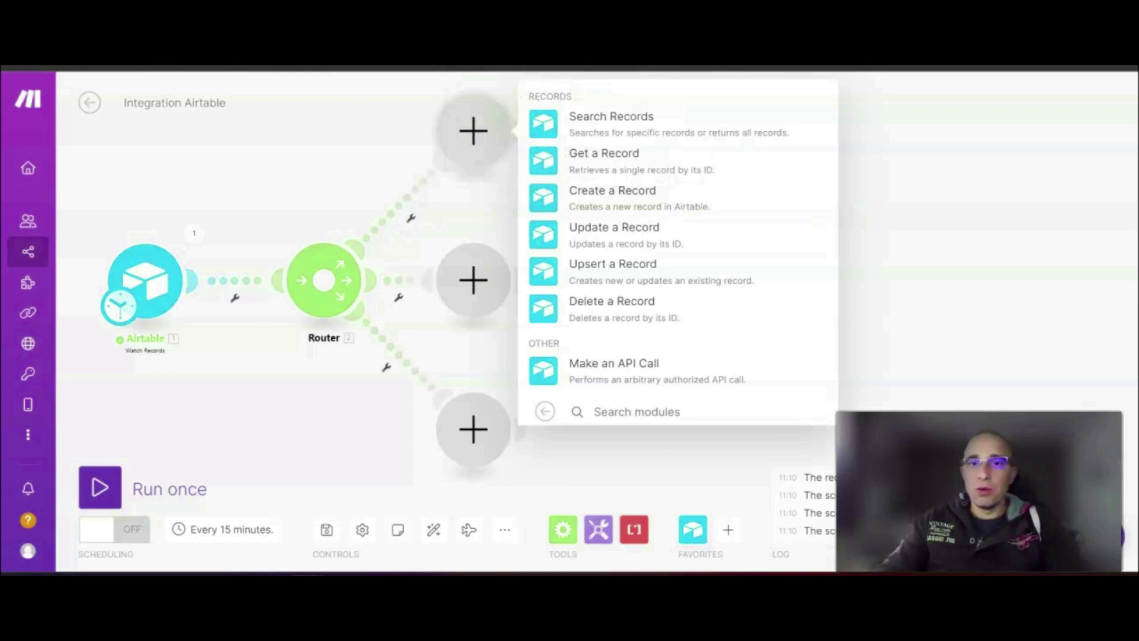
{"action": "left_click", "coordinate": [468, 130]}
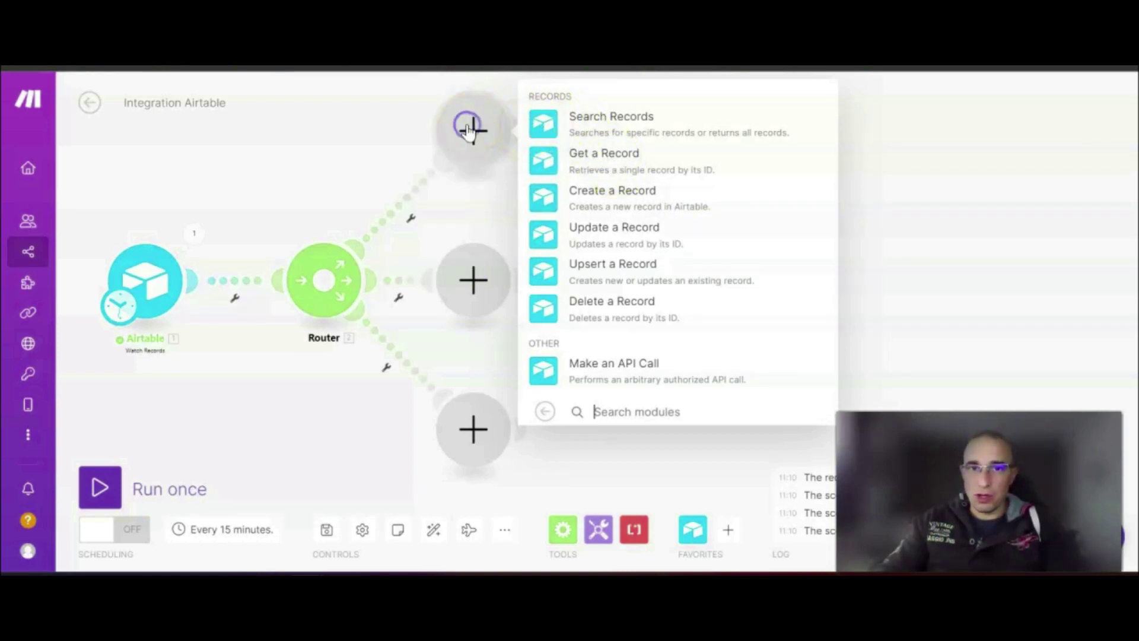
{"action": "left_click", "coordinate": [602, 238]}
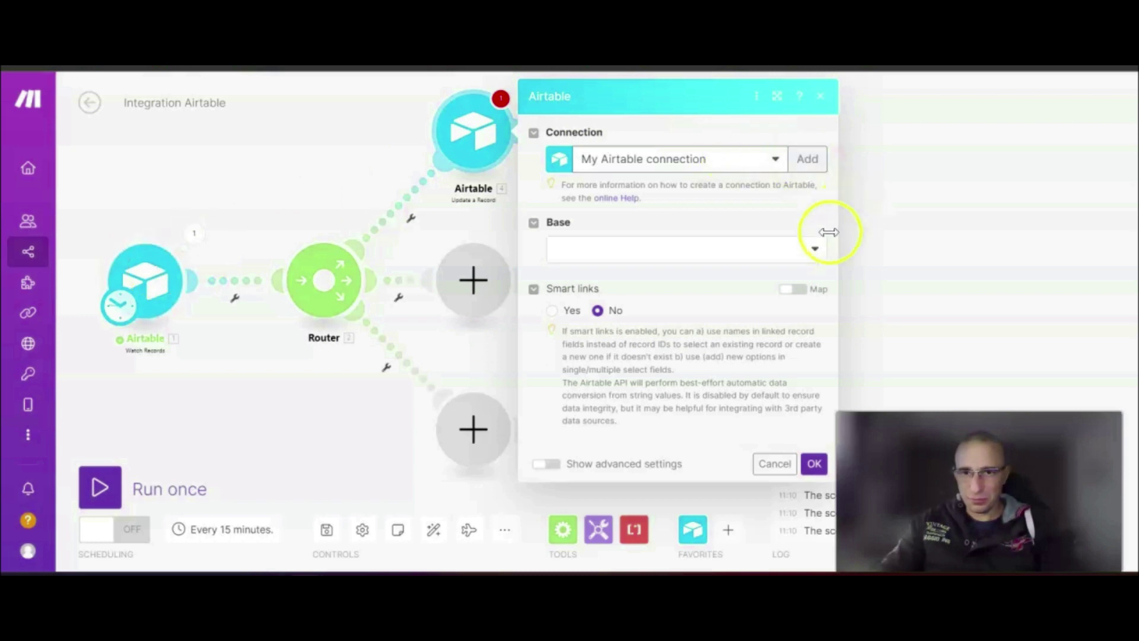
Set the Update a Record module's base to HeatCare - Cold Emailing and its table to Prospection.
{"action": "left_click", "coordinate": [815, 256]}
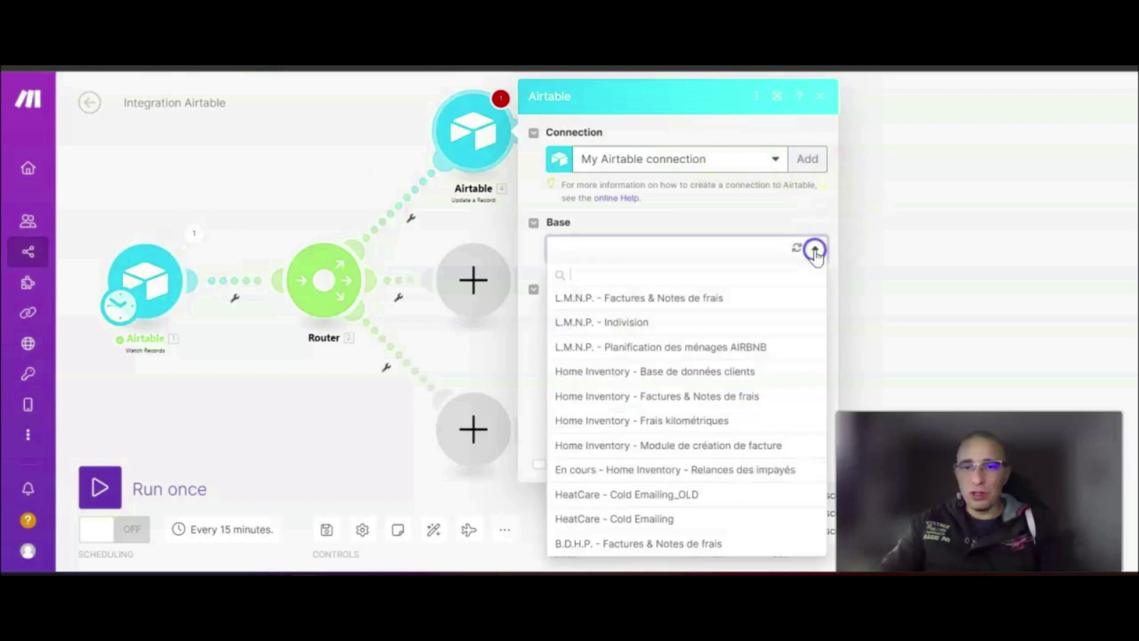
{"action": "left_click", "coordinate": [657, 521]}
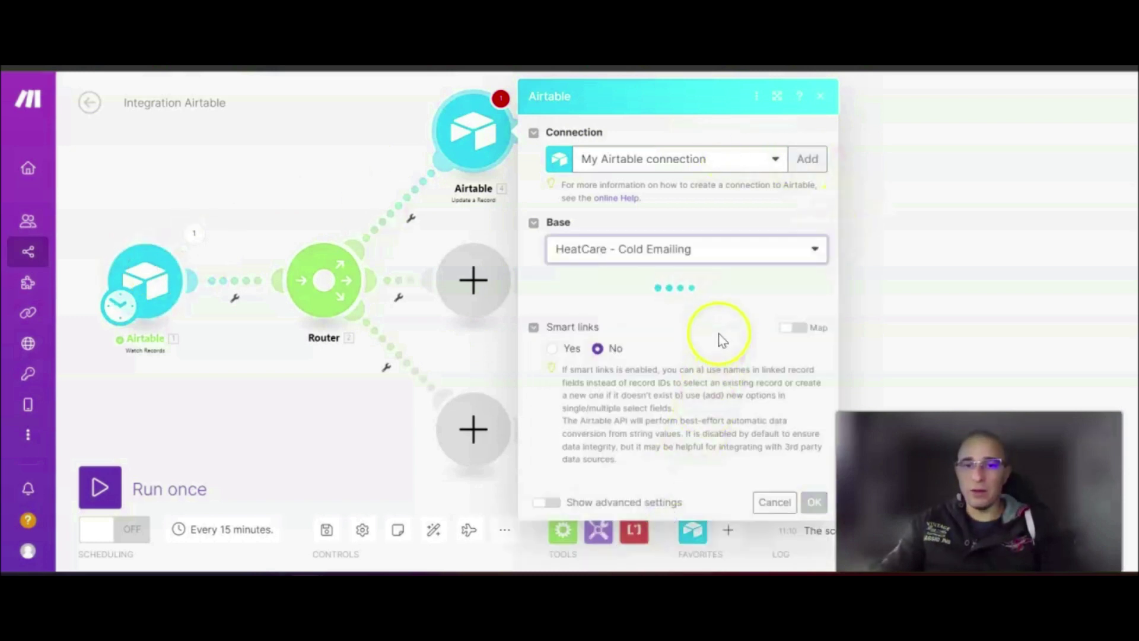
{"action": "left_click", "coordinate": [679, 310]}
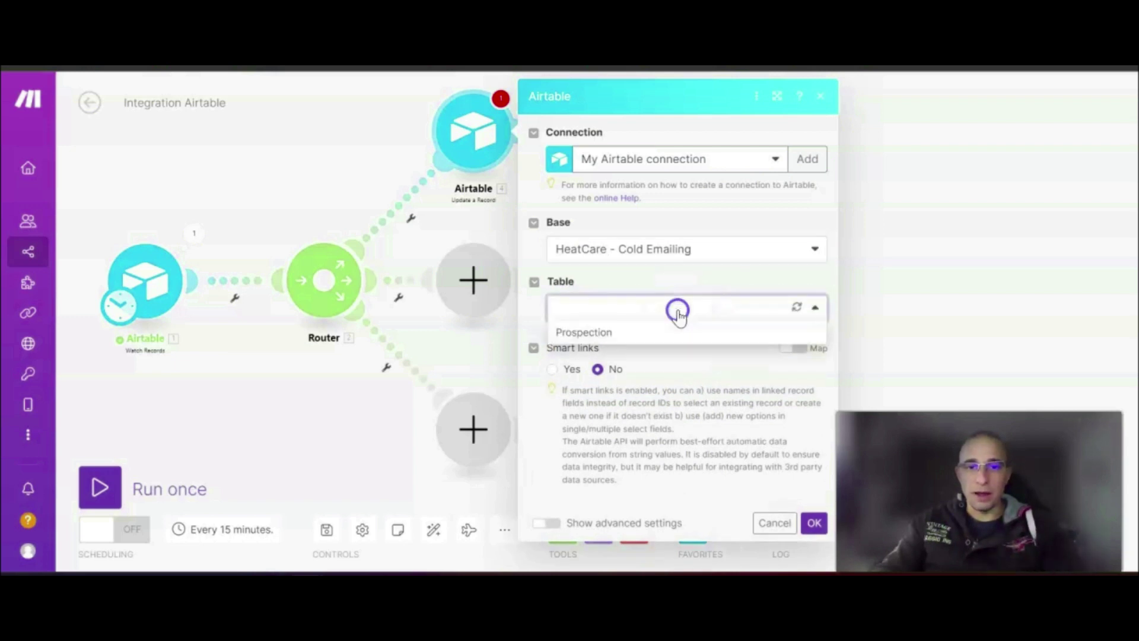
{"action": "left_click", "coordinate": [655, 335]}
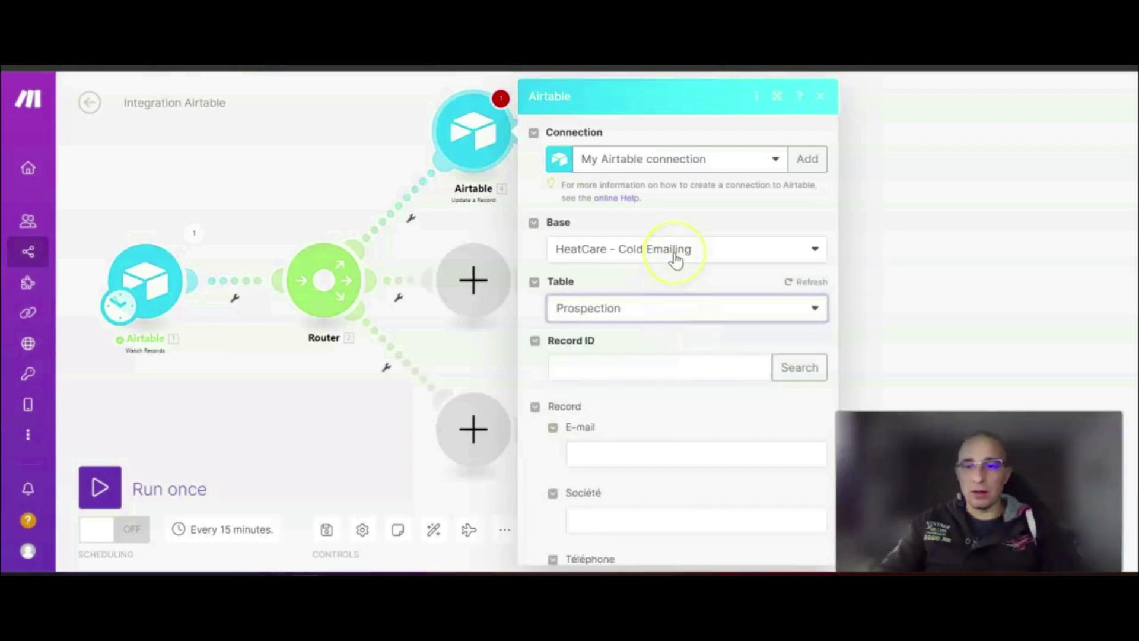
Map the Update a Record module's Record ID to the ID from the Watch Records module.
{"action": "scroll", "coordinate": [675, 255], "scroll_direction": "down", "scroll_amount": 2}
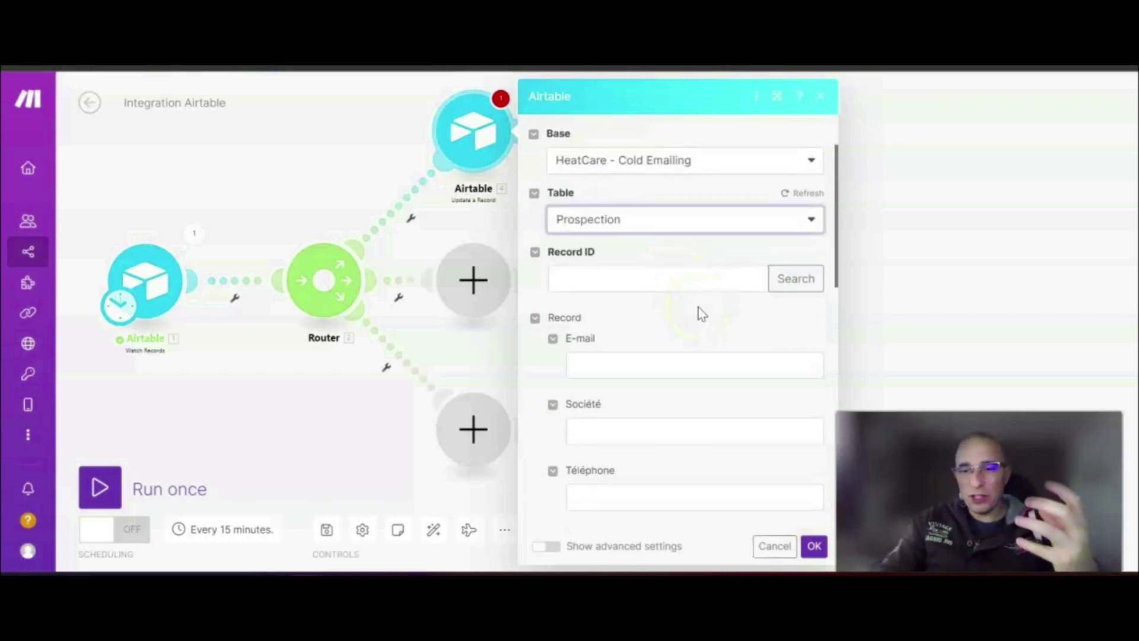
{"action": "left_click", "coordinate": [716, 280]}
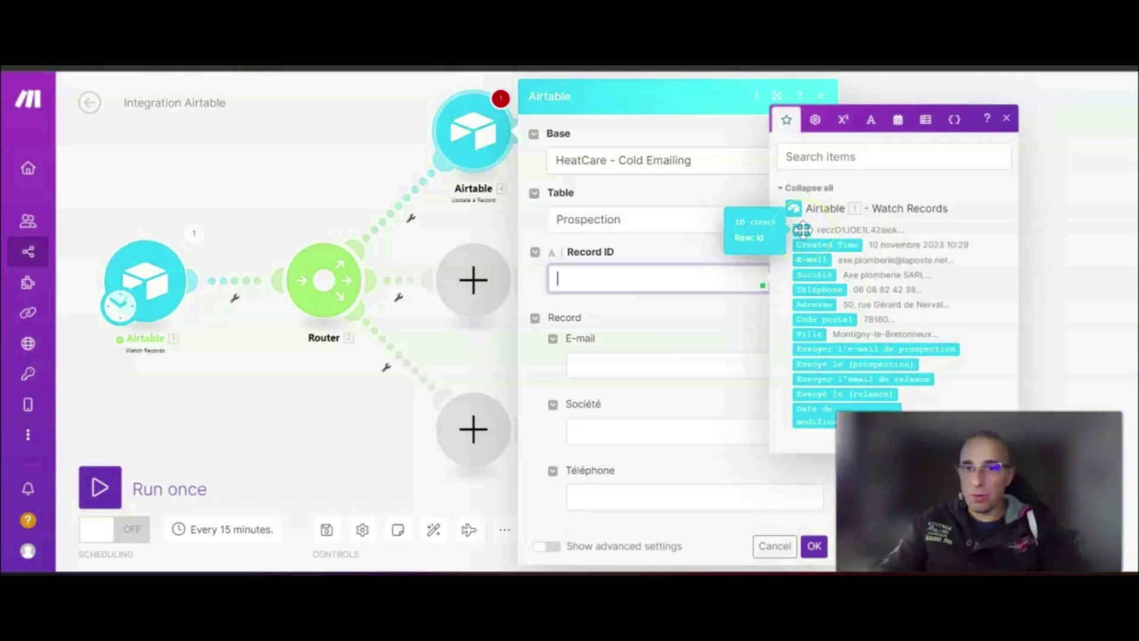
{"action": "left_click", "coordinate": [802, 229]}
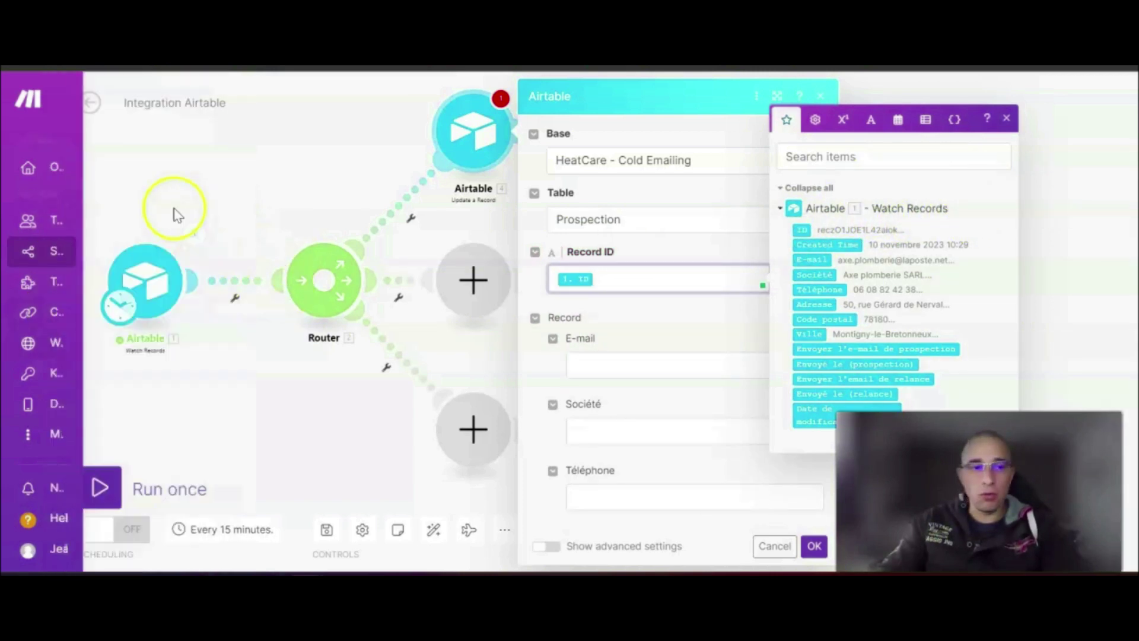
Examine the Watch Records module's output bundles and the items available for mapping the Update a Record module's Record ID.
{"action": "left_click", "coordinate": [194, 235]}
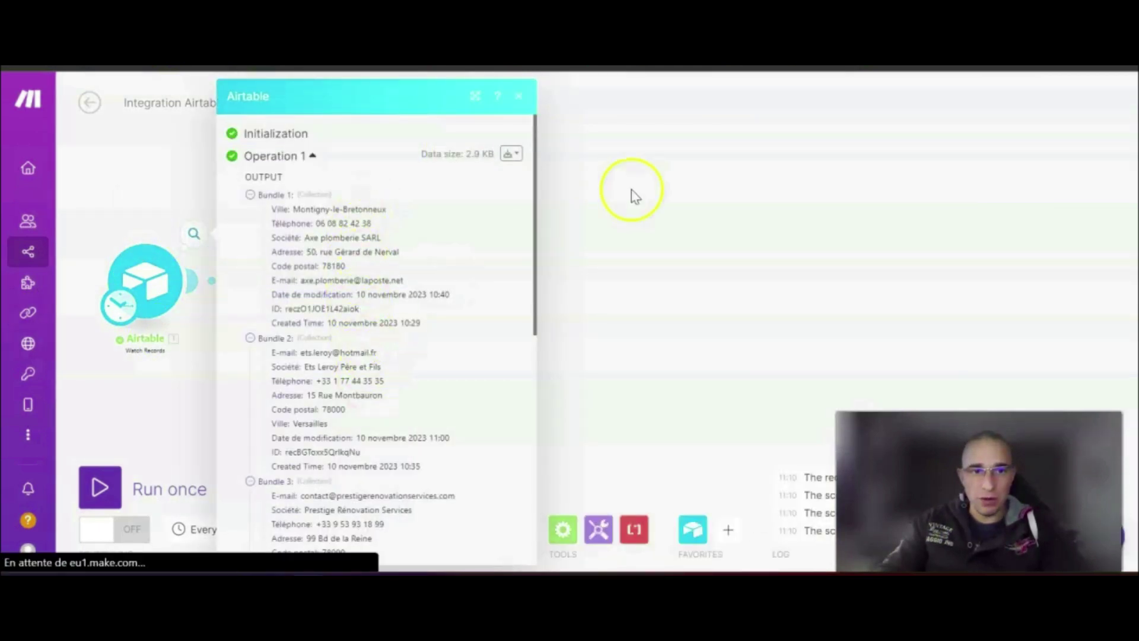
{"action": "left_click", "coordinate": [727, 168]}
{"action": "left_click", "coordinate": [474, 160]}
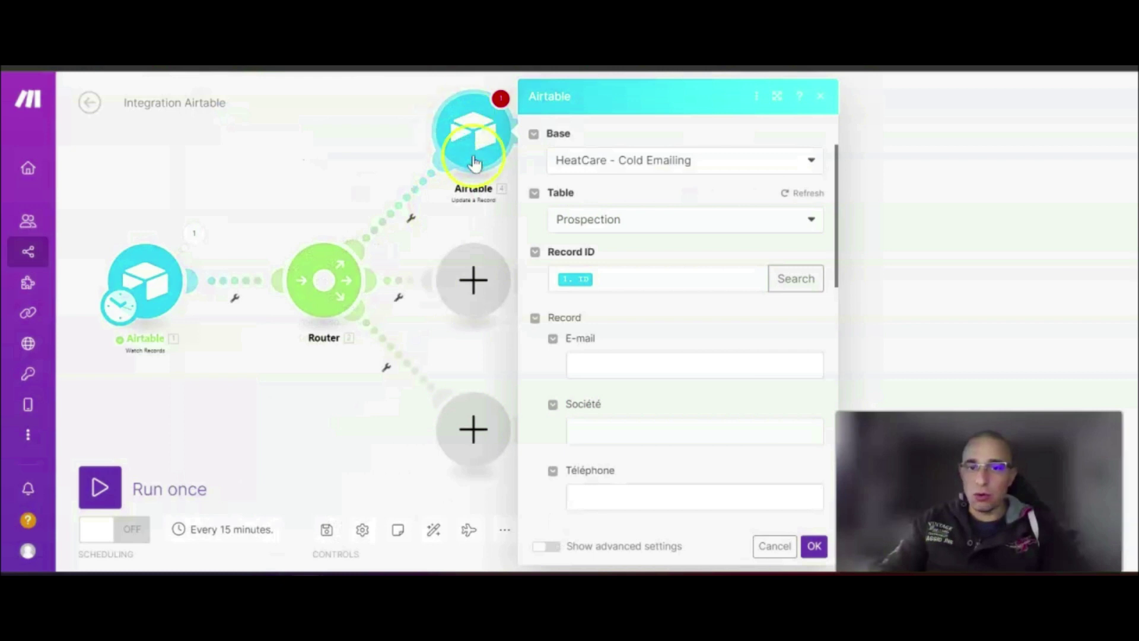
{"action": "left_click", "coordinate": [620, 273]}
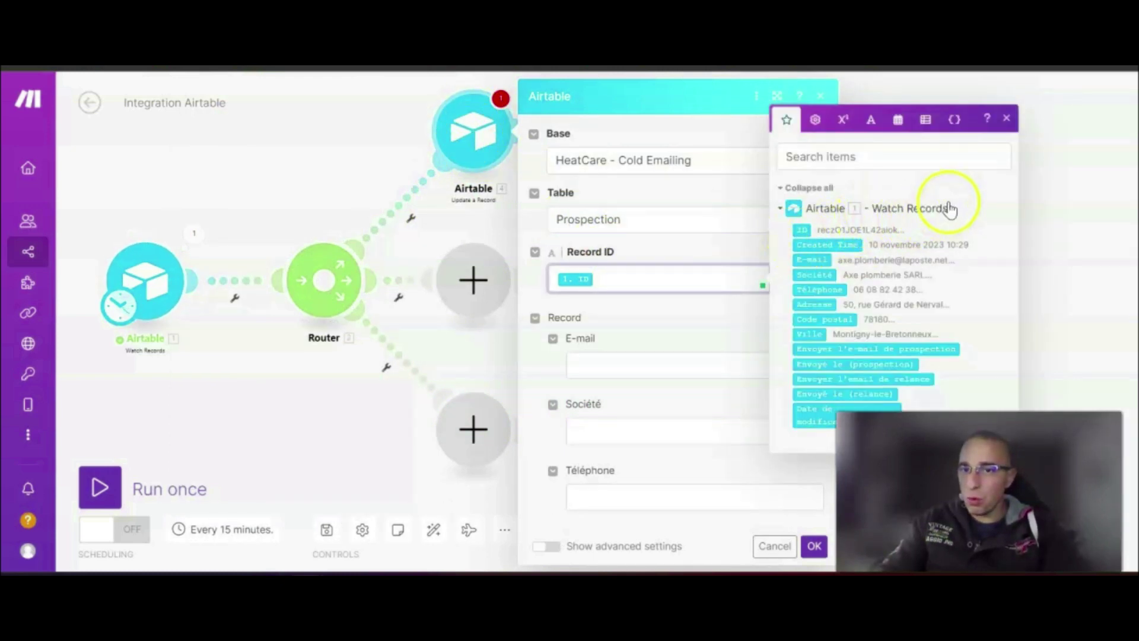
{"action": "left_click", "coordinate": [648, 318]}
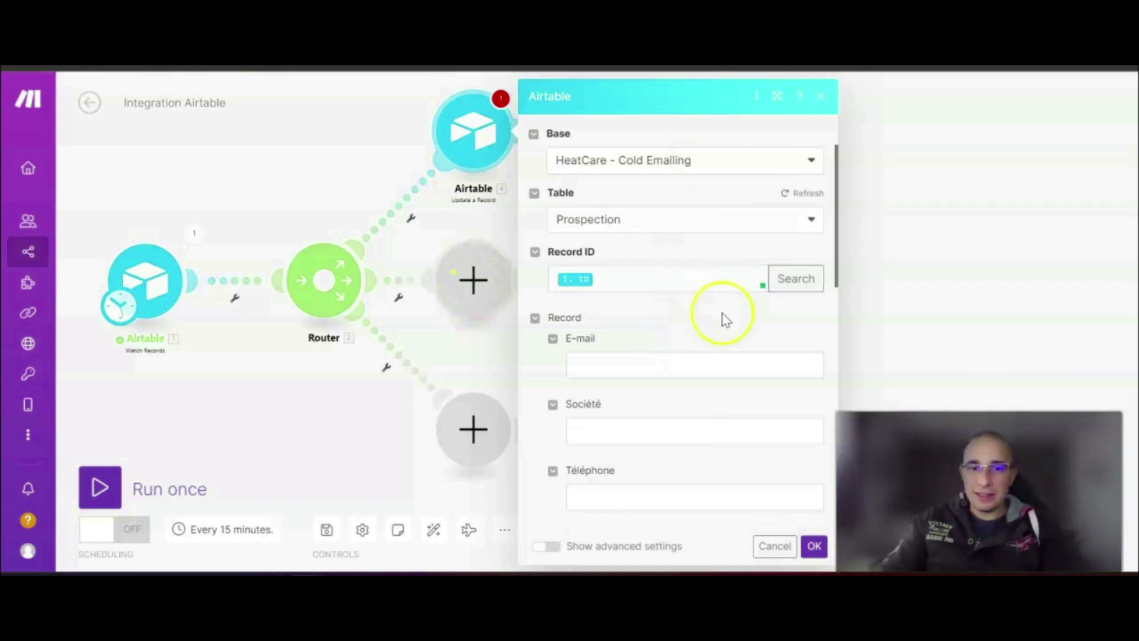
After checking the columns in Airtable, set the Update a Record module's "Envoyé le (prospection)" field to now and save the module.
{"action": "left_click", "coordinate": [596, 77]}
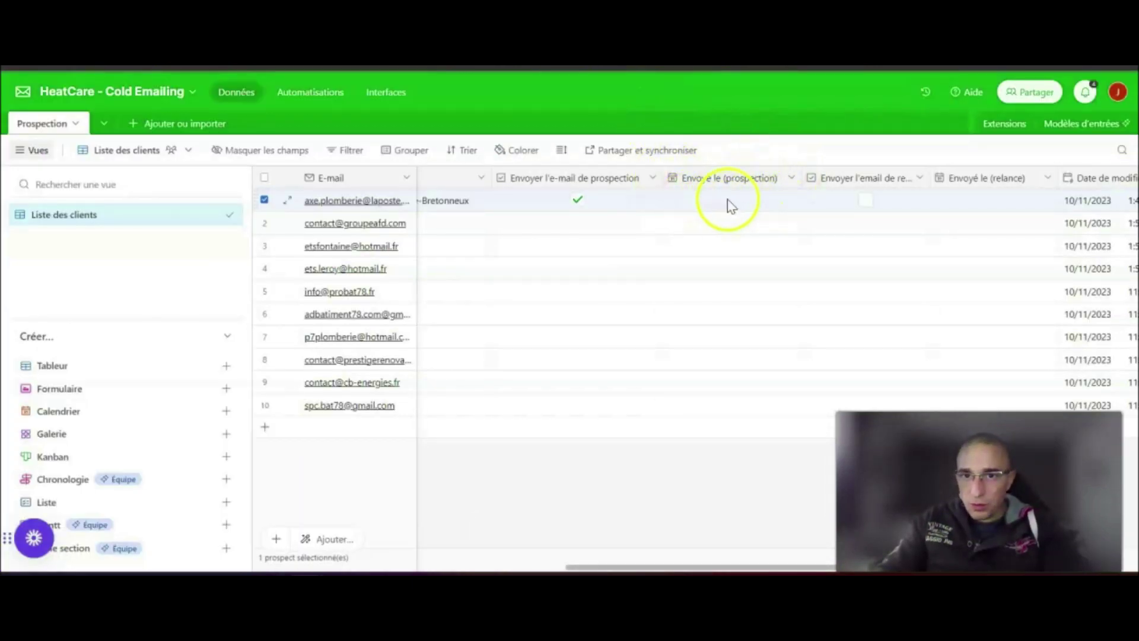
{"action": "left_click", "coordinate": [521, 65]}
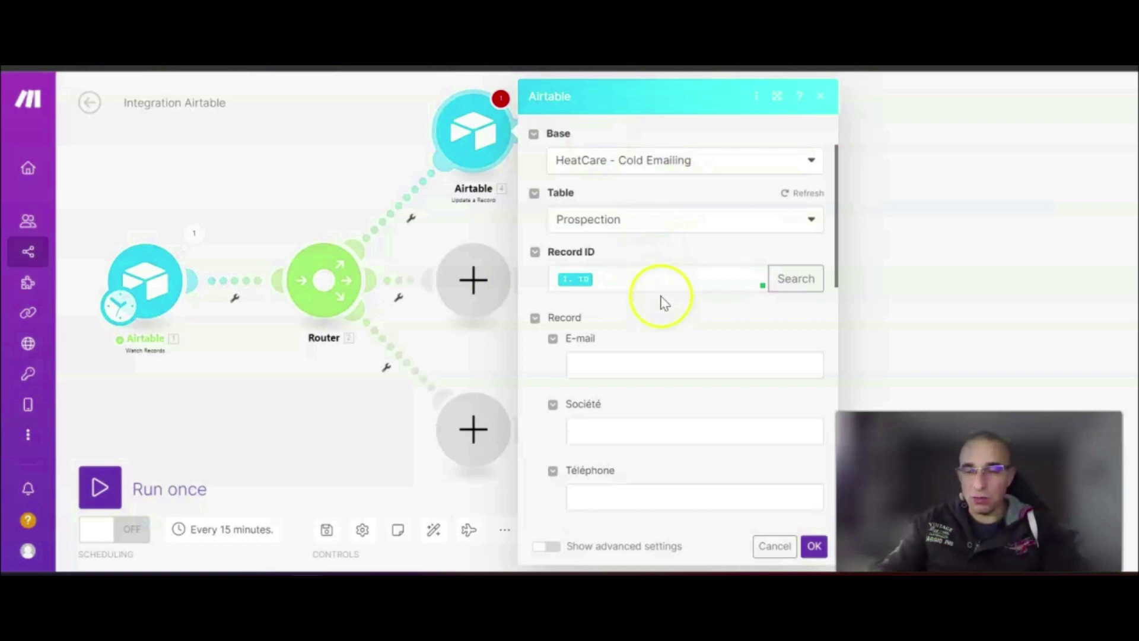
{"action": "scroll", "coordinate": [674, 294], "scroll_direction": "down", "scroll_amount": 6}
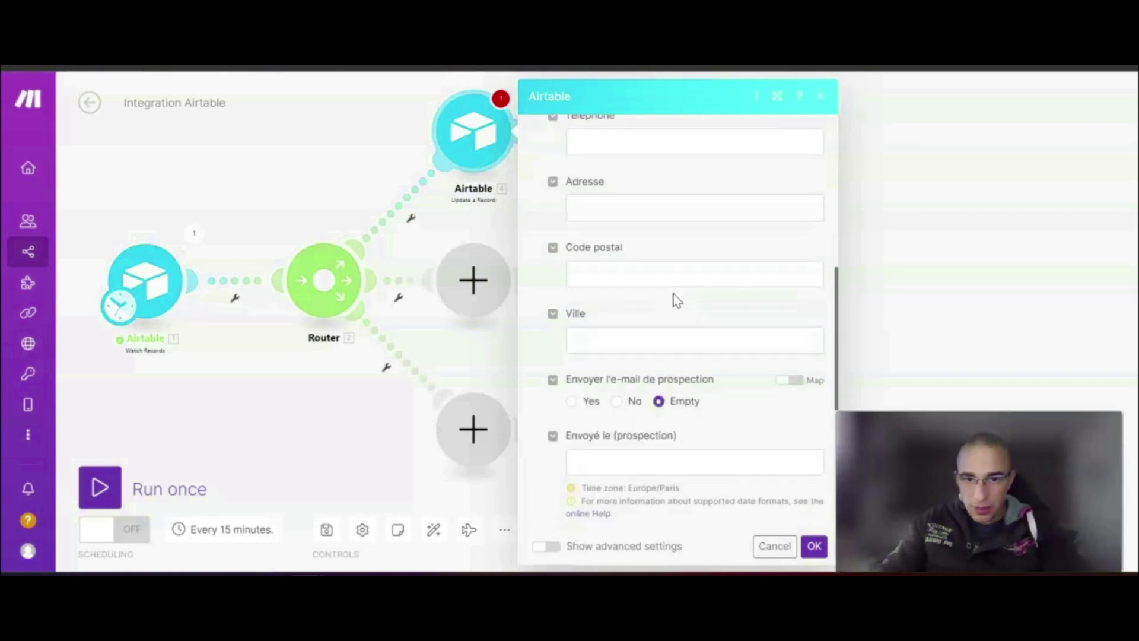
{"action": "scroll", "coordinate": [674, 295], "scroll_direction": "down", "scroll_amount": 1}
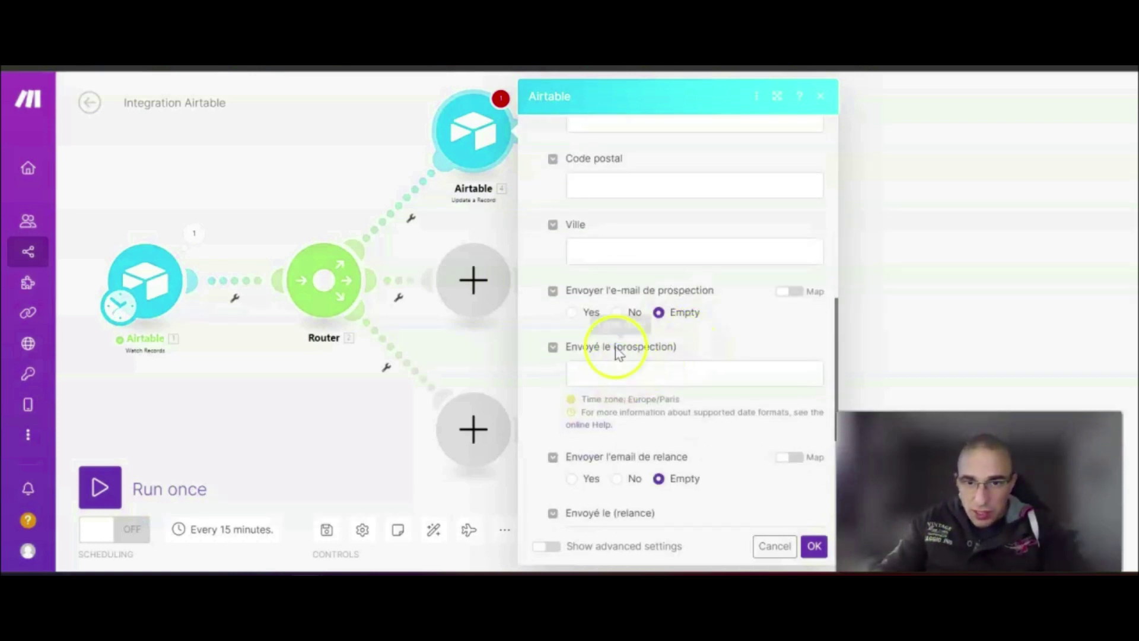
{"action": "scroll", "coordinate": [626, 333], "scroll_direction": "down", "scroll_amount": 1}
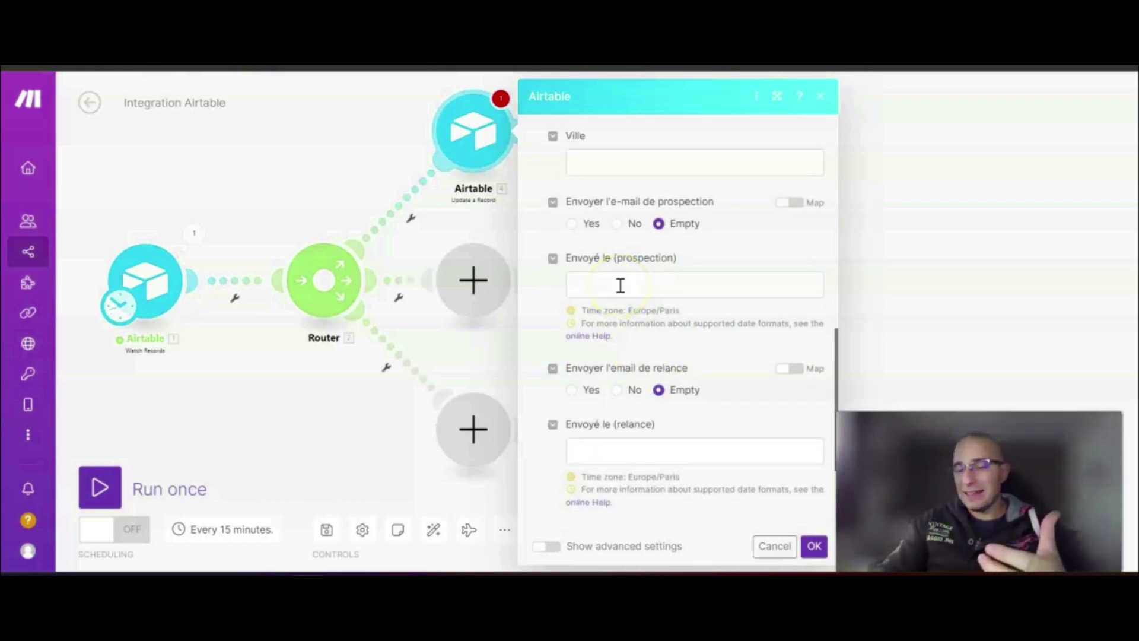
{"action": "left_click", "coordinate": [621, 285]}
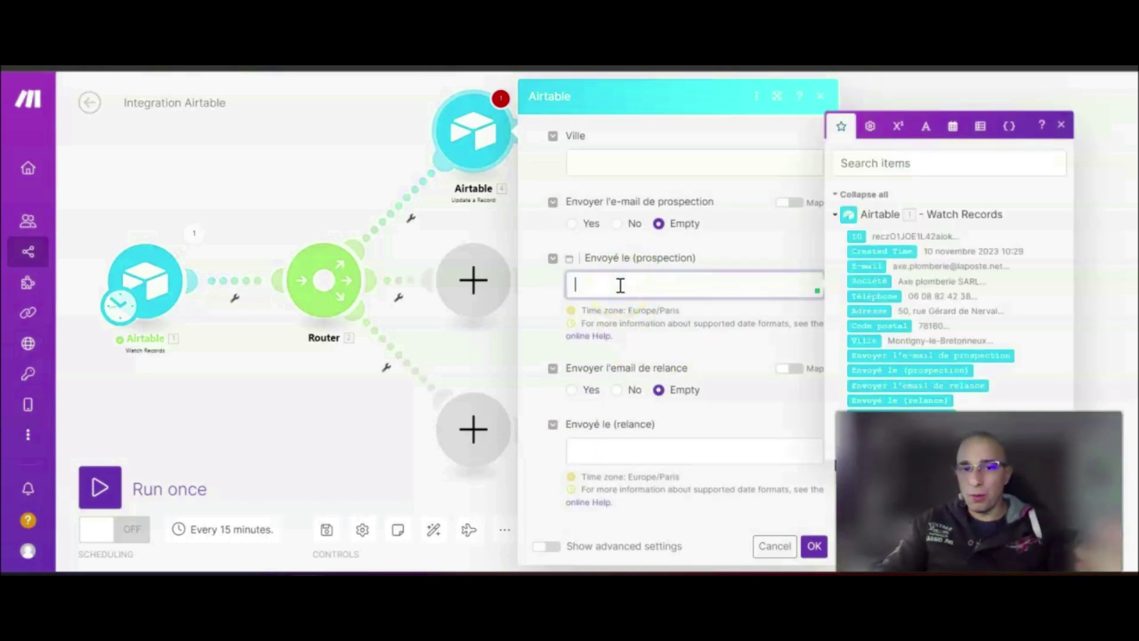
{"action": "left_click", "coordinate": [953, 126]}
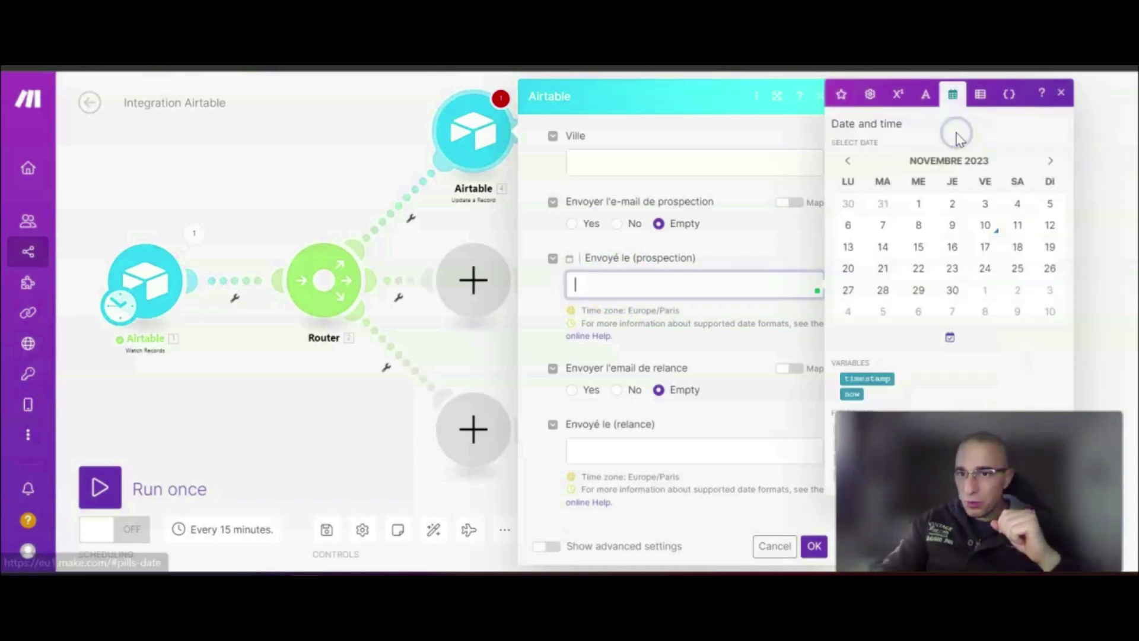
{"action": "left_click", "coordinate": [853, 393]}
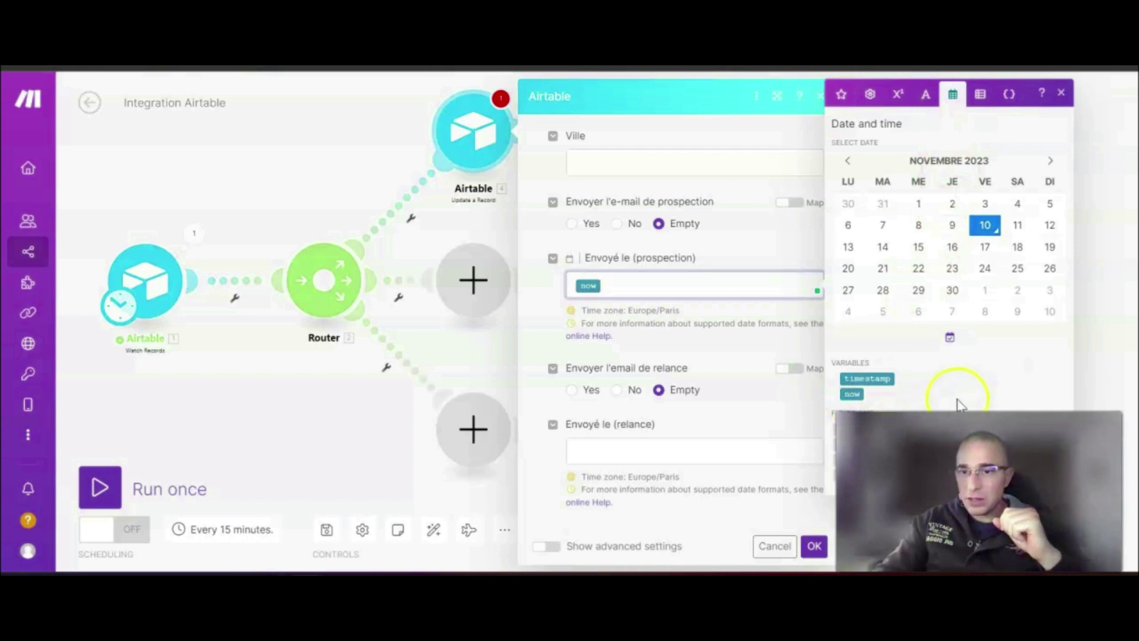
{"action": "left_click_drag", "start_coordinate": [950, 487], "coordinate": [178, 482]}
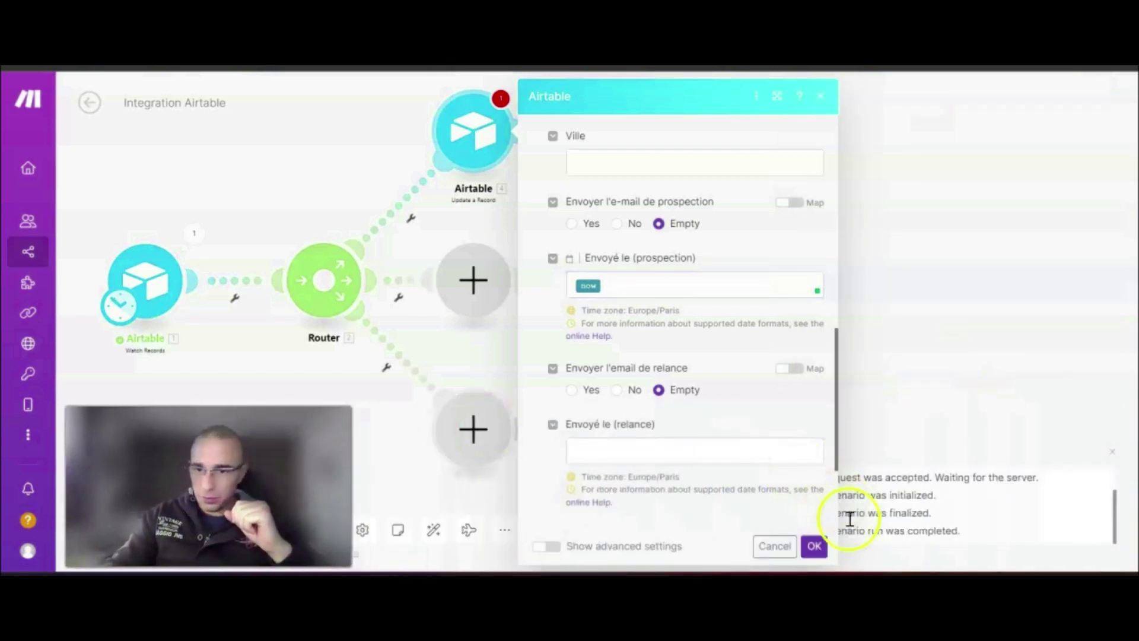
{"action": "left_click", "coordinate": [814, 545]}
{"action": "left_click_drag", "start_coordinate": [208, 487], "coordinate": [976, 490]}
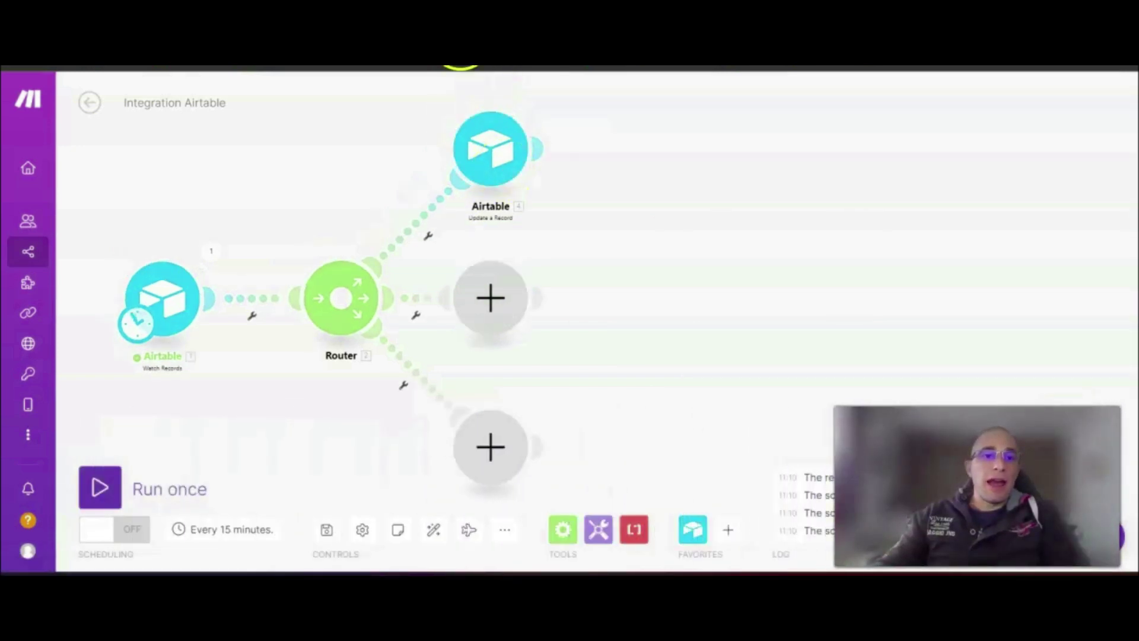
Run the Make scenario once to test the Update a Record route.
{"action": "left_click", "coordinate": [368, 68]}
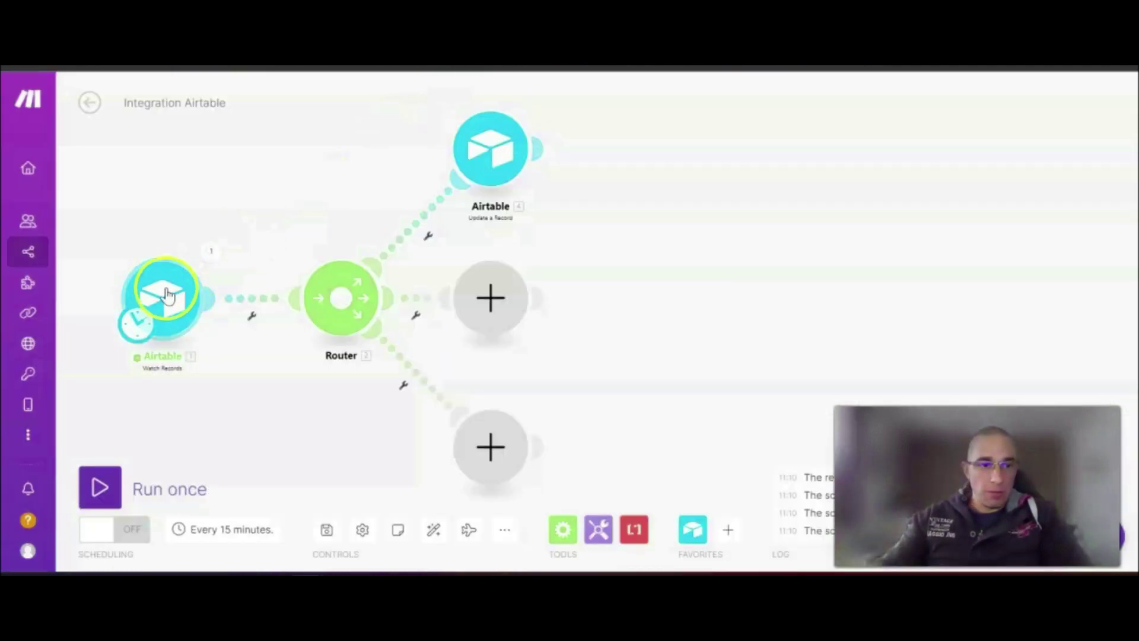
{"action": "left_click", "coordinate": [150, 363]}
{"action": "left_click", "coordinate": [113, 488]}
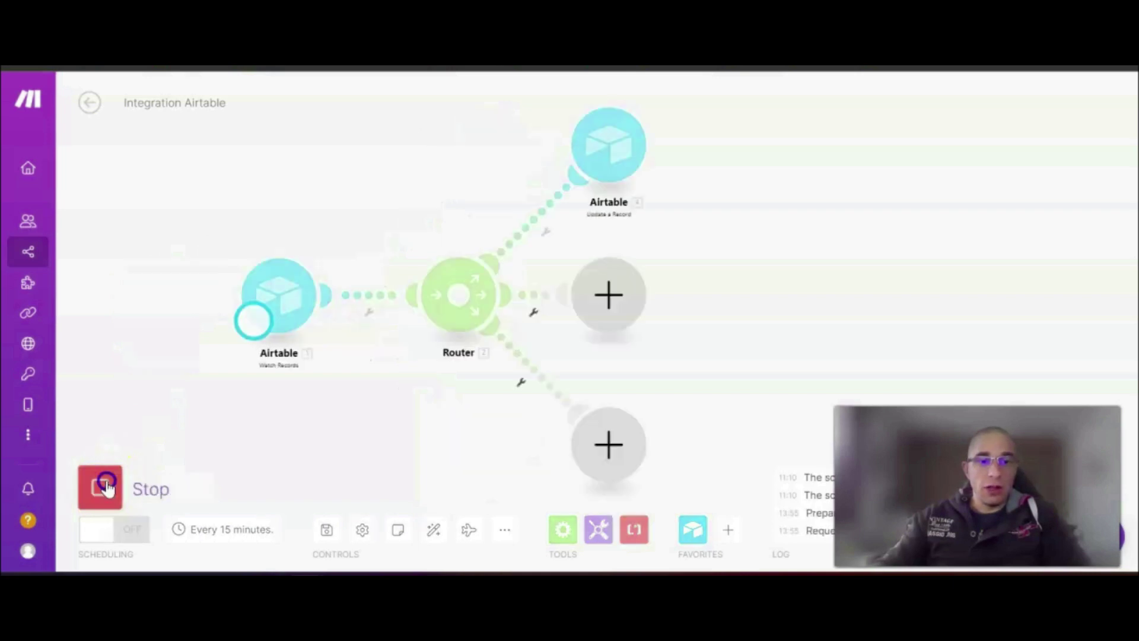
{"action": "left_click_drag", "start_coordinate": [596, 414], "coordinate": [330, 413]}
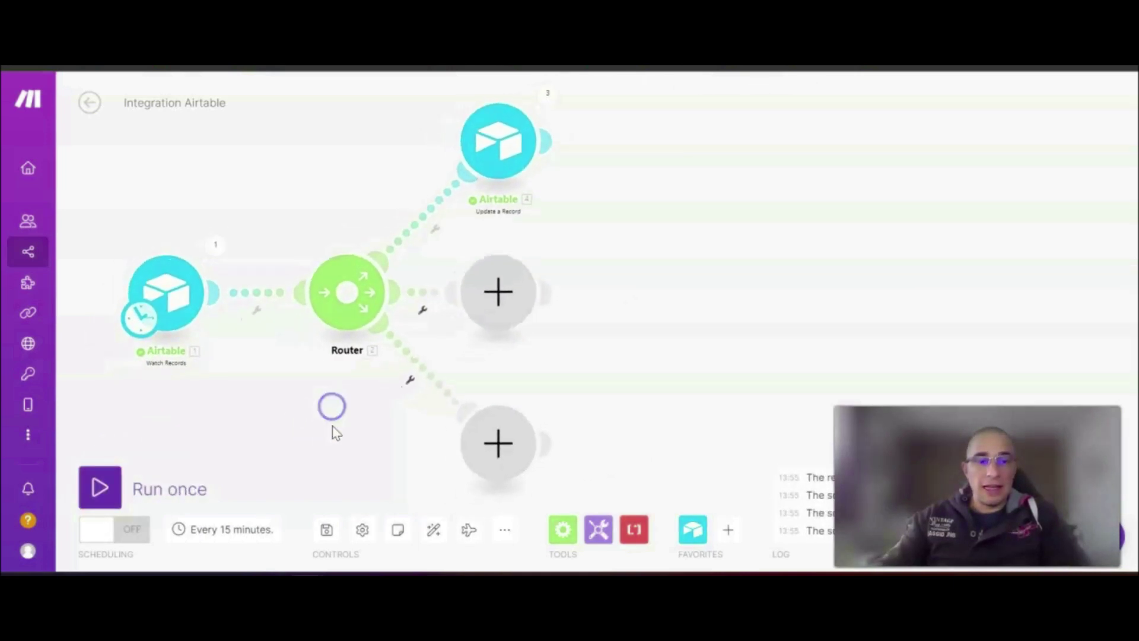
Review the Watch Records module's trigger settings and check the "Envoyé le (prospection)" column in Airtable's Prospection table.
{"action": "left_click", "coordinate": [159, 297]}
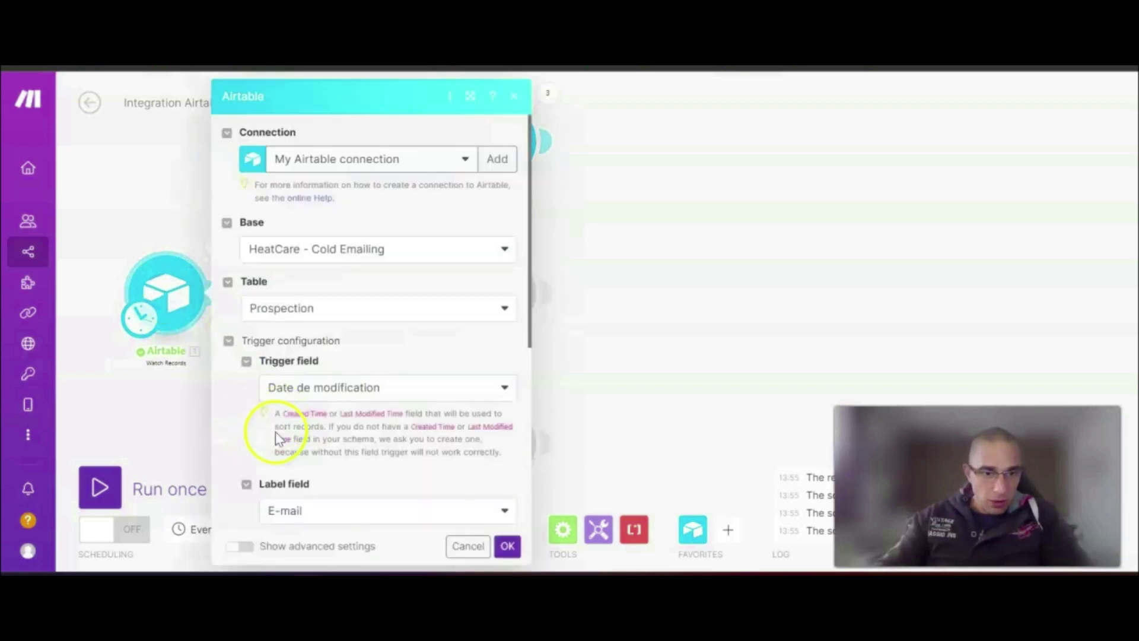
{"action": "scroll", "coordinate": [288, 433], "scroll_direction": "down", "scroll_amount": 3}
{"action": "left_click", "coordinate": [152, 407]}
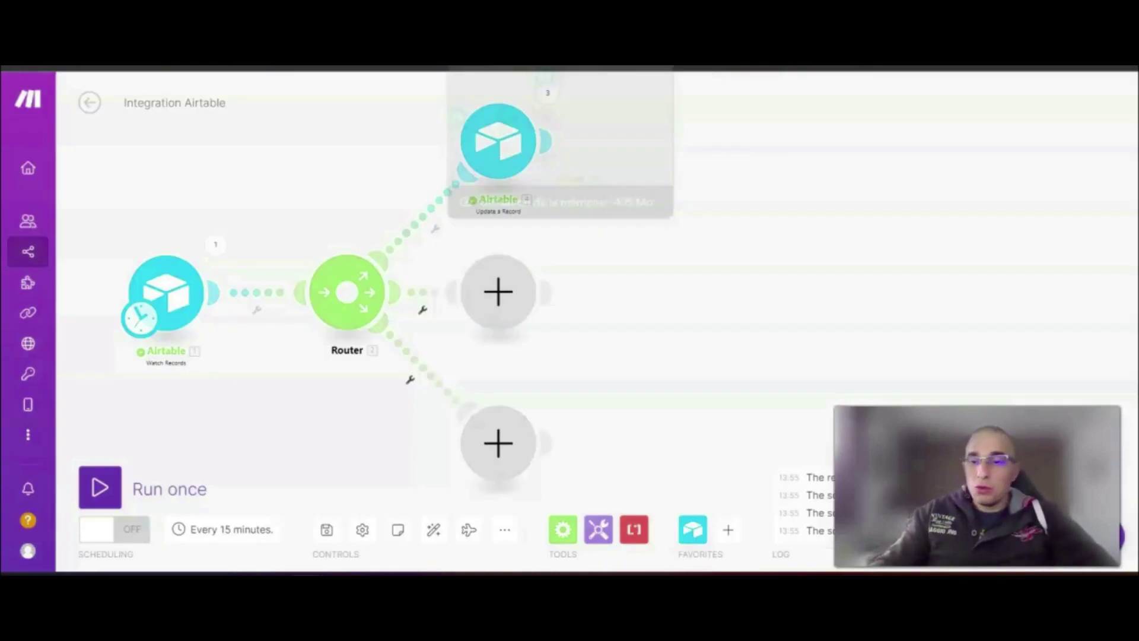
{"action": "left_click", "coordinate": [438, 230]}
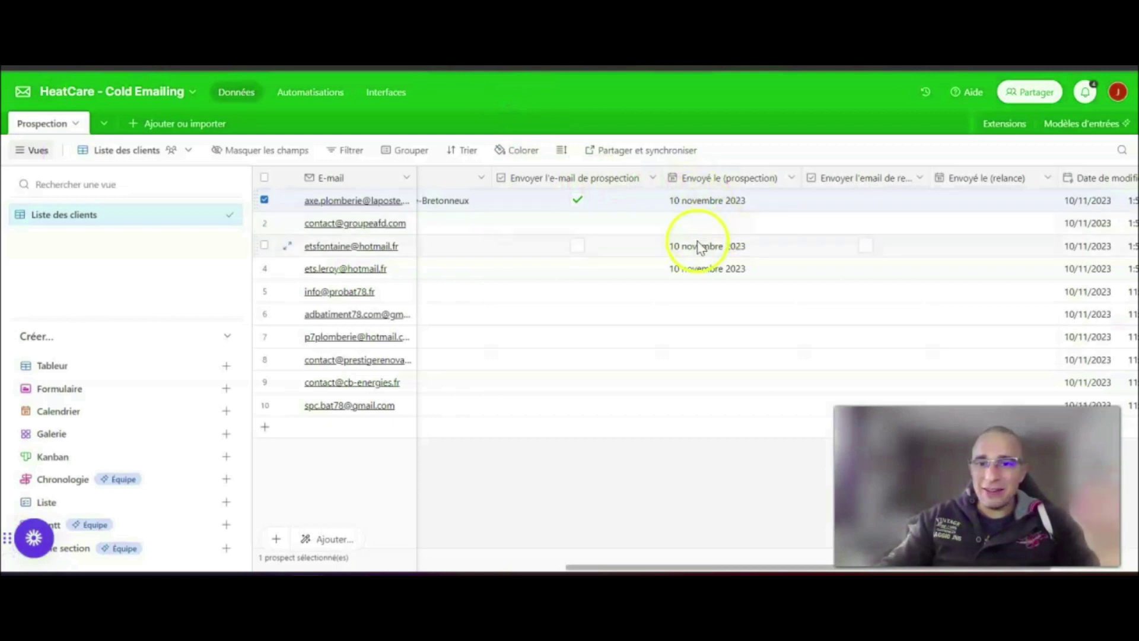
Return to the Make scenario and set up a filter on the Router's uppermost route labelled "Si la case est cochée, envoyer un e-mail de prospection".
{"action": "left_click", "coordinate": [515, 47]}
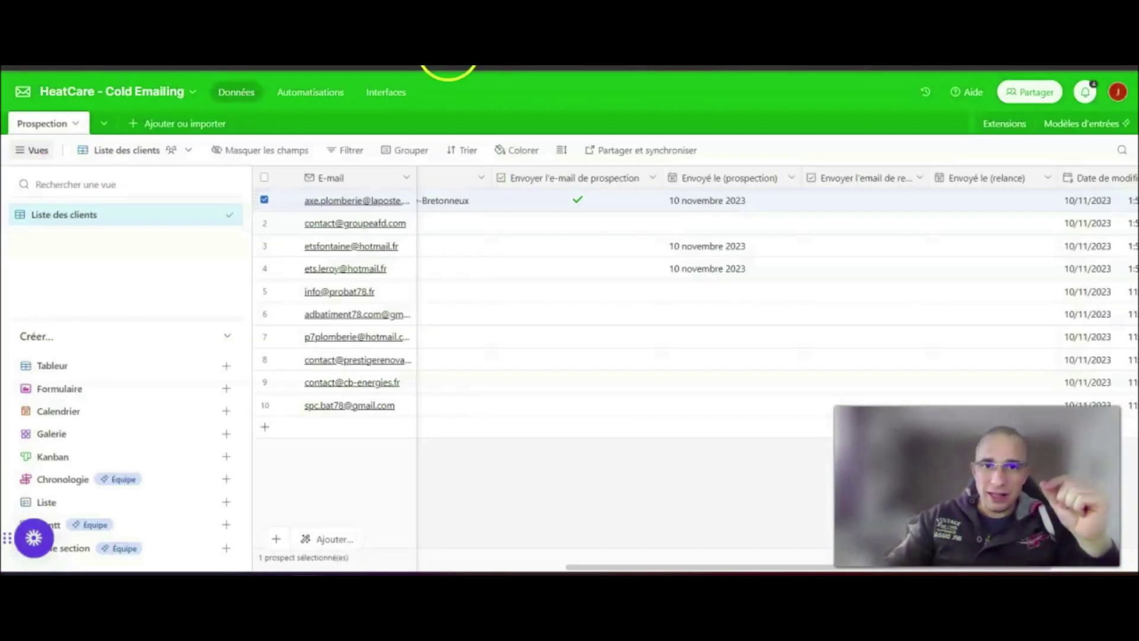
{"action": "left_click", "coordinate": [578, 204]}
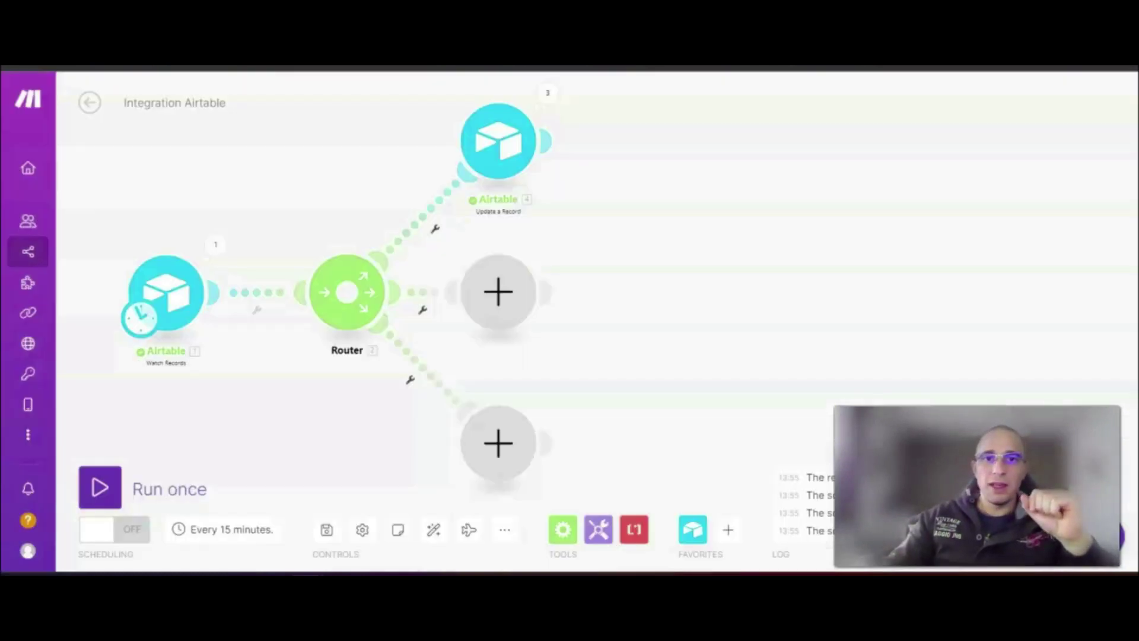
{"action": "left_click", "coordinate": [436, 232]}
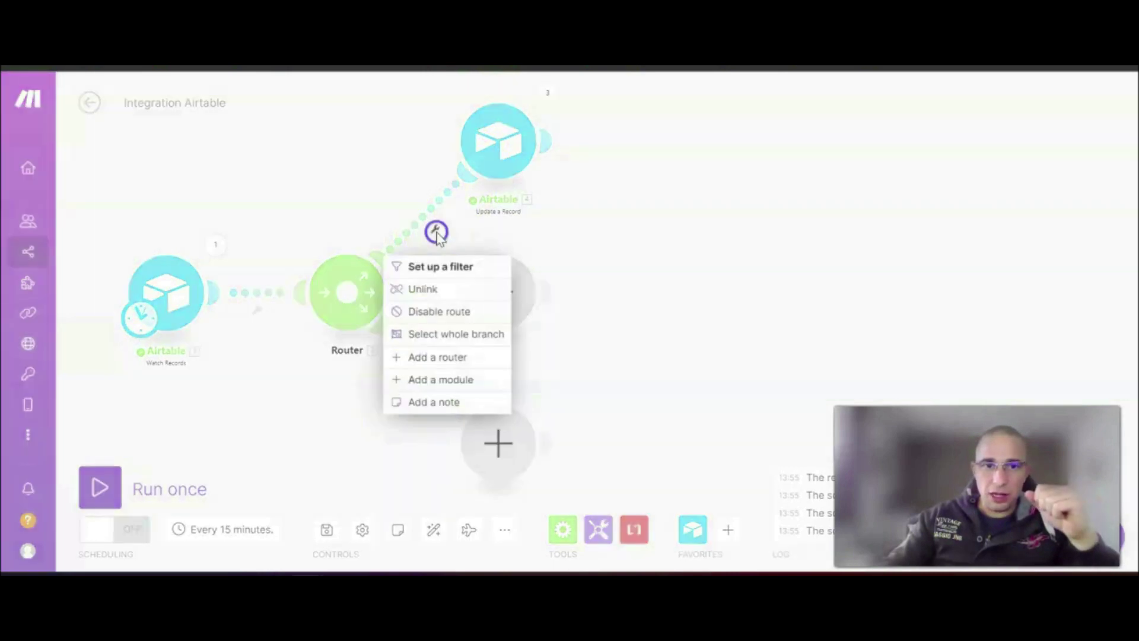
{"action": "left_click", "coordinate": [442, 268]}
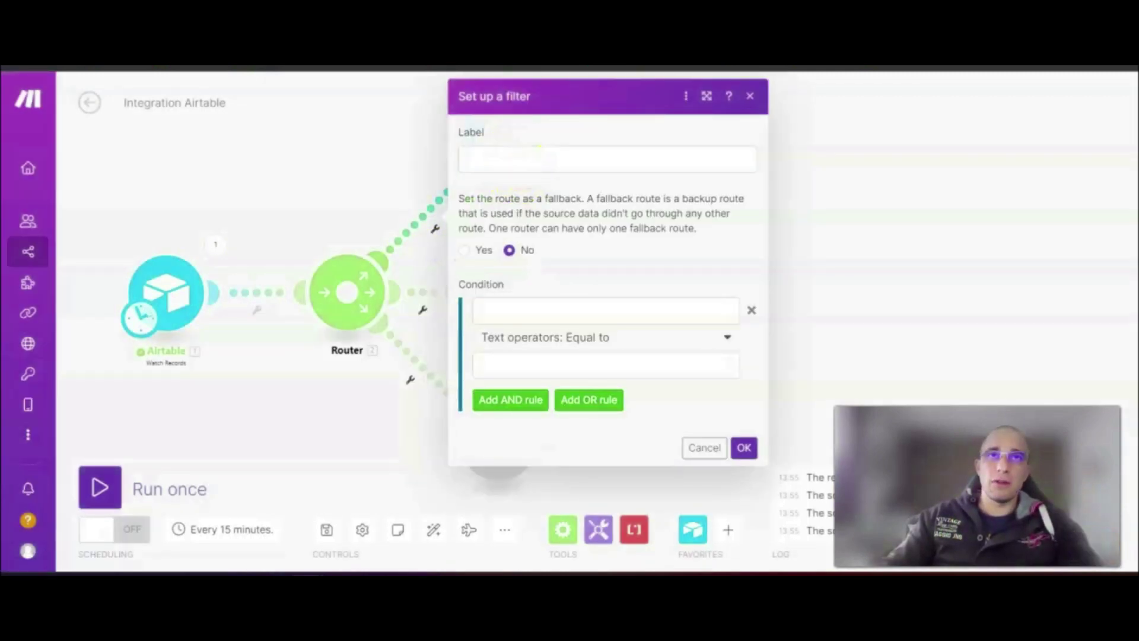
{"action": "left_click", "coordinate": [502, 160]}
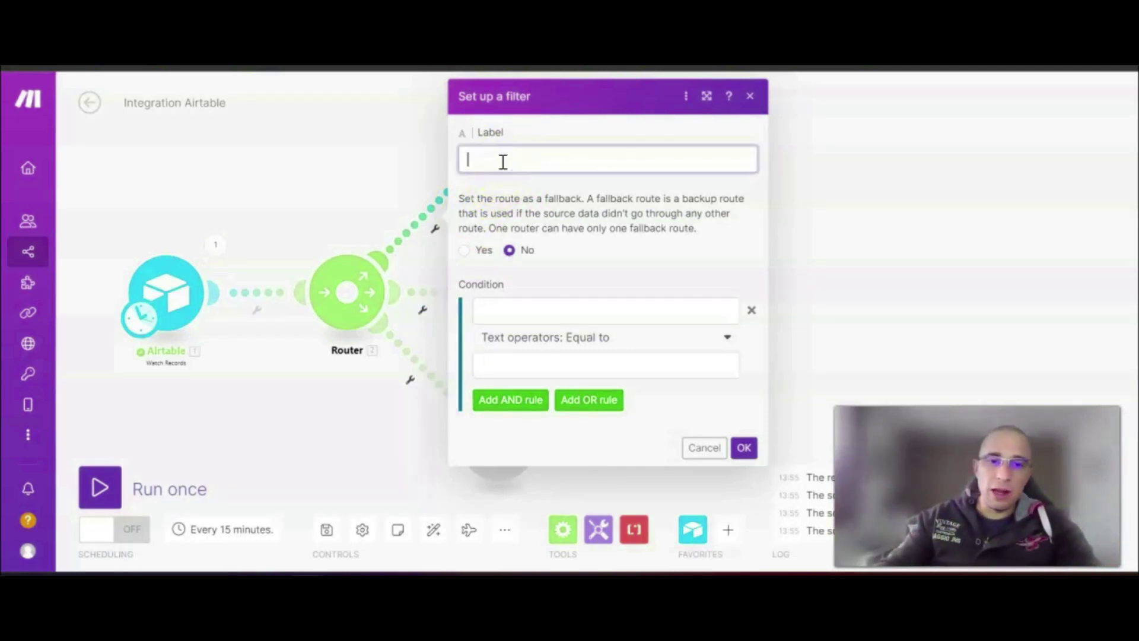
{"action": "type", "text": "Si la case est cochée, envoyer un e-mail de prospection"}
Change the filter's label to "Si la case prospection est cochée, envoyer un e-mail de prospection".
{"action": "left_click_drag", "start_coordinate": [539, 159], "coordinate": [457, 158]}
{"action": "left_click", "coordinate": [503, 160]}
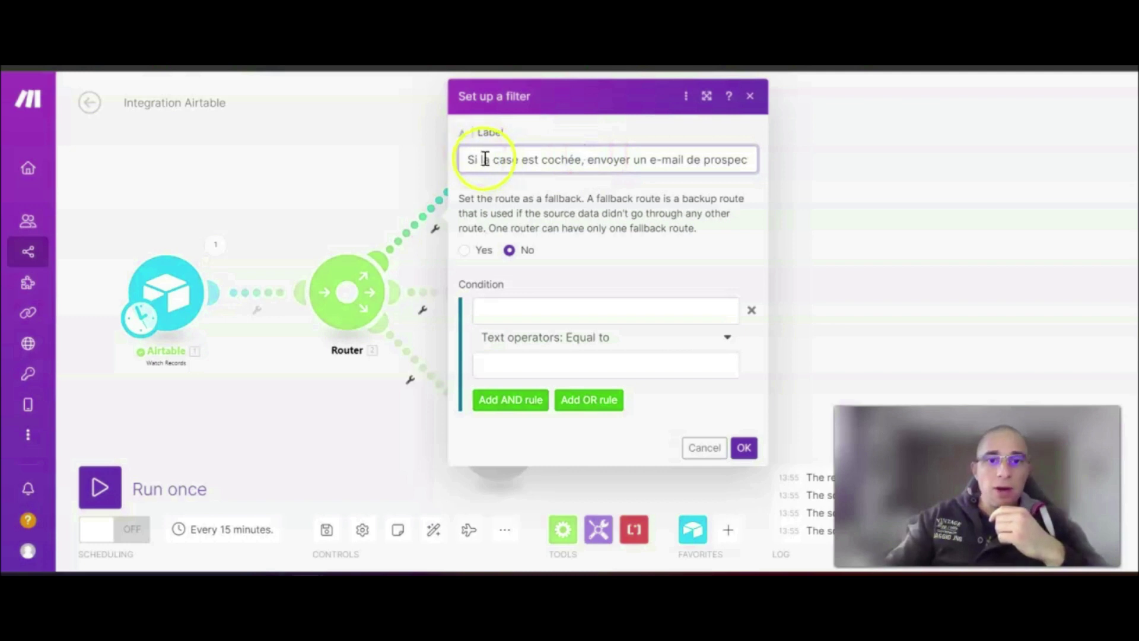
{"action": "left_click", "coordinate": [521, 159]}
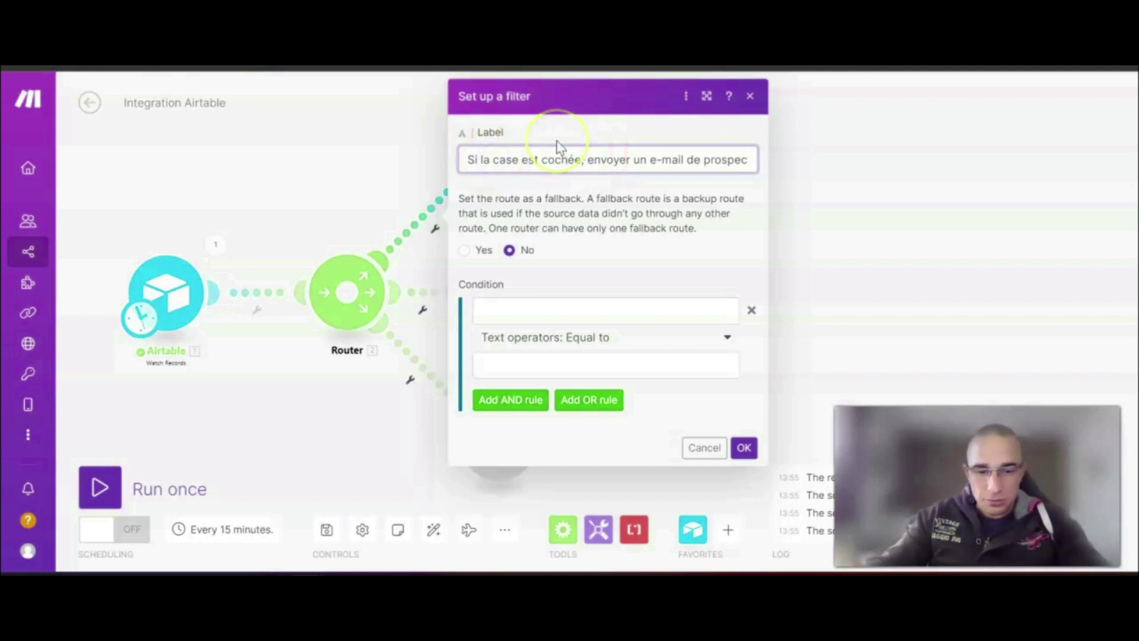
{"action": "type", "text": "pros"}
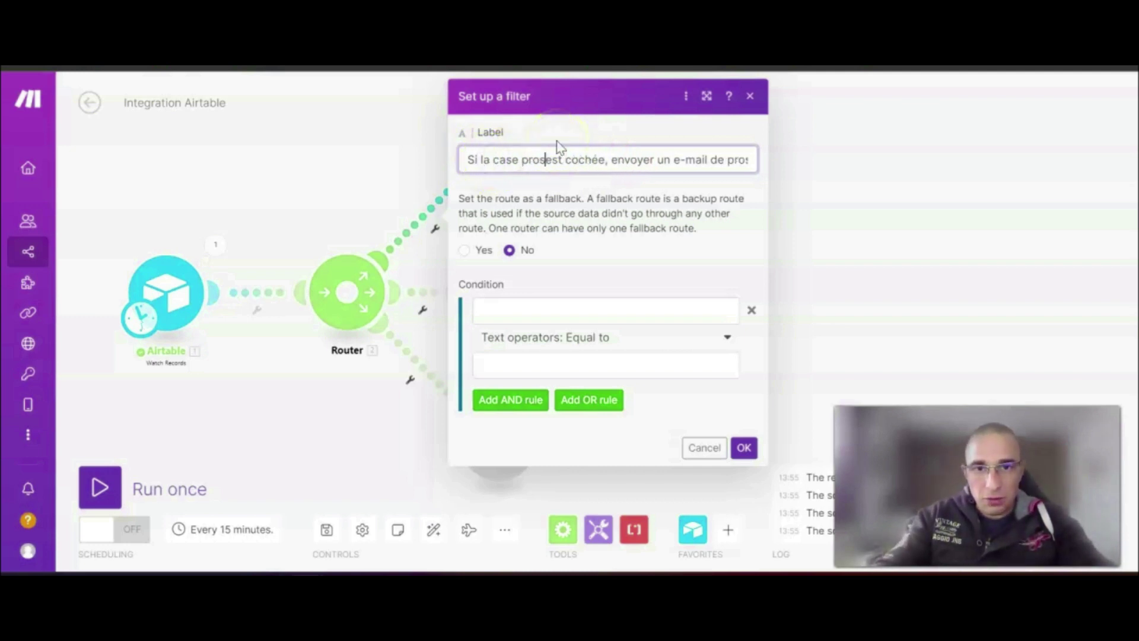
{"action": "type", "text": "pection"}
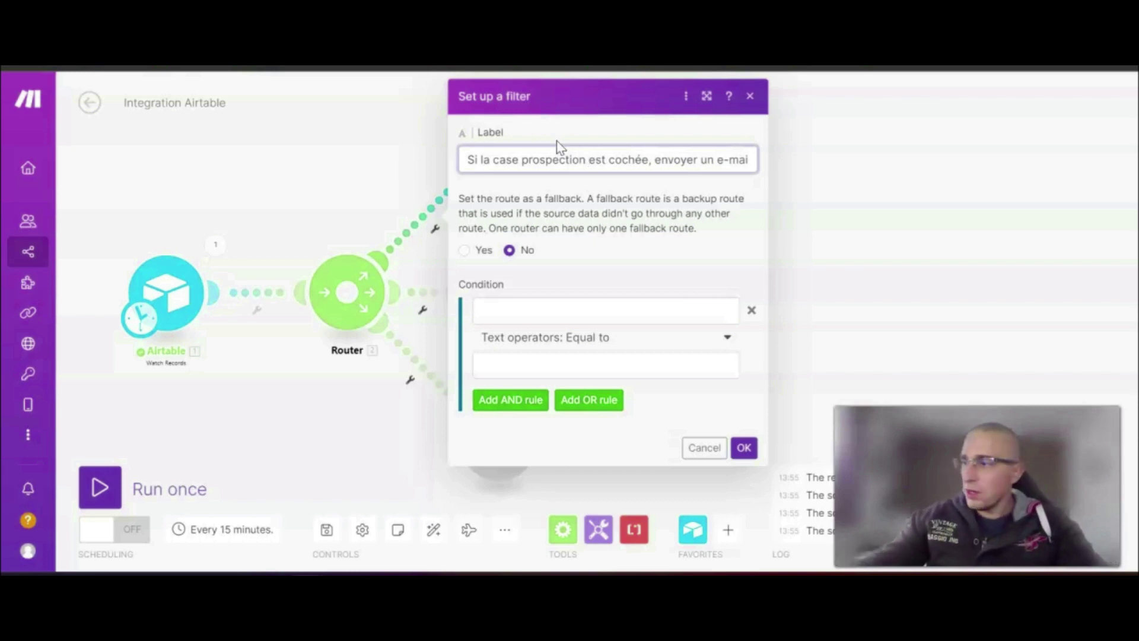
{"action": "left_click", "coordinate": [660, 159]}
{"action": "left_click_drag", "start_coordinate": [678, 159], "coordinate": [741, 152]}
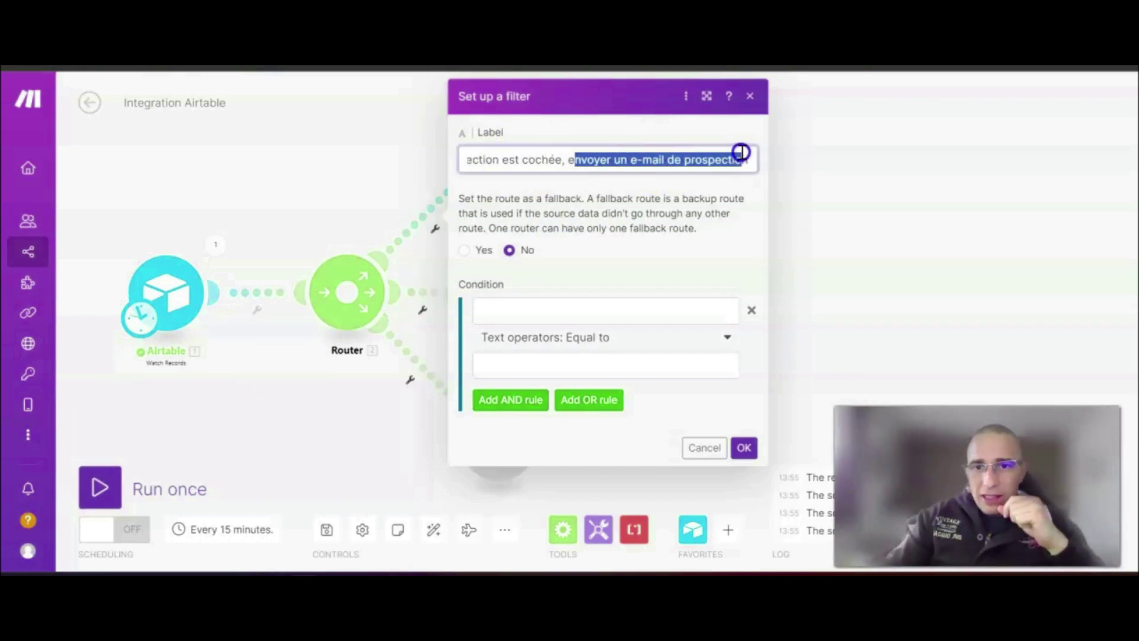
{"action": "left_click", "coordinate": [750, 152]}
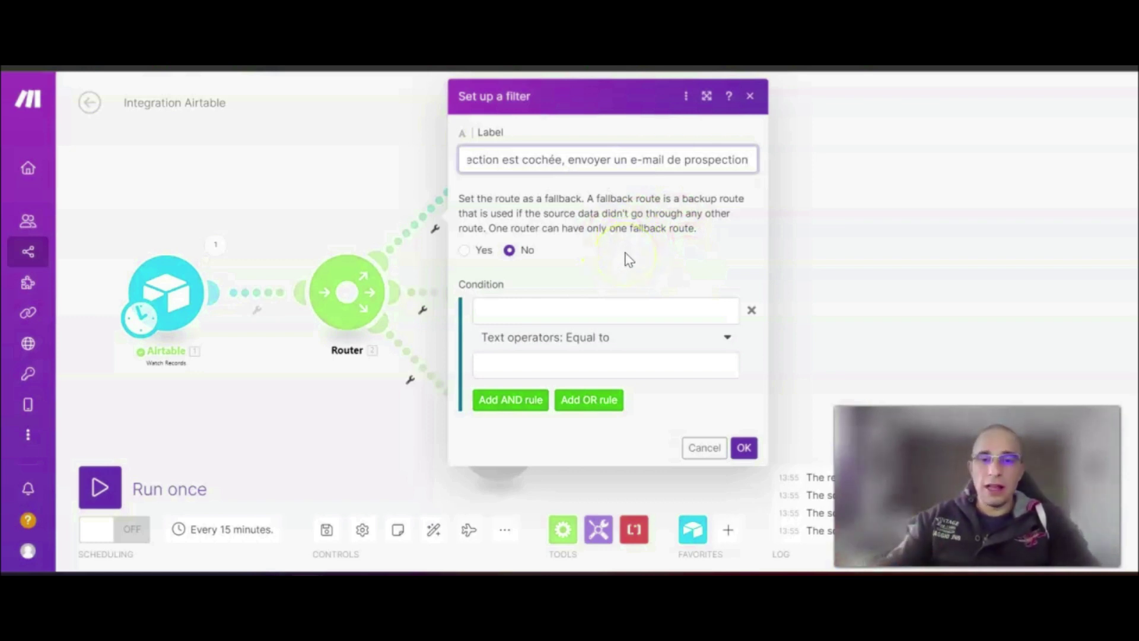
Set the filter's first condition to the Airtable field "Envoyer l'e-mail de prospection" with the basic operator Exists.
{"action": "left_click", "coordinate": [555, 310]}
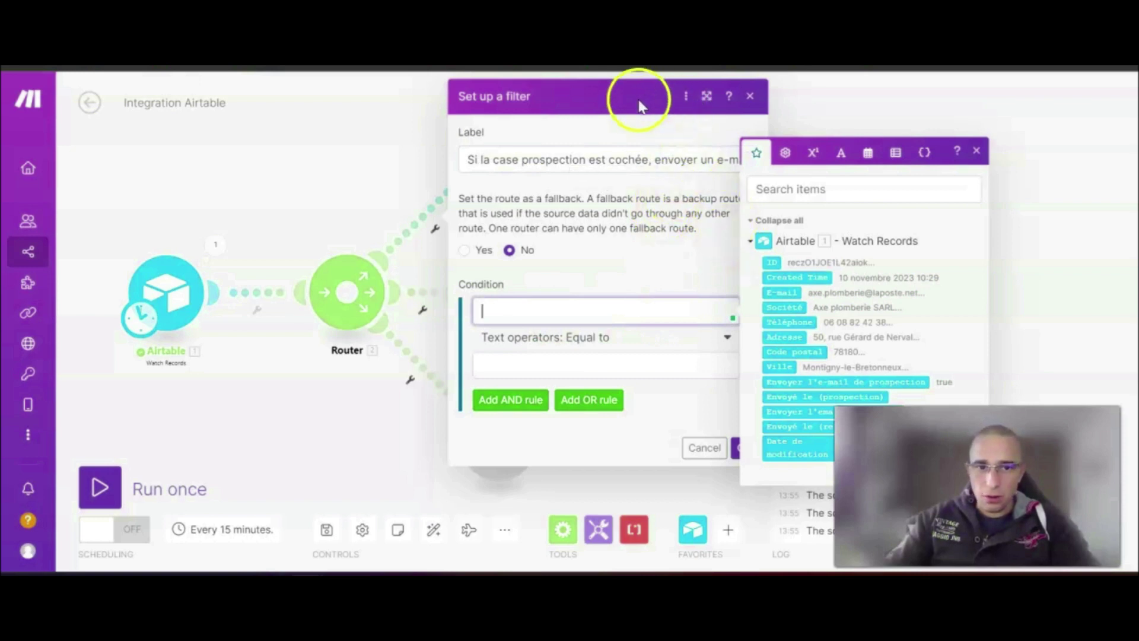
{"action": "left_click", "coordinate": [591, 98]}
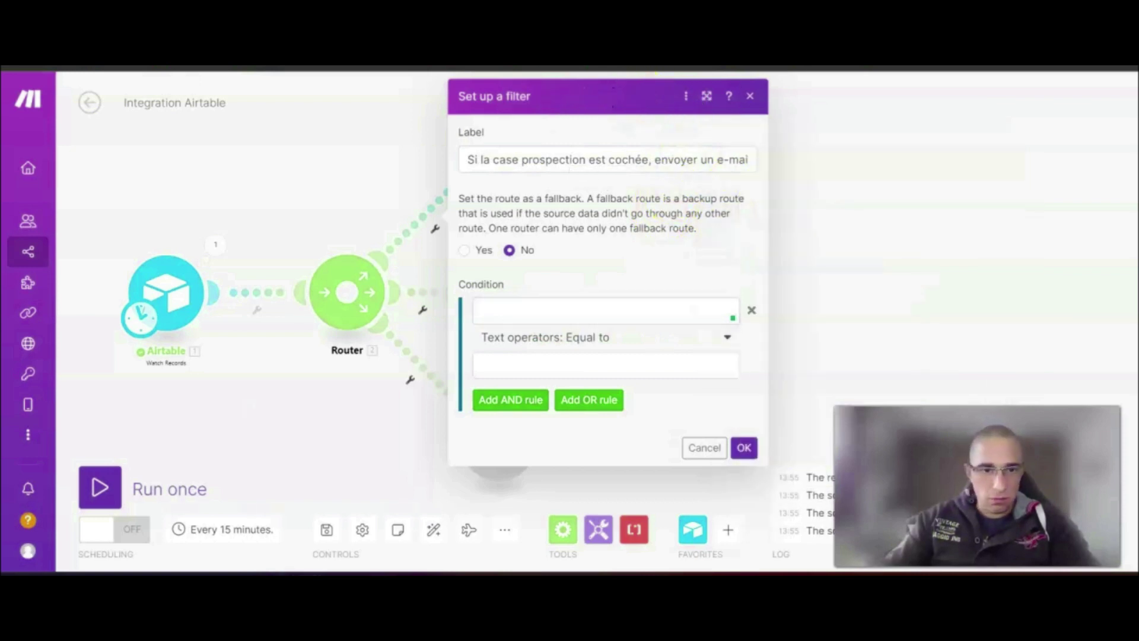
{"action": "left_click", "coordinate": [583, 307]}
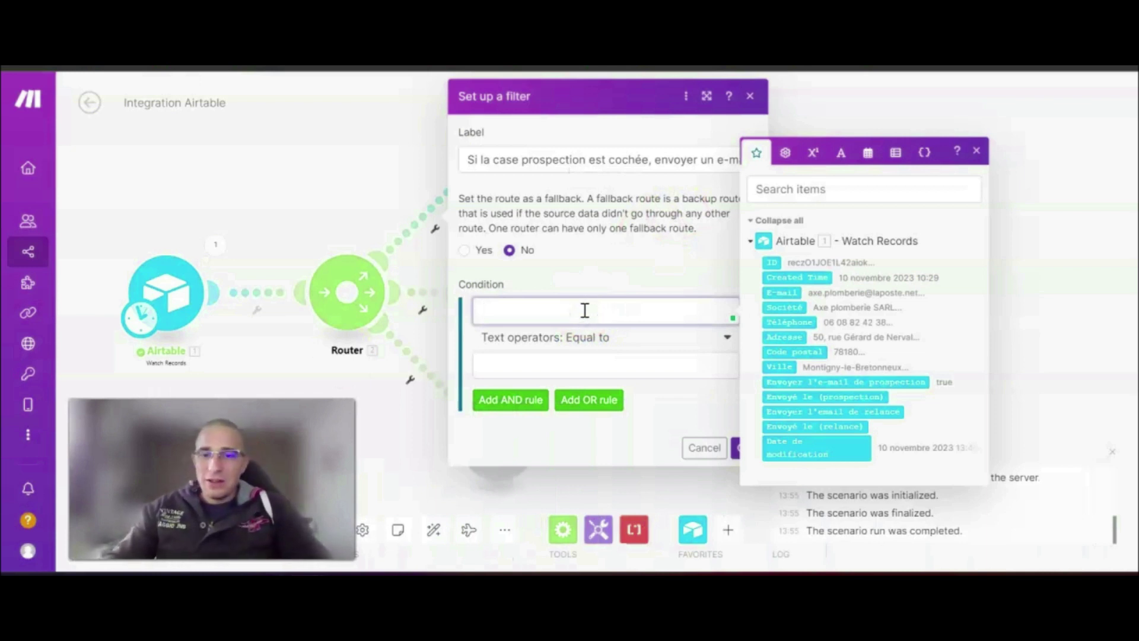
{"action": "left_click", "coordinate": [663, 317]}
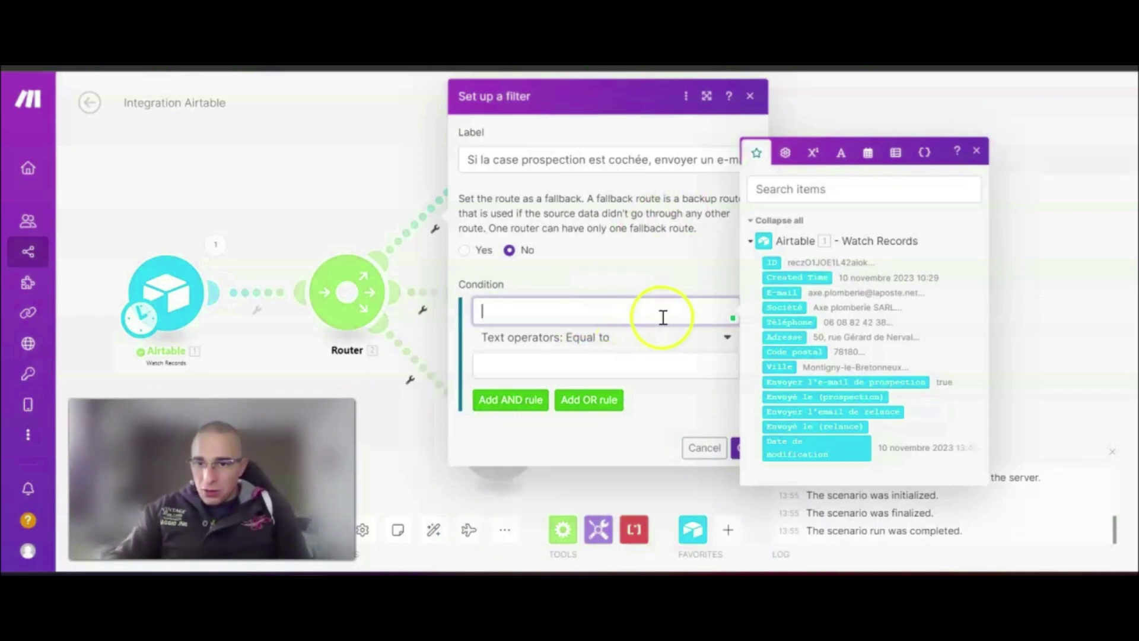
{"action": "left_click", "coordinate": [858, 382]}
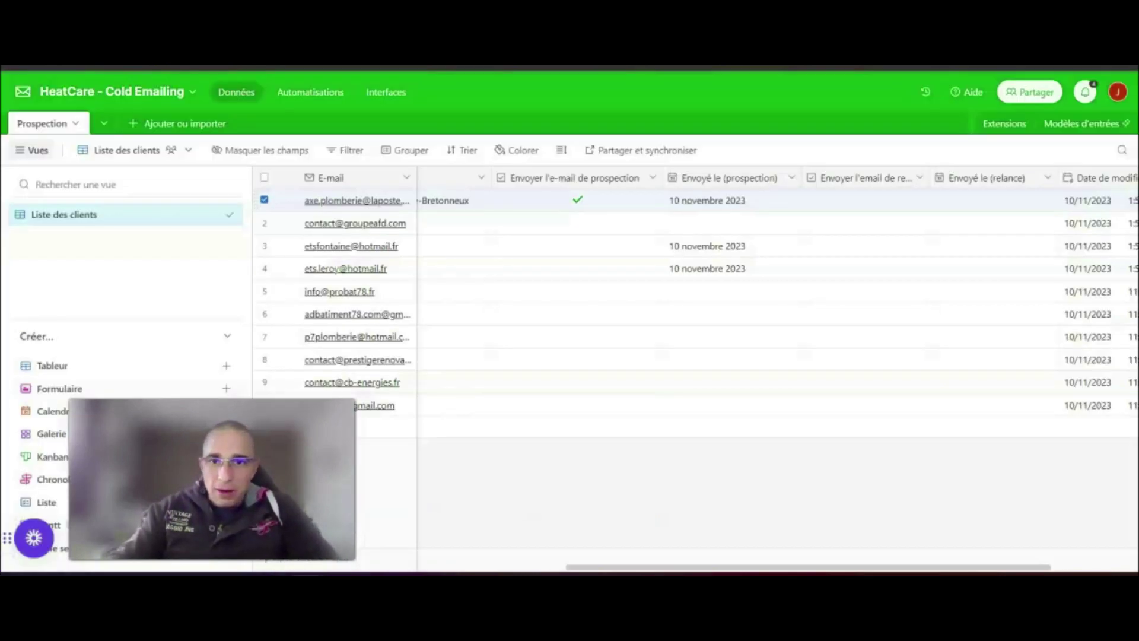
{"action": "left_click", "coordinate": [551, 183]}
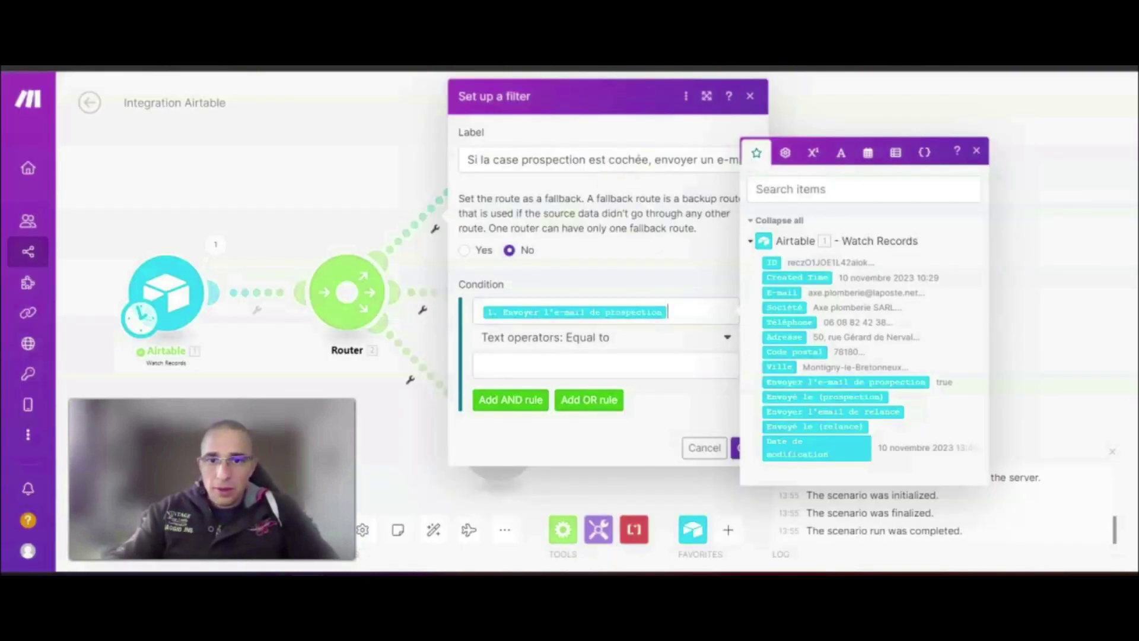
{"action": "left_click", "coordinate": [592, 342]}
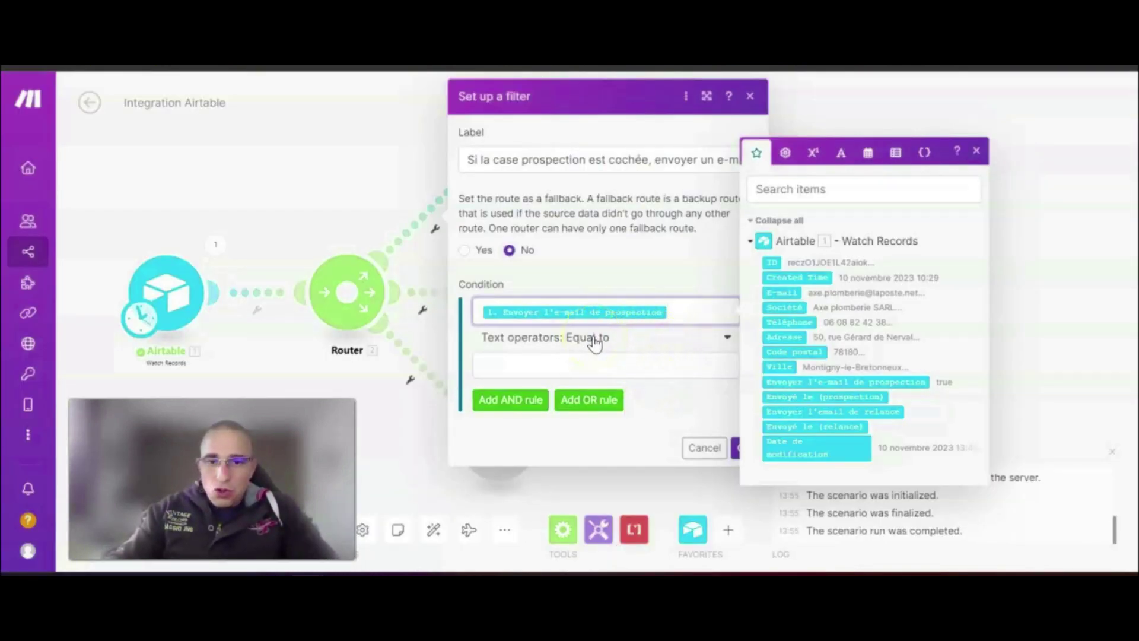
{"action": "left_click", "coordinate": [593, 343]}
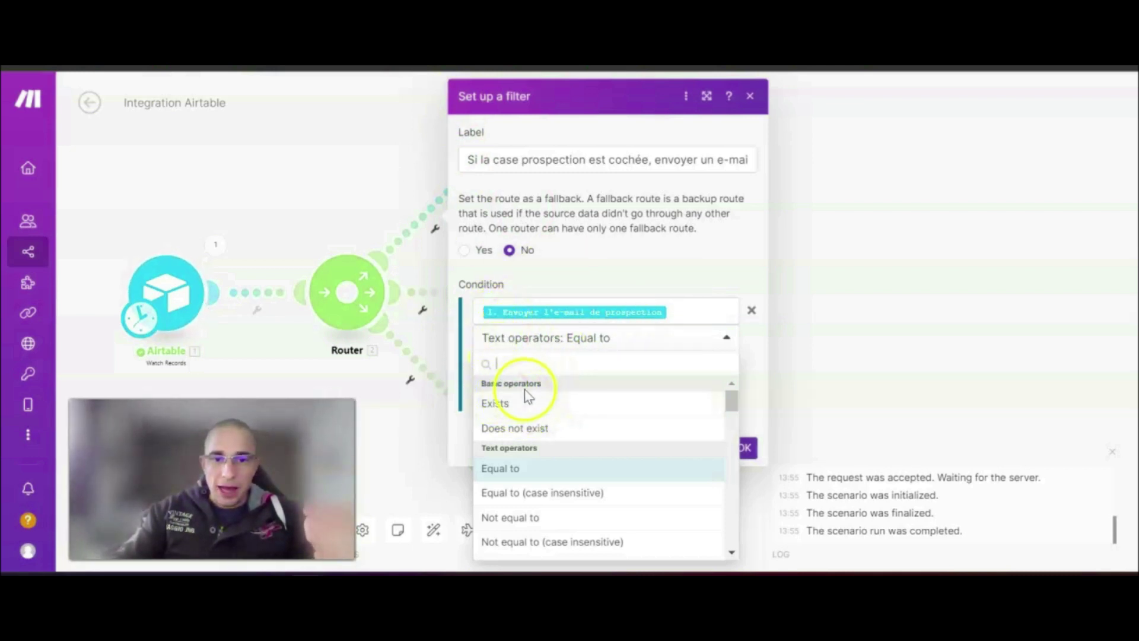
{"action": "left_click", "coordinate": [509, 409]}
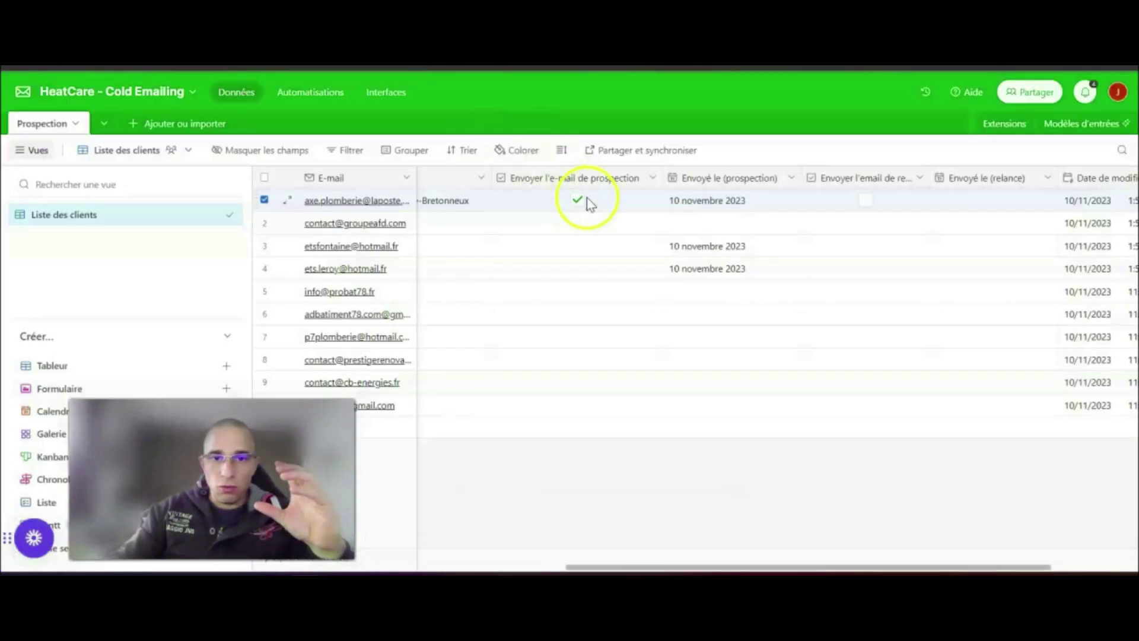
Uncheck and re-check "Envoyer l'e-mail de prospection" for the first prospect in Airtable, and return to the Make filter.
{"action": "left_click", "coordinate": [580, 203]}
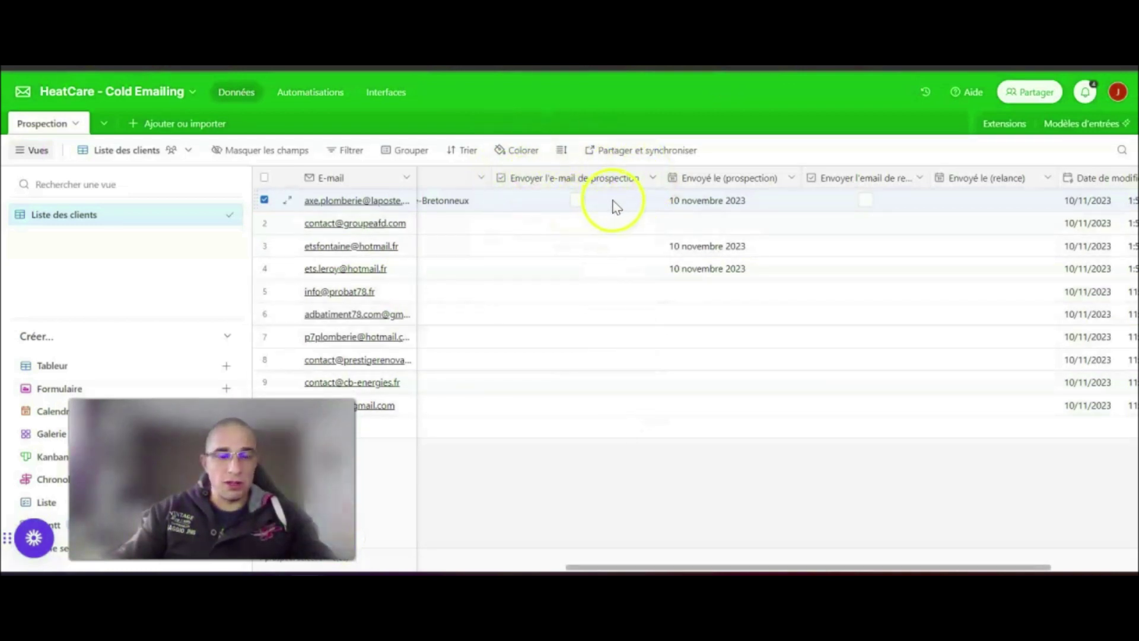
{"action": "left_click", "coordinate": [579, 201]}
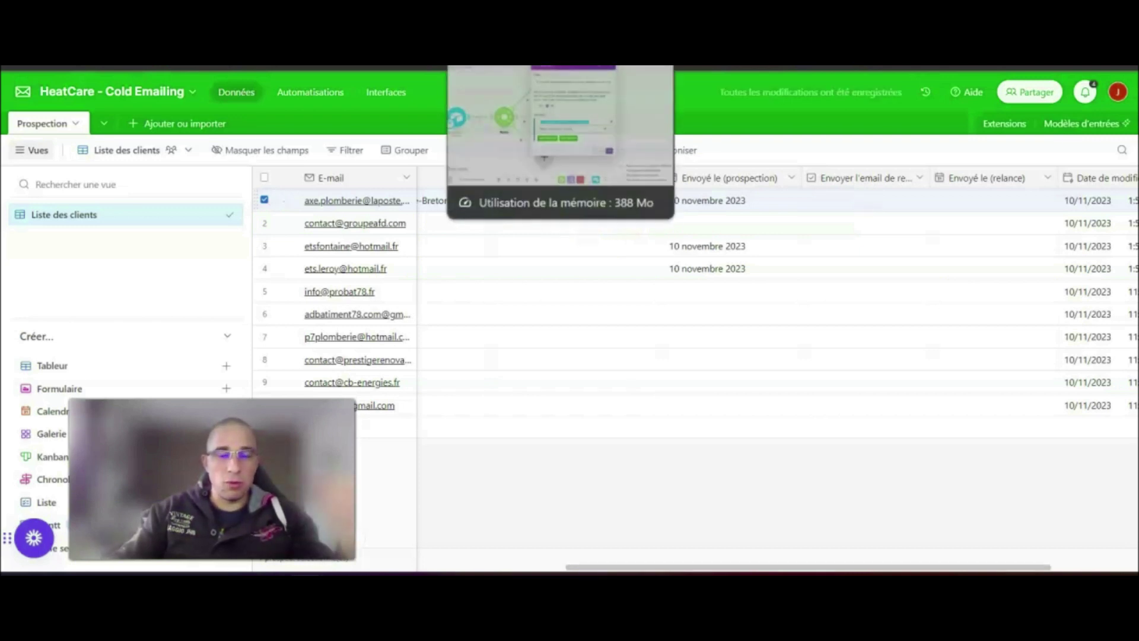
{"action": "left_click", "coordinate": [492, 56]}
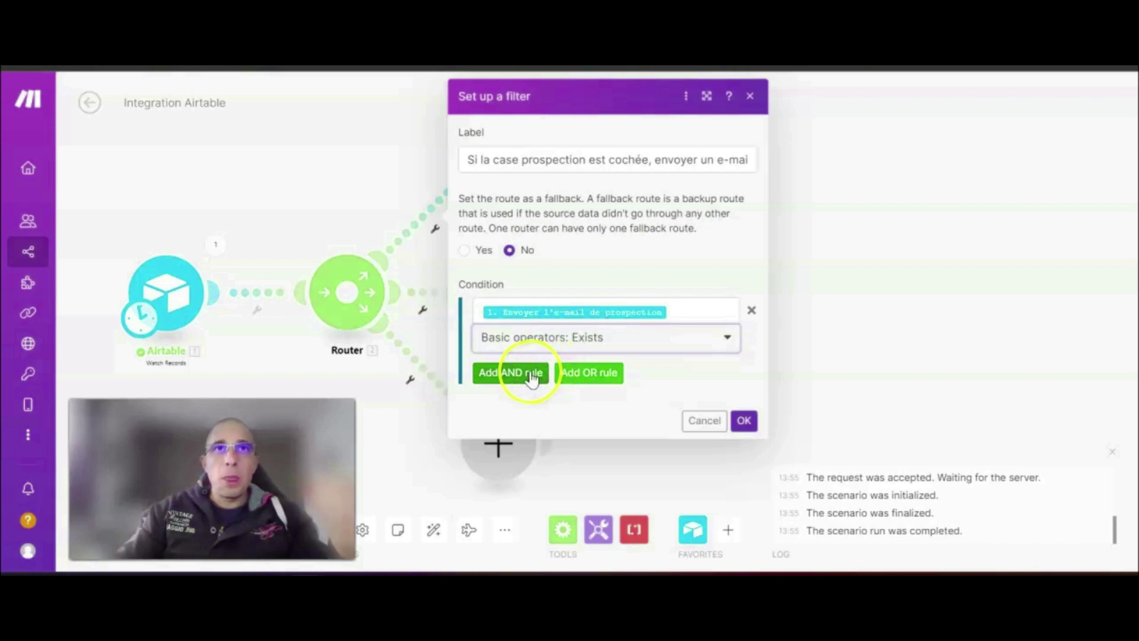
Add an AND rule to the filter, widen Airtable's "Envoyer l'email de relance" column, and check and uncheck its box for the first prospect.
{"action": "left_click", "coordinate": [512, 374]}
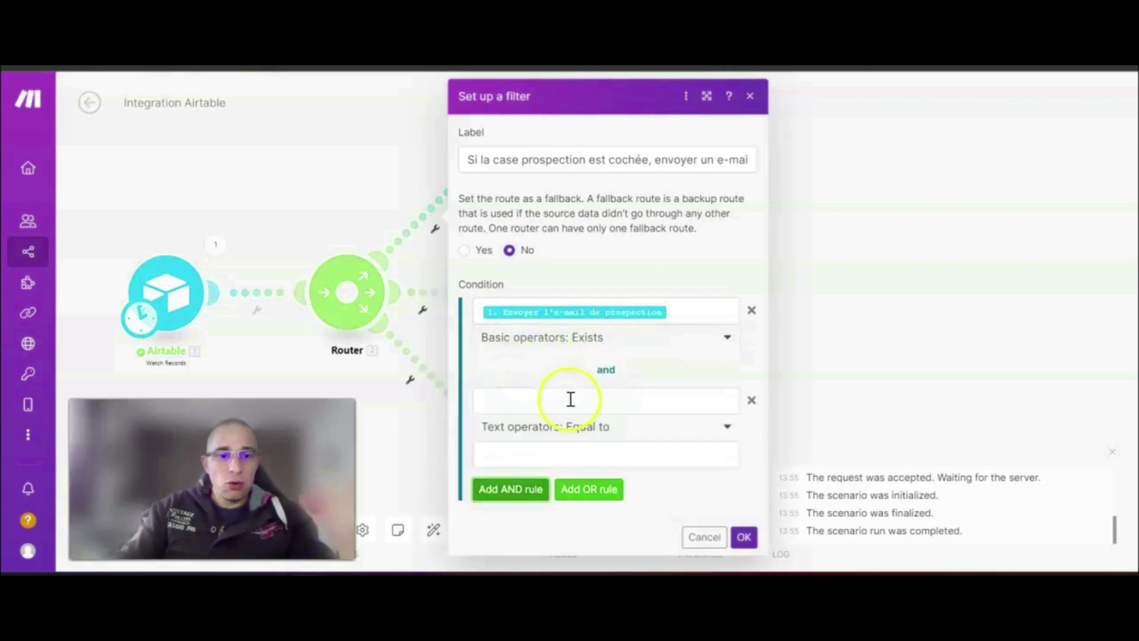
{"action": "left_click", "coordinate": [394, 60]}
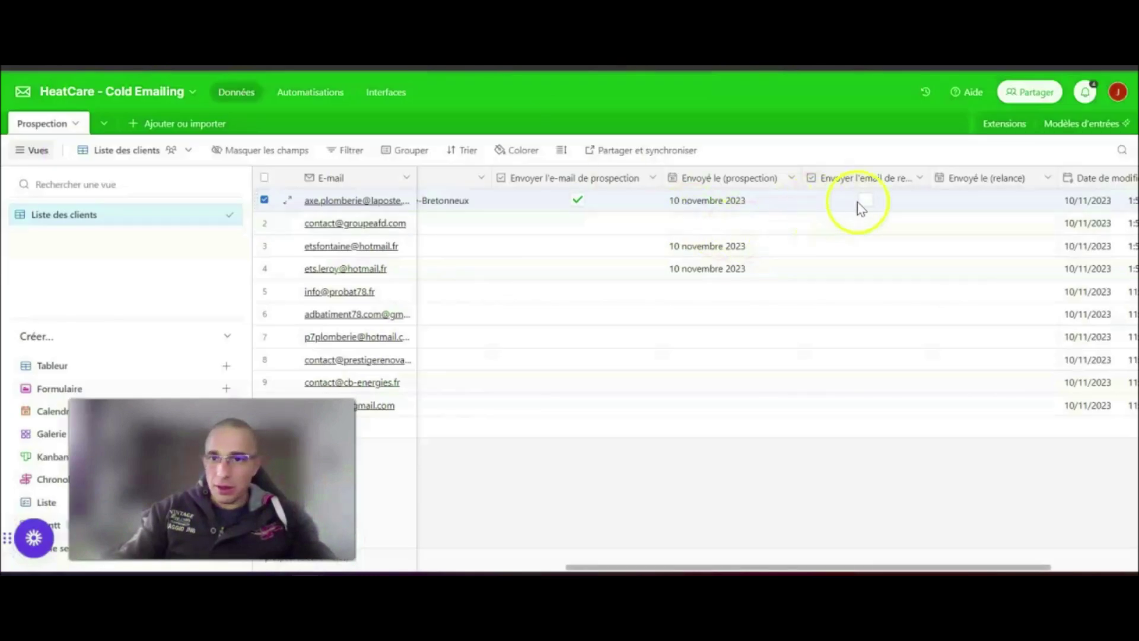
{"action": "left_click_drag", "start_coordinate": [930, 173], "coordinate": [960, 174]}
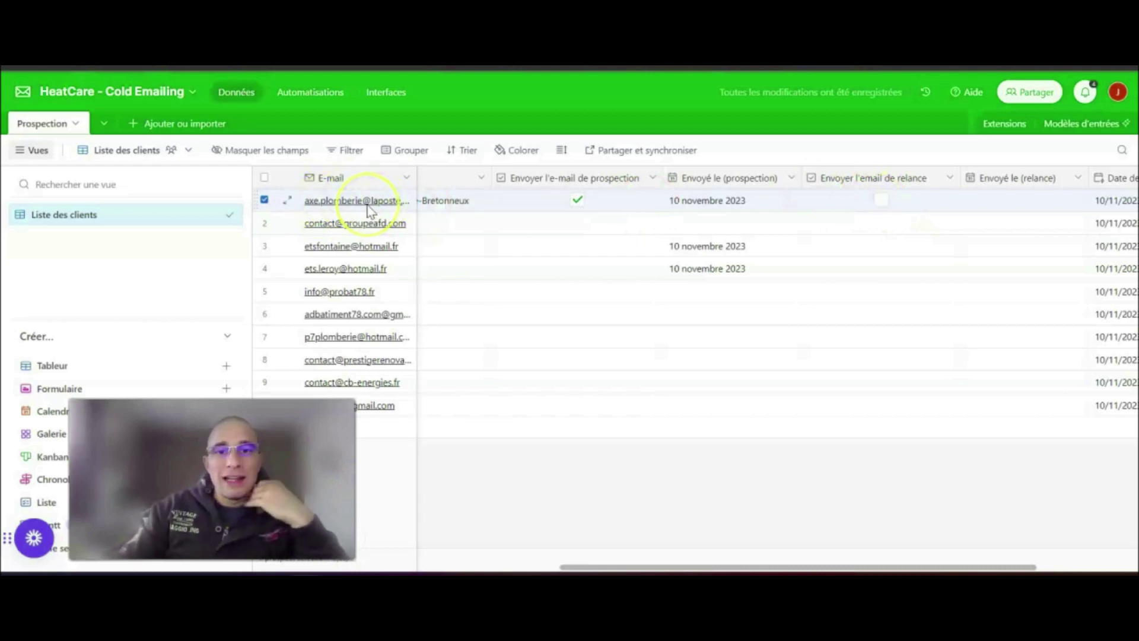
{"action": "left_click", "coordinate": [600, 208]}
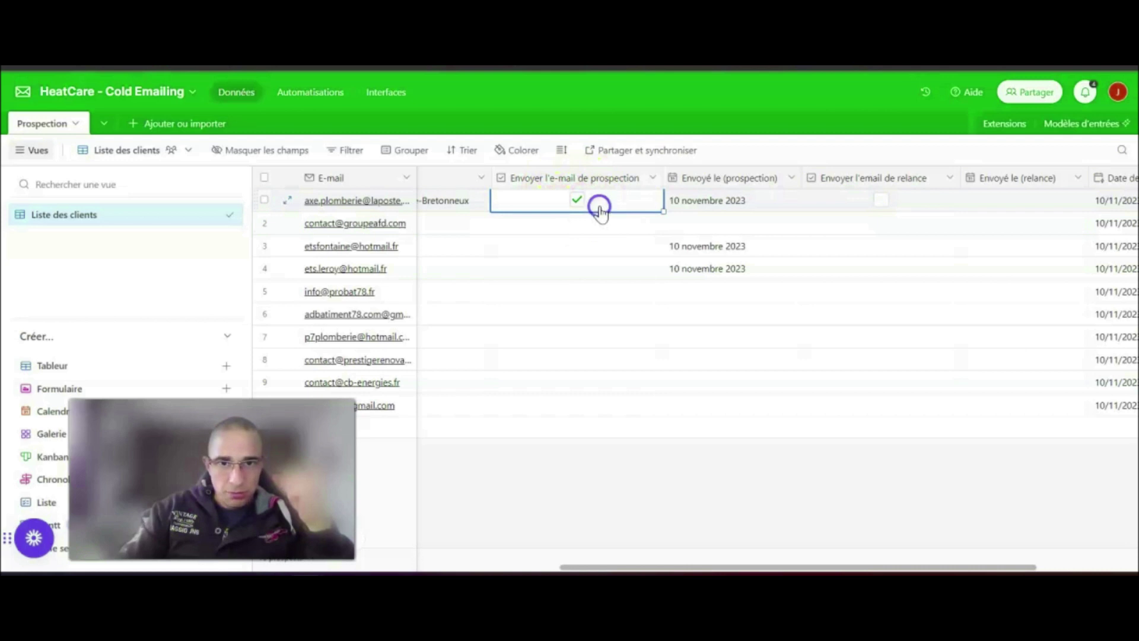
{"action": "left_click", "coordinate": [882, 198]}
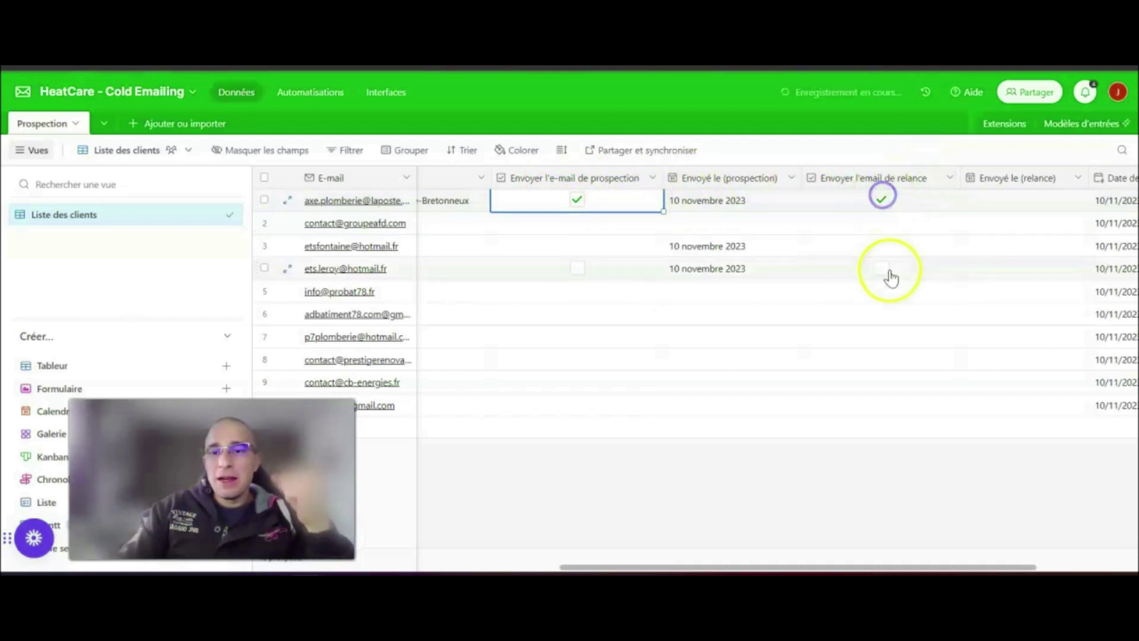
{"action": "left_click", "coordinate": [771, 478]}
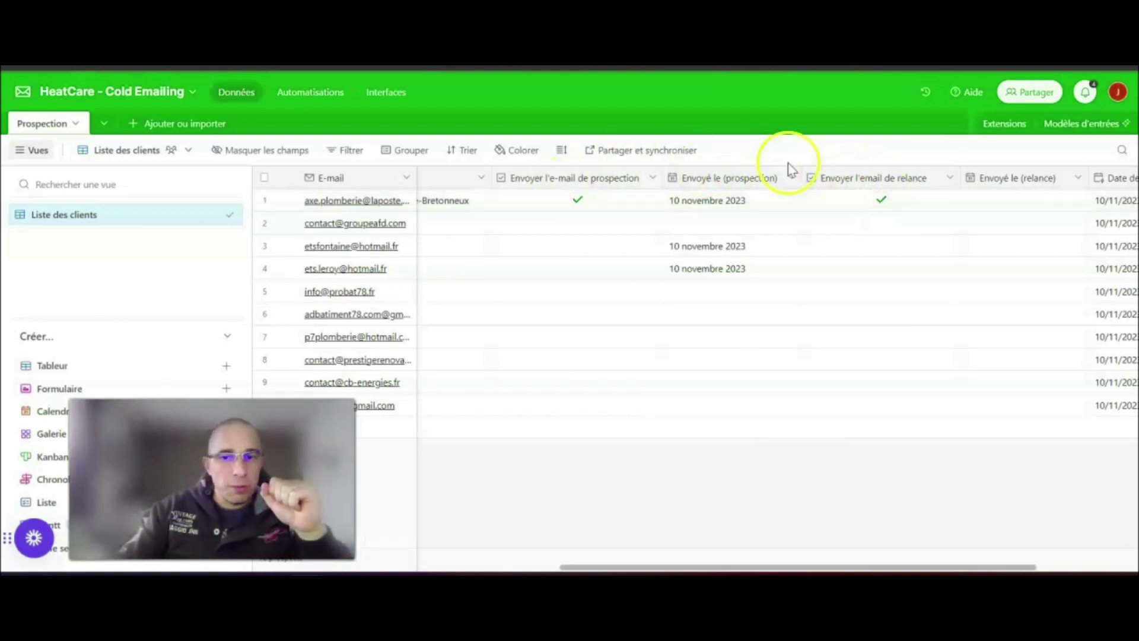
{"action": "left_click", "coordinate": [882, 199]}
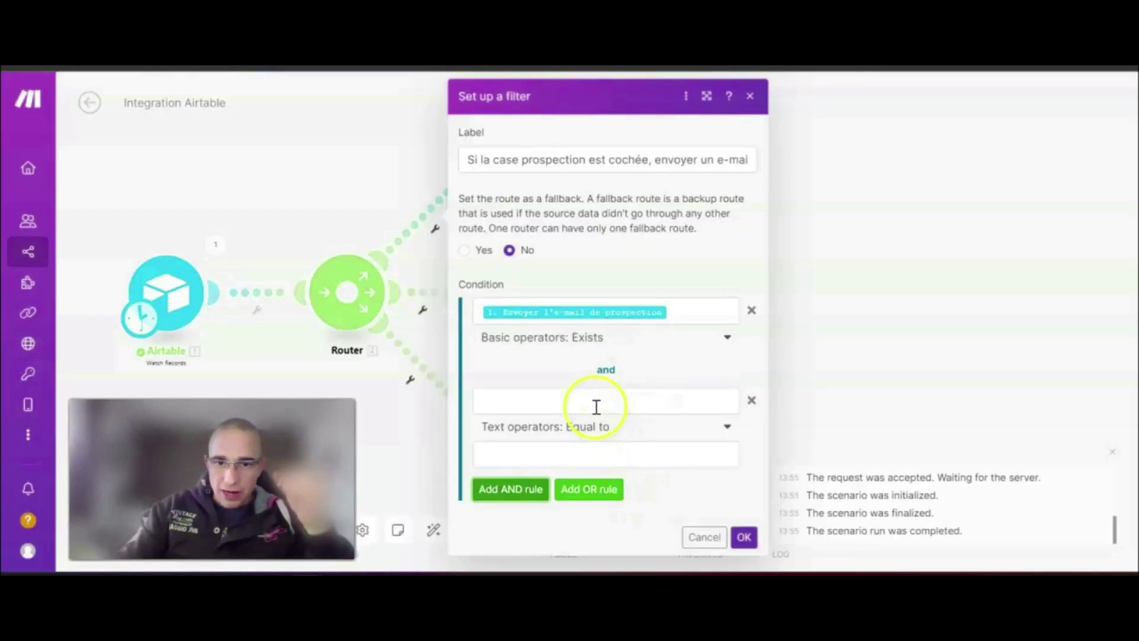
Back in Make, set the second condition to "Envoyer l'email de relance" with the operator Does not exist, and save the filter.
{"action": "left_click", "coordinate": [588, 400]}
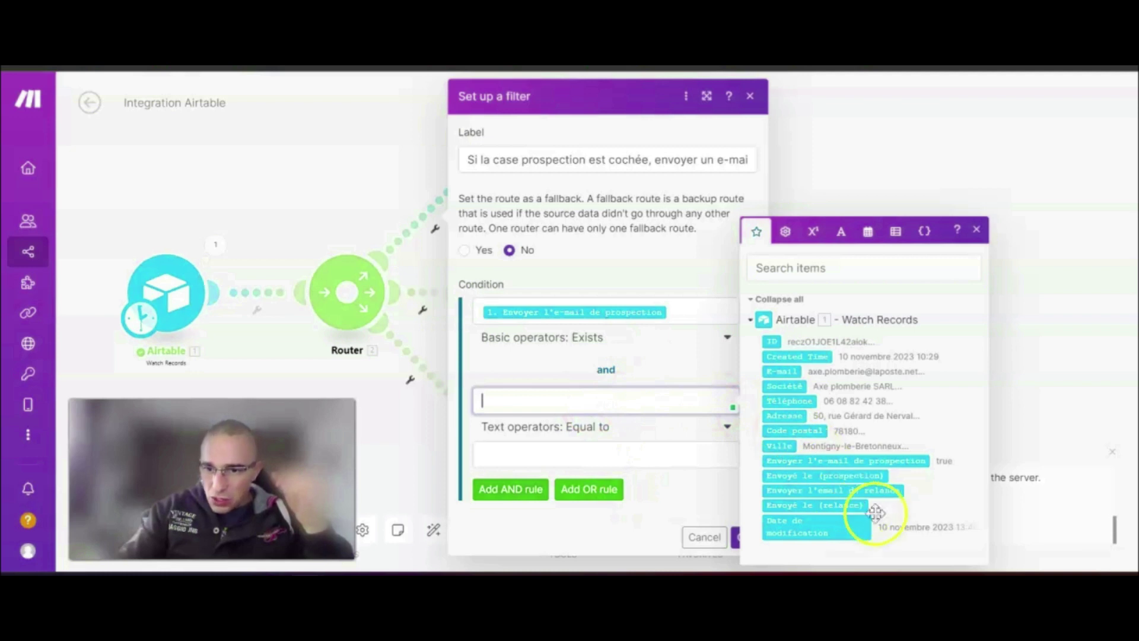
{"action": "left_click", "coordinate": [847, 490]}
{"action": "left_click", "coordinate": [596, 430]}
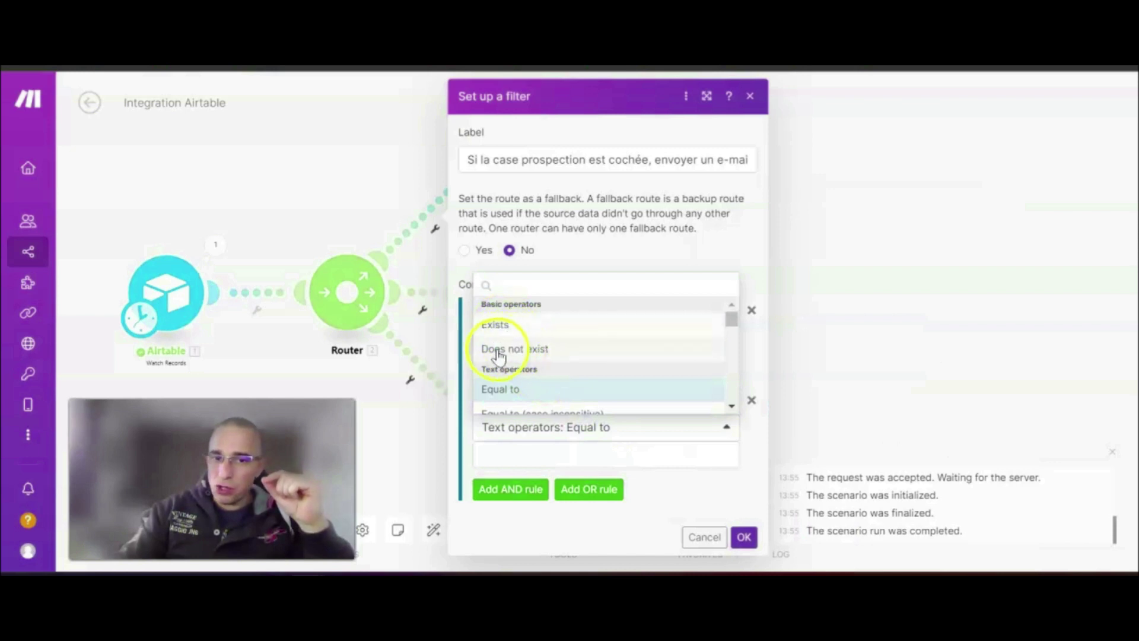
{"action": "left_click", "coordinate": [529, 358]}
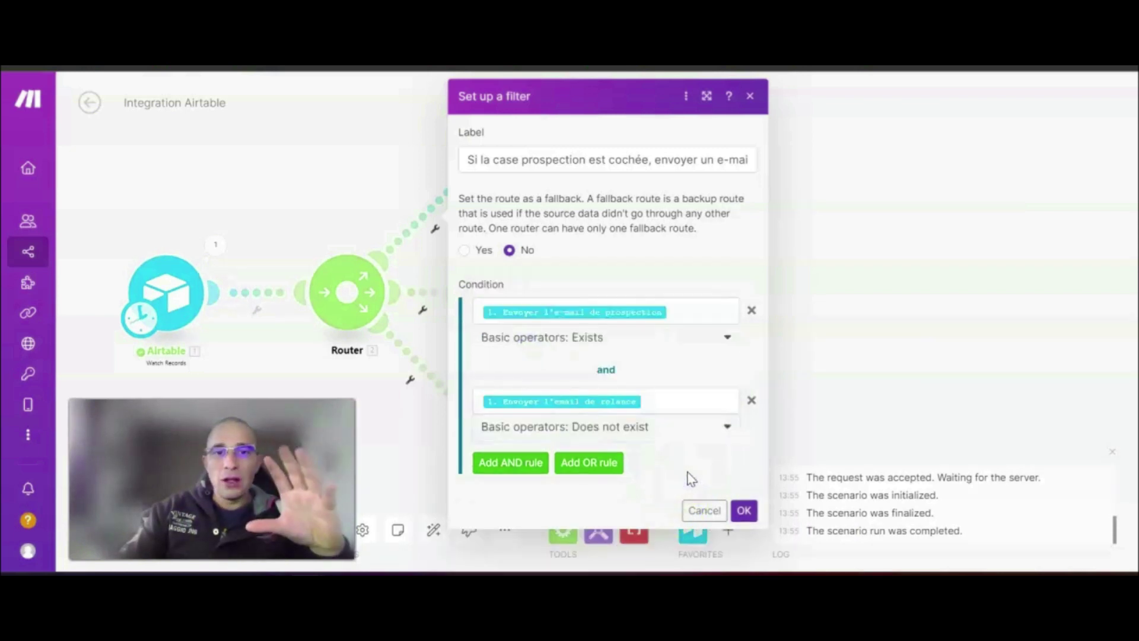
{"action": "left_click", "coordinate": [744, 510]}
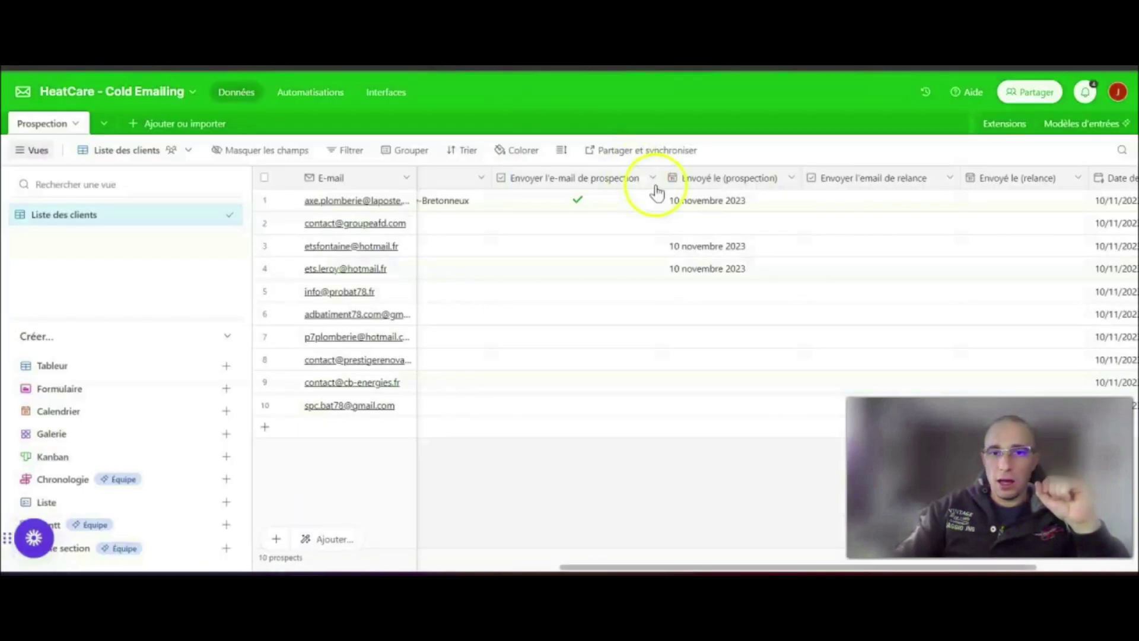
Clear the "Envoyé le (prospection)" dates of the first, third and fourth prospects in the Airtable Prospection table.
{"action": "left_click", "coordinate": [686, 193]}
{"action": "key", "text": "Delete"}
{"action": "left_click", "coordinate": [694, 246]}
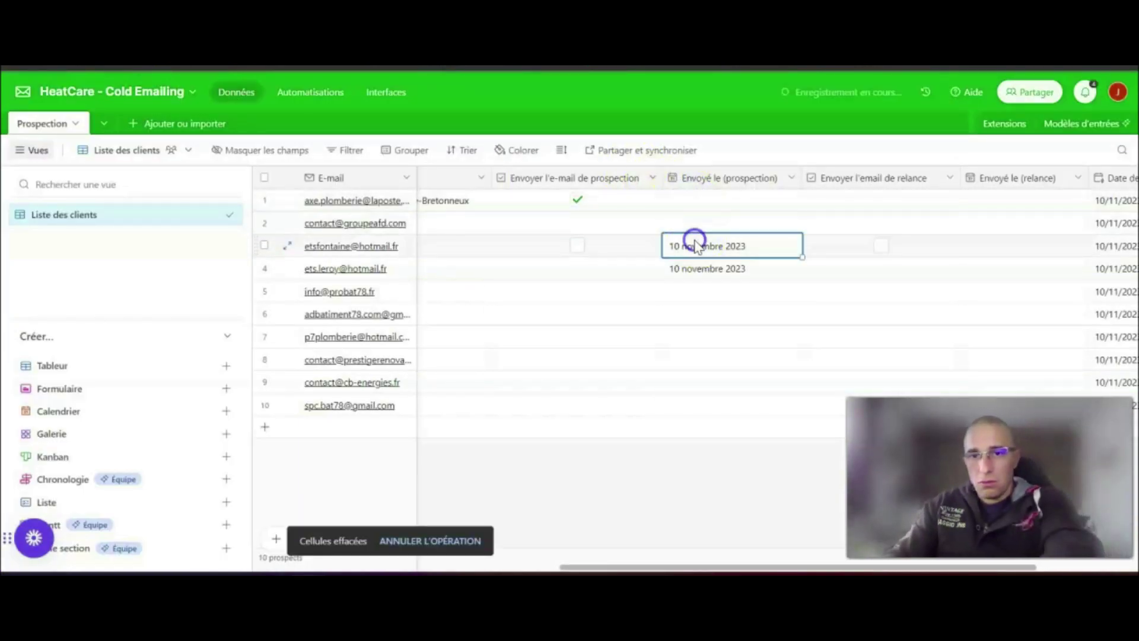
{"action": "key", "text": "Delete"}
{"action": "left_click", "coordinate": [688, 268]}
{"action": "key", "text": "Delete"}
Uncheck "Envoyer l'e-mail de prospection" for the first prospect and leave it checked only for the third and sixth prospects.
{"action": "left_click", "coordinate": [596, 556]}
{"action": "mouse_move", "coordinate": [534, 564]}
{"action": "left_mouse_down"}
{"action": "mouse_move", "coordinate": [463, 567]}
{"action": "mouse_move", "coordinate": [552, 567]}
{"action": "left_mouse_up"}
{"action": "left_click", "coordinate": [668, 196]}
{"action": "left_click", "coordinate": [670, 498]}
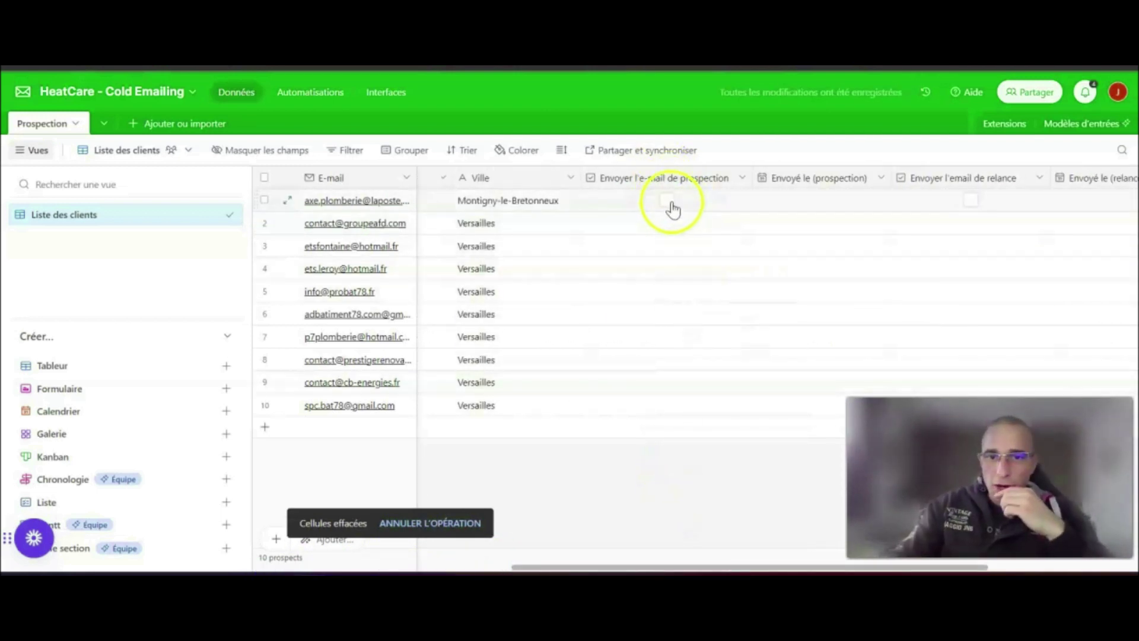
{"action": "left_click", "coordinate": [669, 269]}
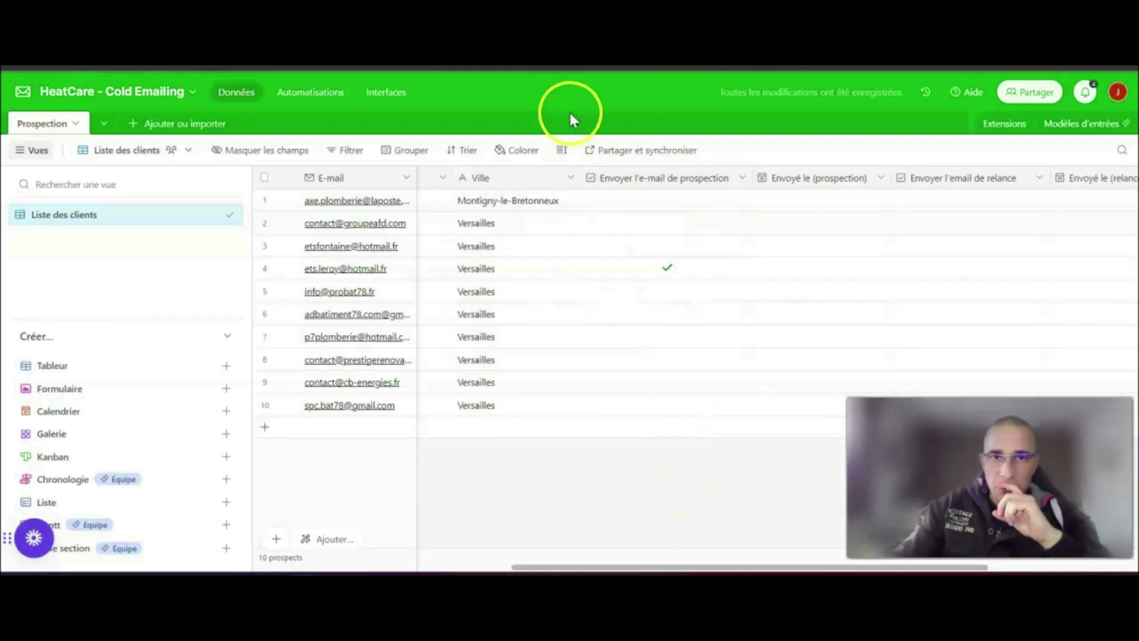
{"action": "left_click", "coordinate": [668, 245]}
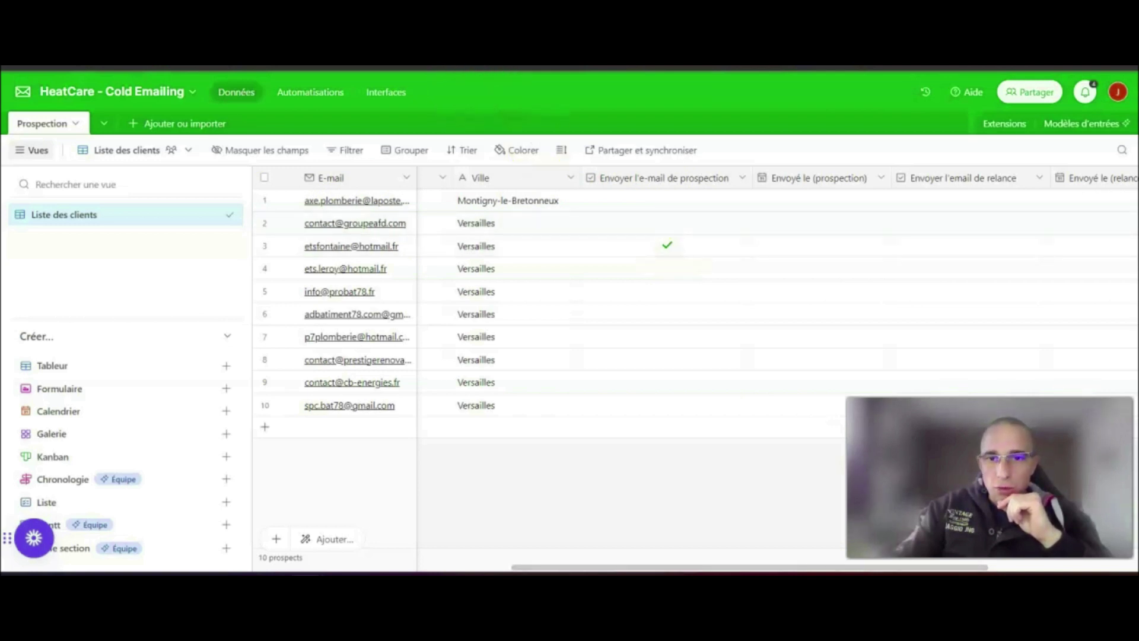
{"action": "left_click", "coordinate": [667, 313]}
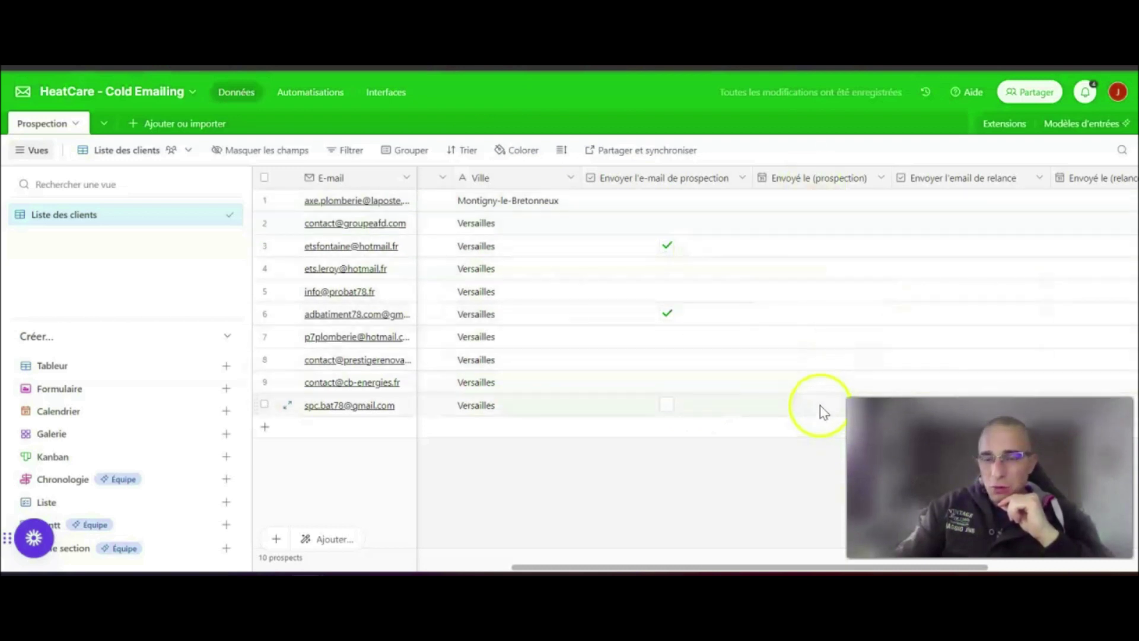
Return to the Make scenario and set the Watch Records module's Limit to 10 records.
{"action": "left_click", "coordinate": [267, 36]}
{"action": "left_click", "coordinate": [182, 285]}
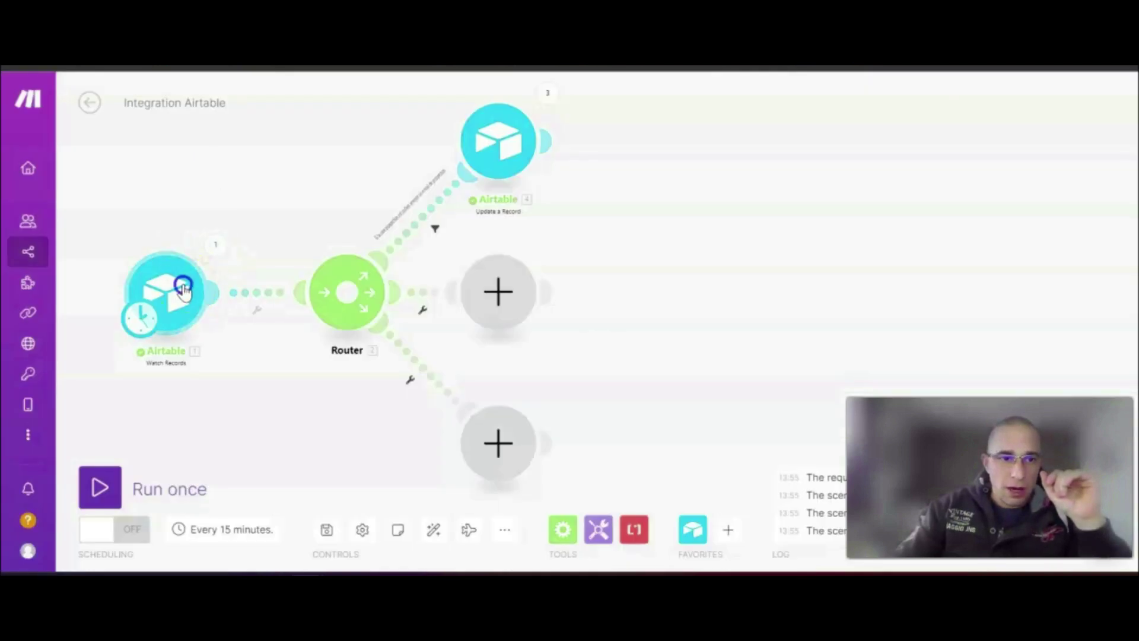
{"action": "left_click", "coordinate": [346, 352]}
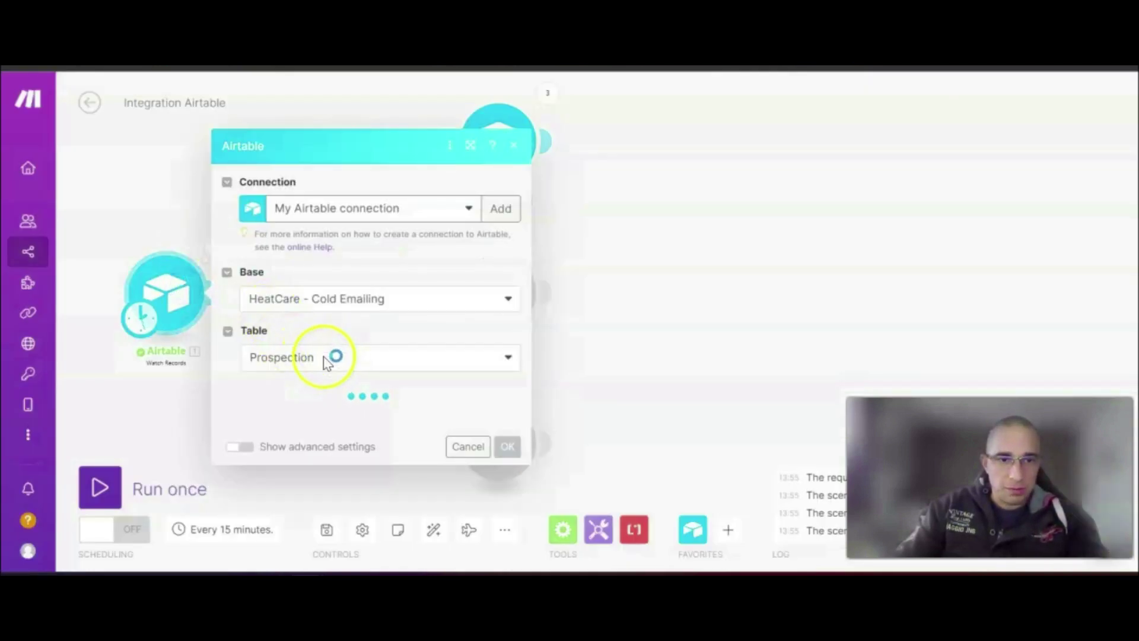
{"action": "scroll", "coordinate": [310, 351], "scroll_direction": "down", "scroll_amount": 5}
{"action": "left_click", "coordinate": [249, 328]}
{"action": "type", "text": "10"}
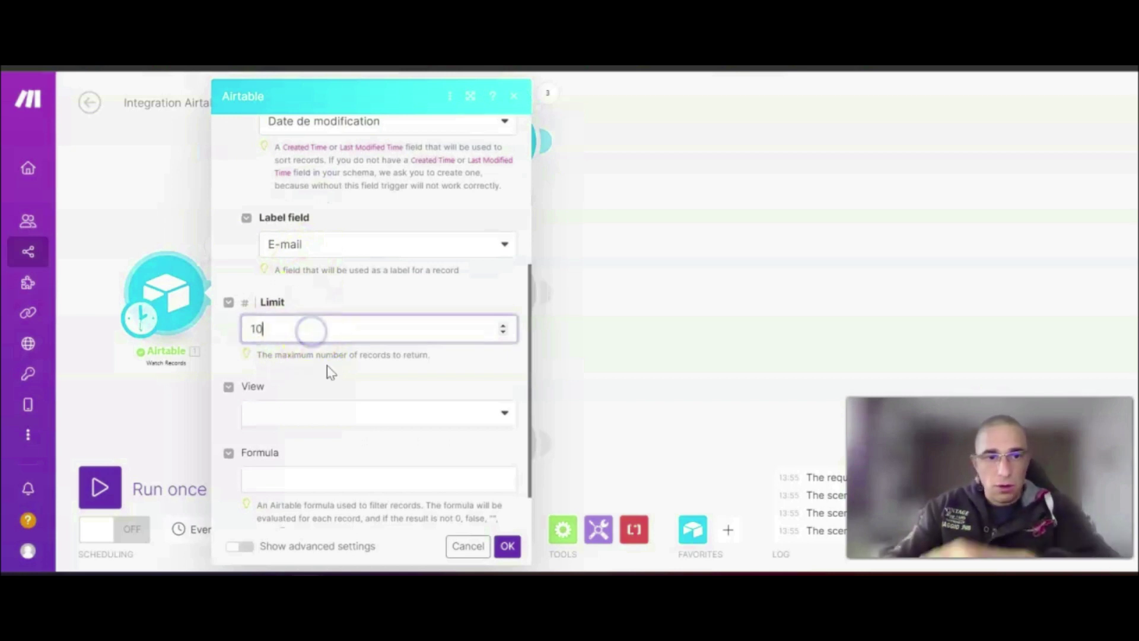
{"action": "left_click", "coordinate": [507, 545]}
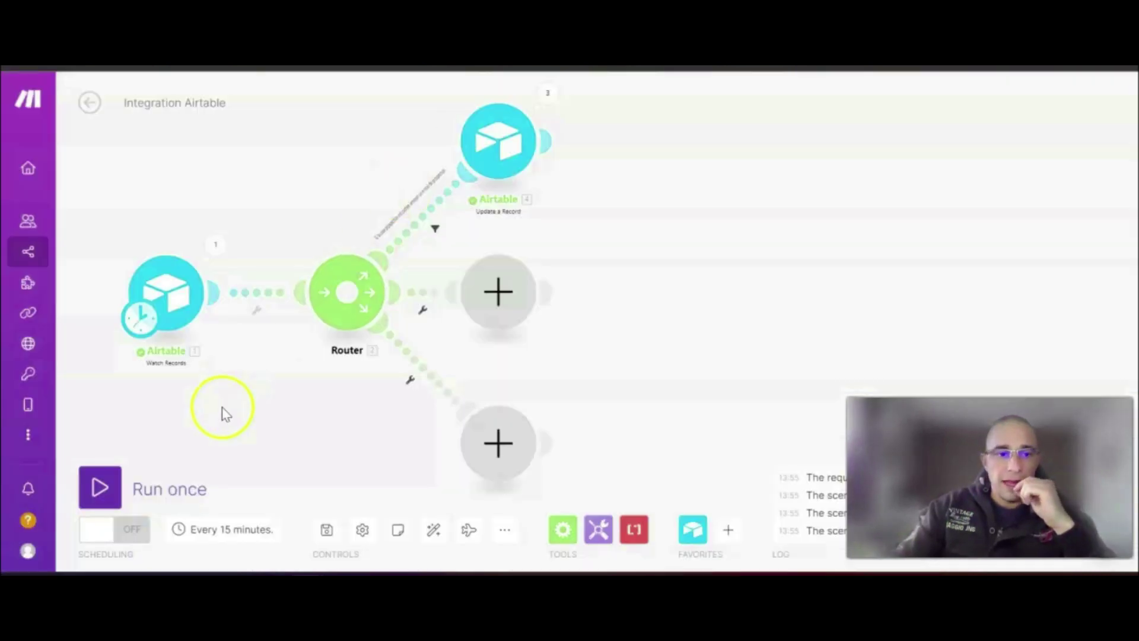
Run the scenario once to test the filtered prospection route, and bring the Update a Record module into close view.
{"action": "left_click", "coordinate": [98, 485]}
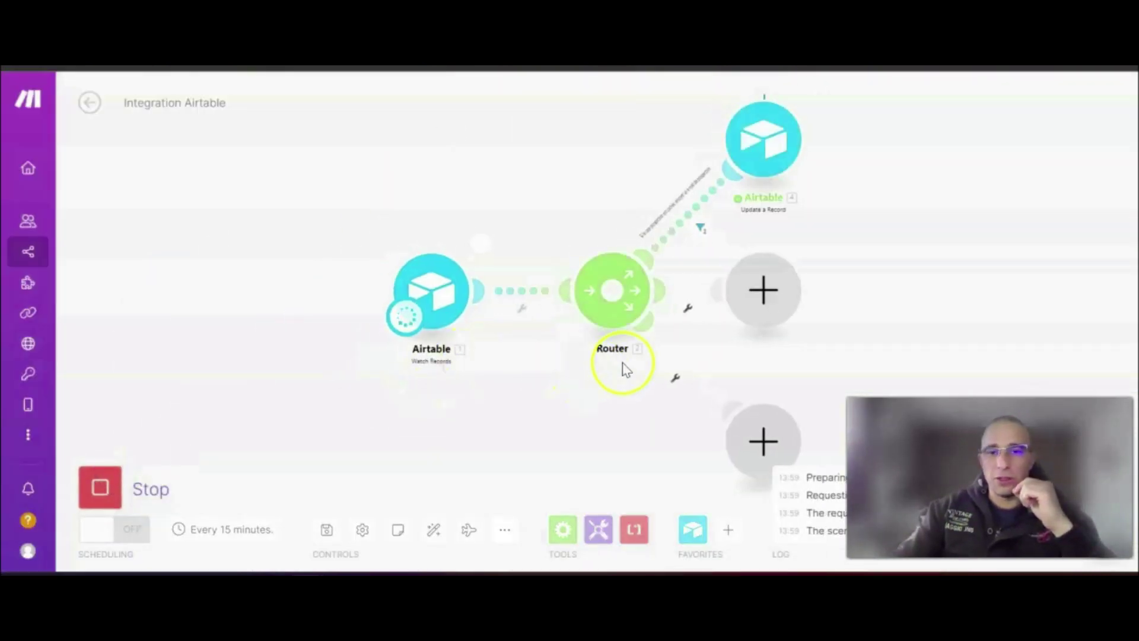
{"action": "left_click_drag", "start_coordinate": [610, 407], "coordinate": [359, 407]}
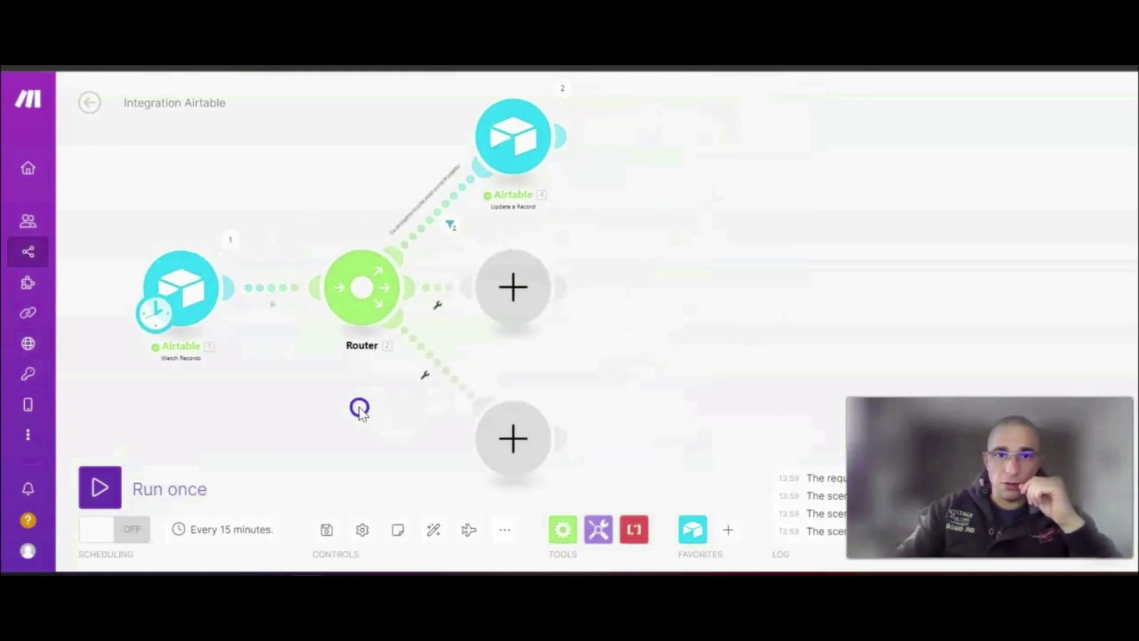
{"action": "mouse_move", "coordinate": [625, 178]}
{"action": "left_mouse_down"}
{"action": "mouse_move", "coordinate": [674, 183]}
{"action": "mouse_move", "coordinate": [638, 186]}
{"action": "left_mouse_up"}
{"action": "scroll", "coordinate": [384, 244], "scroll_direction": "up", "scroll_amount": 3}
{"action": "left_click_drag", "start_coordinate": [818, 182], "coordinate": [704, 275]}
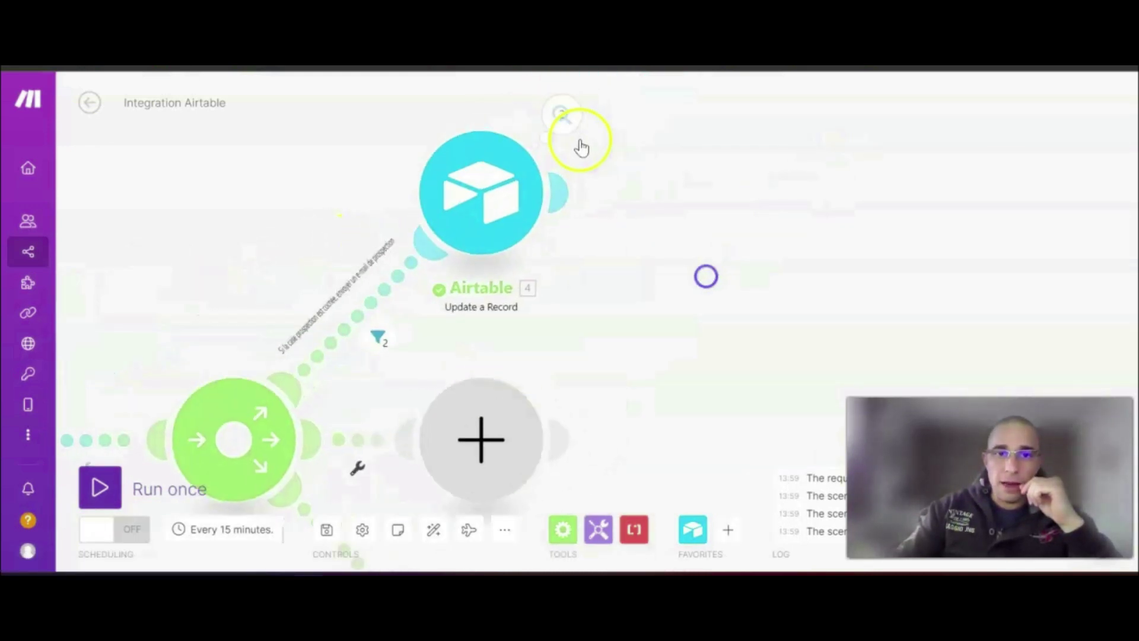
Inspect the execution details of both operations in the Update a Record module.
{"action": "left_click", "coordinate": [564, 119]}
{"action": "left_click", "coordinate": [693, 157]}
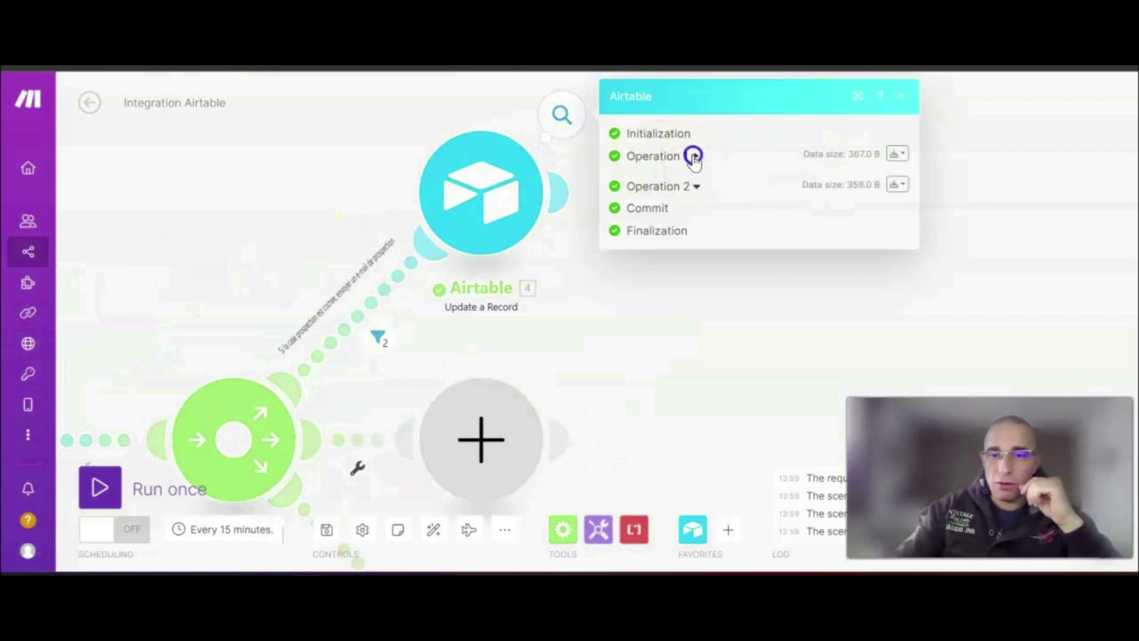
{"action": "left_click", "coordinate": [695, 156]}
{"action": "left_click", "coordinate": [696, 177]}
{"action": "left_click", "coordinate": [695, 176]}
Switch to the Airtable Prospection table and check the "Envoyé le (prospection)" dates of the third and sixth prospects.
{"action": "left_click", "coordinate": [348, 167]}
{"action": "scroll", "coordinate": [321, 172], "scroll_direction": "down", "scroll_amount": 3}
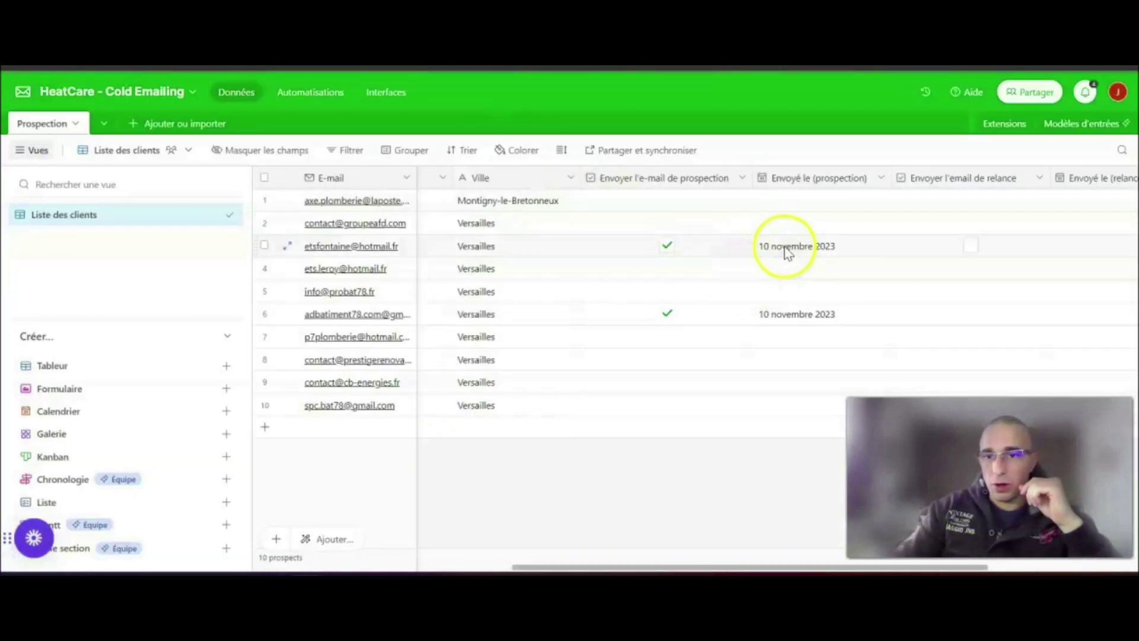
{"action": "left_click", "coordinate": [818, 323]}
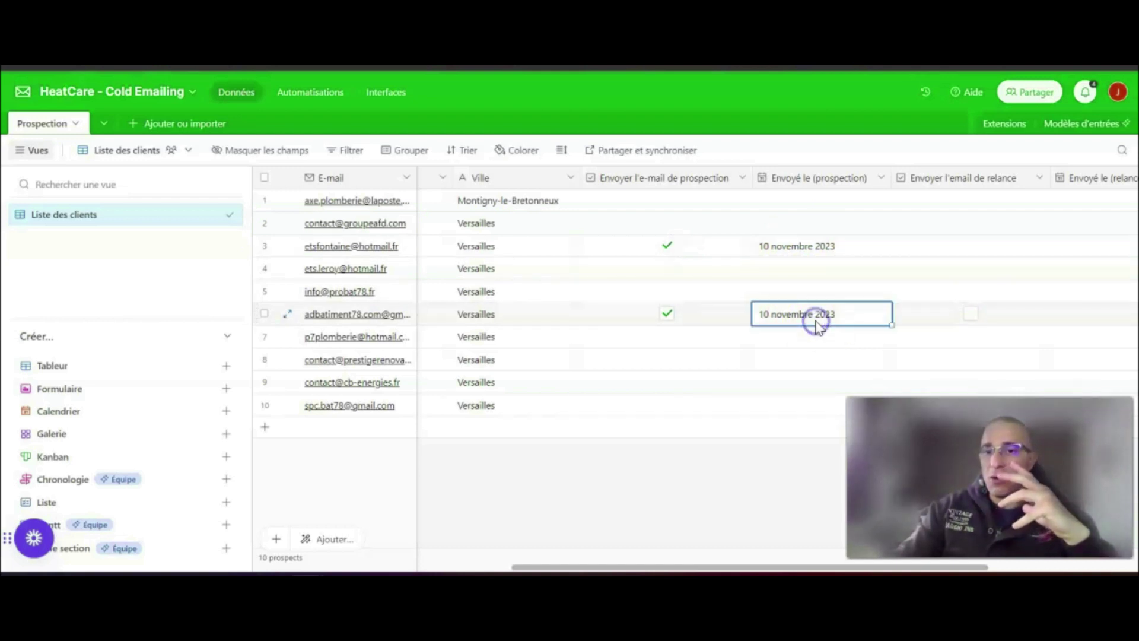
{"action": "left_click", "coordinate": [773, 462]}
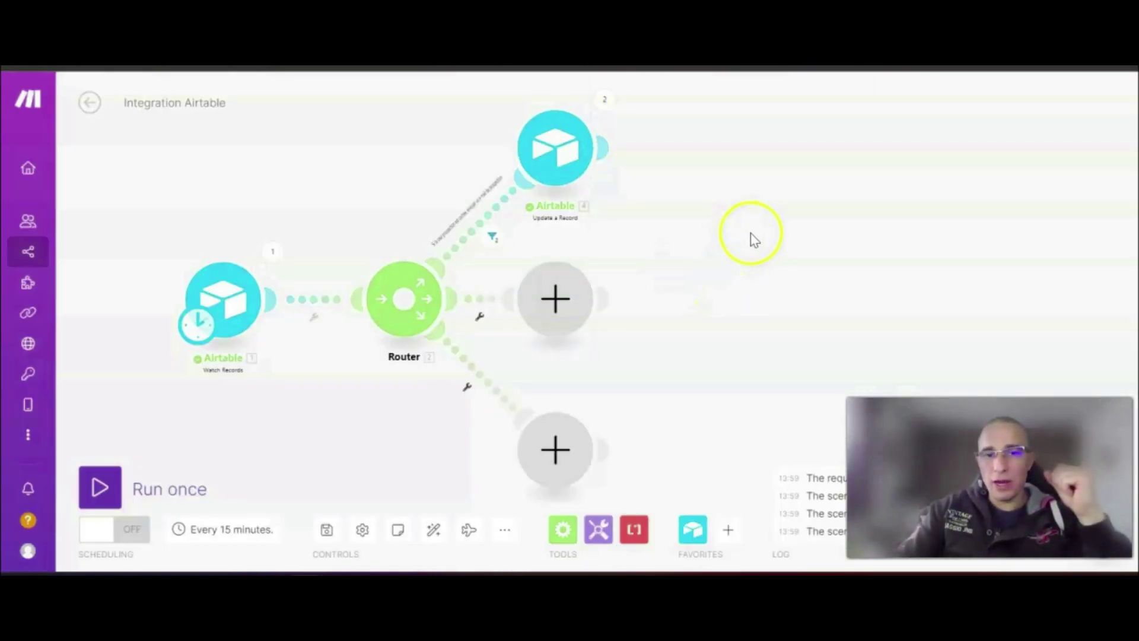
In the Make scenario, add a Gmail "Send an Email" module after the Airtable Update a Record module.
{"action": "left_click_drag", "start_coordinate": [753, 238], "coordinate": [594, 272]}
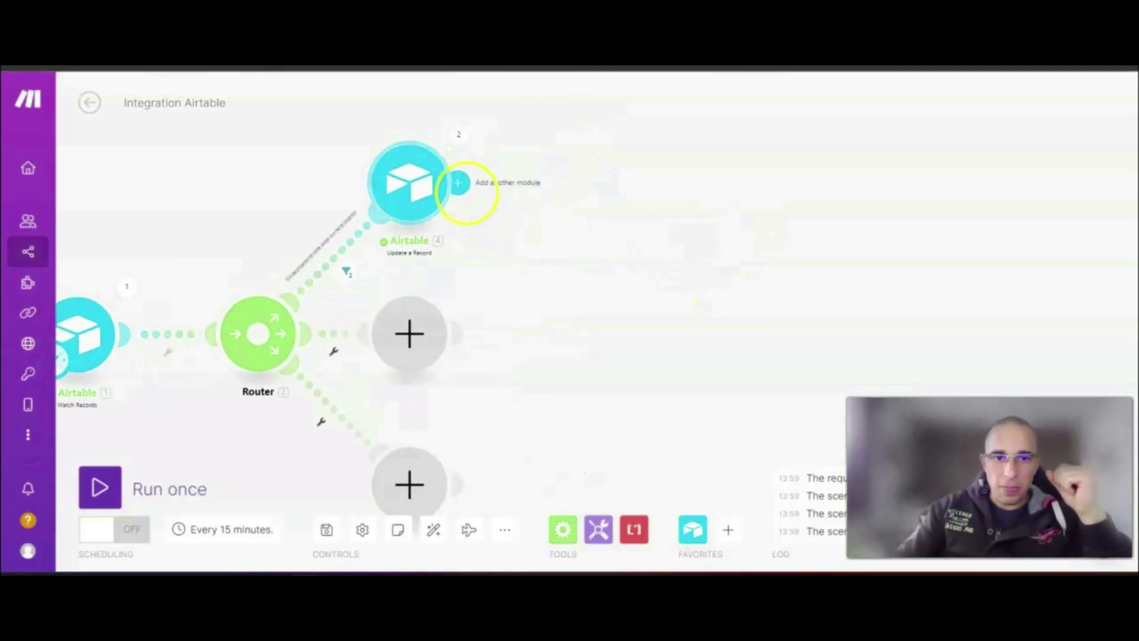
{"action": "left_click", "coordinate": [458, 183]}
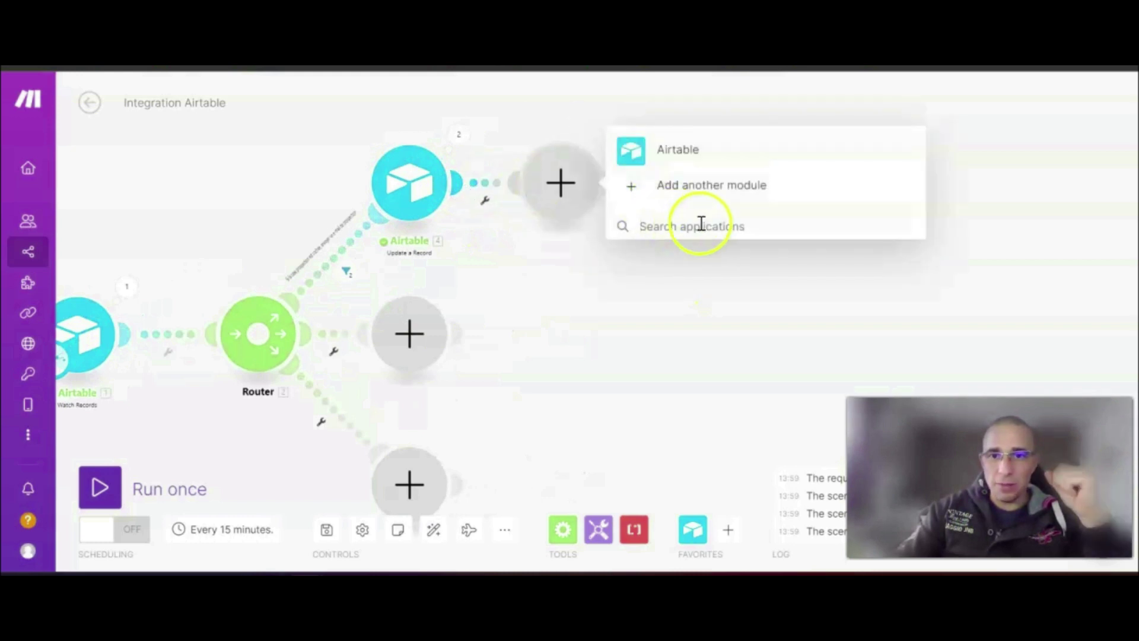
{"action": "type", "text": "Gmail"}
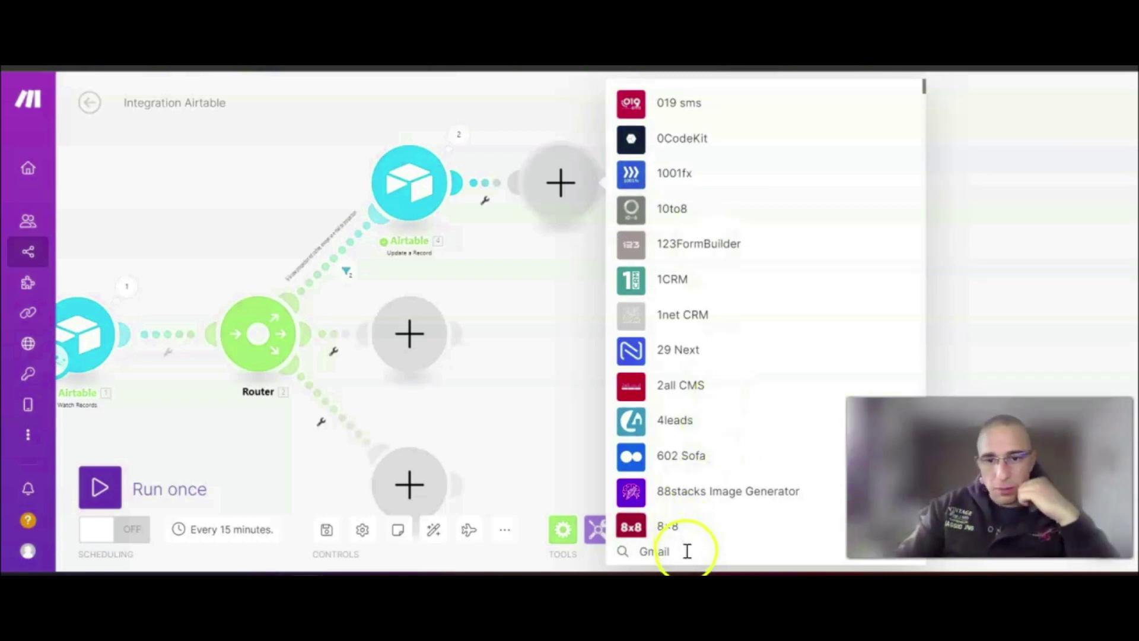
{"action": "scroll", "coordinate": [707, 387], "scroll_direction": "down", "scroll_amount": 5}
{"action": "scroll", "coordinate": [707, 382], "scroll_direction": "up", "scroll_amount": 3}
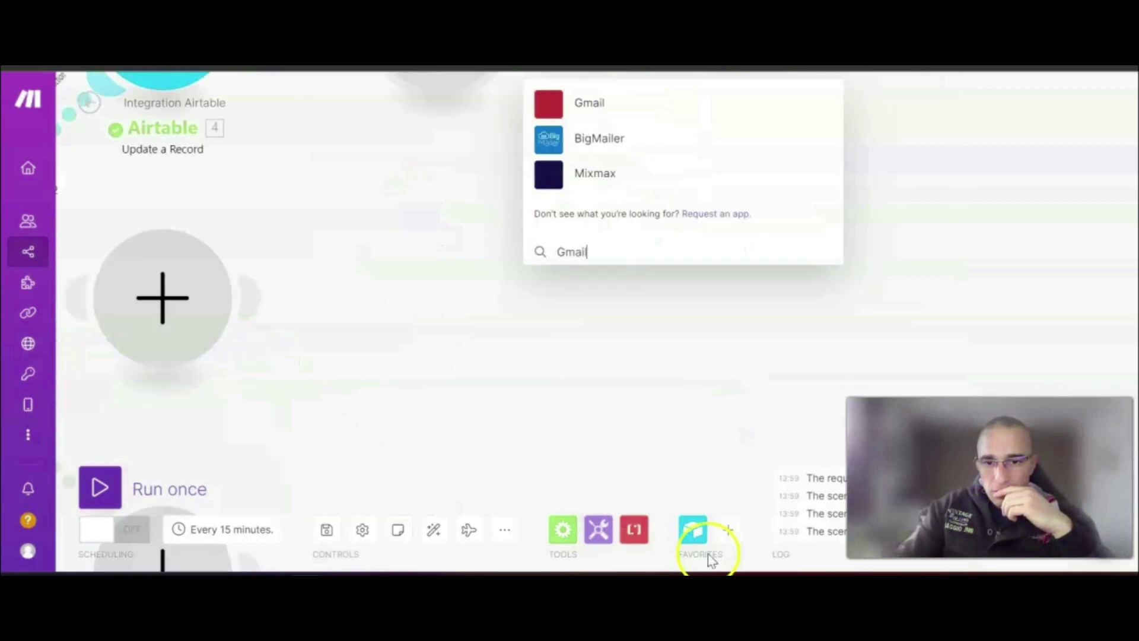
{"action": "left_click", "coordinate": [587, 108]}
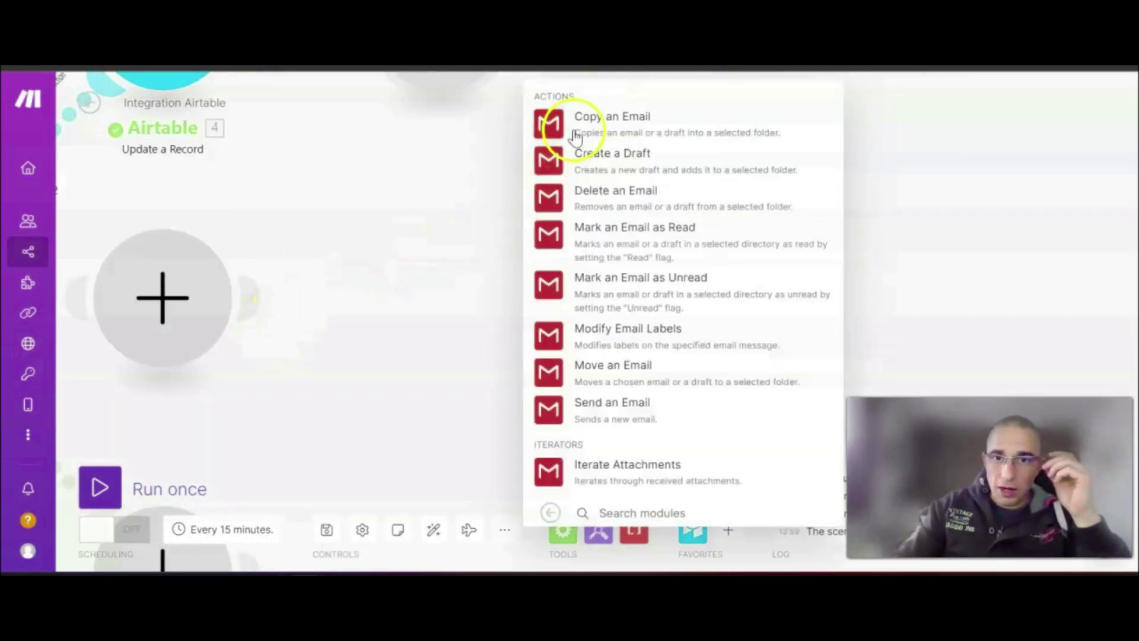
{"action": "left_click", "coordinate": [608, 409]}
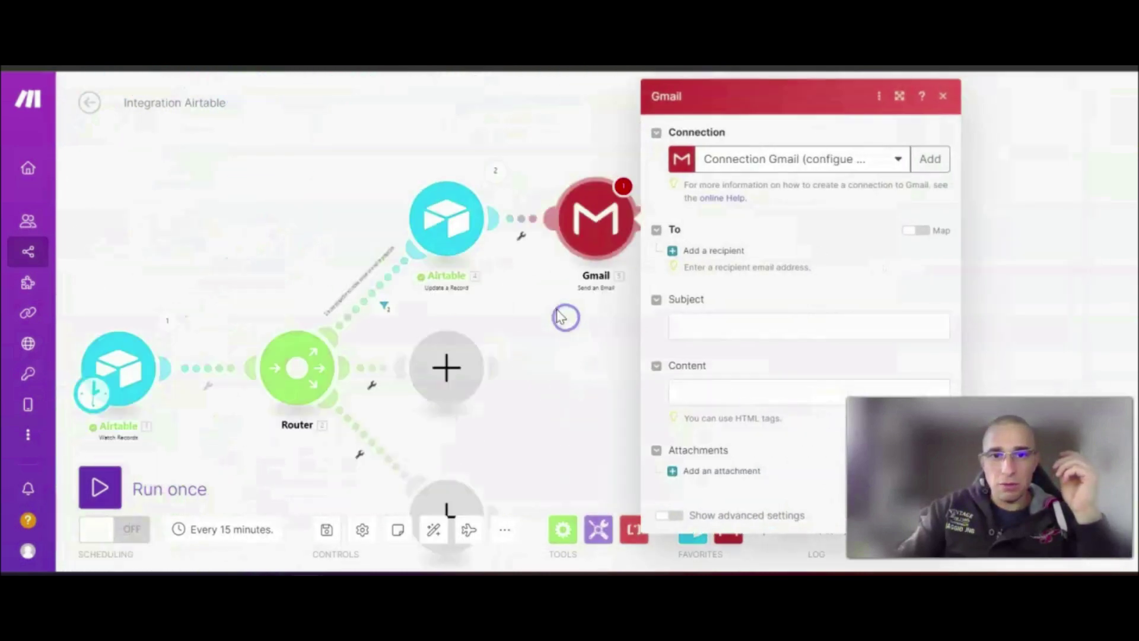
Select "Connection Gmail (configue spe)" and add a recipient mapped to the E-mail field of the Update a Record module.
{"action": "left_click_drag", "start_coordinate": [557, 358], "coordinate": [590, 294]}
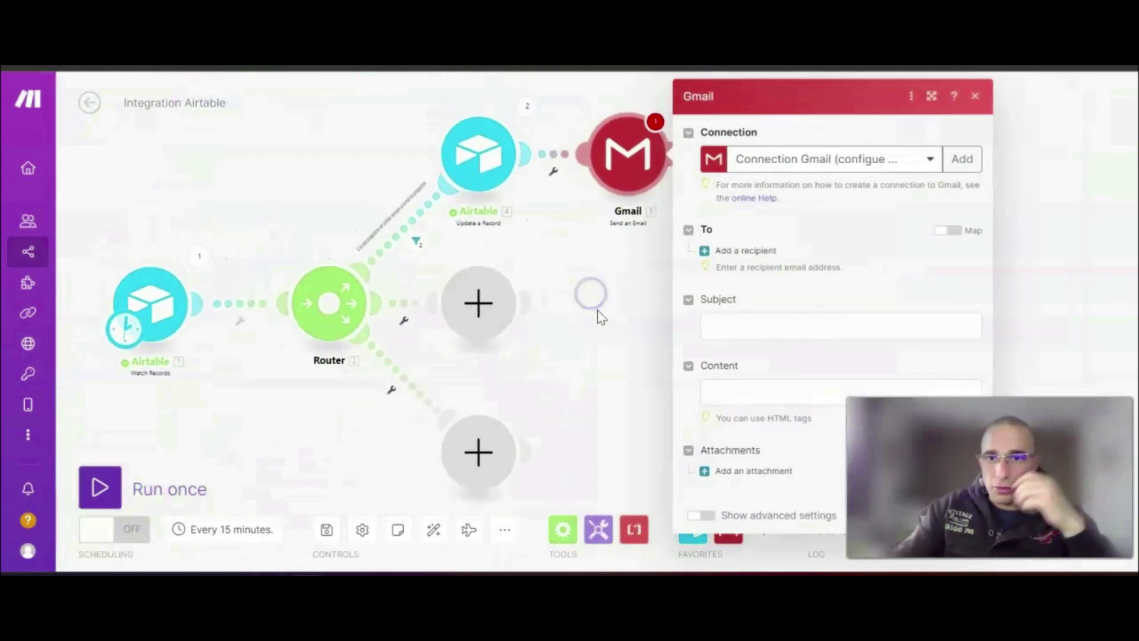
{"action": "left_click", "coordinate": [912, 161]}
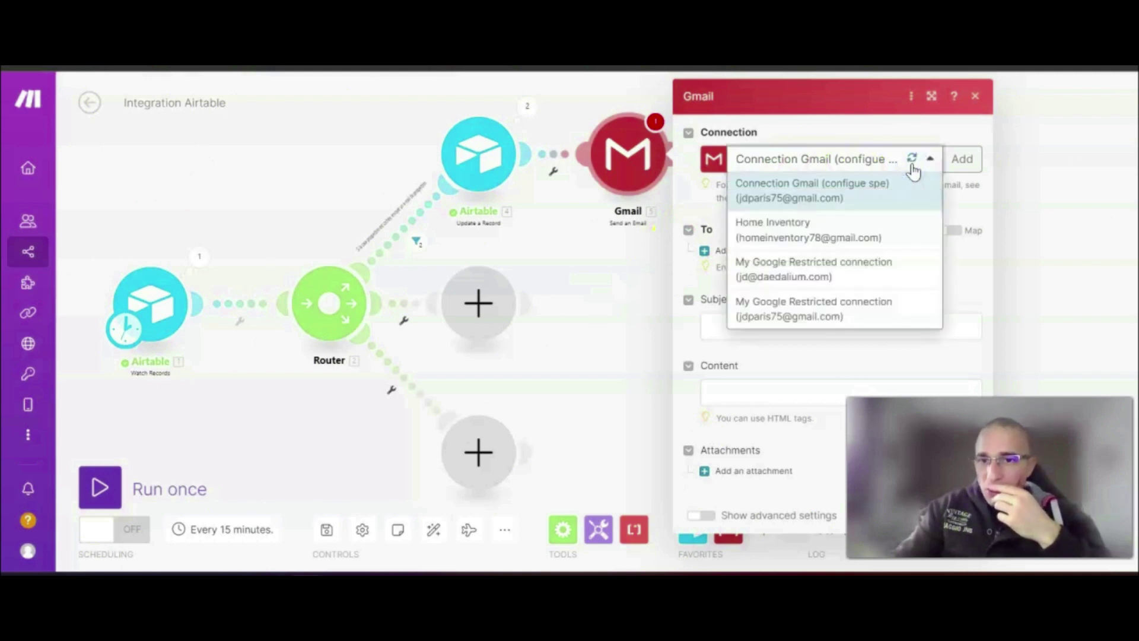
{"action": "left_click", "coordinate": [828, 205]}
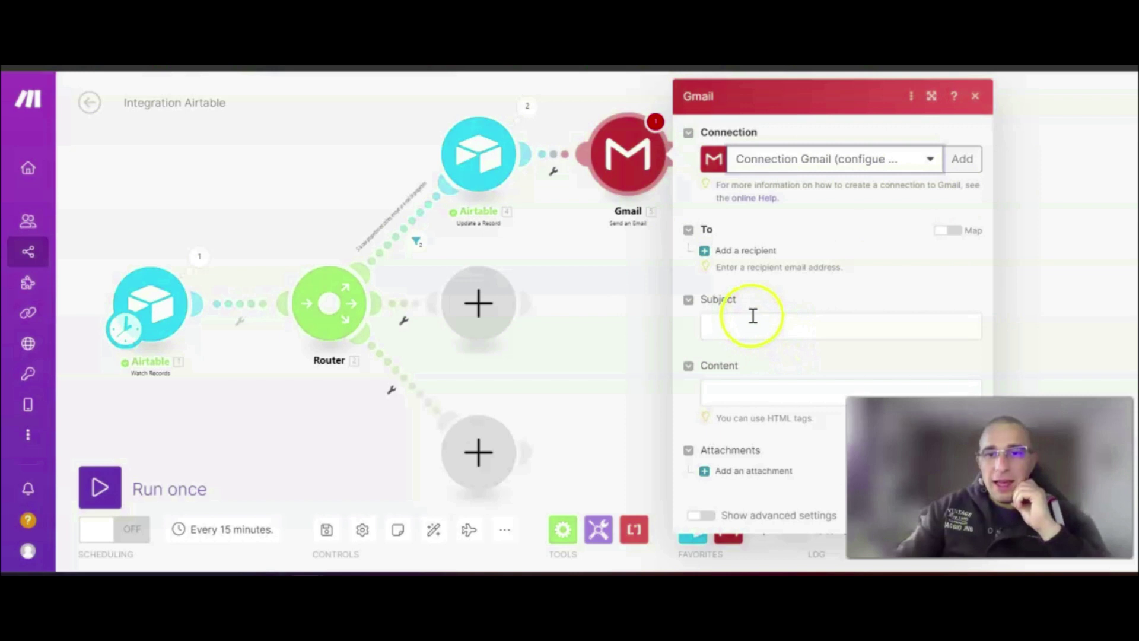
{"action": "left_click", "coordinate": [708, 251]}
{"action": "left_click", "coordinate": [761, 275]}
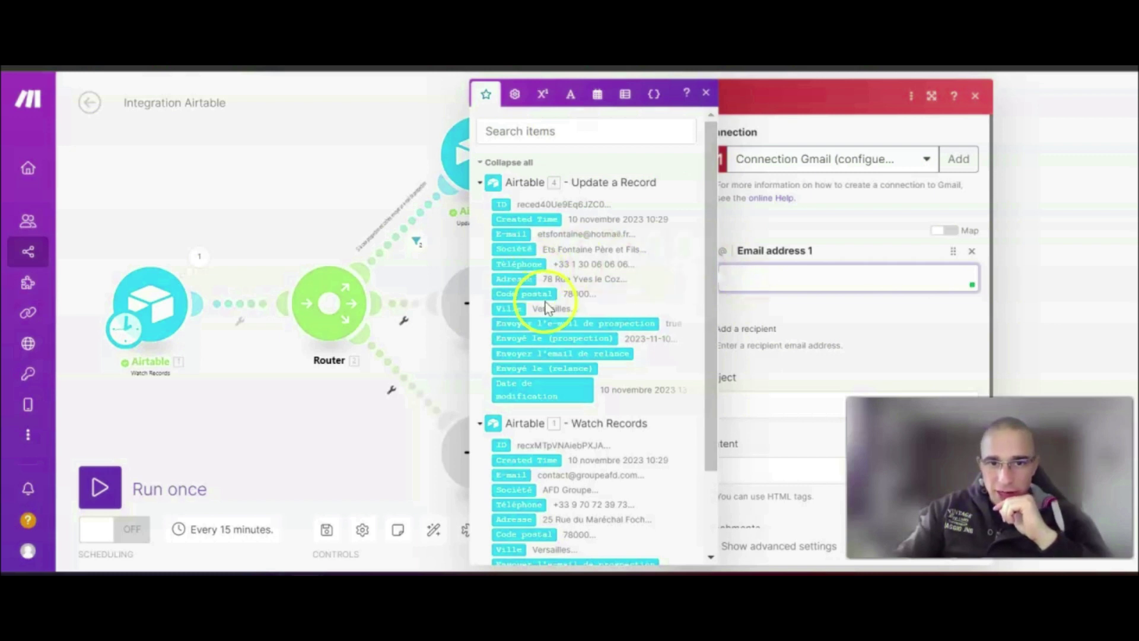
{"action": "left_click", "coordinate": [513, 234]}
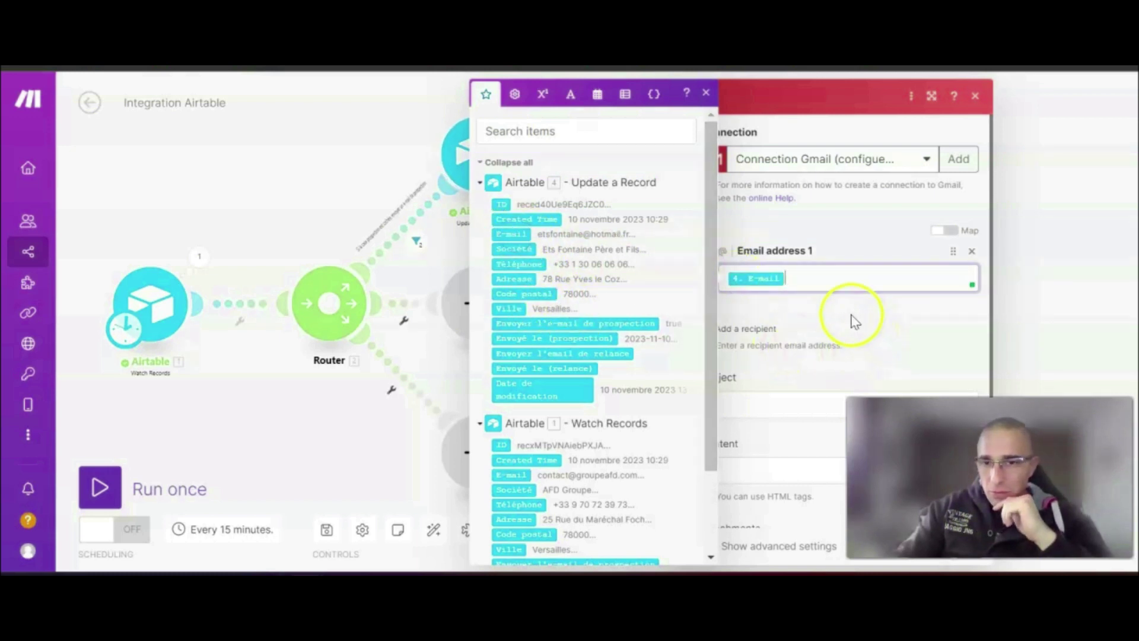
{"action": "left_click", "coordinate": [859, 346]}
{"action": "left_click_drag", "start_coordinate": [593, 290], "coordinate": [509, 307]}
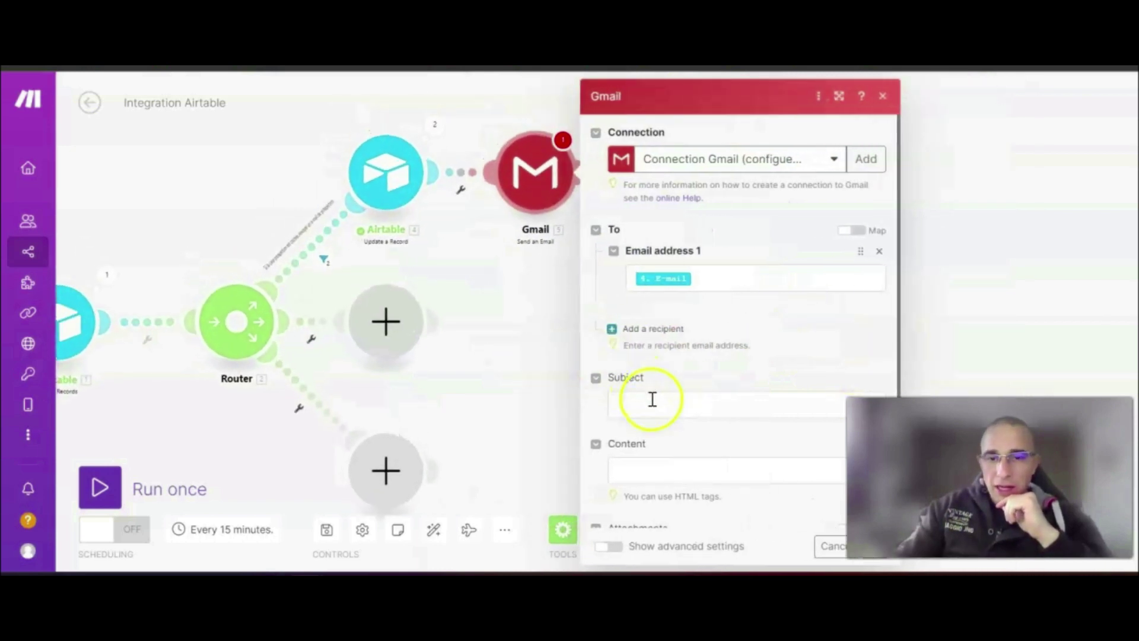
Set the e-mail subject to "Pourquoi les chauffagistes qui utilisent cet outil augmentent considérablement leur C.A. ?".
{"action": "scroll", "coordinate": [653, 400], "scroll_direction": "down", "scroll_amount": 1}
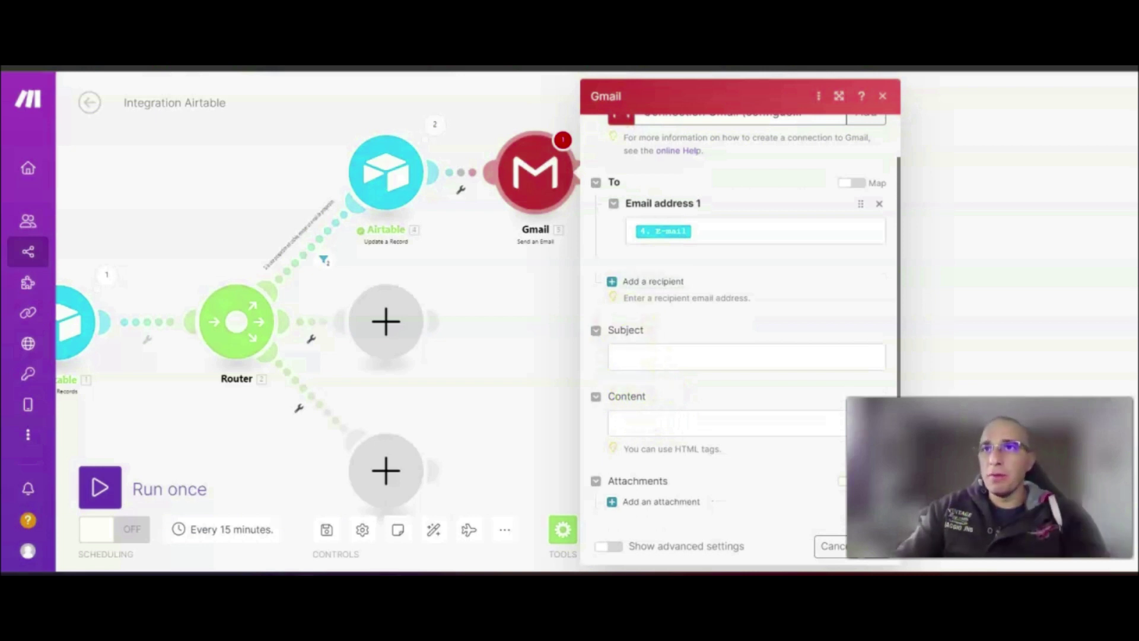
{"action": "left_click", "coordinate": [677, 353]}
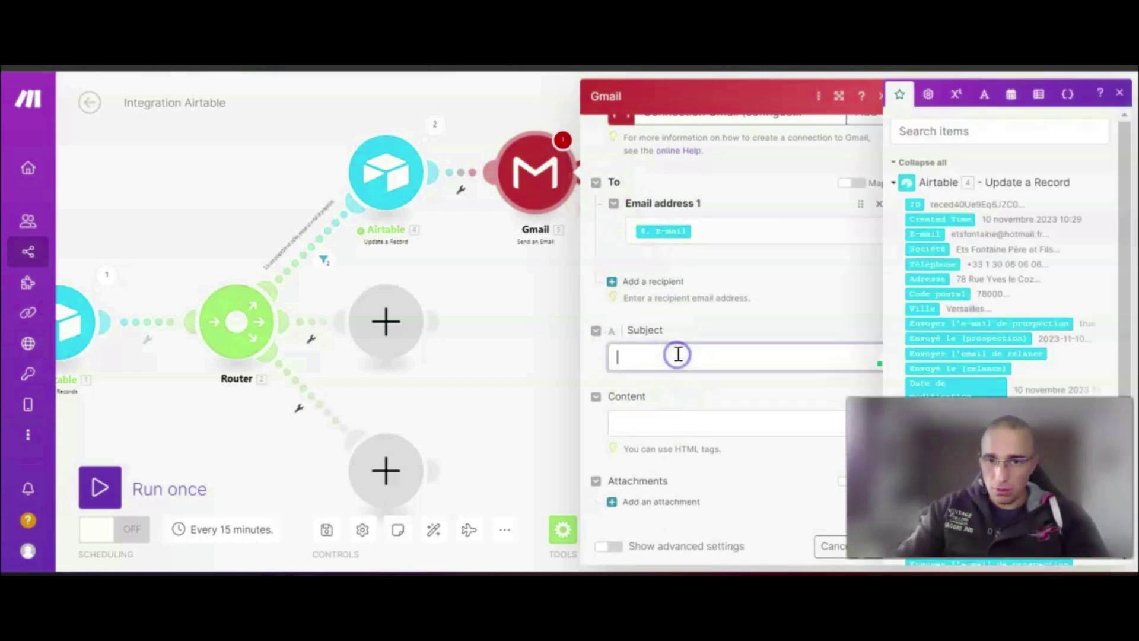
{"action": "type", "text": "Pourquoi les chauffagistes qui utilisent cet outil augmentent considérablement leur C.A. ?"}
{"action": "scroll", "coordinate": [680, 354], "scroll_direction": "down", "scroll_amount": 1}
Paste the prepared prospecting message into the e-mail's Content and save the Gmail module.
{"action": "left_click", "coordinate": [643, 427]}
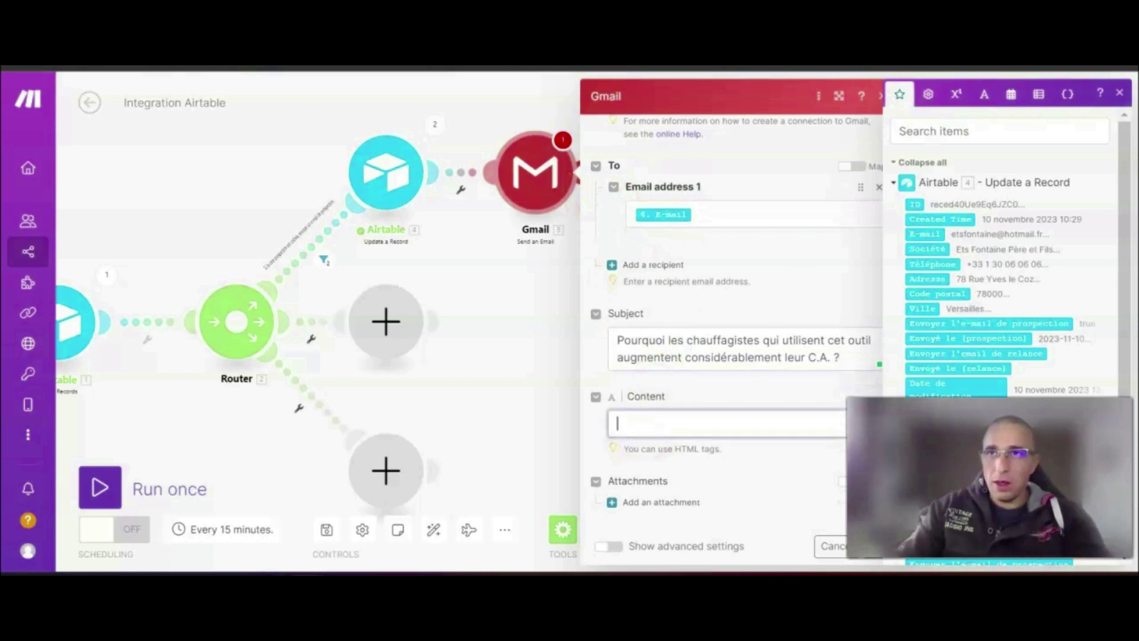
{"action": "key", "text": "alt+Tab"}
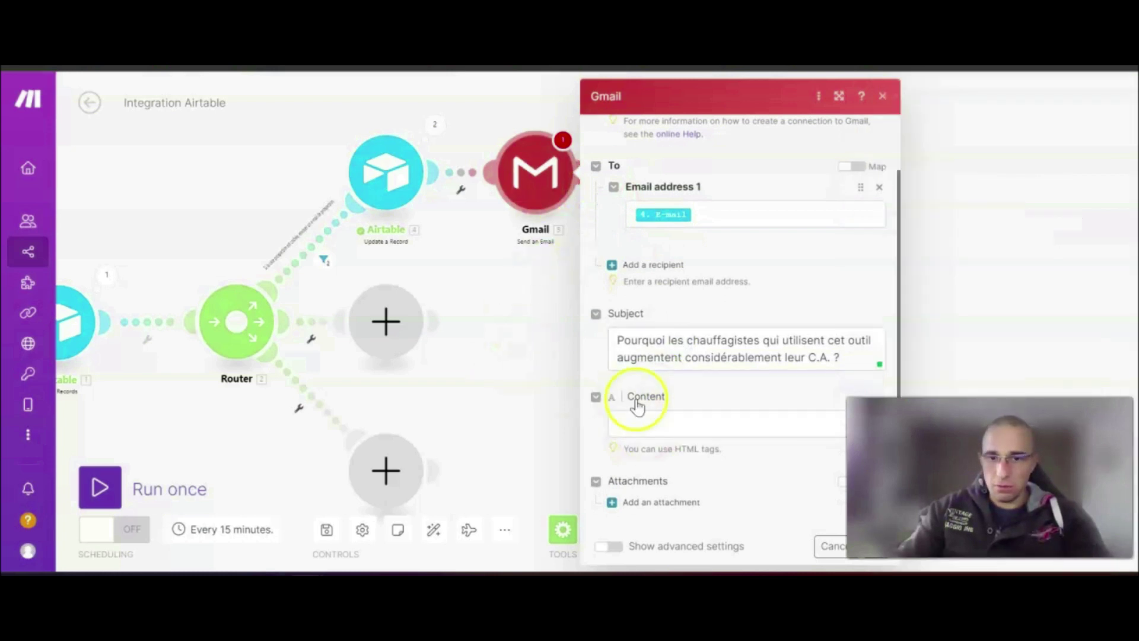
{"action": "left_click", "coordinate": [661, 415]}
{"action": "key", "text": "ctrl+v"}
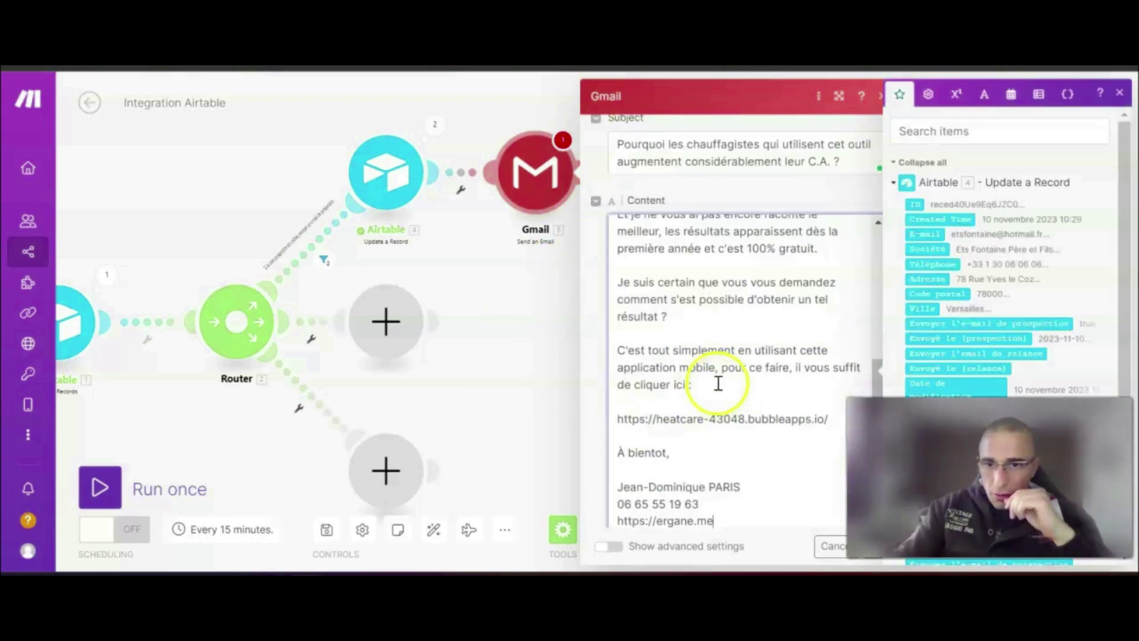
{"action": "scroll", "coordinate": [719, 382], "scroll_direction": "up", "scroll_amount": 5}
{"action": "scroll", "coordinate": [720, 381], "scroll_direction": "down", "scroll_amount": 5}
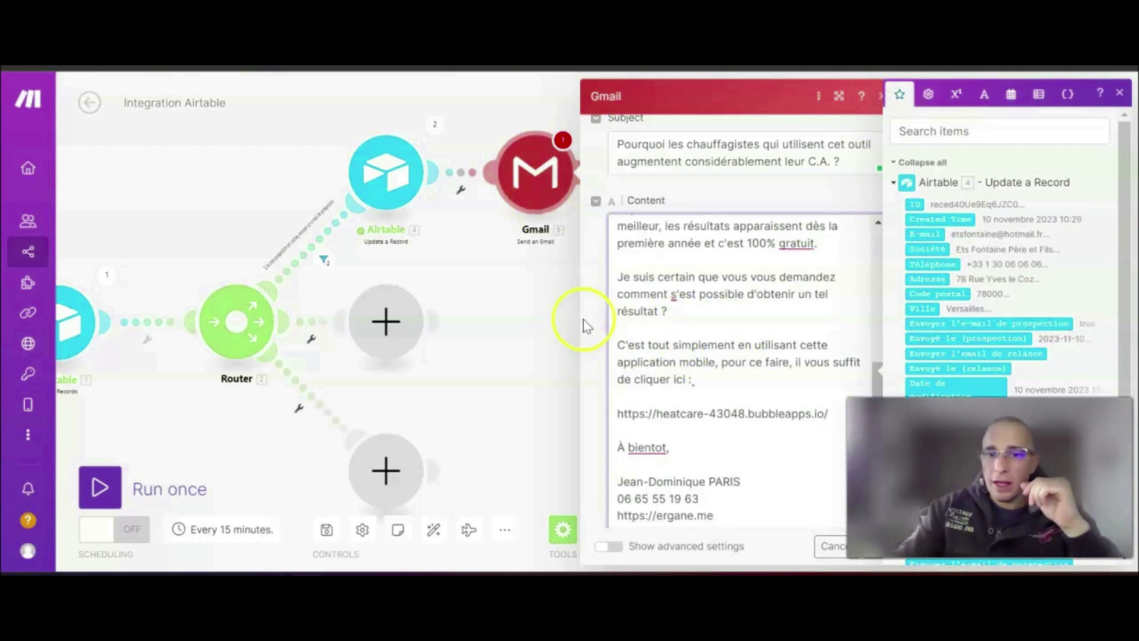
{"action": "left_click", "coordinate": [1120, 94]}
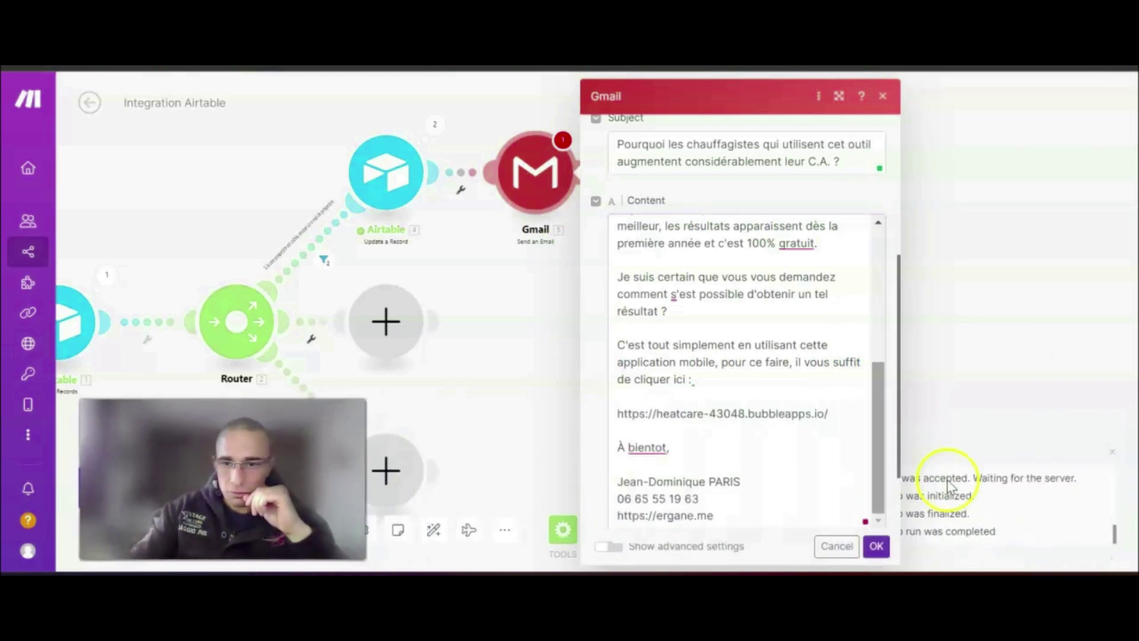
{"action": "left_click", "coordinate": [876, 545]}
{"action": "scroll", "coordinate": [940, 305], "scroll_direction": "down", "scroll_amount": 1}
{"action": "left_click_drag", "start_coordinate": [940, 306], "coordinate": [565, 356]}
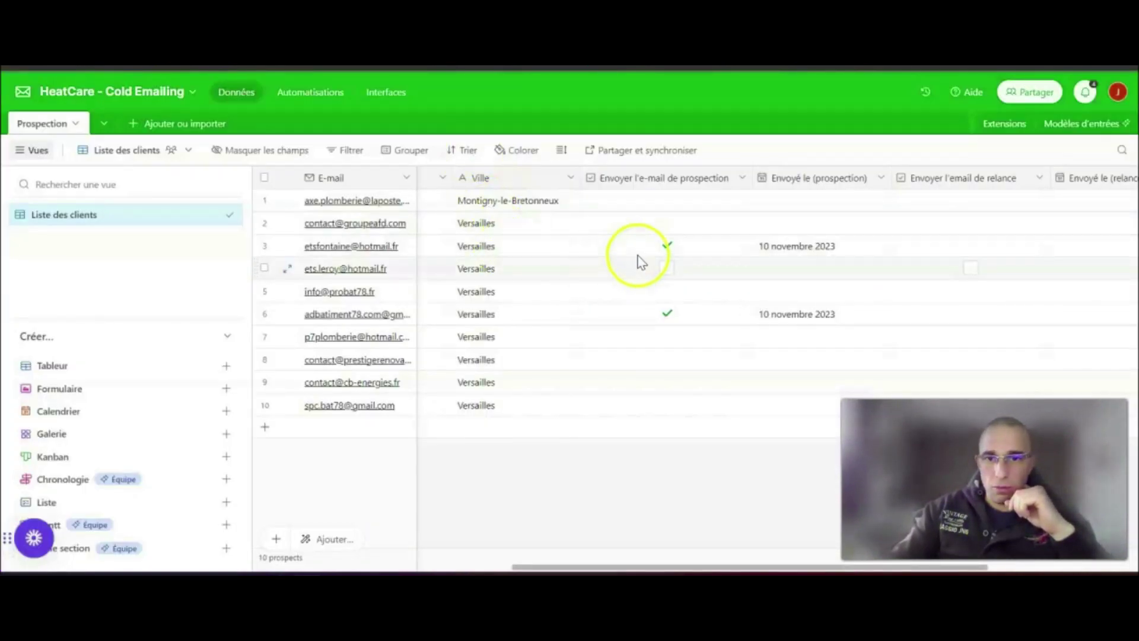
In Airtable, uncheck "Envoyer l'e-mail de prospection" for the third and sixth prospects and clear their "Envoyé le (prospection)" dates.
{"action": "left_click", "coordinate": [665, 245]}
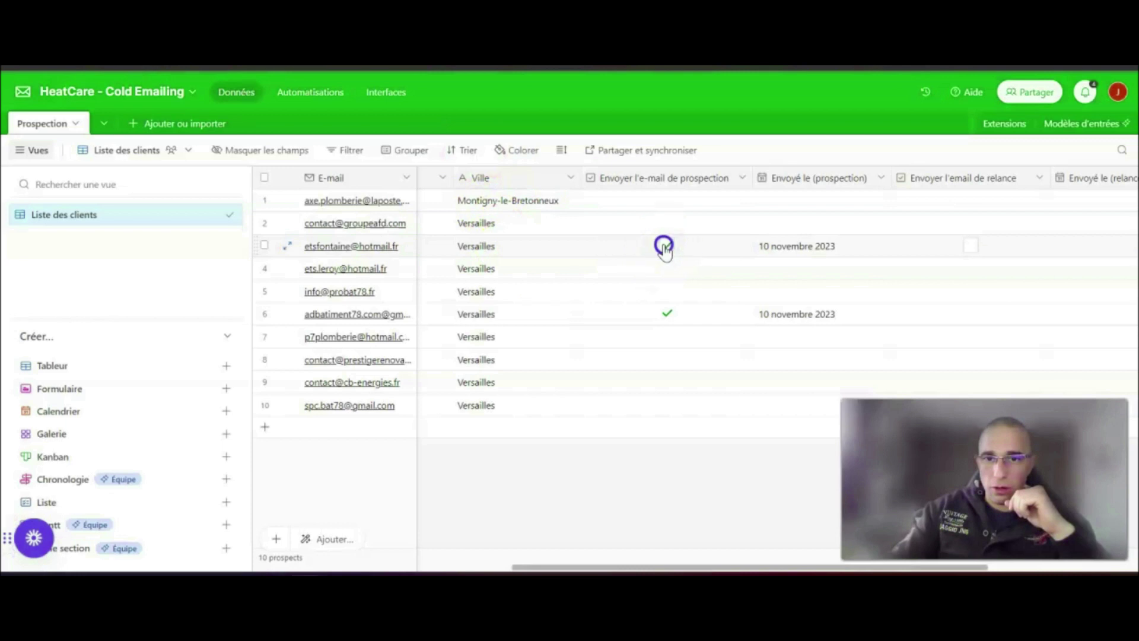
{"action": "left_click", "coordinate": [668, 315]}
{"action": "left_click", "coordinate": [824, 247]}
{"action": "key", "text": "Delete"}
{"action": "left_click", "coordinate": [819, 321]}
{"action": "key", "text": "Delete"}
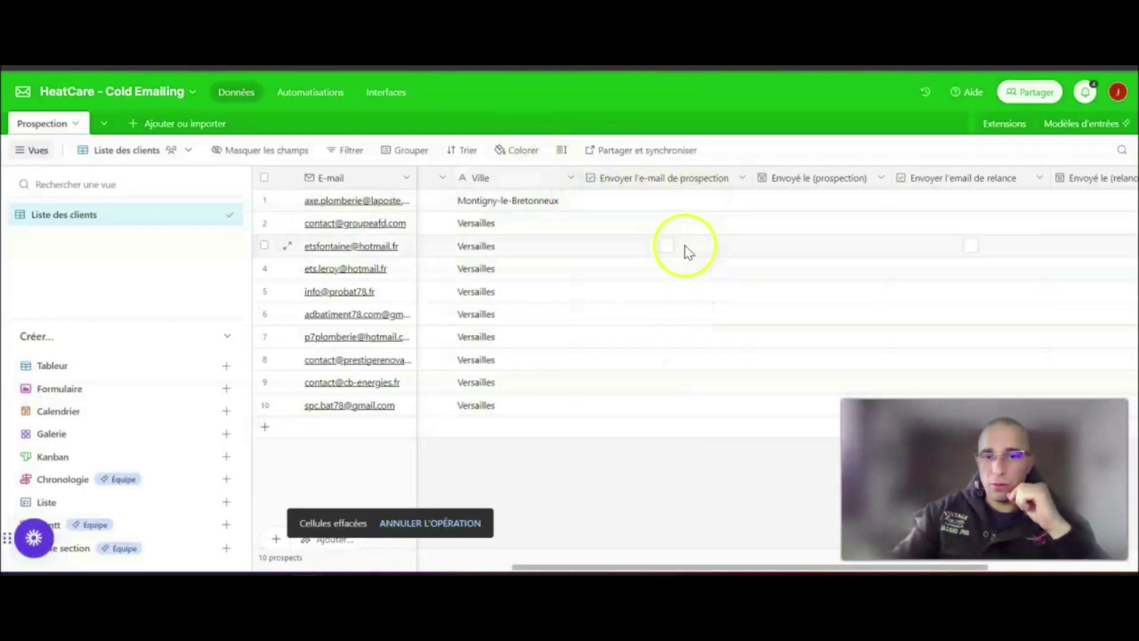
Check "Envoyer l'e-mail de prospection" for the second prospect and replace its e-mail with your own test address.
{"action": "left_click", "coordinate": [667, 225]}
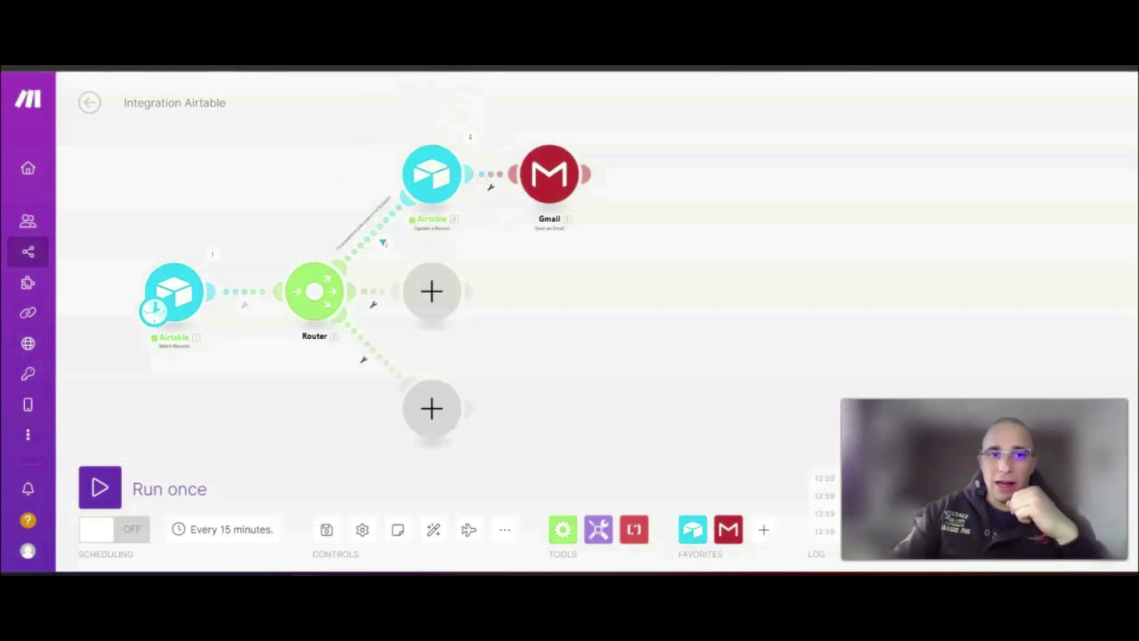
{"action": "left_click", "coordinate": [438, 67]}
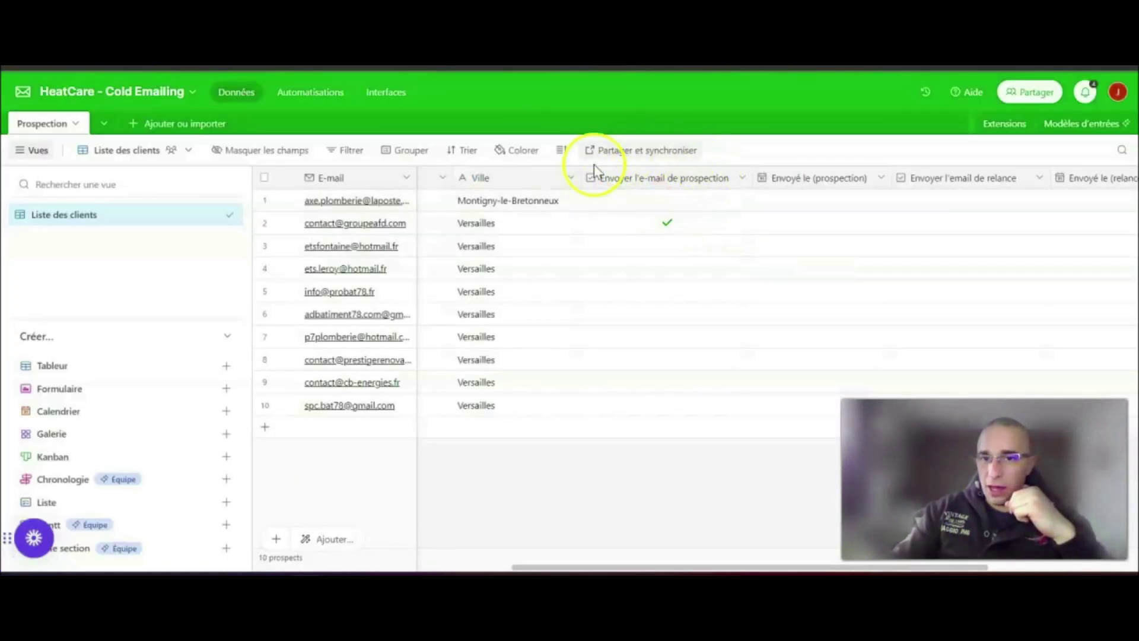
{"action": "left_click", "coordinate": [515, 67]}
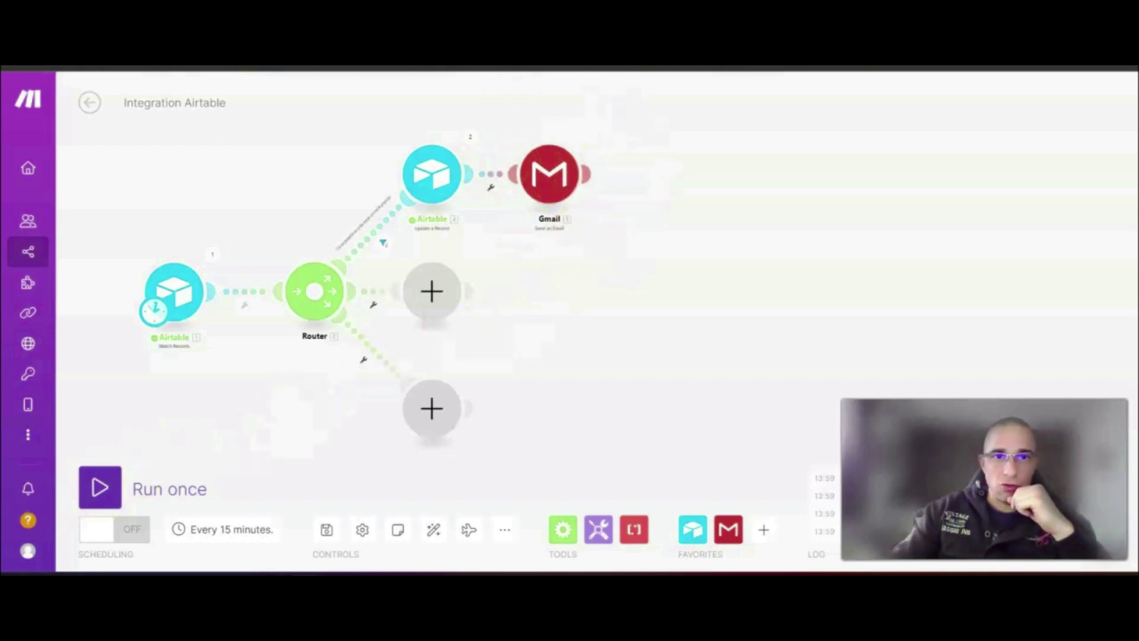
{"action": "left_click", "coordinate": [438, 67]}
{"action": "double_click", "coordinate": [409, 224]}
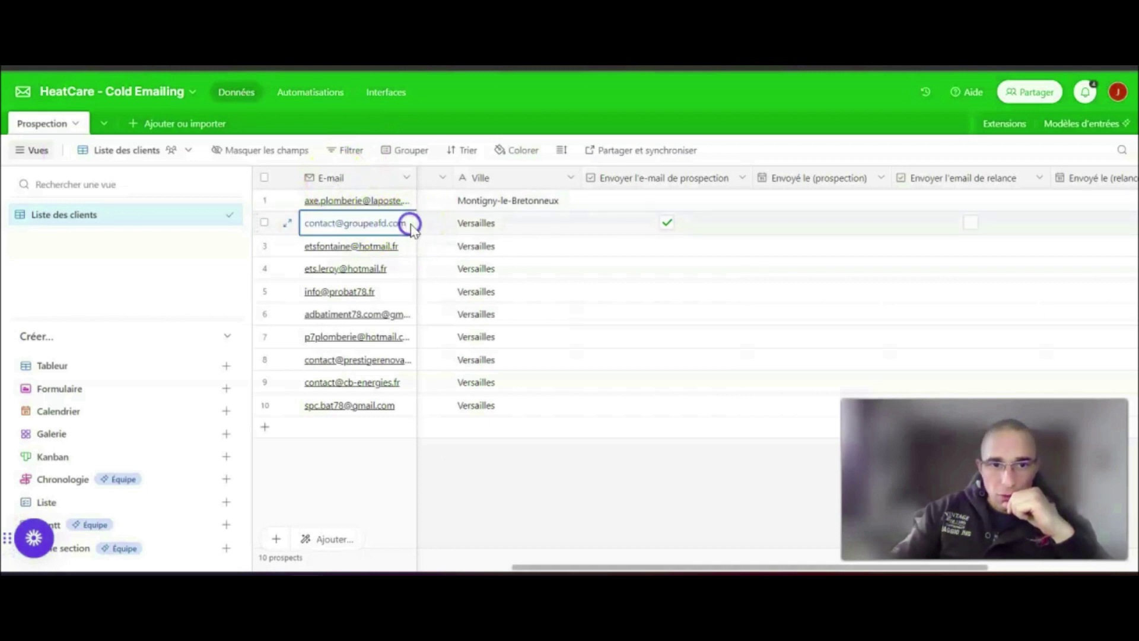
{"action": "left_click_drag", "start_coordinate": [414, 222], "coordinate": [306, 222]}
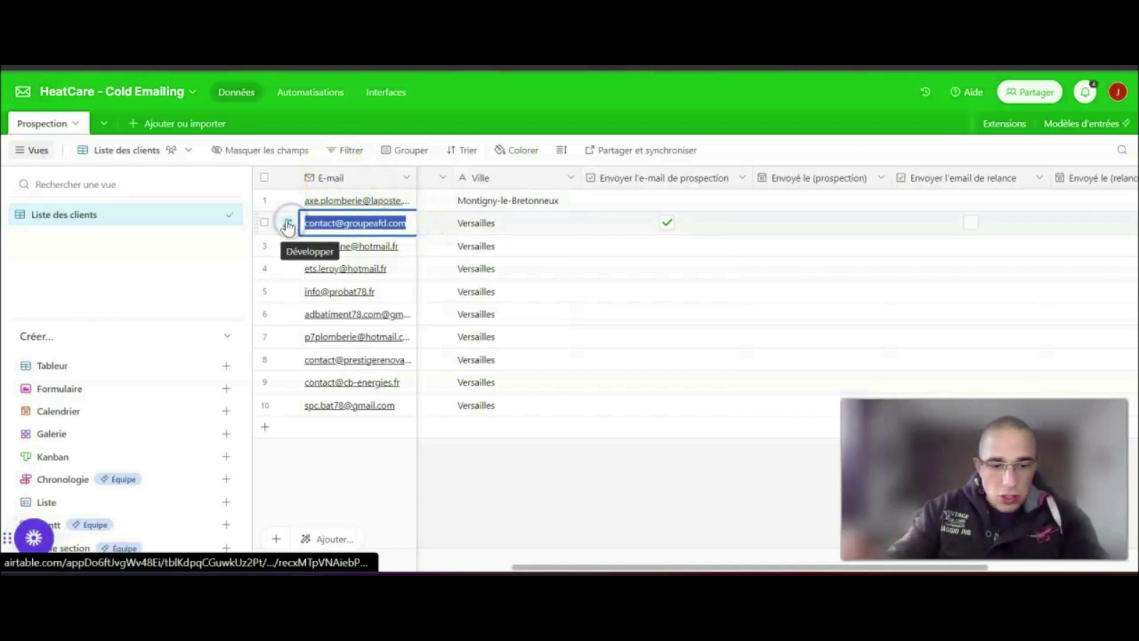
{"action": "key", "text": "BackSpace"}
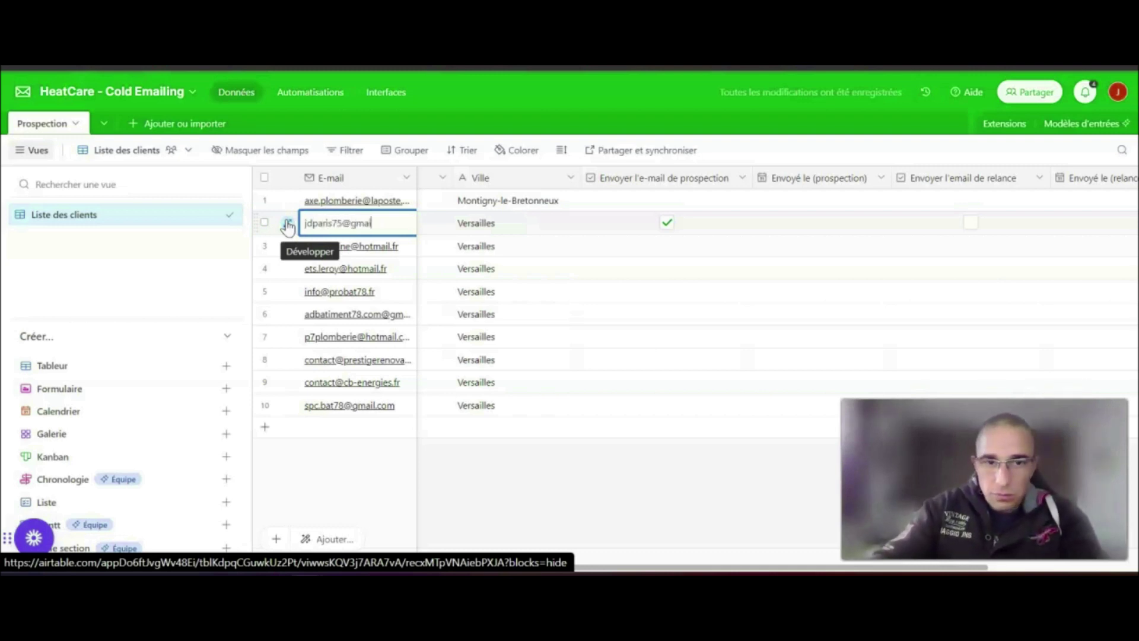
{"action": "left_click", "coordinate": [539, 506]}
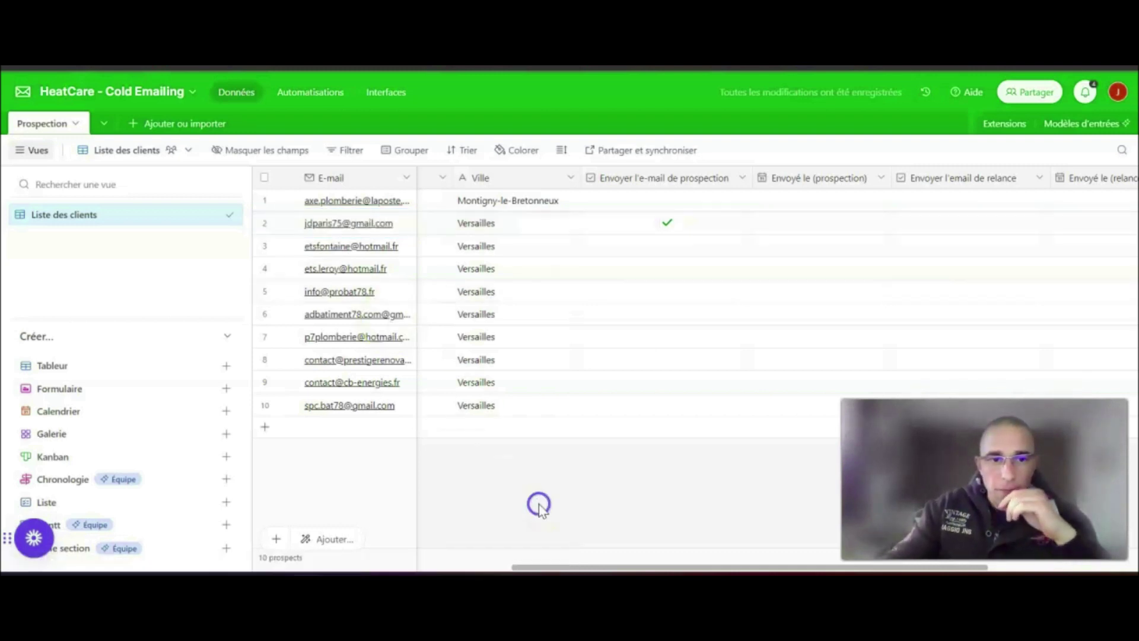
Return to the Make scenario and open the Gmail module's settings to review its recipient mapping.
{"action": "left_click", "coordinate": [563, 67]}
{"action": "left_click", "coordinate": [571, 176]}
{"action": "left_click", "coordinate": [724, 241]}
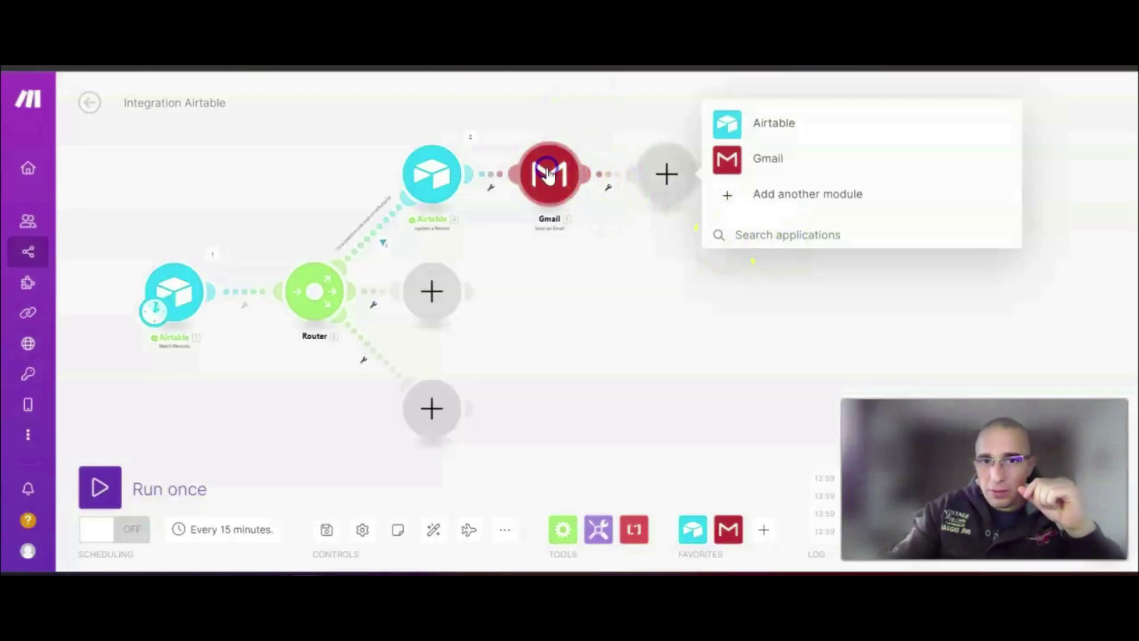
{"action": "left_click", "coordinate": [564, 178]}
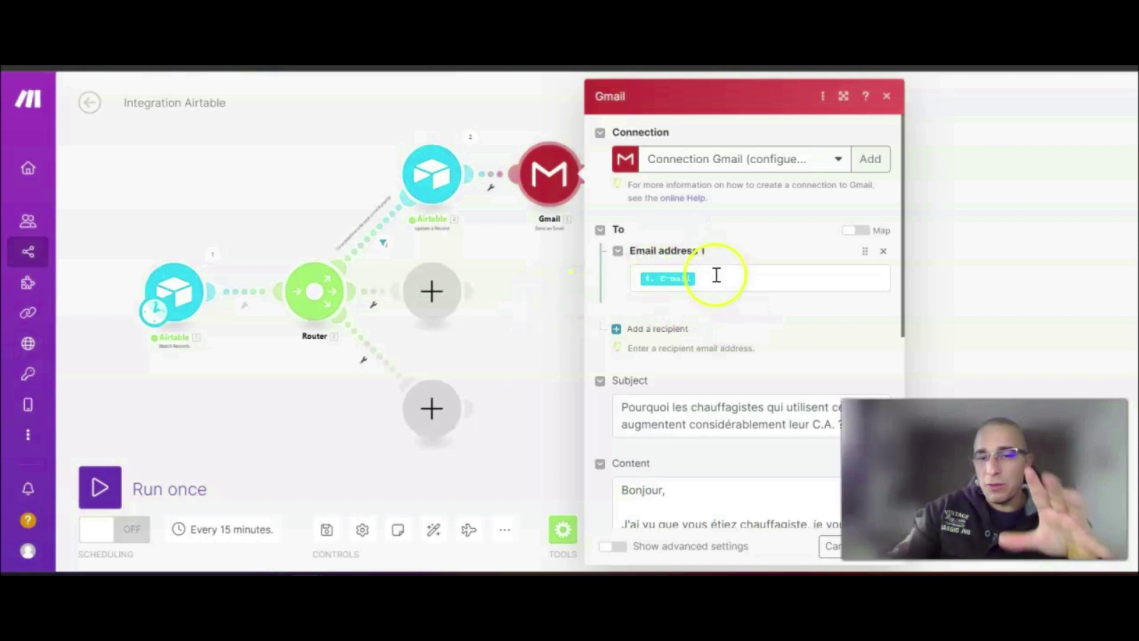
Run the Make scenario once and check the subject of the prospecting e-mail received in the Gmail inbox.
{"action": "left_click", "coordinate": [554, 287]}
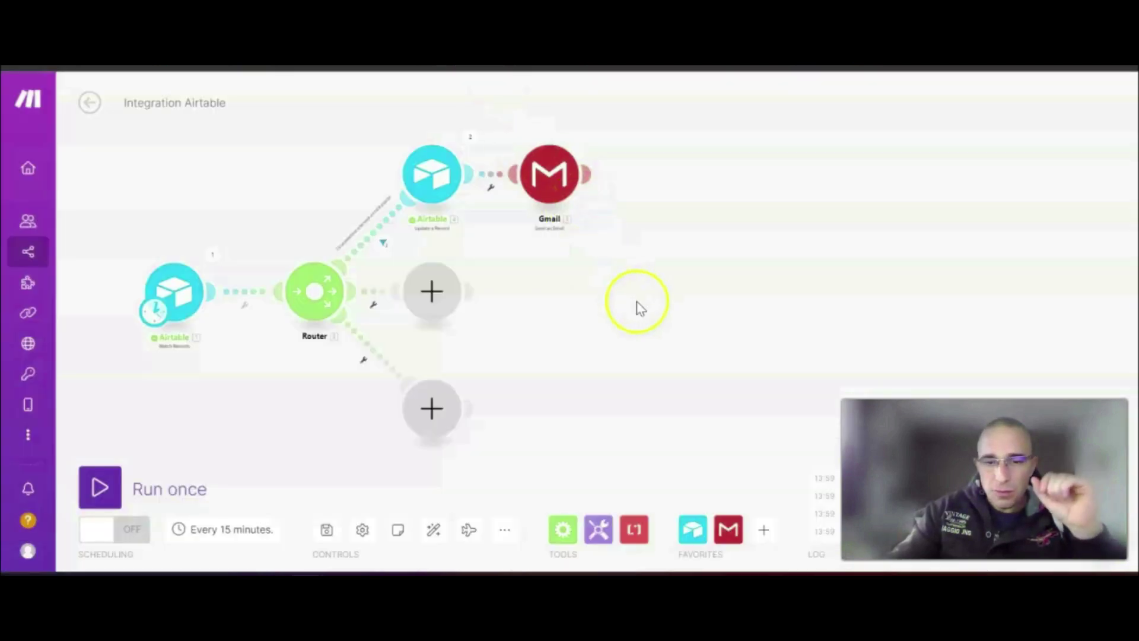
{"action": "left_click", "coordinate": [114, 481]}
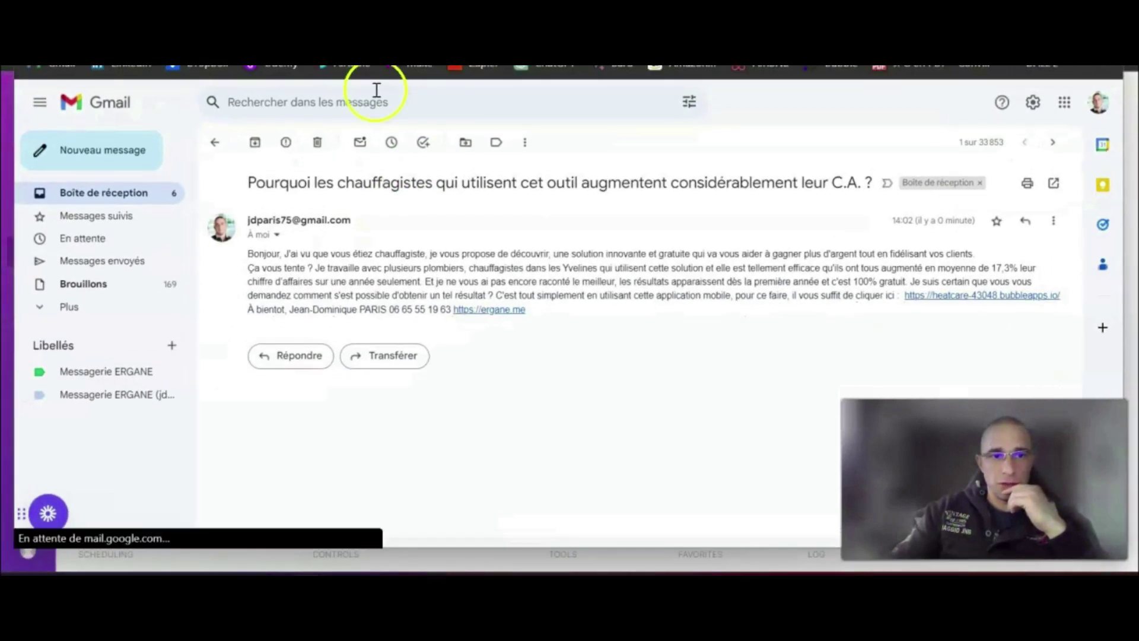
{"action": "left_click_drag", "start_coordinate": [249, 183], "coordinate": [872, 169]}
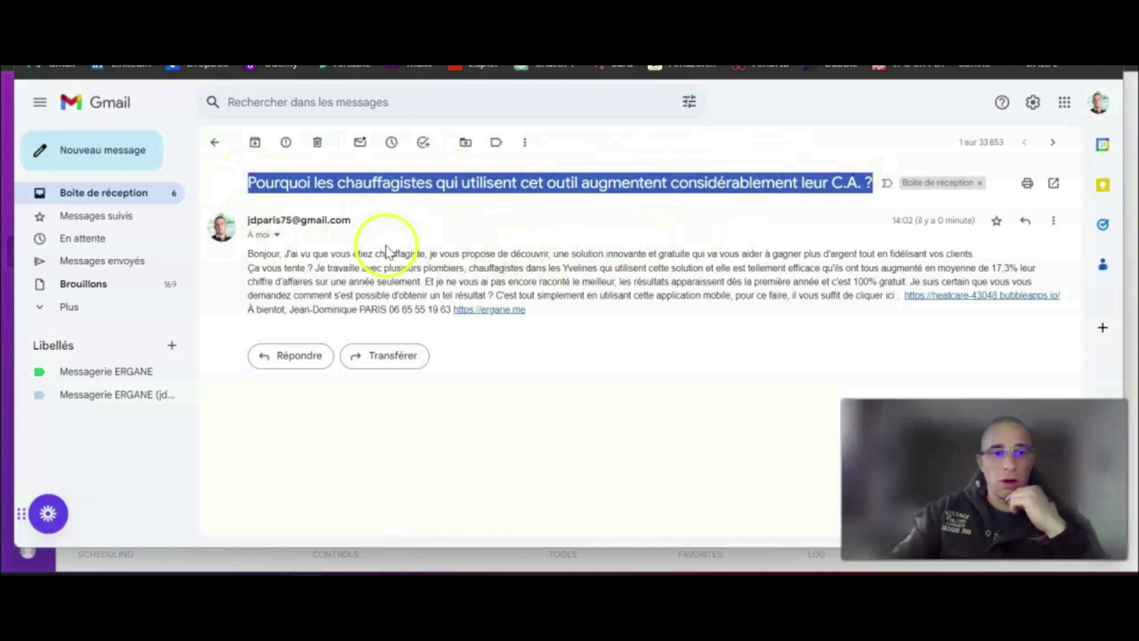
{"action": "left_click_drag", "start_coordinate": [711, 23], "coordinate": [593, 0]}
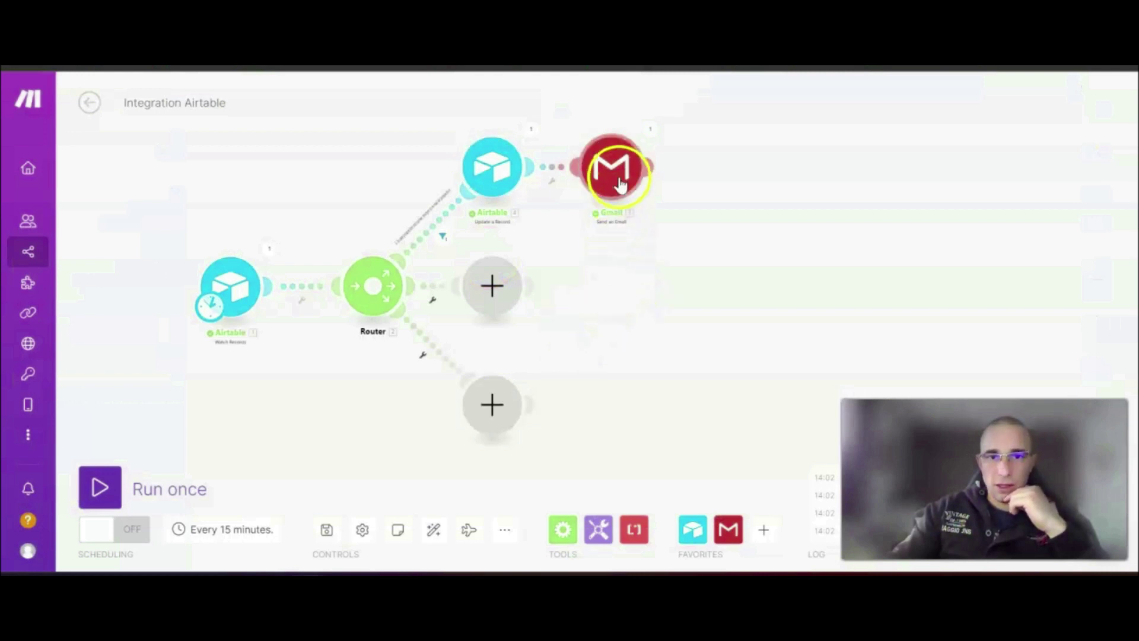
Switch to the Airtable prospect table and examine the second prospect's prospecting date, follow-up columns and modification time.
{"action": "left_click", "coordinate": [600, 18]}
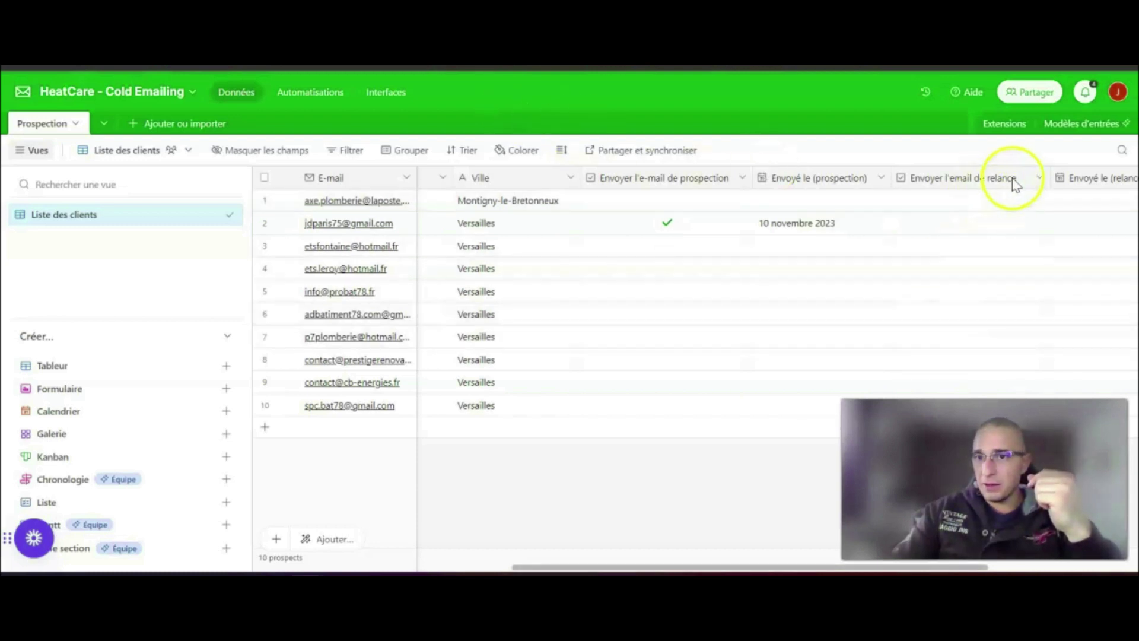
{"action": "left_click_drag", "start_coordinate": [656, 567], "coordinate": [815, 566]}
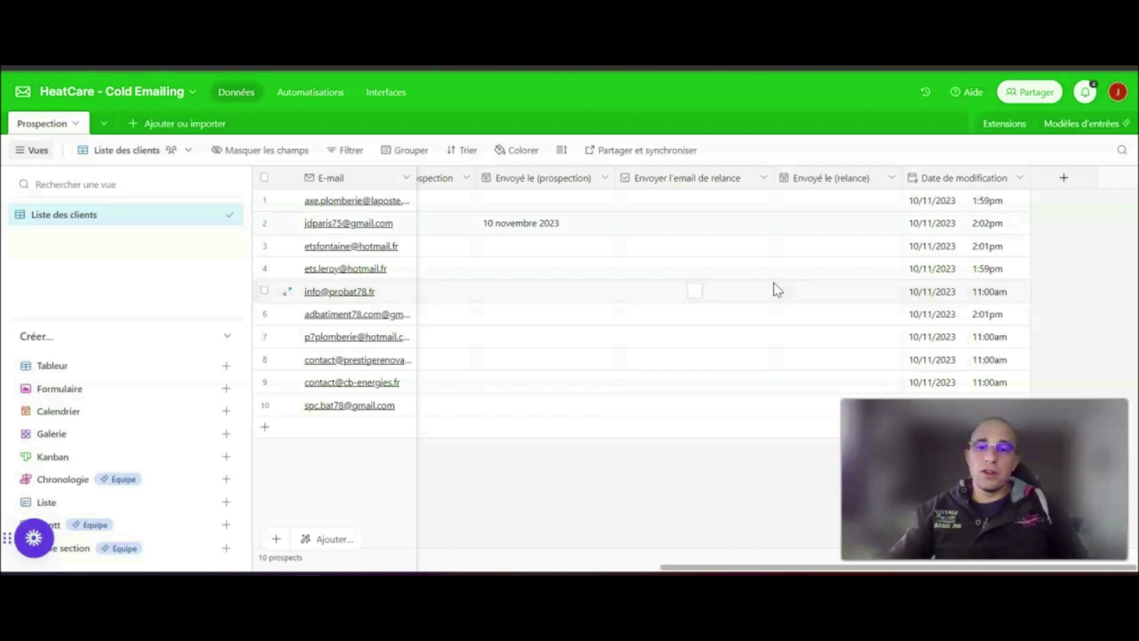
{"action": "left_click_drag", "start_coordinate": [702, 568], "coordinate": [593, 567]}
{"action": "left_click_drag", "start_coordinate": [492, 200], "coordinate": [494, 245]}
{"action": "left_click", "coordinate": [613, 498]}
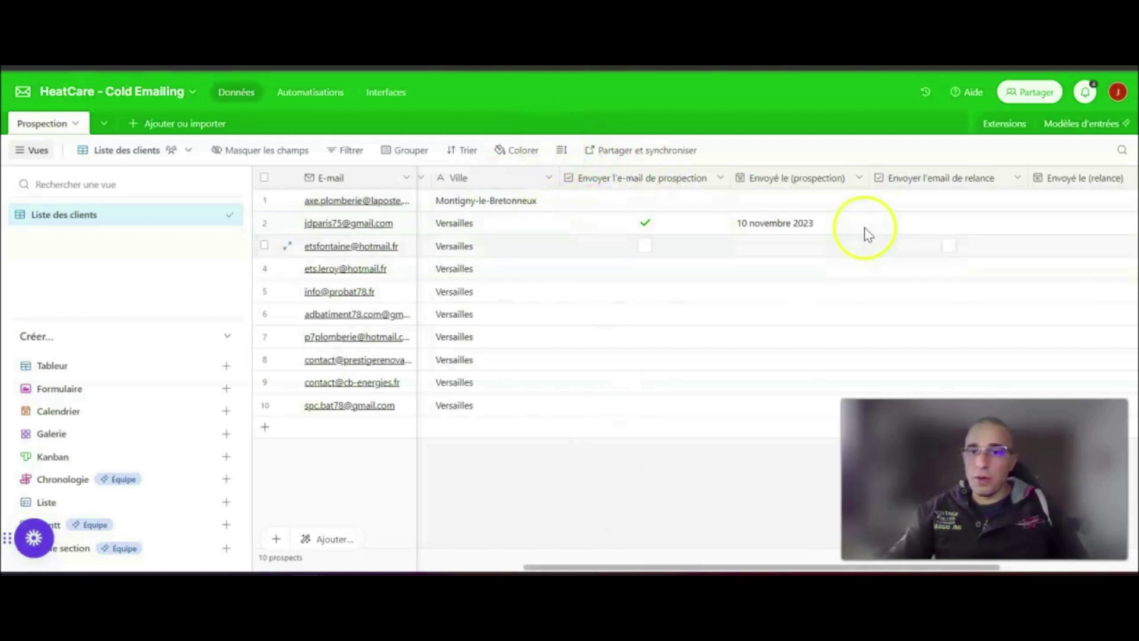
{"action": "left_click_drag", "start_coordinate": [702, 568], "coordinate": [872, 569]}
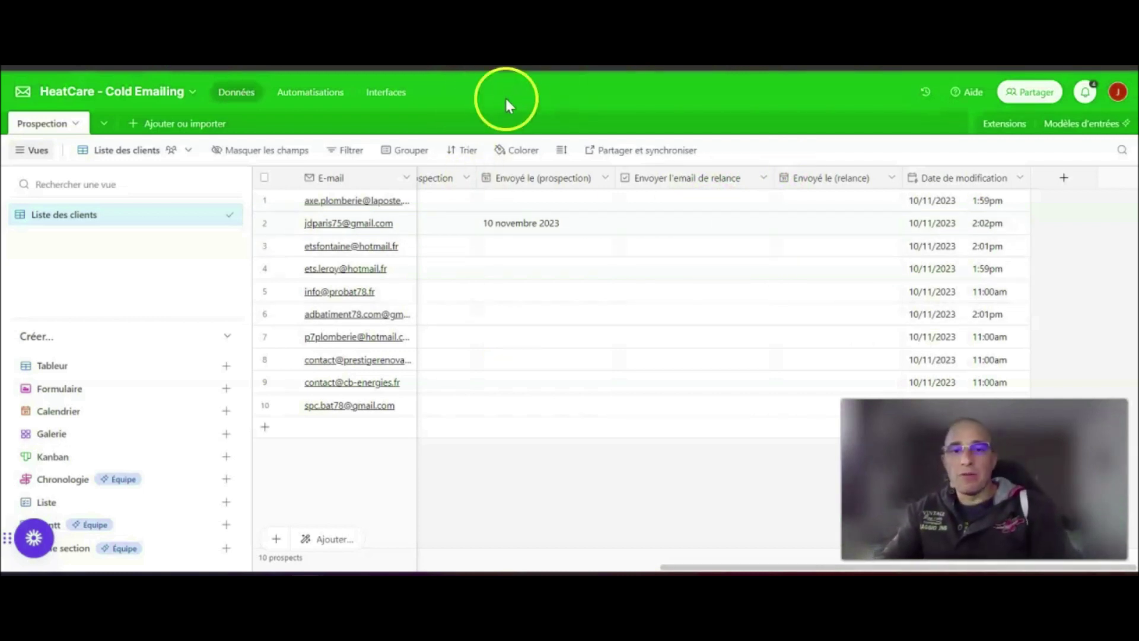
Check "Envoyer l'email de relance" for the second prospect and uncheck it again.
{"action": "left_click", "coordinate": [693, 224]}
{"action": "left_click_drag", "start_coordinate": [699, 570], "coordinate": [611, 568]}
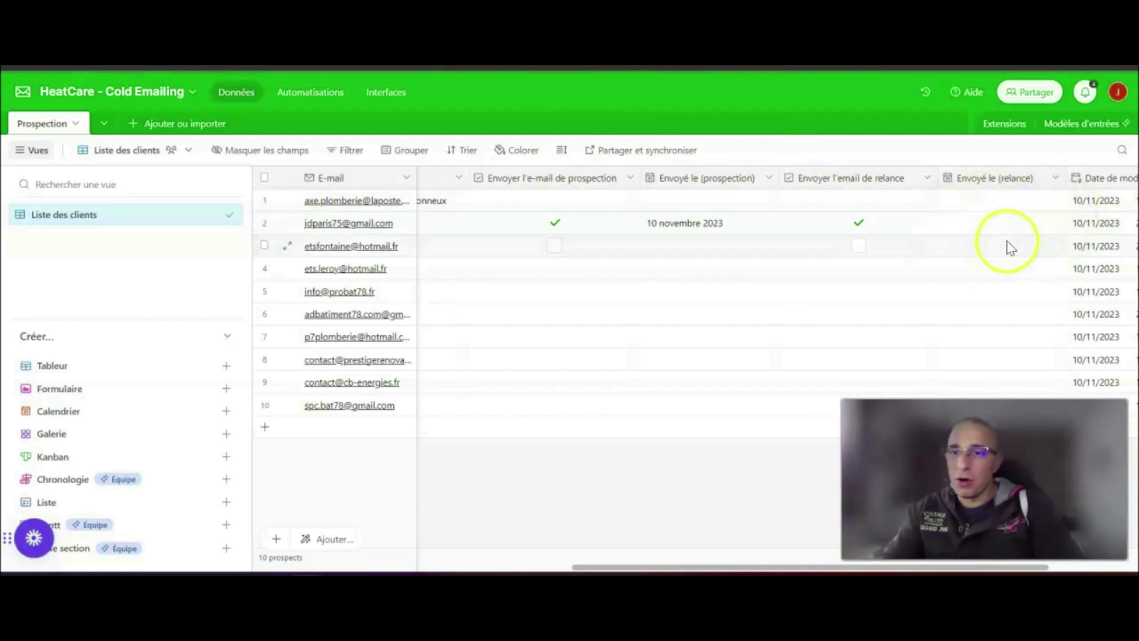
{"action": "left_click", "coordinate": [859, 223]}
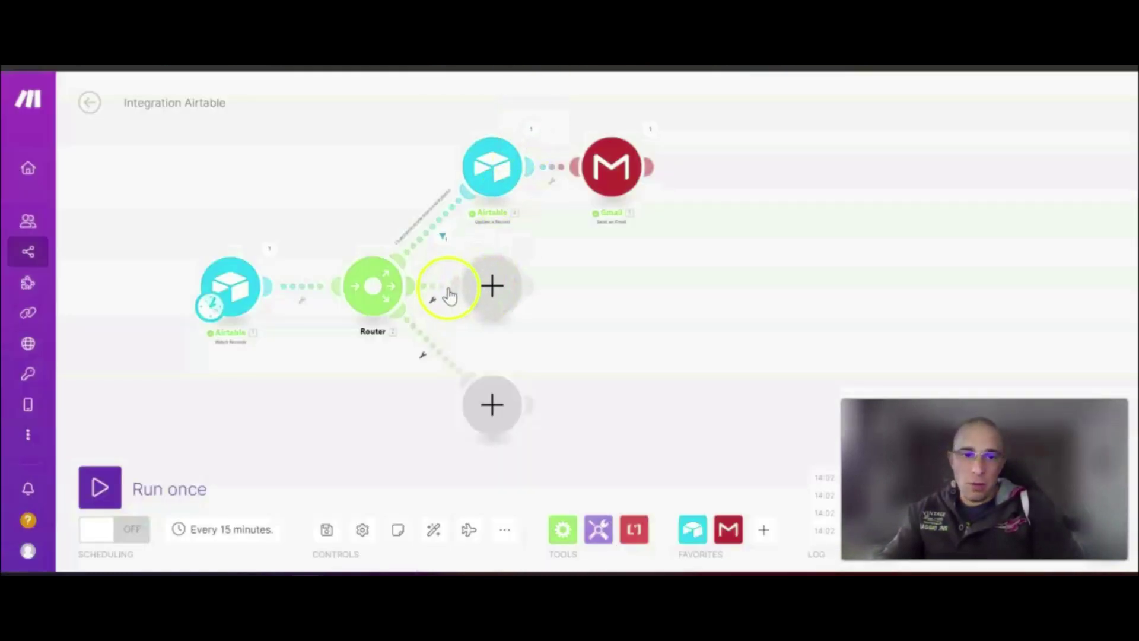
In Make, lengthen the Router's middle route and label its filter "Si la case relance est cochée, envoyer un e-mail de relance".
{"action": "left_click_drag", "start_coordinate": [494, 290], "coordinate": [610, 288]}
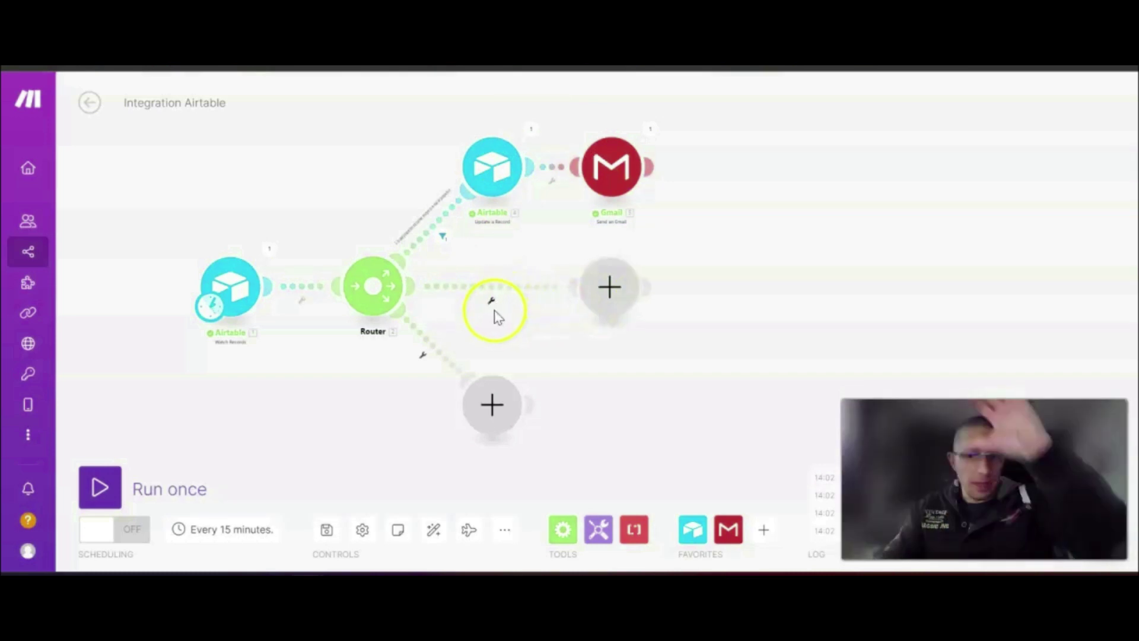
{"action": "scroll", "coordinate": [490, 315], "scroll_direction": "up", "scroll_amount": 5}
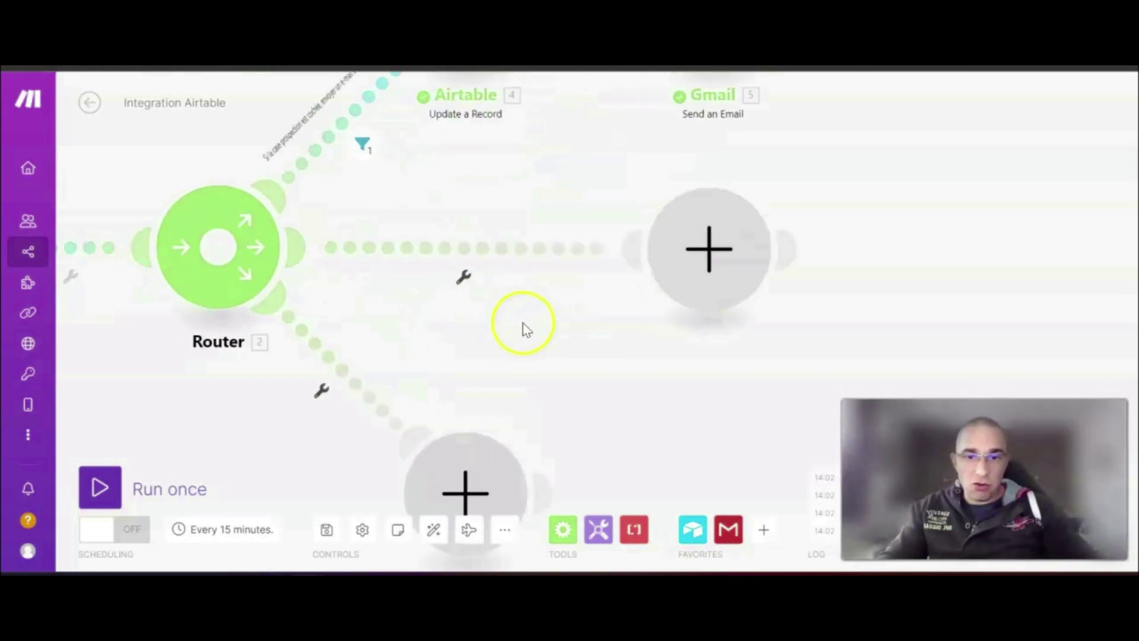
{"action": "left_click", "coordinate": [464, 280]}
{"action": "left_click", "coordinate": [472, 312]}
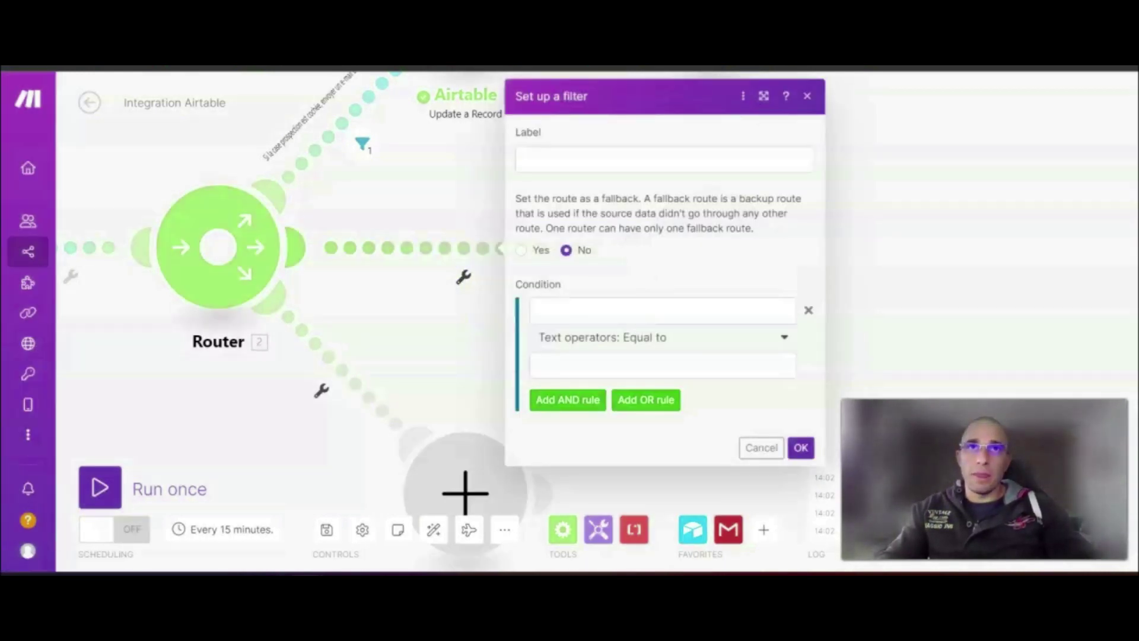
{"action": "left_click", "coordinate": [574, 158]}
{"action": "type", "text": "Si la case est cochée, envoyer un e-mail de relance"}
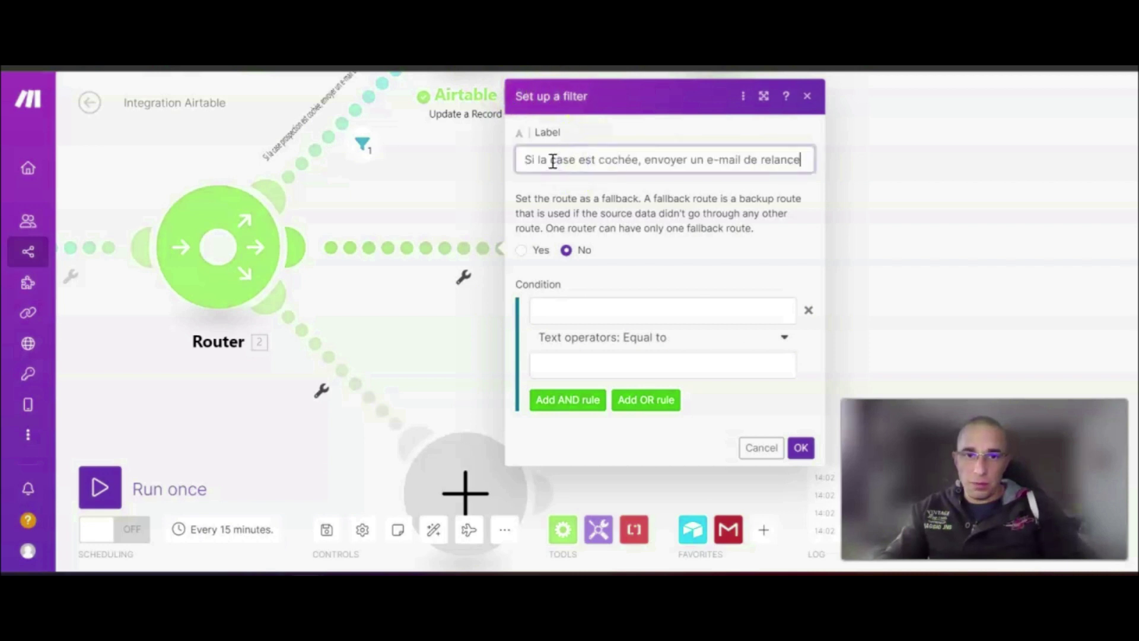
{"action": "type", "text": "relance"}
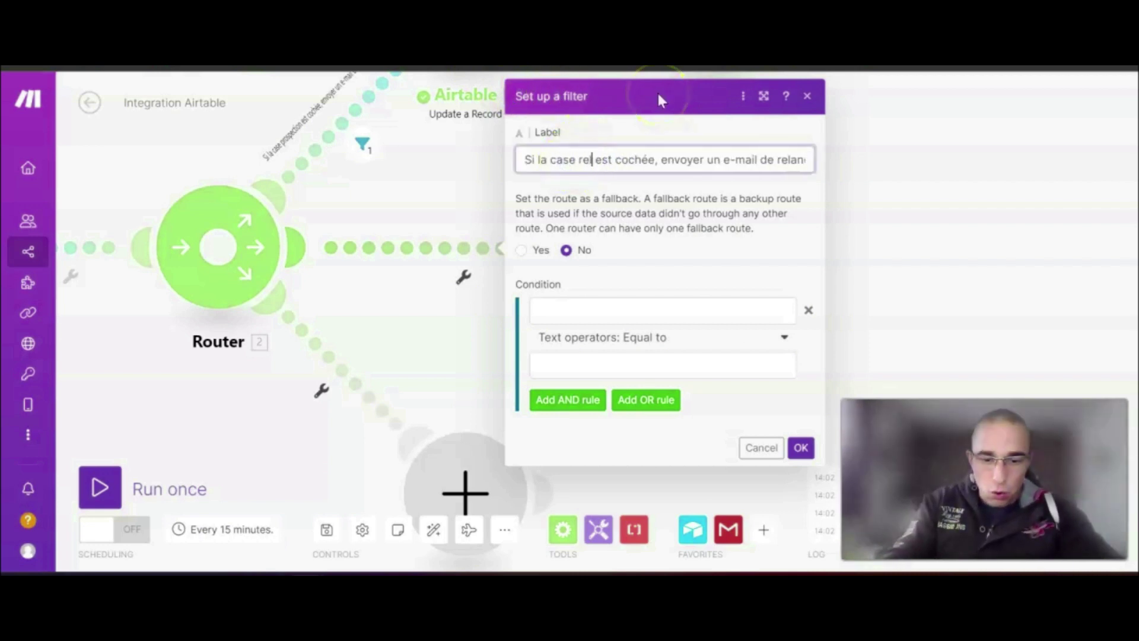
{"action": "left_click_drag", "start_coordinate": [701, 160], "coordinate": [807, 163]}
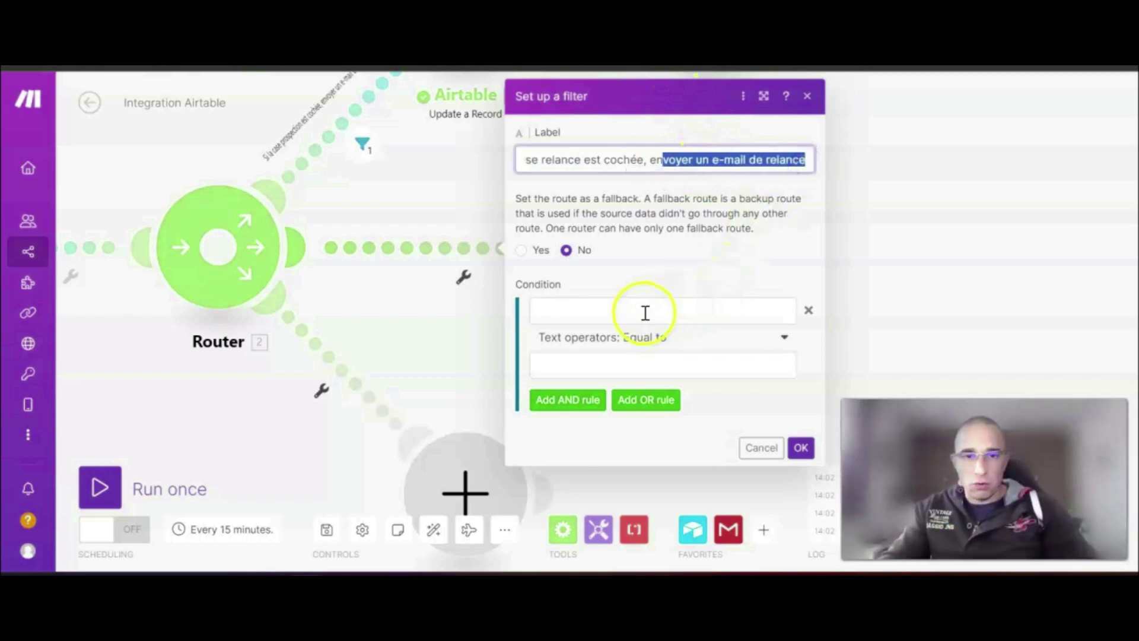
Set the filter's first condition so that the Airtable field "Envoyer l'e-mail de prospection" Exists.
{"action": "left_click", "coordinate": [617, 310]}
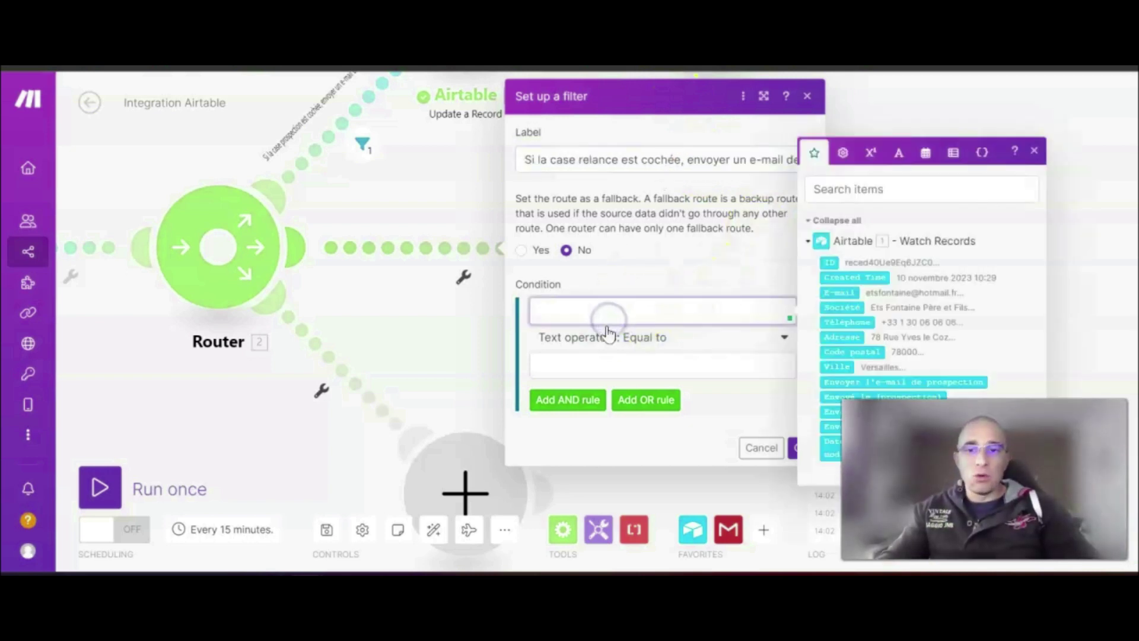
{"action": "key", "text": "Escape"}
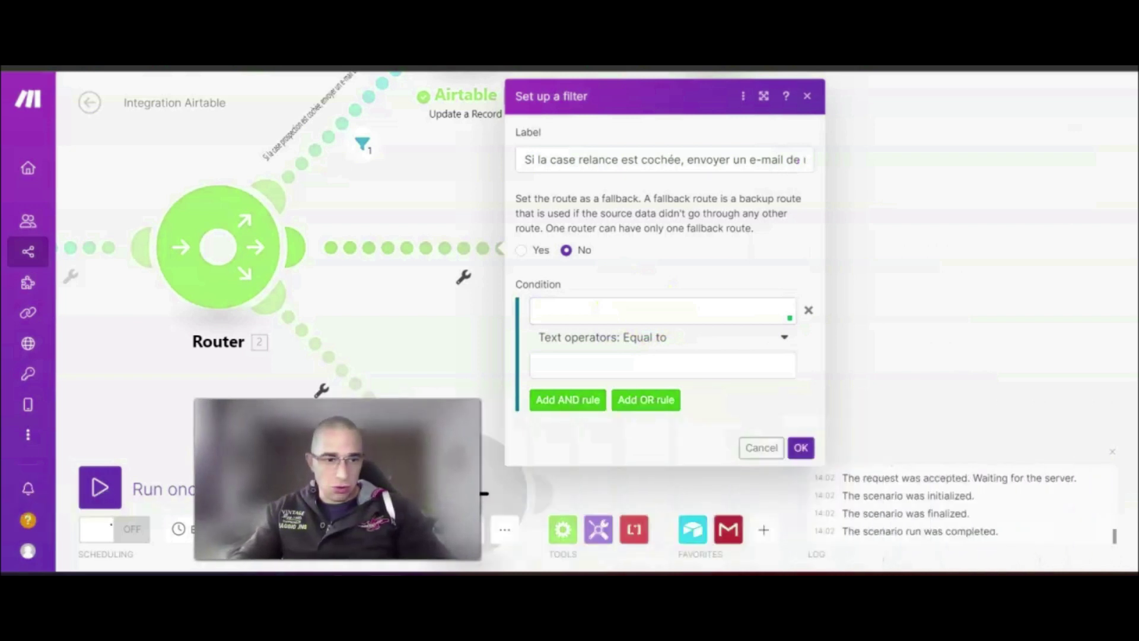
{"action": "left_click", "coordinate": [702, 307]}
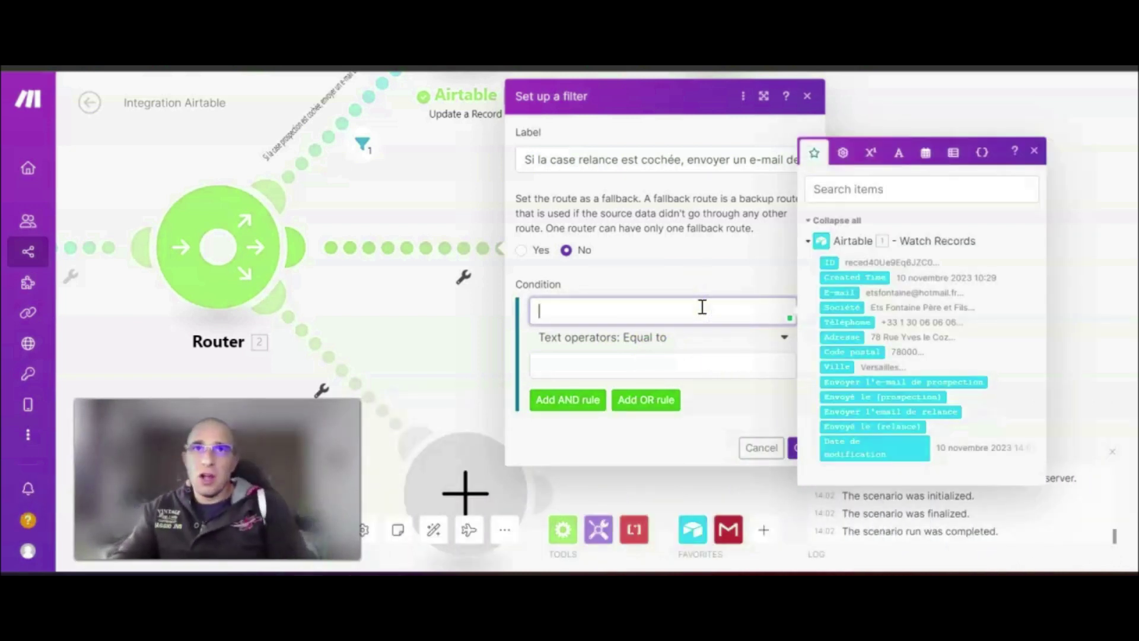
{"action": "left_click", "coordinate": [949, 382]}
{"action": "left_click", "coordinate": [635, 337]}
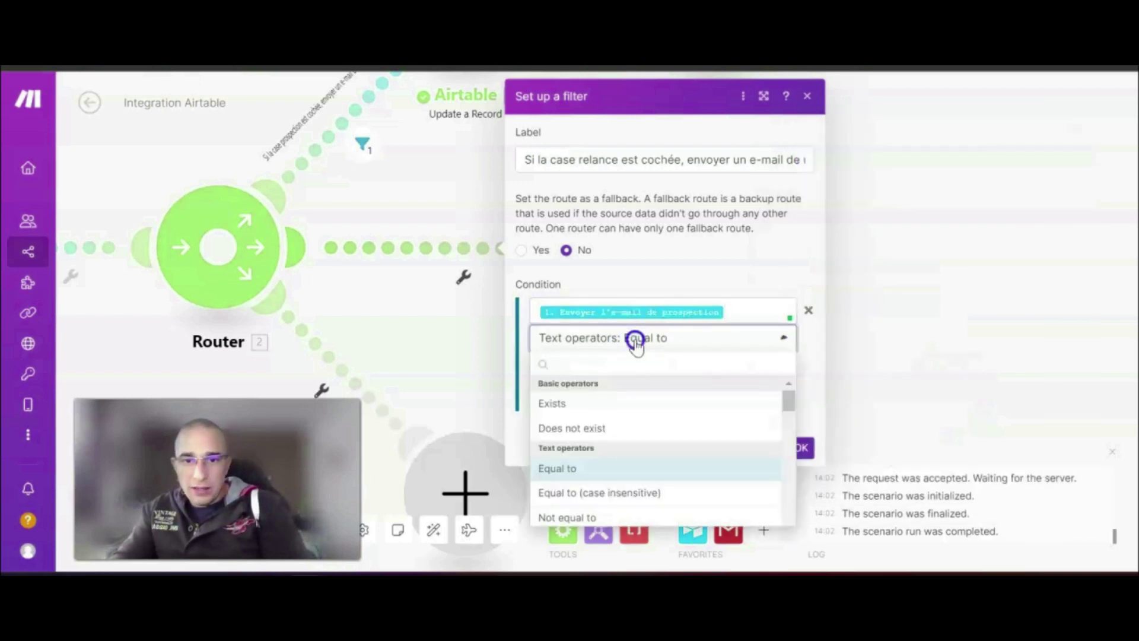
{"action": "left_click", "coordinate": [585, 405]}
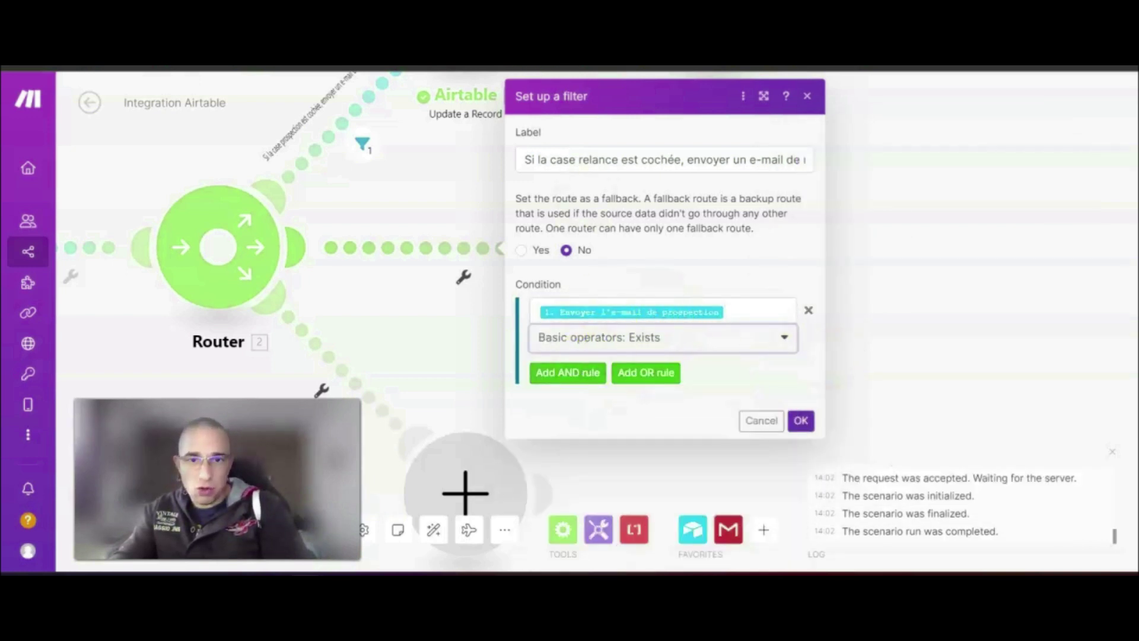
Add an AND rule requiring that "Envoyer l'email de relance" Exists, and save the filter.
{"action": "left_click", "coordinate": [581, 379]}
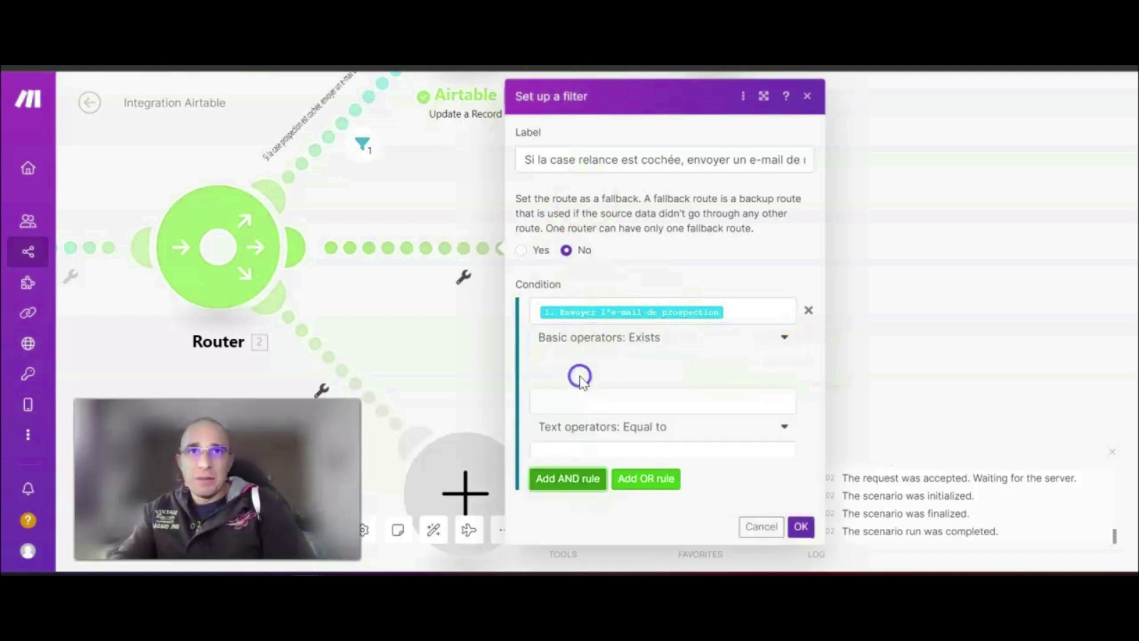
{"action": "left_click", "coordinate": [656, 405]}
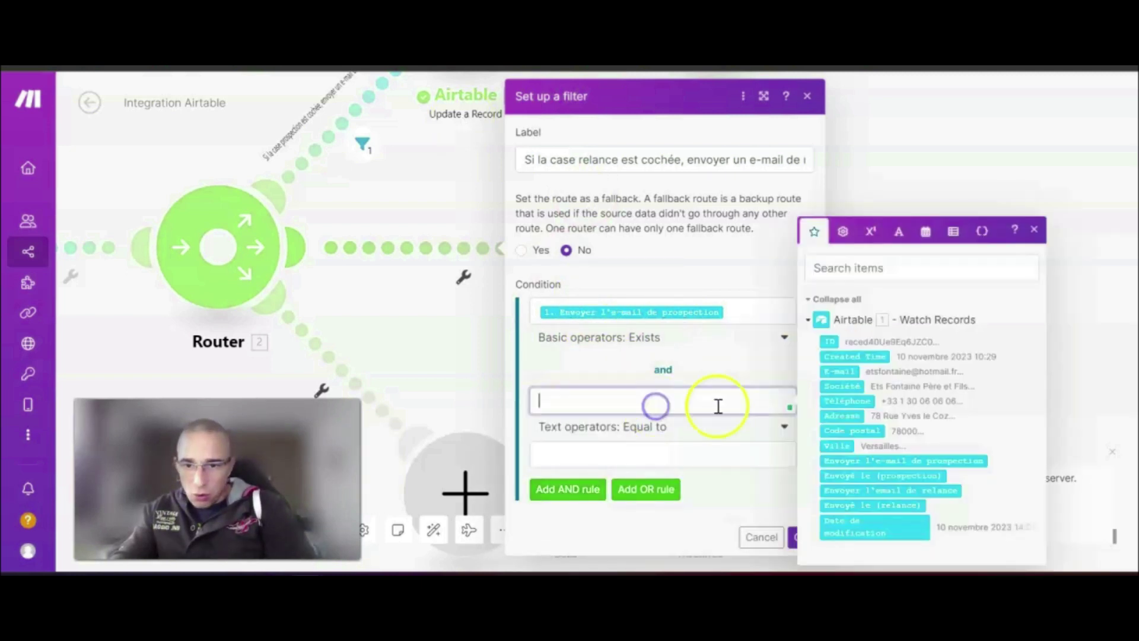
{"action": "left_click", "coordinate": [923, 491]}
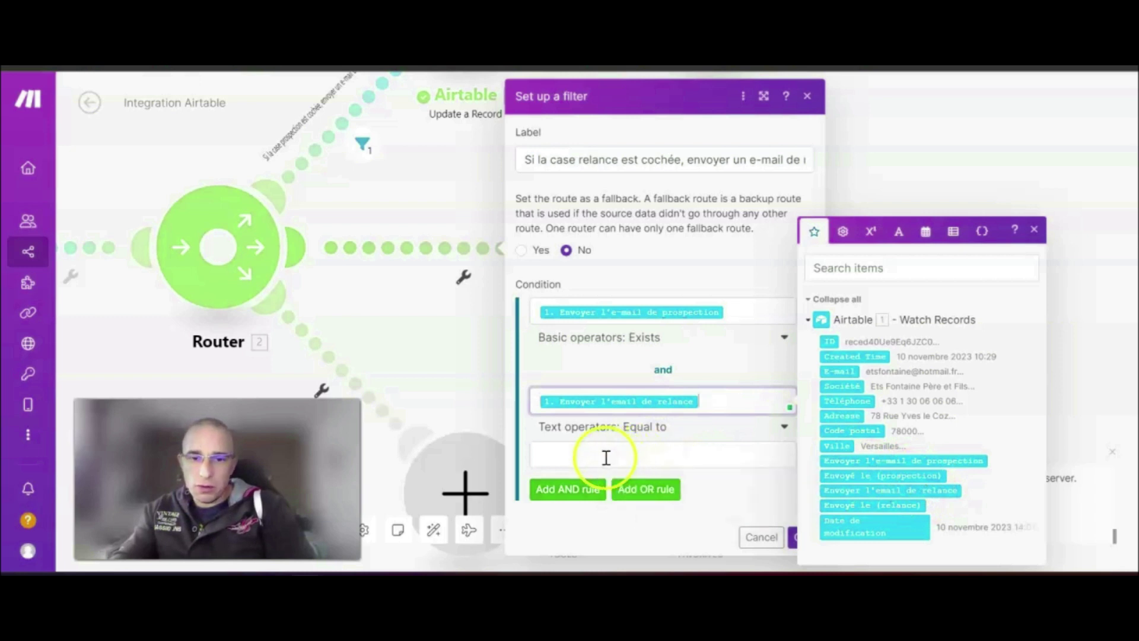
{"action": "left_click", "coordinate": [620, 427]}
{"action": "left_click", "coordinate": [581, 332]}
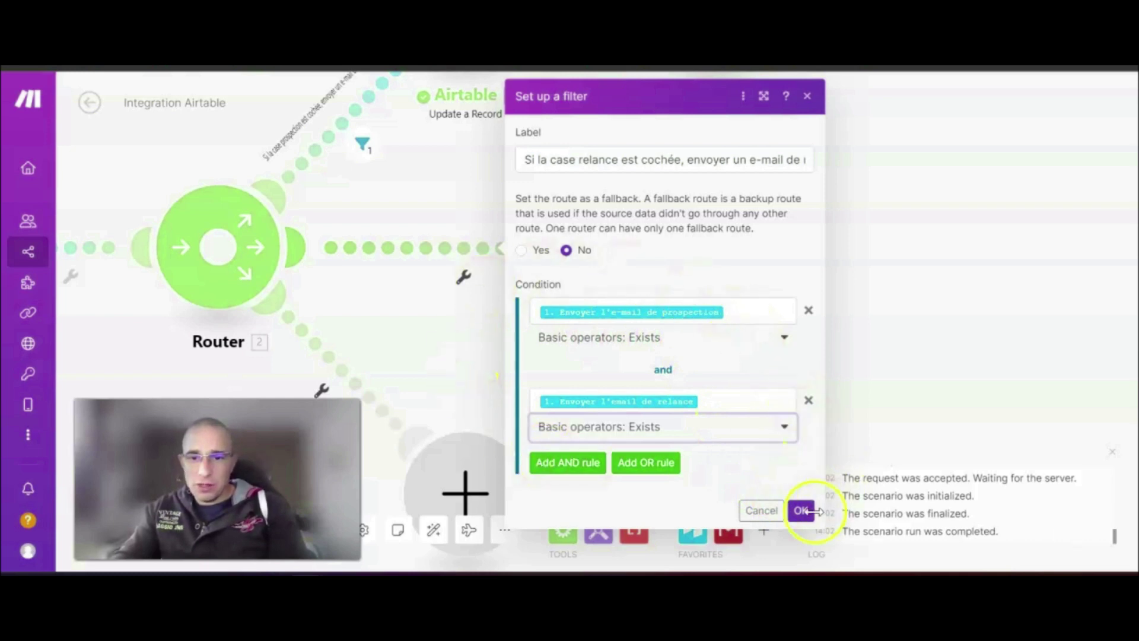
{"action": "left_click", "coordinate": [801, 512]}
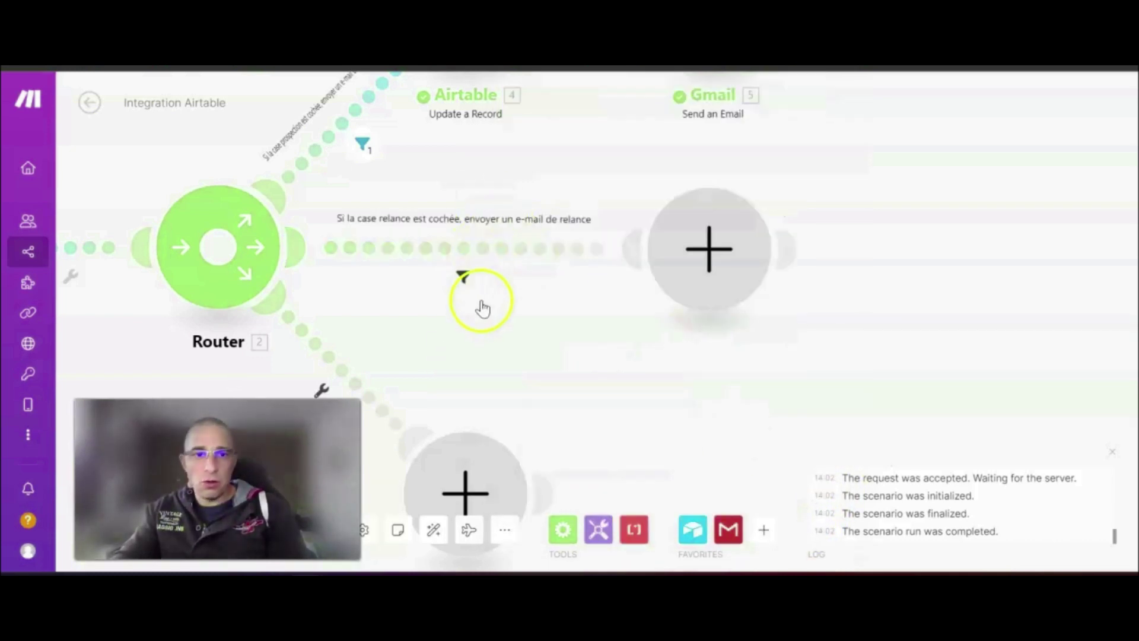
Return to Airtable and leave "Envoyer l'email de relance" checked for the second prospect.
{"action": "scroll", "coordinate": [534, 300], "scroll_direction": "down", "scroll_amount": 2}
{"action": "scroll", "coordinate": [554, 351], "scroll_direction": "down", "scroll_amount": 2}
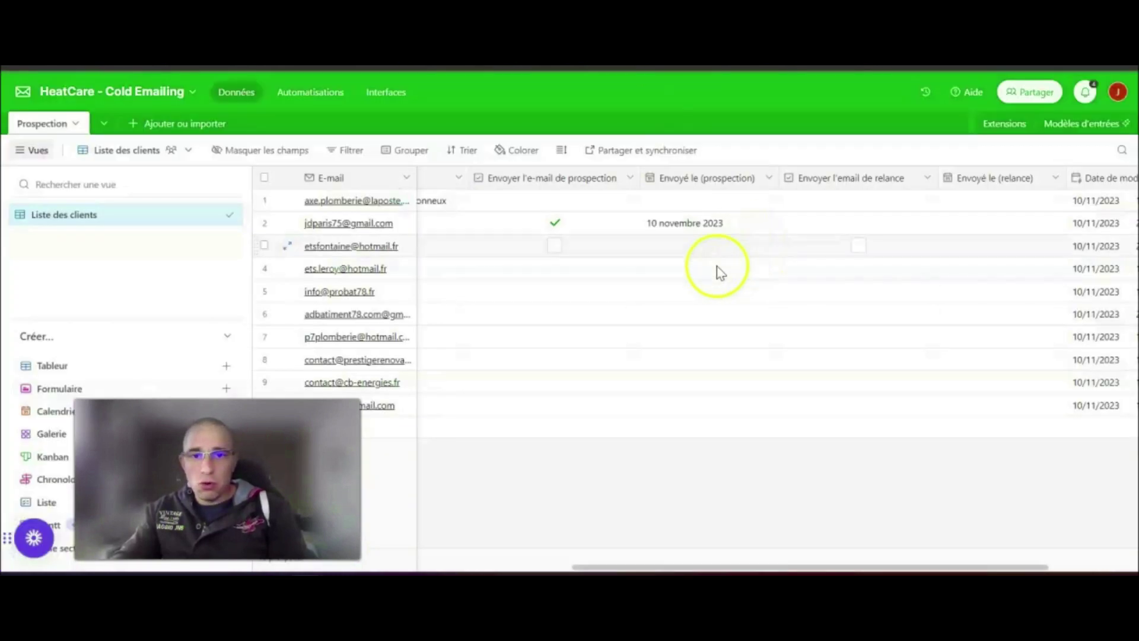
{"action": "left_click", "coordinate": [865, 224]}
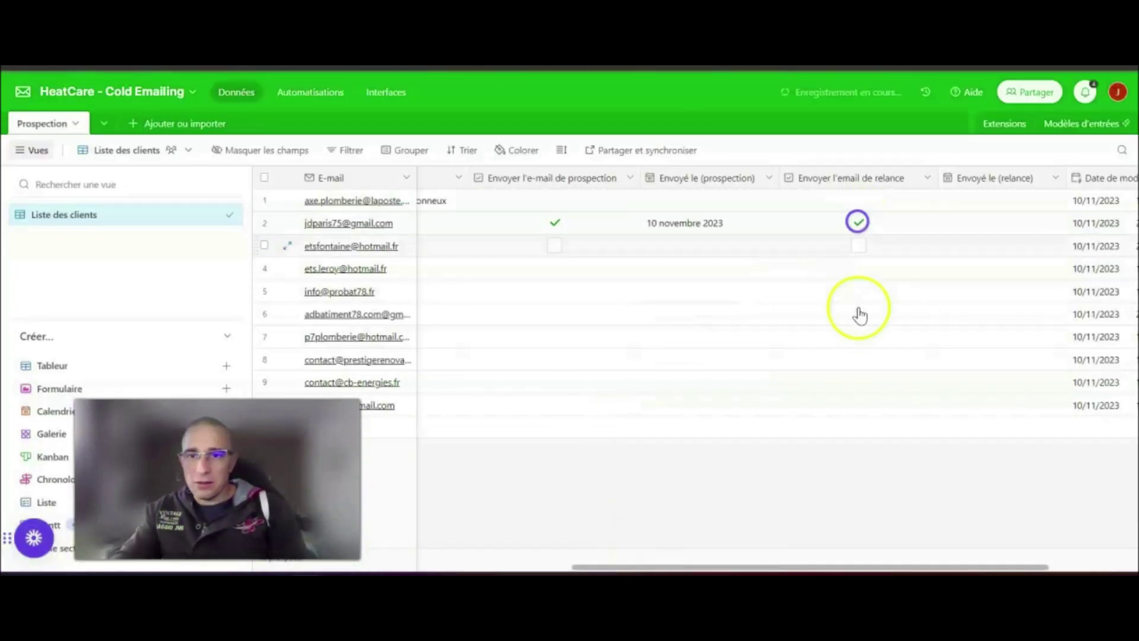
{"action": "left_click", "coordinate": [859, 223]}
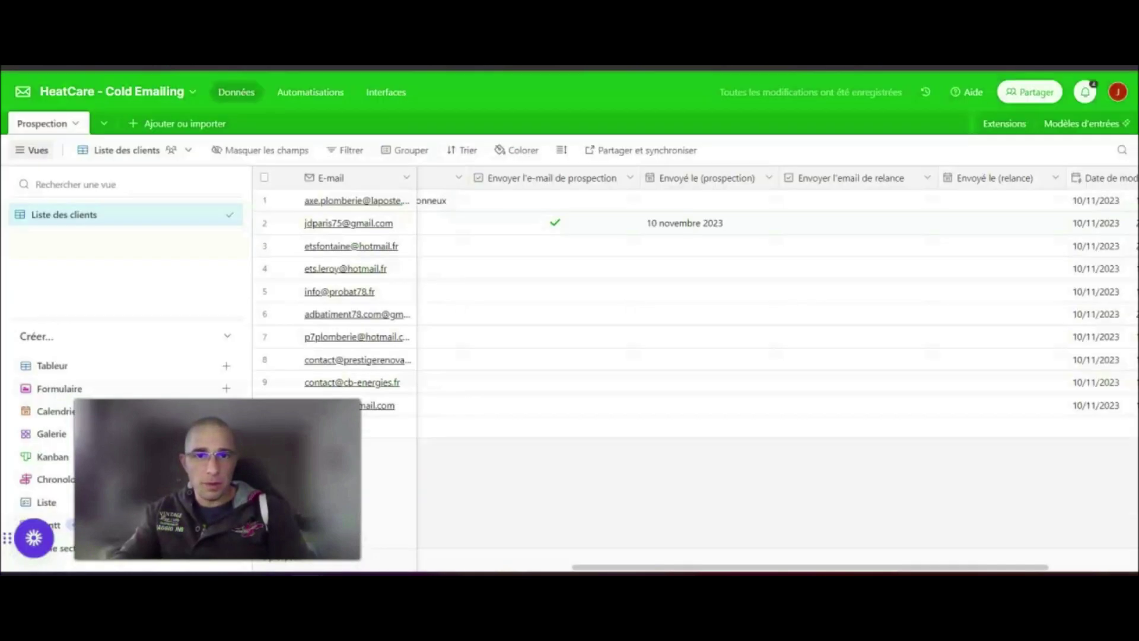
{"action": "left_click", "coordinate": [862, 224]}
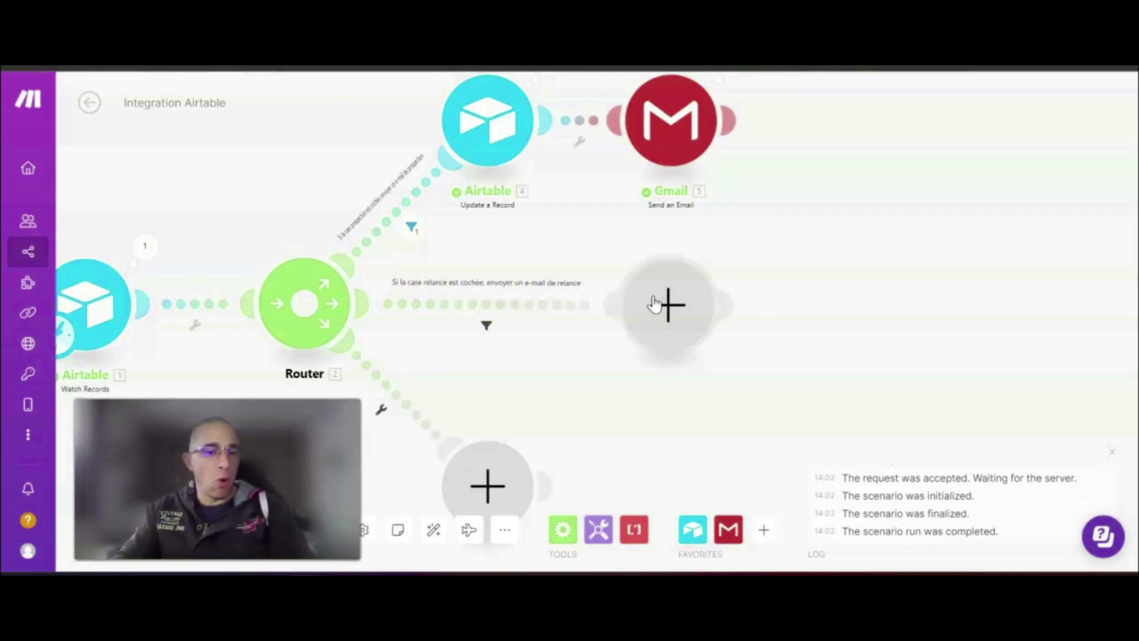
Review the conditions of the follow-up route's filter in Make and compare them with the second prospect's row in Airtable.
{"action": "left_click", "coordinate": [659, 311]}
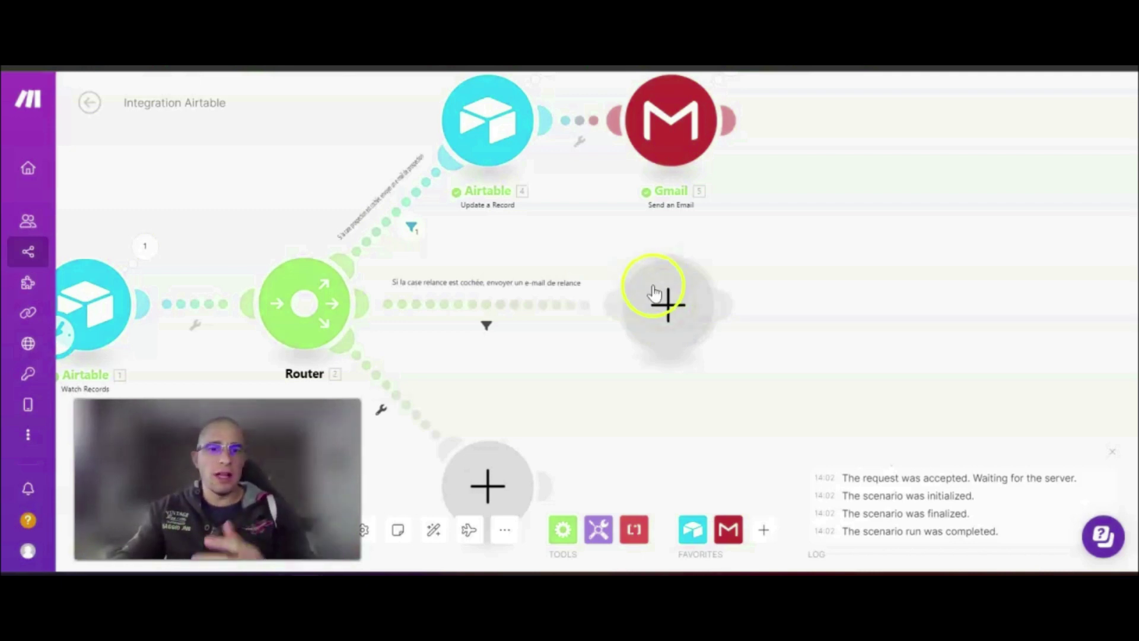
{"action": "left_click", "coordinate": [486, 329]}
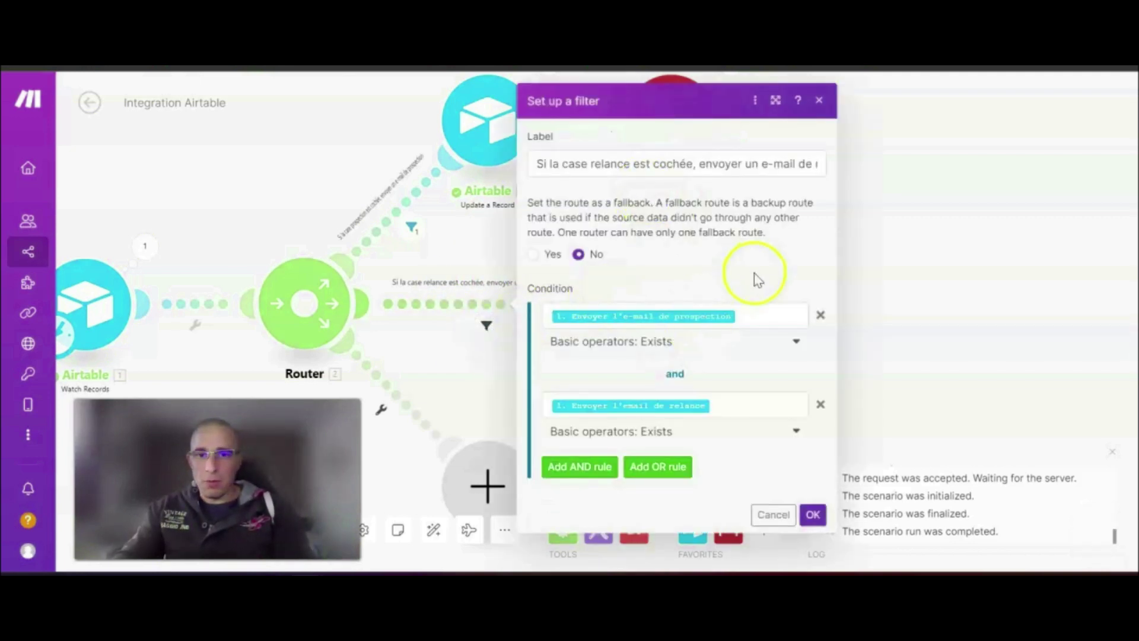
{"action": "left_click", "coordinate": [813, 514]}
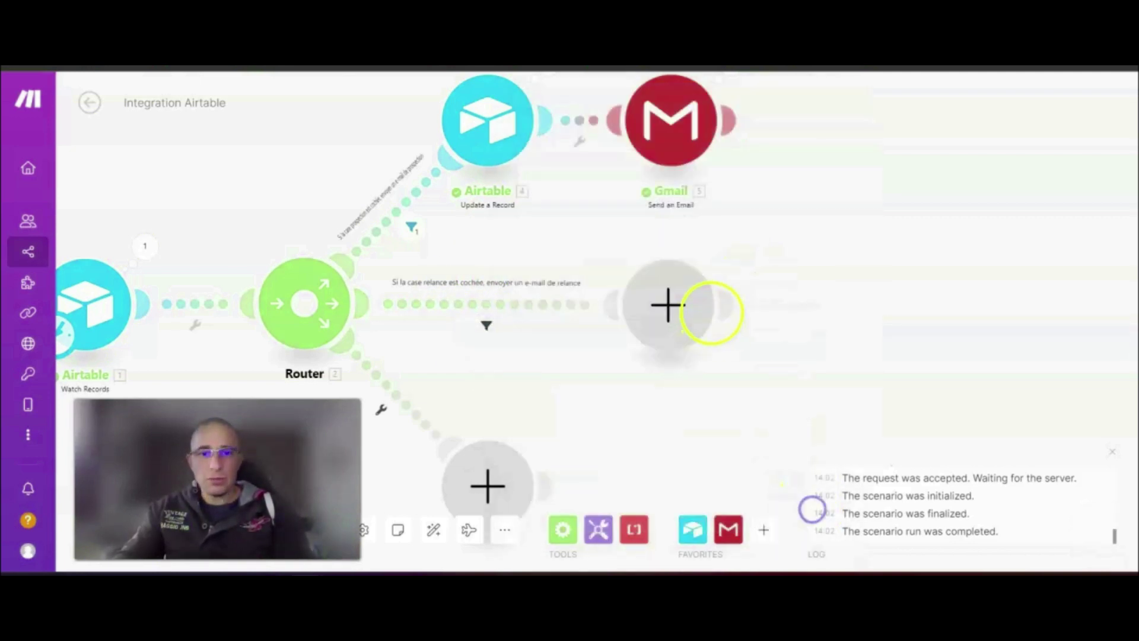
{"action": "left_click_drag", "start_coordinate": [764, 314], "coordinate": [747, 313]}
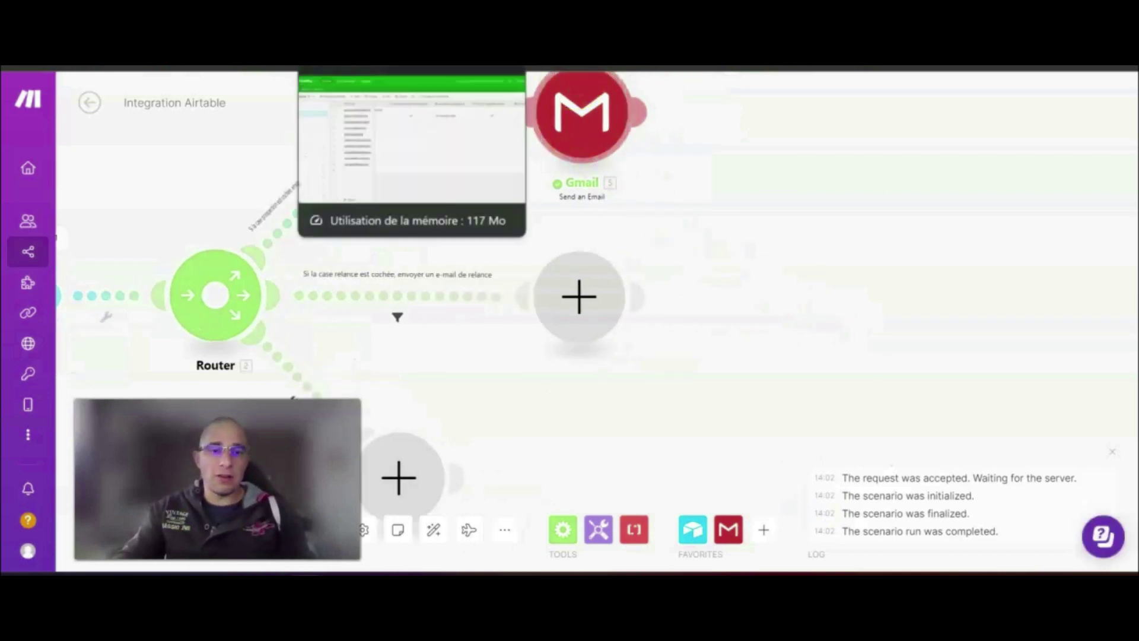
{"action": "left_click", "coordinate": [380, 24]}
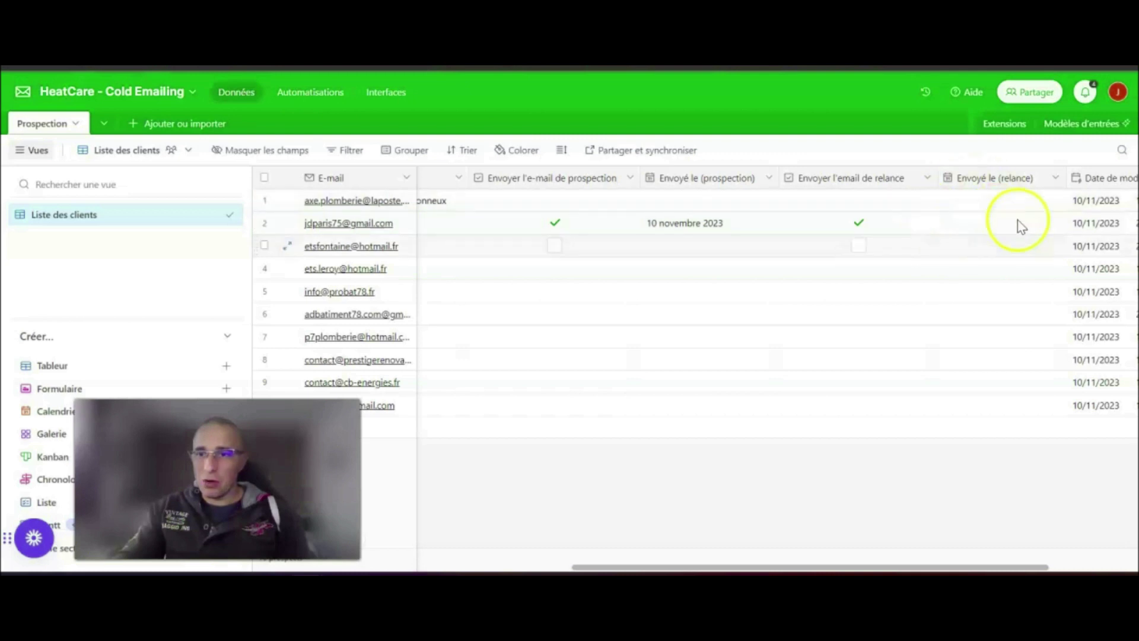
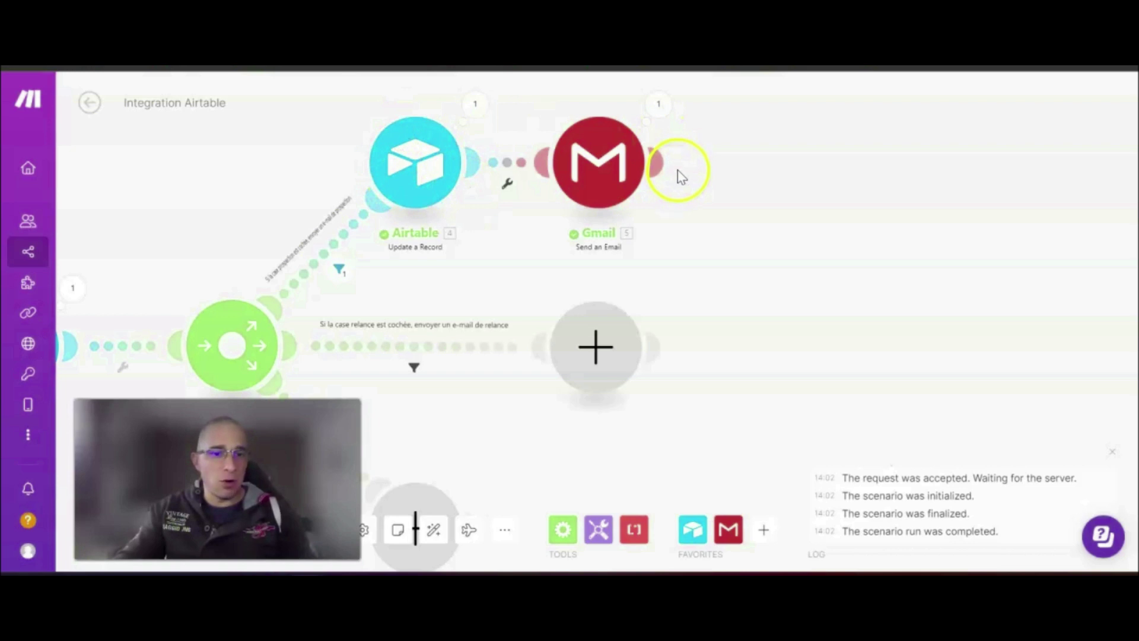
Add an Airtable Update a Record module at the end of the follow-up (relance) route.
{"action": "left_click_drag", "start_coordinate": [721, 302], "coordinate": [639, 238]}
{"action": "left_click", "coordinate": [482, 304]}
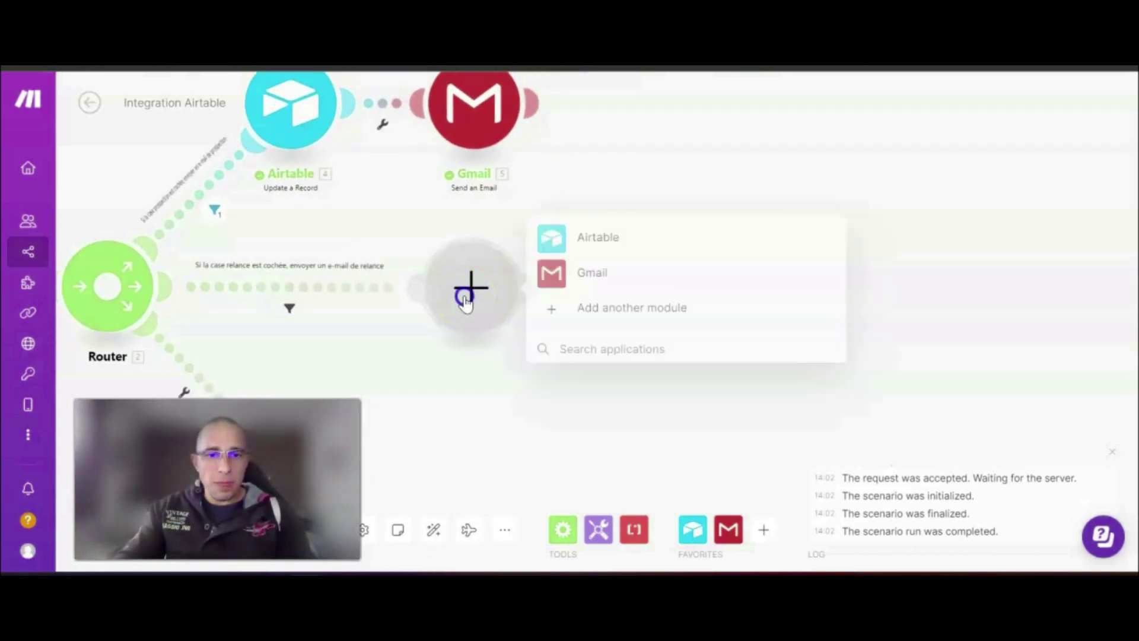
{"action": "left_click", "coordinate": [553, 237]}
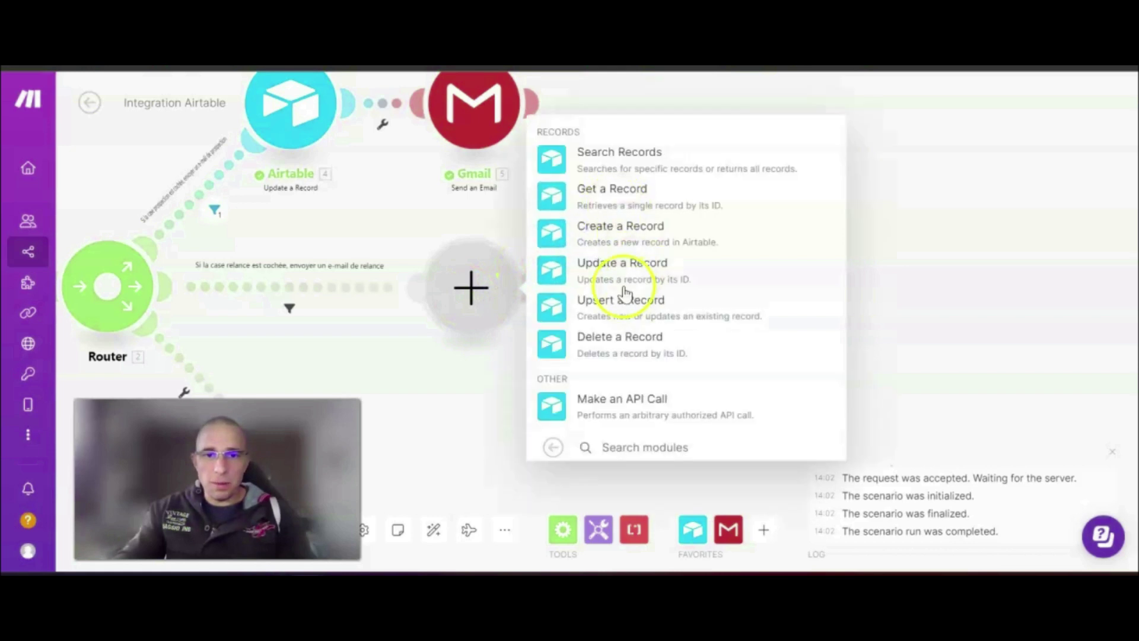
{"action": "left_click", "coordinate": [605, 271]}
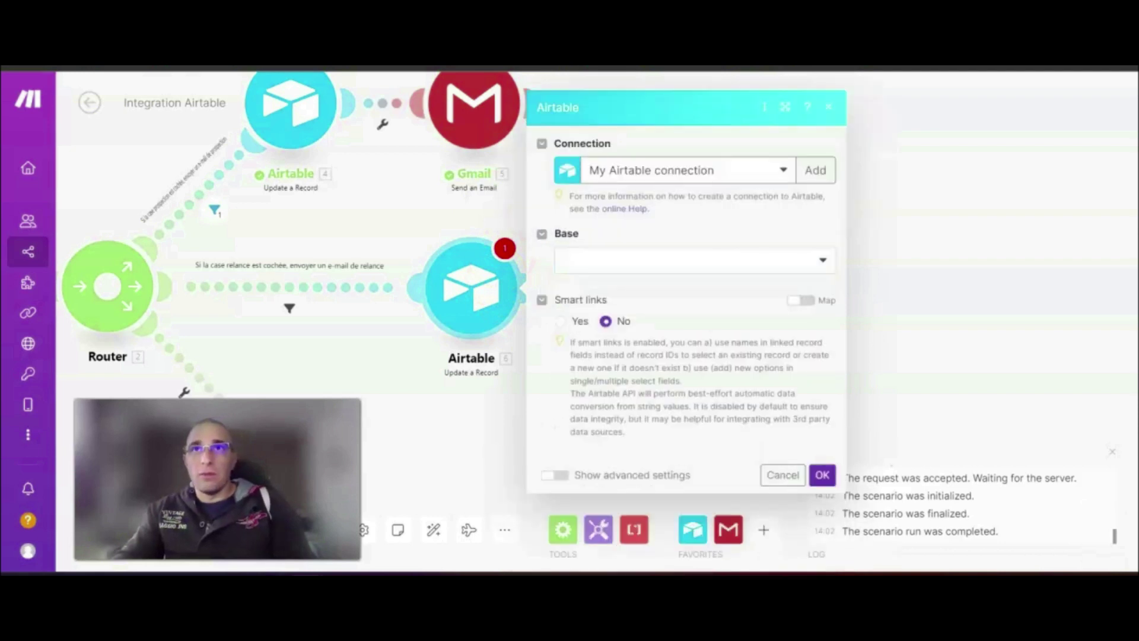
Set the new Airtable module's base to HeatCare - Cold Emailing and its table to Prospection.
{"action": "left_click", "coordinate": [721, 259]}
{"action": "left_click", "coordinate": [674, 514]}
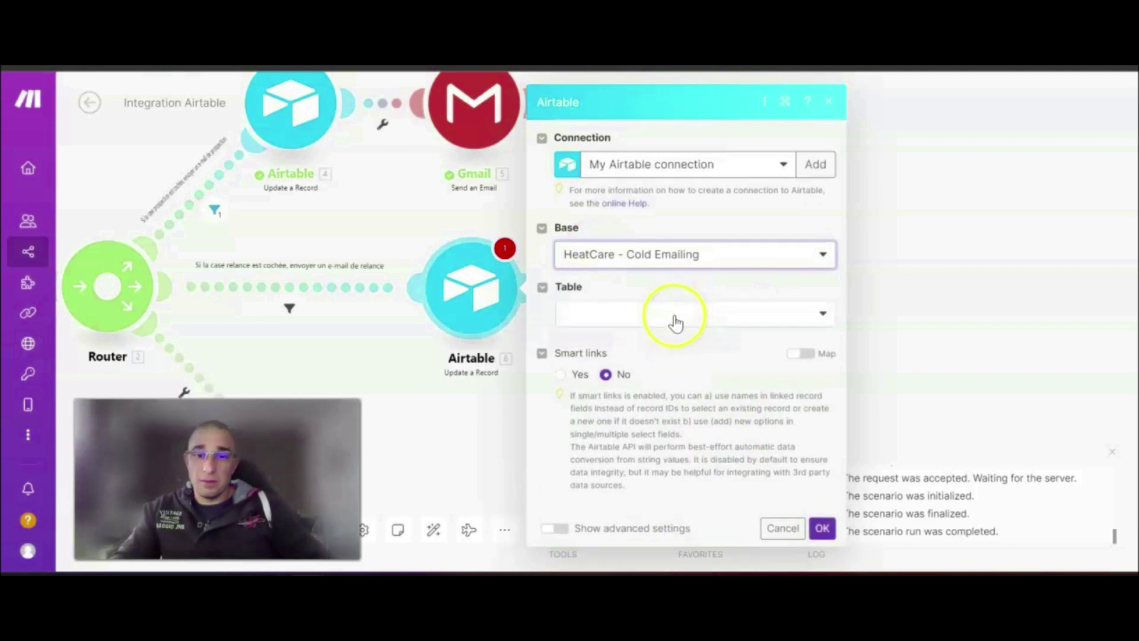
{"action": "left_click", "coordinate": [643, 315]}
{"action": "left_click", "coordinate": [635, 334]}
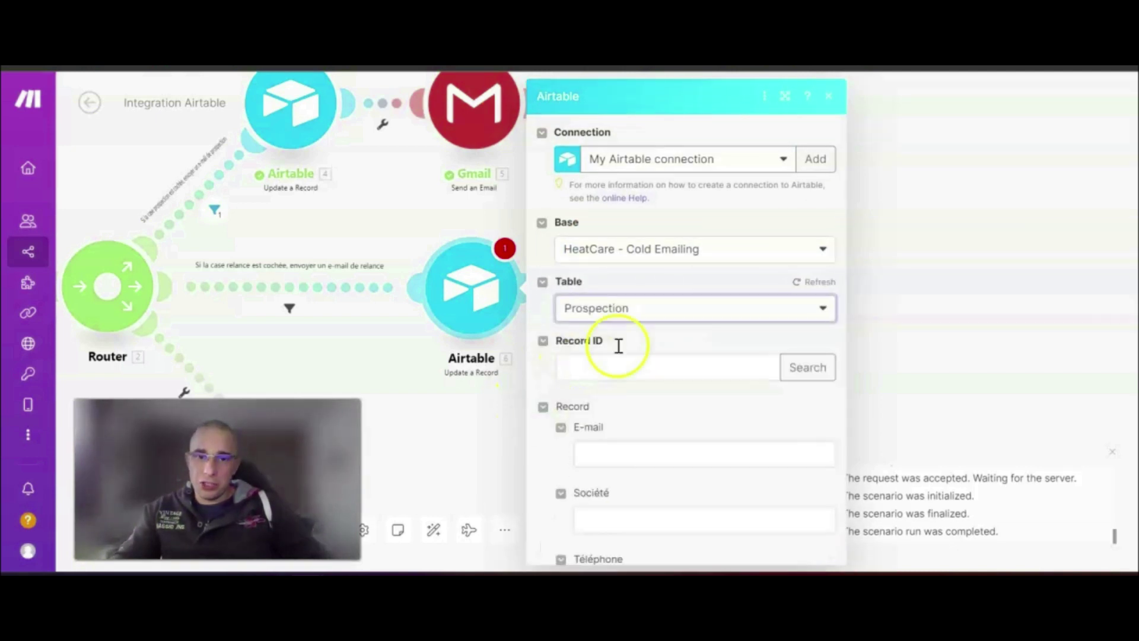
Map the Record ID of the follow-up Airtable module to the ID from the Watch Records module.
{"action": "left_click", "coordinate": [646, 369]}
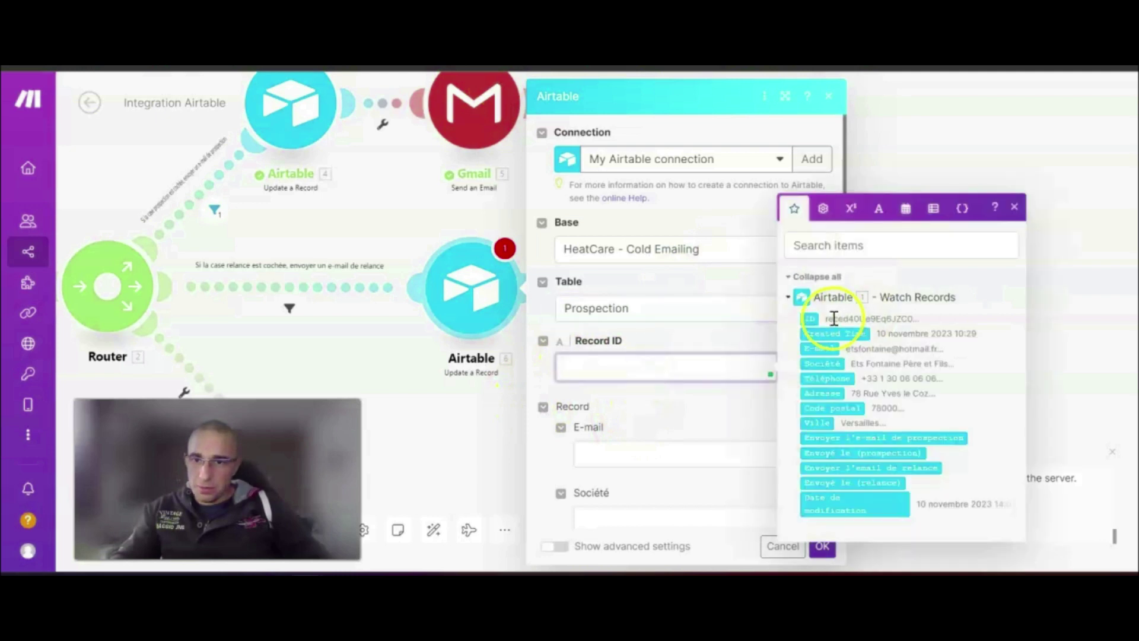
{"action": "left_click", "coordinate": [812, 319]}
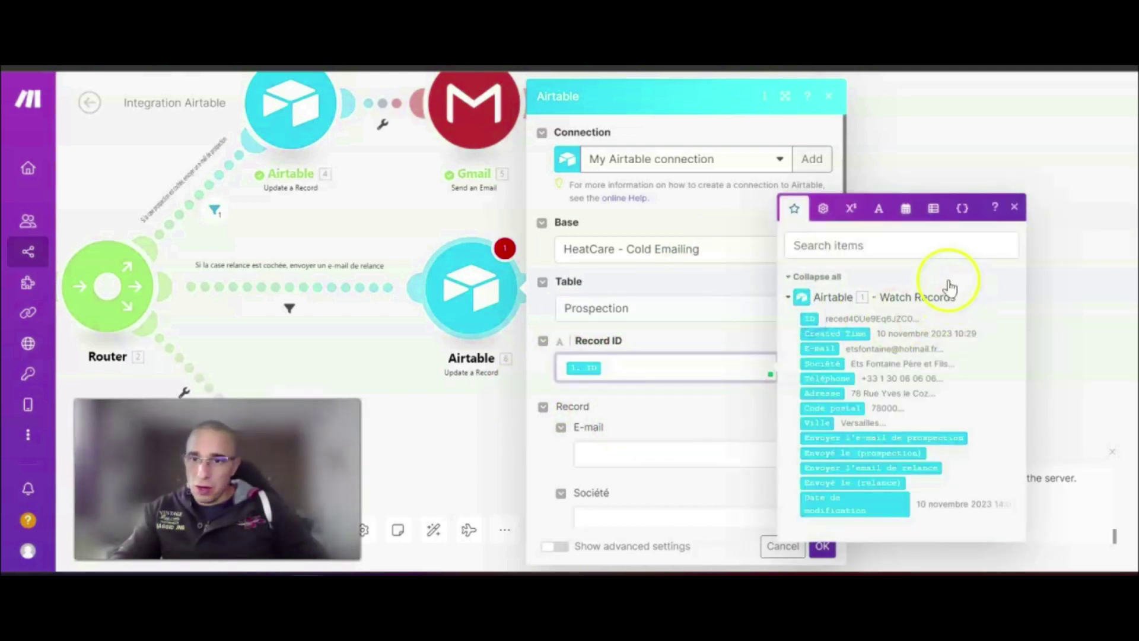
{"action": "left_click", "coordinate": [653, 414]}
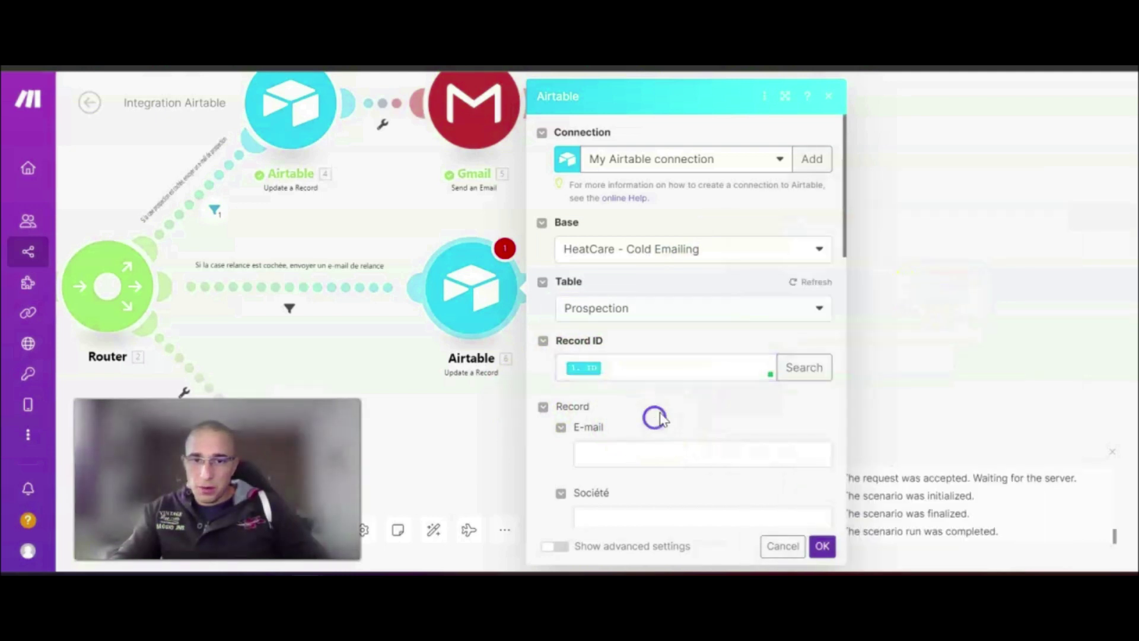
{"action": "scroll", "coordinate": [691, 394], "scroll_direction": "down", "scroll_amount": 7}
{"action": "scroll", "coordinate": [692, 391], "scroll_direction": "down", "scroll_amount": 3}
{"action": "scroll", "coordinate": [696, 389], "scroll_direction": "up", "scroll_amount": 10}
{"action": "left_click", "coordinate": [541, 403]}
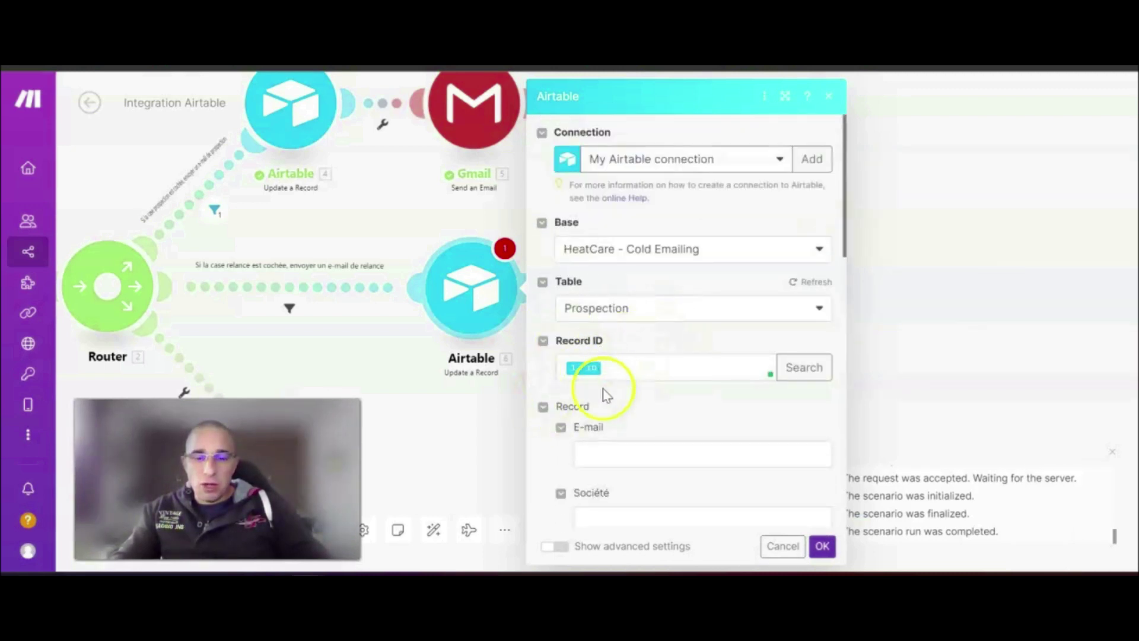
{"action": "left_click_drag", "start_coordinate": [68, 337], "coordinate": [493, 336]}
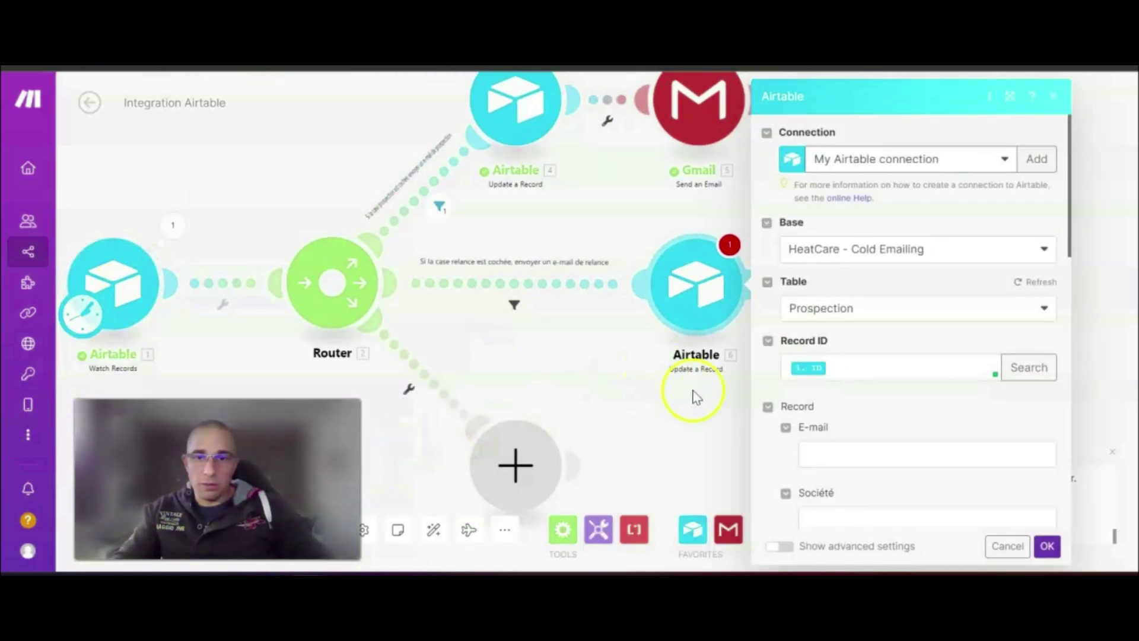
{"action": "left_click_drag", "start_coordinate": [706, 420], "coordinate": [419, 412]}
{"action": "left_click", "coordinate": [608, 368]}
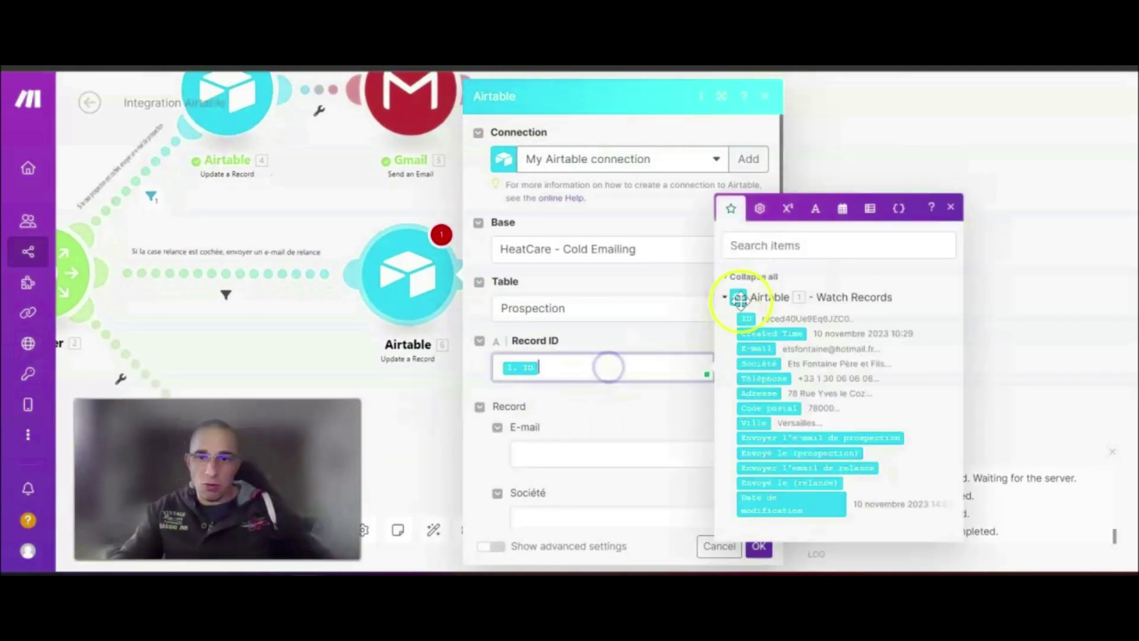
{"action": "left_click", "coordinate": [607, 418]}
Set the "Envoyé le (relance)" field to the now variable and save the Airtable module.
{"action": "scroll", "coordinate": [620, 392], "scroll_direction": "down", "scroll_amount": 10}
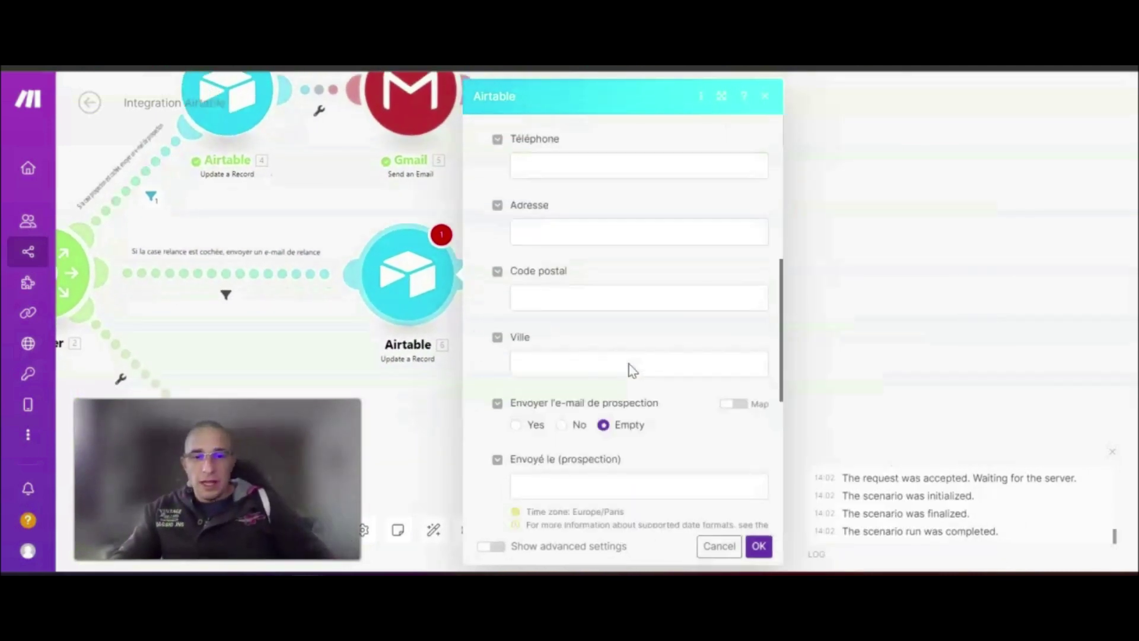
{"action": "scroll", "coordinate": [629, 380], "scroll_direction": "down", "scroll_amount": 3}
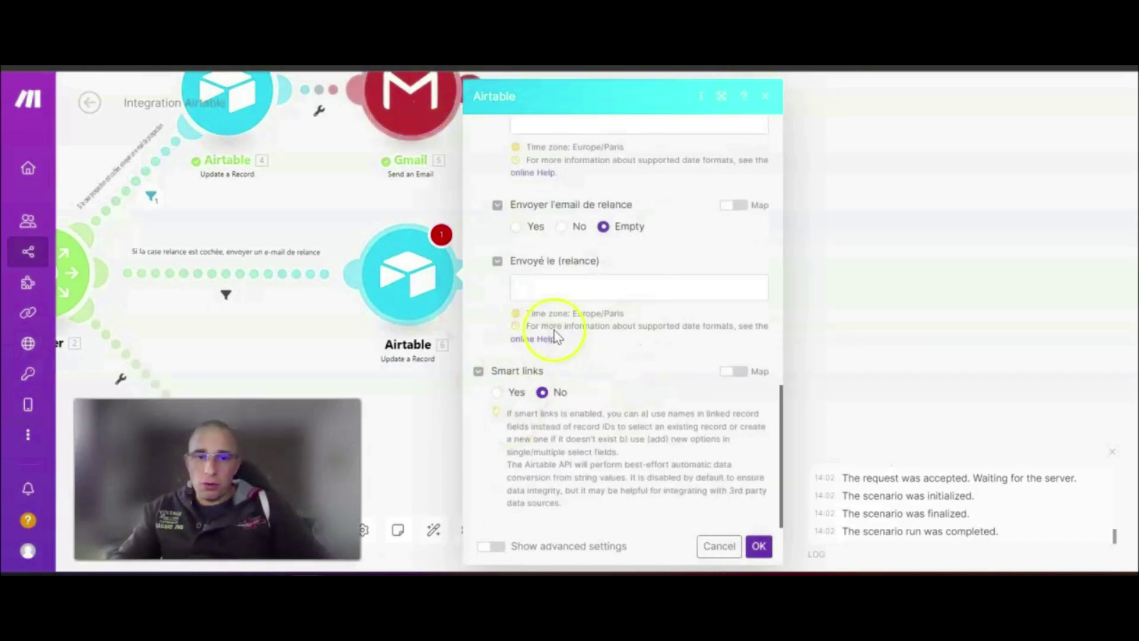
{"action": "left_click", "coordinate": [563, 287]}
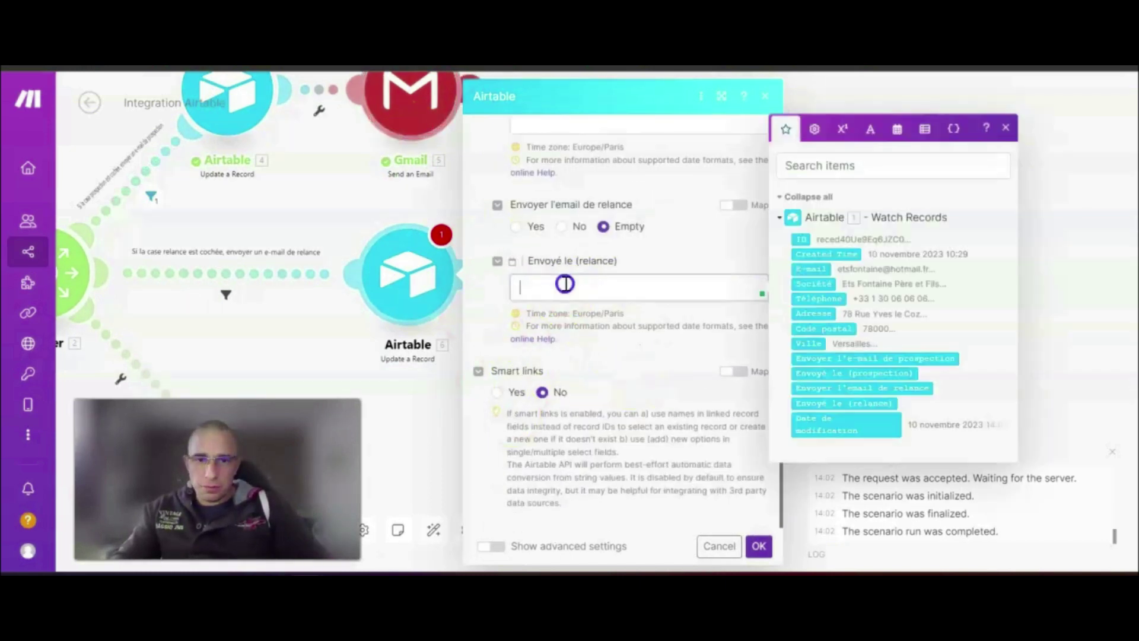
{"action": "left_click", "coordinate": [897, 129]}
{"action": "left_click", "coordinate": [798, 396]}
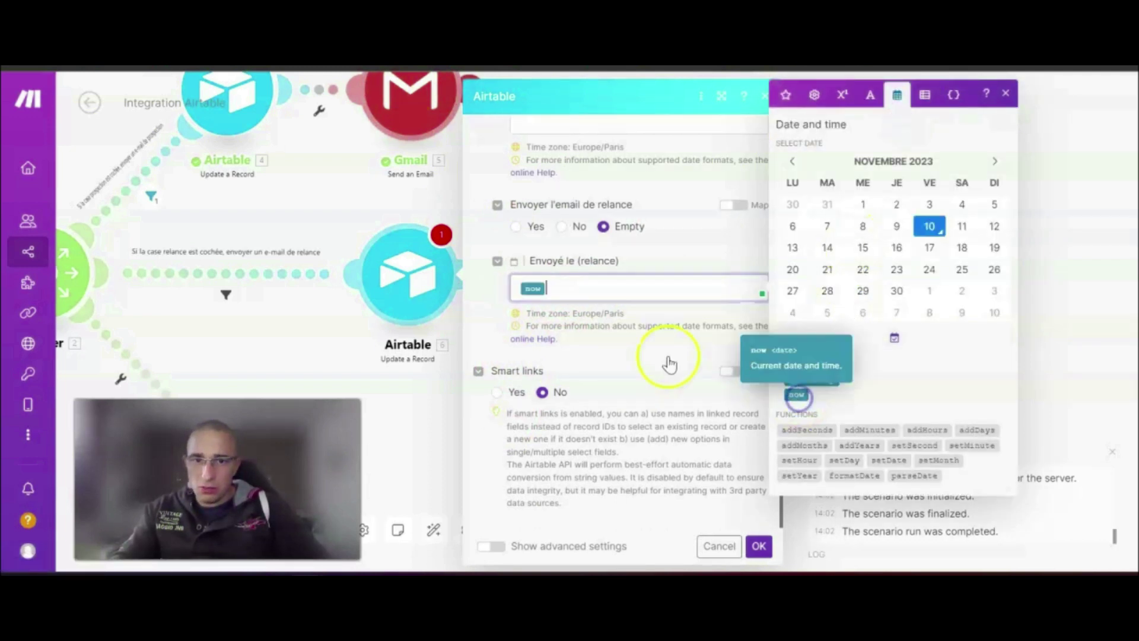
{"action": "left_click", "coordinate": [667, 356]}
{"action": "left_click", "coordinate": [759, 546]}
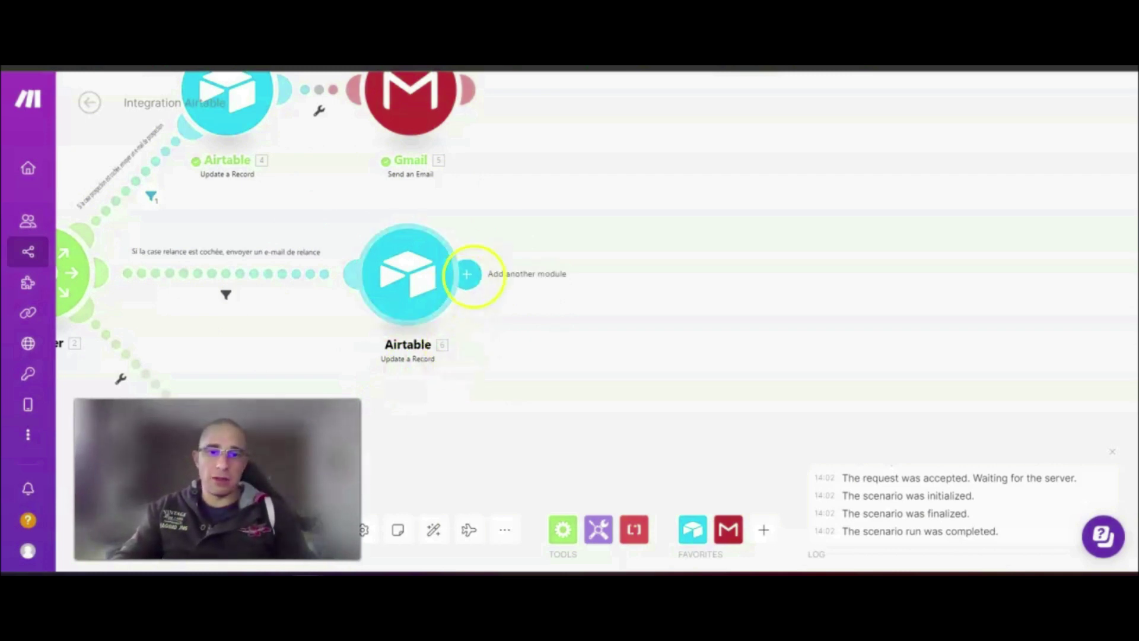
Add a Gmail Send an Email module after the follow-up route's Airtable module.
{"action": "left_click", "coordinate": [467, 274]}
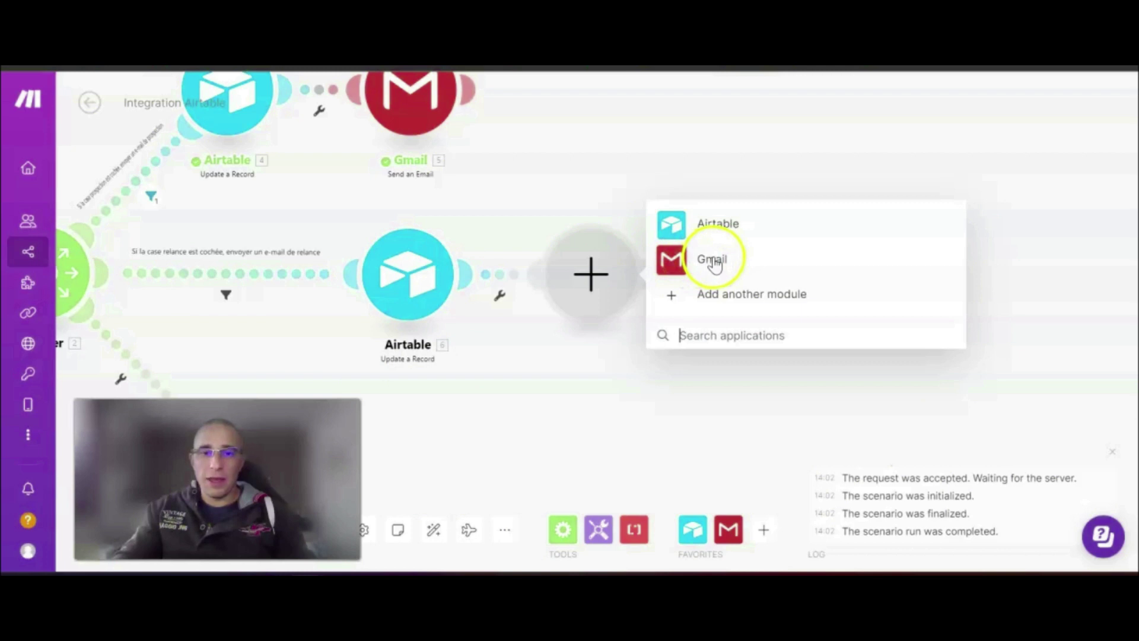
{"action": "left_click", "coordinate": [715, 264]}
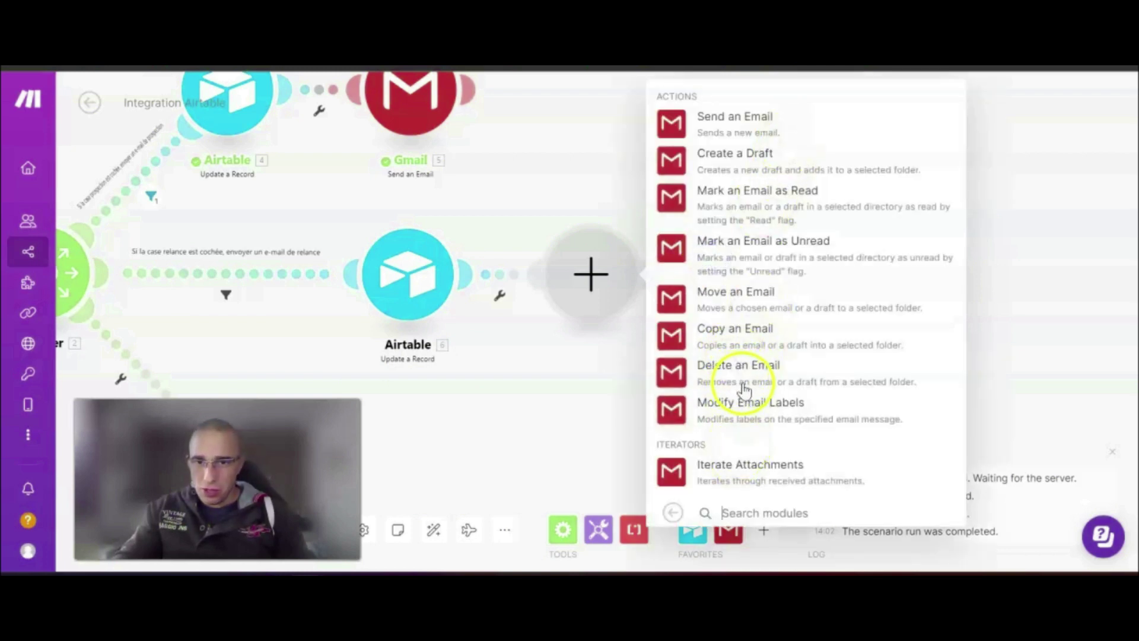
{"action": "left_click", "coordinate": [749, 125]}
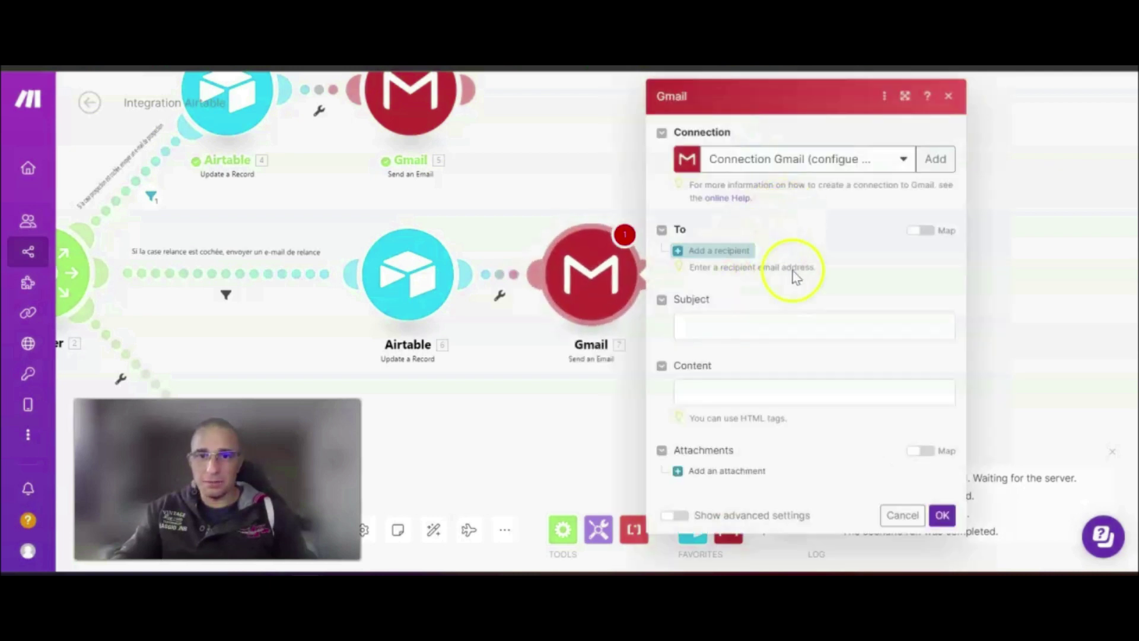
Add a recipient to the follow-up e-mail and map it to E-mail from the route's Update a Record module.
{"action": "left_click", "coordinate": [723, 252]}
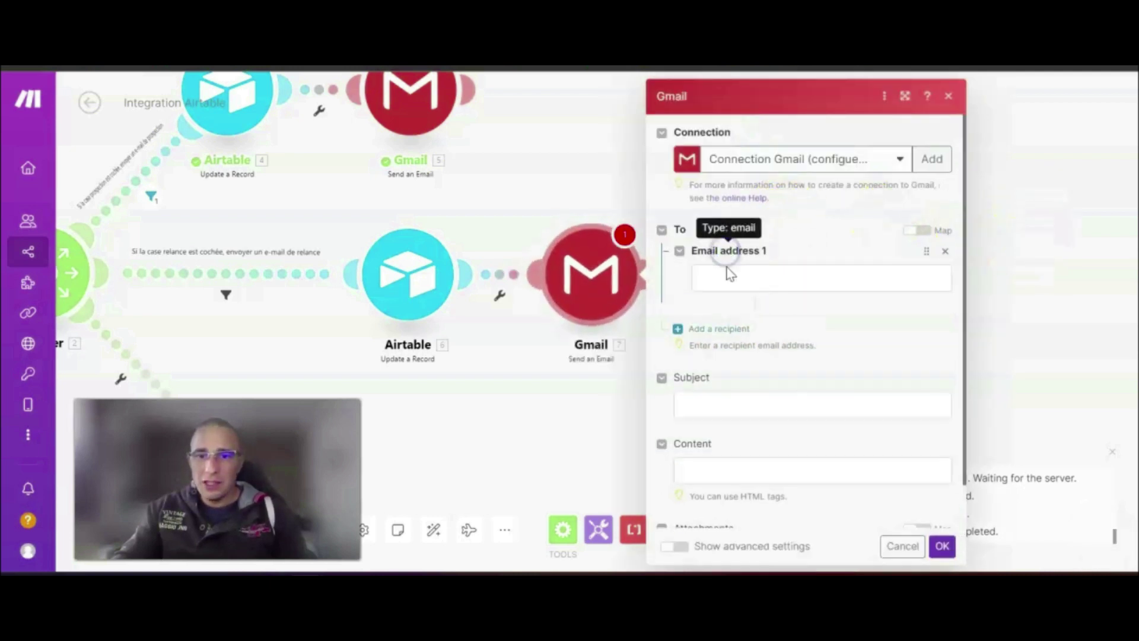
{"action": "left_click", "coordinate": [725, 278]}
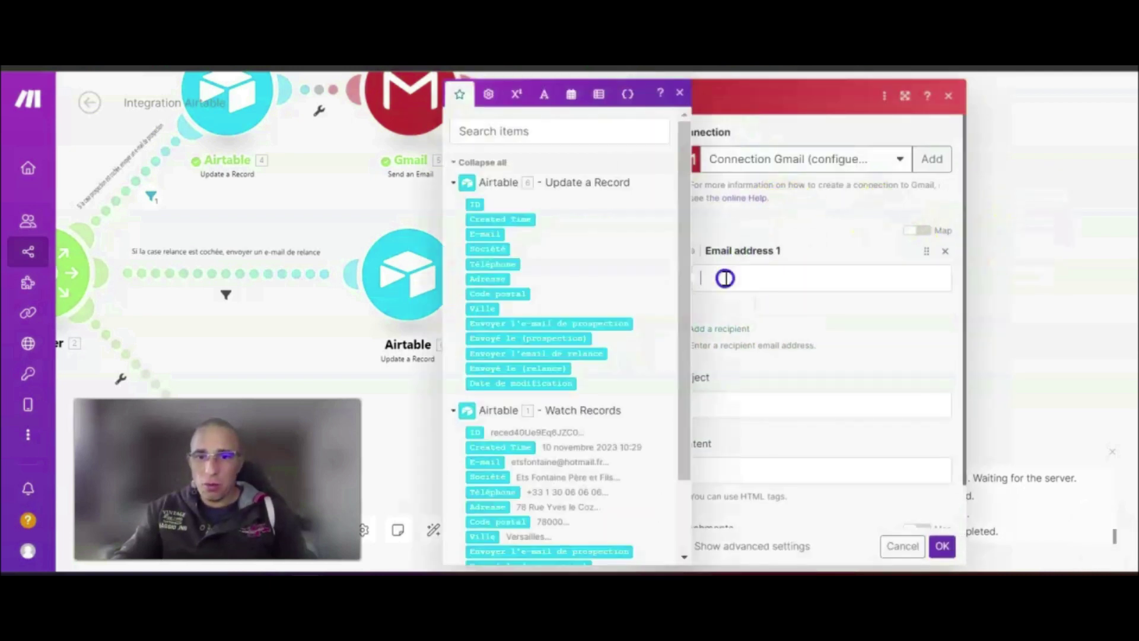
{"action": "left_click", "coordinate": [492, 234]}
{"action": "left_click", "coordinate": [857, 318]}
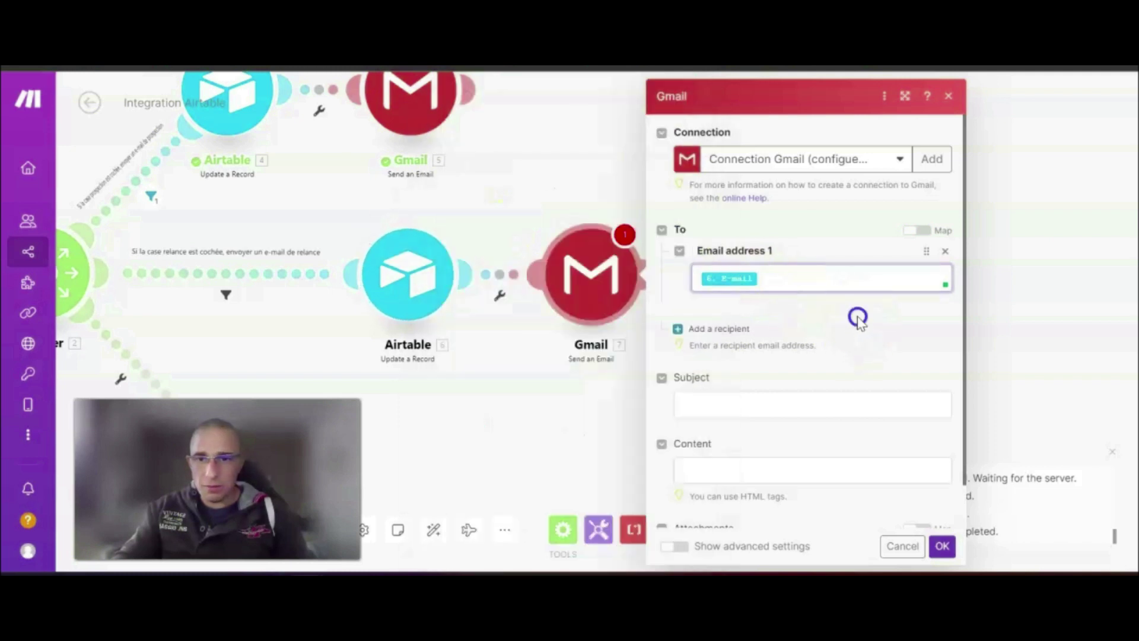
{"action": "scroll", "coordinate": [866, 302], "scroll_direction": "down", "scroll_amount": 1}
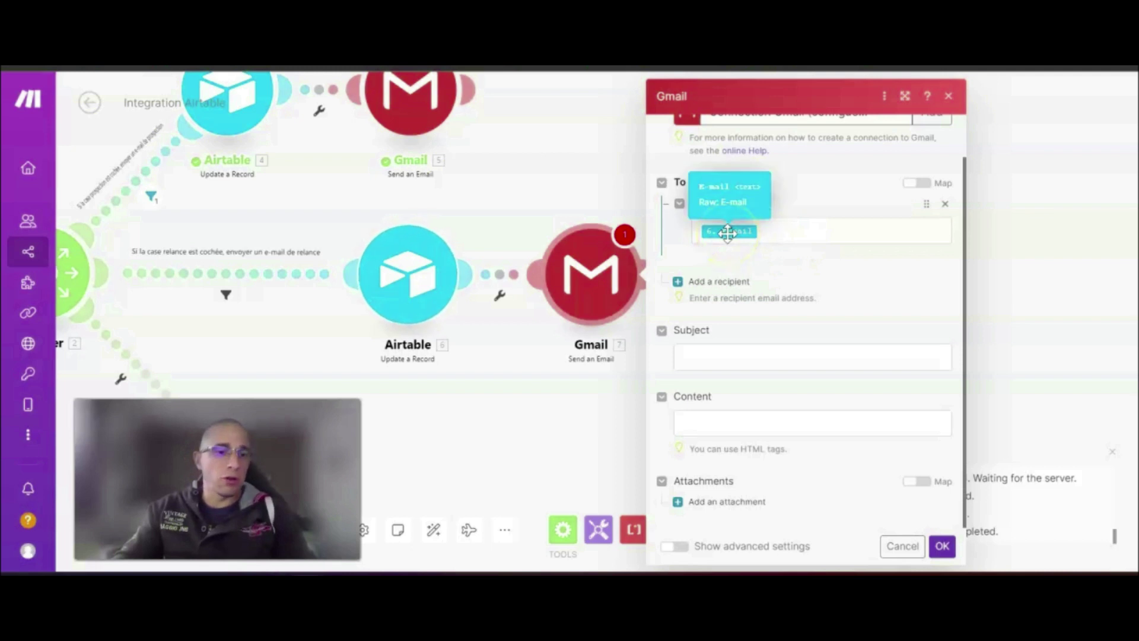
{"action": "left_click", "coordinate": [779, 227]}
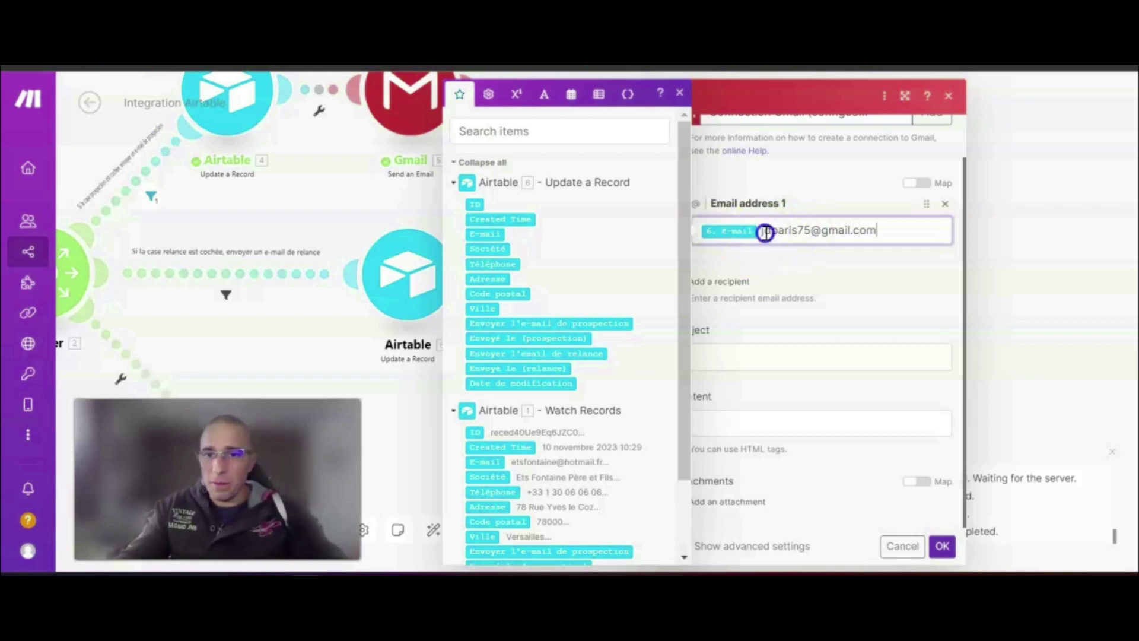
{"action": "left_click_drag", "start_coordinate": [766, 231], "coordinate": [908, 216]}
{"action": "key", "text": "BackSpace"}
{"action": "left_click", "coordinate": [837, 277]}
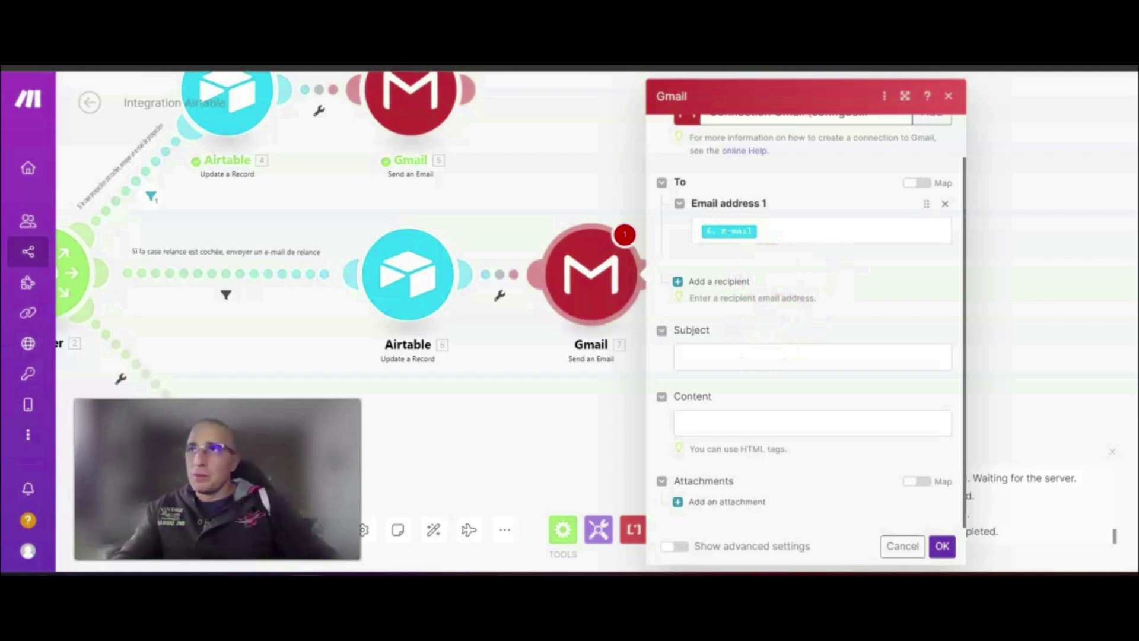
Set the subject to "Allo ?! Pourquoi la société [Société] ne me répond jamais ?", mapping Société from the route's Update a Record module.
{"action": "left_click", "coordinate": [746, 356]}
{"action": "type", "text": "Allo ?! Pourquoi la société 2. Société ne me répond jamais ?"}
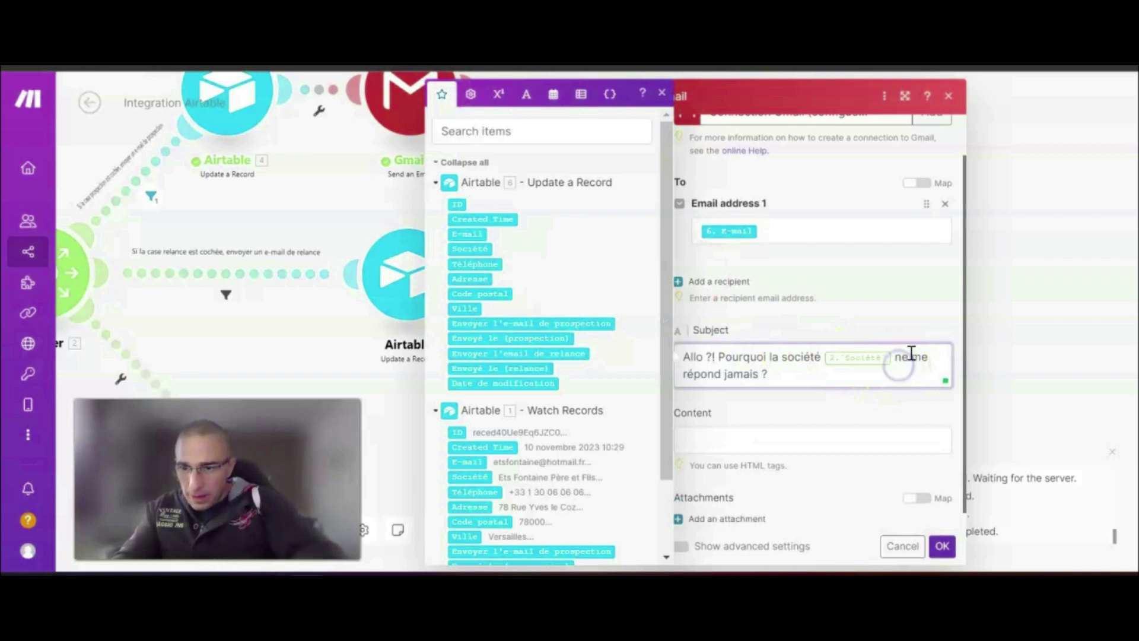
{"action": "key", "text": "BackSpace"}
{"action": "left_click", "coordinate": [865, 322]}
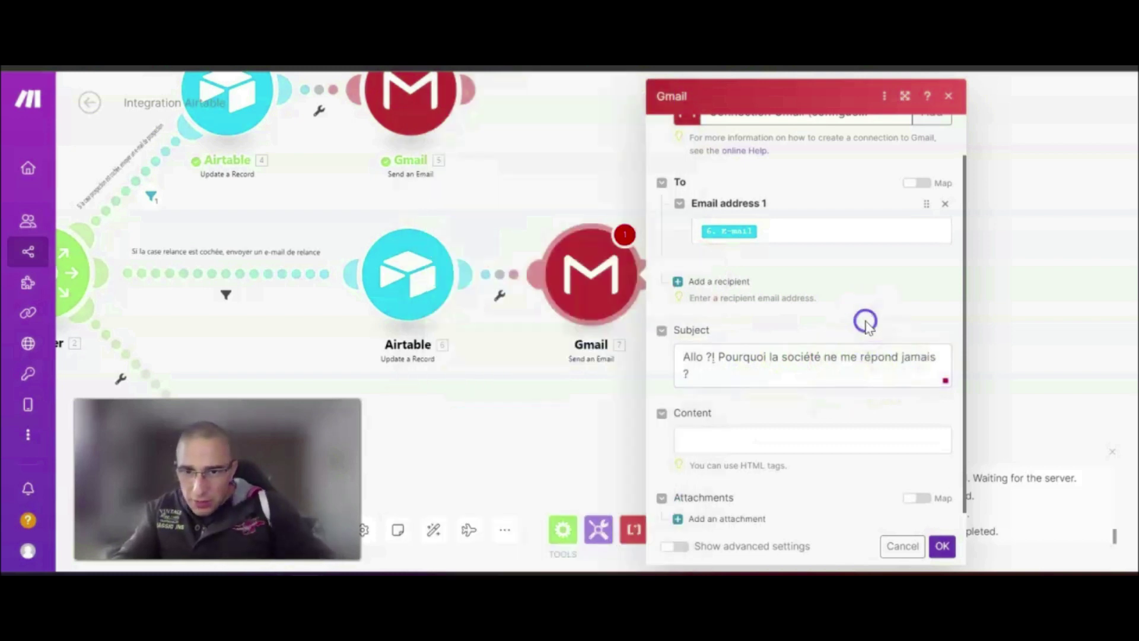
{"action": "left_click", "coordinate": [722, 376]}
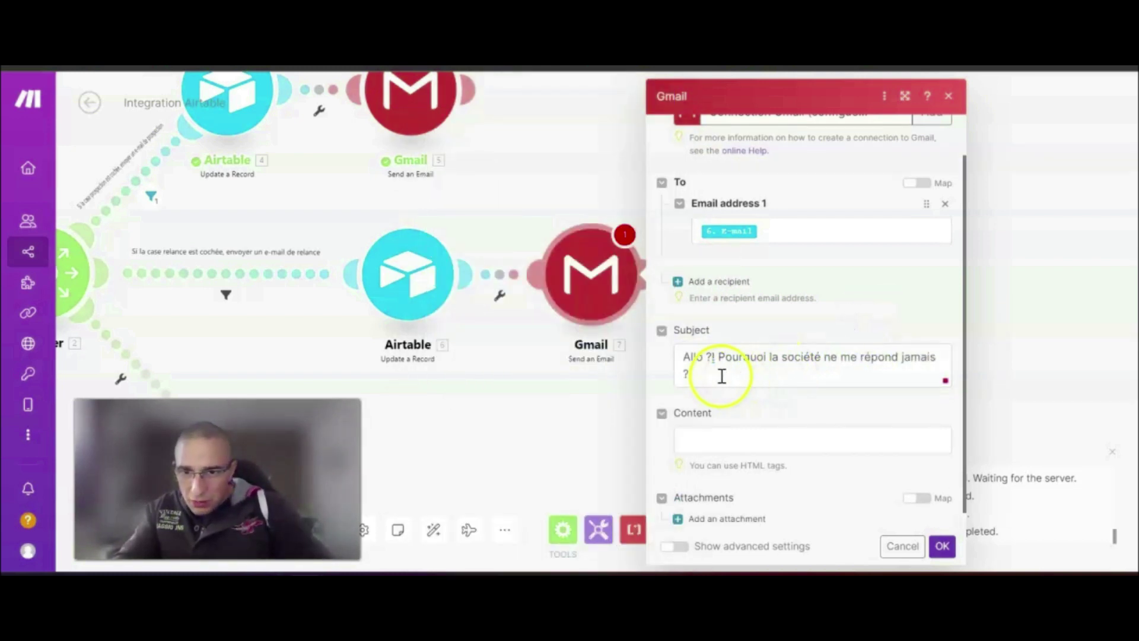
{"action": "left_click", "coordinate": [821, 359]}
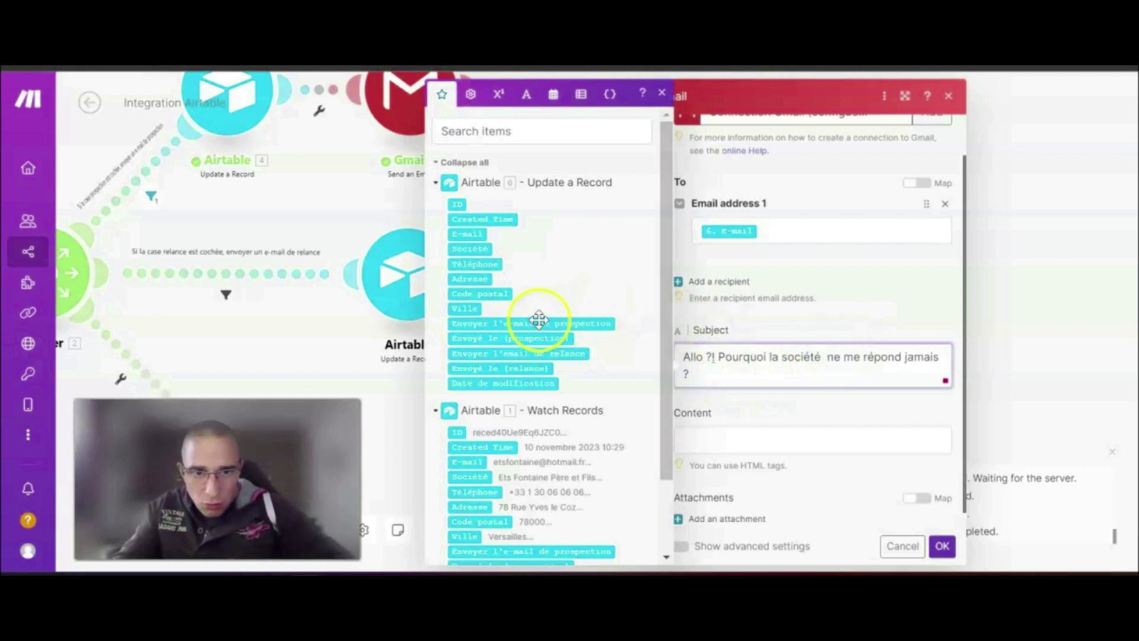
{"action": "left_click", "coordinate": [475, 248]}
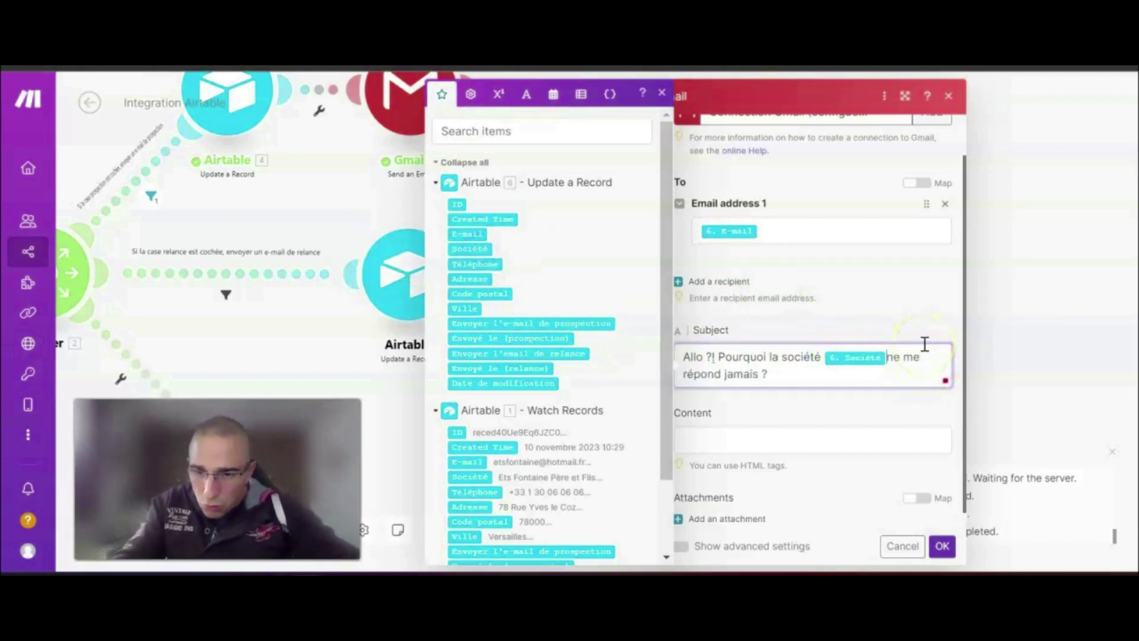
{"action": "left_click", "coordinate": [817, 408]}
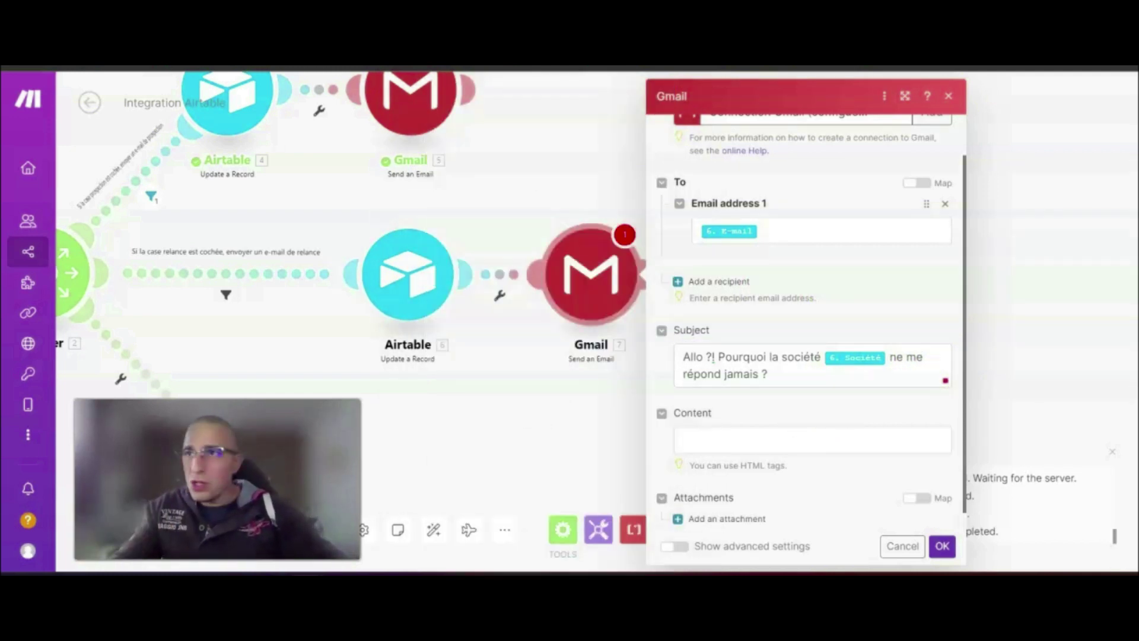
Paste the prepared follow-up message starting "Bonjour, Je vous ai envoyé un petit message dernièrement" as the e-mail content and review its text.
{"action": "left_click", "coordinate": [755, 444]}
{"action": "key", "text": "ctrl+v"}
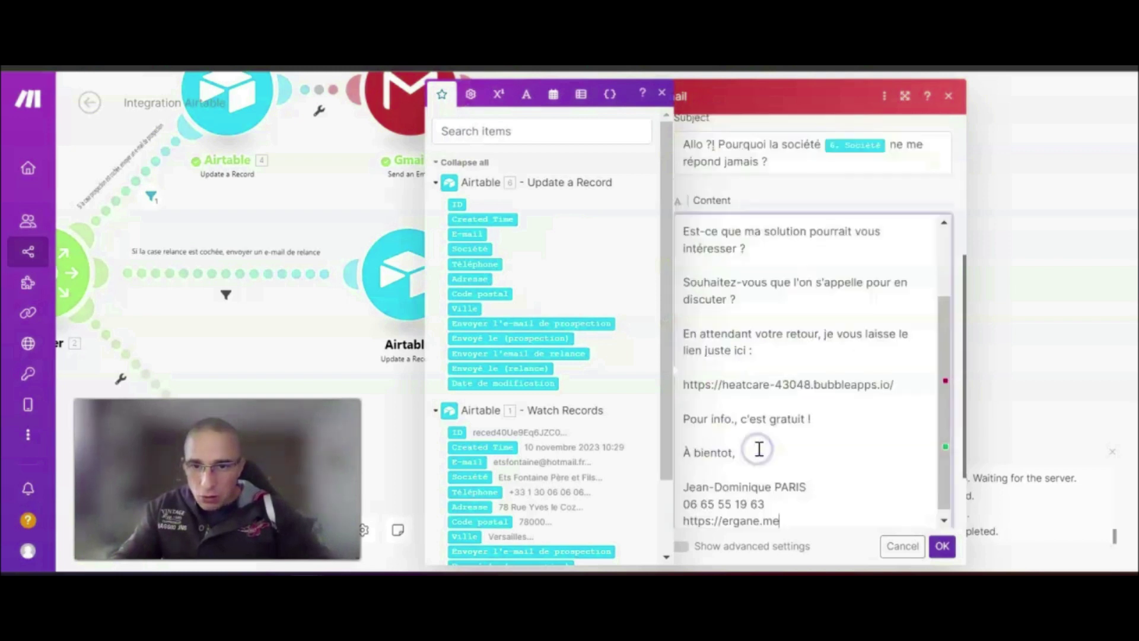
{"action": "scroll", "coordinate": [816, 383], "scroll_direction": "up", "scroll_amount": 5}
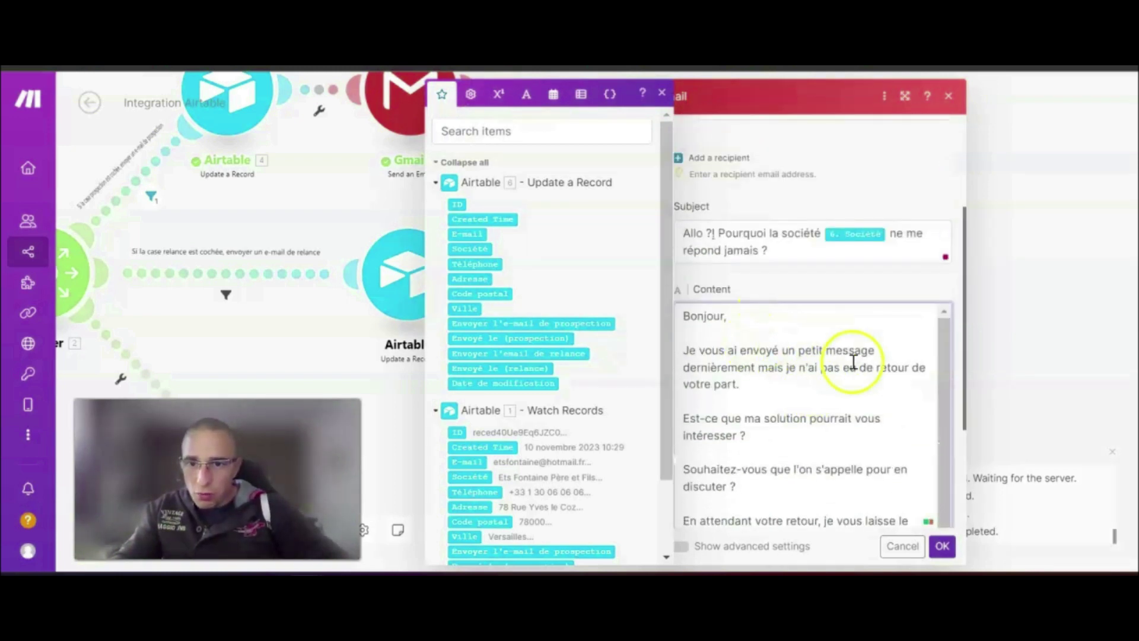
{"action": "scroll", "coordinate": [811, 383], "scroll_direction": "down", "scroll_amount": 3}
{"action": "scroll", "coordinate": [811, 381], "scroll_direction": "up", "scroll_amount": 3}
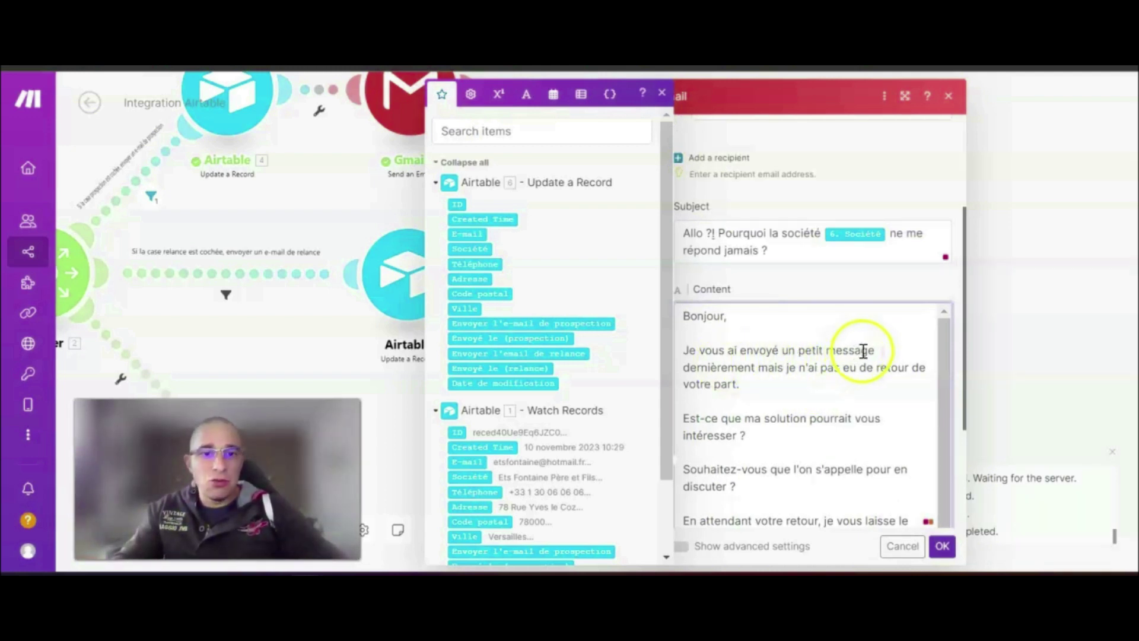
Replace "dernièrement" in the follow-up message with "à la date du" plus Envoyé le (prospection) mapped from the route's Update a Record module.
{"action": "scroll", "coordinate": [534, 415], "scroll_direction": "down", "scroll_amount": 3}
{"action": "scroll", "coordinate": [558, 380], "scroll_direction": "up", "scroll_amount": 3}
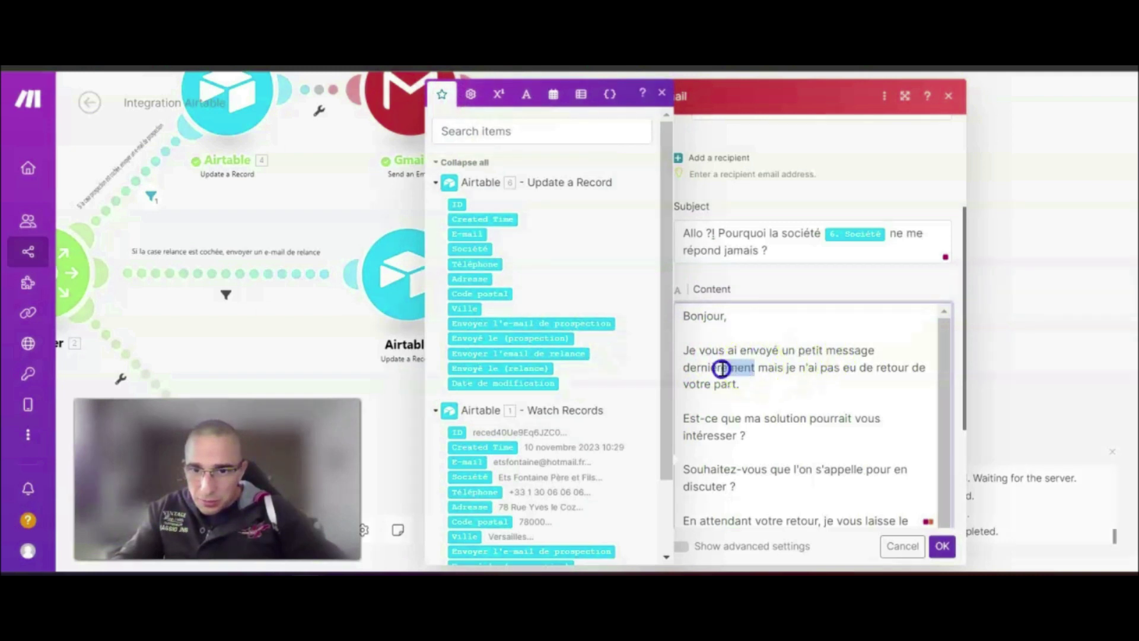
{"action": "type", "text": "à la da"}
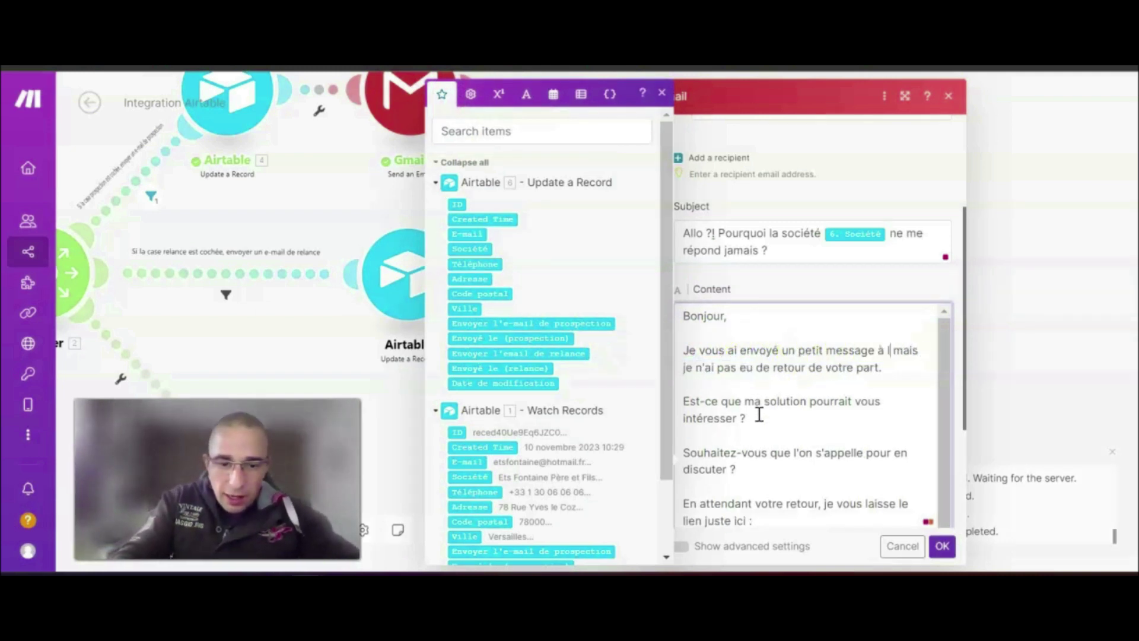
{"action": "type", "text": "te du"}
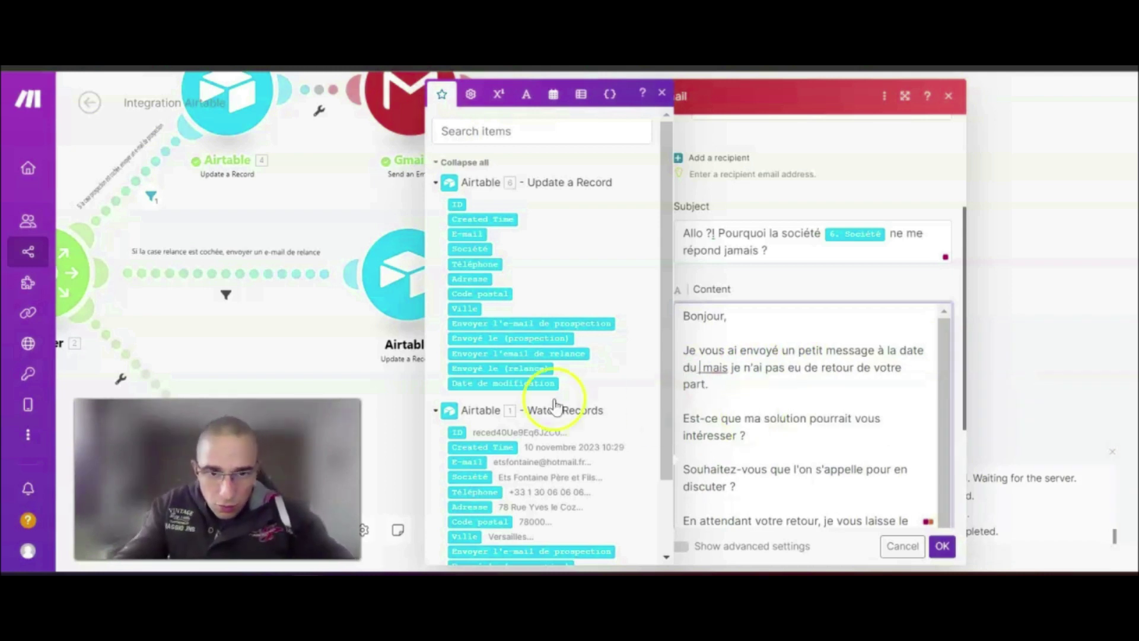
{"action": "left_click", "coordinate": [477, 339]}
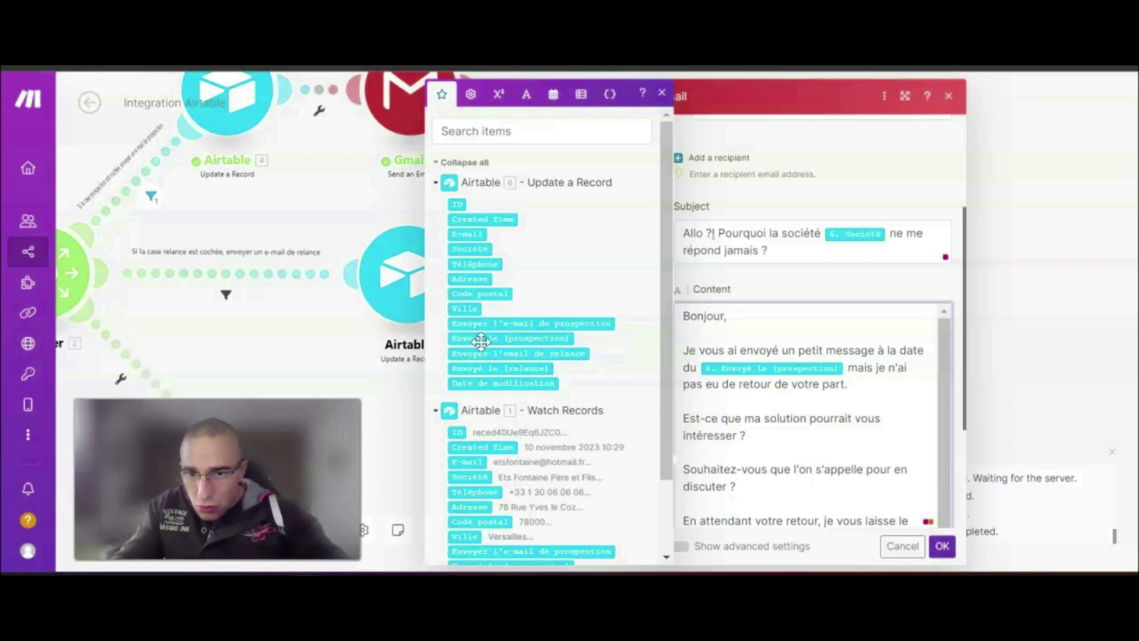
{"action": "left_click", "coordinate": [859, 386]}
Correct "bientot" to "bientôt" in the follow-up message's closing and save the Gmail module settings.
{"action": "scroll", "coordinate": [862, 387], "scroll_direction": "down", "scroll_amount": 2}
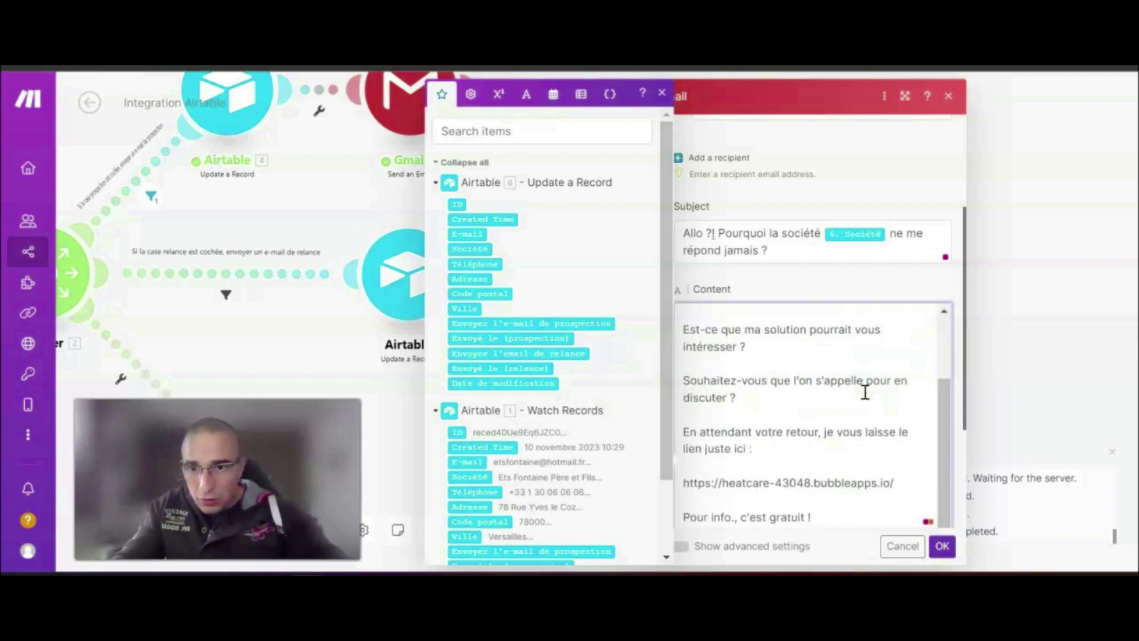
{"action": "scroll", "coordinate": [865, 391], "scroll_direction": "down", "scroll_amount": 1}
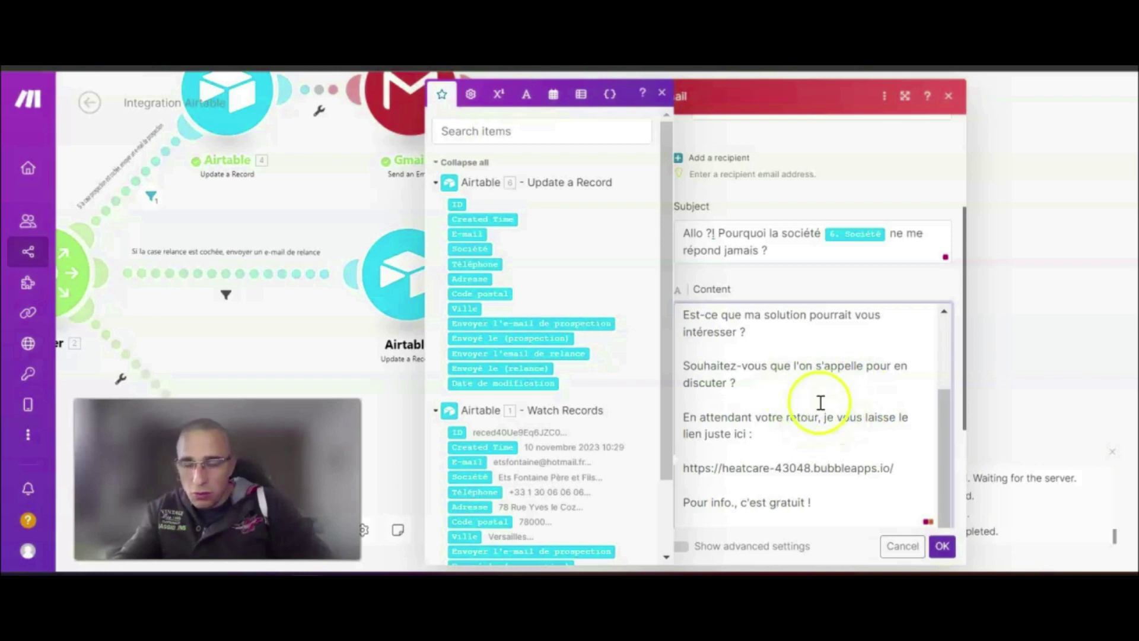
{"action": "scroll", "coordinate": [906, 473], "scroll_direction": "down", "scroll_amount": 3}
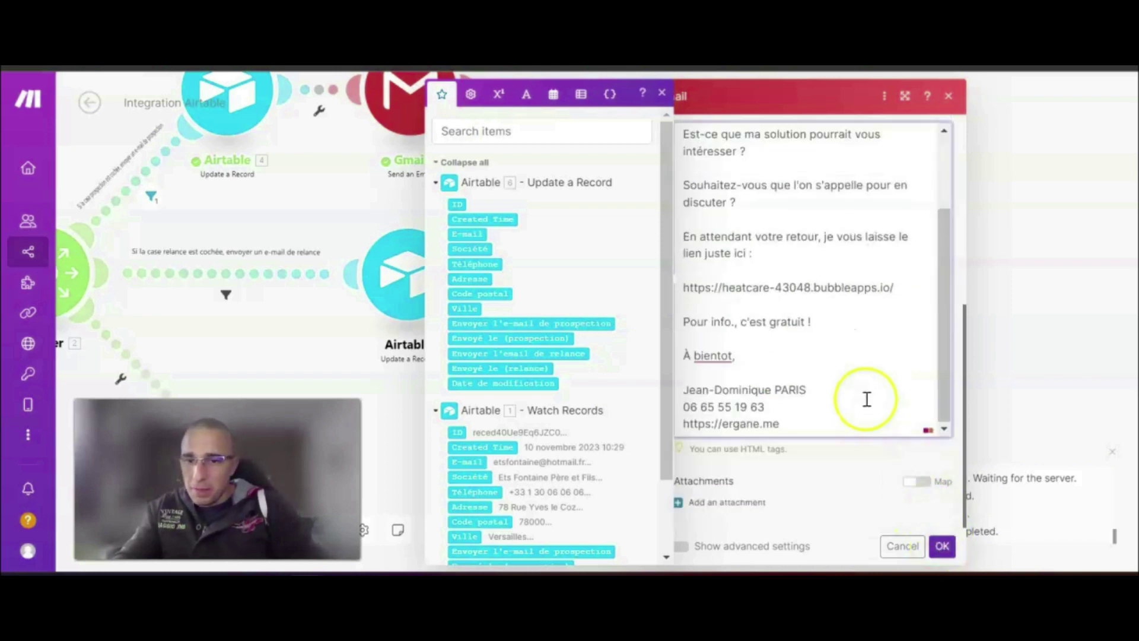
{"action": "right_click", "coordinate": [711, 365]}
{"action": "left_click", "coordinate": [764, 375]}
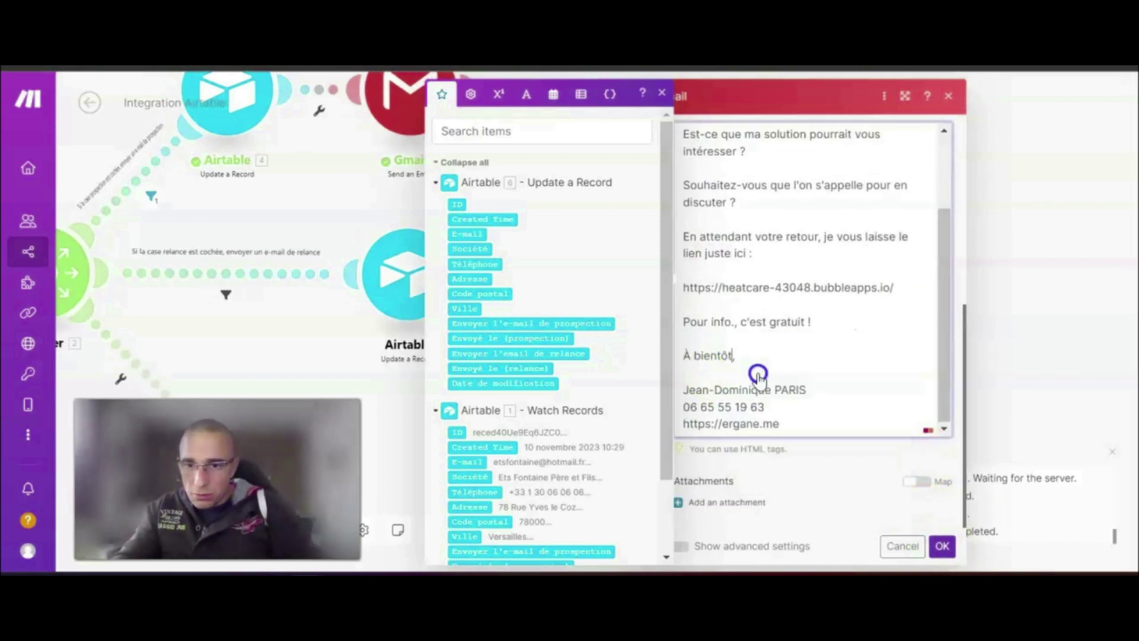
{"action": "left_click", "coordinate": [944, 547]}
Tick Envoyer l'email de relance for the AFD Groupe record in Airtable and run the Make scenario once.
{"action": "left_click_drag", "start_coordinate": [499, 366], "coordinate": [543, 311]}
{"action": "scroll", "coordinate": [727, 321], "scroll_direction": "down", "scroll_amount": 3}
{"action": "scroll", "coordinate": [586, 360], "scroll_direction": "up", "scroll_amount": 2}
{"action": "left_click_drag", "start_coordinate": [585, 360], "coordinate": [646, 365]}
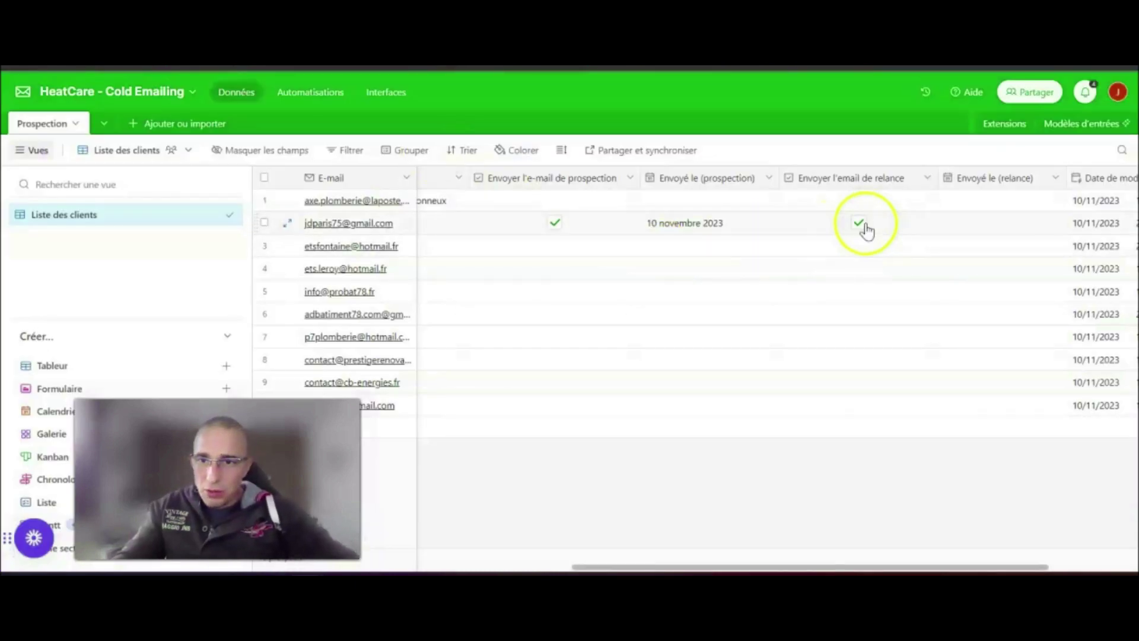
{"action": "left_click", "coordinate": [858, 225]}
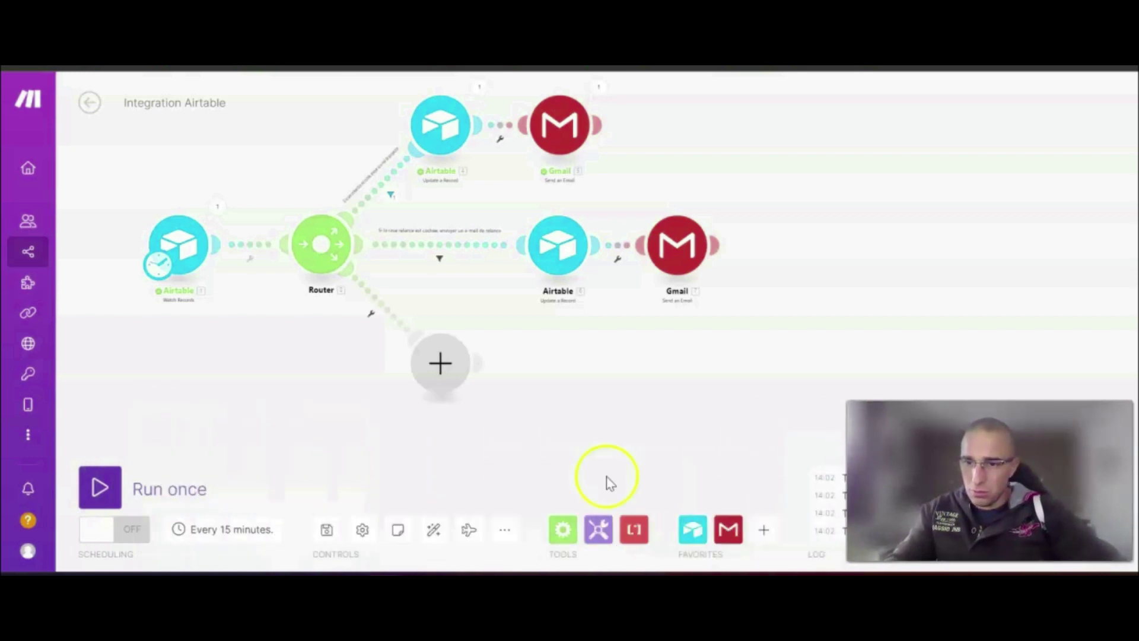
{"action": "left_click", "coordinate": [93, 478]}
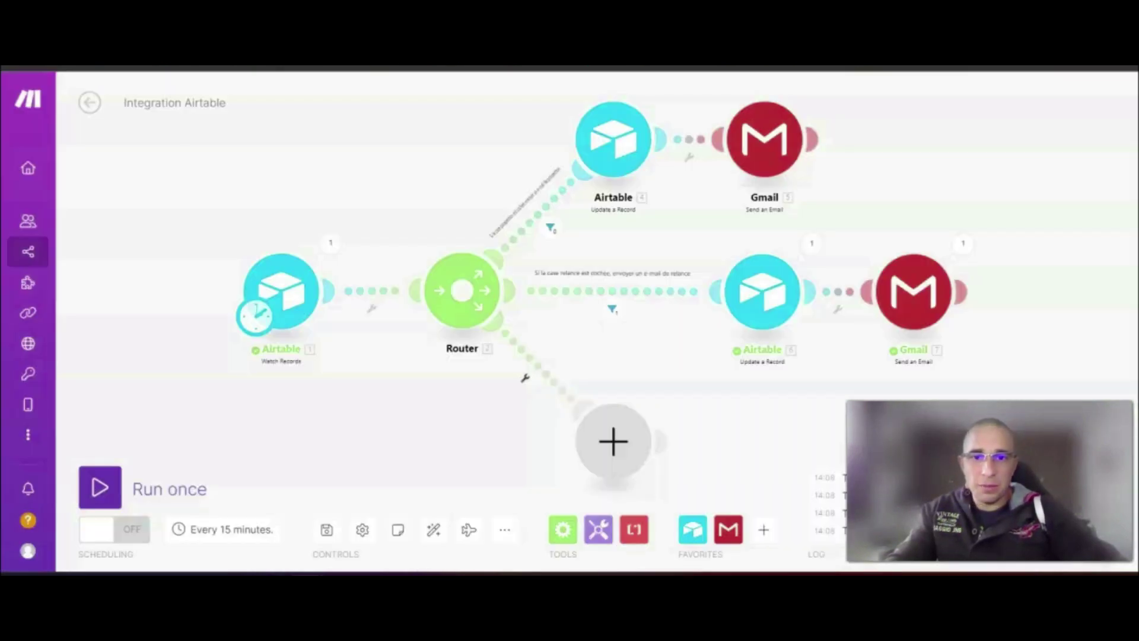
Review the executed follow-up route, the e-mail received in Gmail and the AFD Groupe record in Airtable.
{"action": "left_click_drag", "start_coordinate": [1053, 235], "coordinate": [813, 232]}
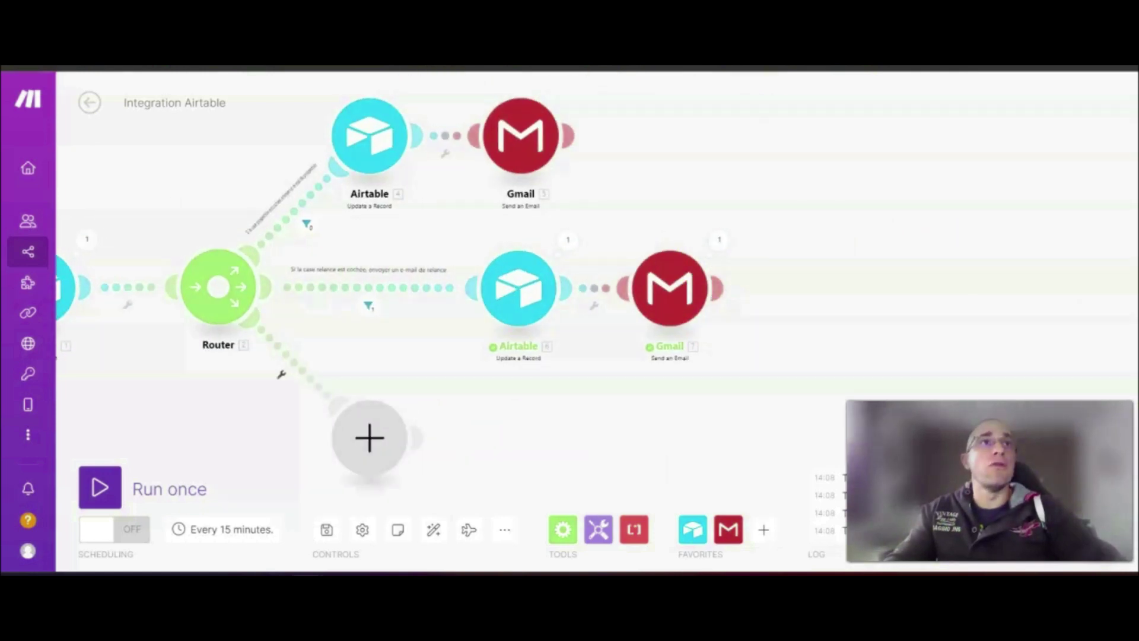
{"action": "left_click_drag", "start_coordinate": [409, 67], "coordinate": [487, 66]}
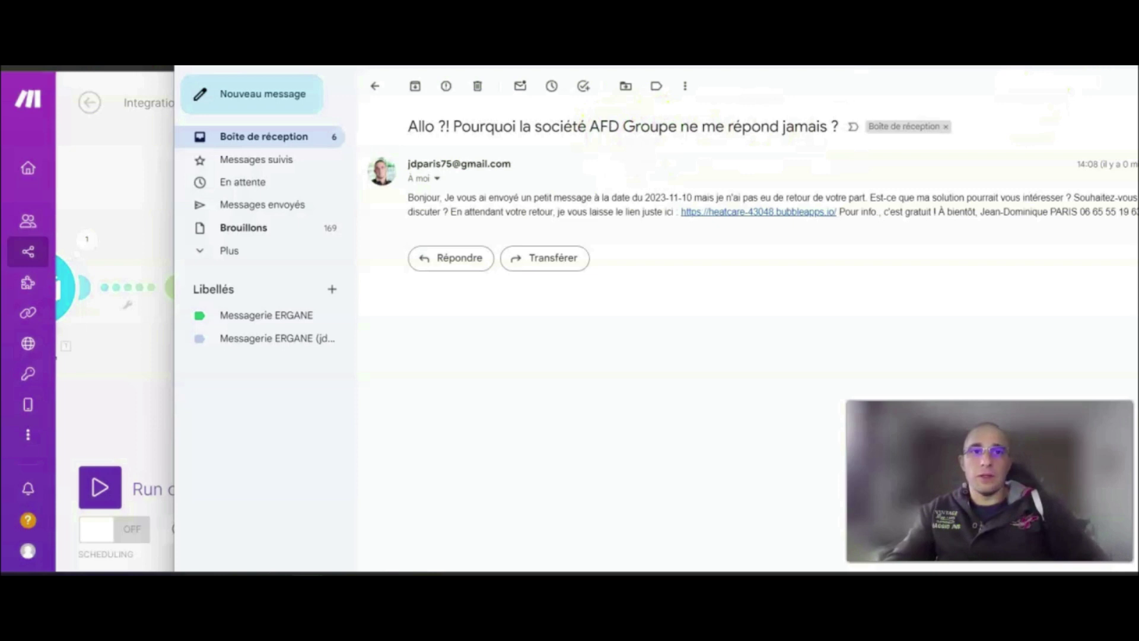
{"action": "left_click_drag", "start_coordinate": [860, 66], "coordinate": [427, 66]}
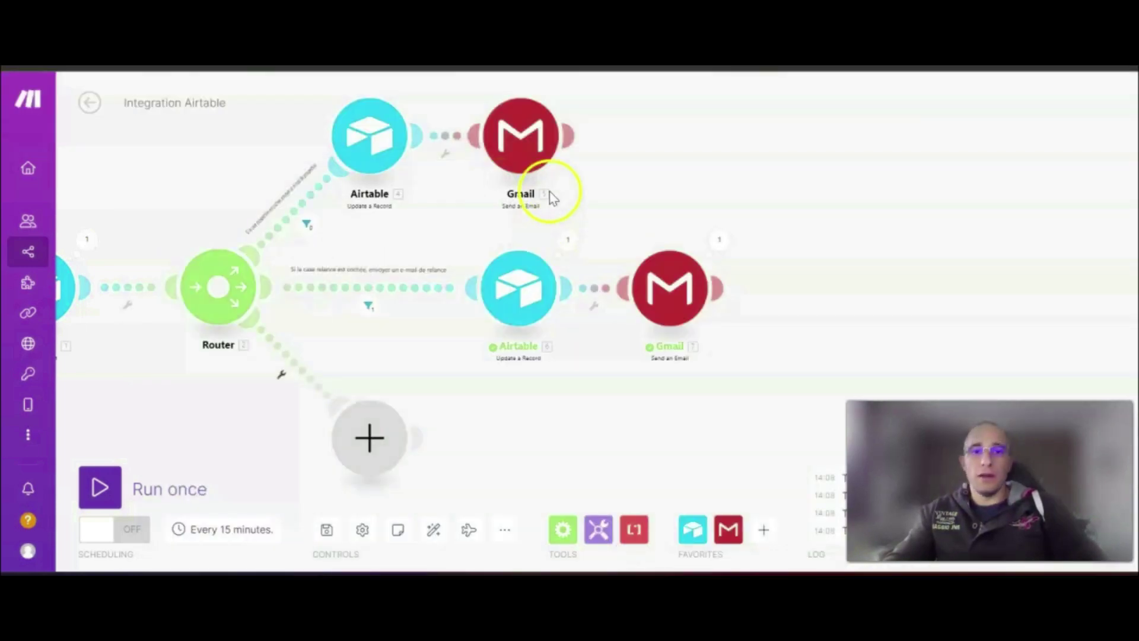
{"action": "left_click", "coordinate": [256, 40]}
{"action": "left_click_drag", "start_coordinate": [633, 571], "coordinate": [265, 567]}
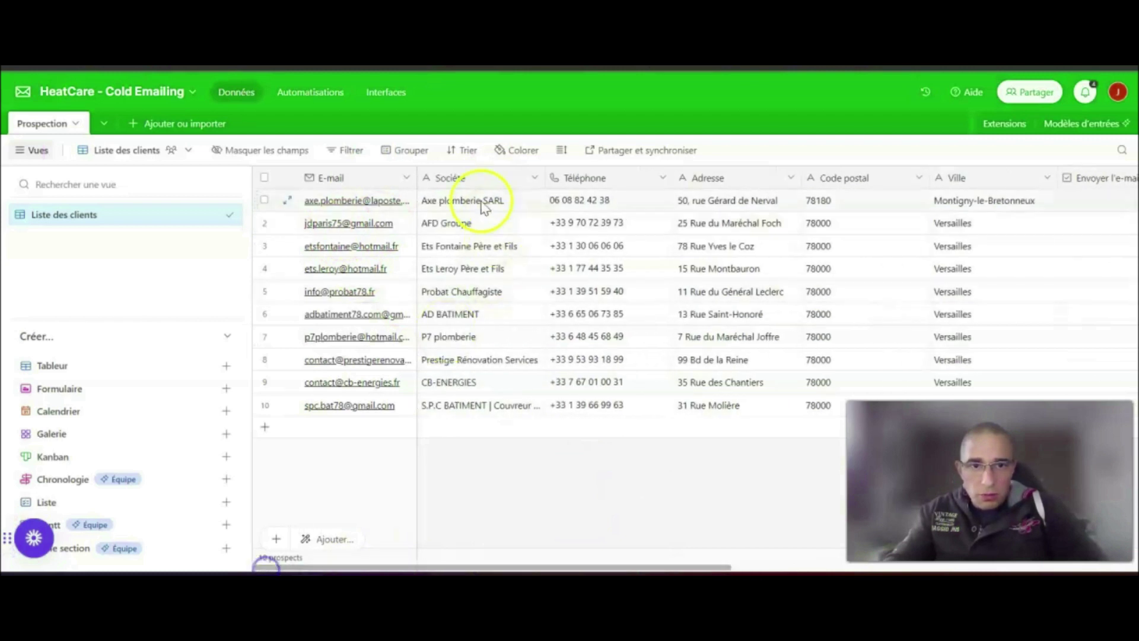
{"action": "left_click_drag", "start_coordinate": [483, 570], "coordinate": [829, 566]}
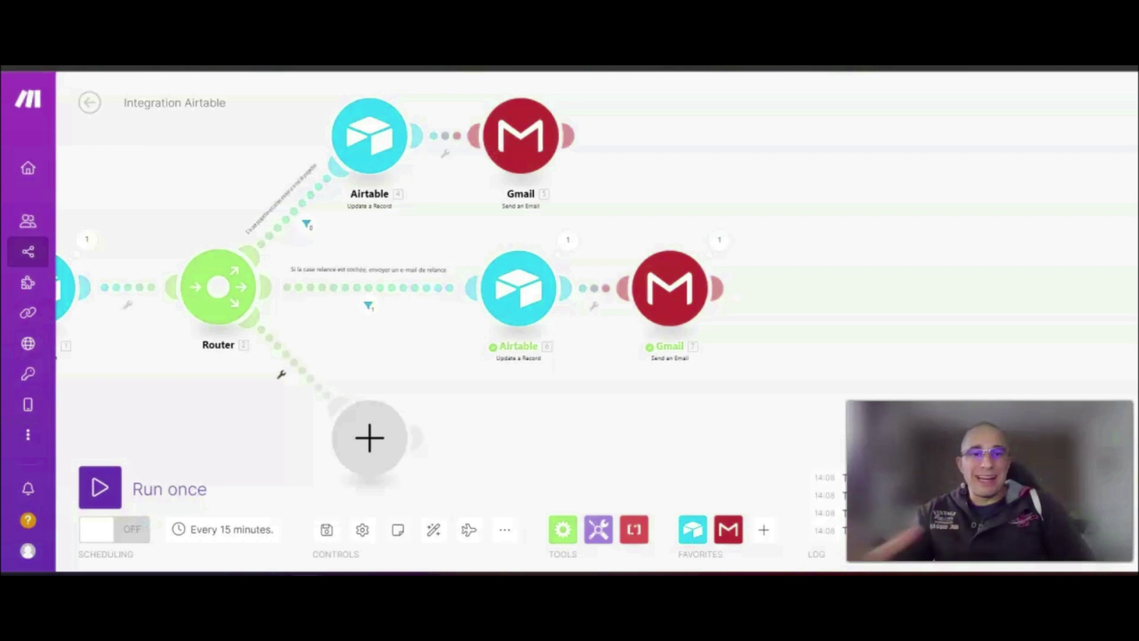
Move the empty module of the third route farther away from the Router in Make.
{"action": "left_click_drag", "start_coordinate": [648, 458], "coordinate": [706, 362]}
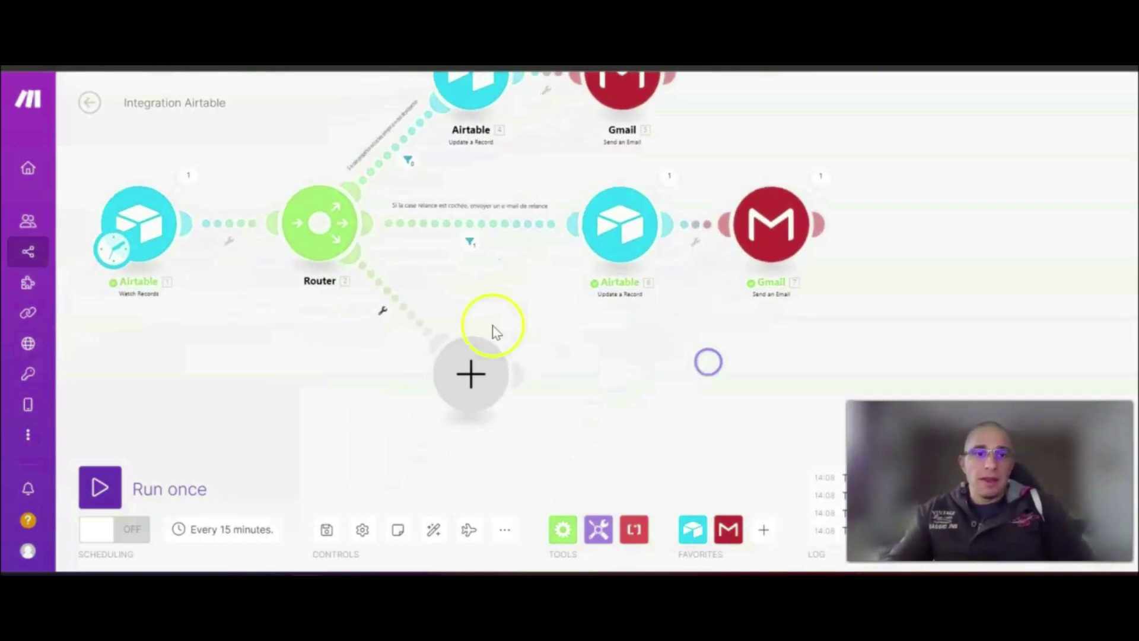
{"action": "left_click_drag", "start_coordinate": [489, 378], "coordinate": [538, 406]}
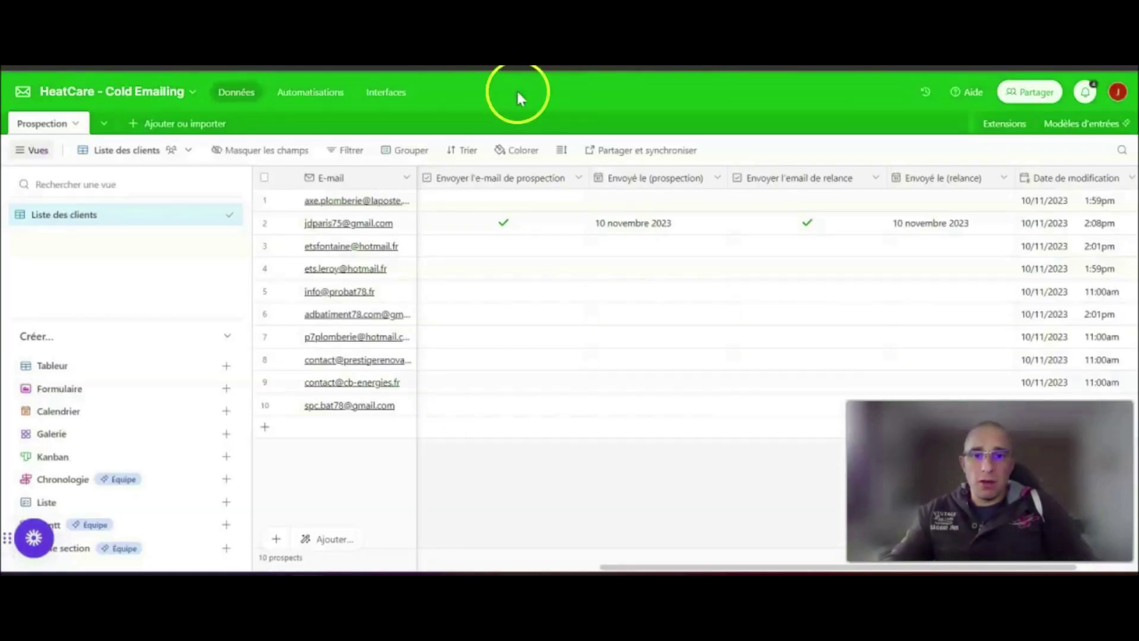
Reset the AFD Groupe record in Airtable by unticking both e-mail checkboxes and clearing the Envoyé le (prospection) and Envoyé le (relance) dates.
{"action": "left_click", "coordinate": [806, 223]}
{"action": "left_click", "coordinate": [502, 223]}
{"action": "left_click", "coordinate": [806, 223]}
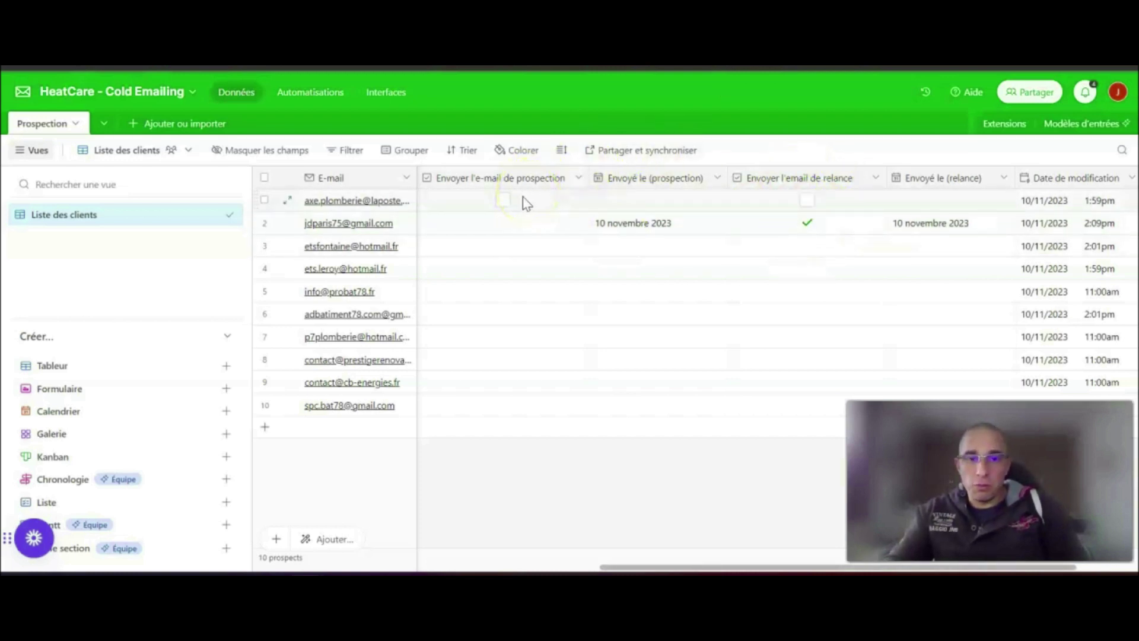
{"action": "left_click", "coordinate": [807, 223]}
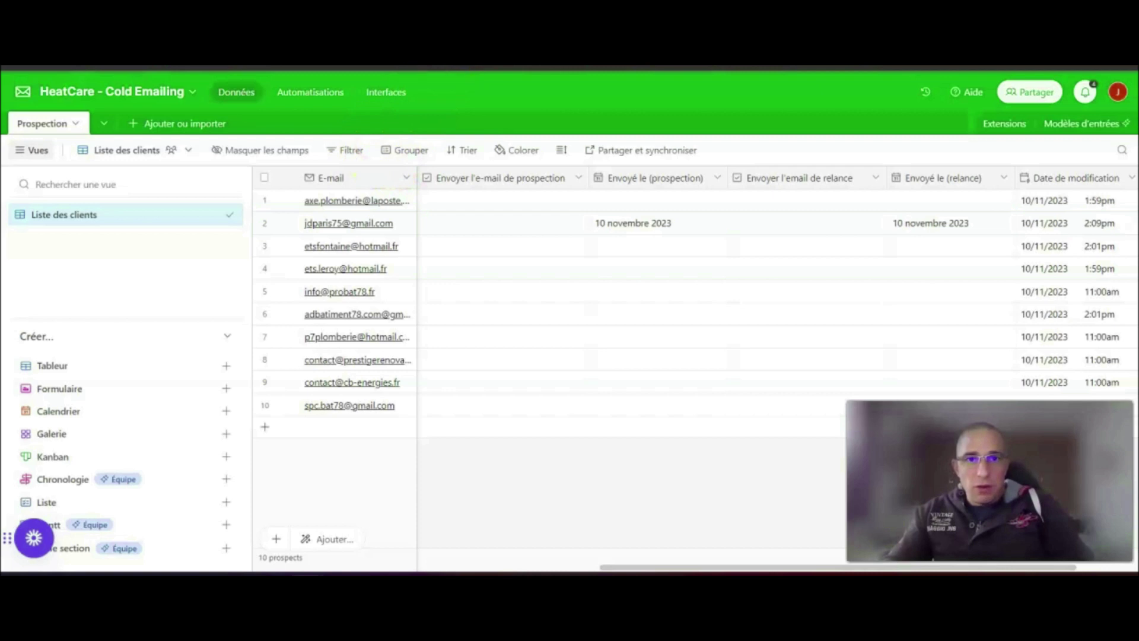
{"action": "left_click", "coordinate": [694, 220]}
{"action": "key", "text": "Delete"}
{"action": "left_click", "coordinate": [977, 223]}
{"action": "key", "text": "Delete"}
{"action": "left_click", "coordinate": [701, 465]}
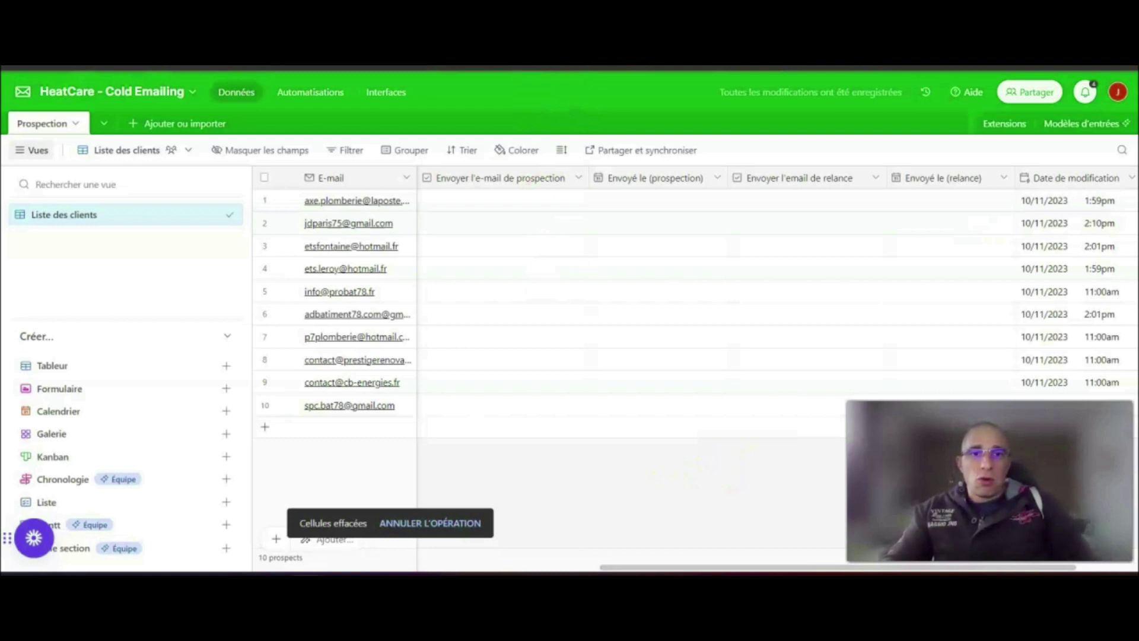
Set up the third route's filter in Make with the label "Les autres cas", fallback enabled and the empty condition removed.
{"action": "key", "text": "ctrl+Tab"}
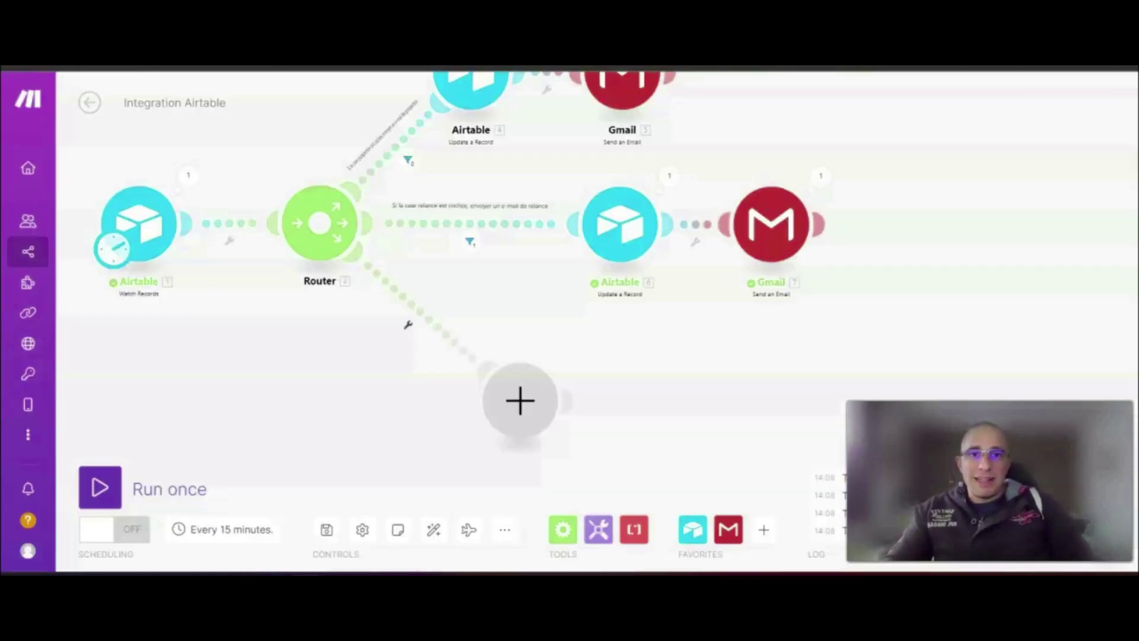
{"action": "left_click", "coordinate": [408, 330]}
{"action": "left_click", "coordinate": [407, 362]}
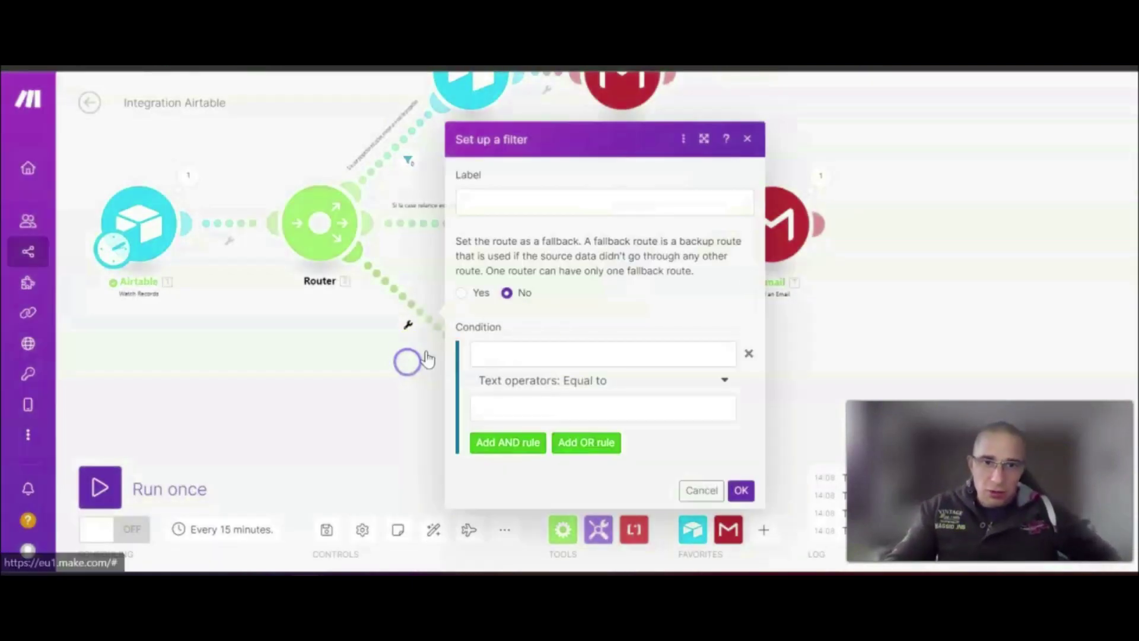
{"action": "left_click", "coordinate": [516, 201]}
{"action": "type", "text": "Les autres cas"}
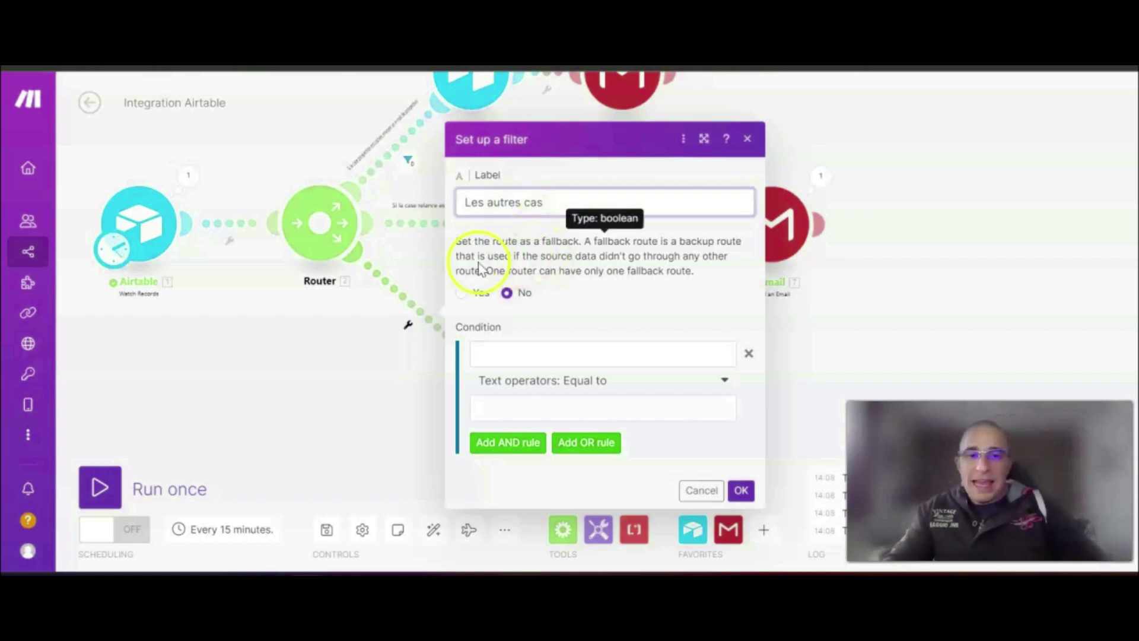
{"action": "left_click_drag", "start_coordinate": [457, 241], "coordinate": [717, 273]}
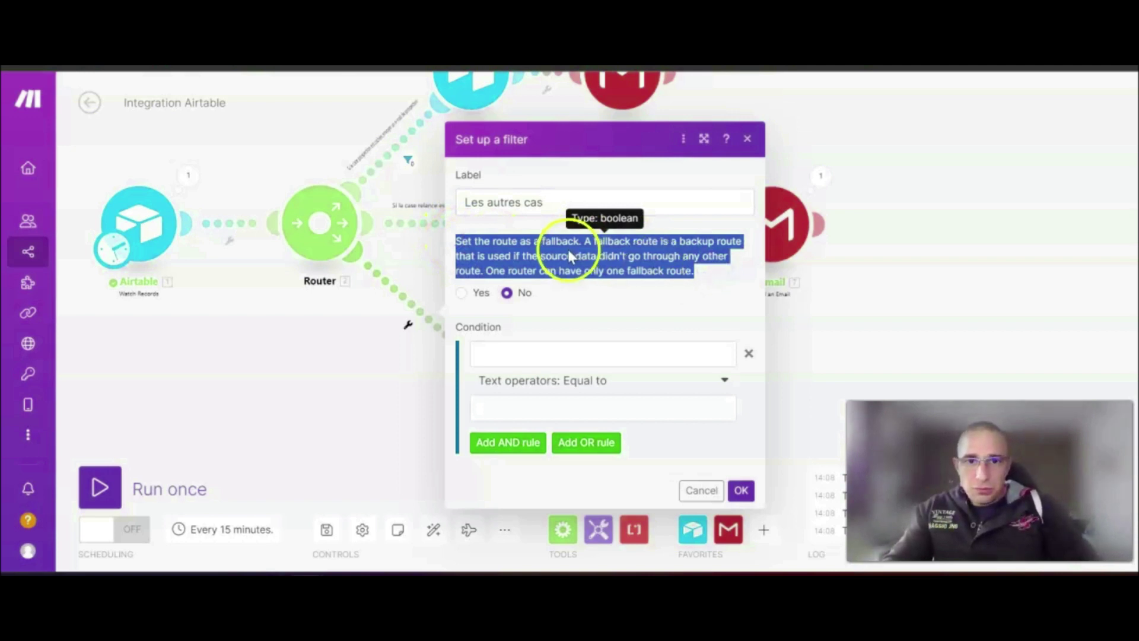
{"action": "left_click", "coordinate": [463, 293]}
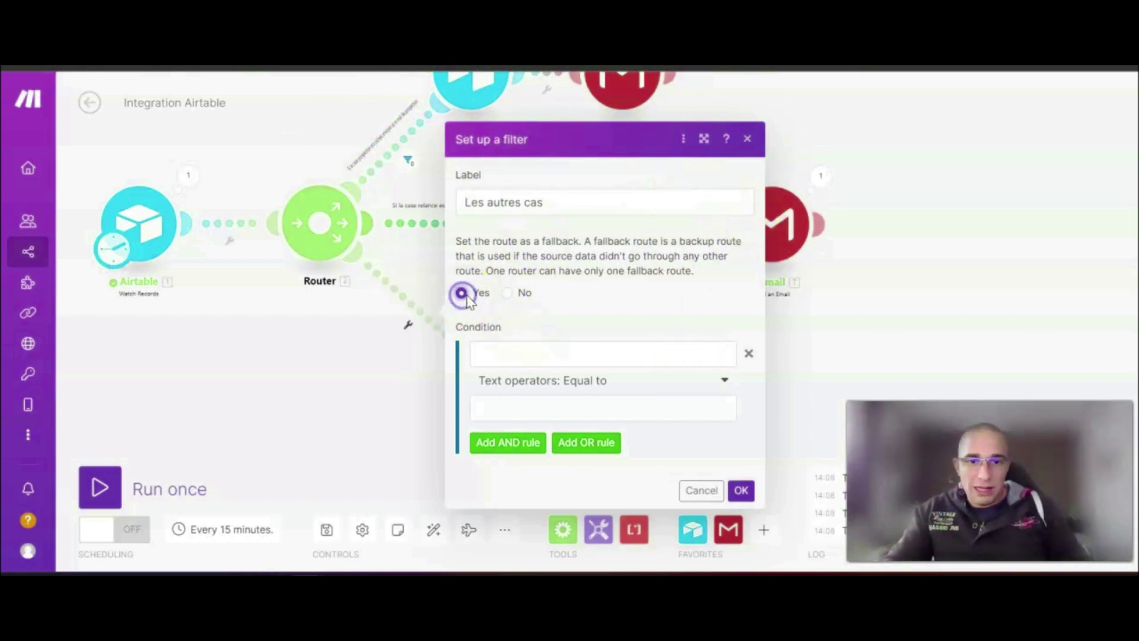
{"action": "left_click", "coordinate": [749, 353]}
{"action": "left_click", "coordinate": [746, 403]}
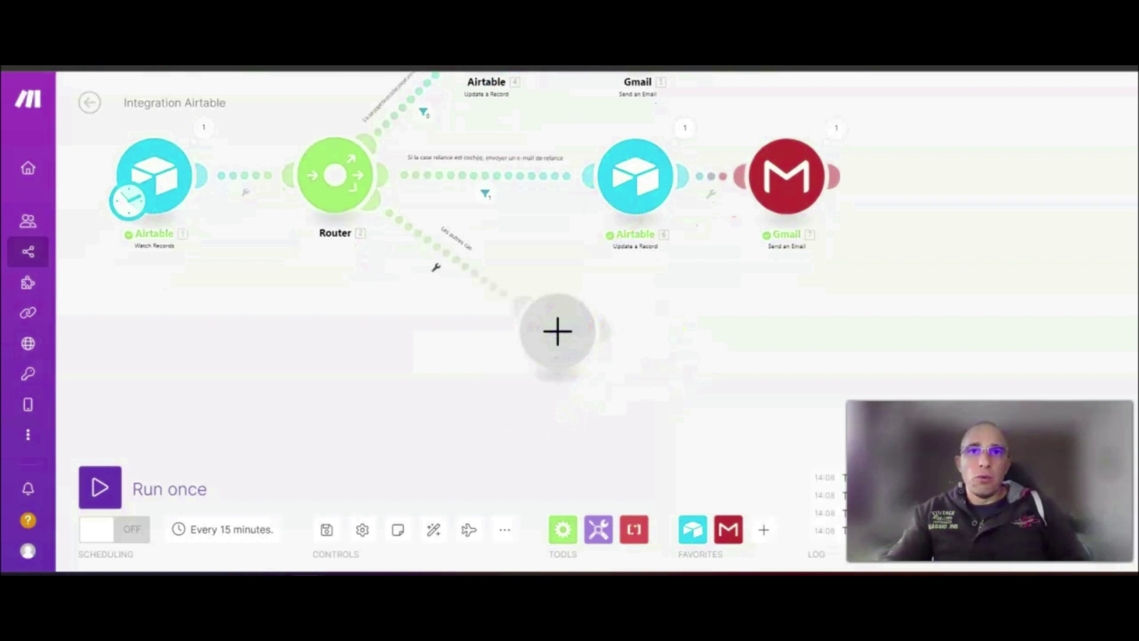
Add an Airtable Update a Record module to the fallback route.
{"action": "left_click", "coordinate": [567, 335]}
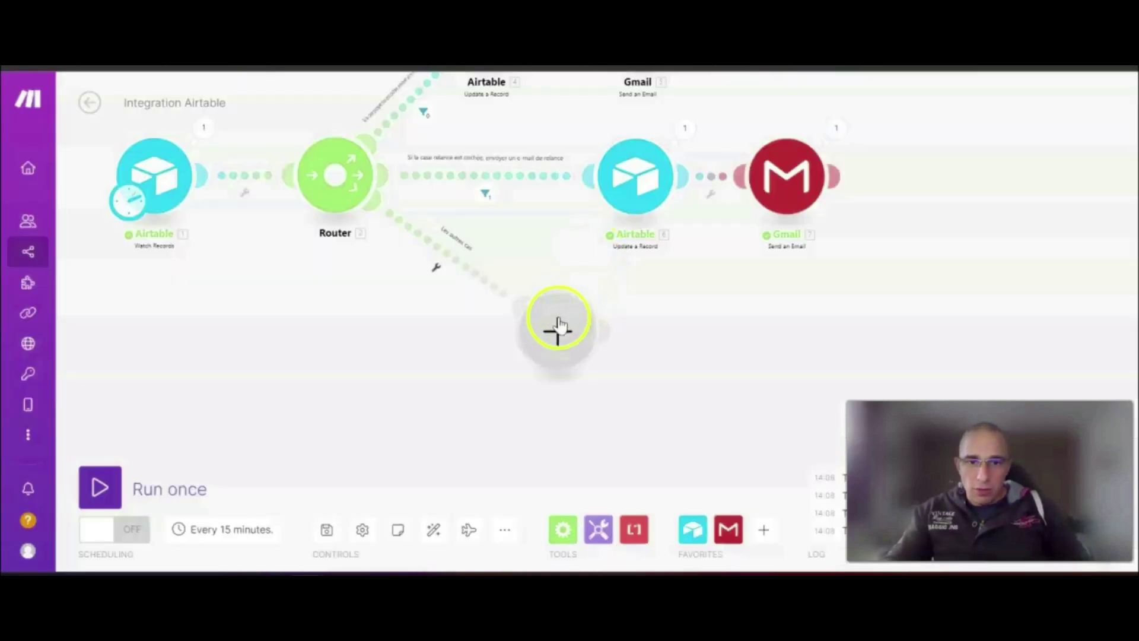
{"action": "left_click", "coordinate": [561, 326]}
{"action": "left_click", "coordinate": [676, 280]}
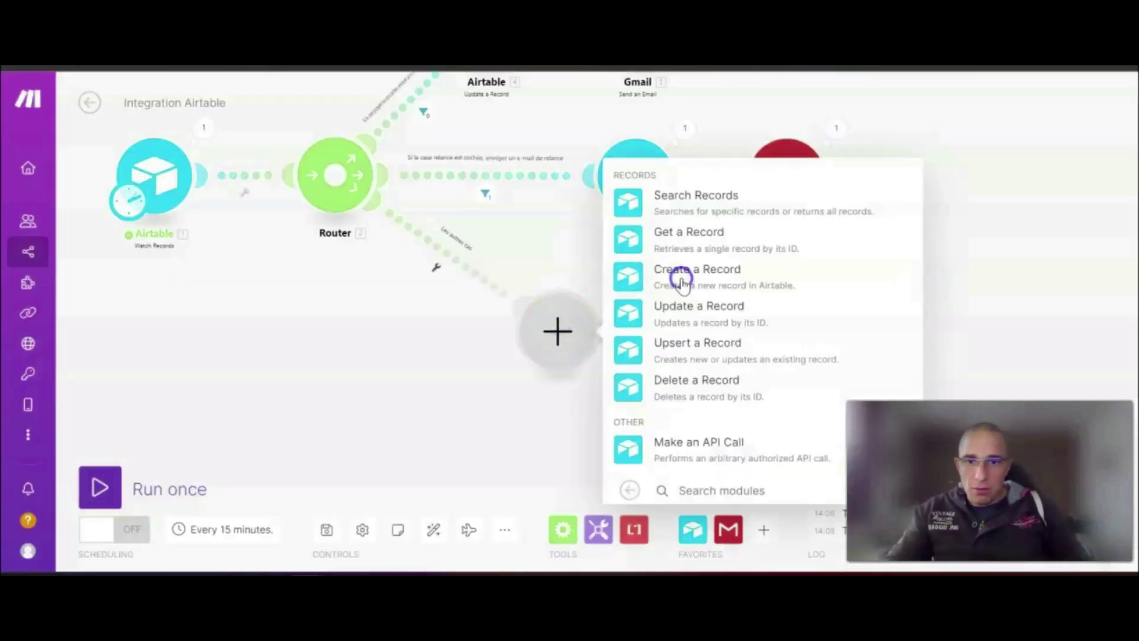
{"action": "left_click", "coordinate": [697, 299]}
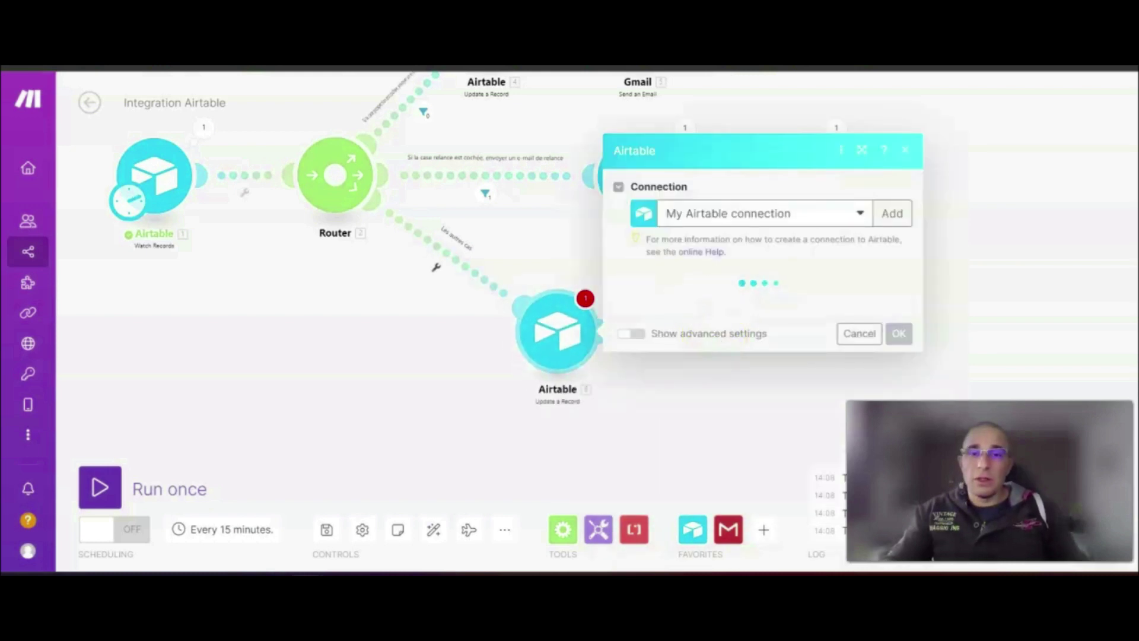
Select the HeatCare - Cold Emailing base and the Prospection table for the fallback route's Update a Record module.
{"action": "left_click", "coordinate": [759, 312]}
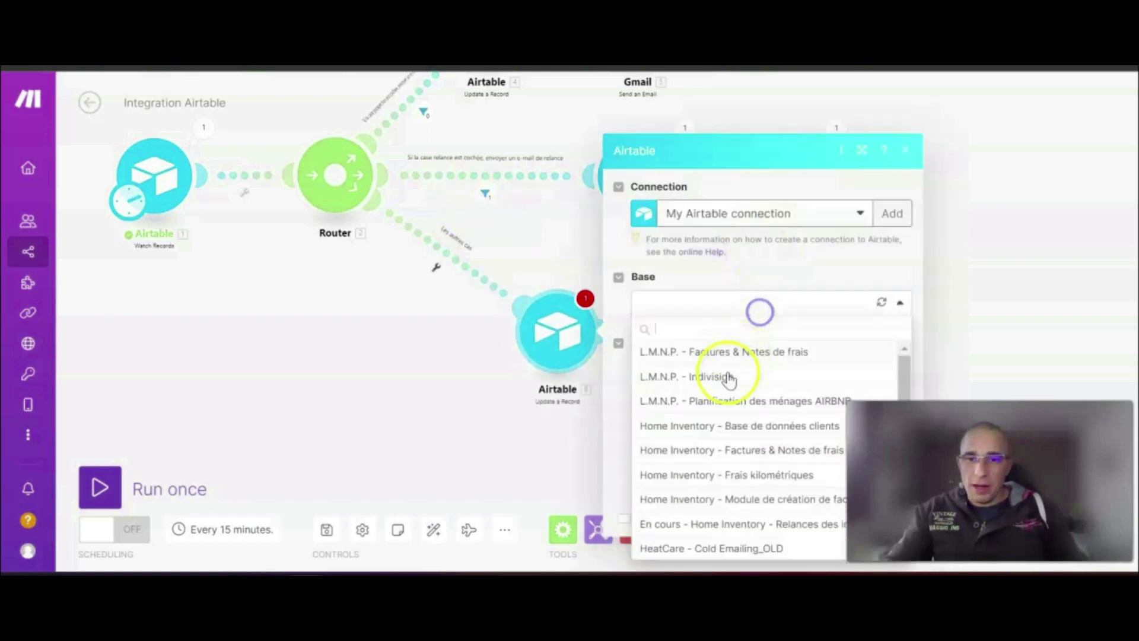
{"action": "scroll", "coordinate": [721, 516], "scroll_direction": "down", "scroll_amount": 1}
{"action": "left_click", "coordinate": [722, 521]}
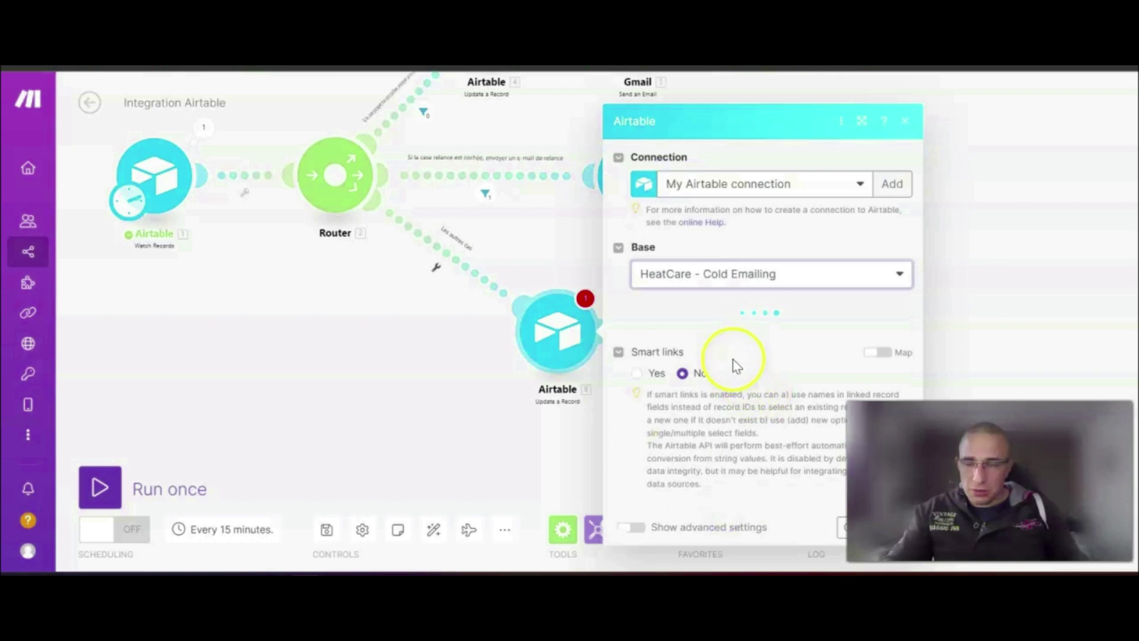
{"action": "left_click", "coordinate": [697, 349]}
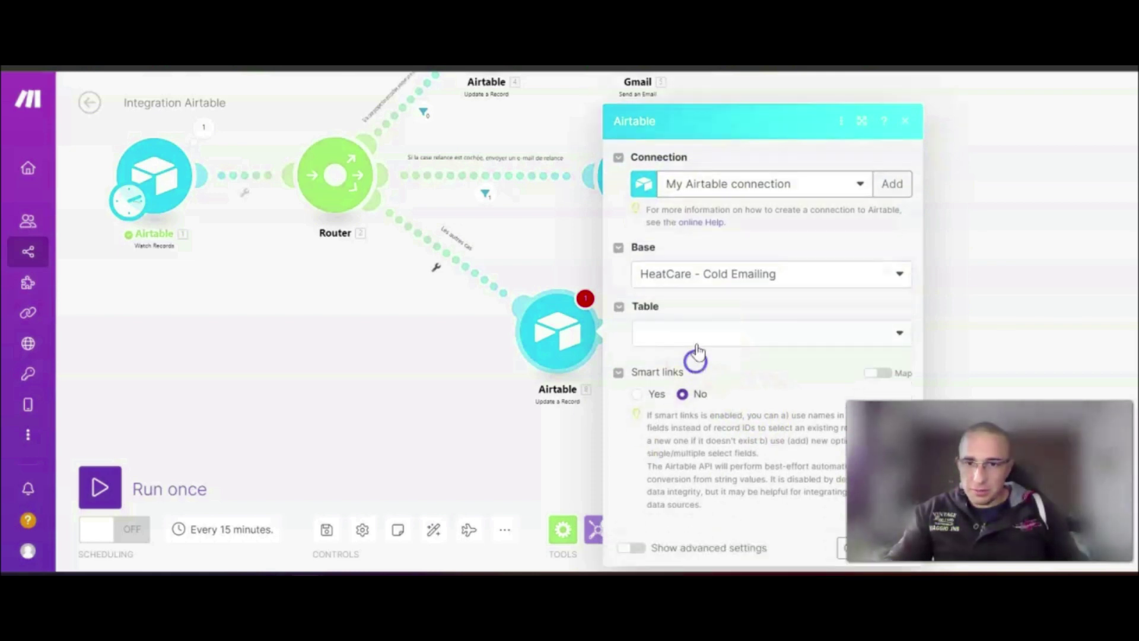
{"action": "left_click", "coordinate": [699, 357]}
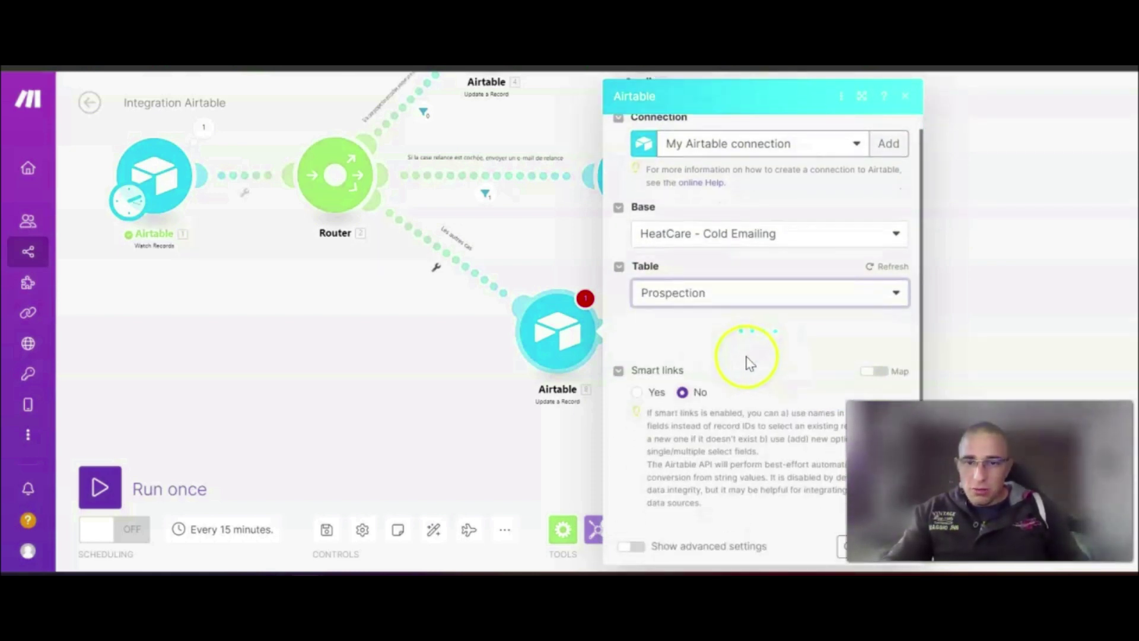
{"action": "scroll", "coordinate": [742, 310], "scroll_direction": "down", "scroll_amount": 3}
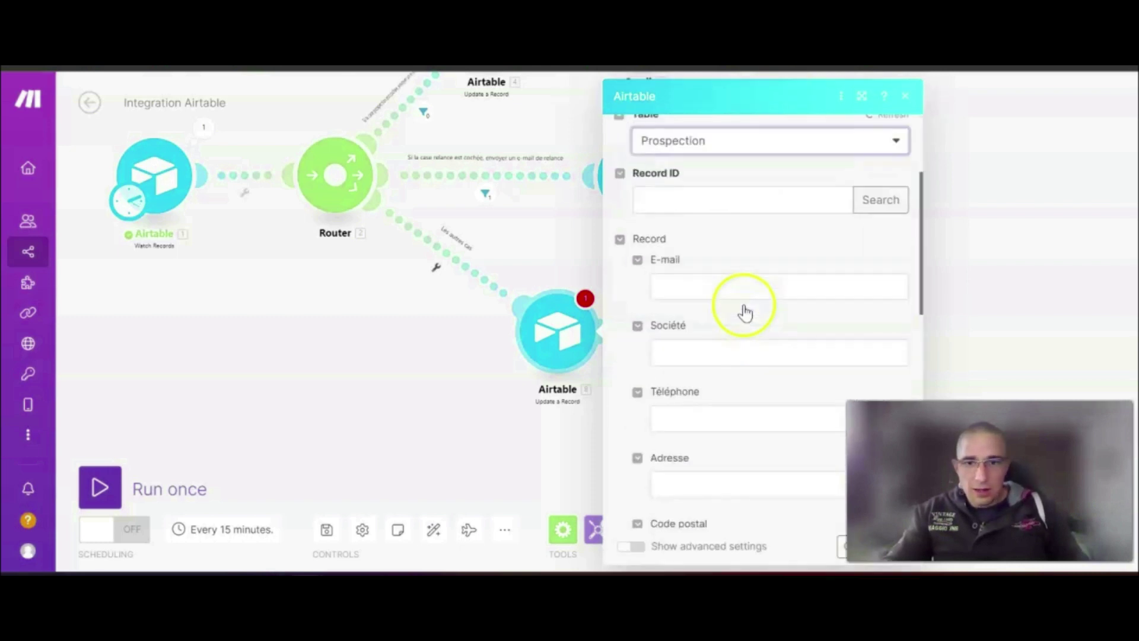
Map the Record ID of the fallback Update a Record module to the ID from Watch Records.
{"action": "left_click", "coordinate": [686, 191]}
{"action": "left_click", "coordinate": [886, 205]}
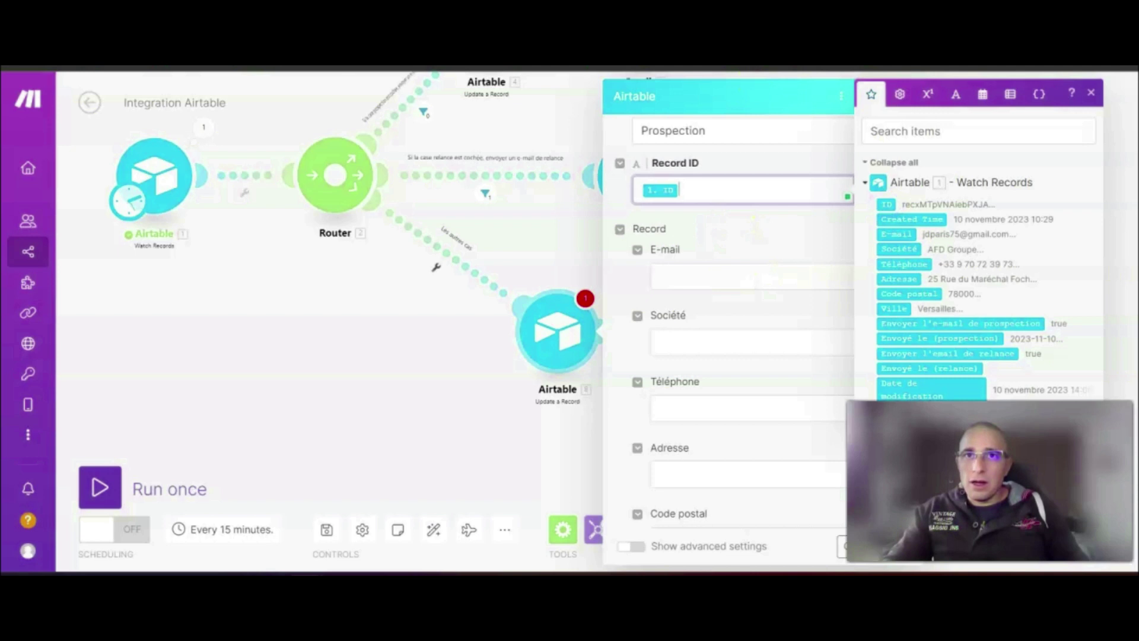
{"action": "left_click", "coordinate": [746, 211]}
Fill the fallback module's Envoyé le (prospection) field with the pi math variable.
{"action": "scroll", "coordinate": [749, 320], "scroll_direction": "down", "scroll_amount": 10}
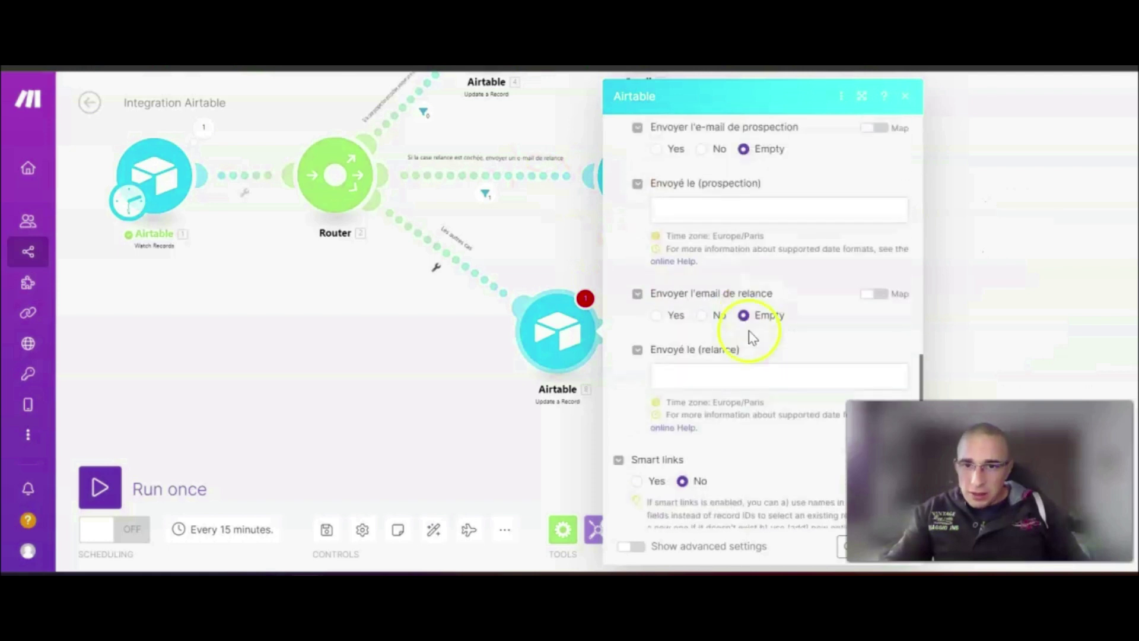
{"action": "left_click", "coordinate": [717, 214]}
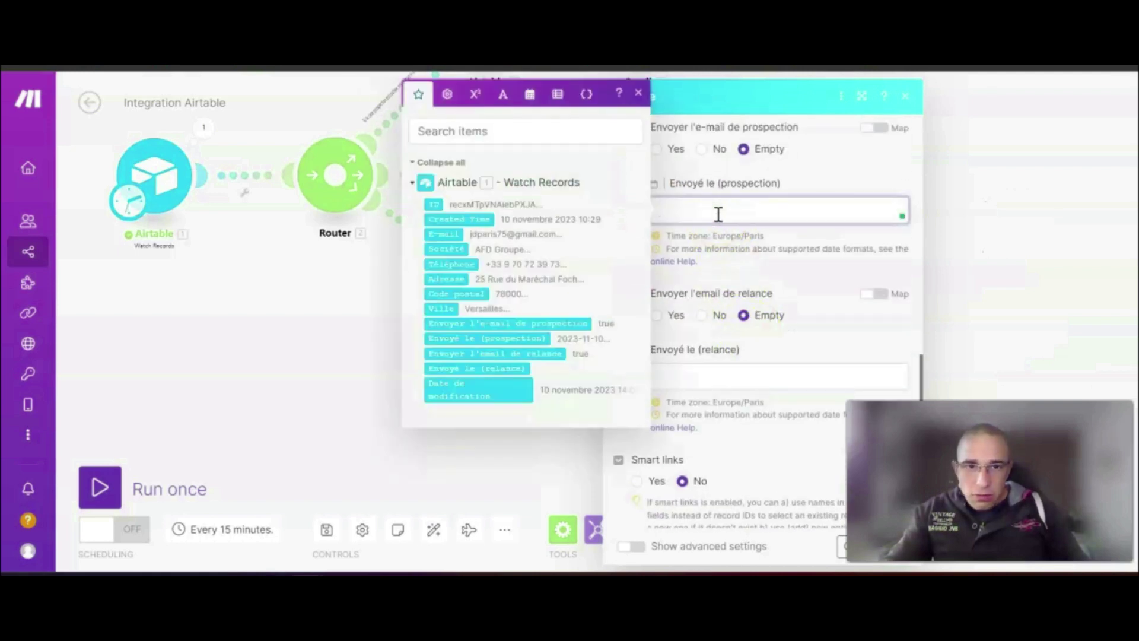
{"action": "left_click", "coordinate": [531, 96]}
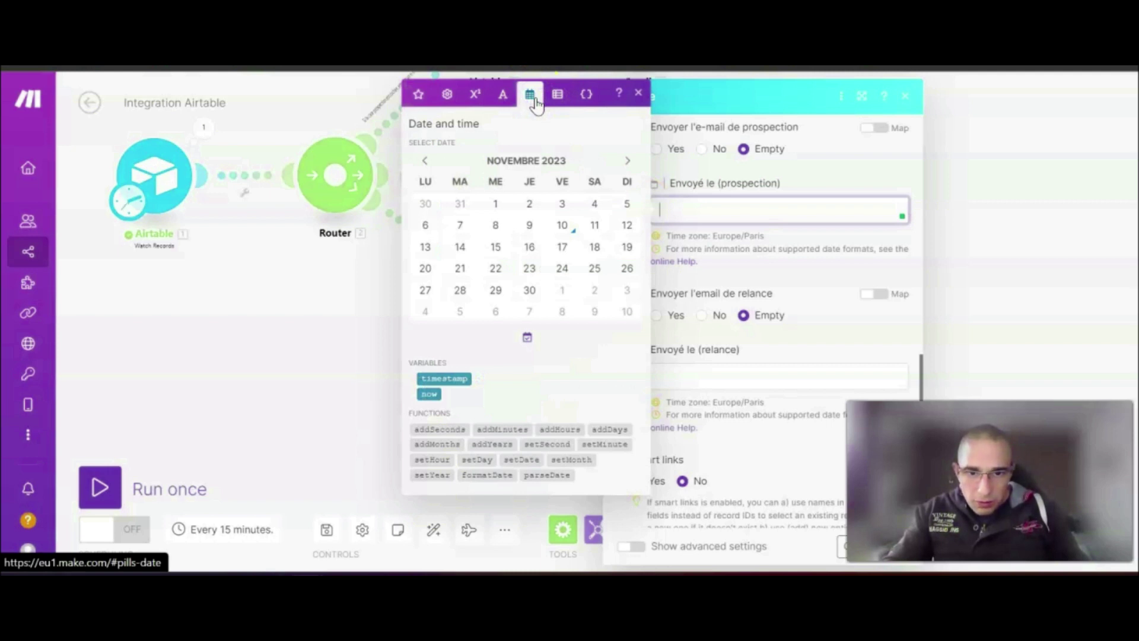
{"action": "left_click", "coordinate": [503, 96]}
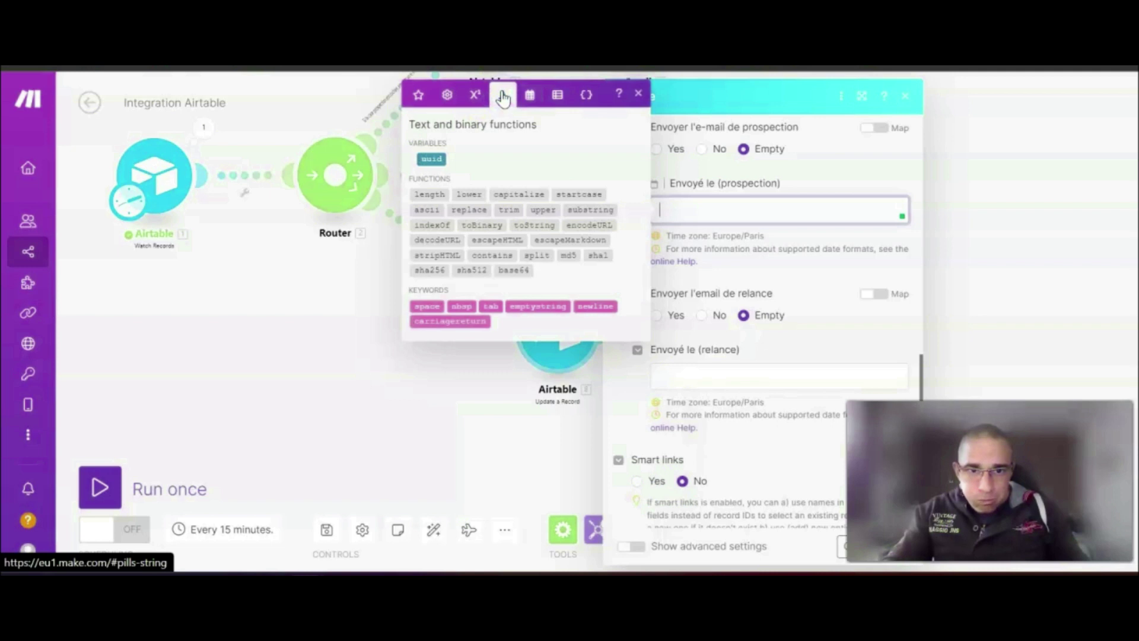
{"action": "left_click", "coordinate": [474, 96]}
{"action": "left_click", "coordinate": [428, 192]}
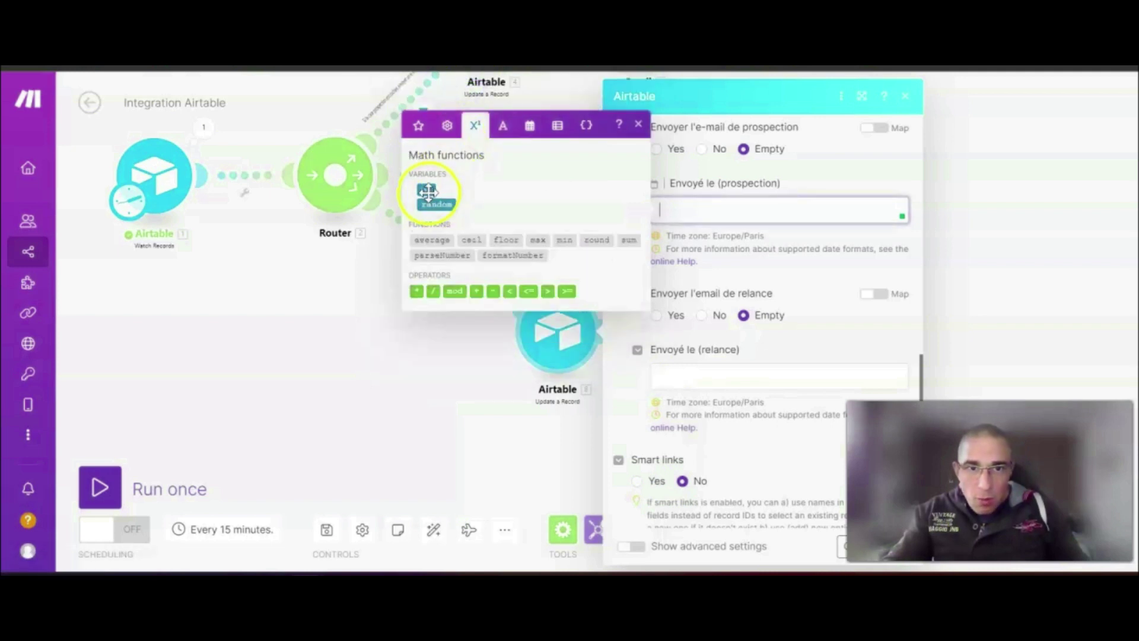
Fill the fallback module's Envoyé le (relance) field with the random math variable and save the module.
{"action": "left_click", "coordinate": [707, 372]}
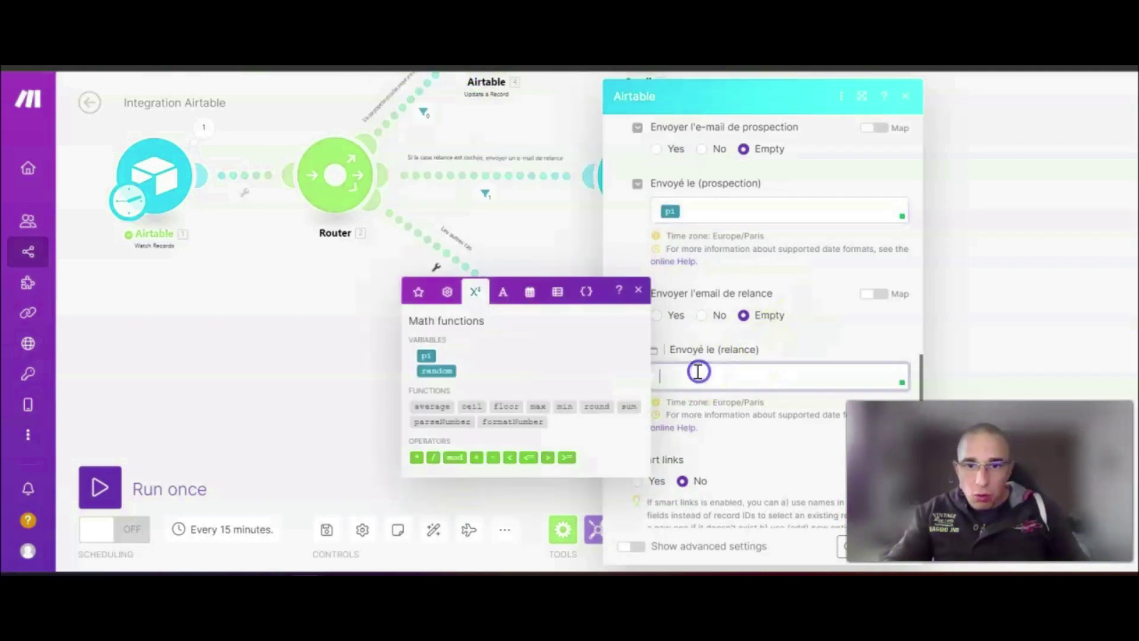
{"action": "left_click", "coordinate": [437, 370]}
{"action": "left_click", "coordinate": [817, 338]}
{"action": "left_click", "coordinate": [676, 354]}
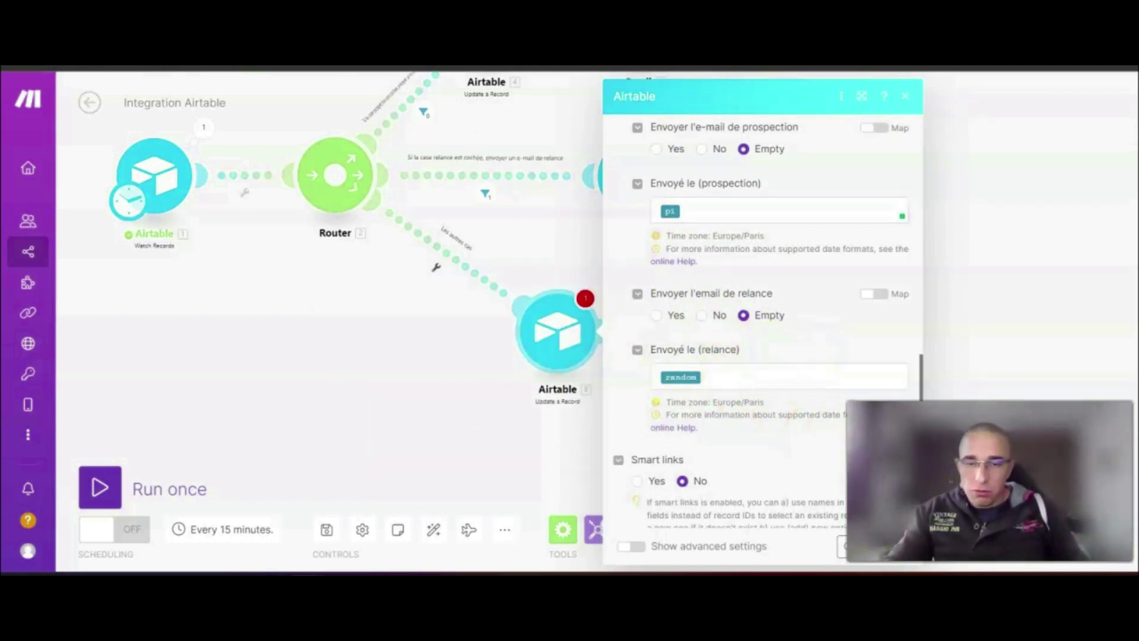
{"action": "left_click_drag", "start_coordinate": [309, 385], "coordinate": [216, 369]}
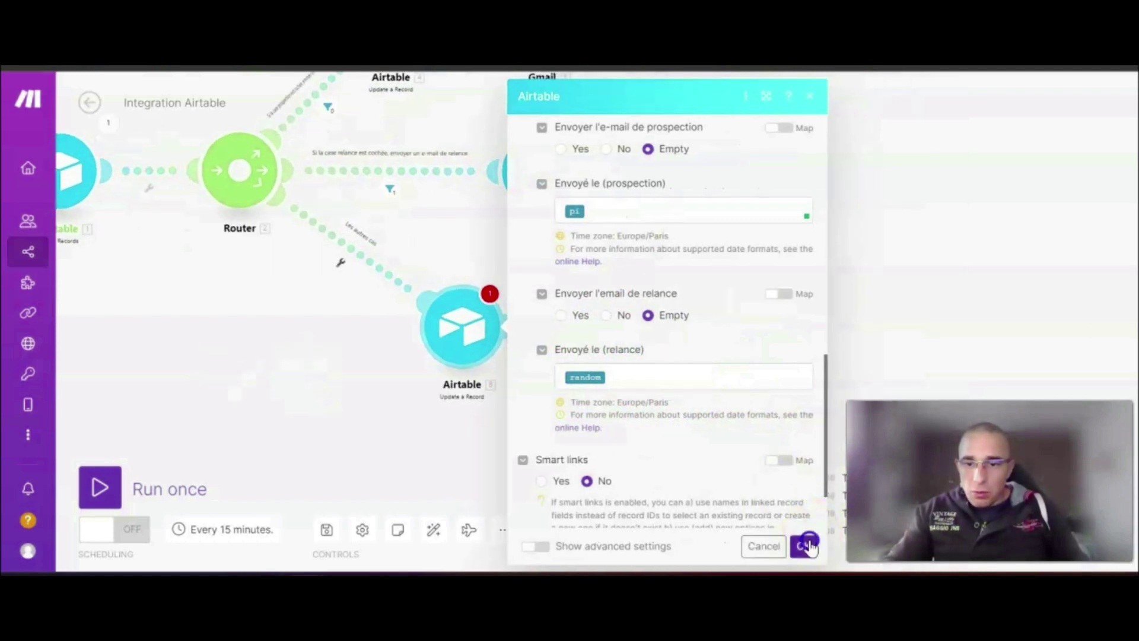
{"action": "left_click", "coordinate": [215, 366]}
Run the scenario once, then switch to Airtable and check the AFD Groupe record's Envoyé le dates.
{"action": "scroll", "coordinate": [215, 366], "scroll_direction": "down", "scroll_amount": 5}
{"action": "left_click", "coordinate": [368, 382]}
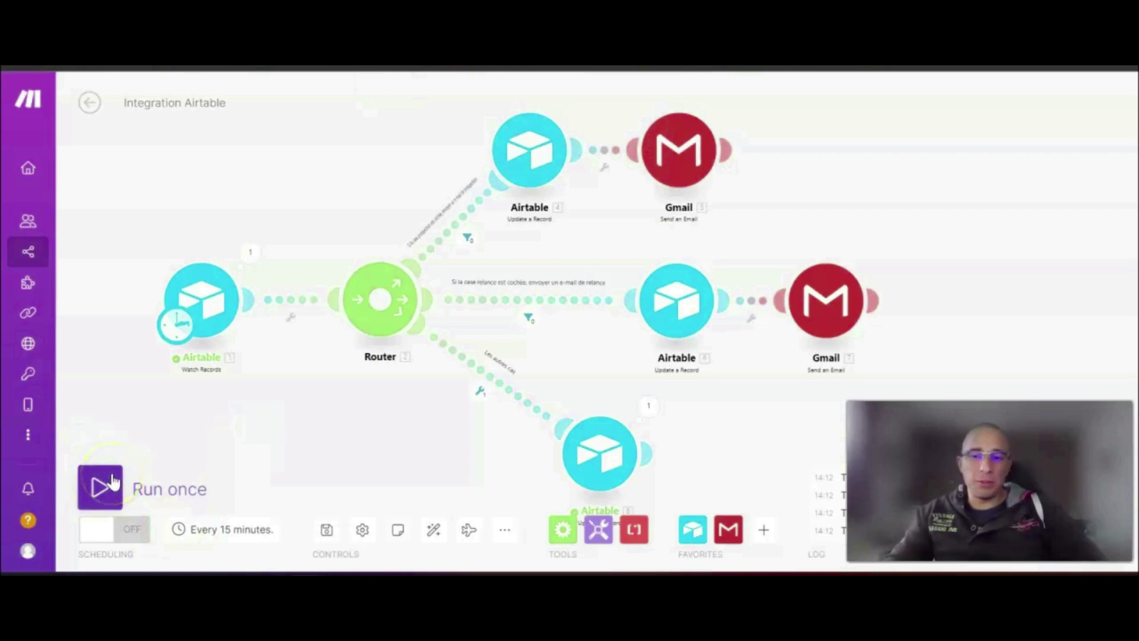
{"action": "left_click", "coordinate": [113, 481]}
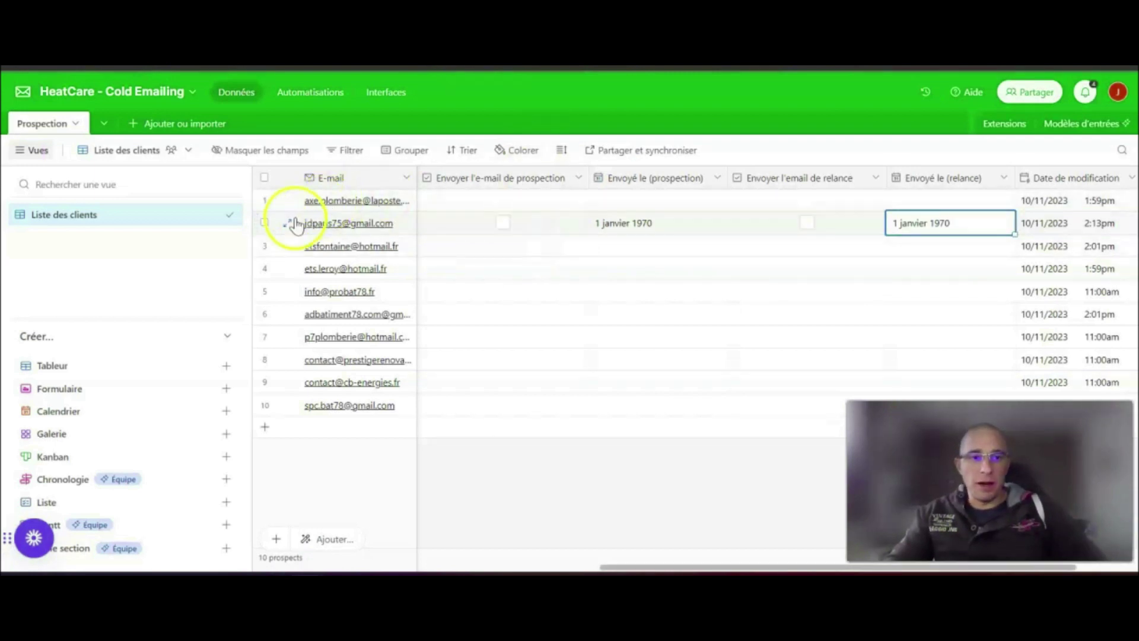
{"action": "left_click", "coordinate": [264, 223]}
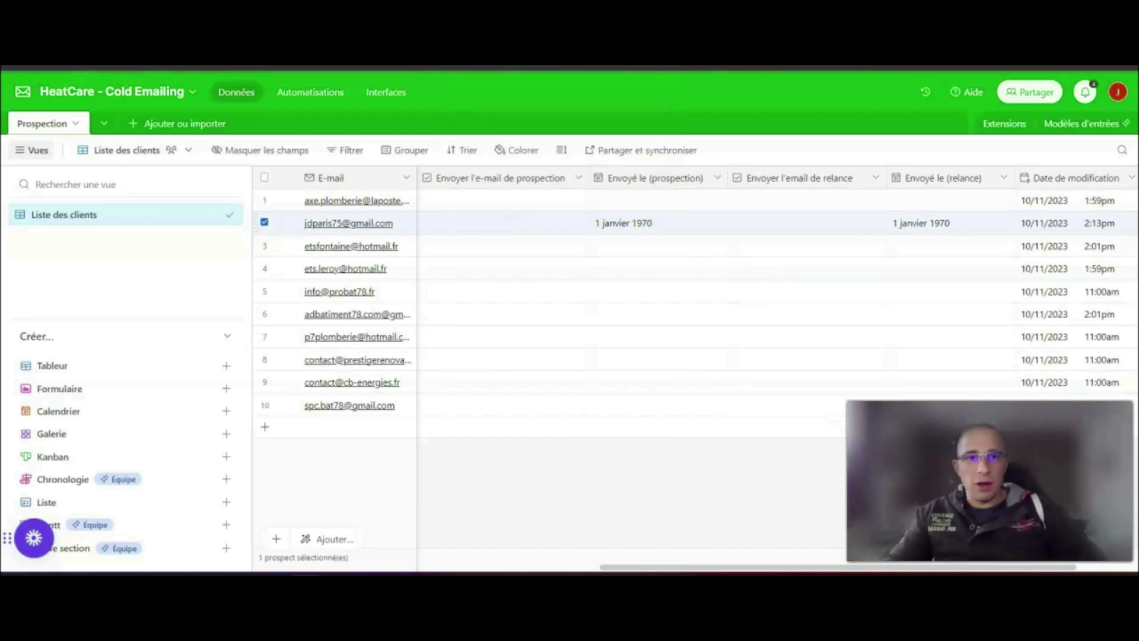
Switch back to Make and review the Watch Records module's trigger field, label field and record limit.
{"action": "left_click", "coordinate": [504, 56]}
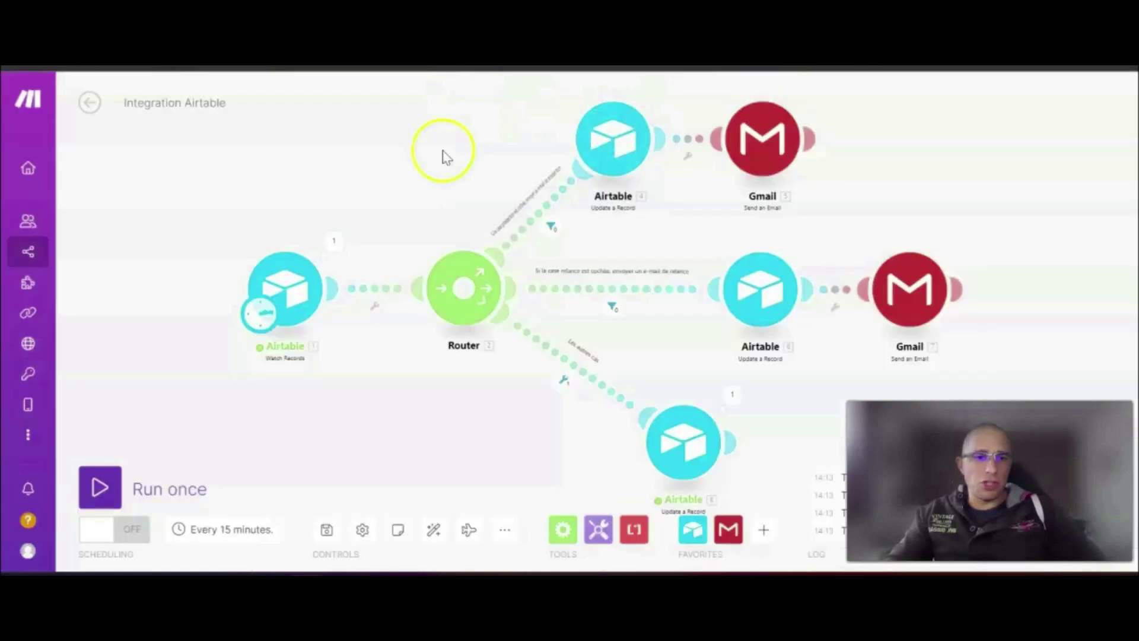
{"action": "left_click", "coordinate": [293, 291]}
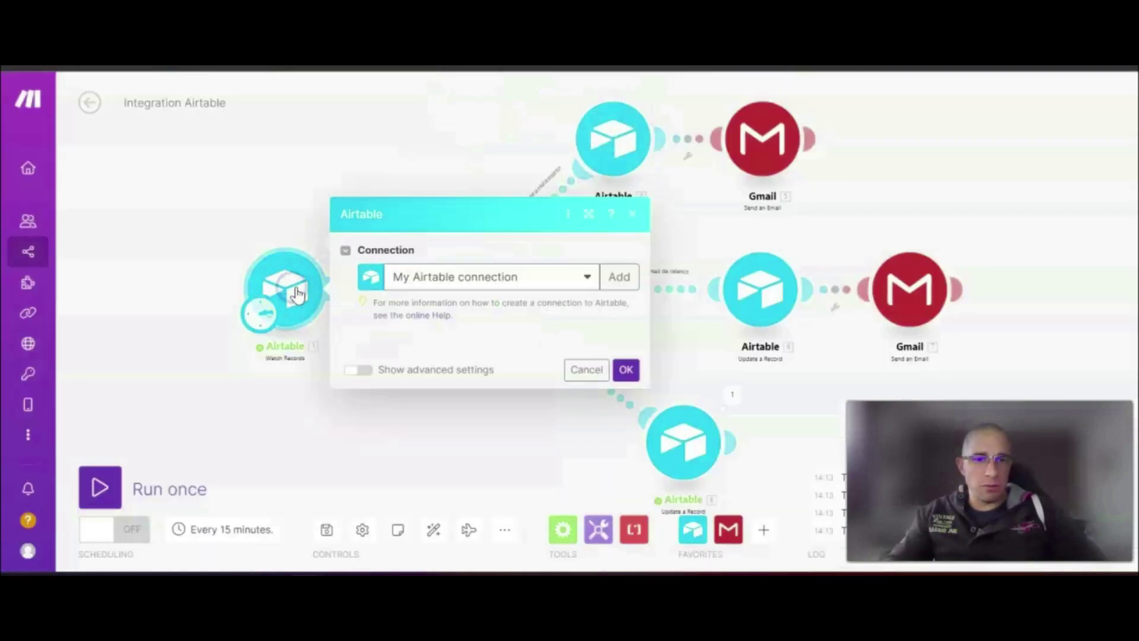
{"action": "scroll", "coordinate": [540, 356], "scroll_direction": "down", "scroll_amount": 3}
{"action": "left_click_drag", "start_coordinate": [425, 428], "coordinate": [338, 420]}
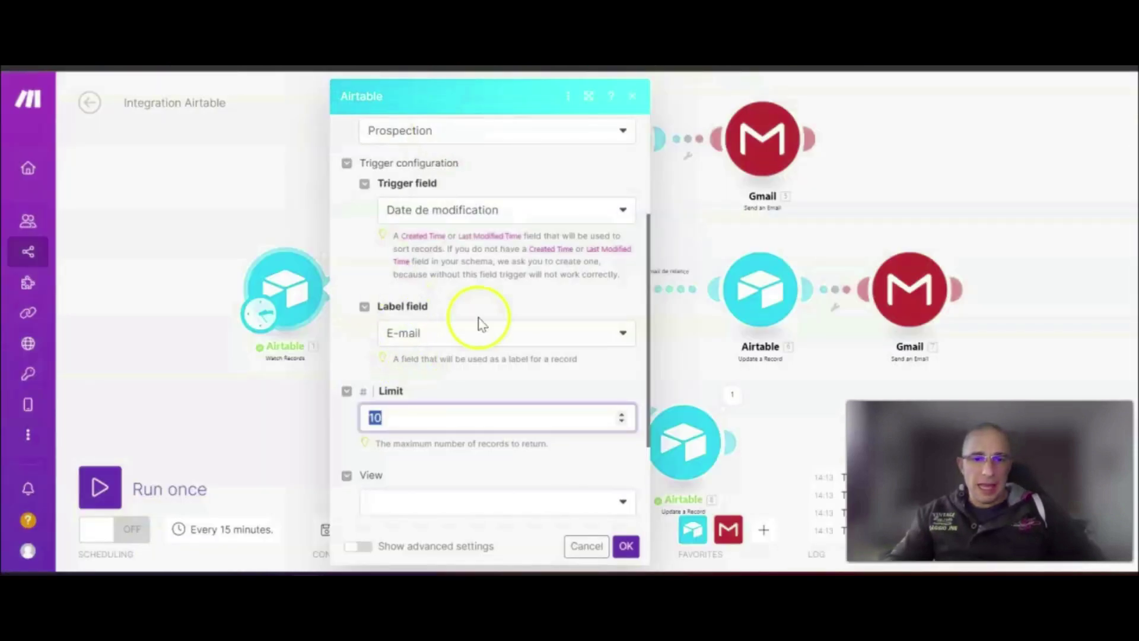
{"action": "left_click_drag", "start_coordinate": [283, 412], "coordinate": [190, 415]}
{"action": "left_click", "coordinate": [188, 291]}
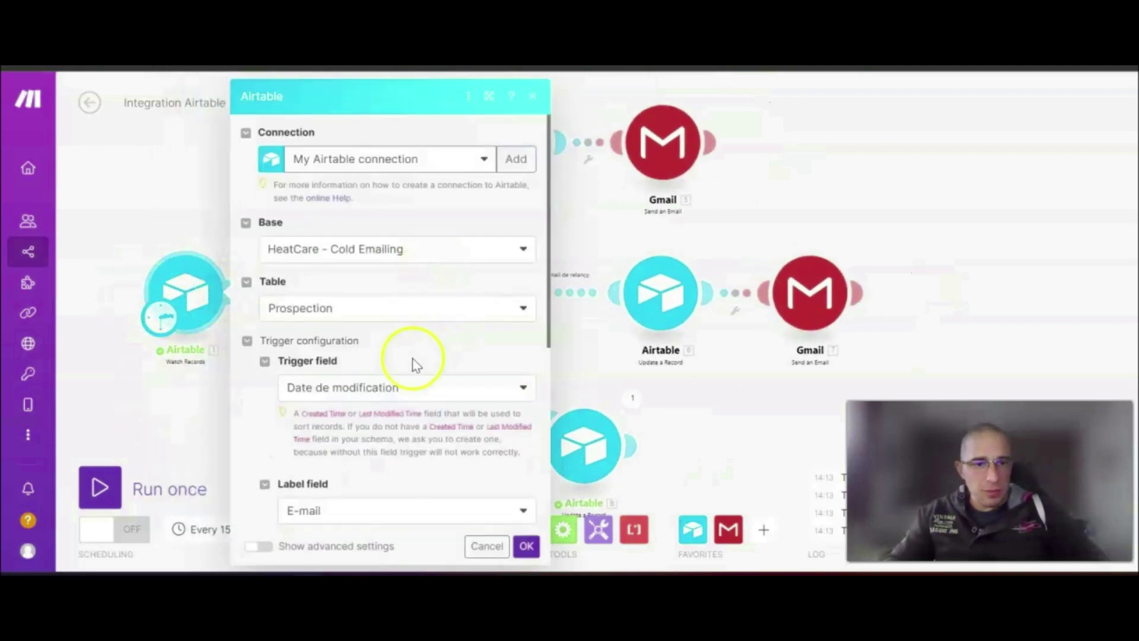
{"action": "scroll", "coordinate": [430, 344], "scroll_direction": "down", "scroll_amount": 2}
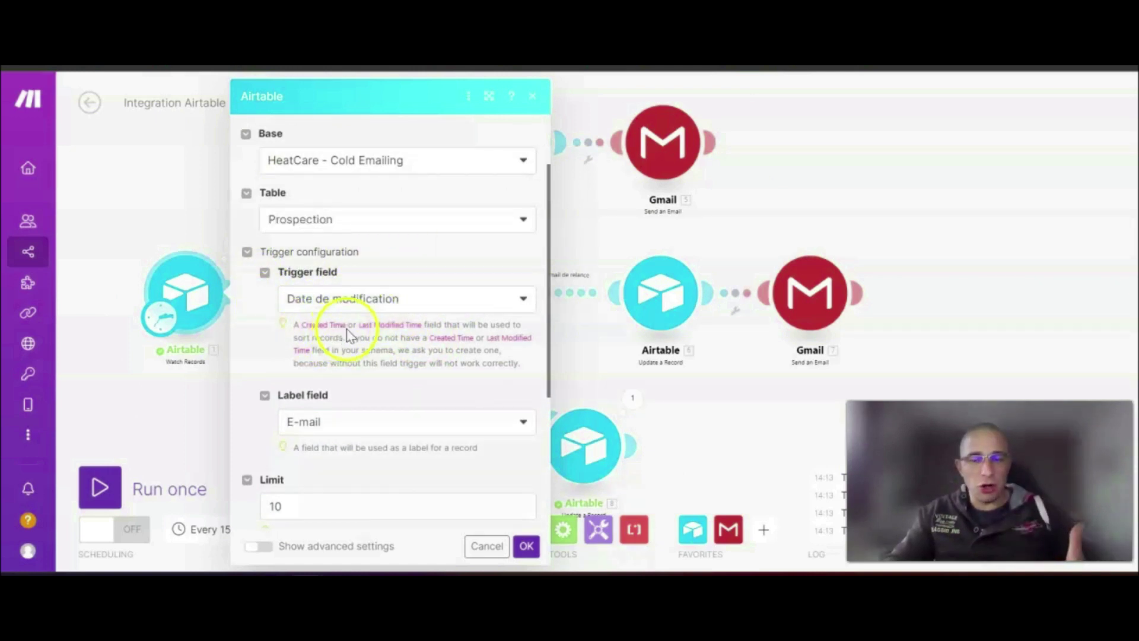
{"action": "left_click", "coordinate": [196, 393]}
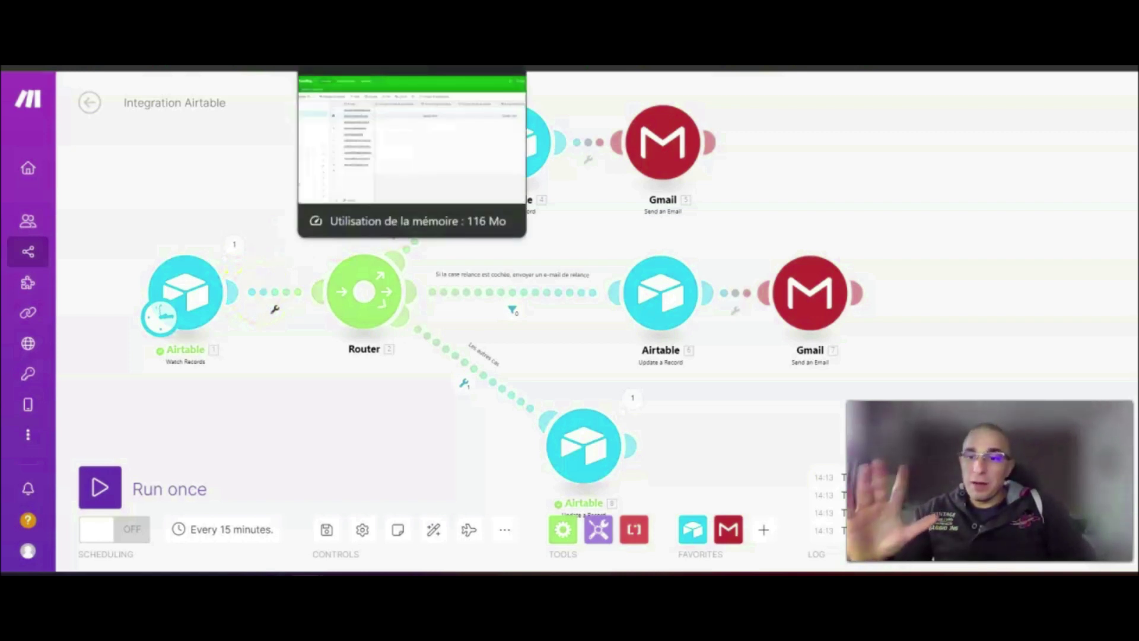
Switch to Airtable and clear the Envoyé le (prospection) and Envoyé le (relance) dates of the AFD Groupe record.
{"action": "left_click", "coordinate": [356, 67]}
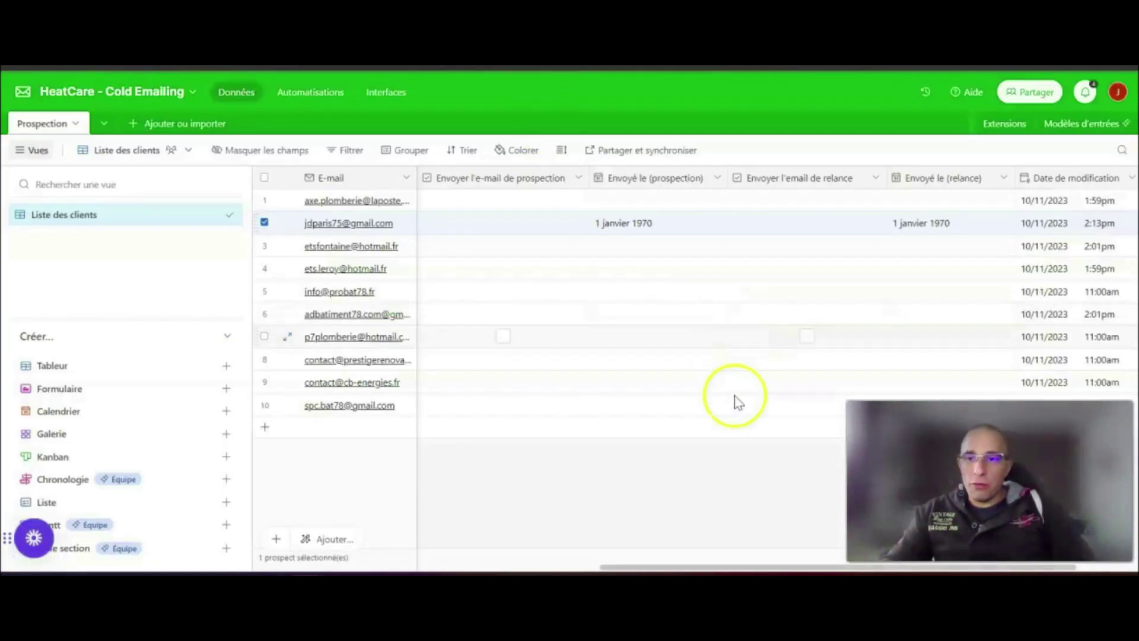
{"action": "left_click_drag", "start_coordinate": [804, 570], "coordinate": [865, 570]}
{"action": "left_click", "coordinate": [522, 225]}
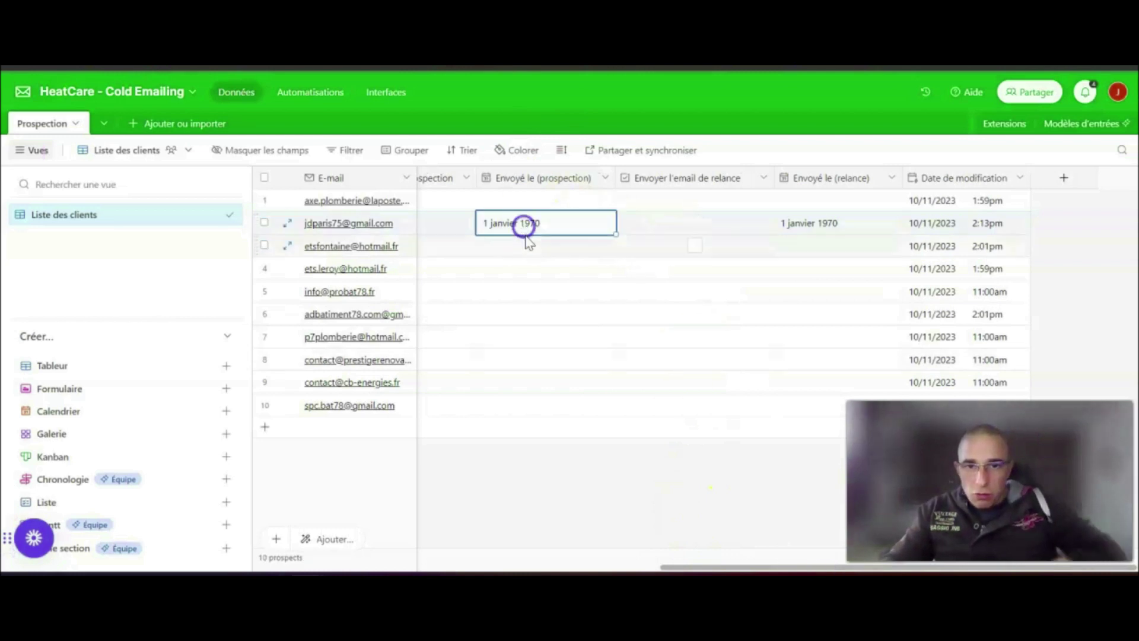
{"action": "key", "text": "Delete"}
{"action": "left_click", "coordinate": [795, 222]}
{"action": "key", "text": "Delete"}
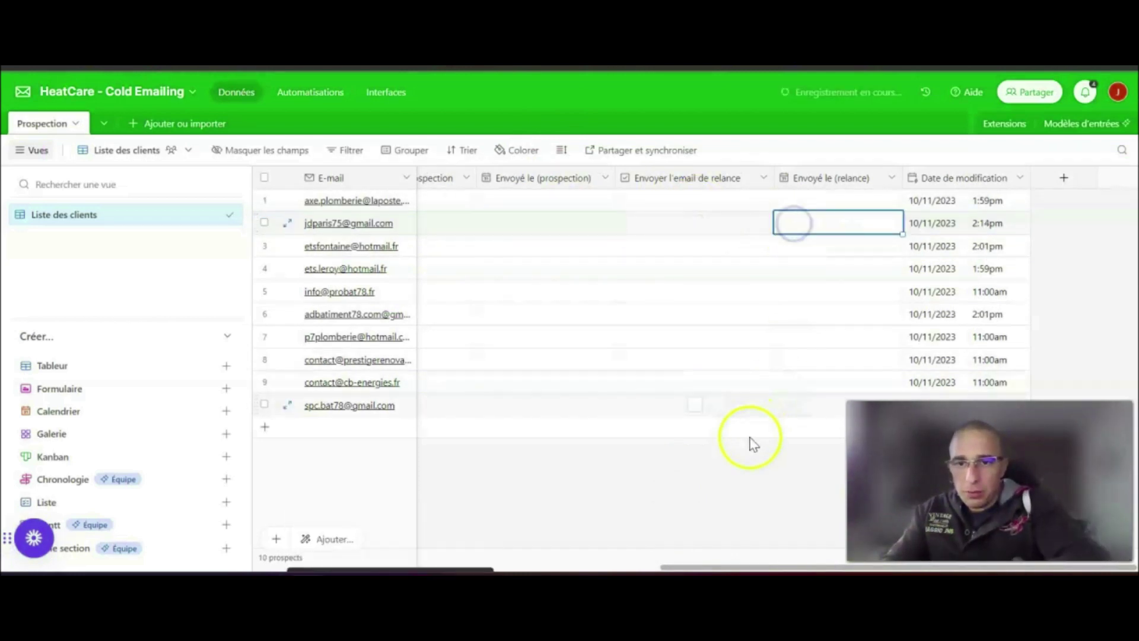
{"action": "left_click", "coordinate": [1113, 272]}
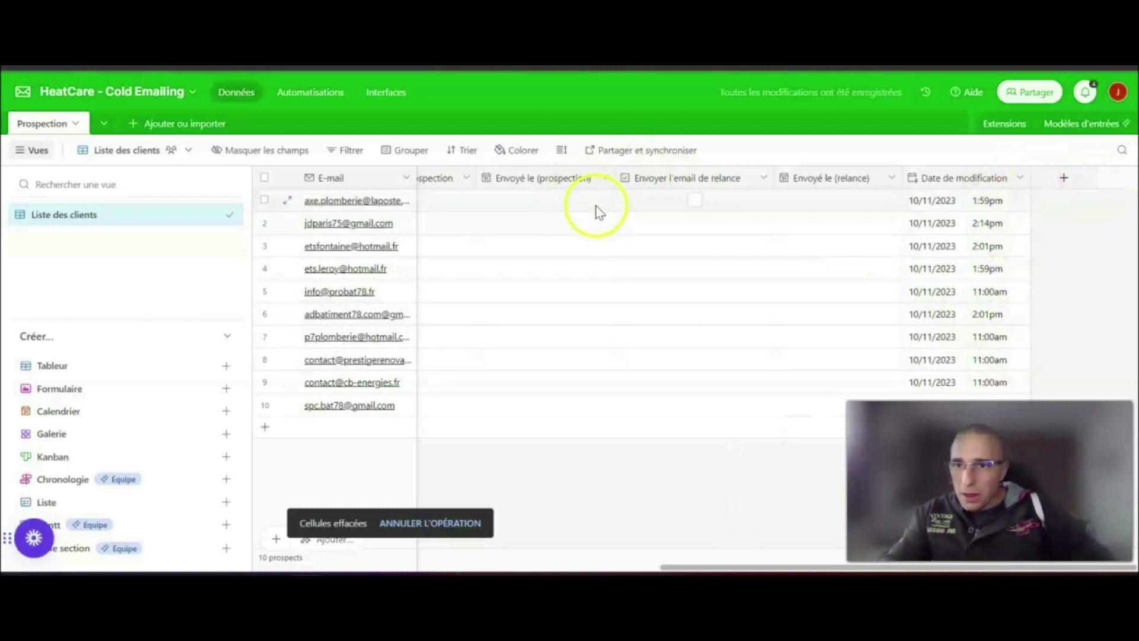
Tick Envoyer l'email de relance for all ten prospects in the Prospection table.
{"action": "left_click", "coordinate": [542, 202]}
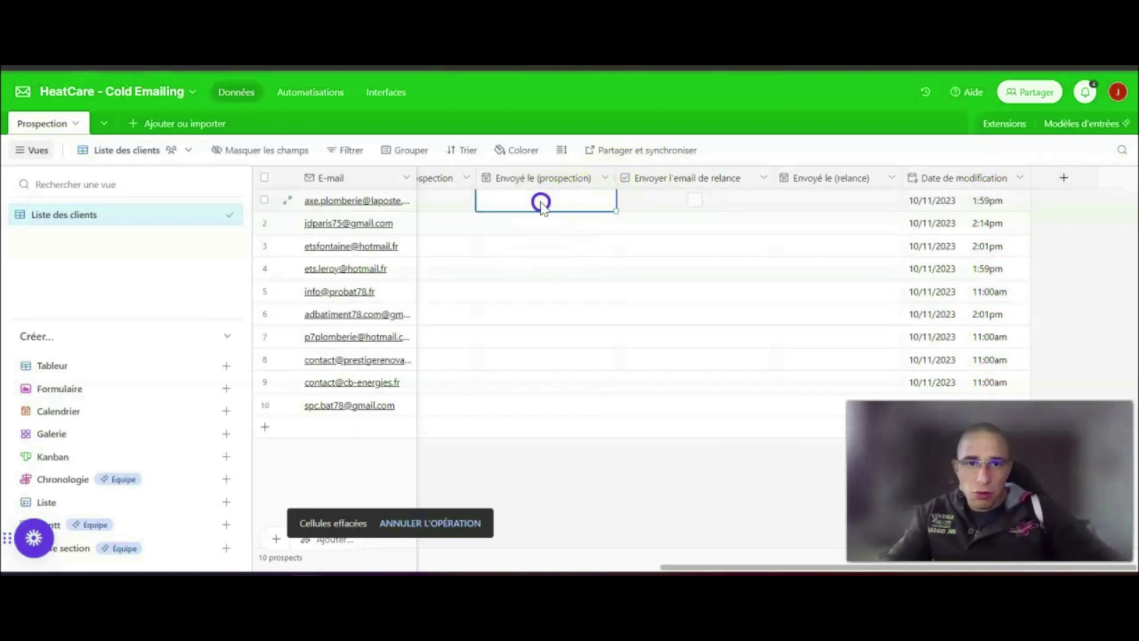
{"action": "left_click", "coordinate": [695, 201]}
{"action": "left_click", "coordinate": [695, 223]}
{"action": "left_click", "coordinate": [702, 255]}
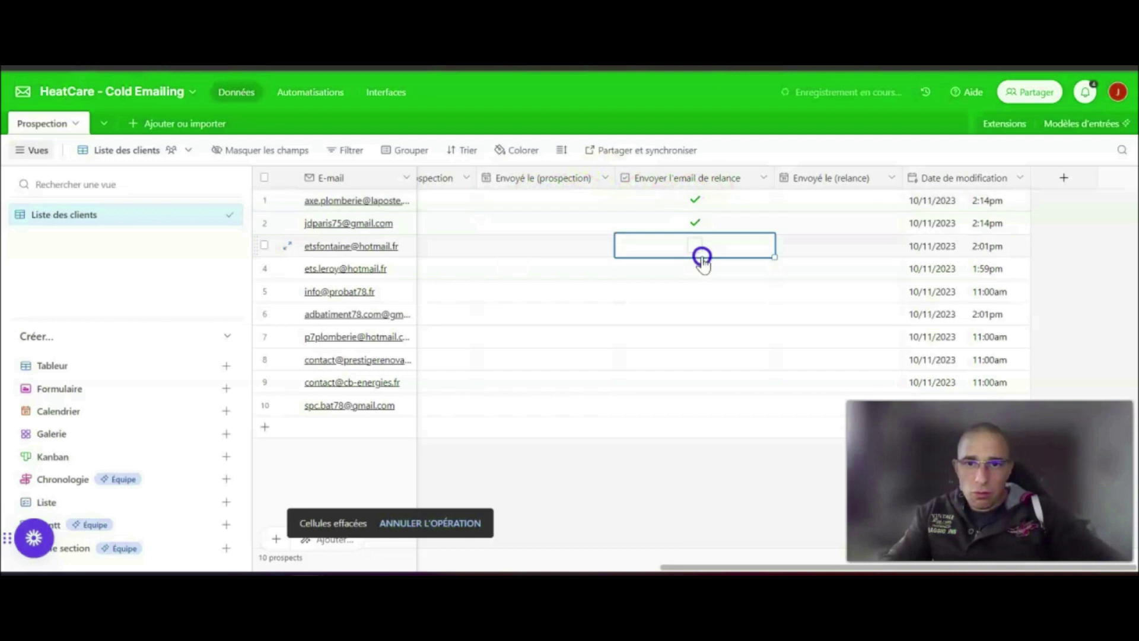
{"action": "left_click", "coordinate": [700, 246]}
{"action": "left_click", "coordinate": [700, 267]}
{"action": "left_click", "coordinate": [698, 290]}
{"action": "left_click", "coordinate": [698, 314]}
{"action": "left_click", "coordinate": [698, 337]}
{"action": "left_click", "coordinate": [697, 359]}
{"action": "left_click", "coordinate": [697, 382]}
{"action": "left_click", "coordinate": [696, 404]}
{"action": "left_click", "coordinate": [693, 427]}
{"action": "left_click", "coordinate": [694, 430]}
{"action": "left_click", "coordinate": [695, 428]}
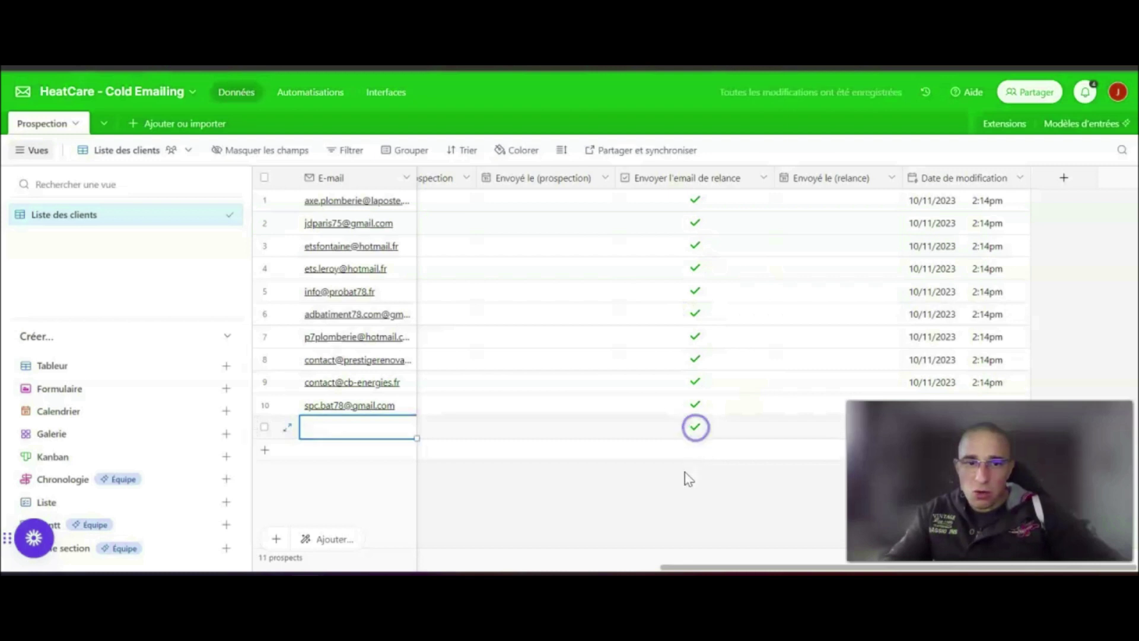
{"action": "left_click", "coordinate": [265, 426]}
{"action": "right_click", "coordinate": [264, 426]}
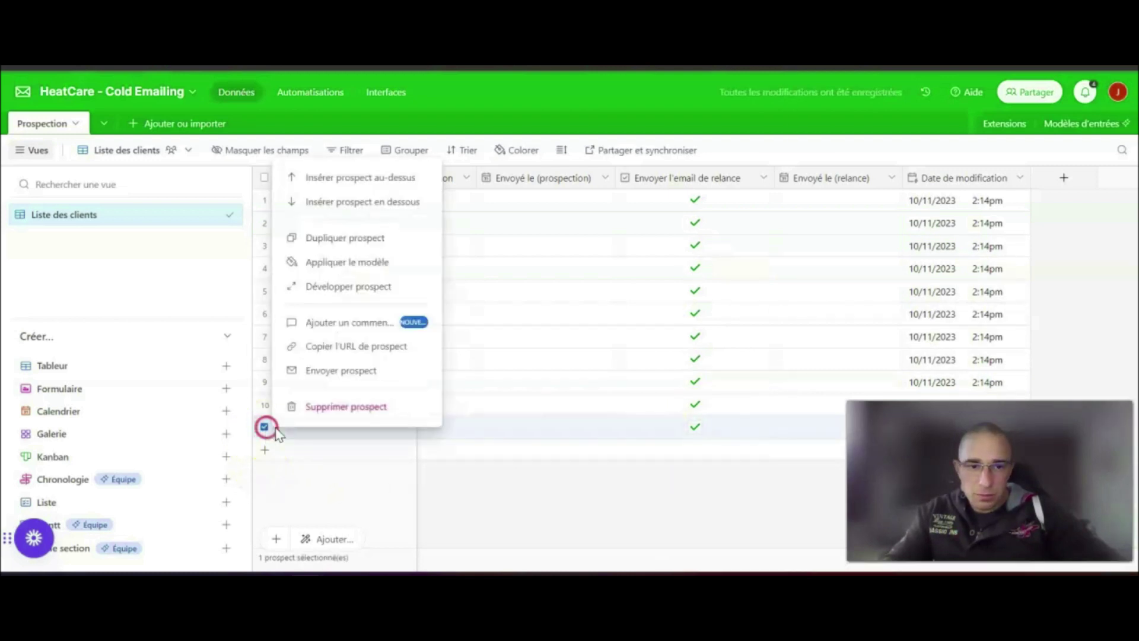
{"action": "left_click", "coordinate": [371, 408]}
Untick Envoyer l'email de relance for all ten prospects.
{"action": "left_click", "coordinate": [695, 359]}
{"action": "left_click", "coordinate": [696, 336]}
{"action": "left_click", "coordinate": [695, 314]}
{"action": "left_click", "coordinate": [696, 292]}
{"action": "left_click", "coordinate": [695, 269]}
{"action": "left_click", "coordinate": [697, 245]}
{"action": "left_click", "coordinate": [695, 223]}
{"action": "left_click", "coordinate": [696, 201]}
{"action": "left_click", "coordinate": [680, 465]}
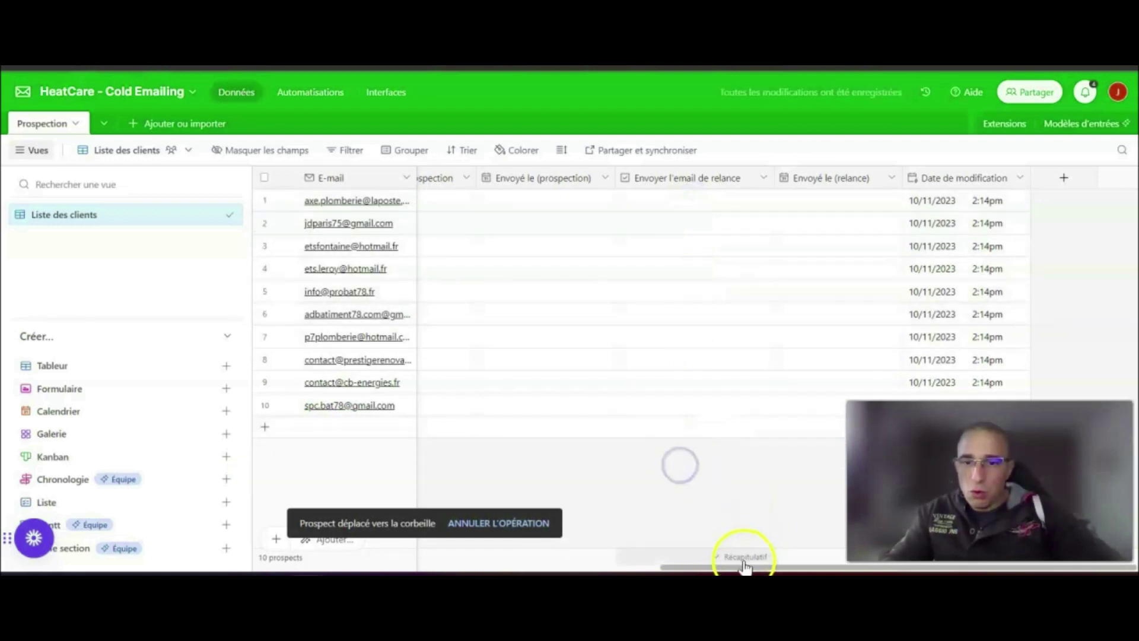
Run the Make scenario once on the modified prospects and check their Envoyé le dates in Airtable.
{"action": "mouse_move", "coordinate": [748, 568]}
{"action": "left_mouse_down"}
{"action": "mouse_move", "coordinate": [615, 573]}
{"action": "mouse_move", "coordinate": [759, 553]}
{"action": "left_mouse_up"}
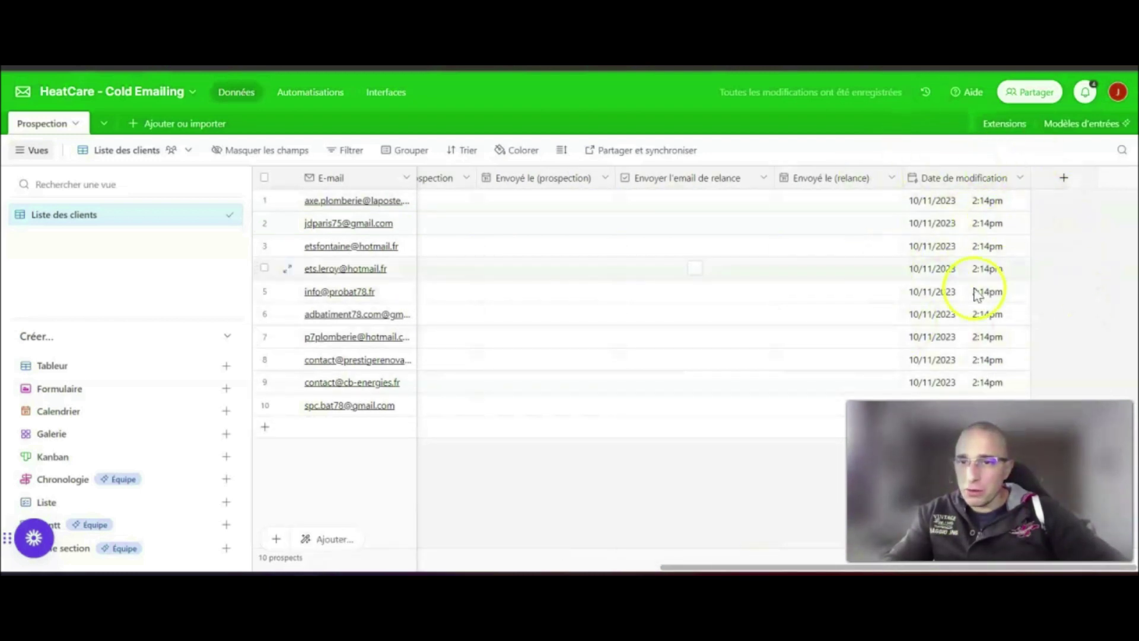
{"action": "left_click_drag", "start_coordinate": [743, 568], "coordinate": [599, 570]}
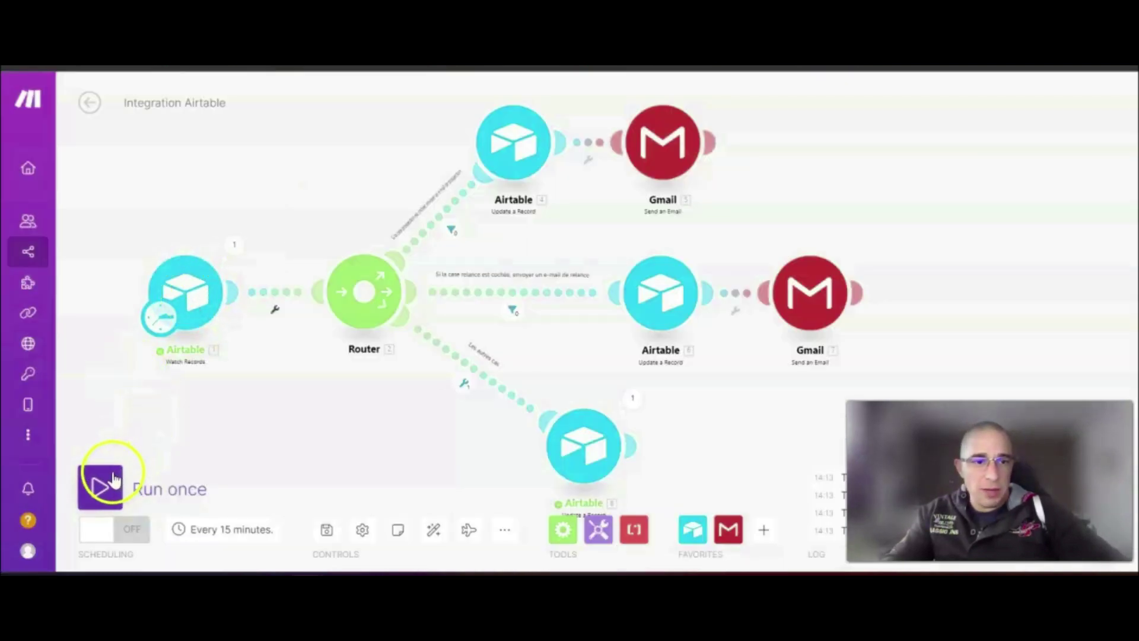
{"action": "left_click", "coordinate": [114, 479]}
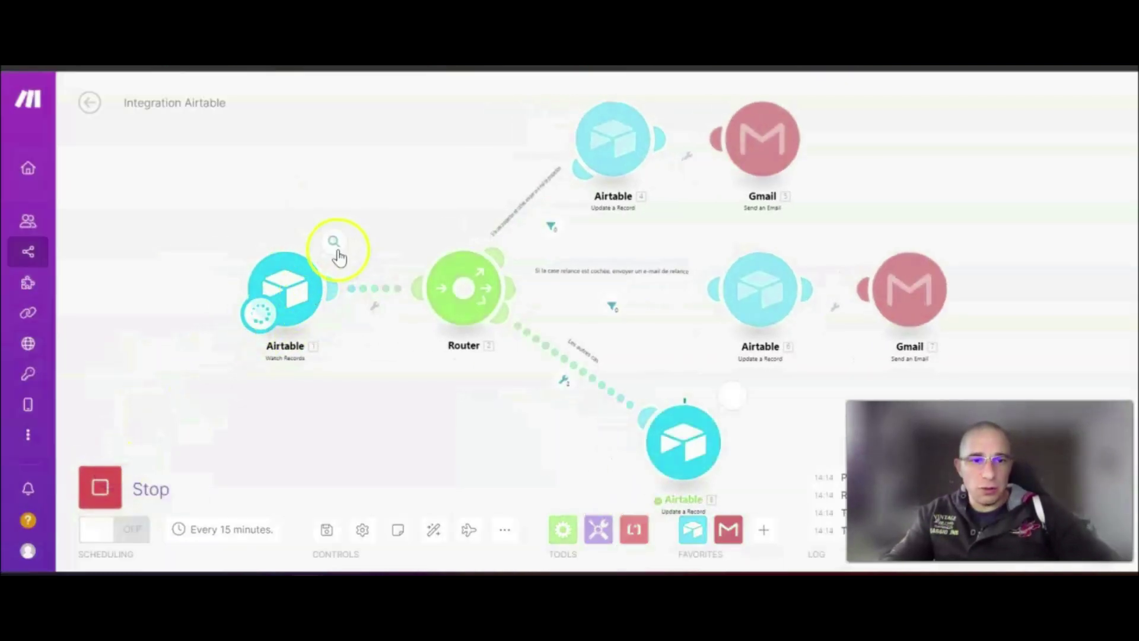
{"action": "left_click_drag", "start_coordinate": [368, 409], "coordinate": [238, 406]}
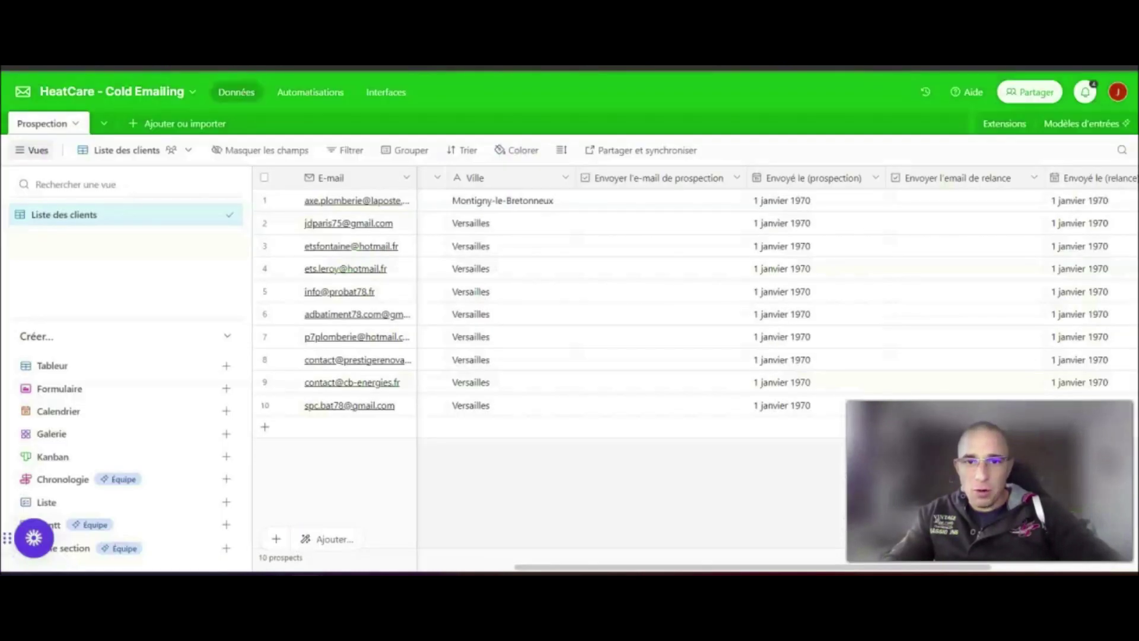
{"action": "left_click_drag", "start_coordinate": [558, 566], "coordinate": [733, 563]}
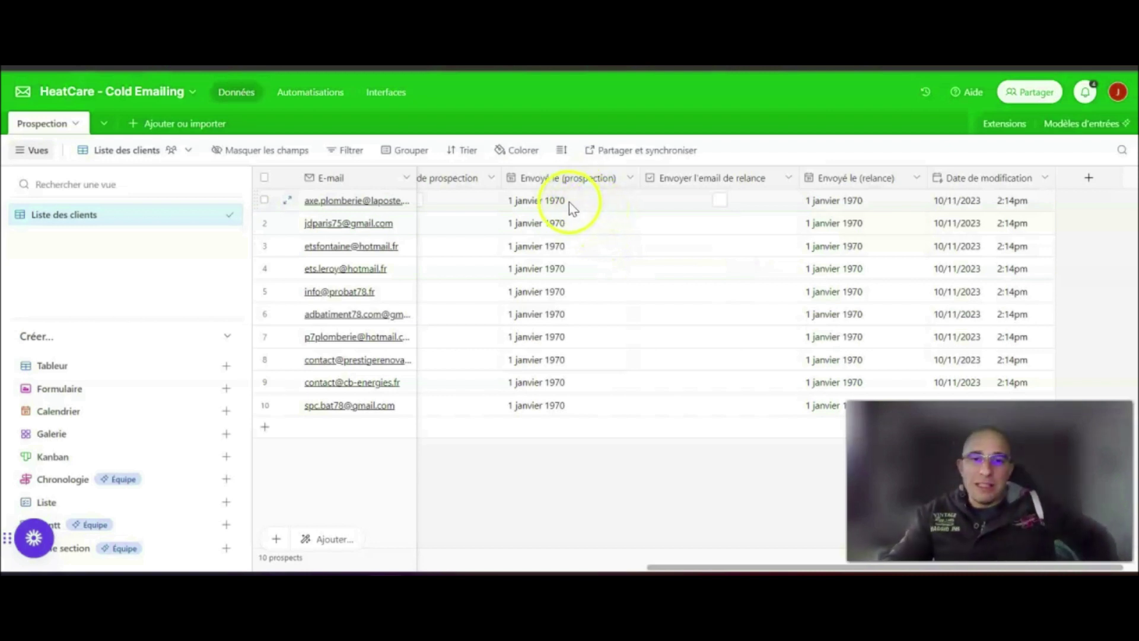
Switch to Make and review the Envoyé le (prospection) and Envoyé le (relance) values in the fallback route's Airtable Update a Record module.
{"action": "left_click", "coordinate": [474, 12]}
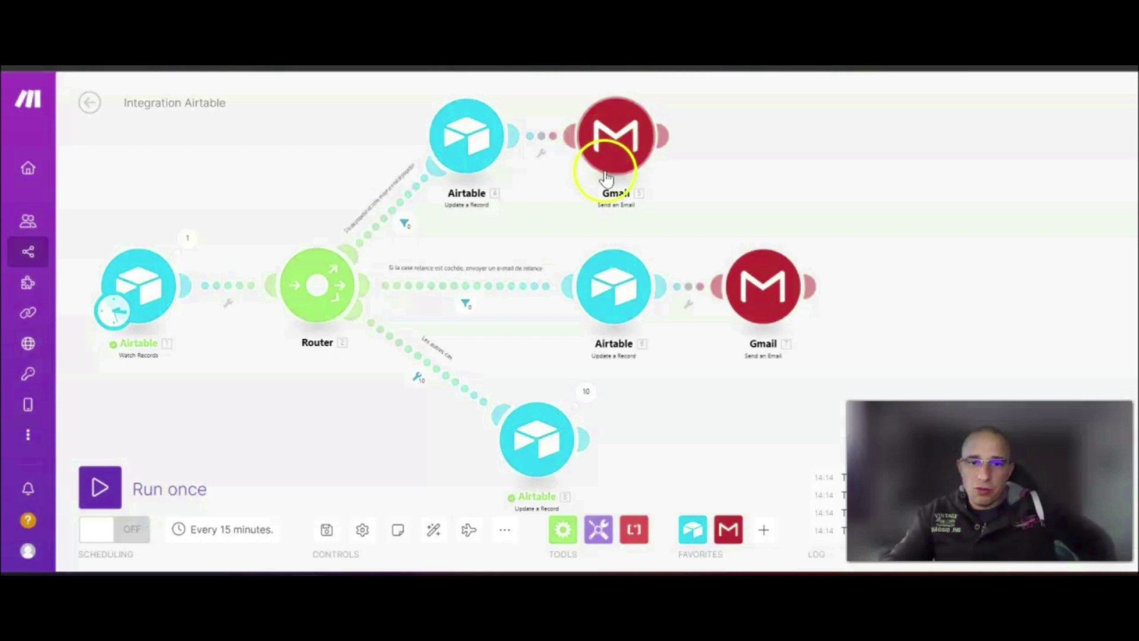
{"action": "left_click", "coordinate": [537, 439]}
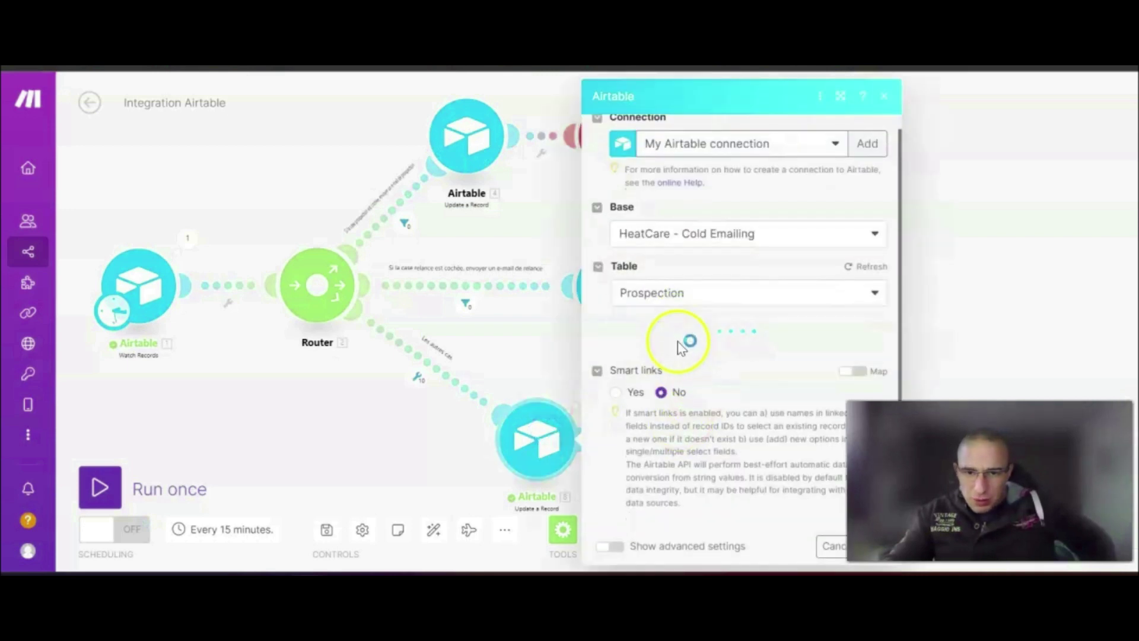
{"action": "scroll", "coordinate": [724, 318], "scroll_direction": "down", "scroll_amount": 10}
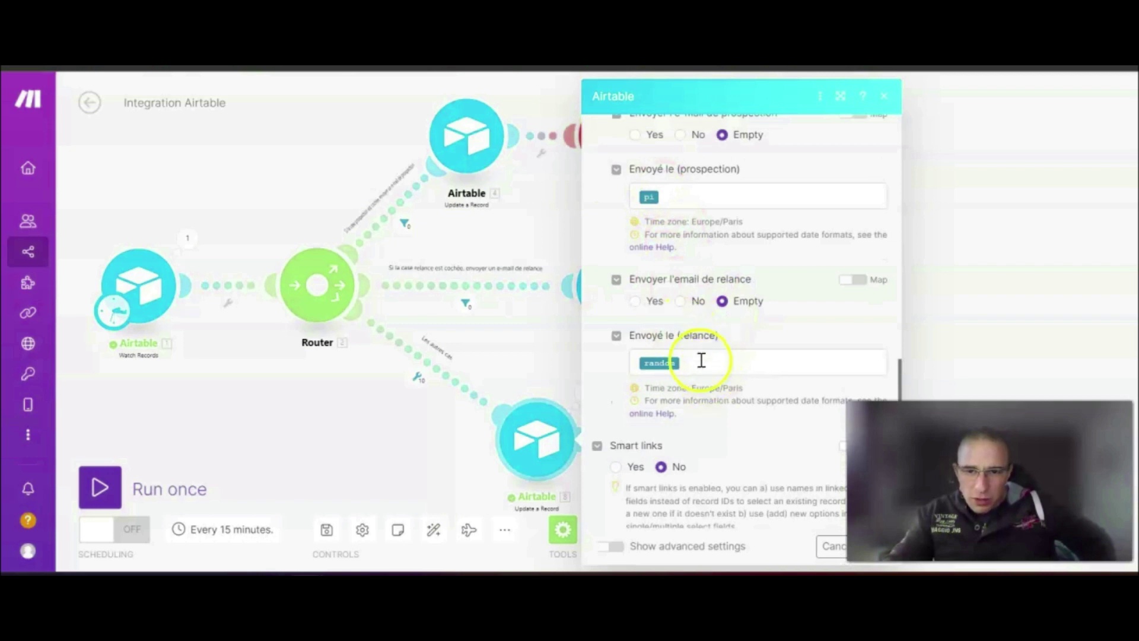
{"action": "left_click", "coordinate": [404, 427]}
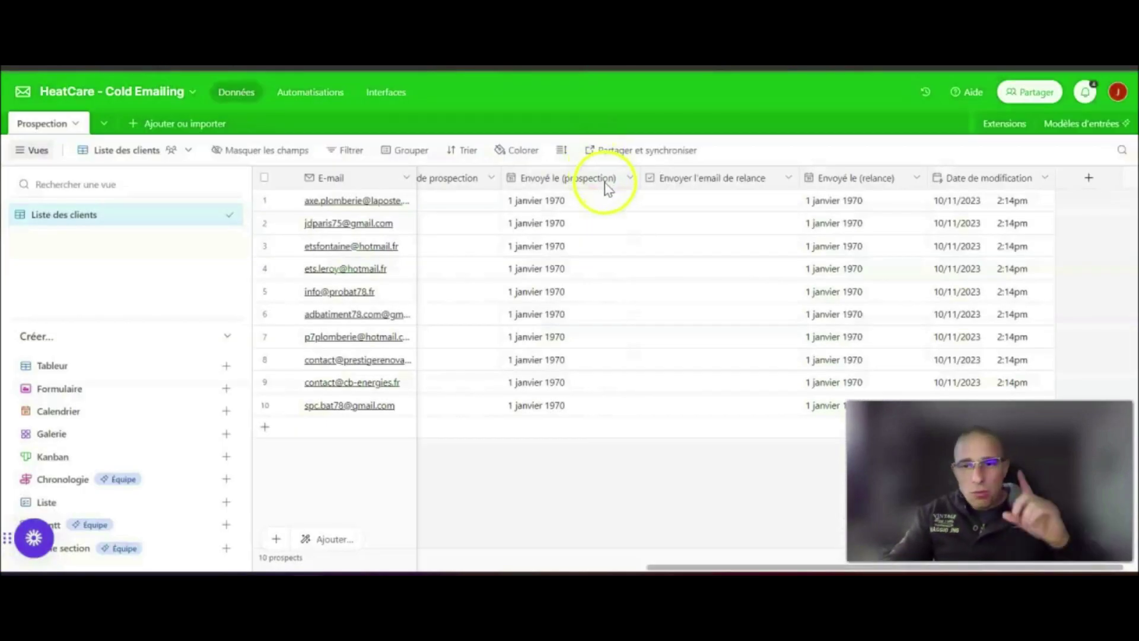
Switch to Airtable and change the Envoyé le (prospection) field's type to Numéro.
{"action": "double_click", "coordinate": [572, 178]}
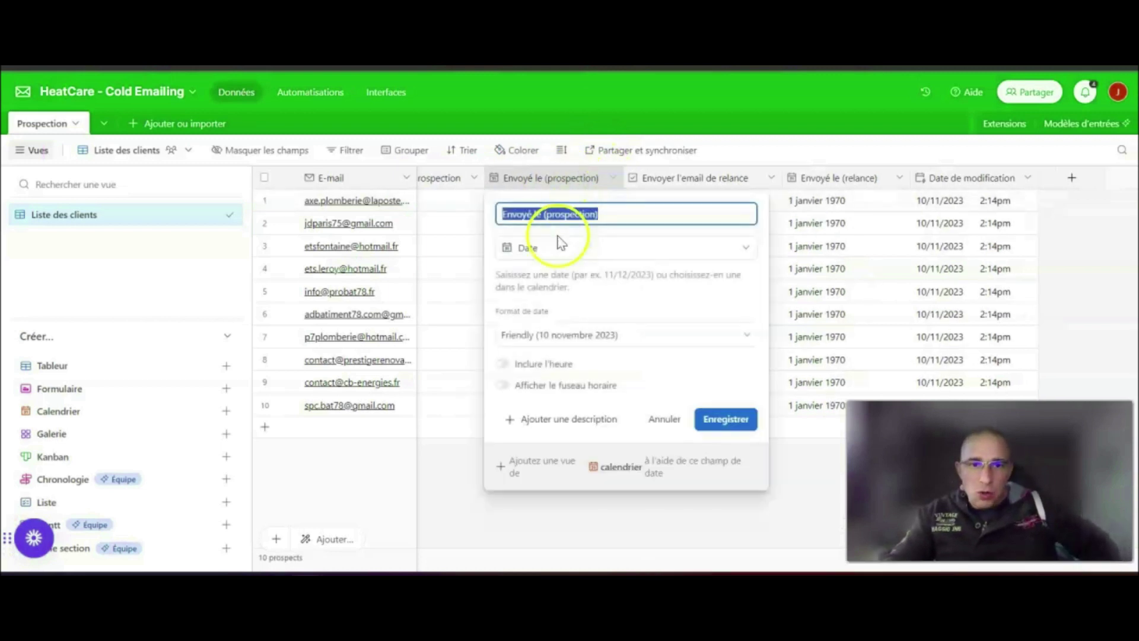
{"action": "left_click", "coordinate": [535, 257]}
{"action": "scroll", "coordinate": [609, 331], "scroll_direction": "up", "scroll_amount": 2}
{"action": "scroll", "coordinate": [609, 331], "scroll_direction": "up", "scroll_amount": 1}
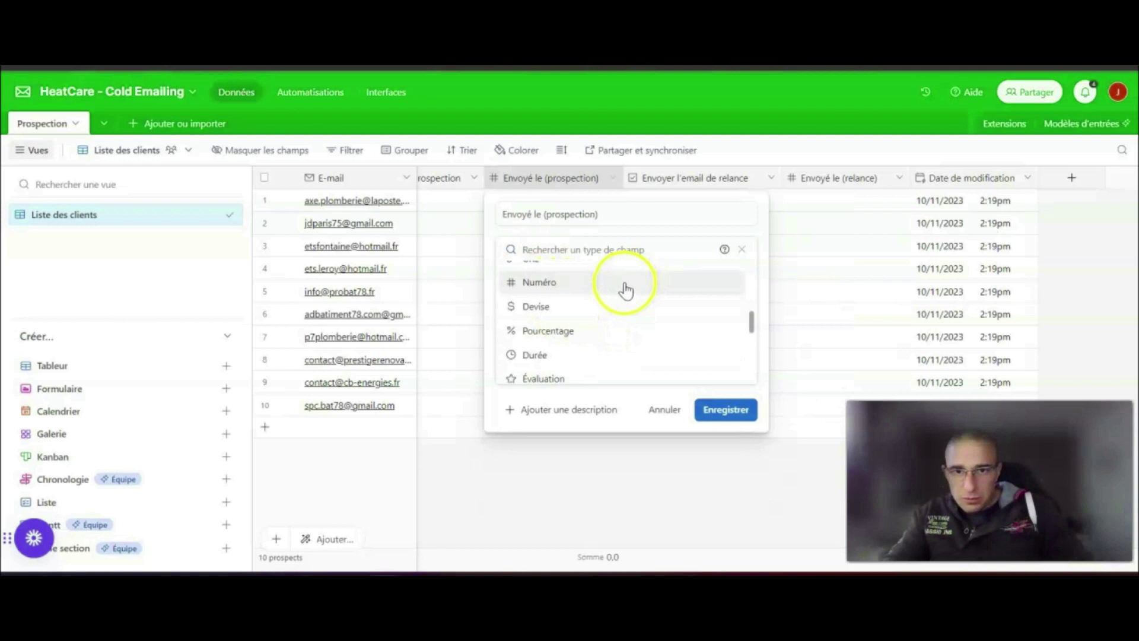
{"action": "scroll", "coordinate": [623, 291], "scroll_direction": "up", "scroll_amount": 3}
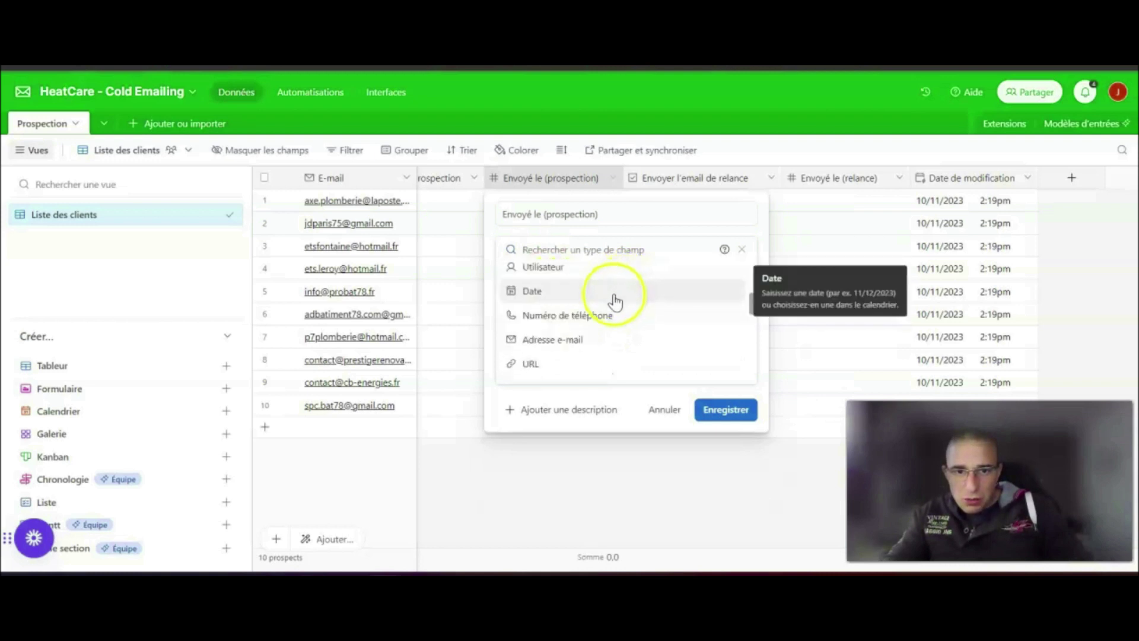
{"action": "scroll", "coordinate": [612, 303], "scroll_direction": "down", "scroll_amount": 2}
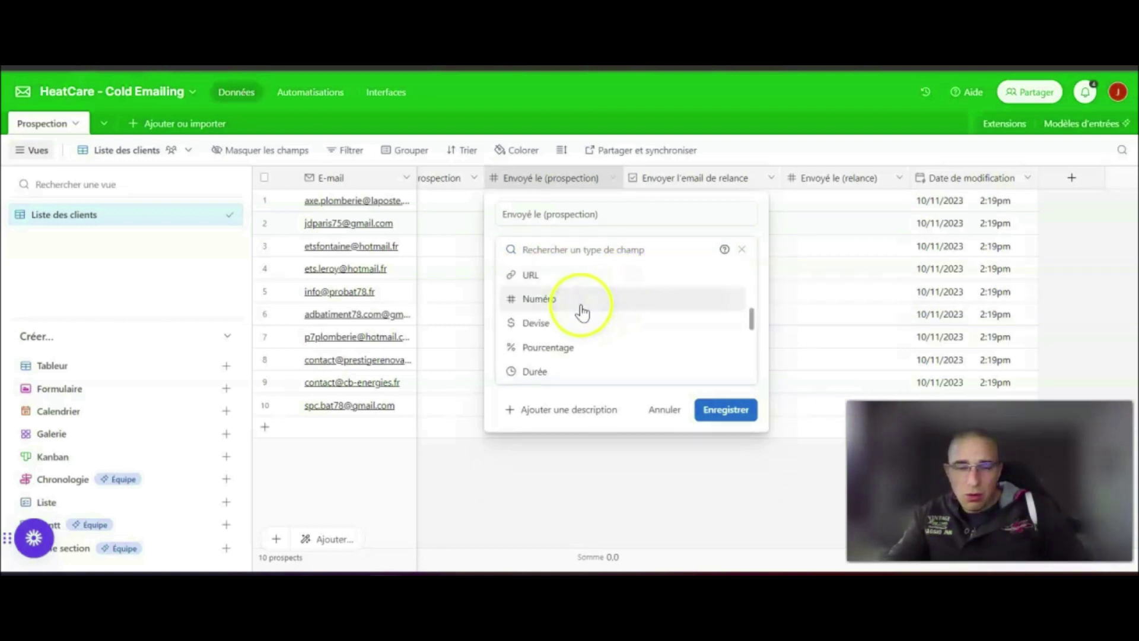
{"action": "mouse_move", "coordinate": [555, 309]}
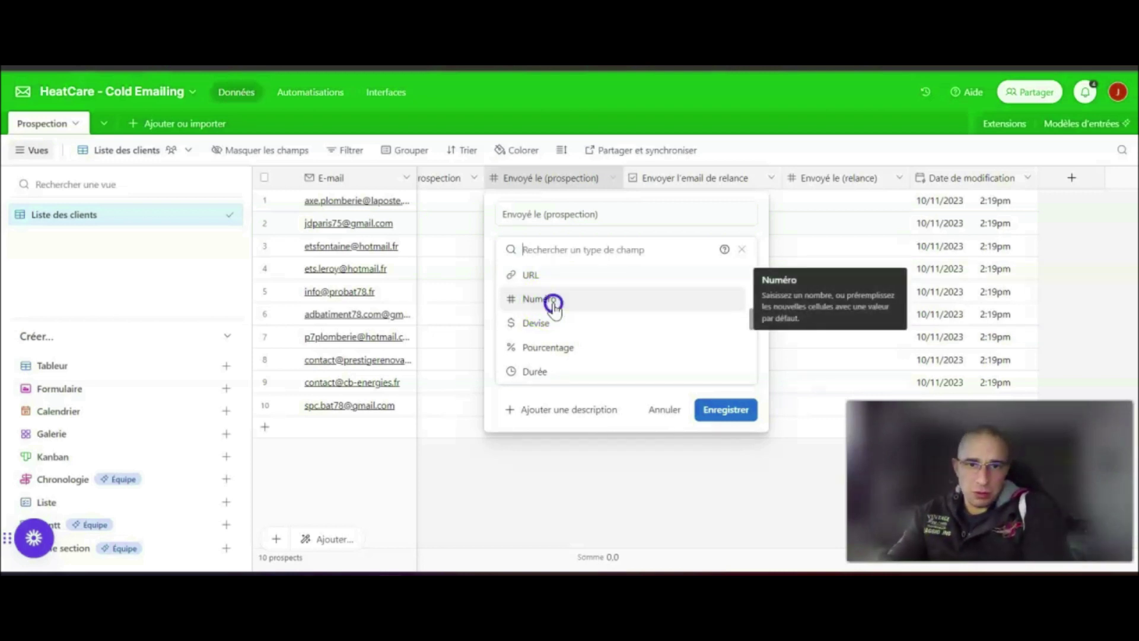
{"action": "left_click", "coordinate": [554, 304]}
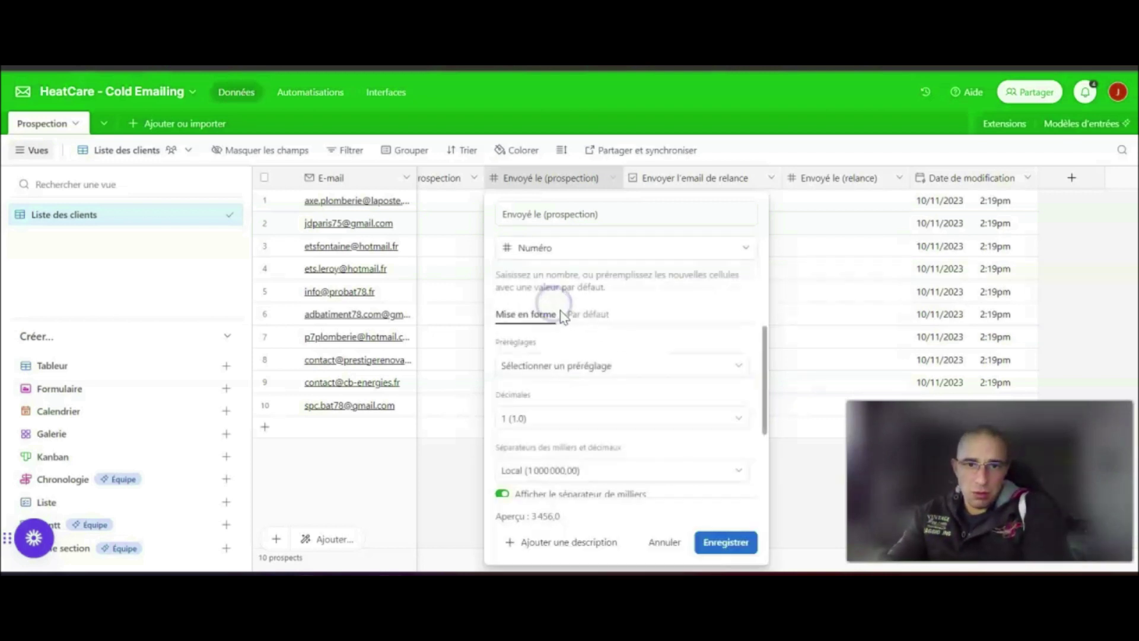
Set the Envoyé le (prospection) number format to 8 decimals and save the field.
{"action": "left_click", "coordinate": [580, 419]}
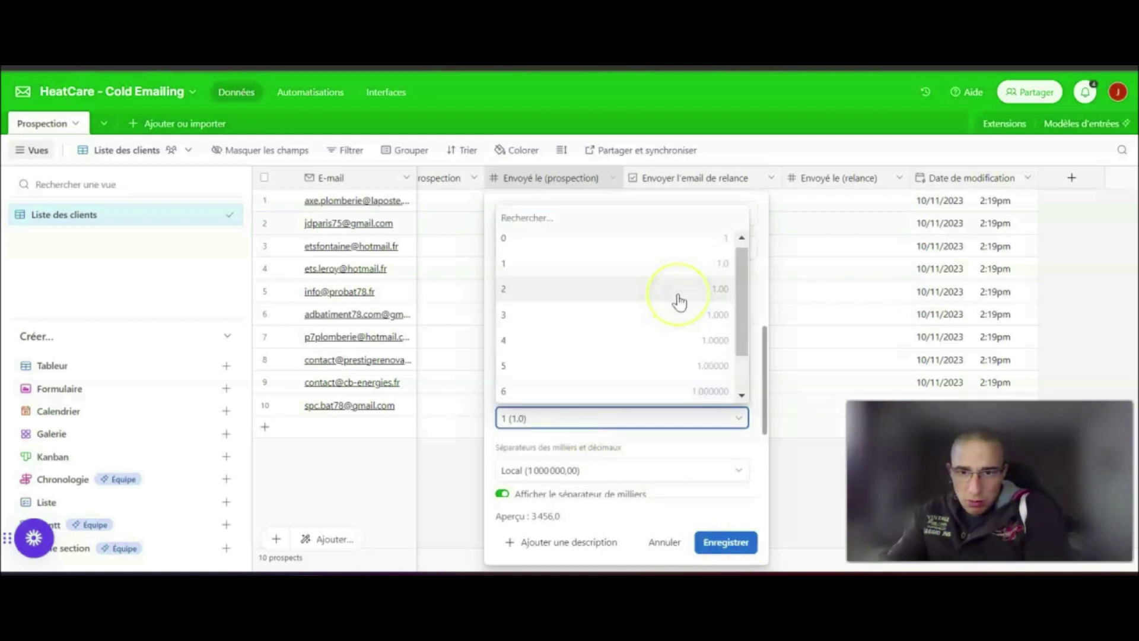
{"action": "scroll", "coordinate": [666, 382], "scroll_direction": "down", "scroll_amount": 1}
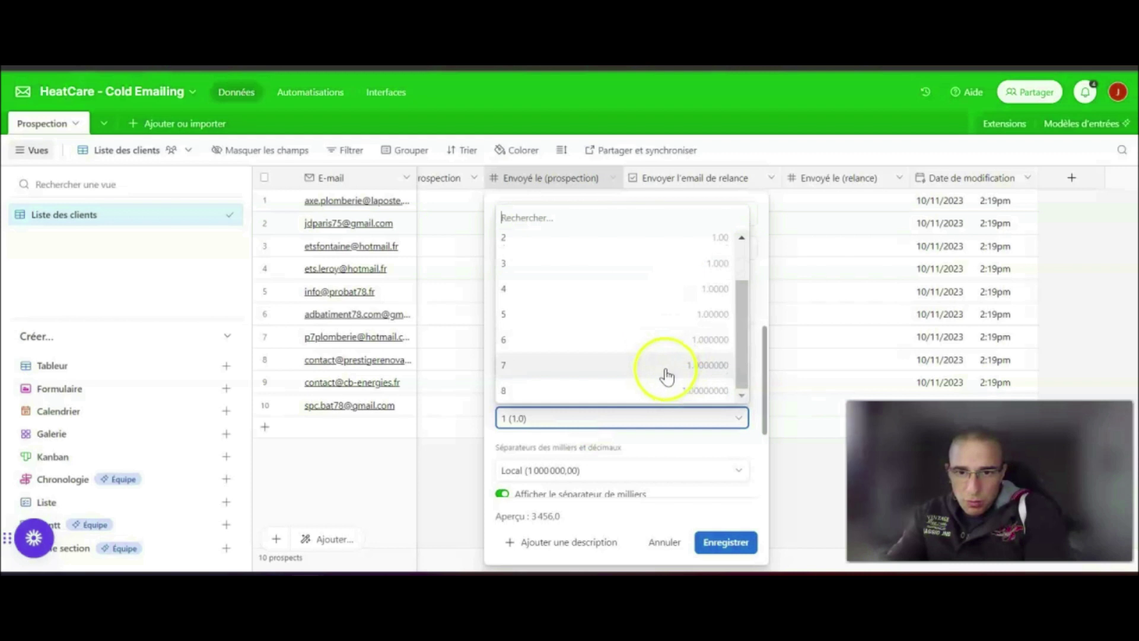
{"action": "left_click", "coordinate": [628, 389]}
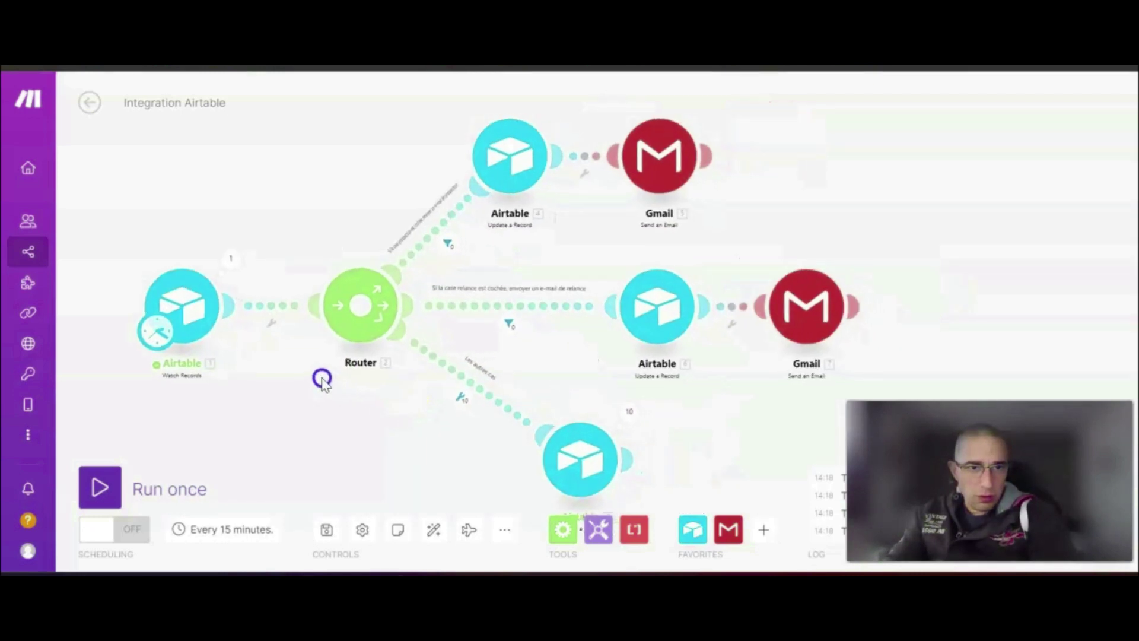
Run the Make scenario once, checking the prospects' Envoyé le numbers in Airtable before returning to the scenario.
{"action": "left_click", "coordinate": [97, 485]}
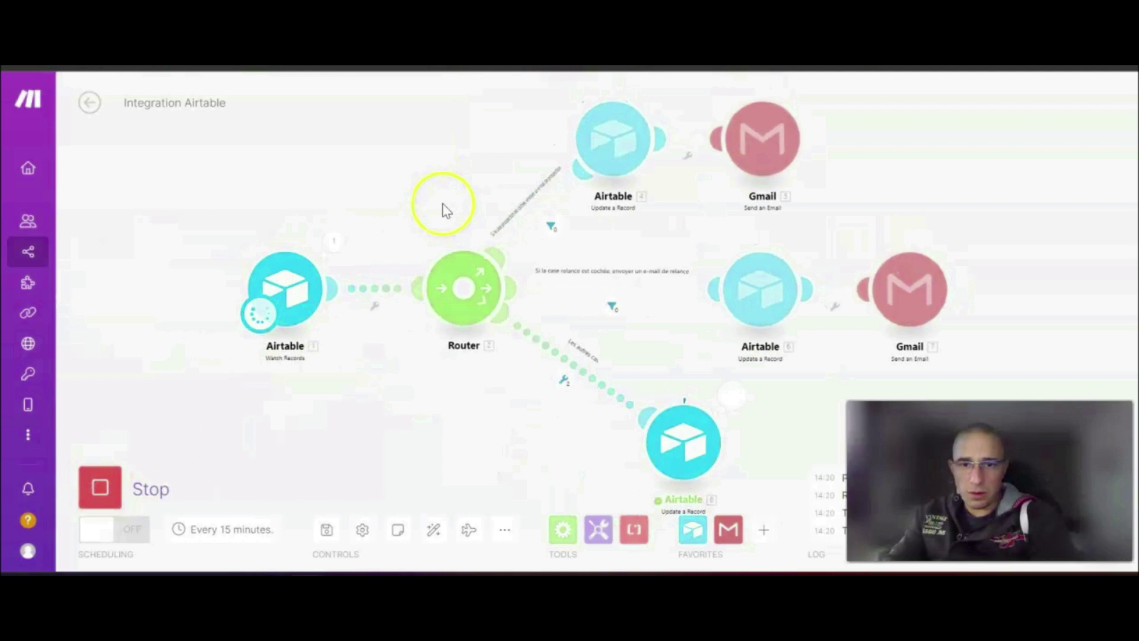
{"action": "left_click", "coordinate": [483, 55]}
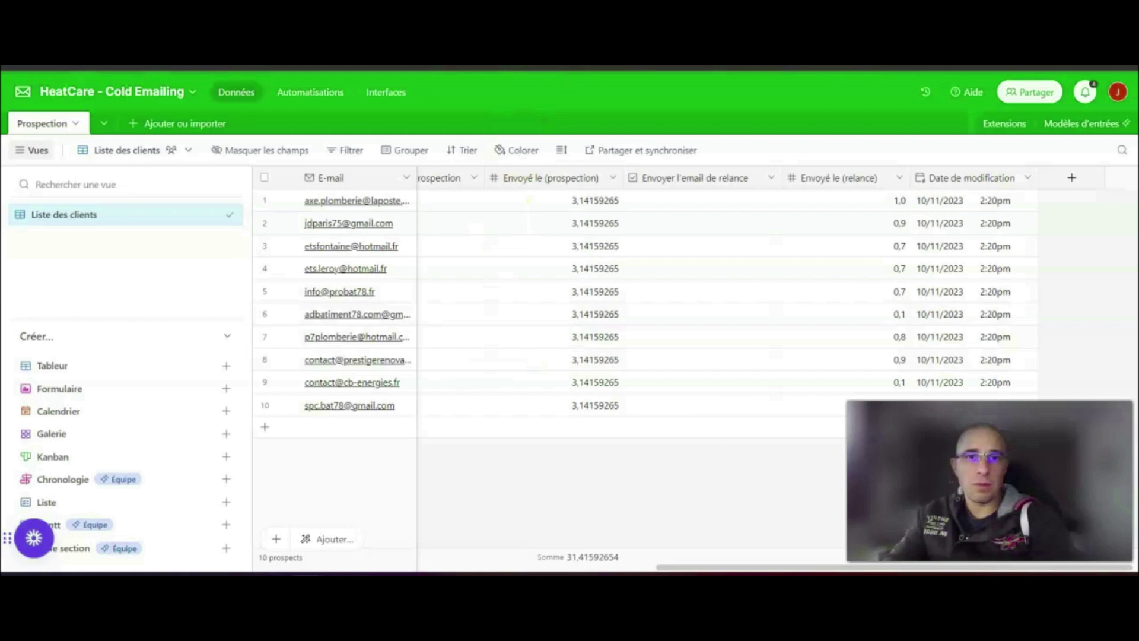
{"action": "left_click", "coordinate": [505, 59]}
{"action": "left_click_drag", "start_coordinate": [450, 162], "coordinate": [340, 162]}
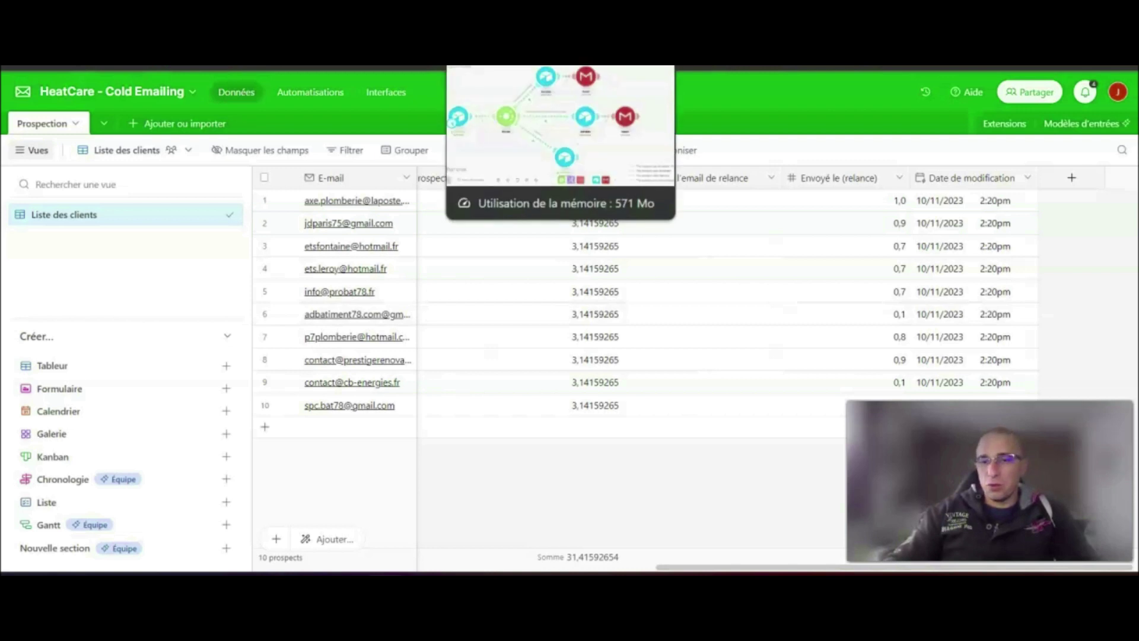
{"action": "left_click", "coordinate": [505, 67]}
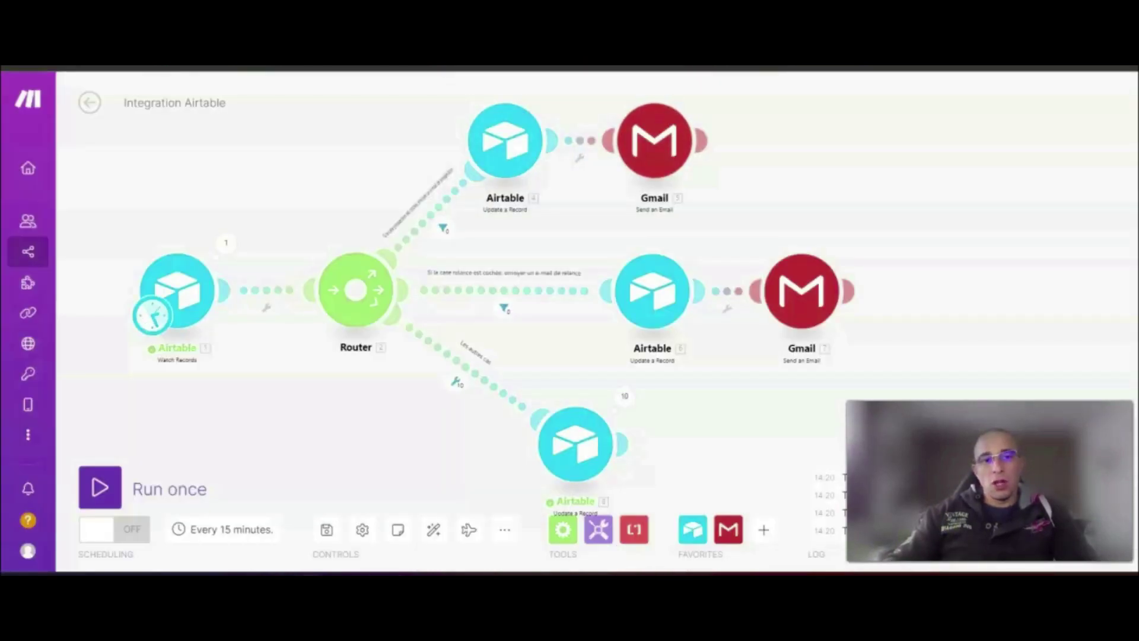